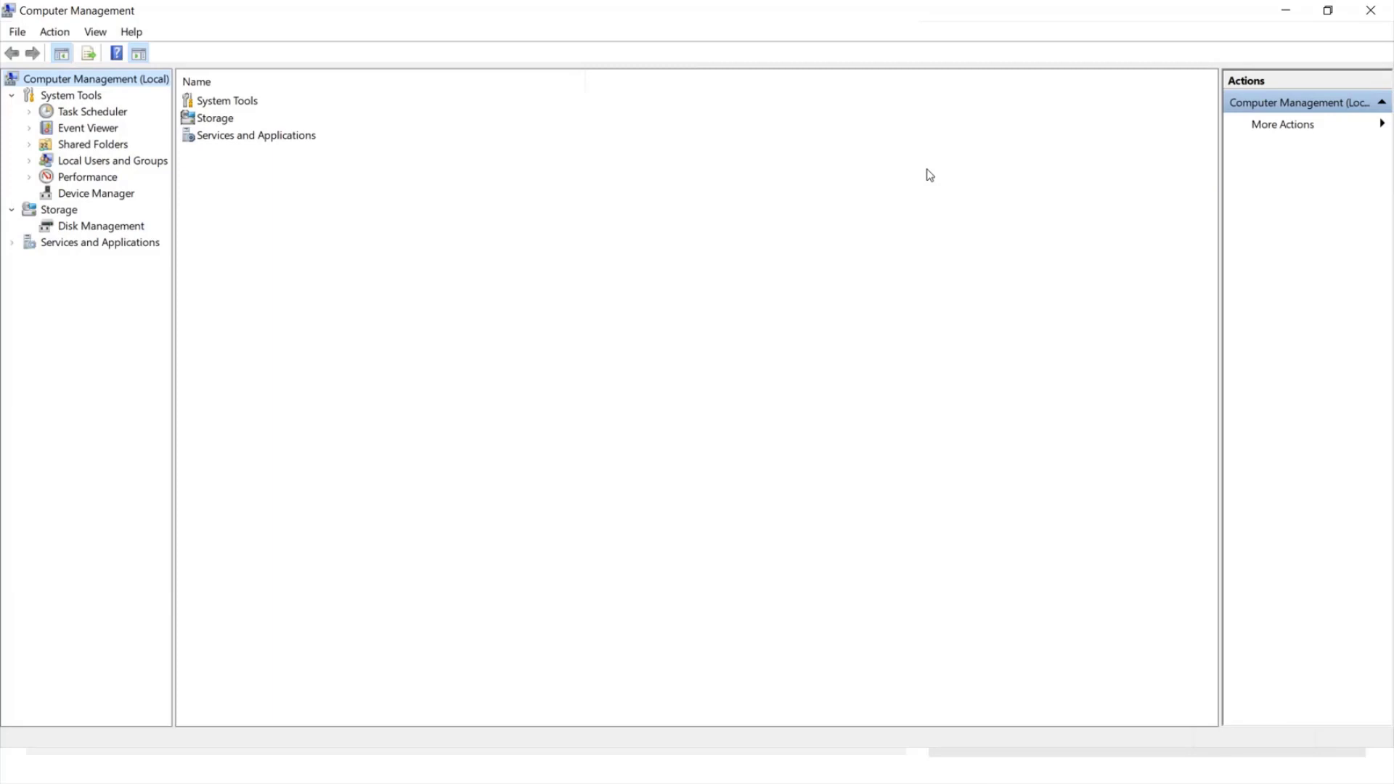
# Show the local Users list under Local Users and Groups, with a wider tree pane.
pyautogui.click(102, 165)
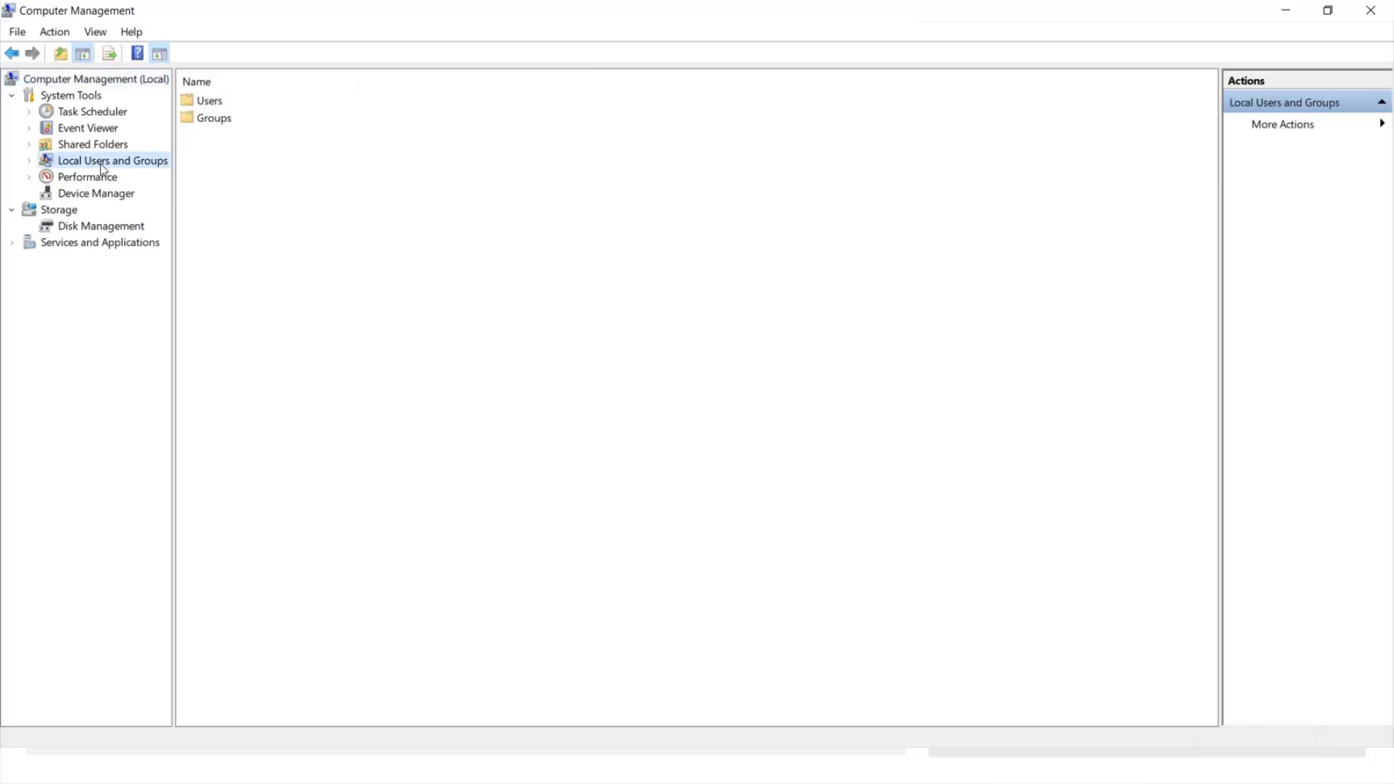
pyautogui.moveTo(175, 154); pyautogui.dragTo(299, 153)
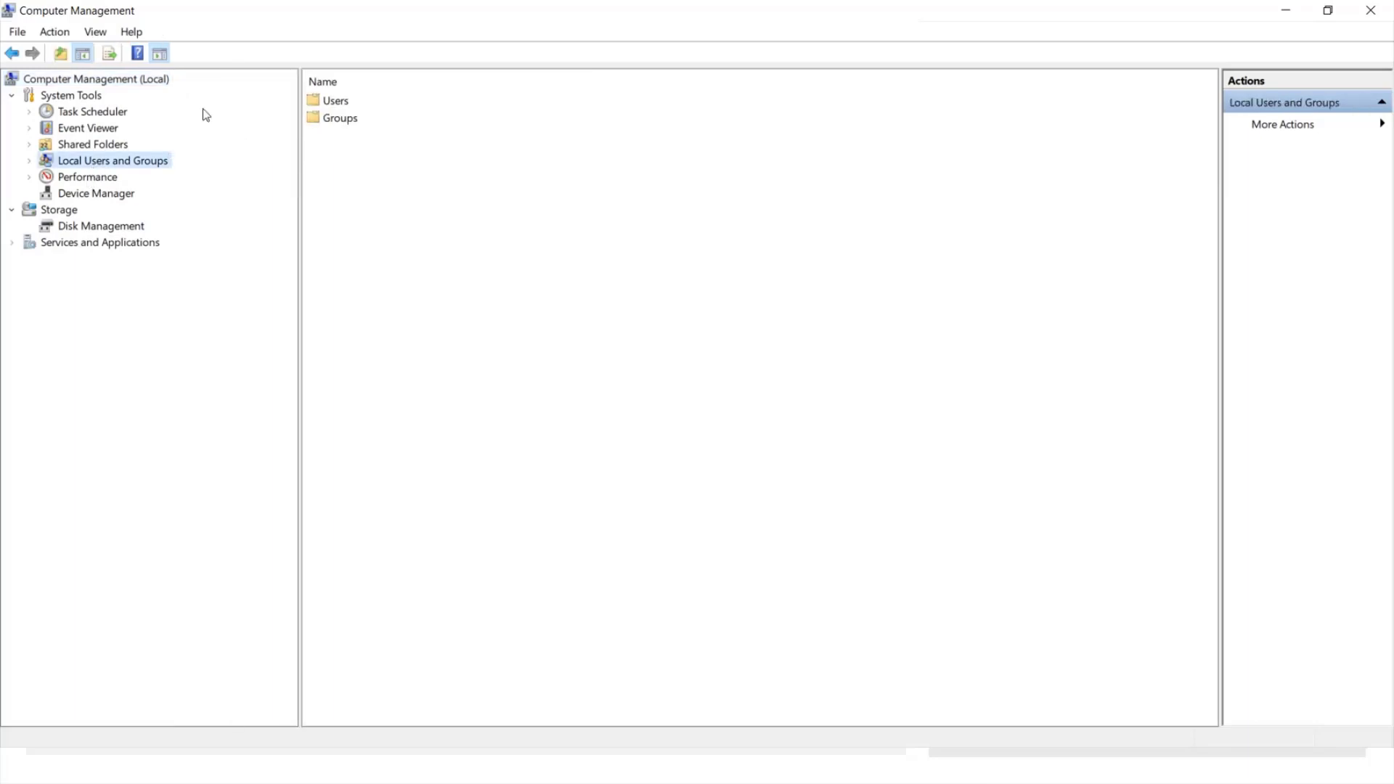
pyautogui.doubleClick(48, 165)
pyautogui.click(92, 179)
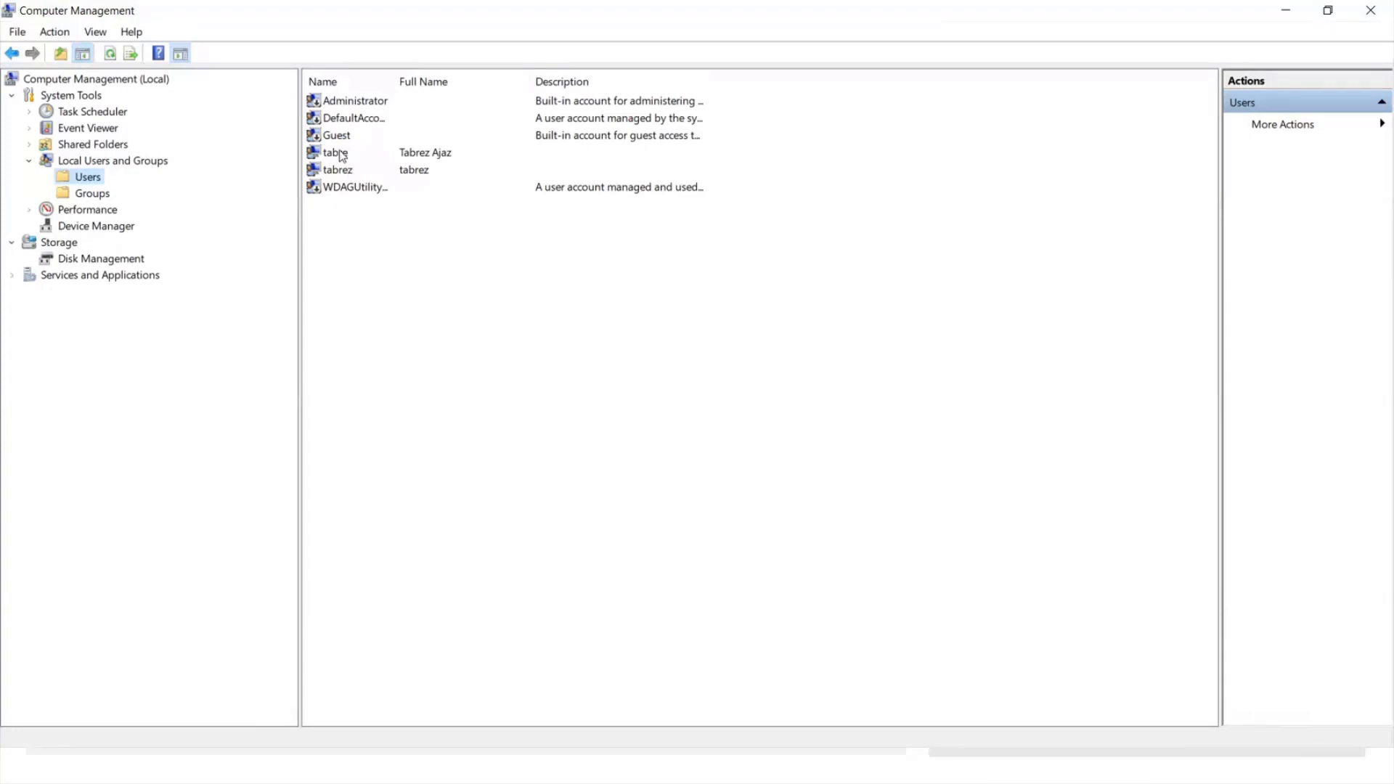
pyautogui.rightClick(411, 347)
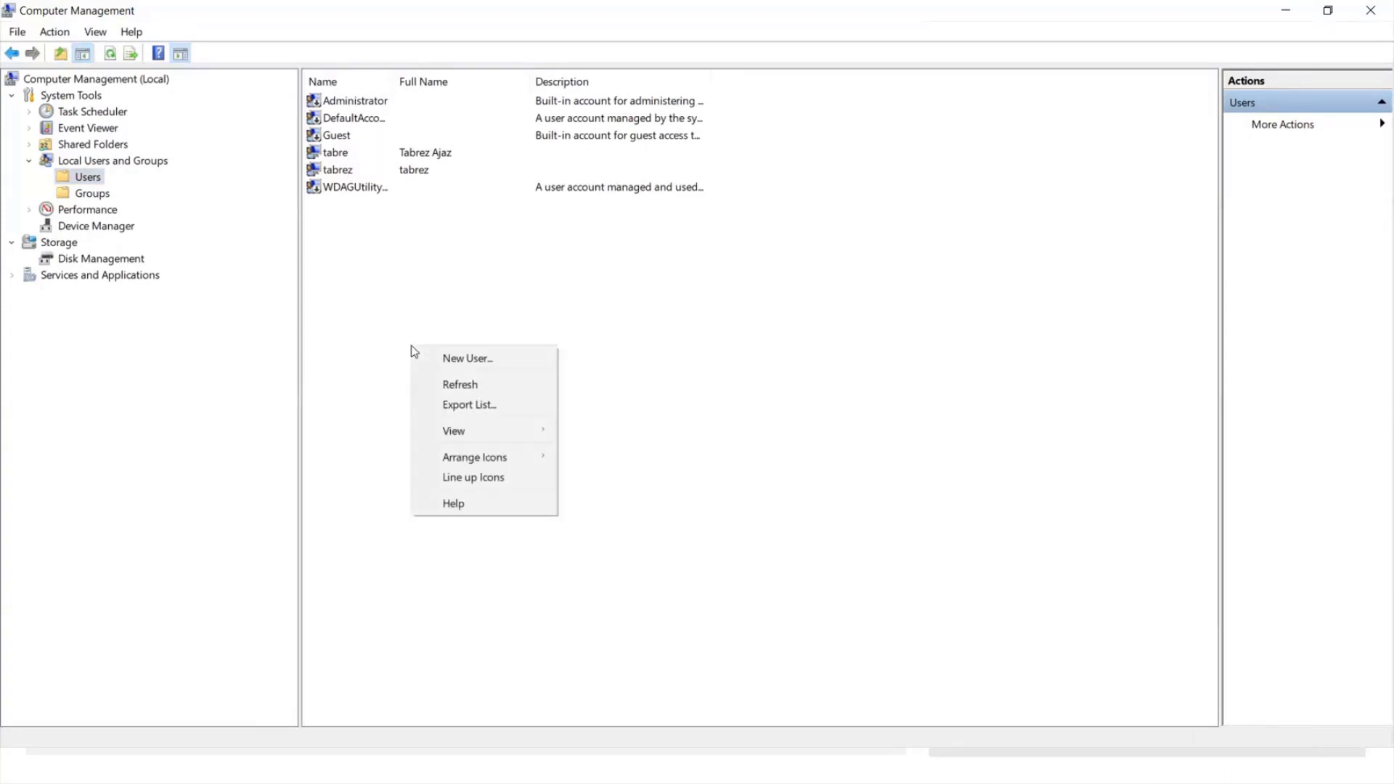
# Start a new local user 'testuser', full name 'test user', and enter its password twice.
pyautogui.click(480, 356)
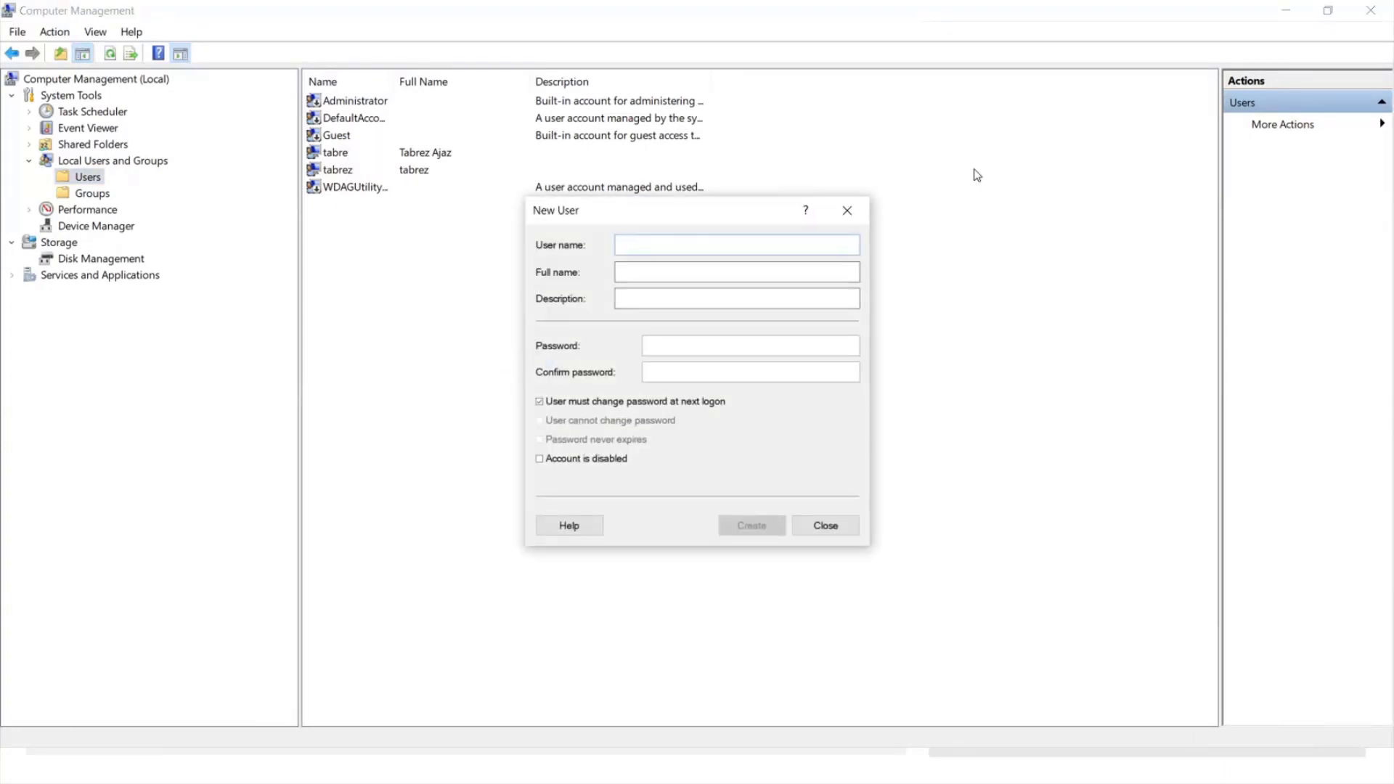
pyautogui.click(860, 214)
pyautogui.rightClick(585, 364)
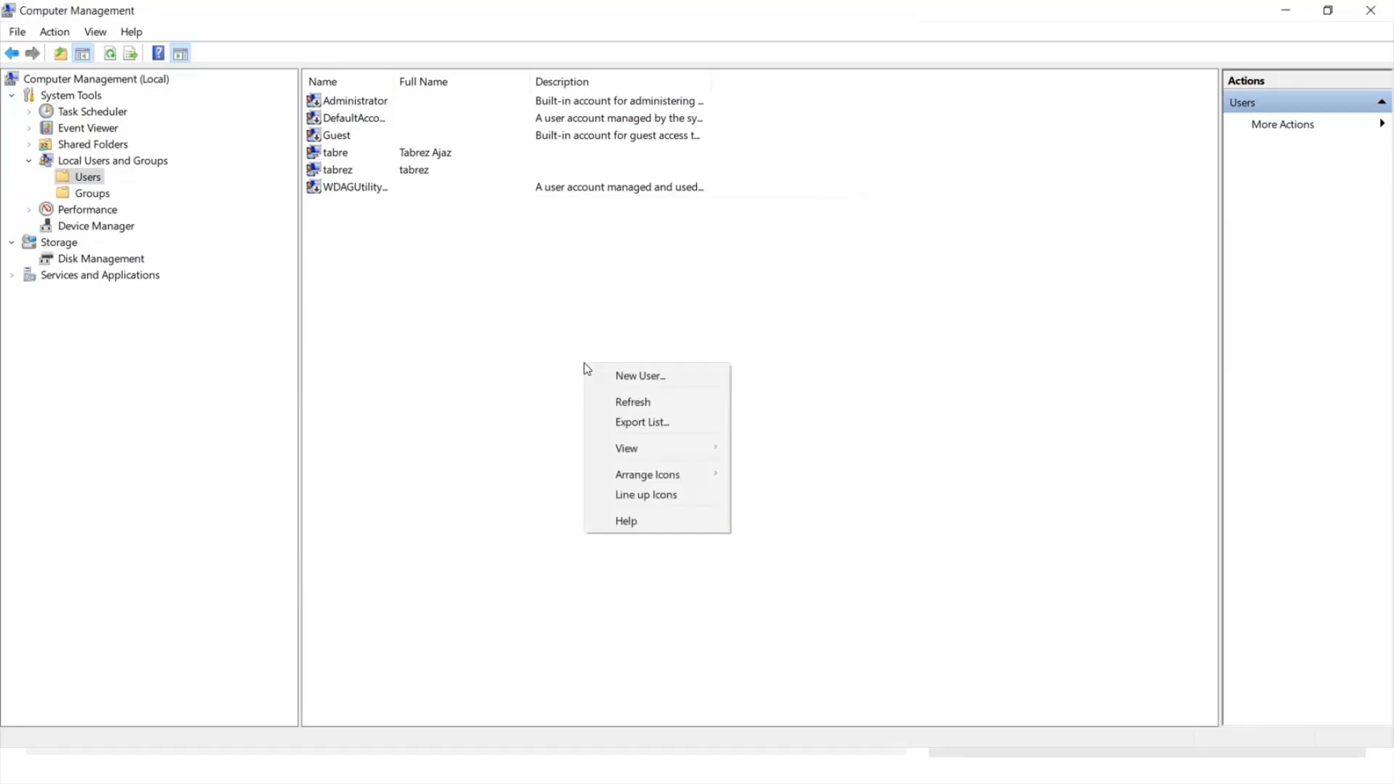
pyautogui.click(639, 375)
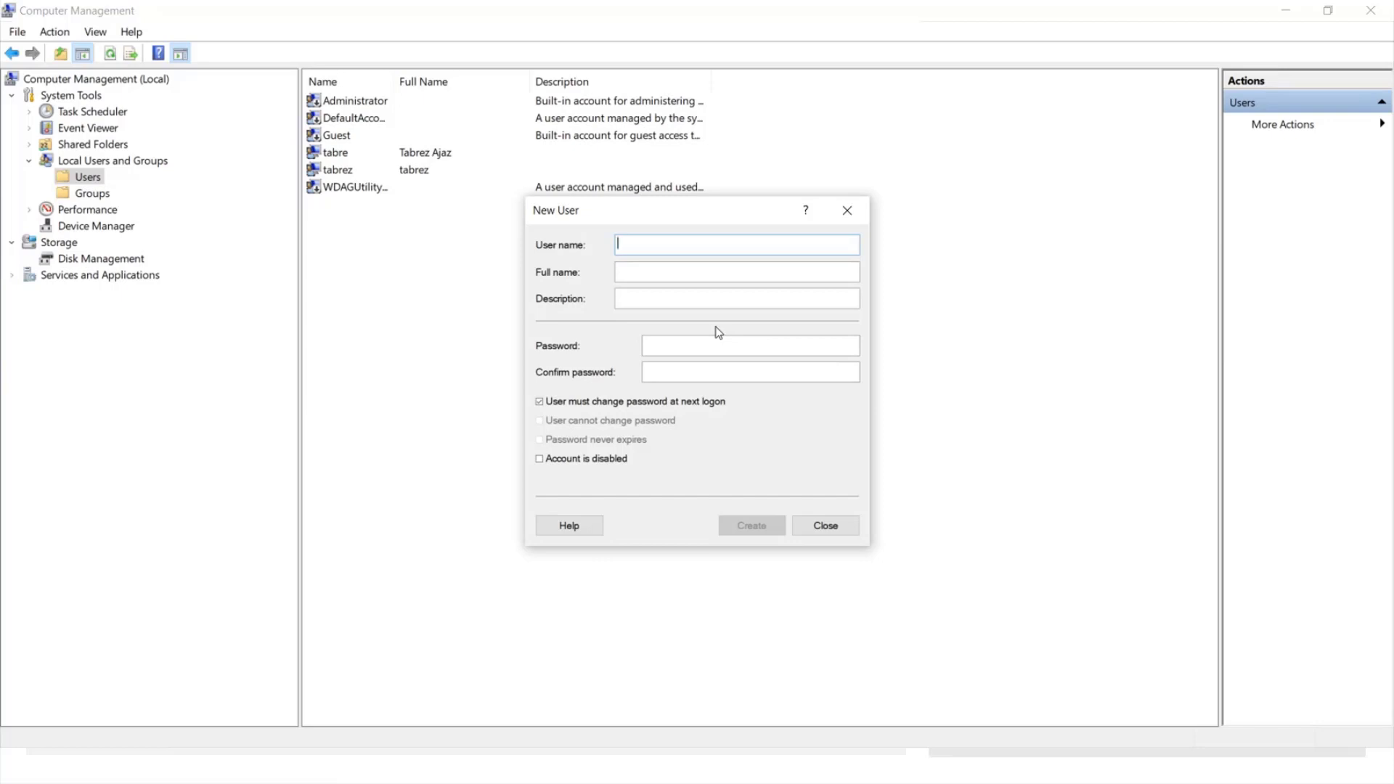
pyautogui.write('test')
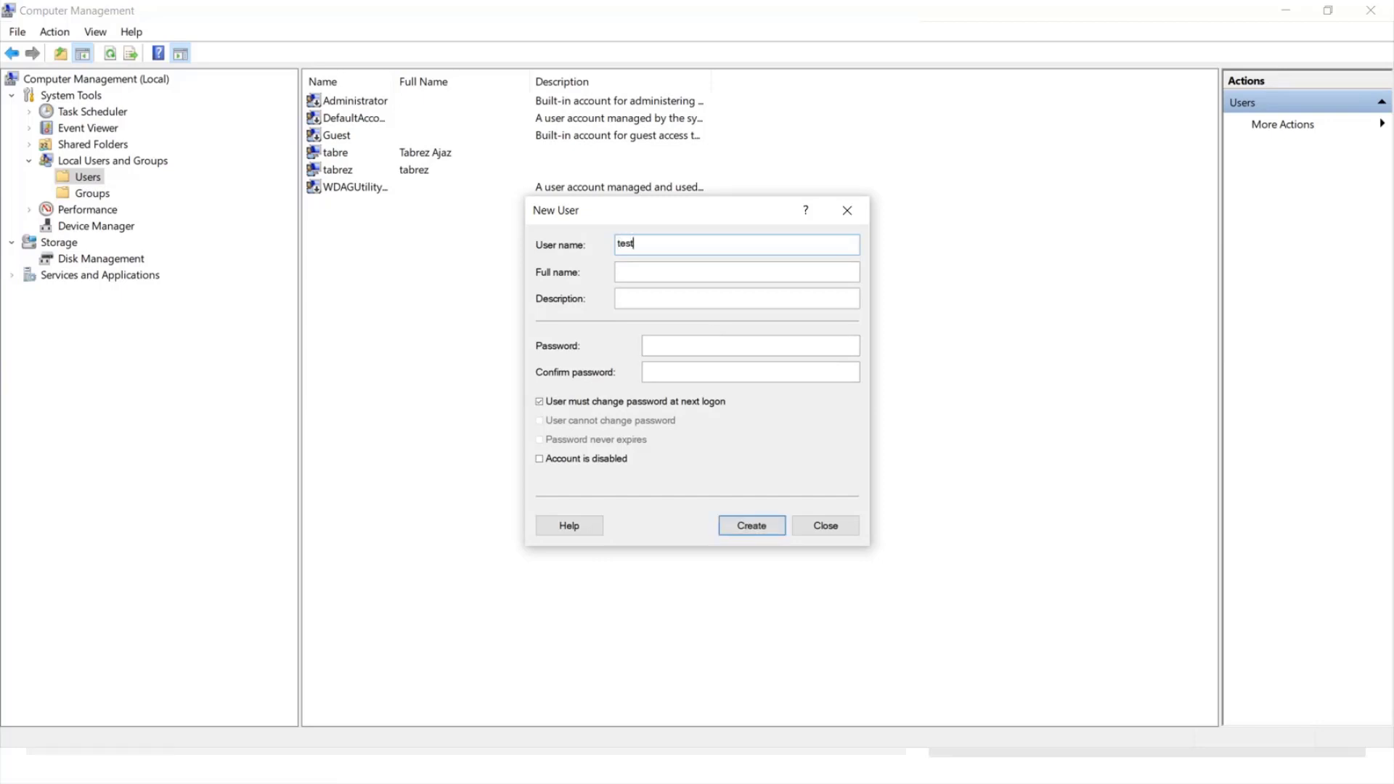
pyautogui.write('usertest user')
pyautogui.click(683, 349)
pyautogui.write('Test@1234')
pyautogui.press('Tab')
pyautogui.write('Test@12')
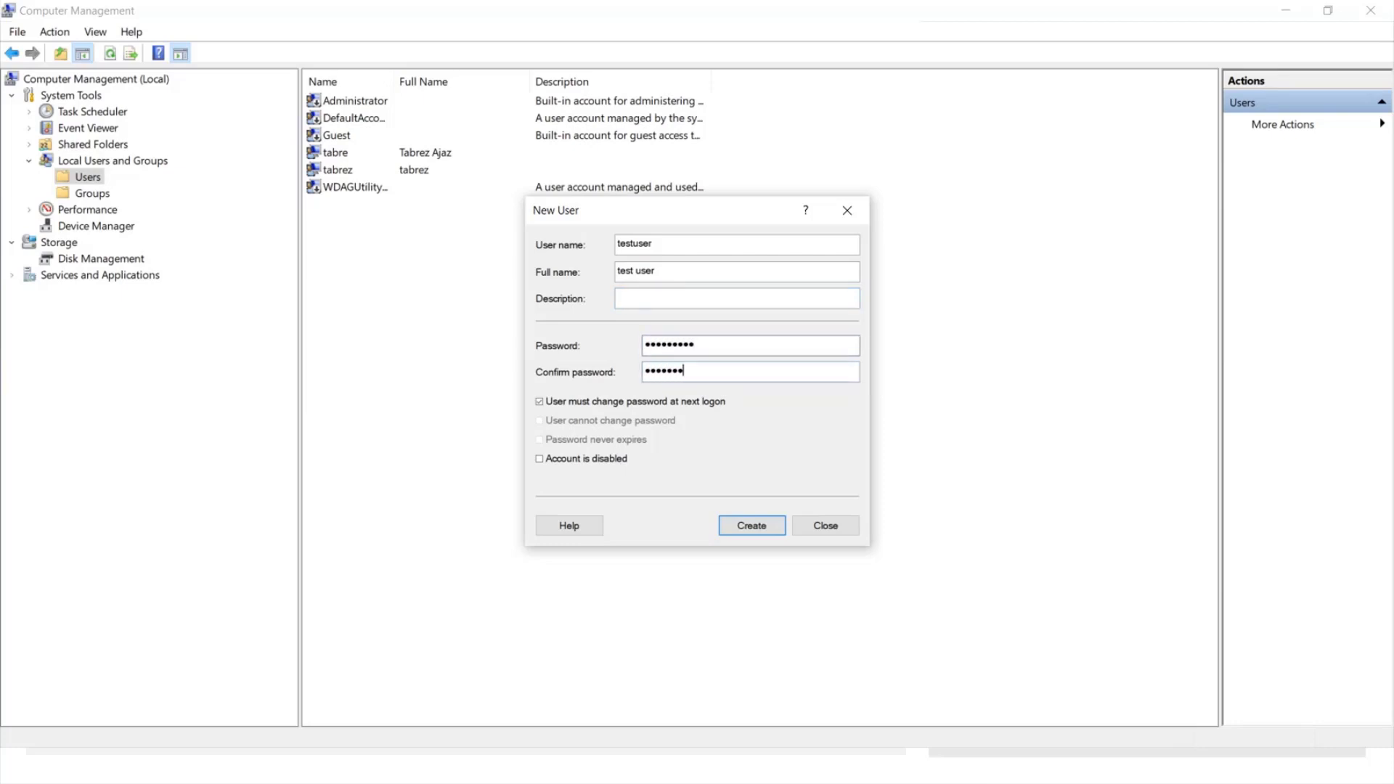
pyautogui.write('34')
# Clear must-change-password, tick Password never expires, and create the account.
pyautogui.click(625, 398)
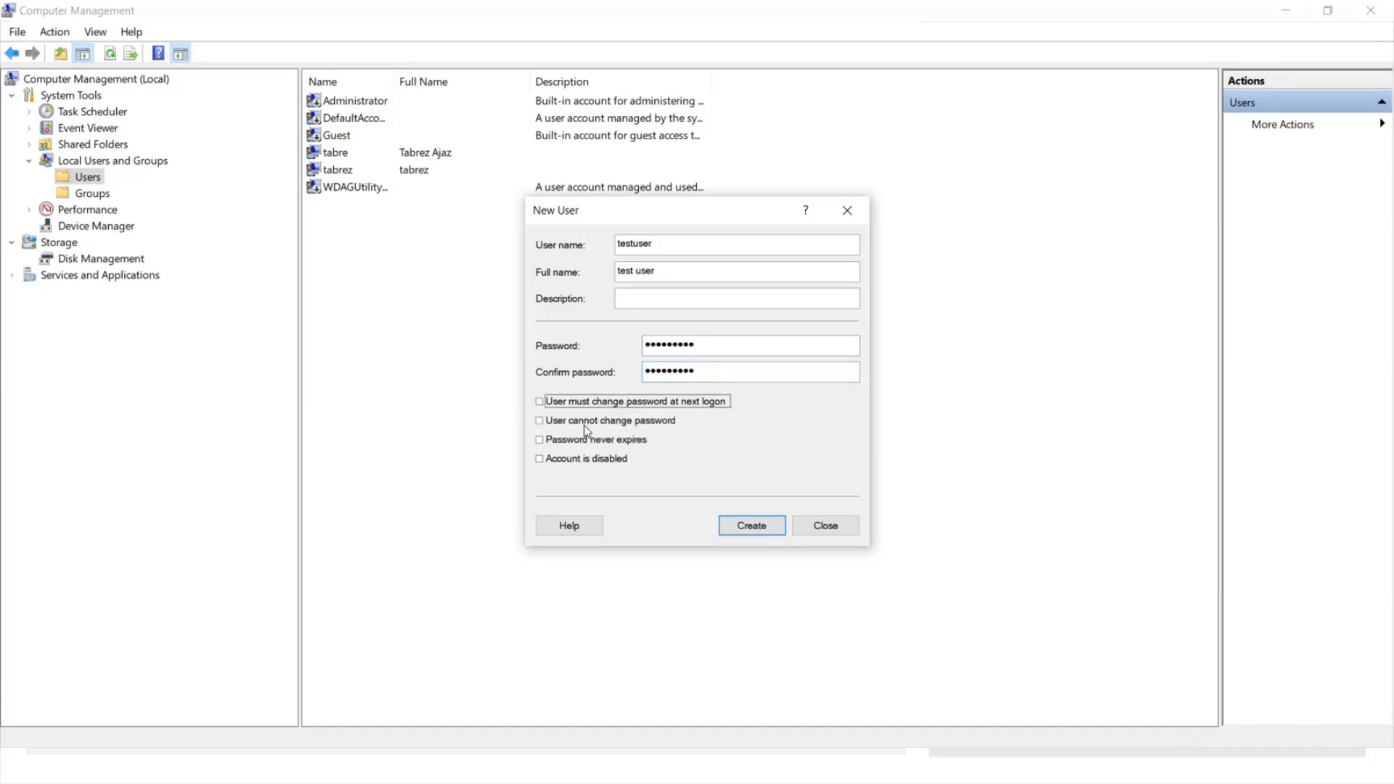
pyautogui.click(587, 442)
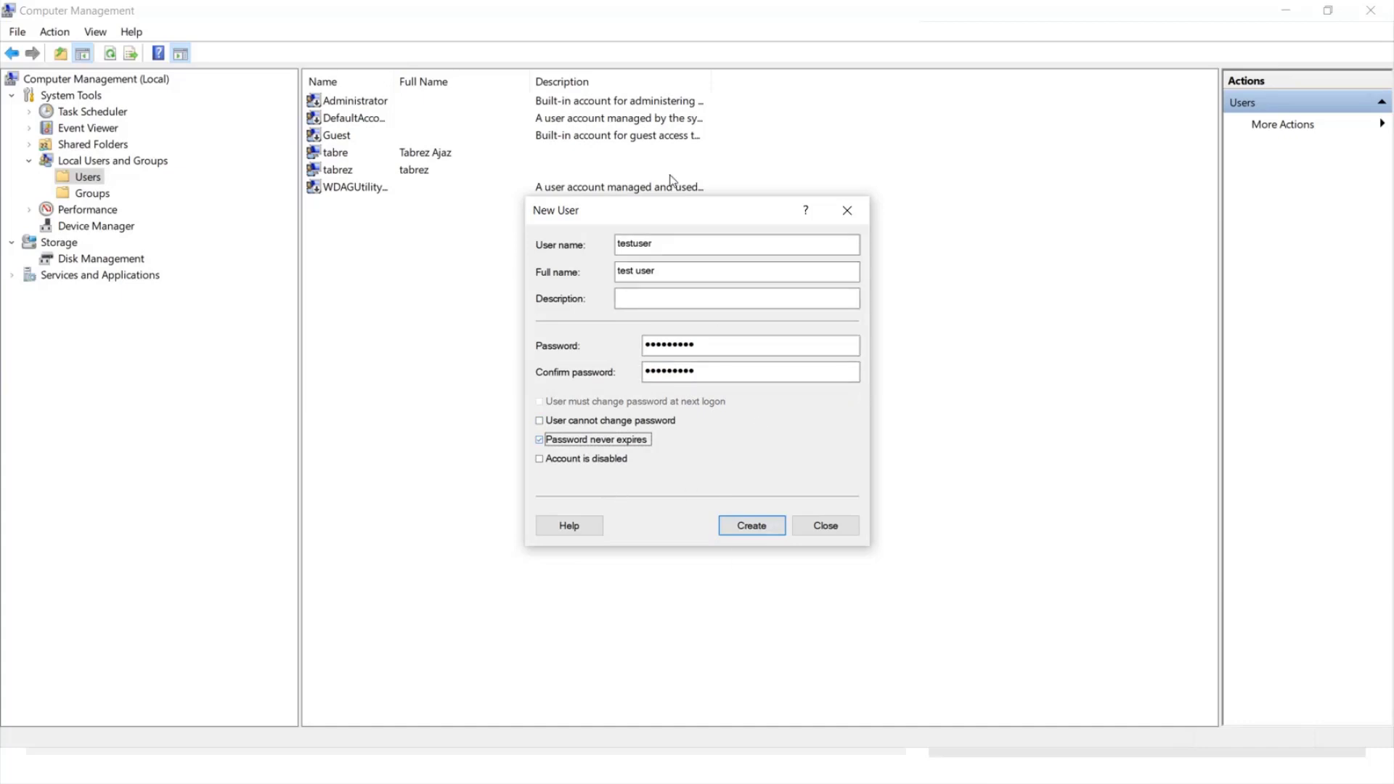
pyautogui.click(703, 246)
pyautogui.click(731, 348)
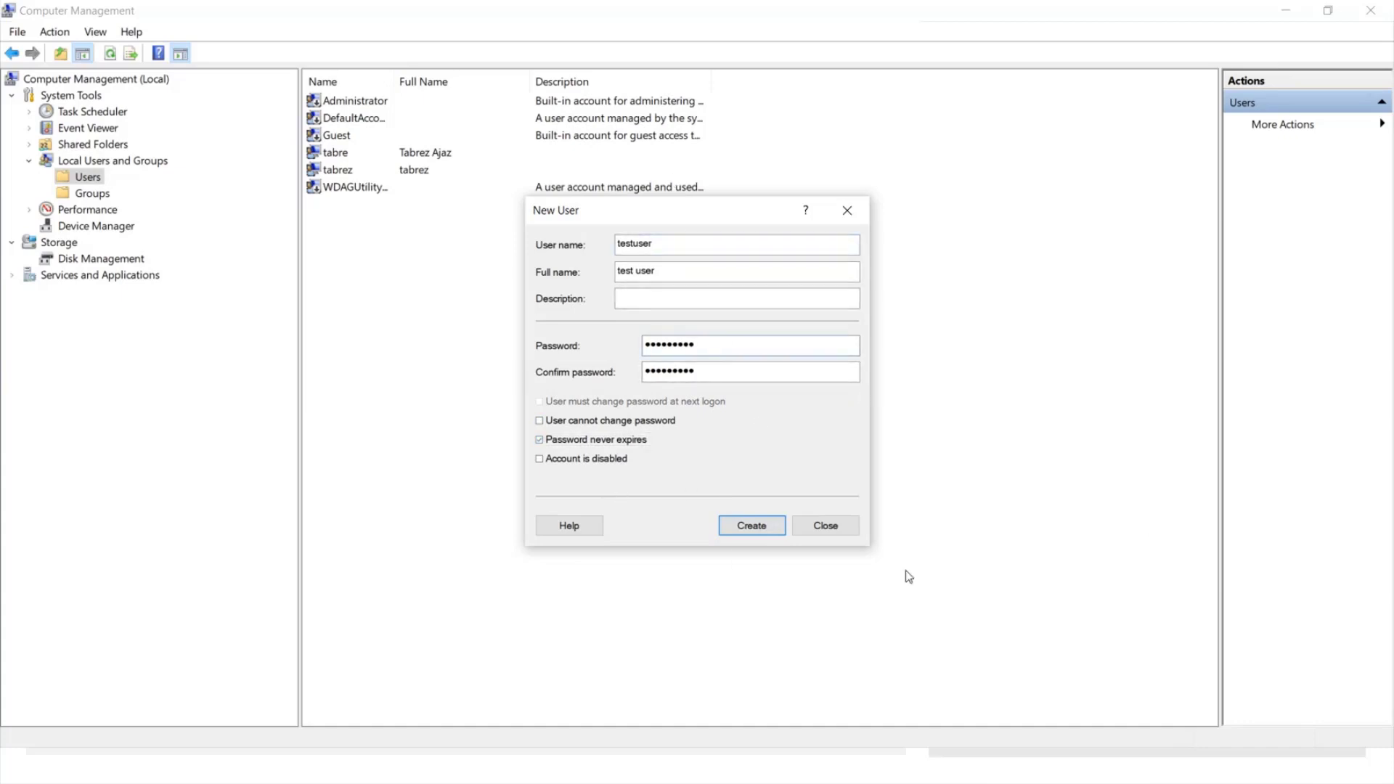
pyautogui.click(761, 524)
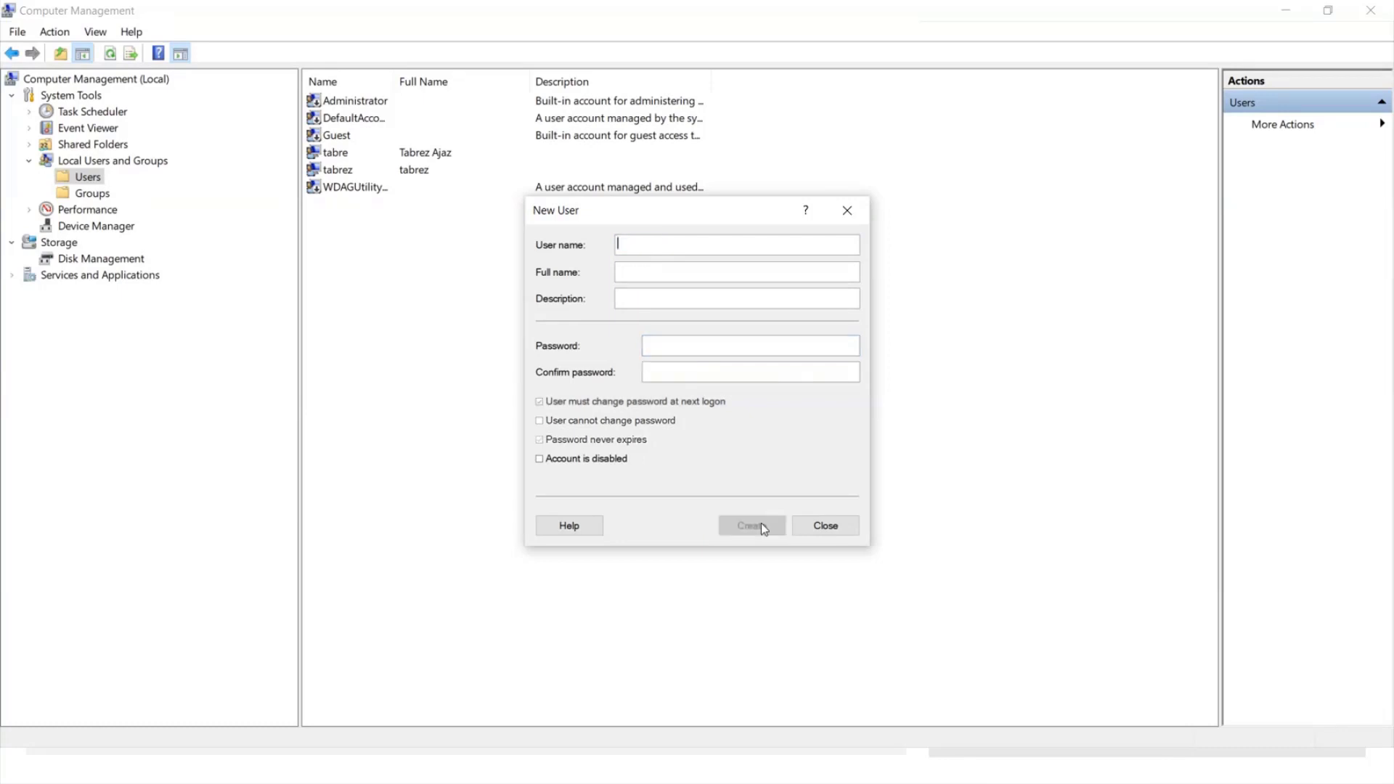
pyautogui.click(851, 217)
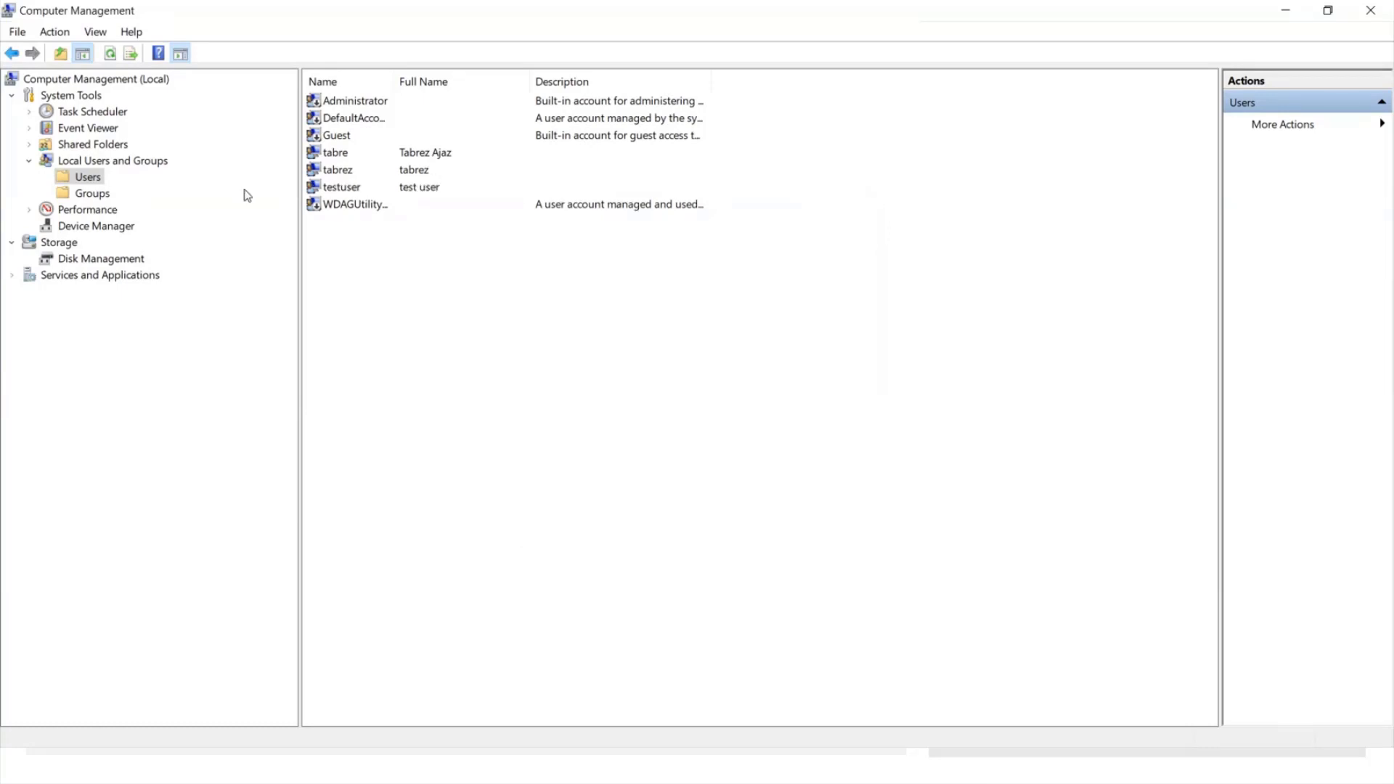
pyautogui.click(367, 191)
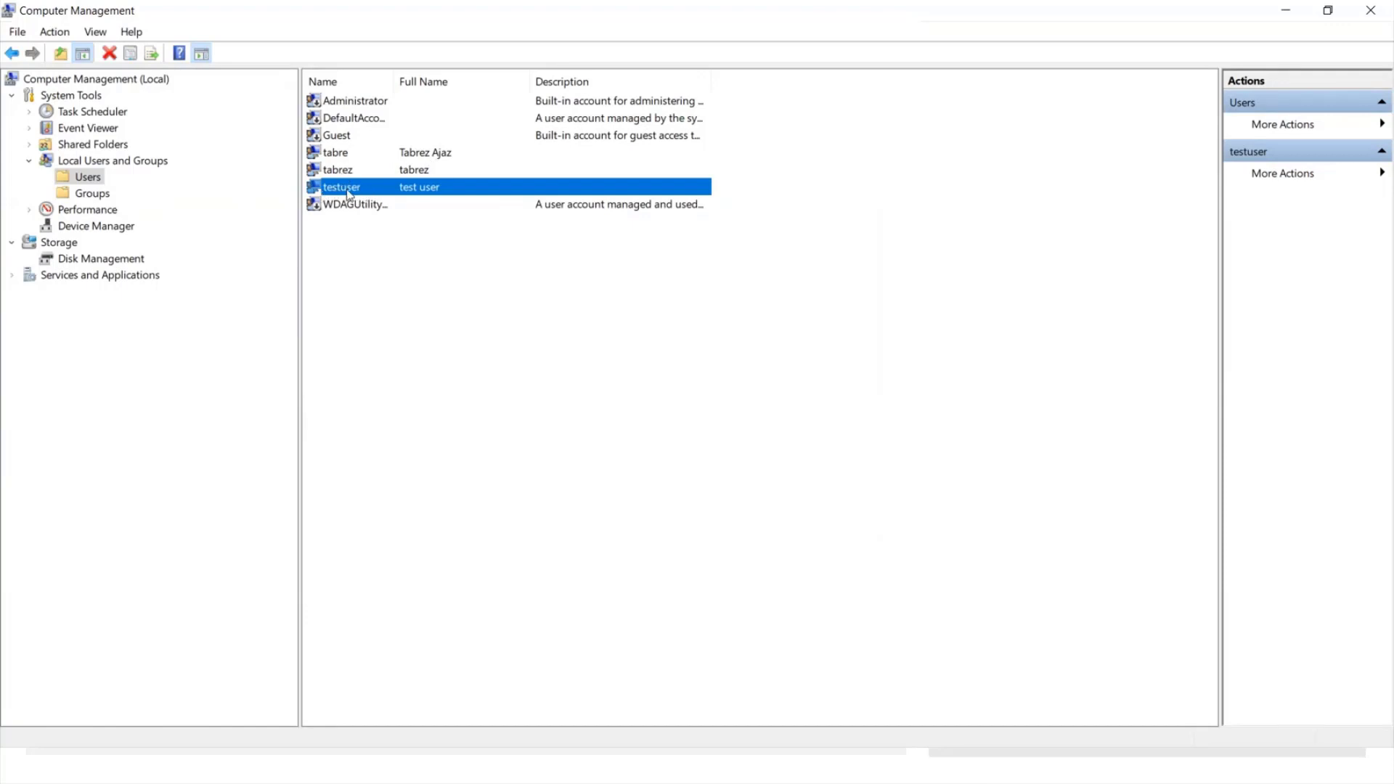
# Switch to Business Central and open the Users page by searching 'user'.
pyautogui.hotkey('alt', 'Tab')
pyautogui.press('Tab')
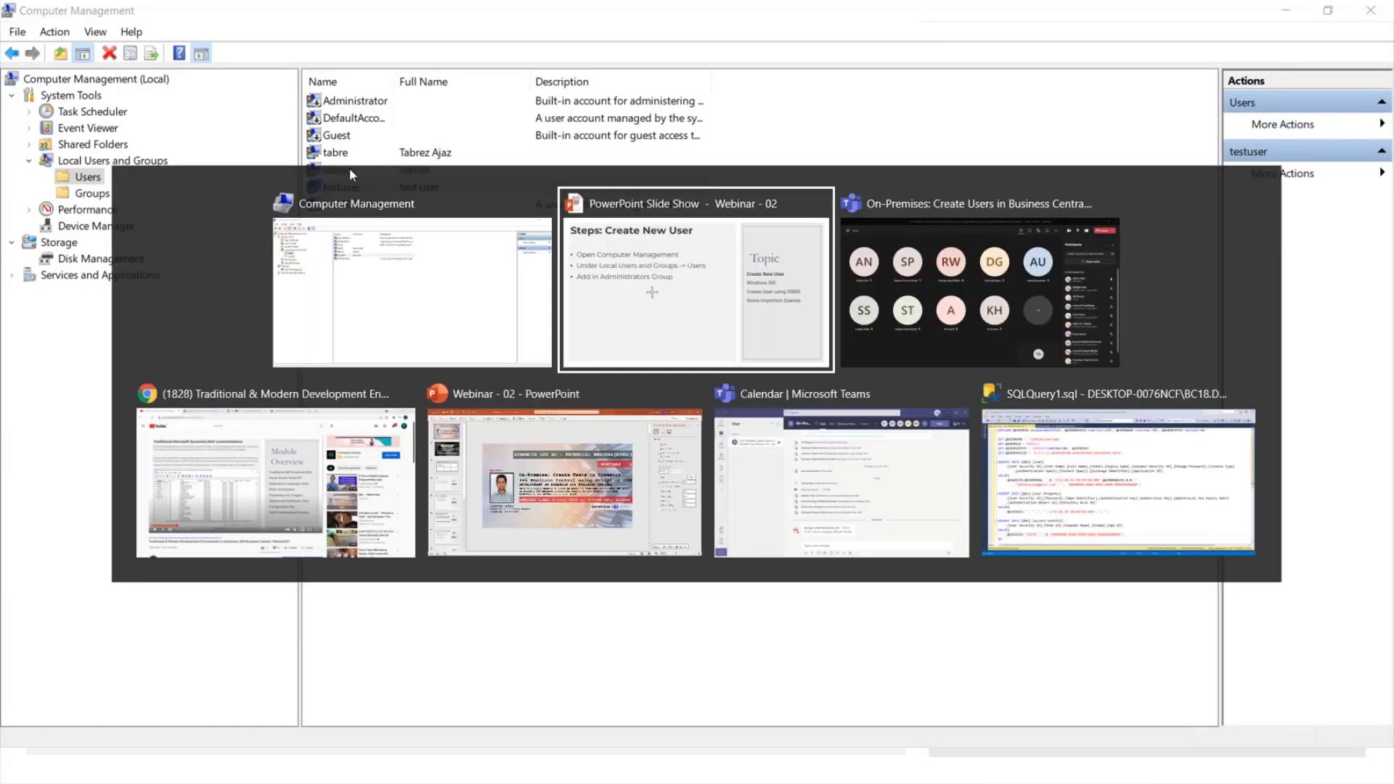
pyautogui.press('Tab')
pyautogui.press('Tab')
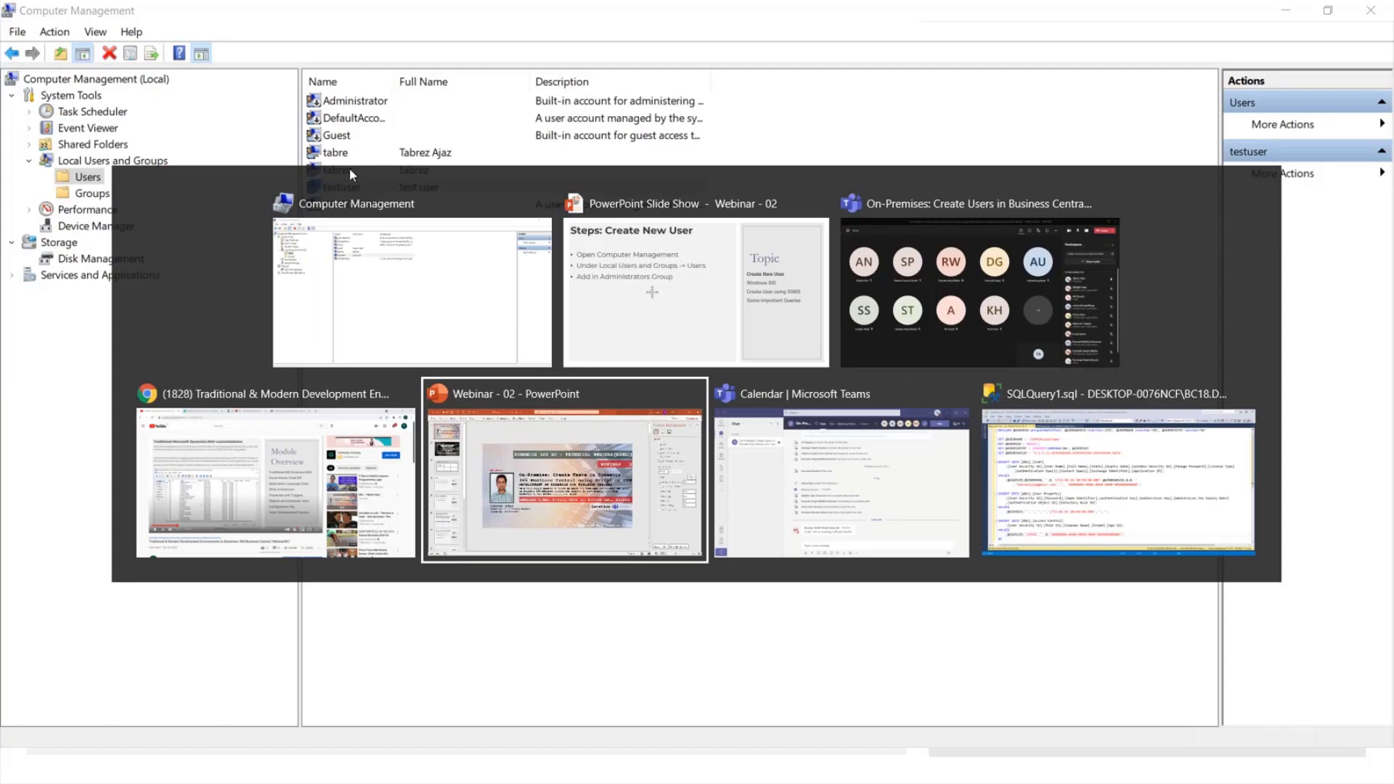
pyautogui.hotkey('alt', 'shift', 'Tab')
pyautogui.click(372, 10)
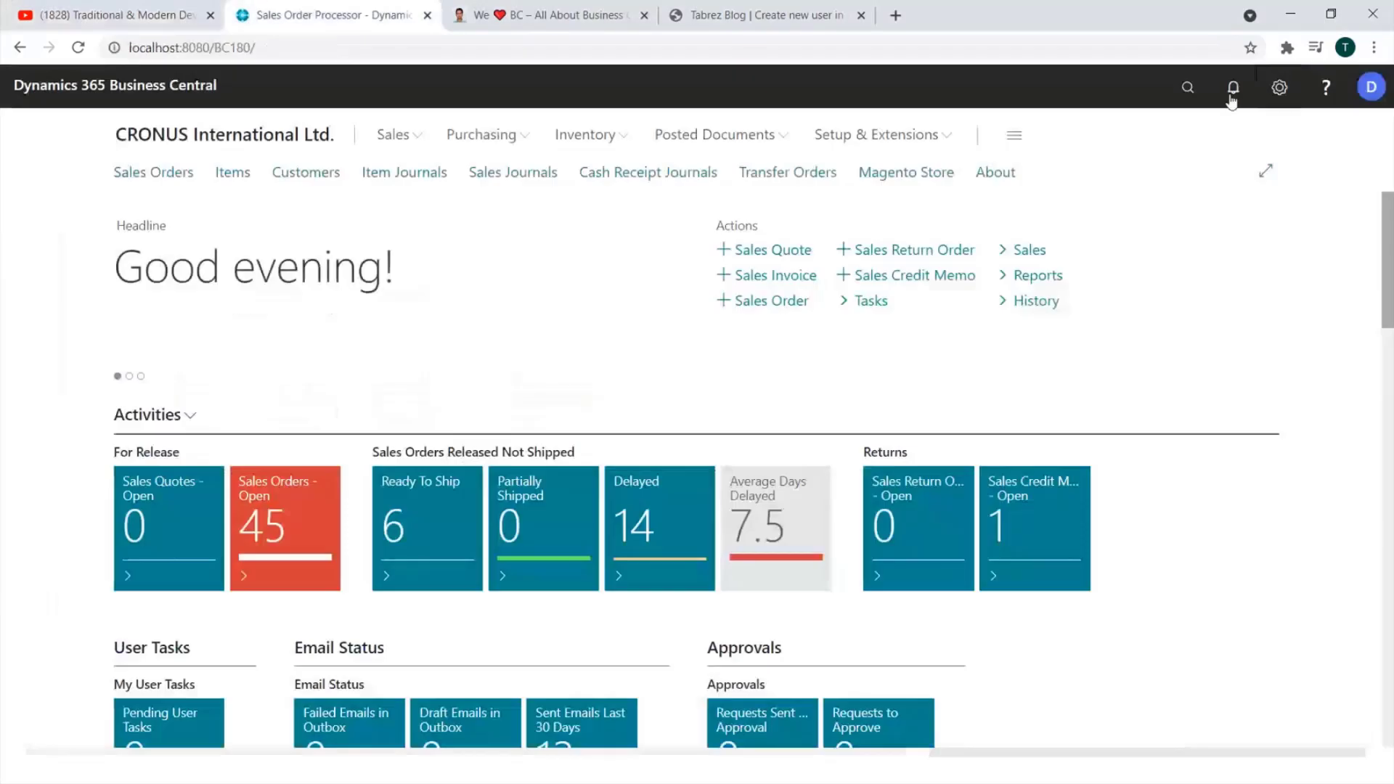
pyautogui.click(1182, 95)
pyautogui.write('user')
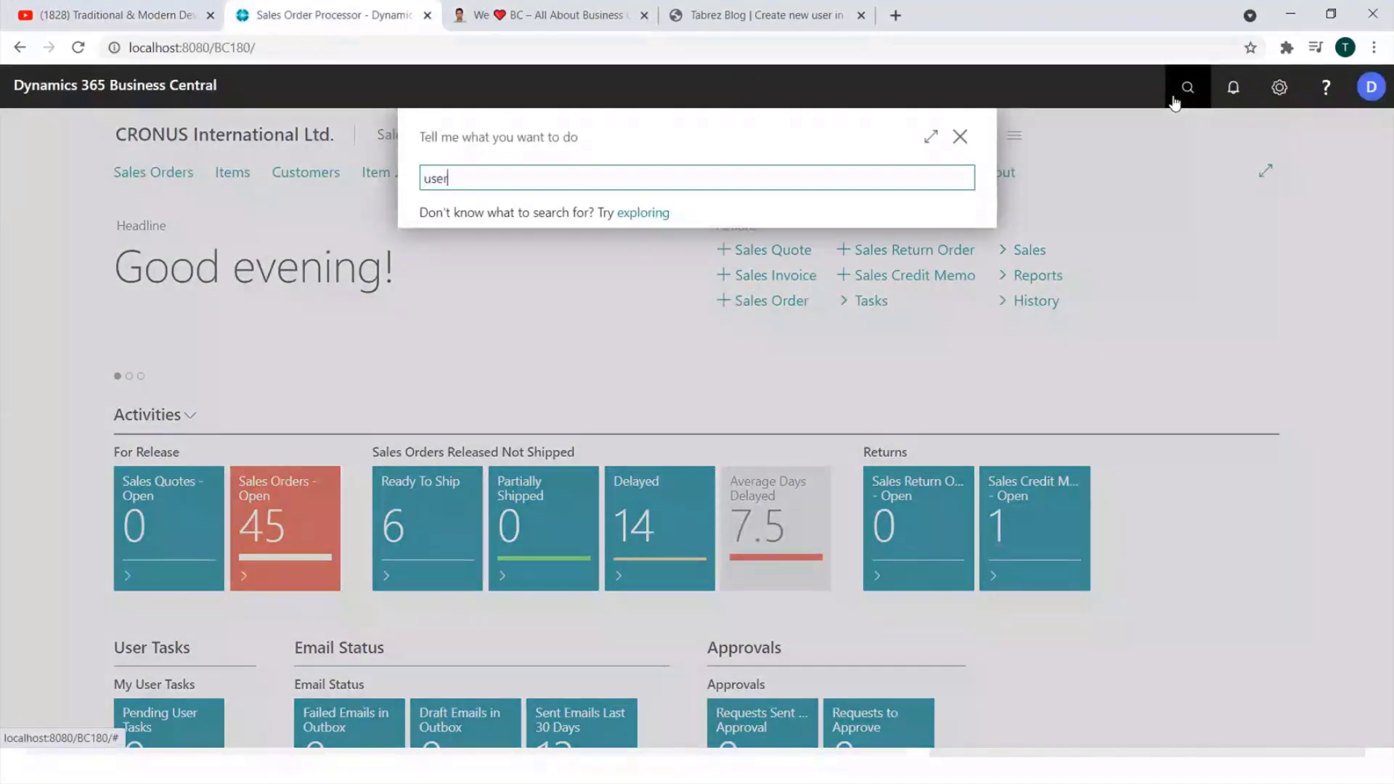
pyautogui.click(459, 265)
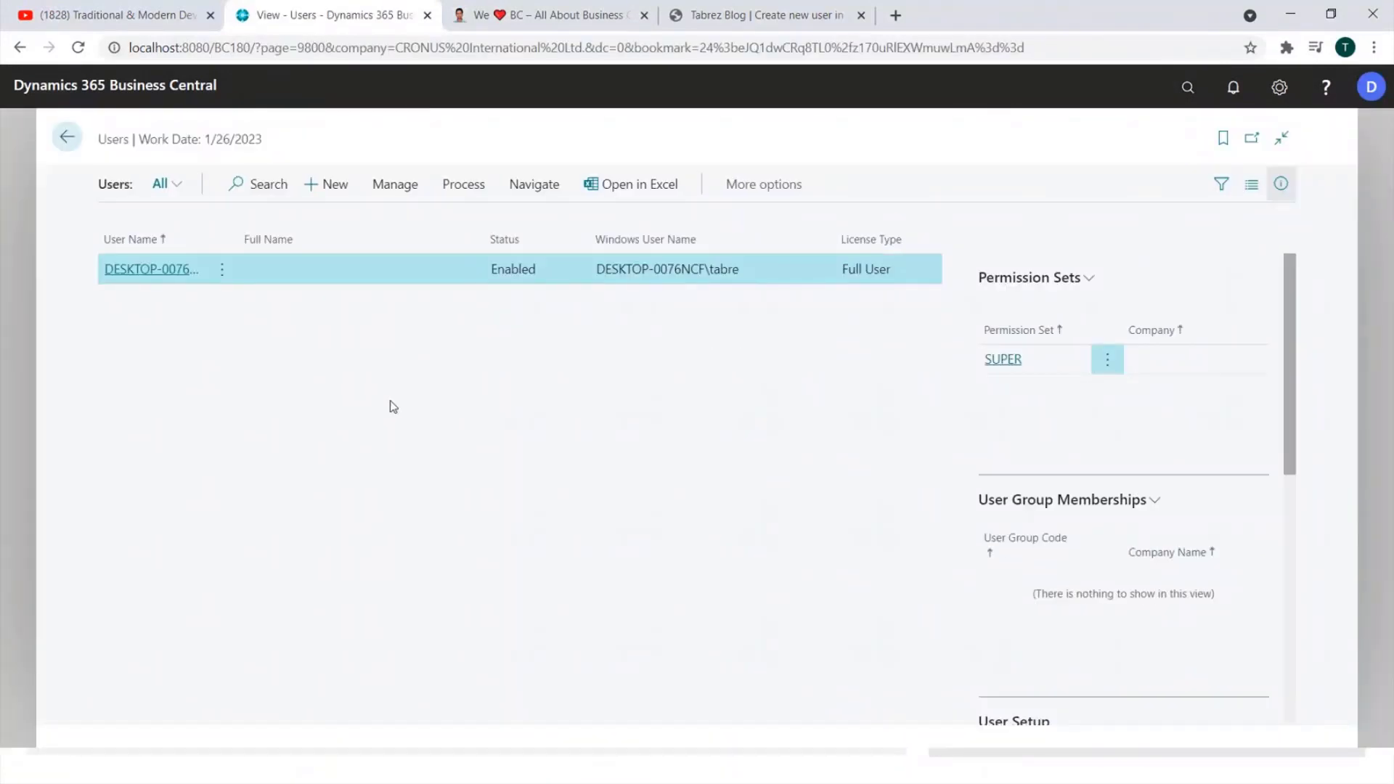
# Look over the existing user names, then start a new Business Central user.
pyautogui.moveTo(725, 273); pyautogui.dragTo(597, 276)
pyautogui.hotkey('ctrl', 'c')
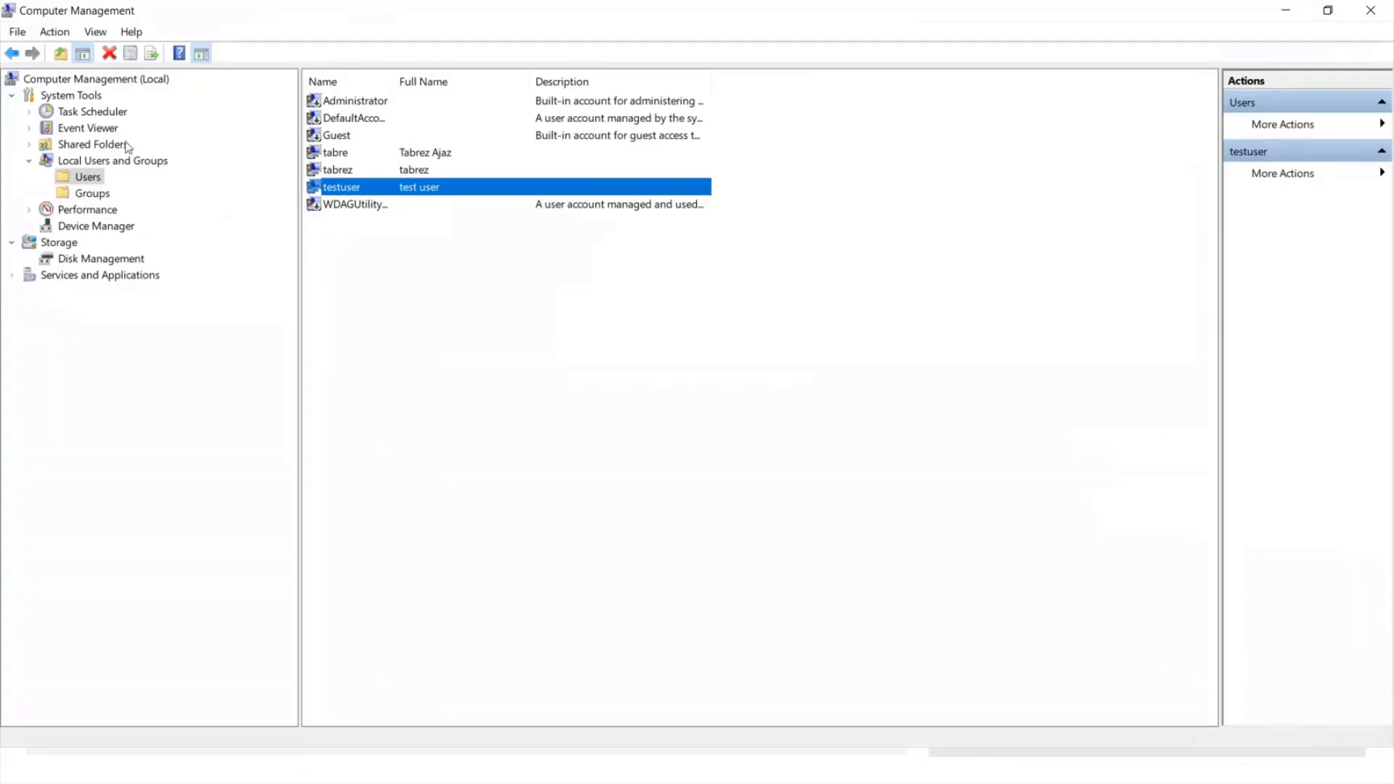
pyautogui.click(366, 172)
pyautogui.click(363, 188)
pyautogui.click(355, 171)
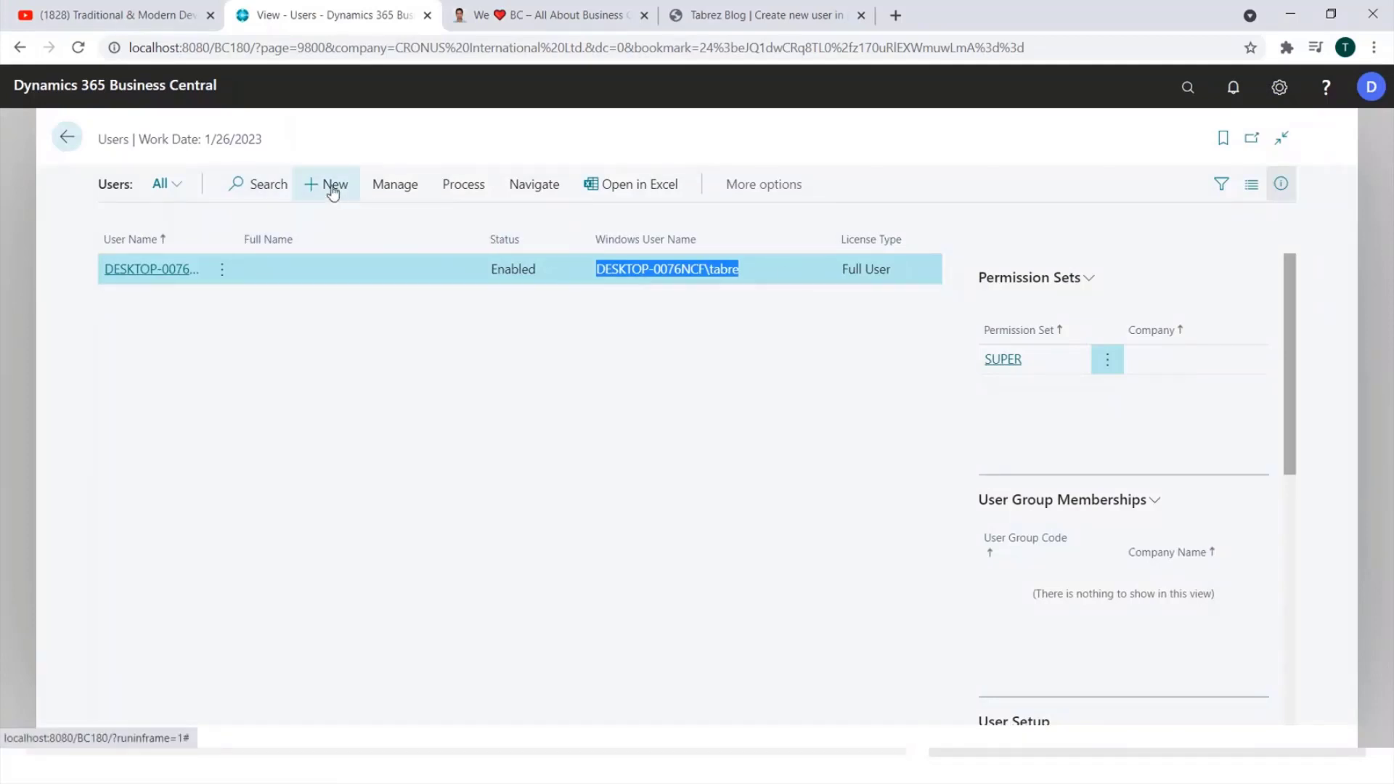
pyautogui.click(332, 185)
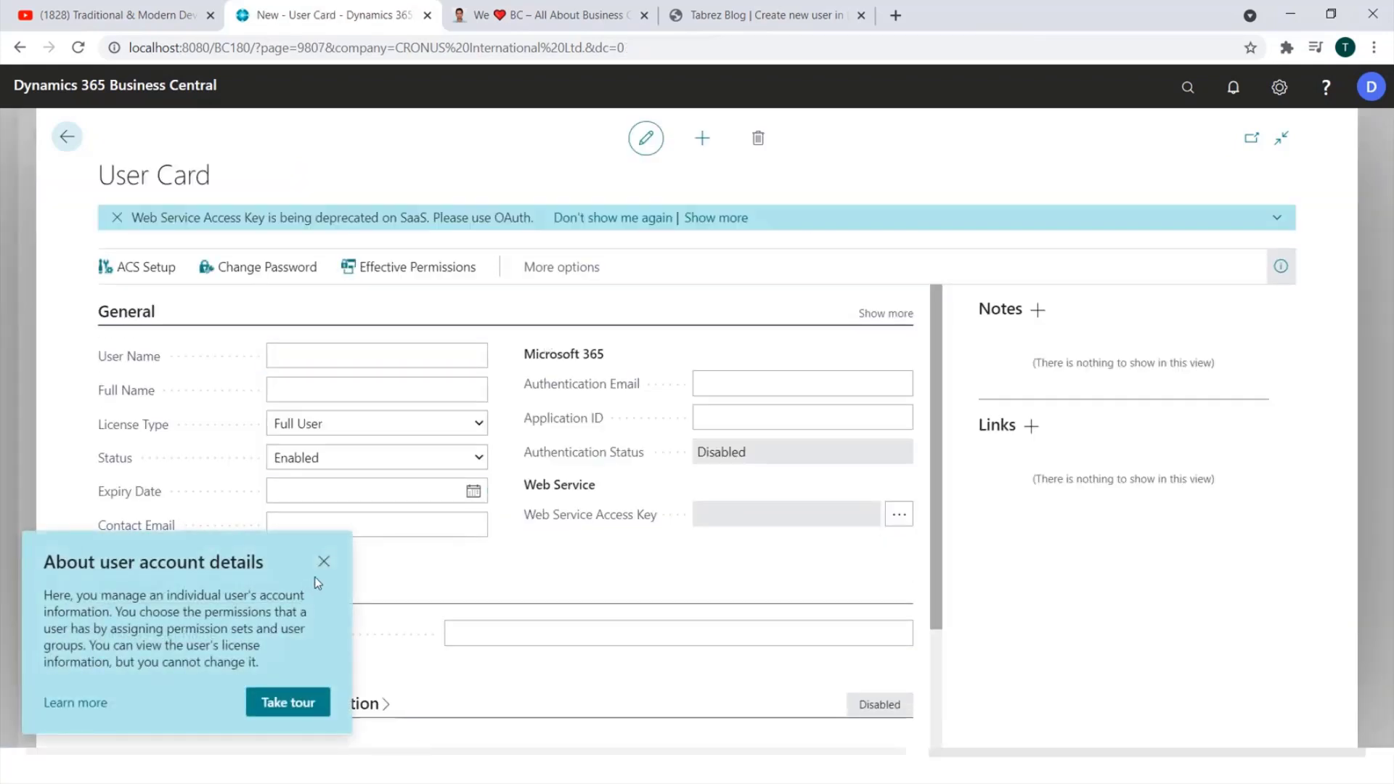
# Fill Windows User Name with the pasted DESKTOP-0076NCF account name, appending 'z'.
pyautogui.click(320, 564)
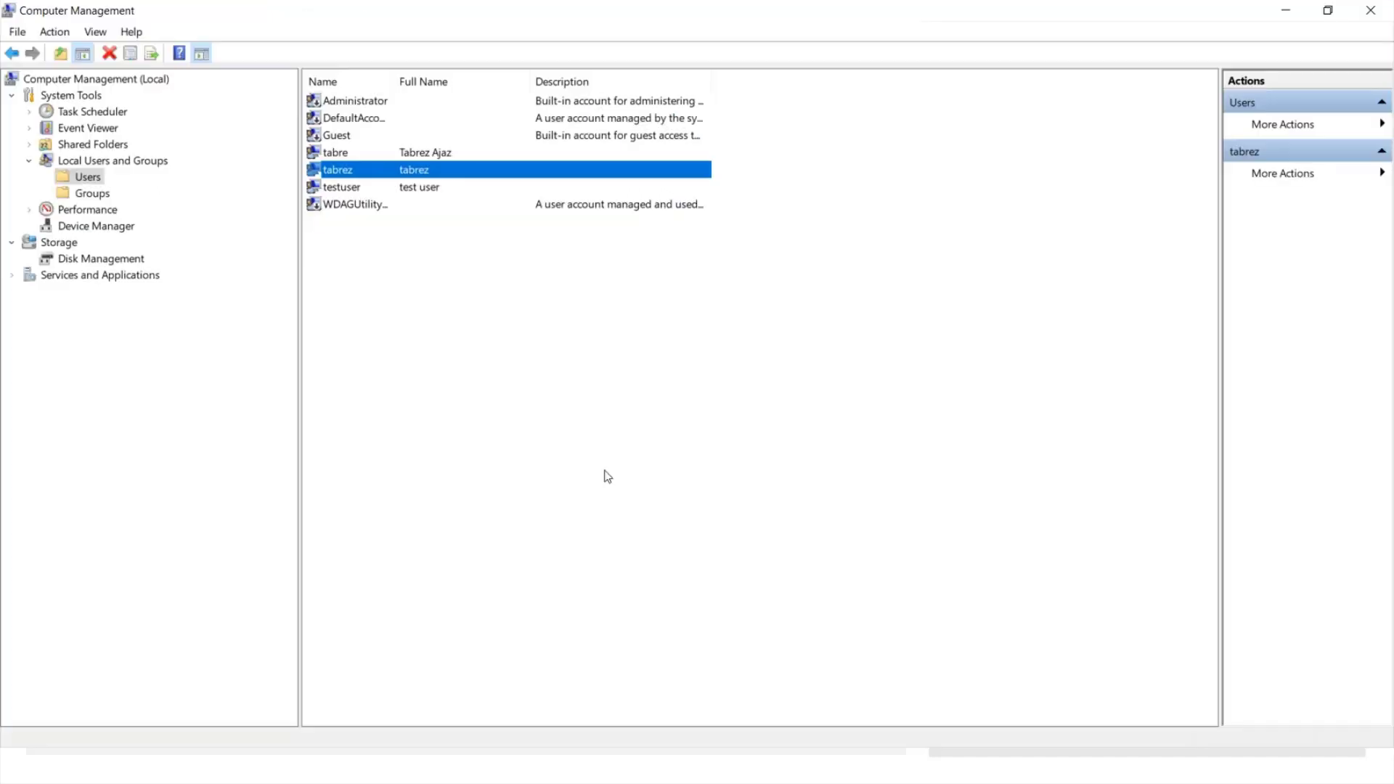
pyautogui.click(354, 156)
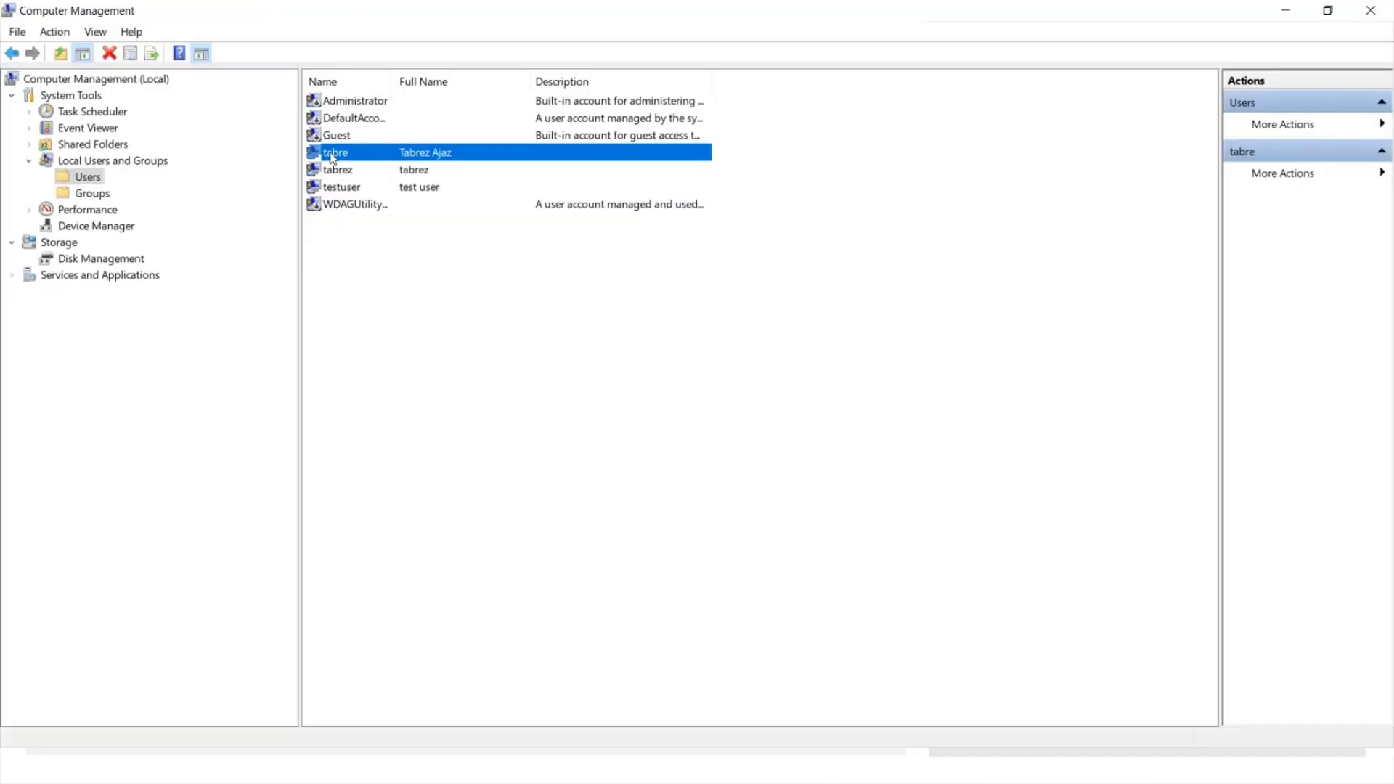
pyautogui.click(340, 172)
pyautogui.click(345, 194)
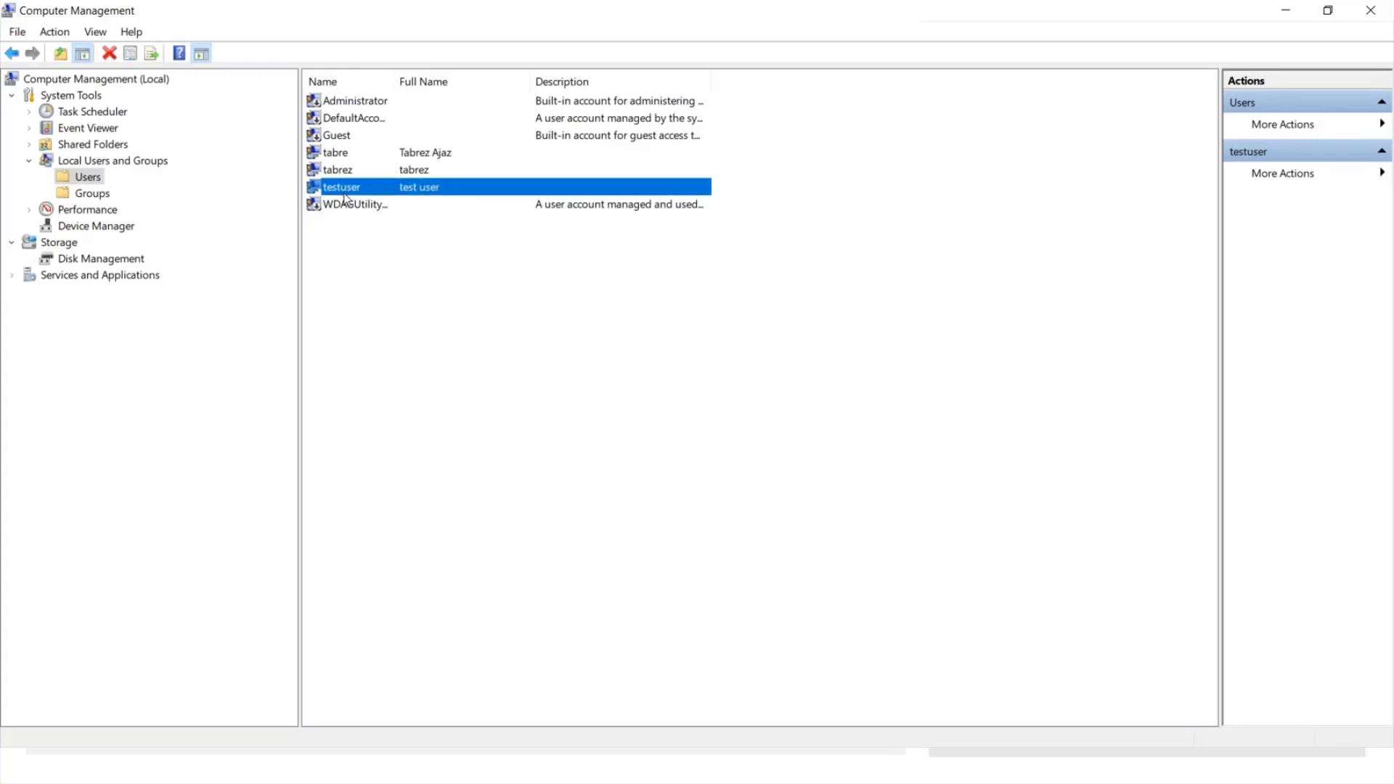
pyautogui.hotkey('alt', 'Tab')
pyautogui.click(657, 622)
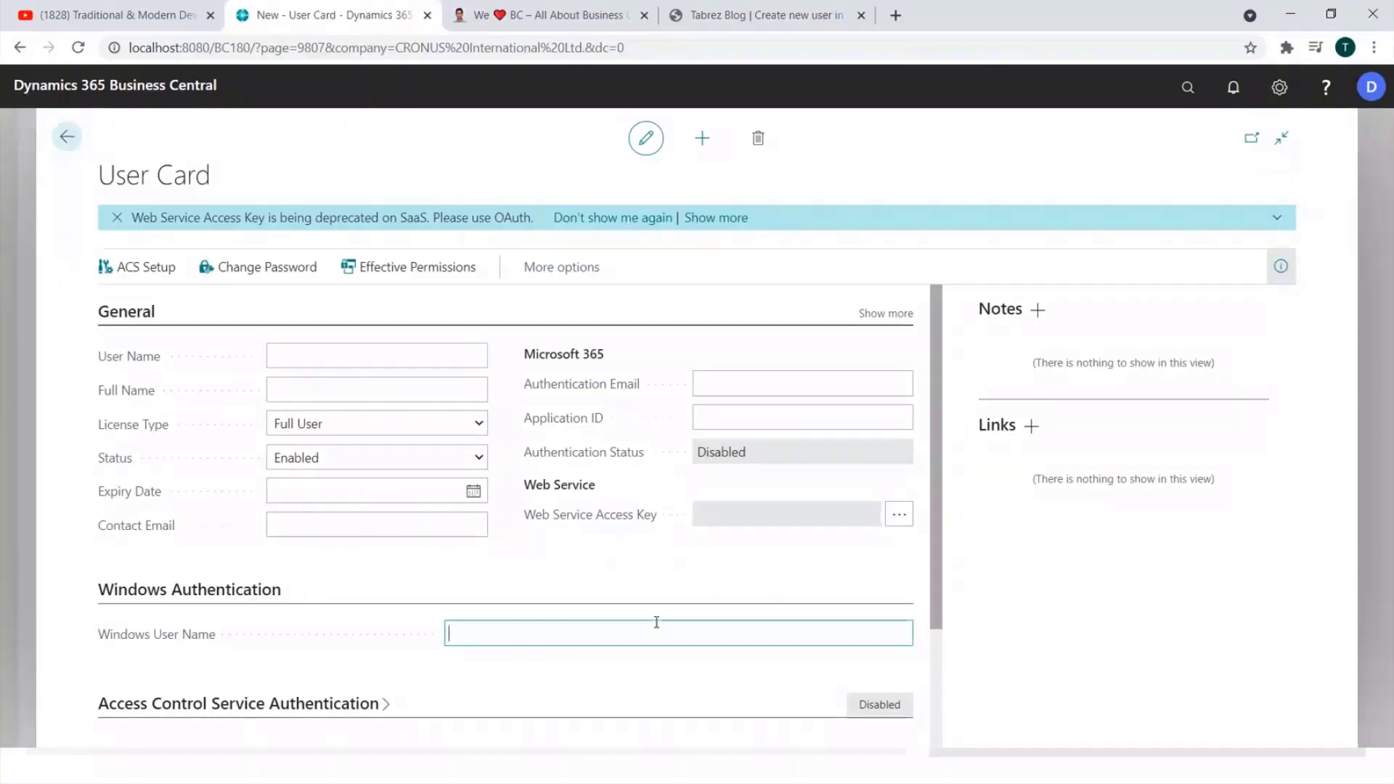
pyautogui.hotkey('ctrl', 'v')
pyautogui.write('z')
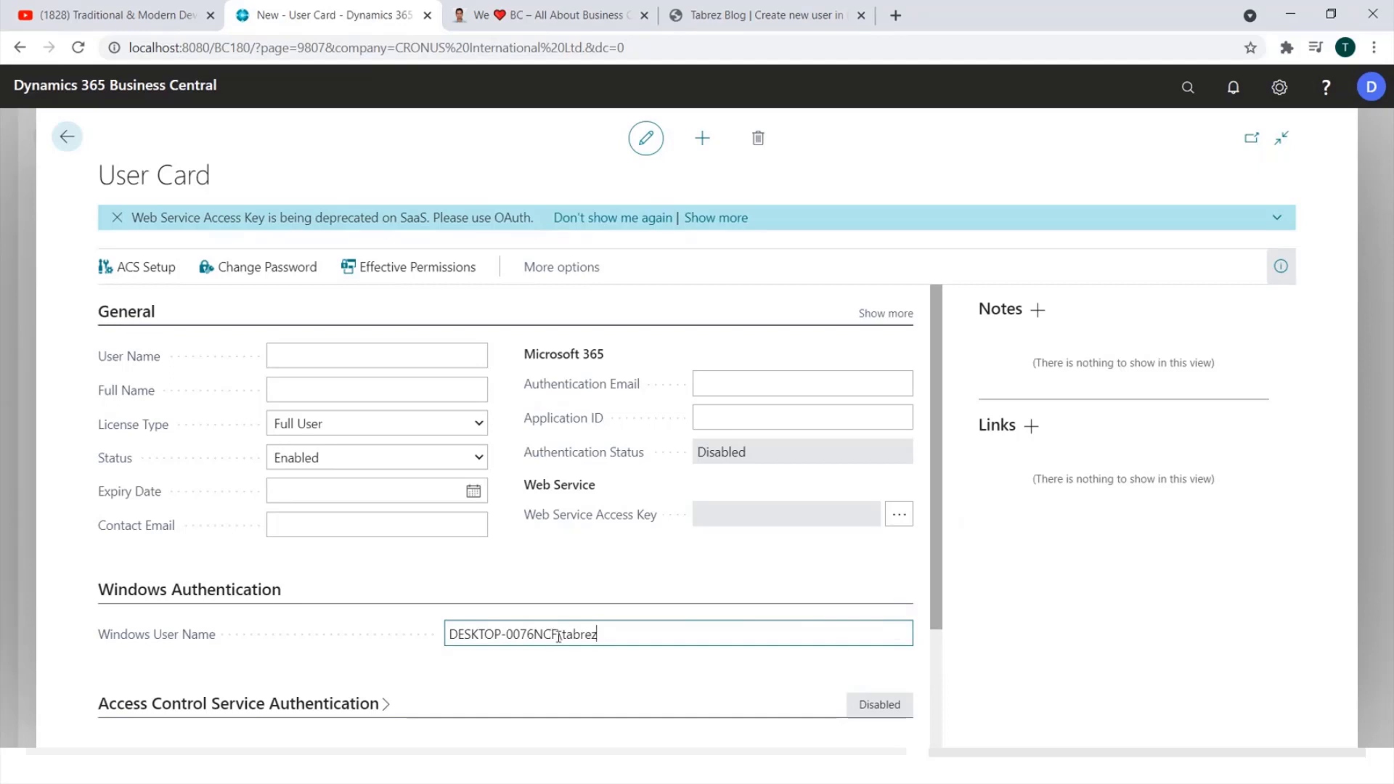
# Search Windows for 'this' to check the machine name DESKTOP-0076NCF.
pyautogui.moveTo(564, 636); pyautogui.dragTo(276, 629)
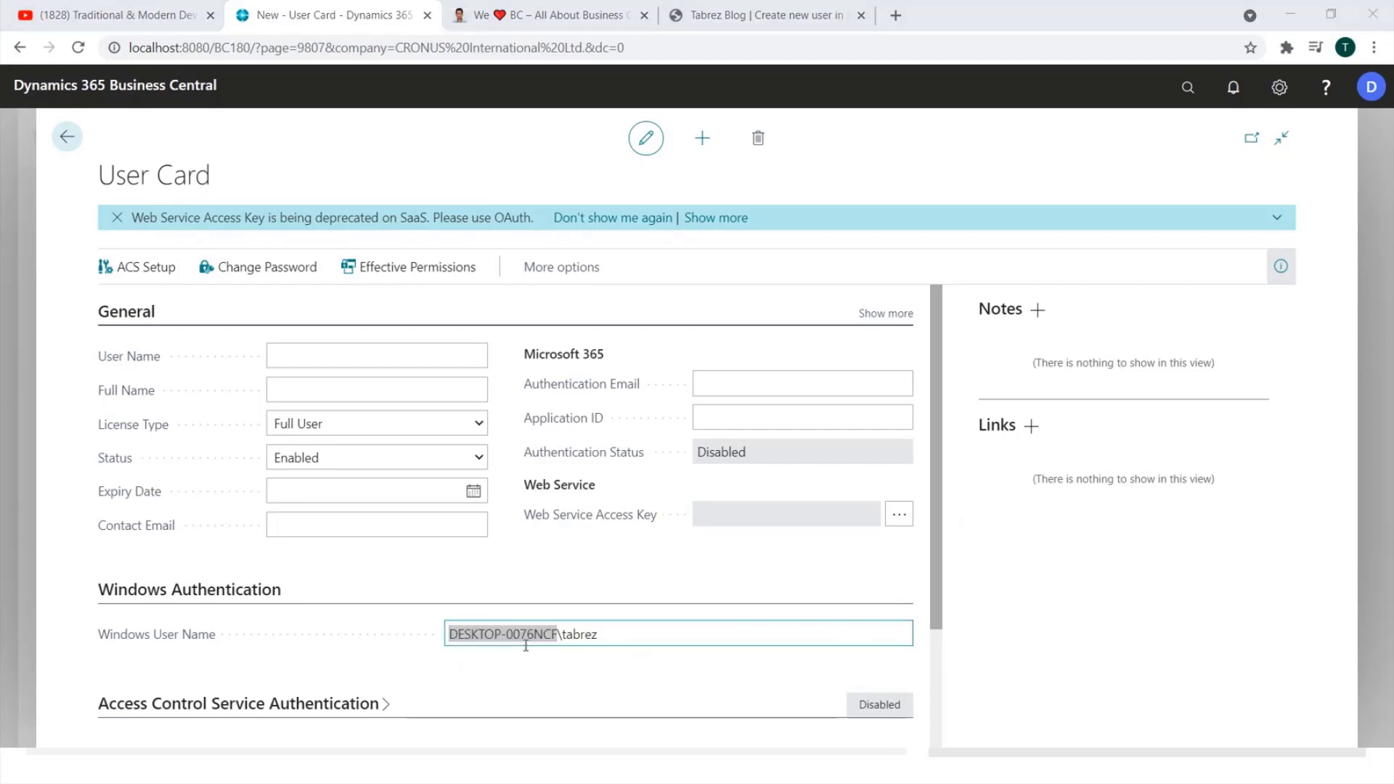
pyautogui.press('super')
pyautogui.write('this')
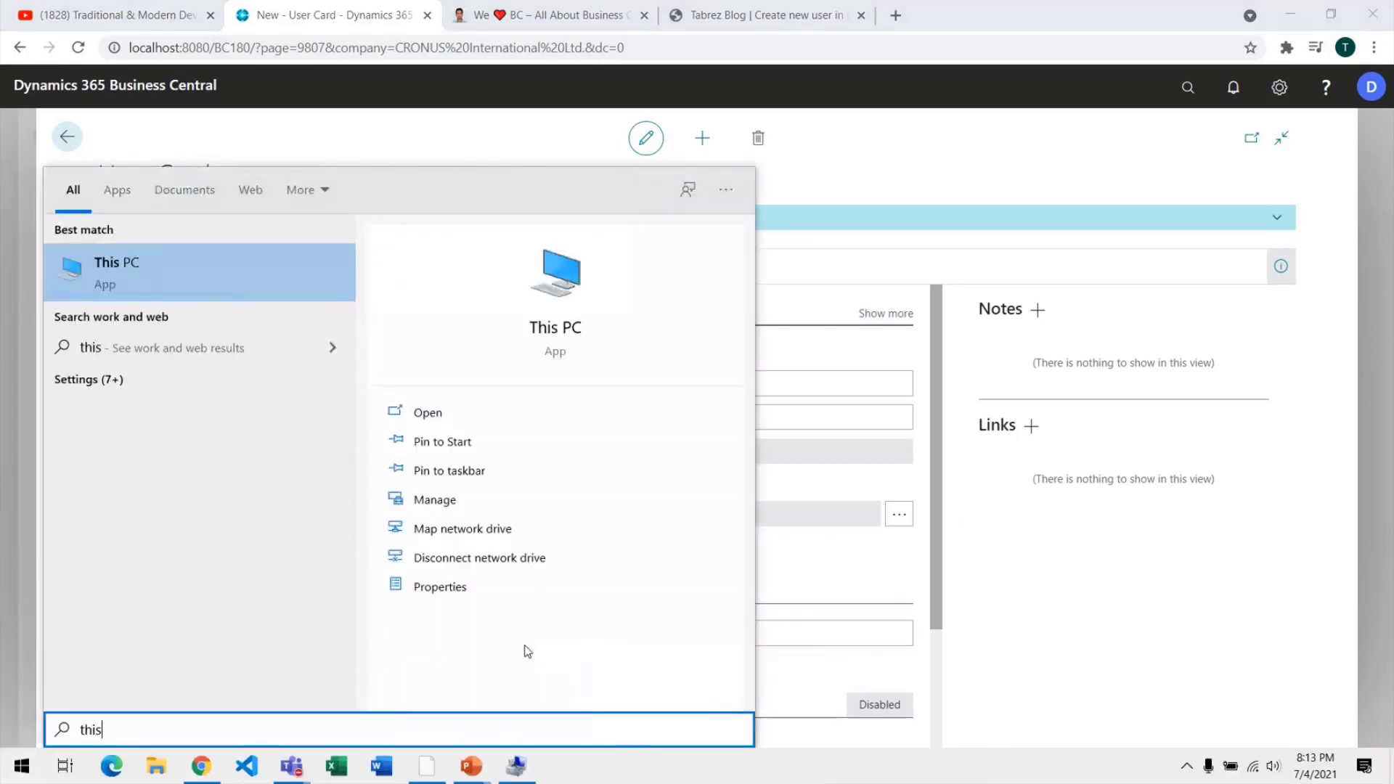
# Open This PC's properties and highlight the device name DESKTOP-0076NCF on the About page.
pyautogui.click(483, 586)
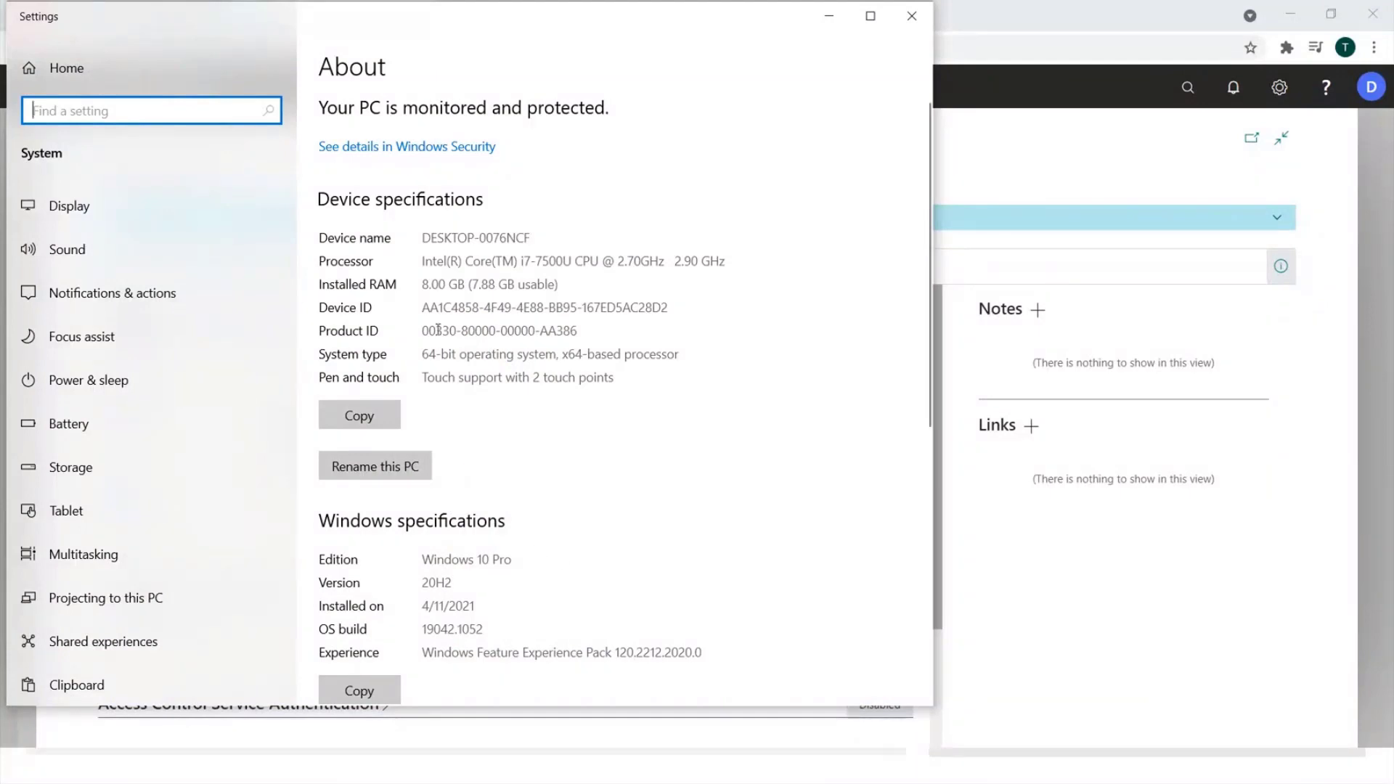
pyautogui.moveTo(421, 238); pyautogui.dragTo(577, 235)
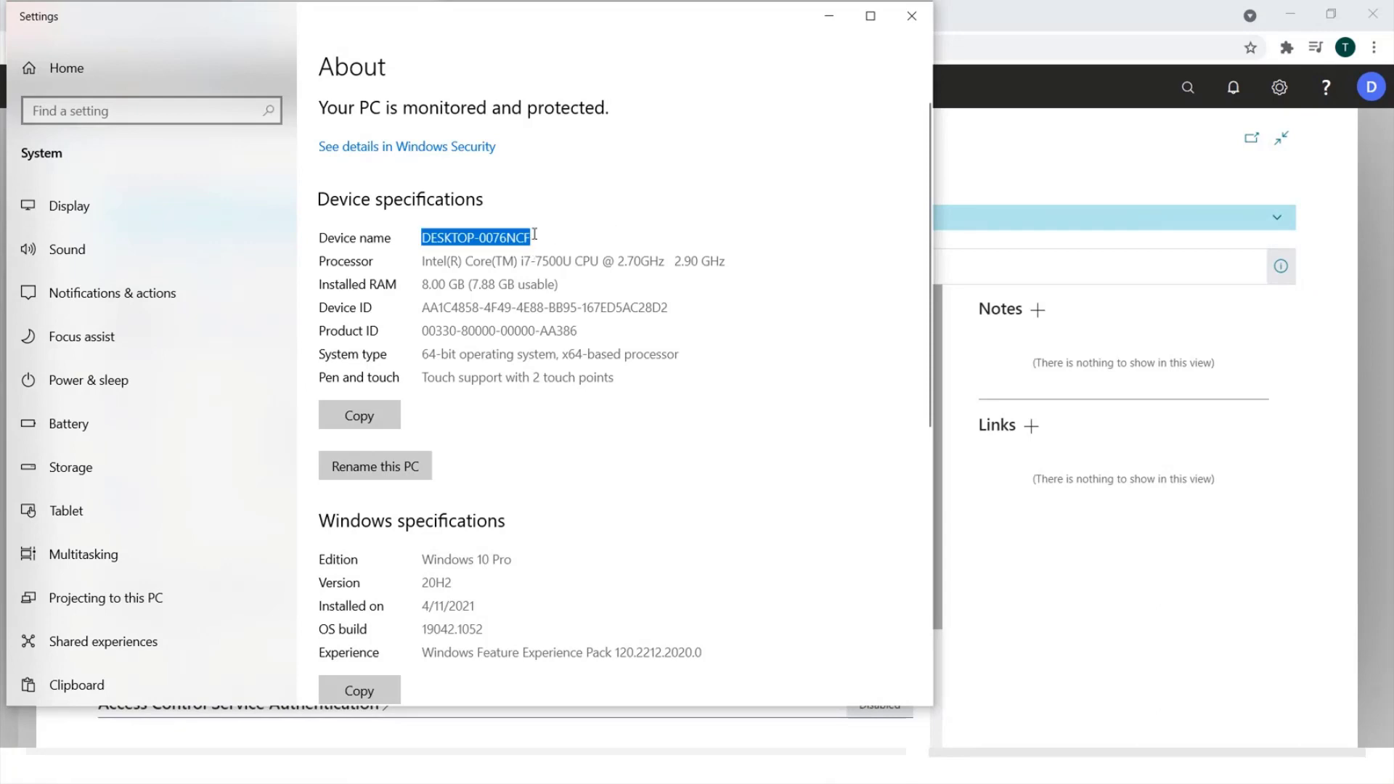
pyautogui.moveTo(534, 232); pyautogui.dragTo(405, 235)
pyautogui.moveTo(558, 240); pyautogui.dragTo(398, 239)
pyautogui.moveTo(546, 240); pyautogui.dragTo(384, 228)
pyautogui.click(500, 248)
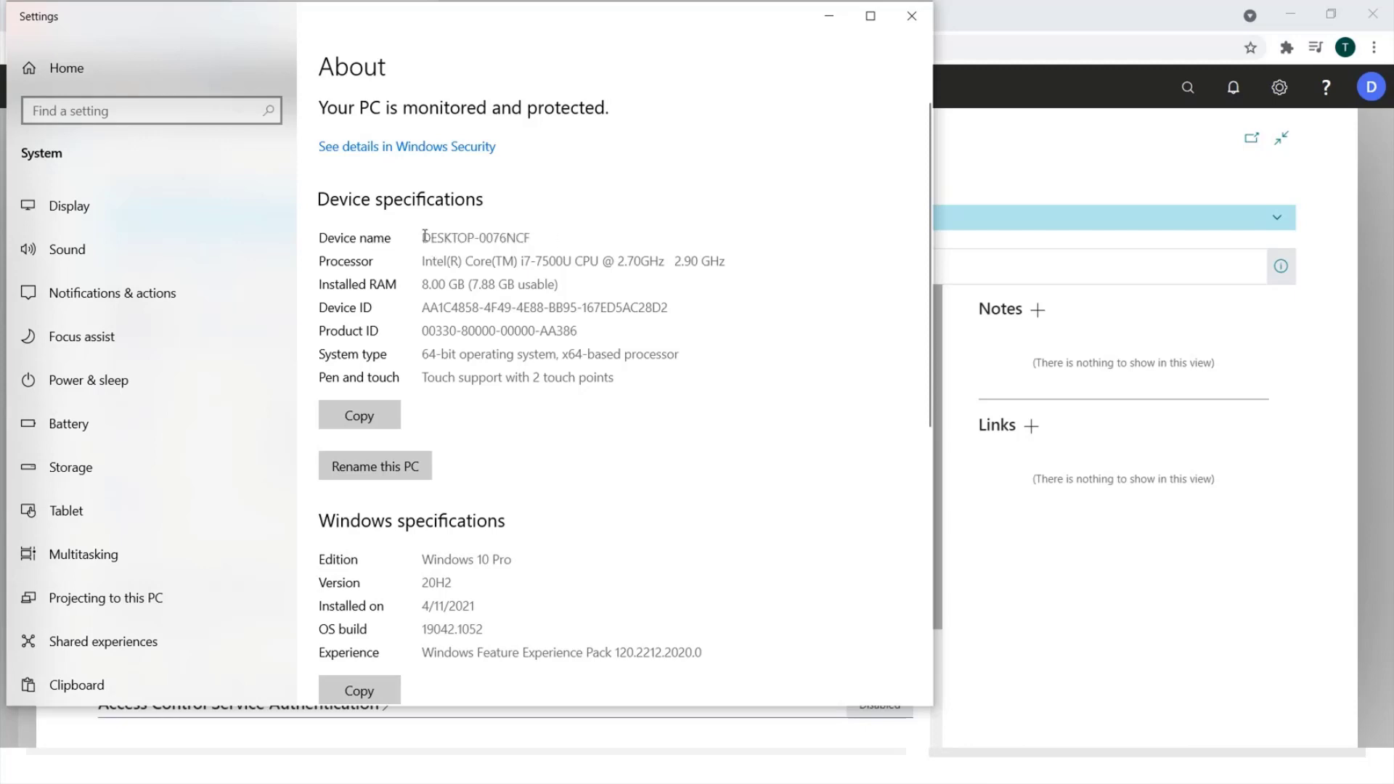
pyautogui.moveTo(425, 238); pyautogui.dragTo(541, 236)
# Close Settings and commit the Windows User Name so the user card saves.
pyautogui.click(912, 15)
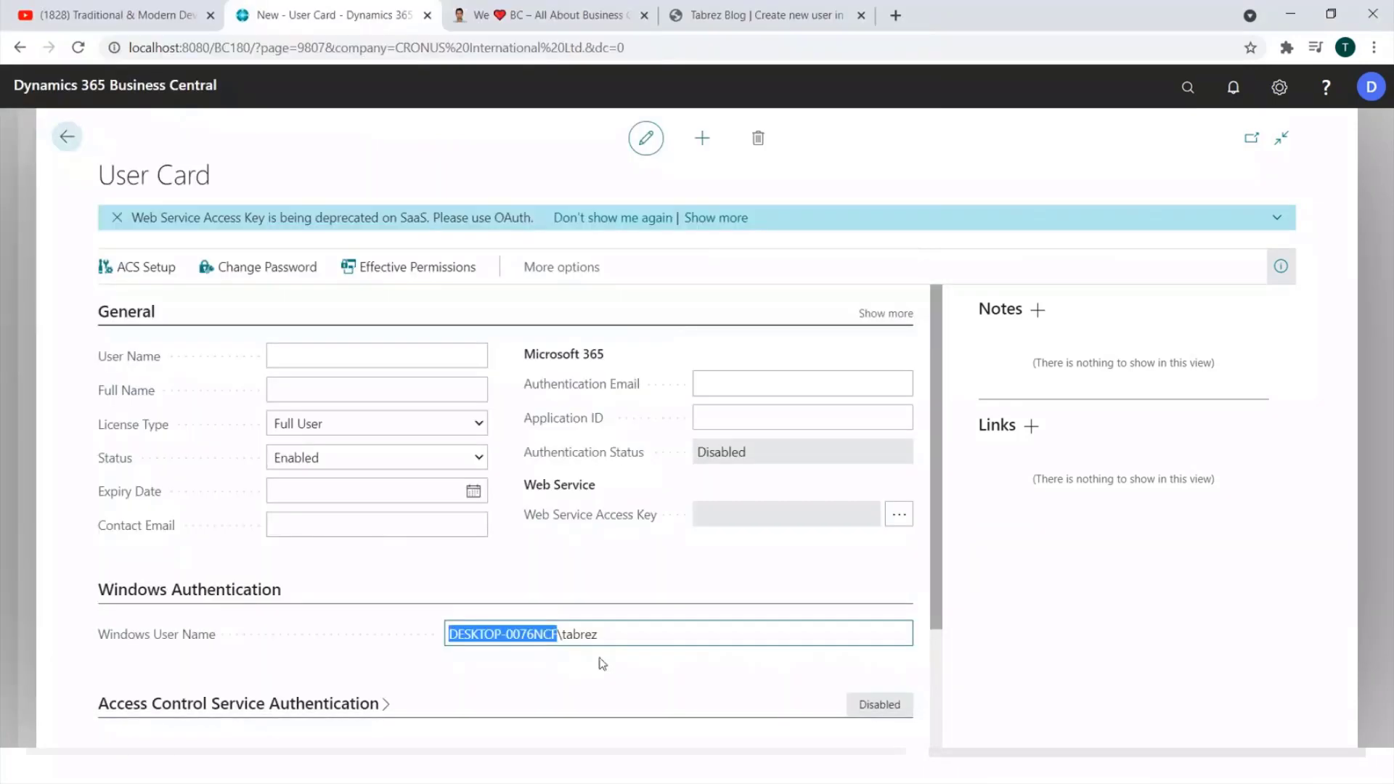
pyautogui.moveTo(560, 638); pyautogui.dragTo(644, 636)
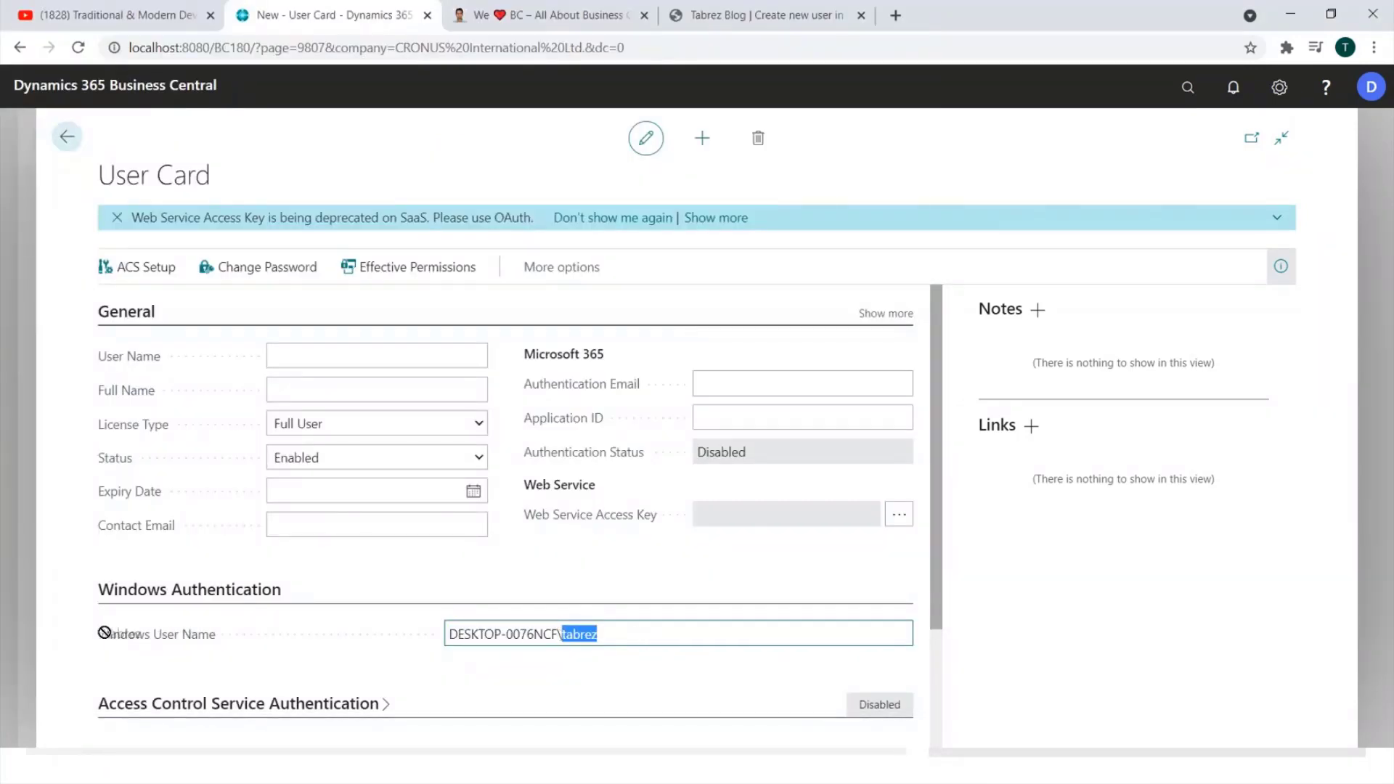
pyautogui.click(622, 641)
pyautogui.scroll(-2, 725, 497)
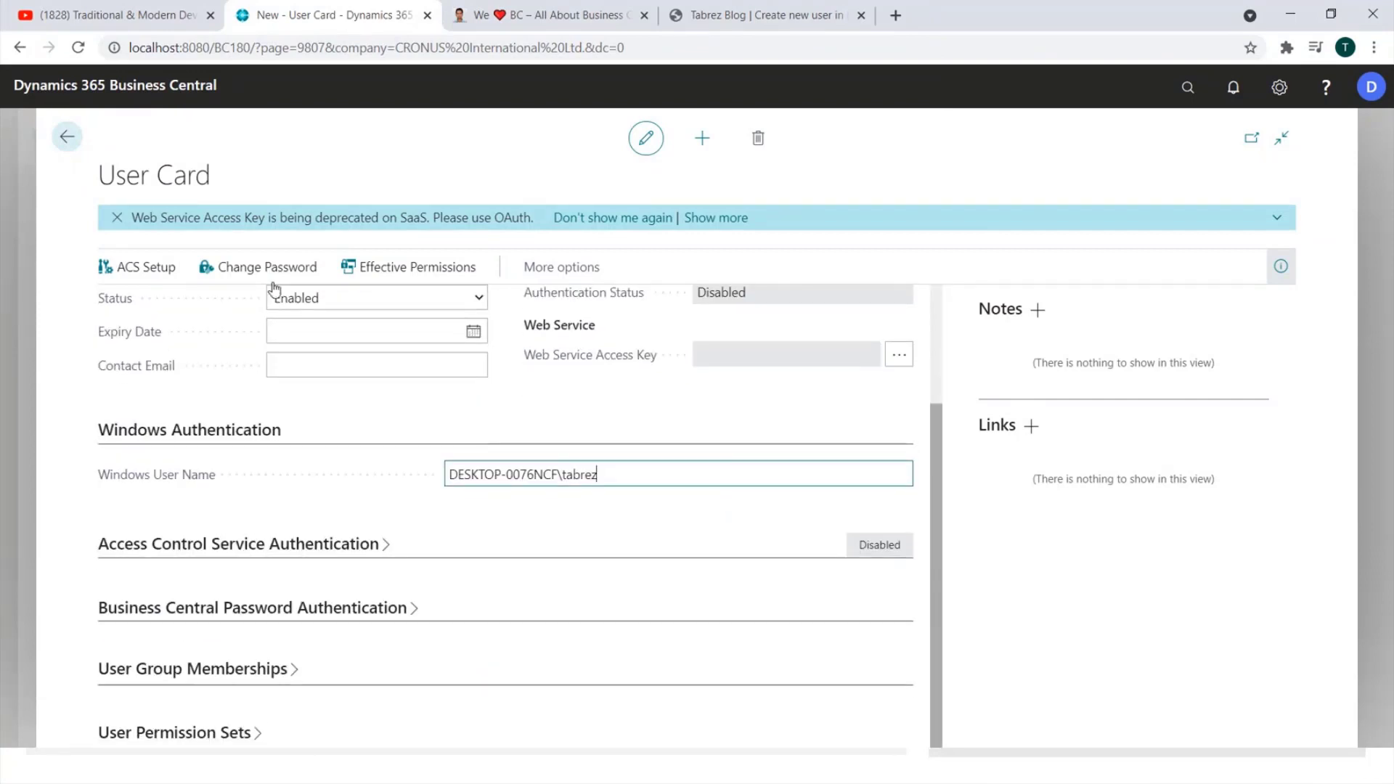
pyautogui.scroll(2, 657, 501)
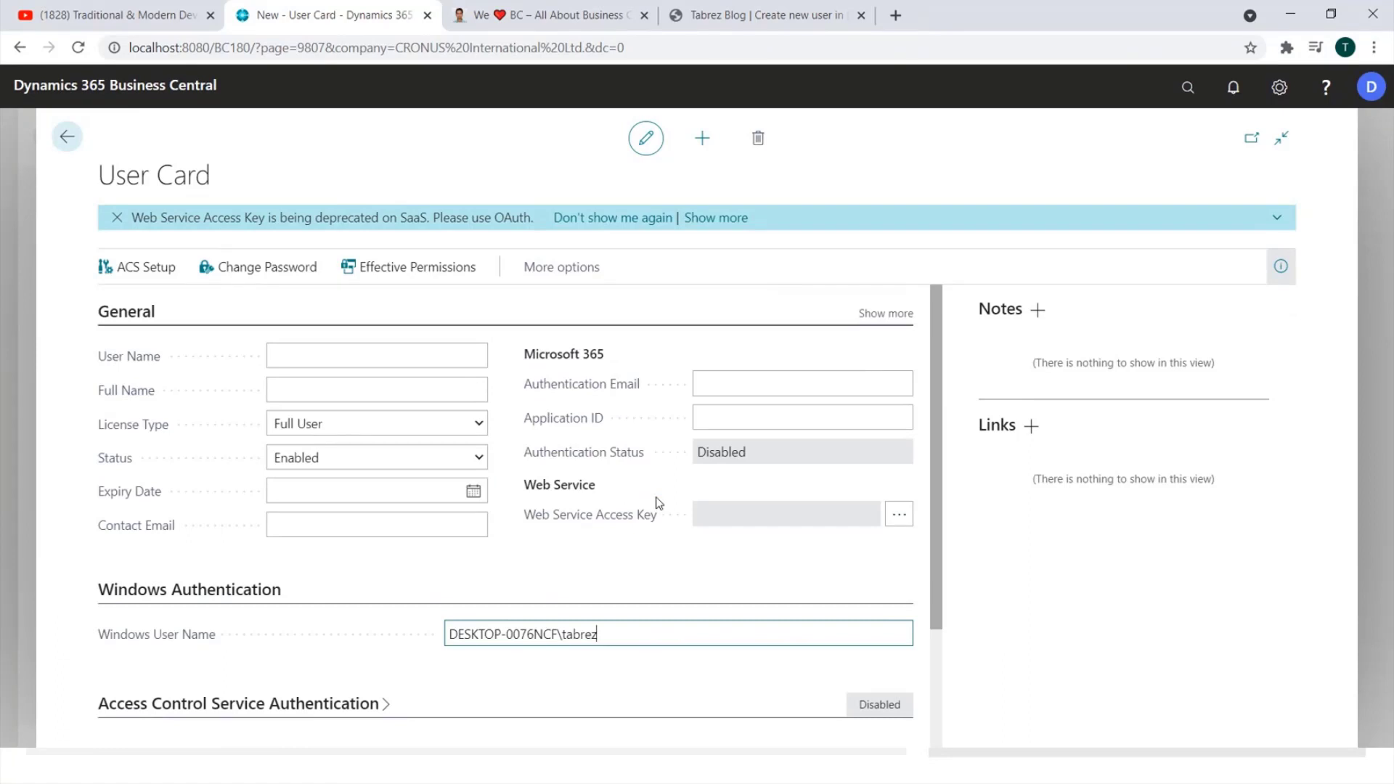
pyautogui.press('Tab')
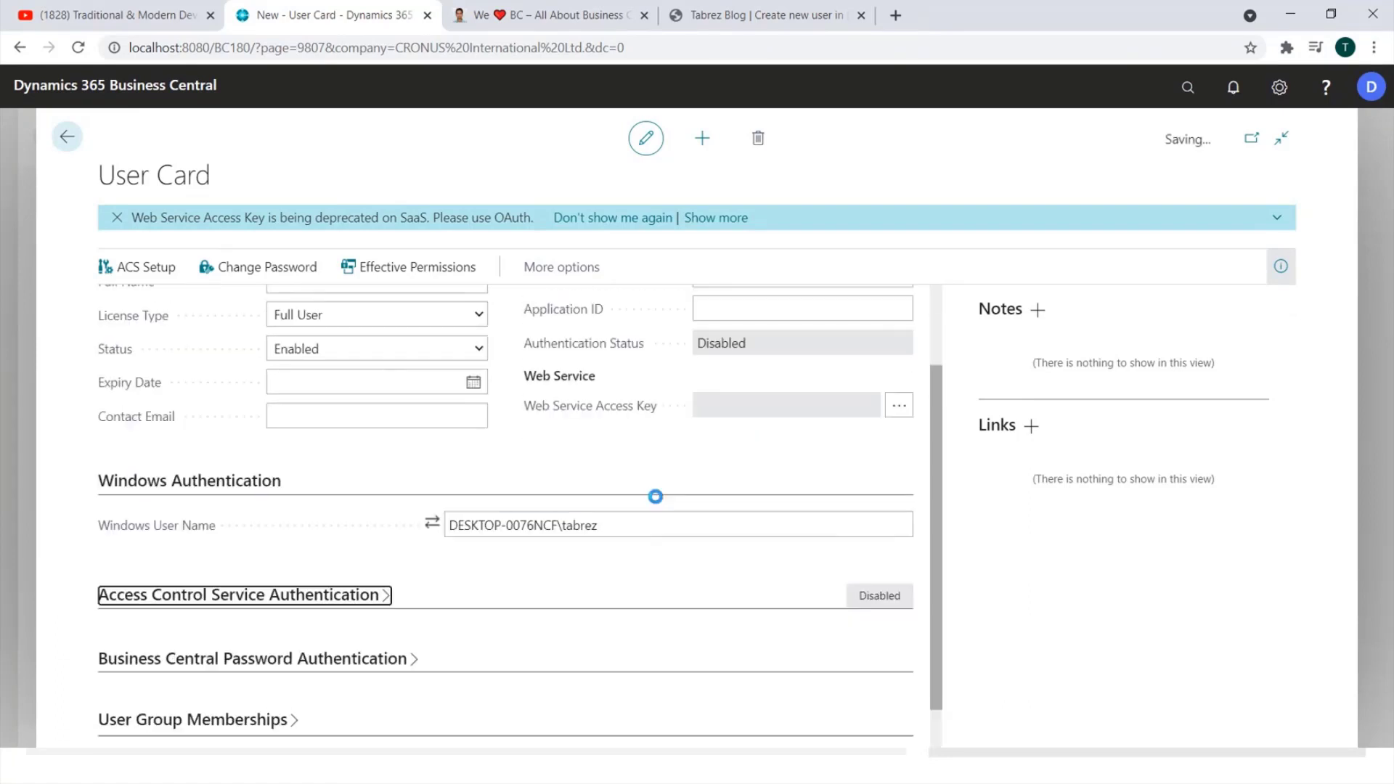
# Check that the generated User Name reads DESKTOP-0076NCF\ followed by the account name.
pyautogui.scroll(2, 656, 497)
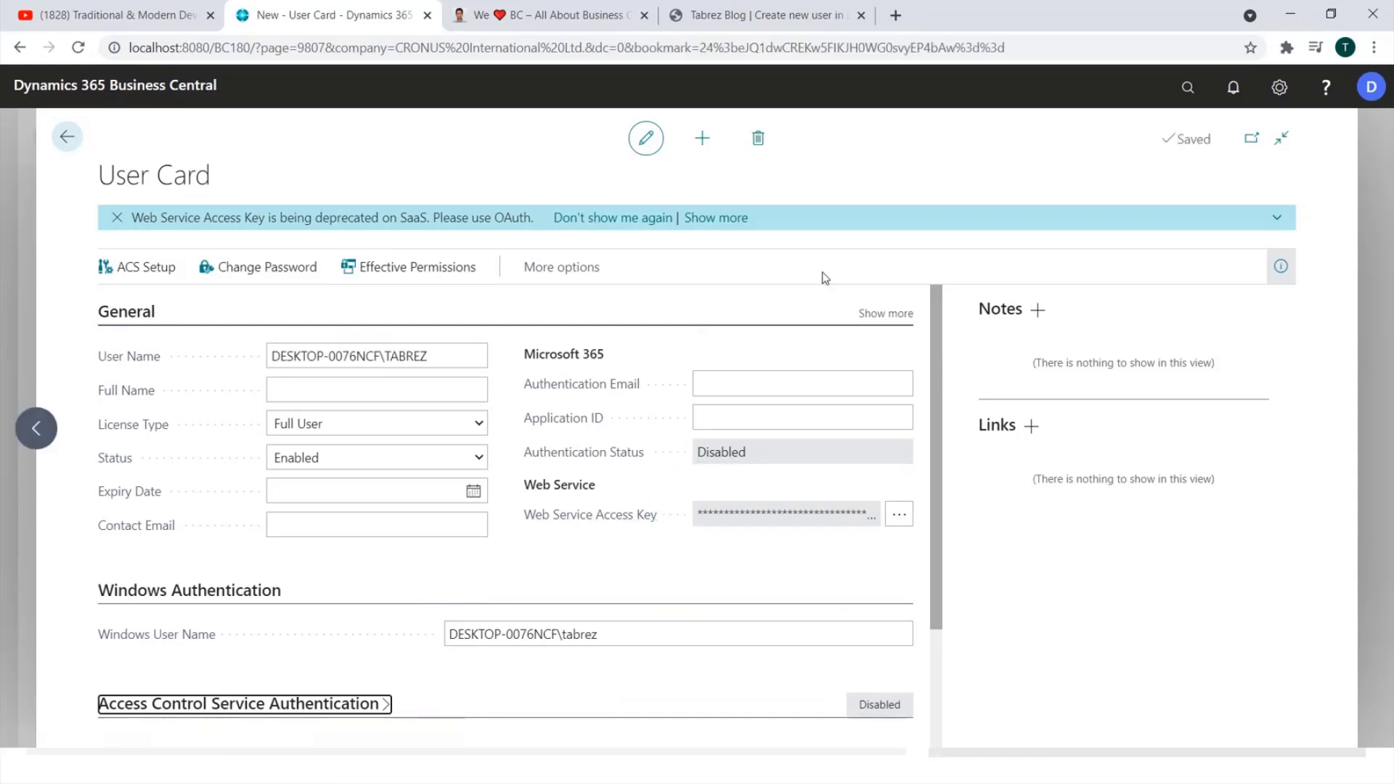
pyautogui.click(373, 359)
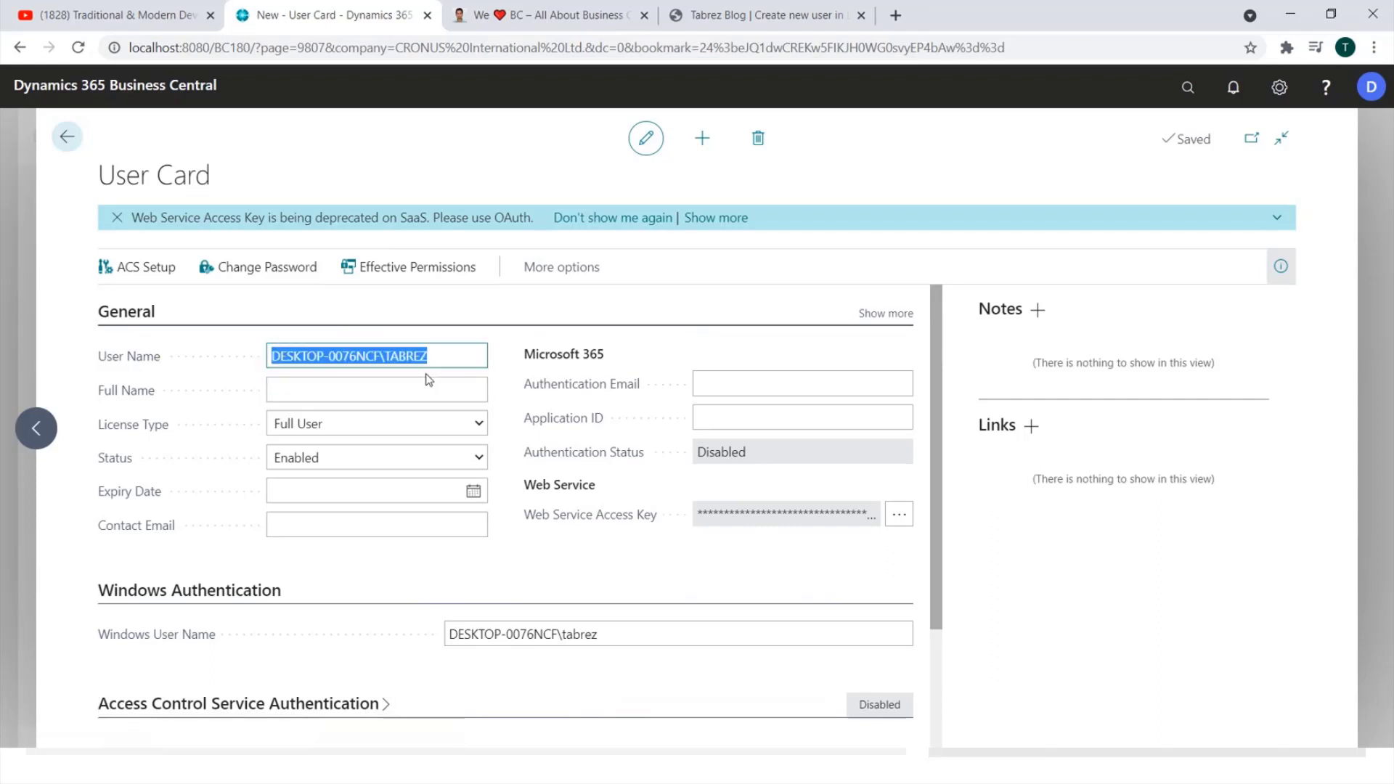
pyautogui.moveTo(385, 356); pyautogui.dragTo(482, 356)
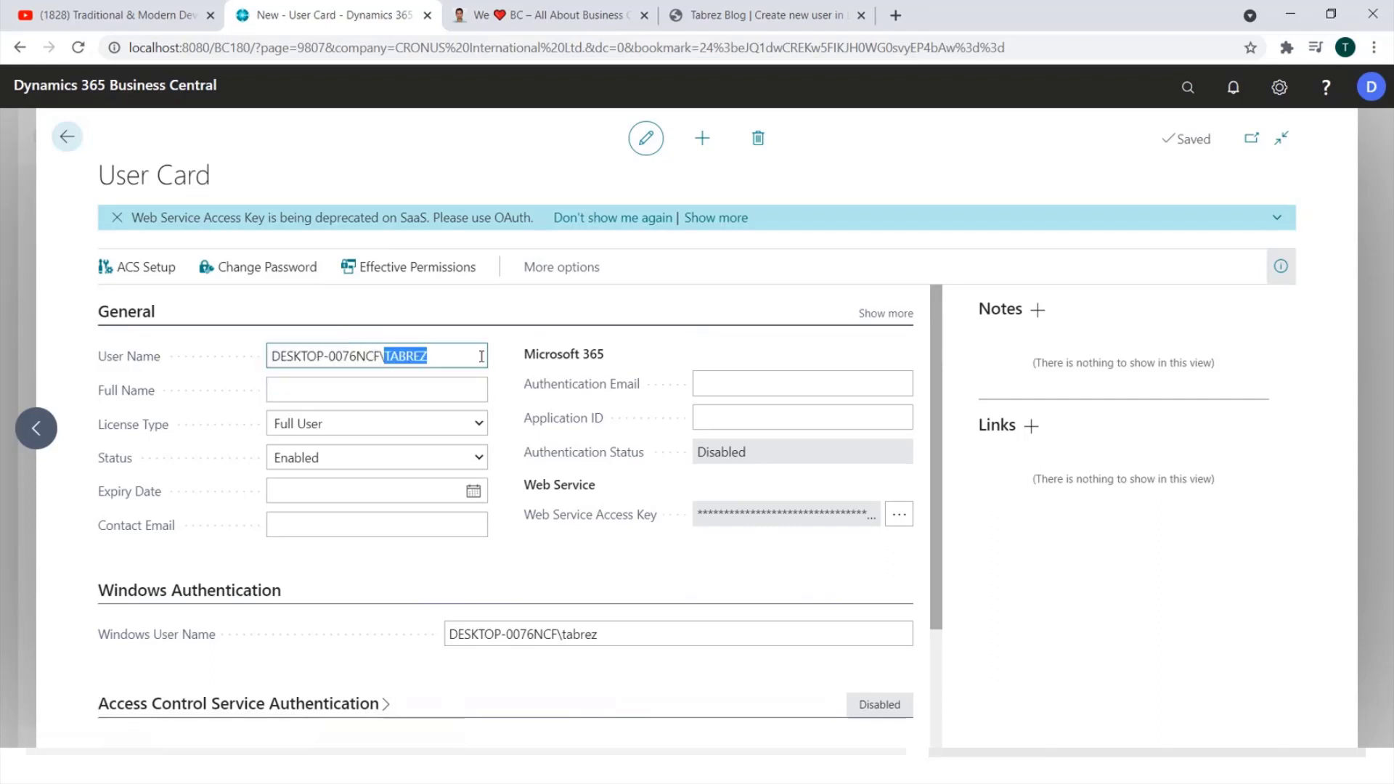
pyautogui.hotkey('alt', 'Tab')
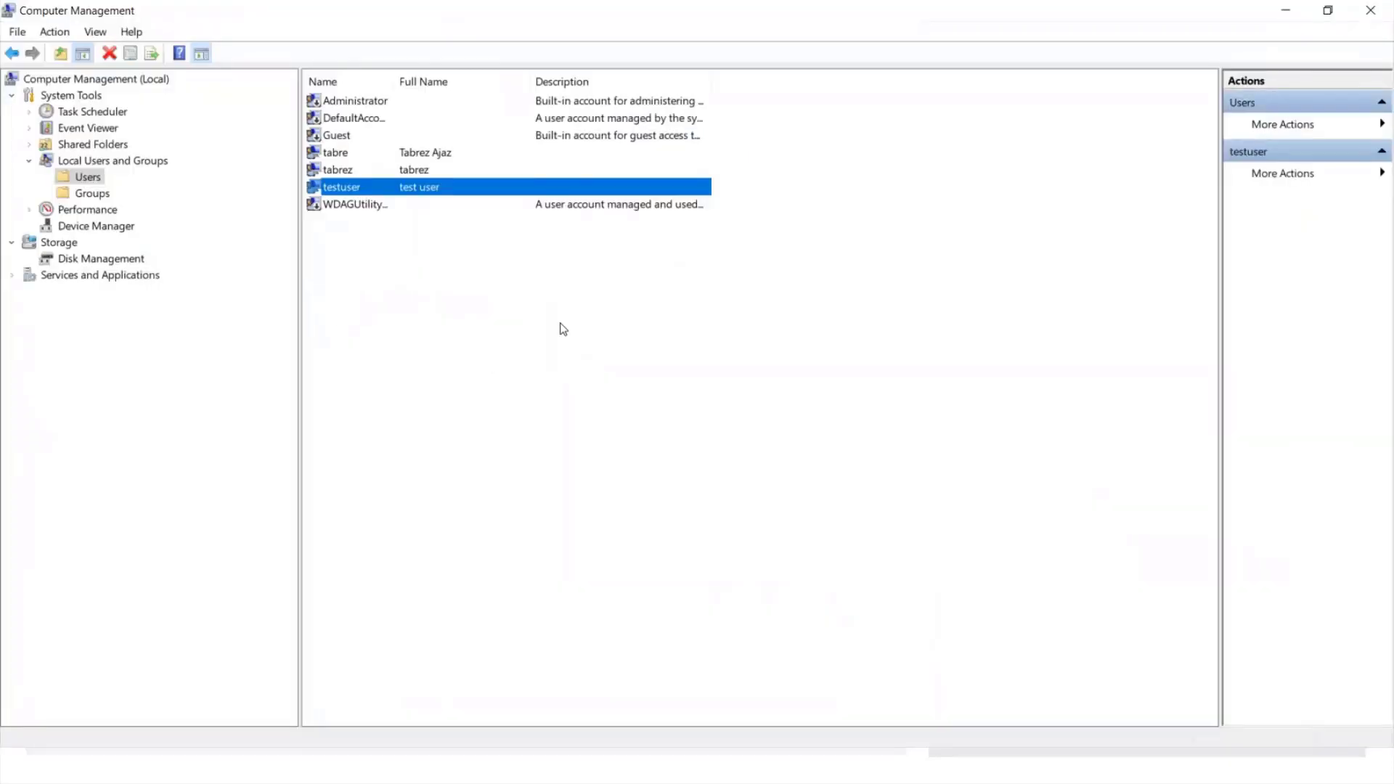
# Confirm the matching local account is present in Computer Management's Users list.
pyautogui.click(348, 171)
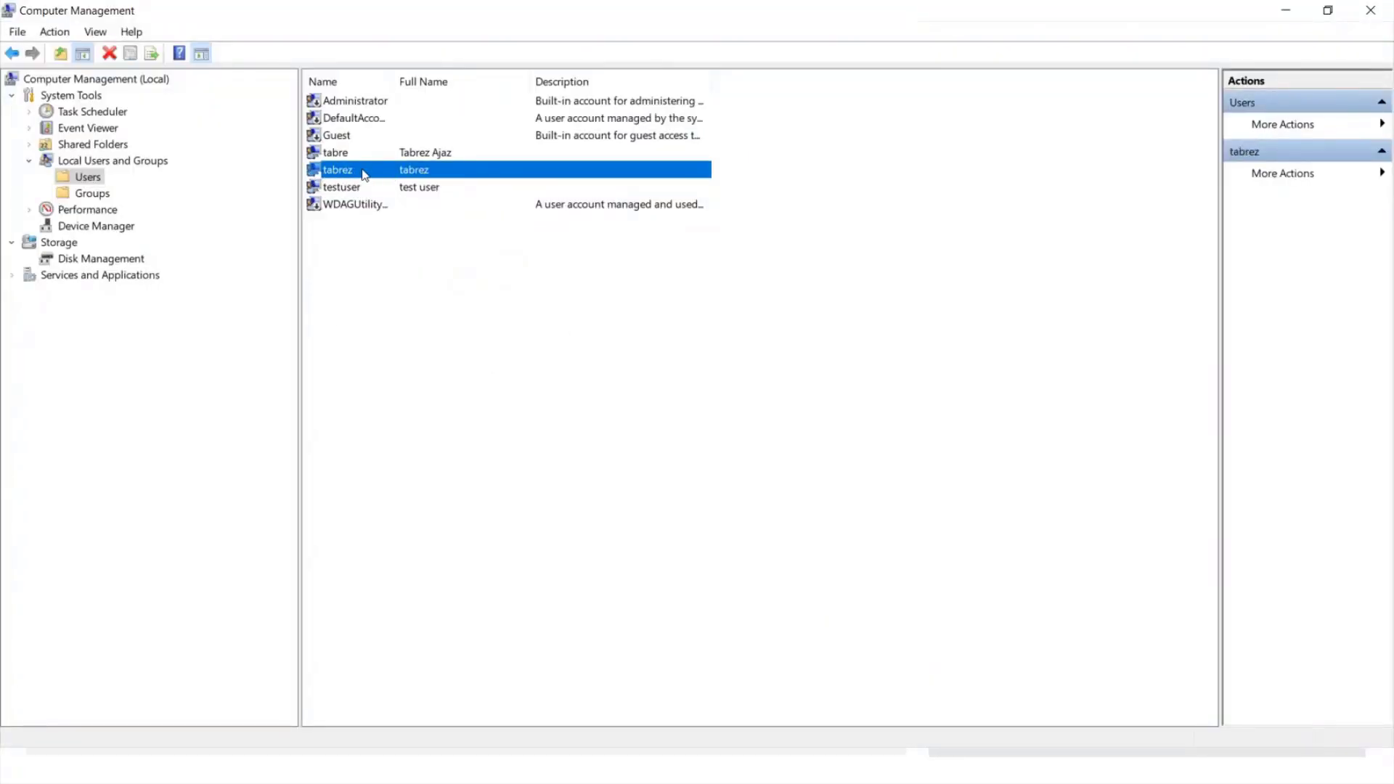
pyautogui.hotkey('alt', 'Tab')
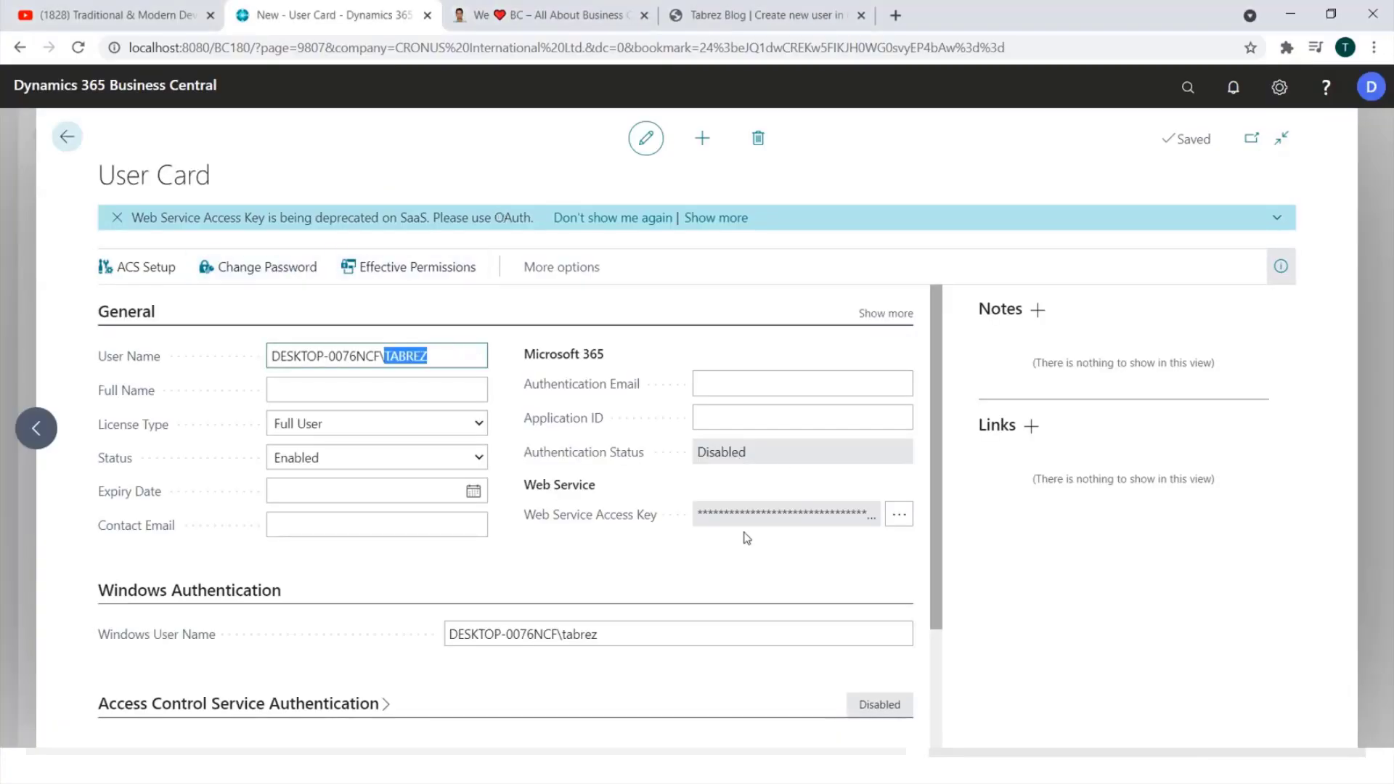
# Add the SUPER permission set under User Permission Sets, then leave edit mode and close the card.
pyautogui.scroll(-2, 492, 456)
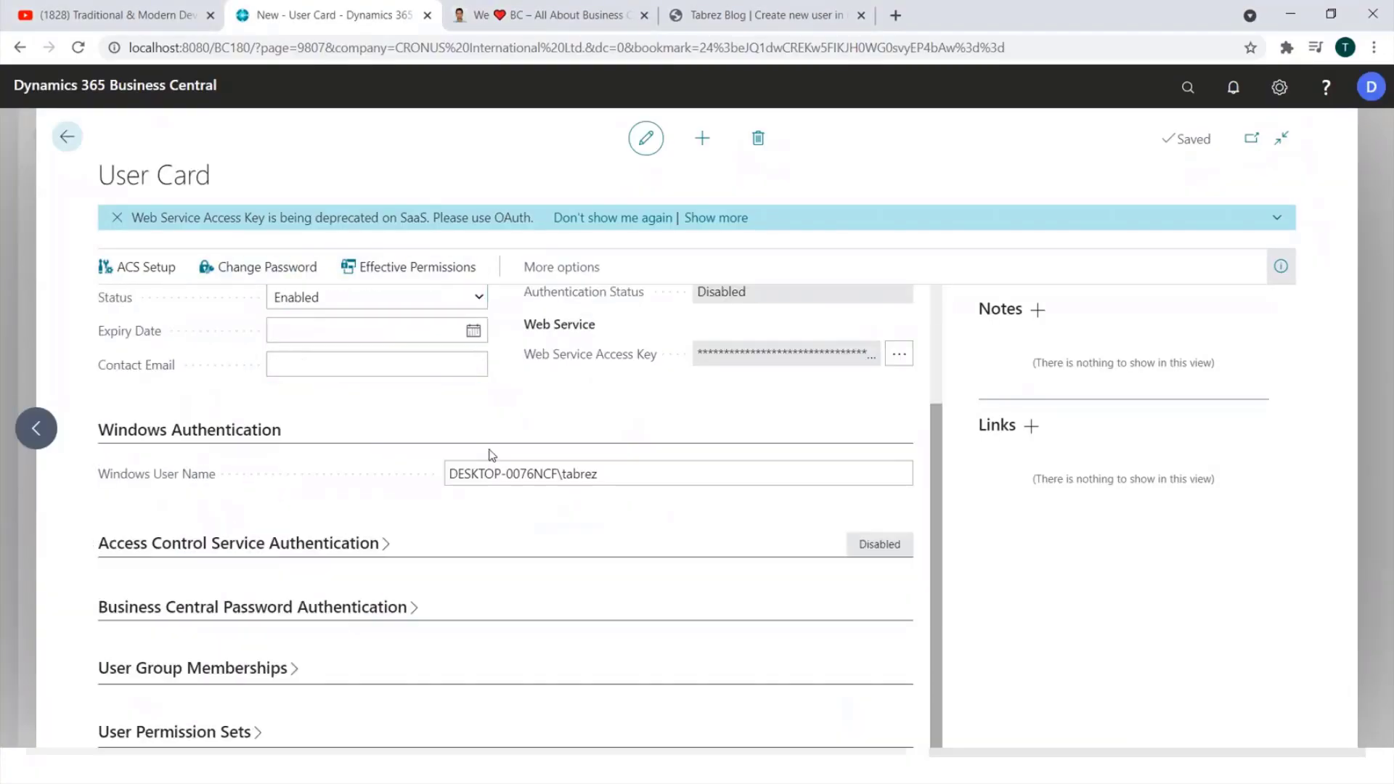
pyautogui.click(218, 737)
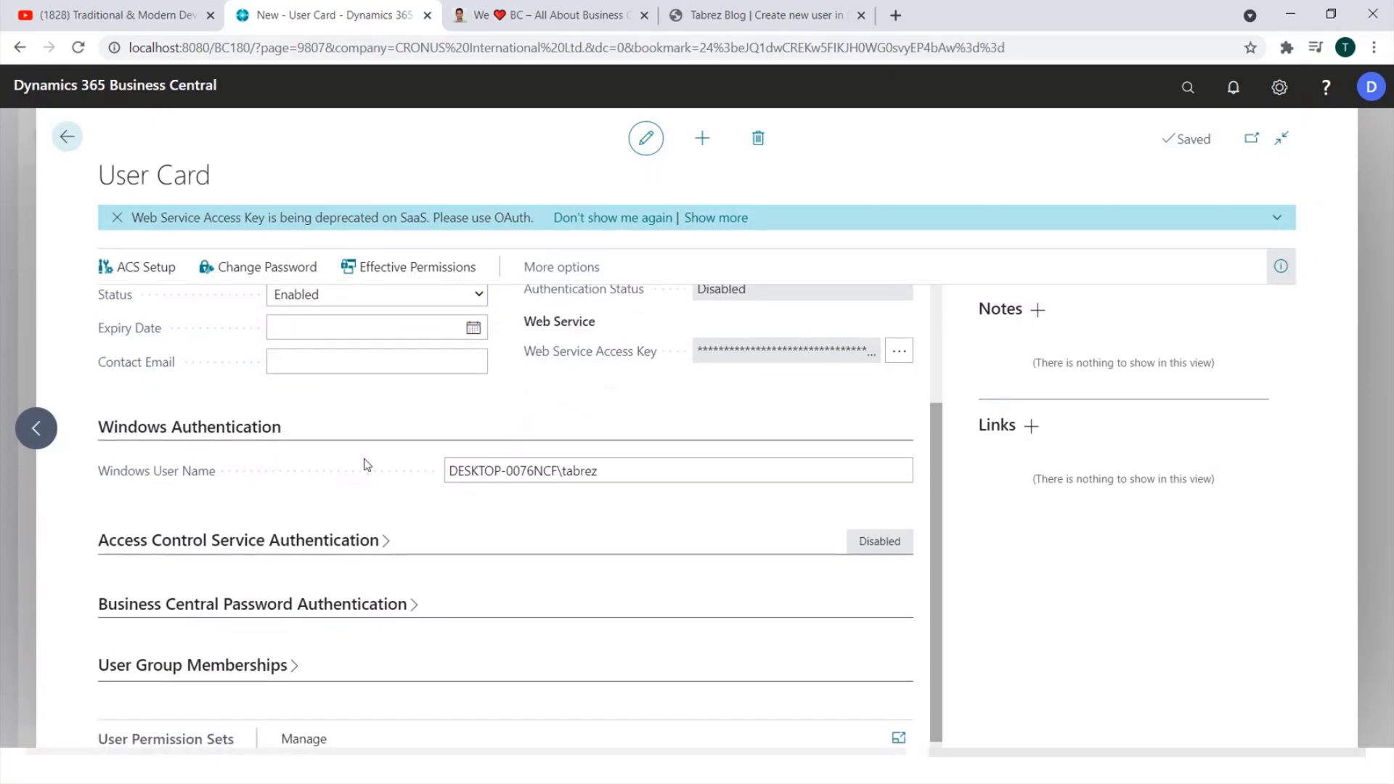
pyautogui.scroll(-3, 367, 465)
pyautogui.click(183, 586)
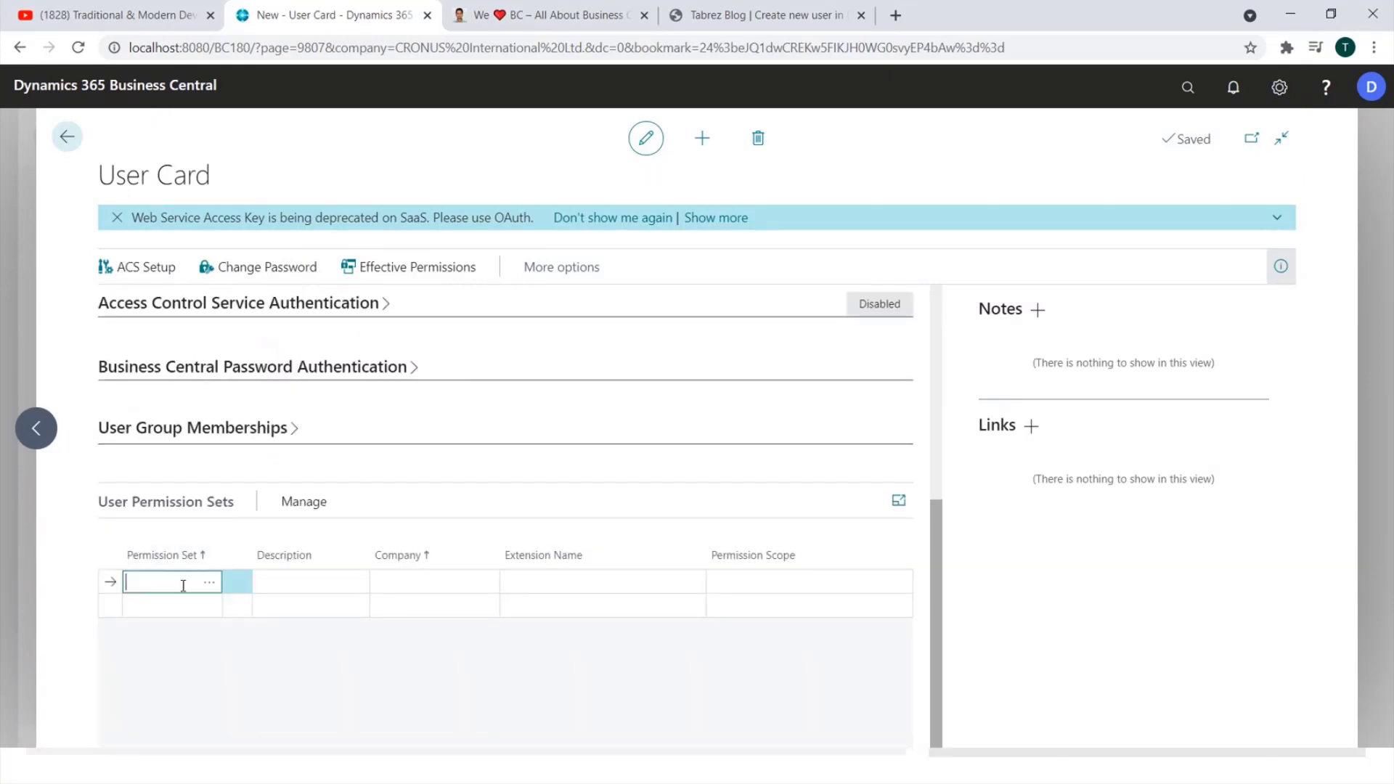
pyautogui.write('super')
pyautogui.press('Tab')
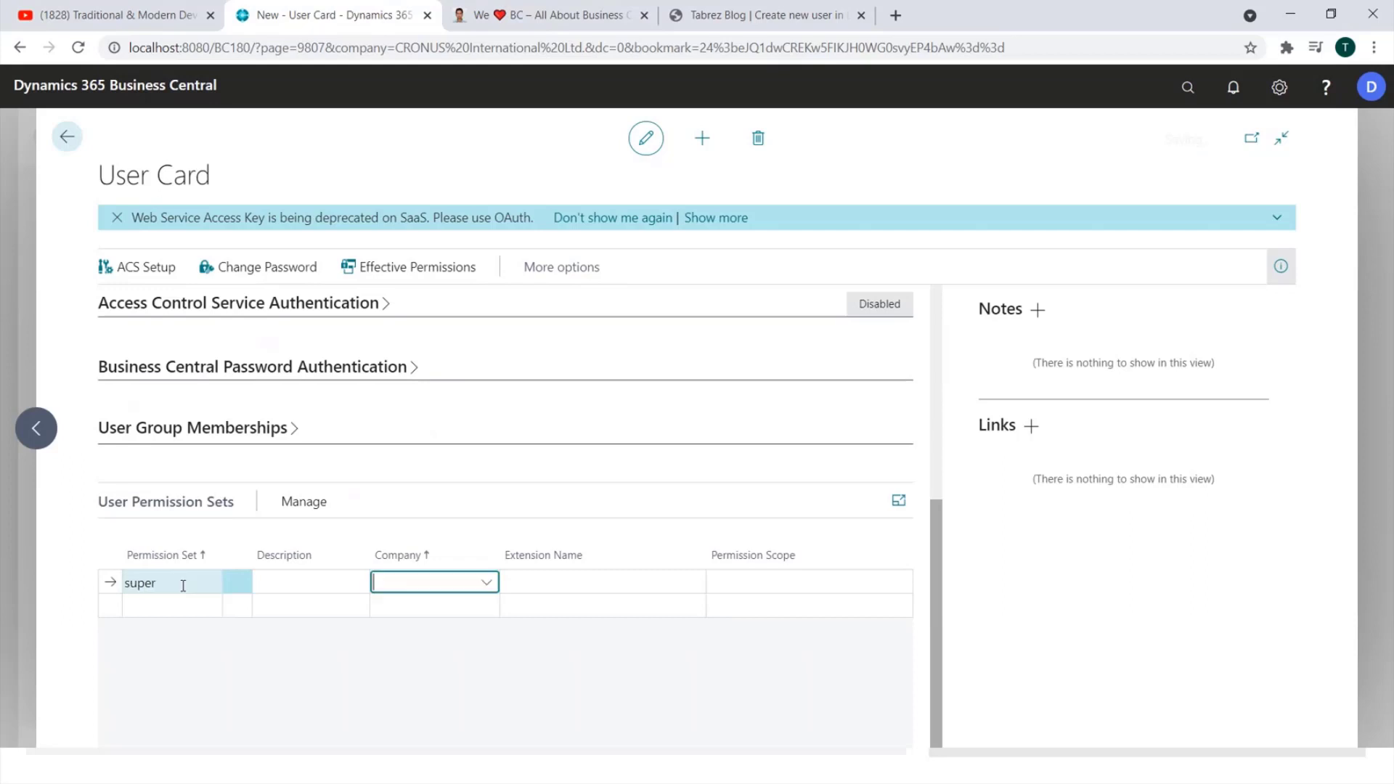
pyautogui.click(654, 143)
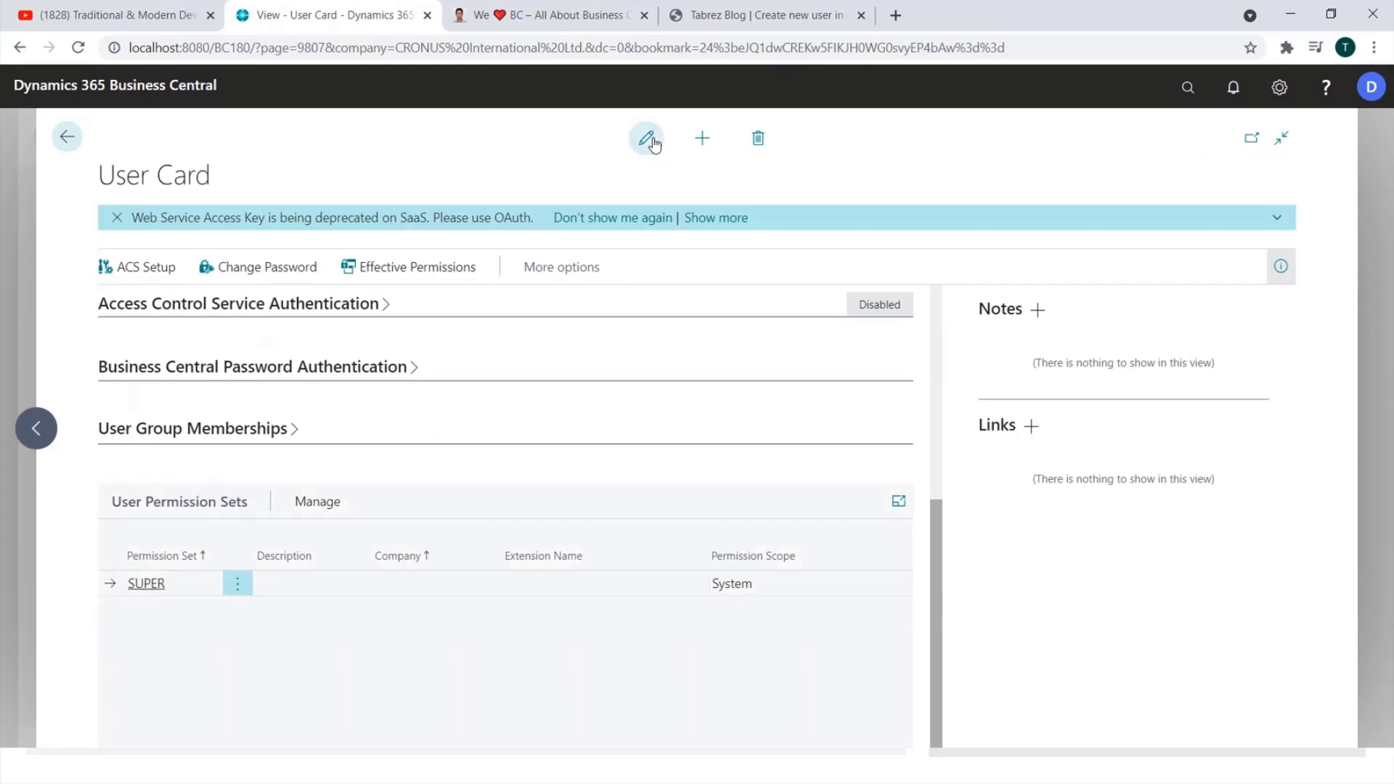
pyautogui.press('Escape')
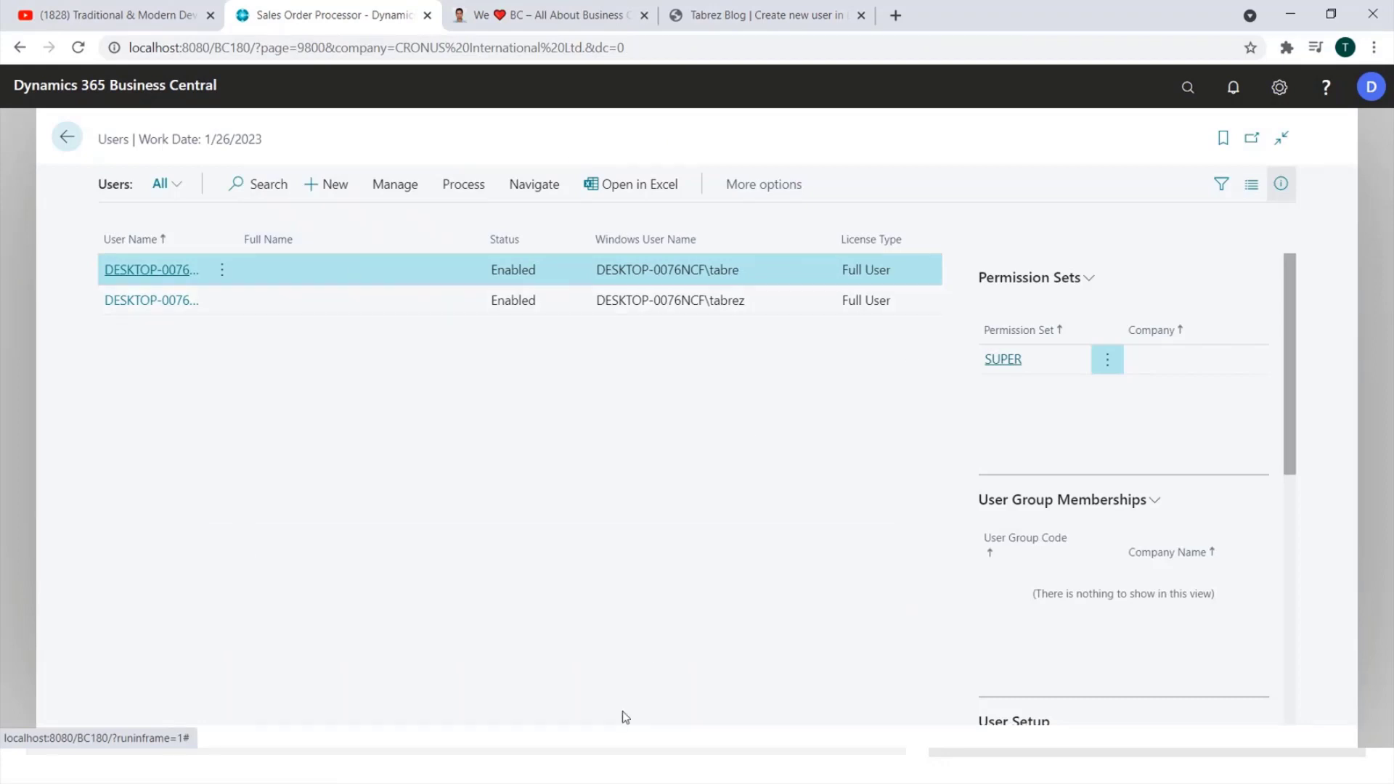
# Exit the running slide show and reveal the desktop.
pyautogui.hotkey('alt', 'Tab')
pyautogui.hotkey('alt', 'Tab')
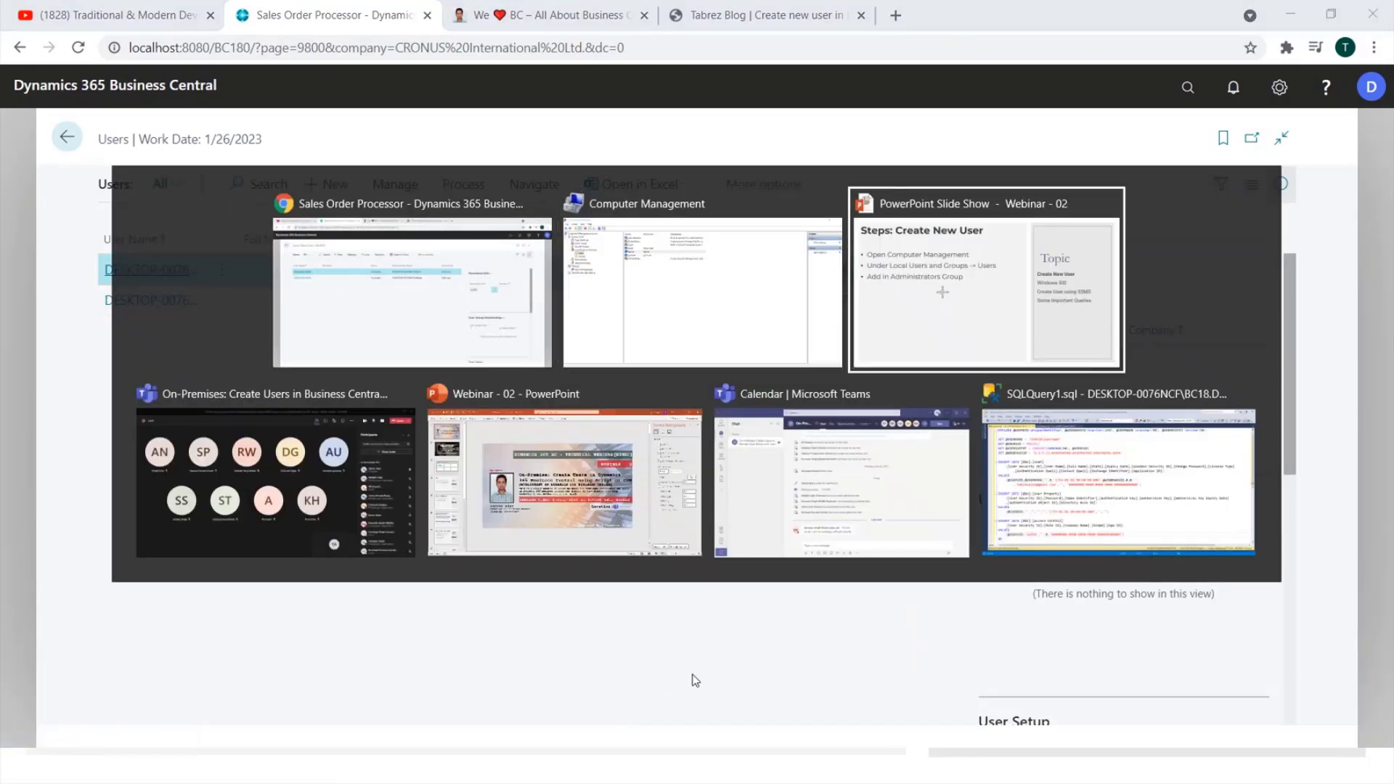
pyautogui.press('Escape')
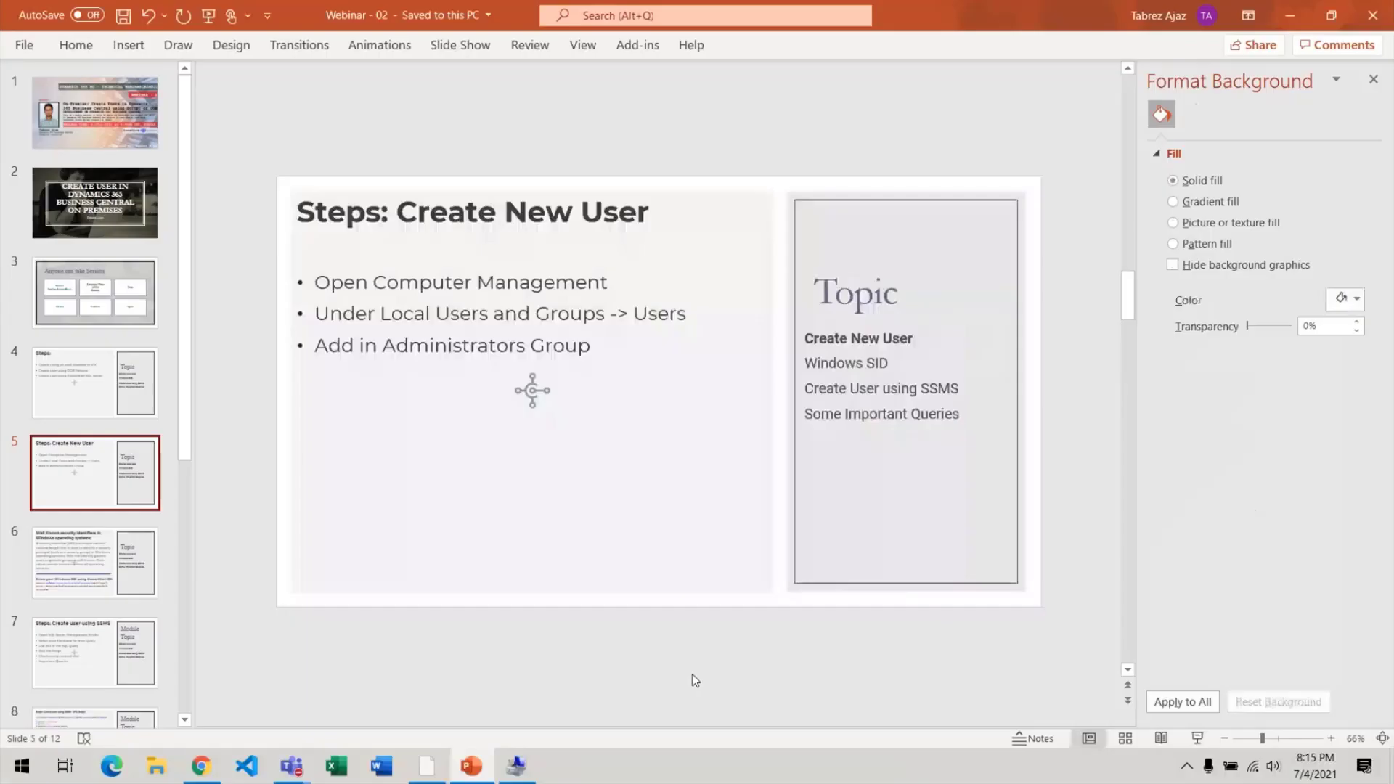
pyautogui.hotkey('alt', 'Tab')
pyautogui.press('super+d')
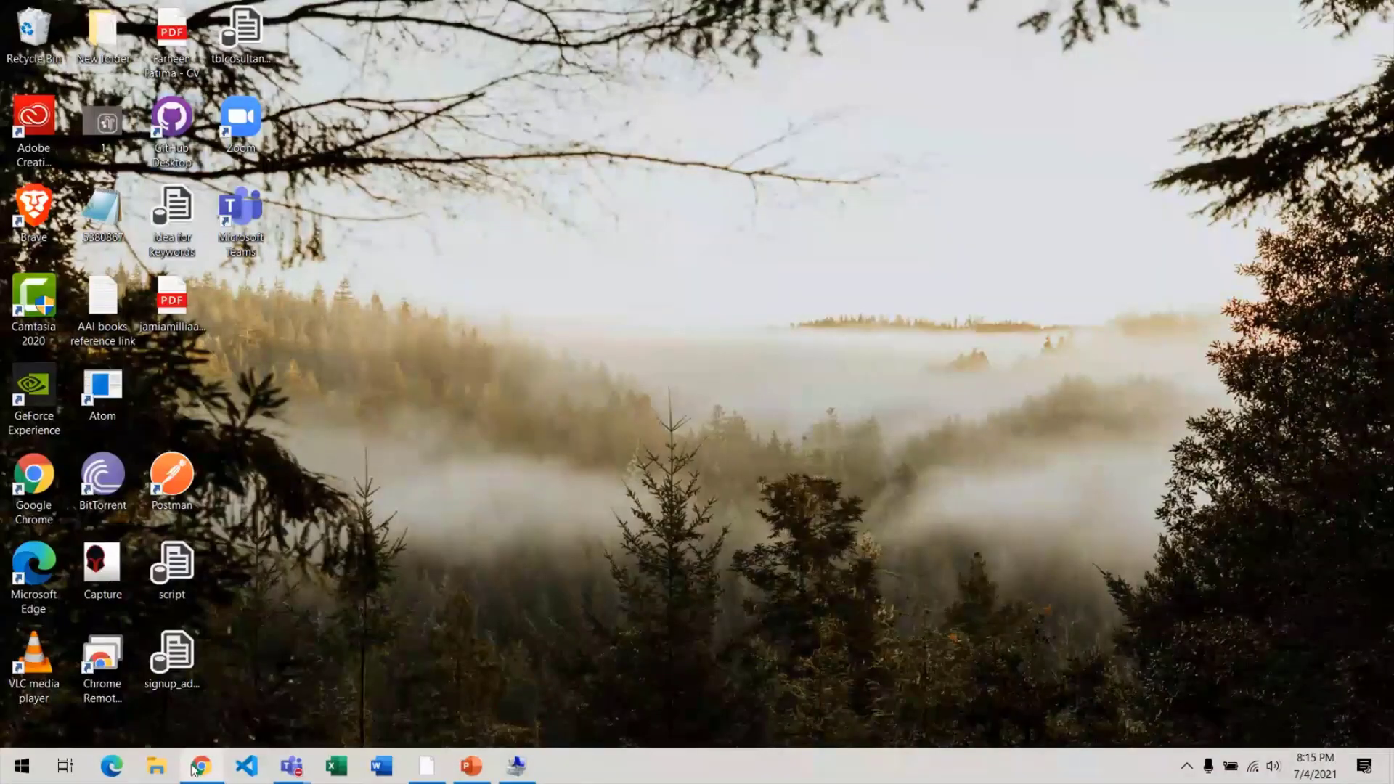
# Launch Google Chrome as a different user from its taskbar jump list.
pyautogui.rightClick(196, 766)
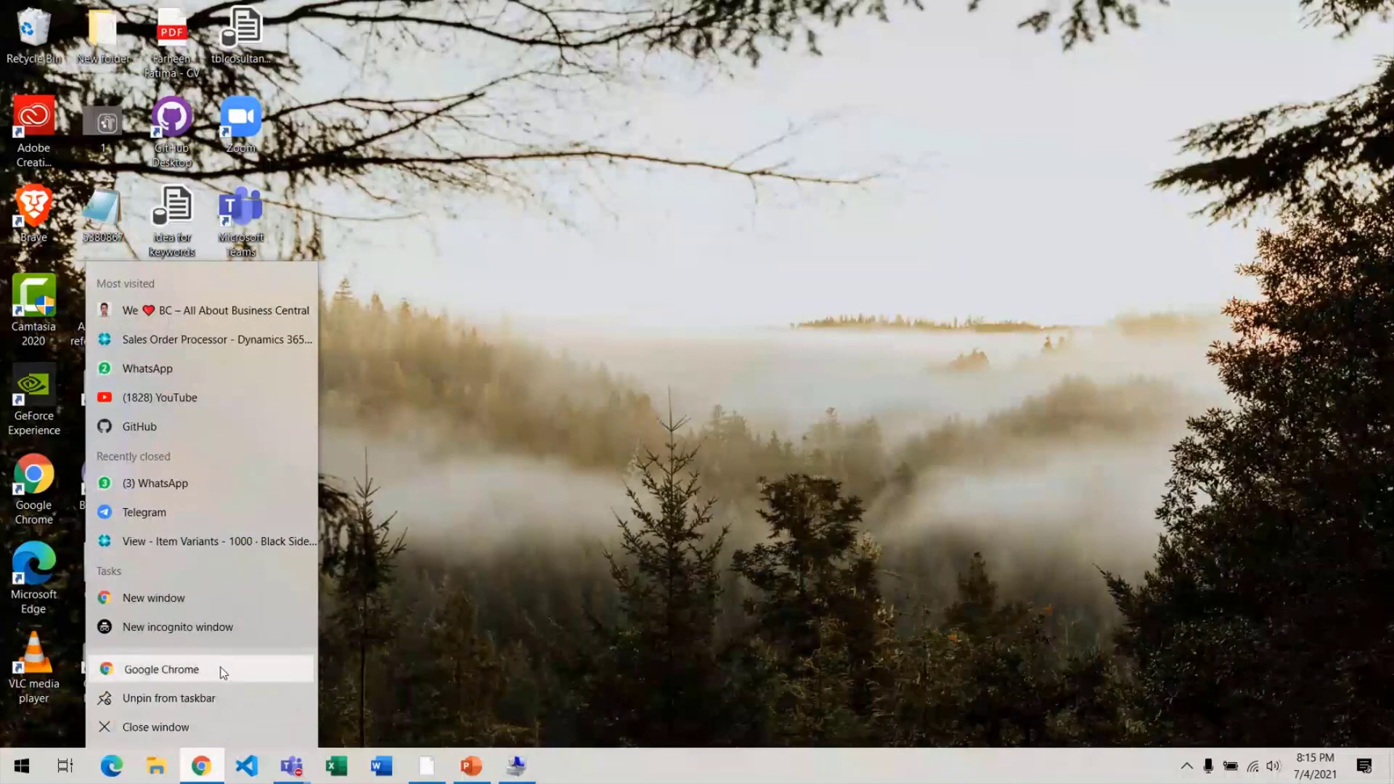
pyautogui.rightClick(220, 668)
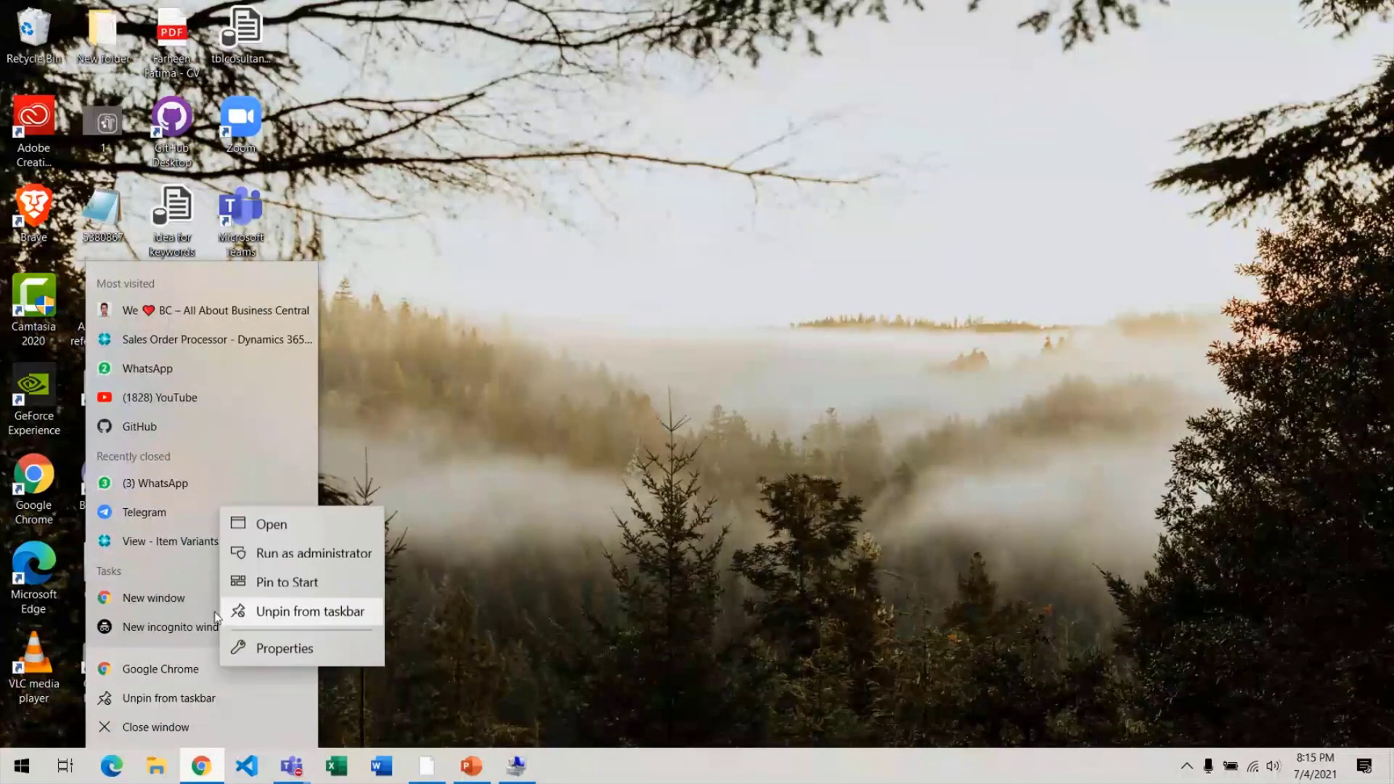
pyautogui.click(592, 554)
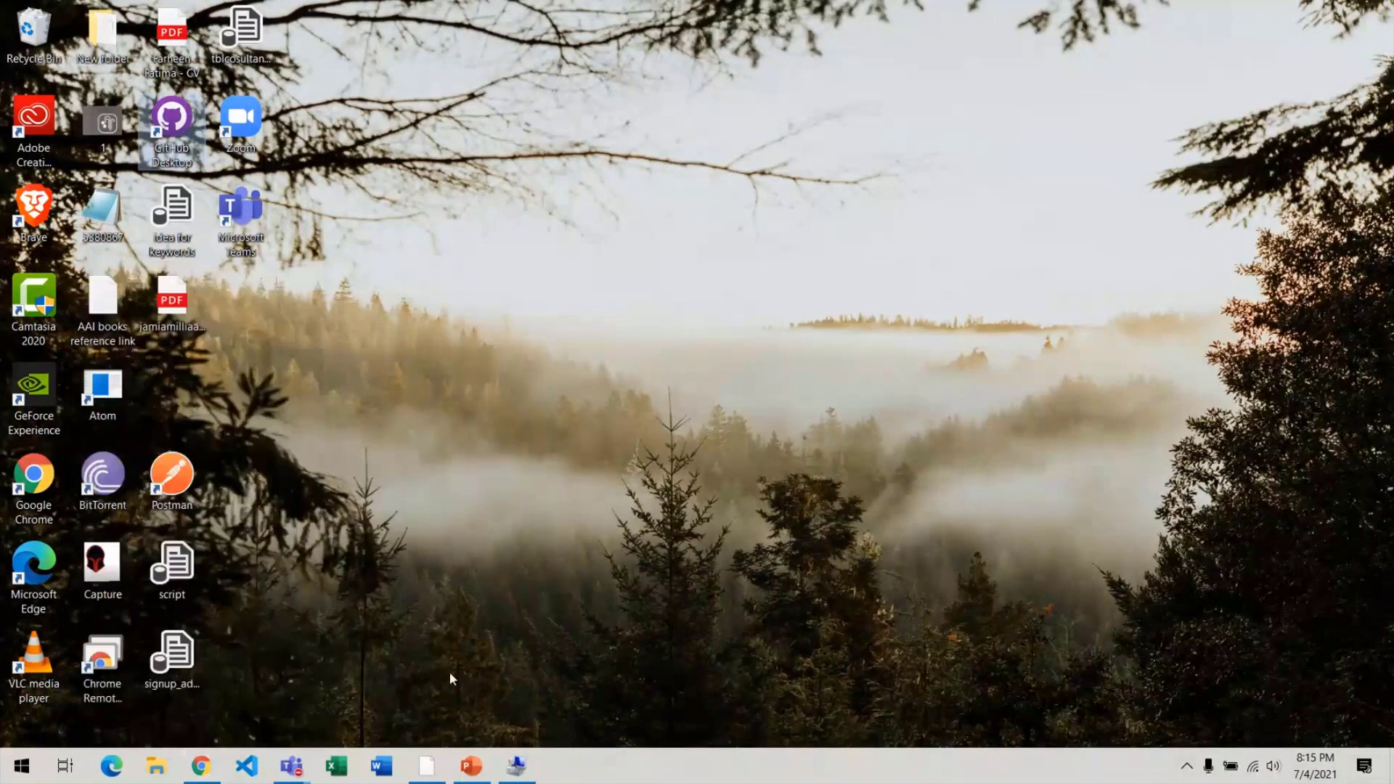
pyautogui.rightClick(200, 768)
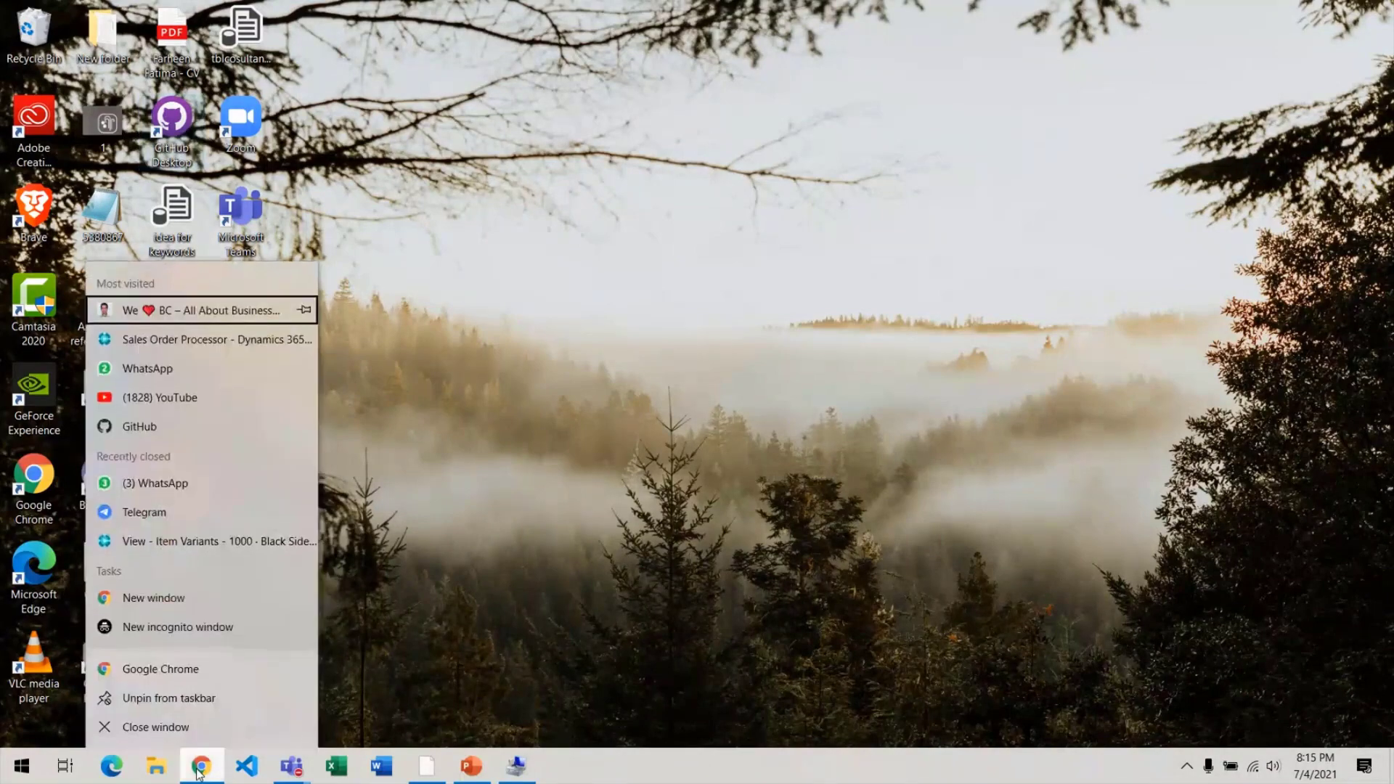
pyautogui.rightClick(213, 669)
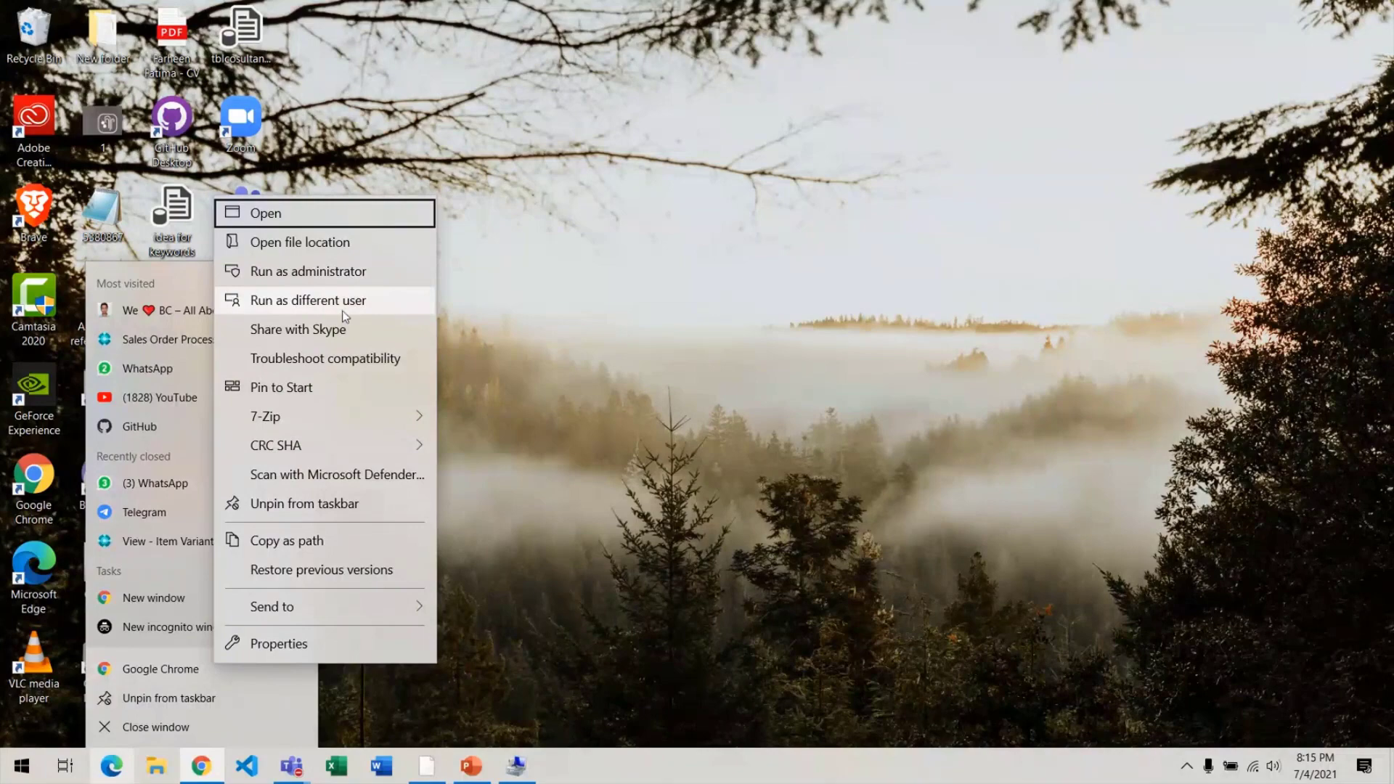
pyautogui.press('Escape')
pyautogui.press('Escape')
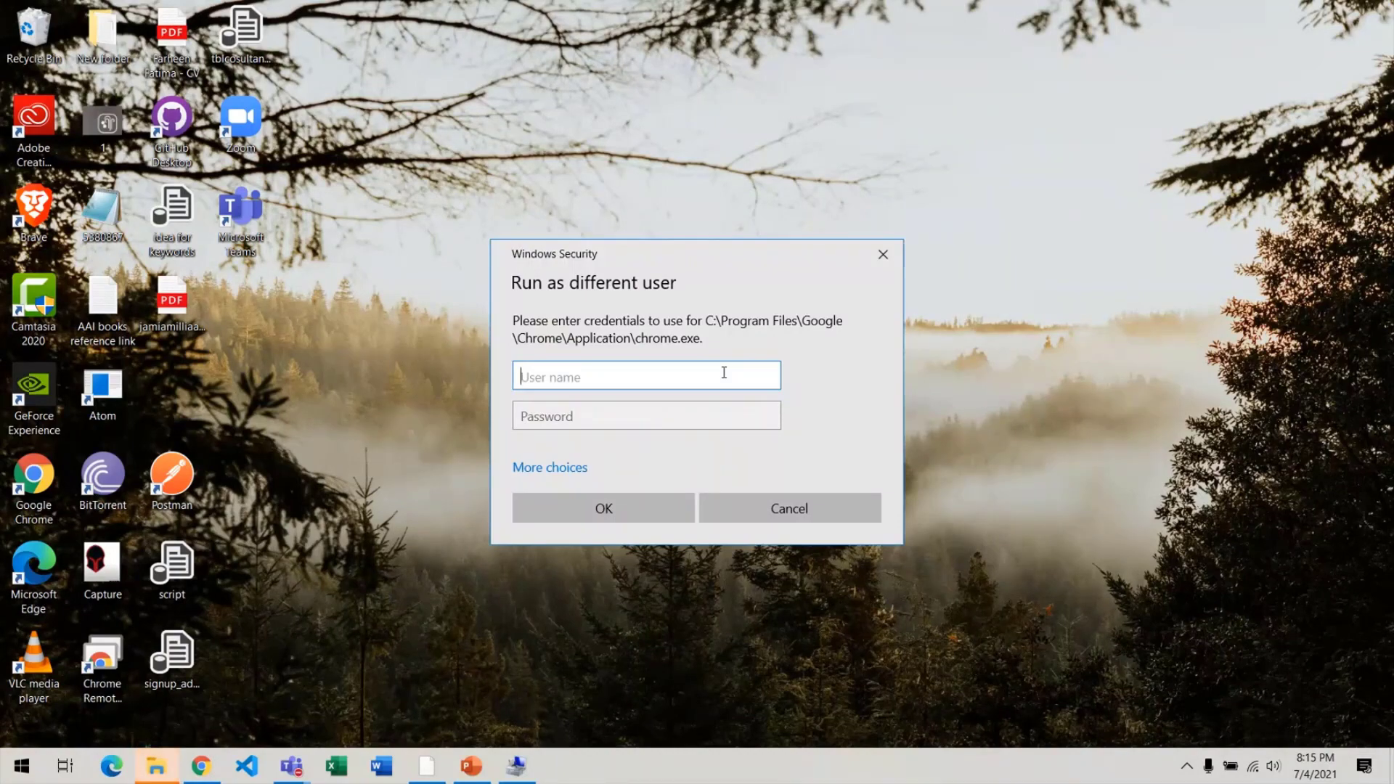
pyautogui.hotkey('alt', 'Tab')
pyautogui.hotkey('alt', 'Tab')
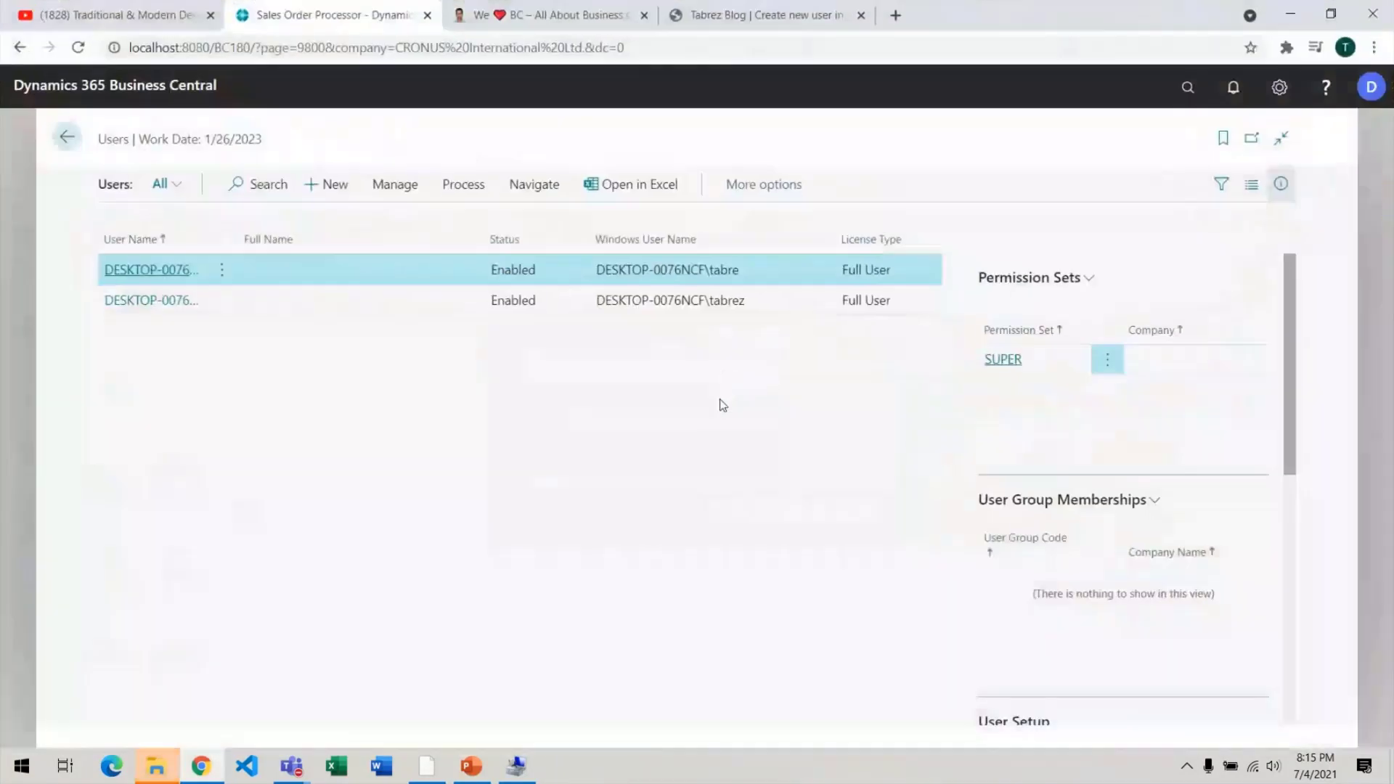
# Enter the new account's Windows user name and password in the credentials prompt and submit.
pyautogui.moveTo(745, 301); pyautogui.dragTo(591, 302)
pyautogui.hotkey('ctrl', 'c')
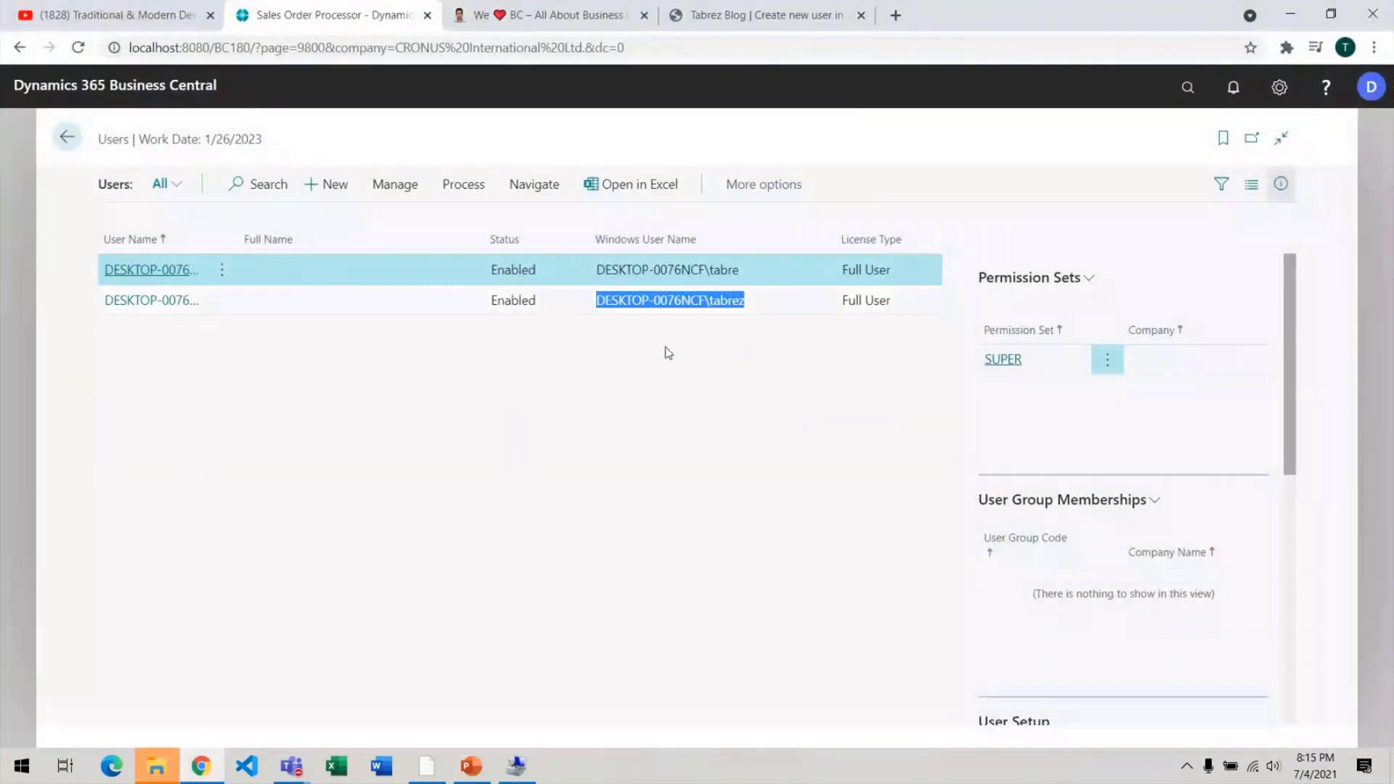
pyautogui.hotkey('alt', 'Tab')
pyautogui.hotkey('alt', 'Tab')
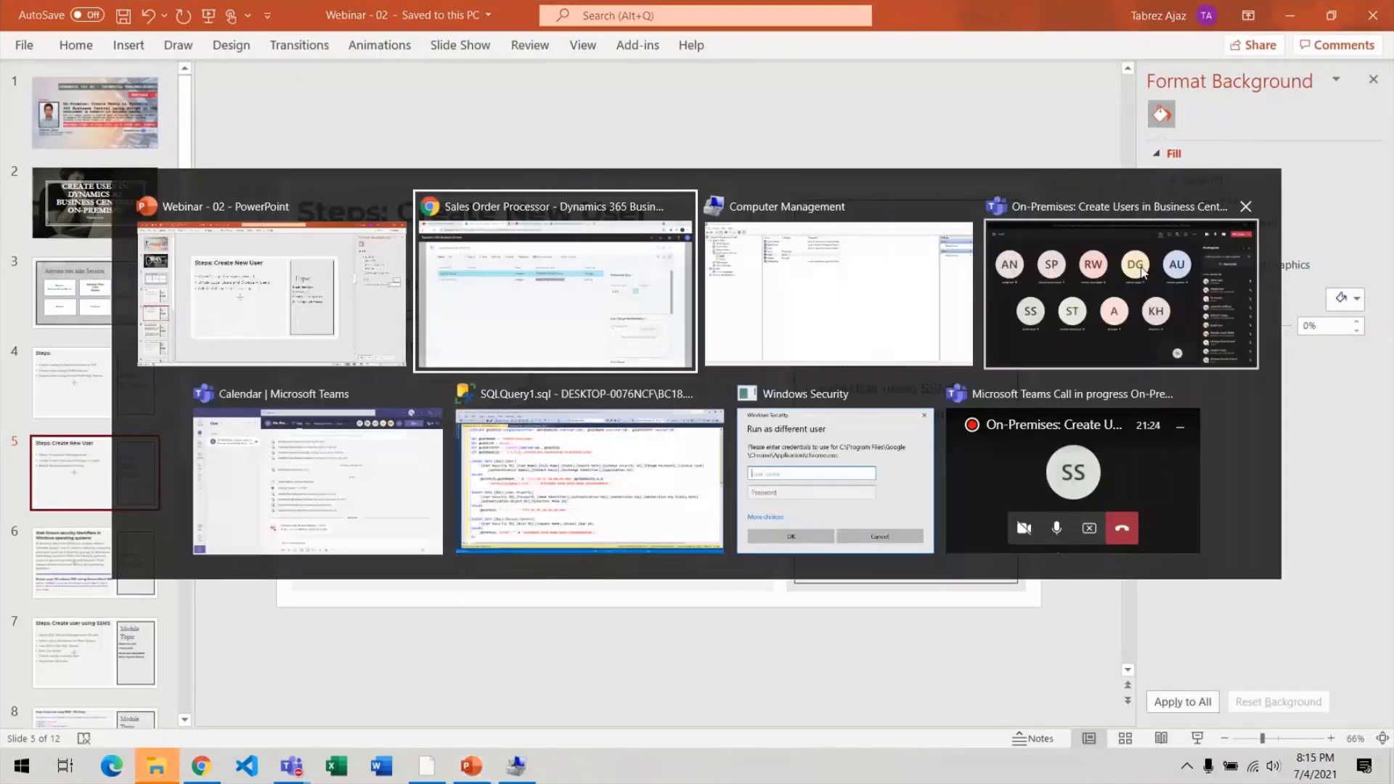
pyautogui.click(841, 529)
pyautogui.hotkey('ctrl', 'v')
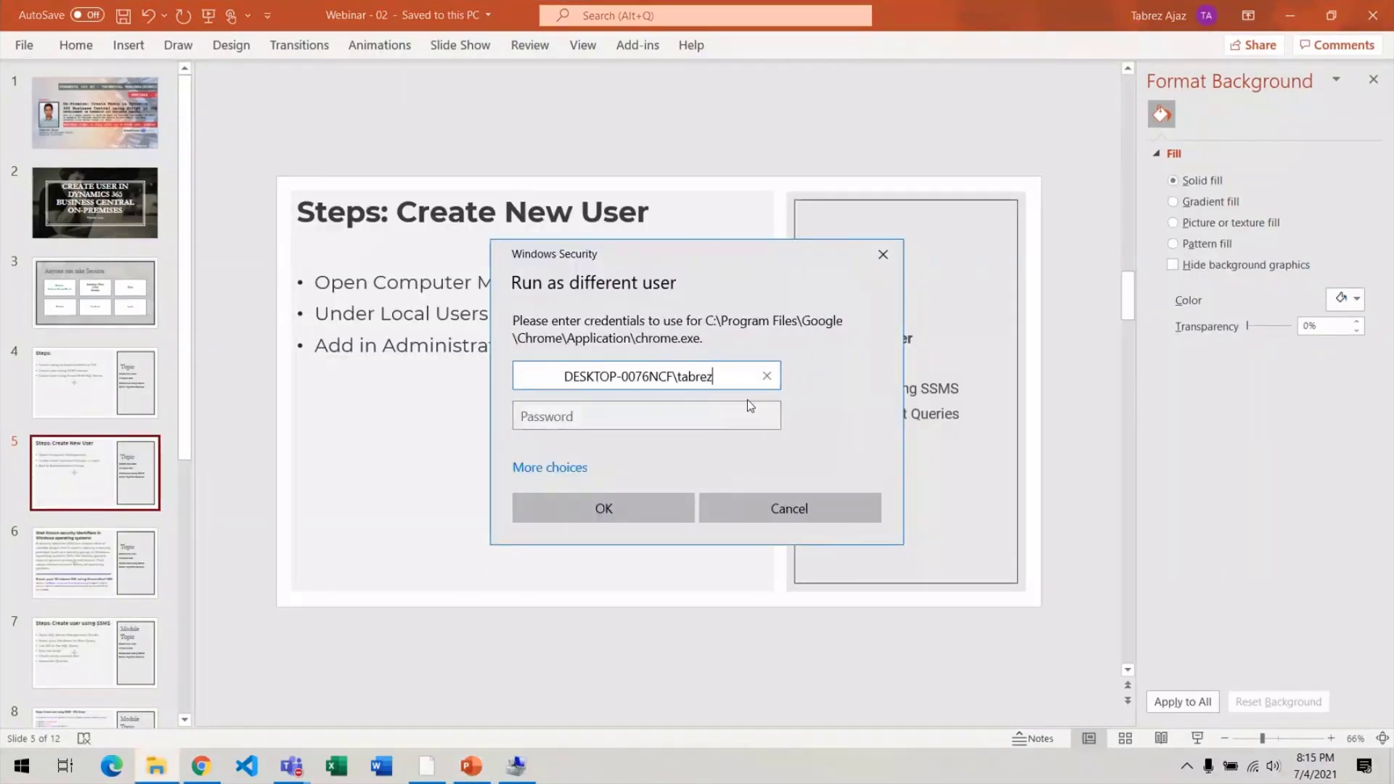
pyautogui.press('Home')
pyautogui.press('Delete')
pyautogui.press('Delete')
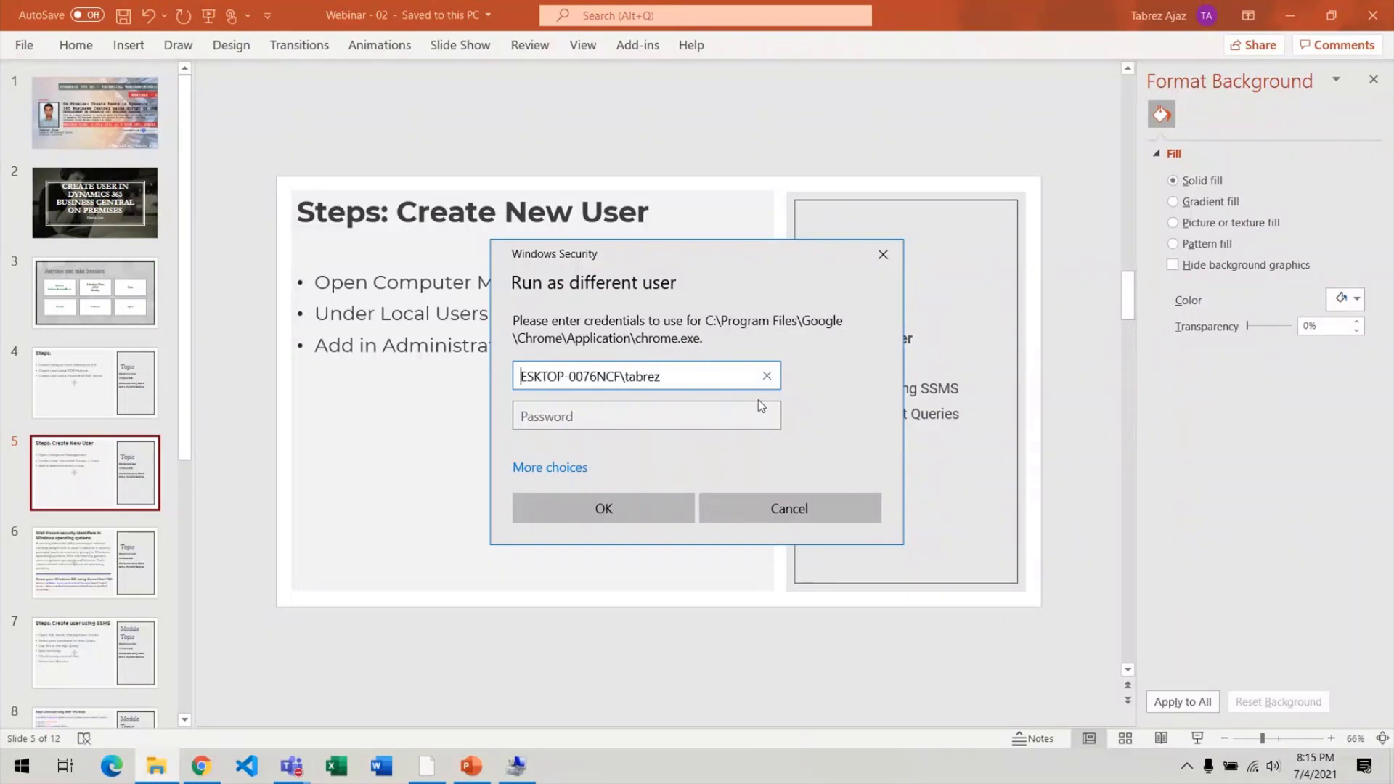
pyautogui.write('D')
pyautogui.press('Tab')
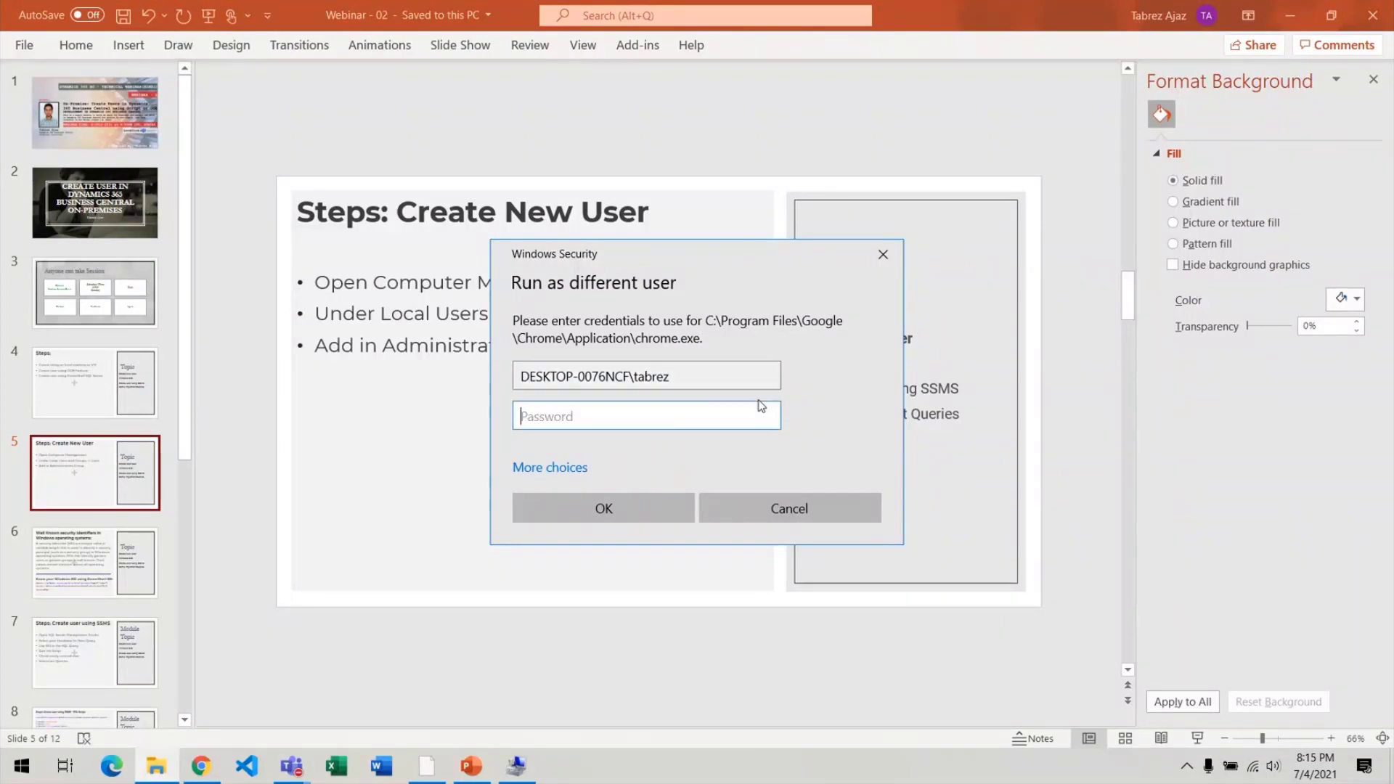
pyautogui.write('•••••••••')
pyautogui.press('Return')
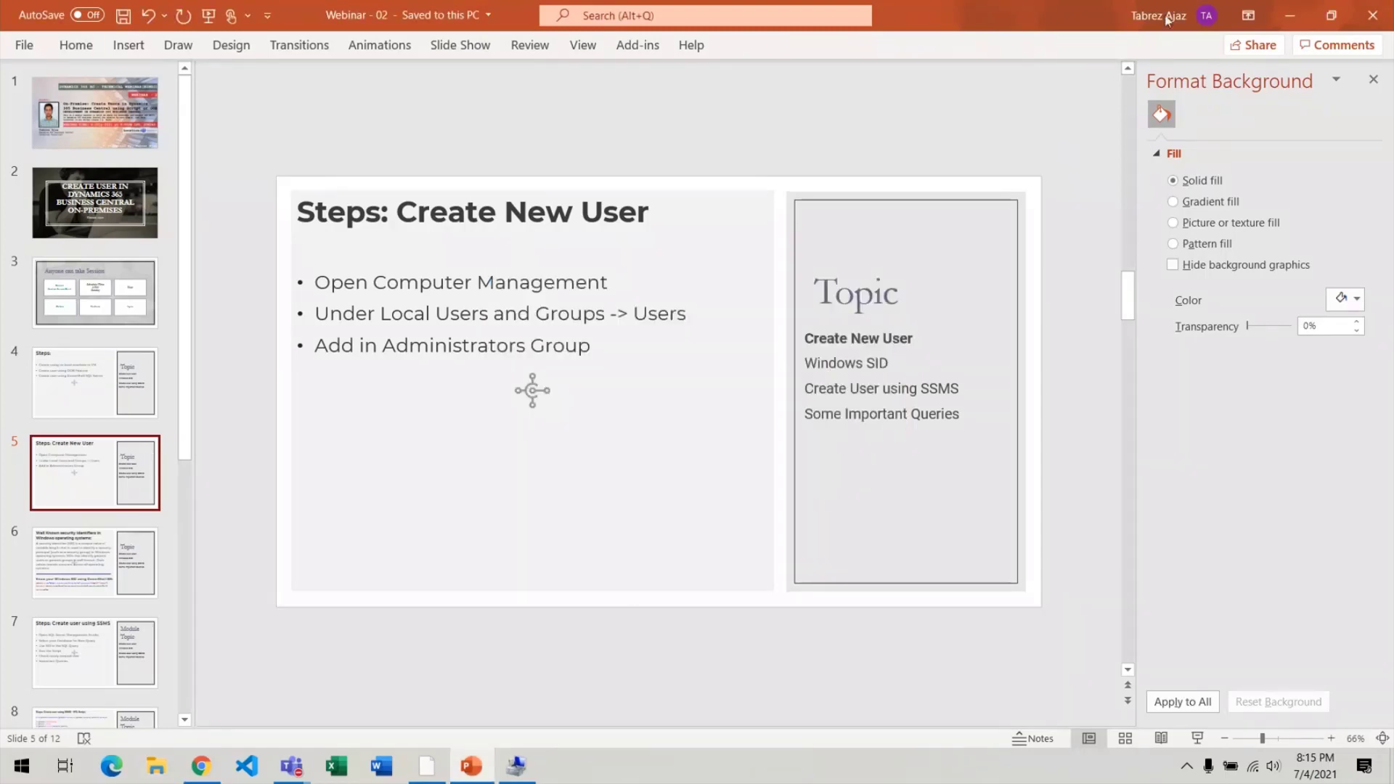
# Launch a new Chrome window for the tabrez user, showing the Welcome to Chrome page.
pyautogui.moveTo(198, 774)
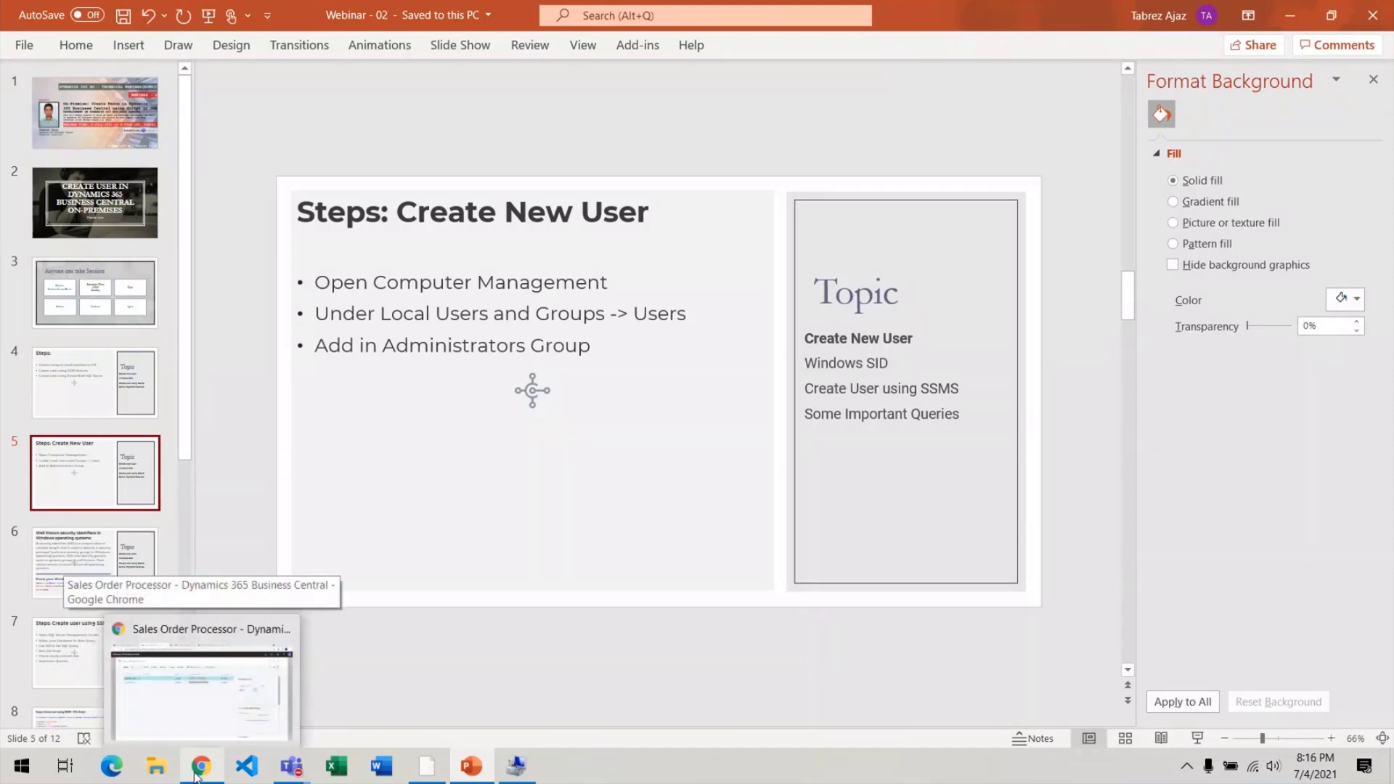
pyautogui.middleClick(196, 774)
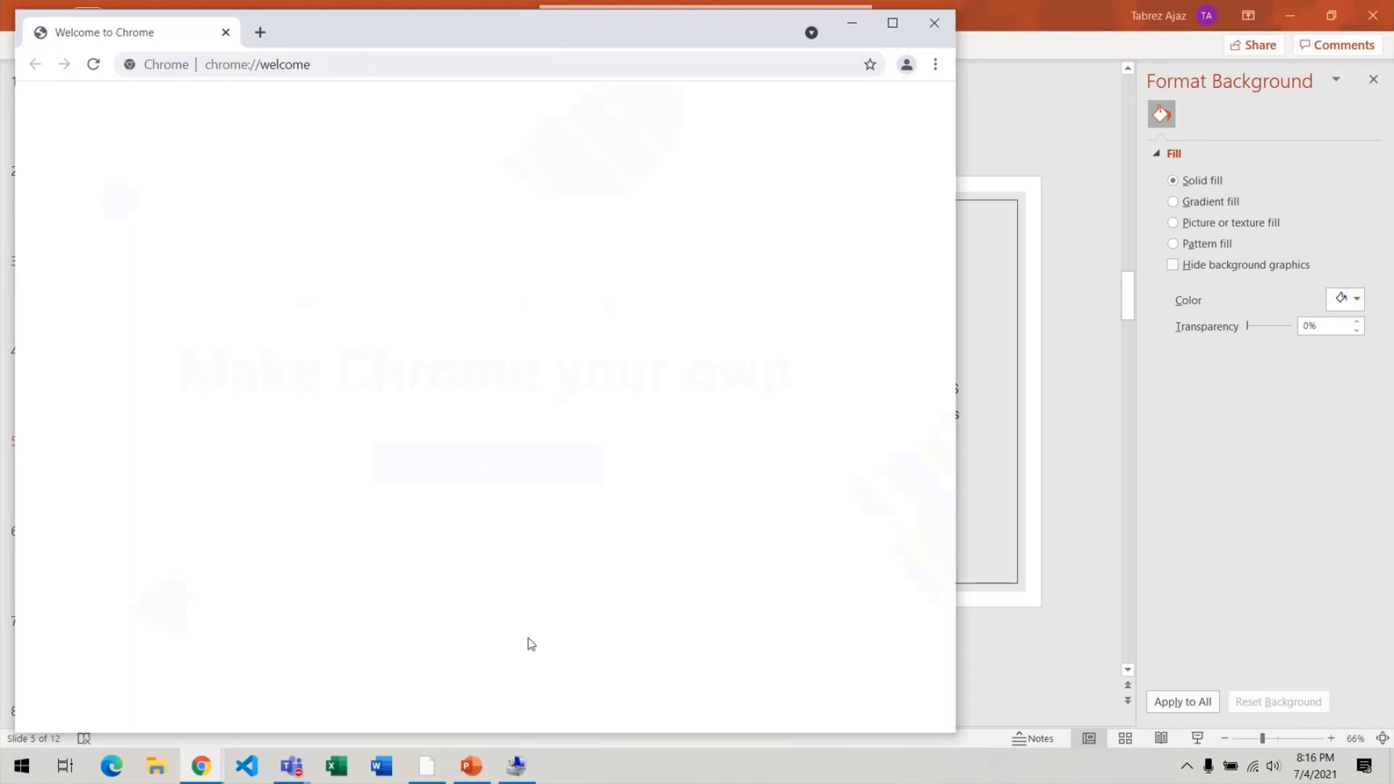
# Clear the new window's address bar and copy the Business Central address from the original window.
pyautogui.click(389, 64)
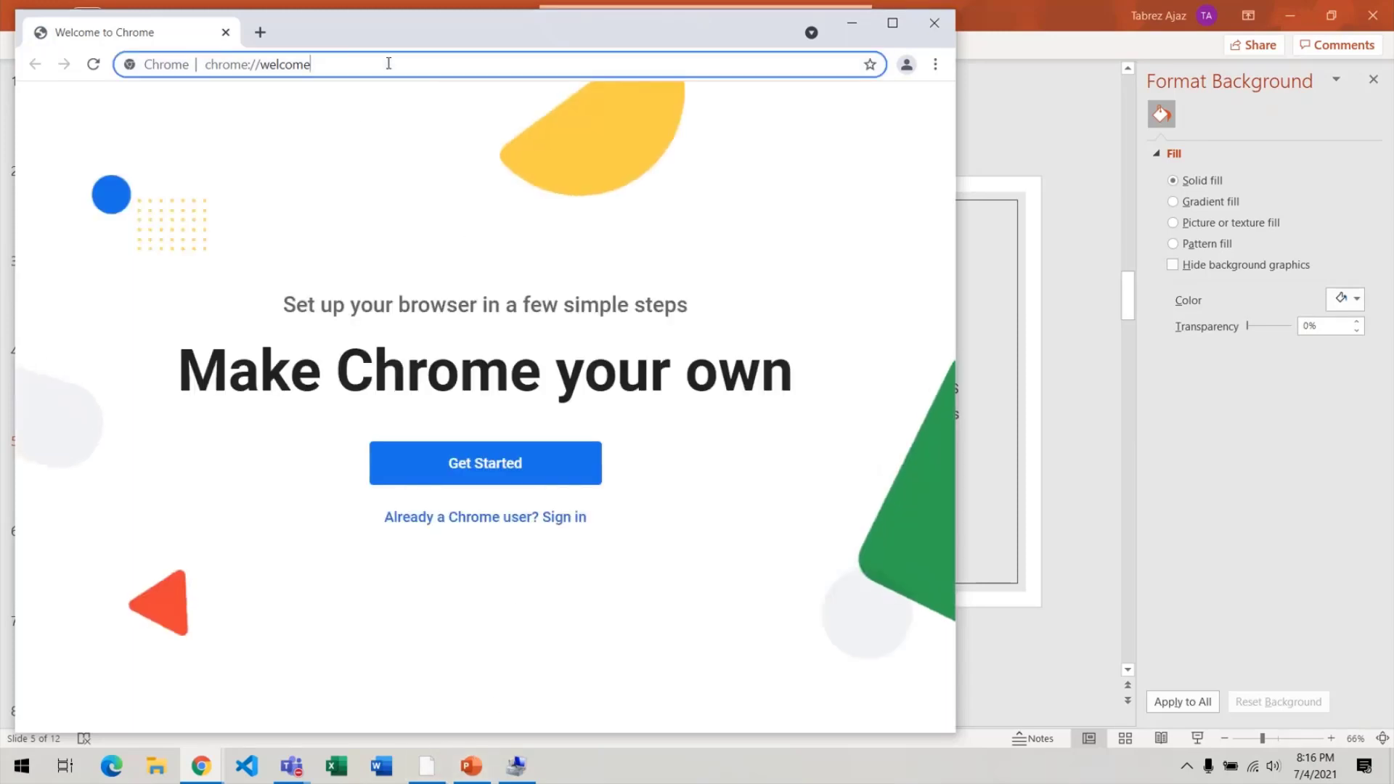
pyautogui.hotkey('ctrl', 'a')
pyautogui.press('BackSpace')
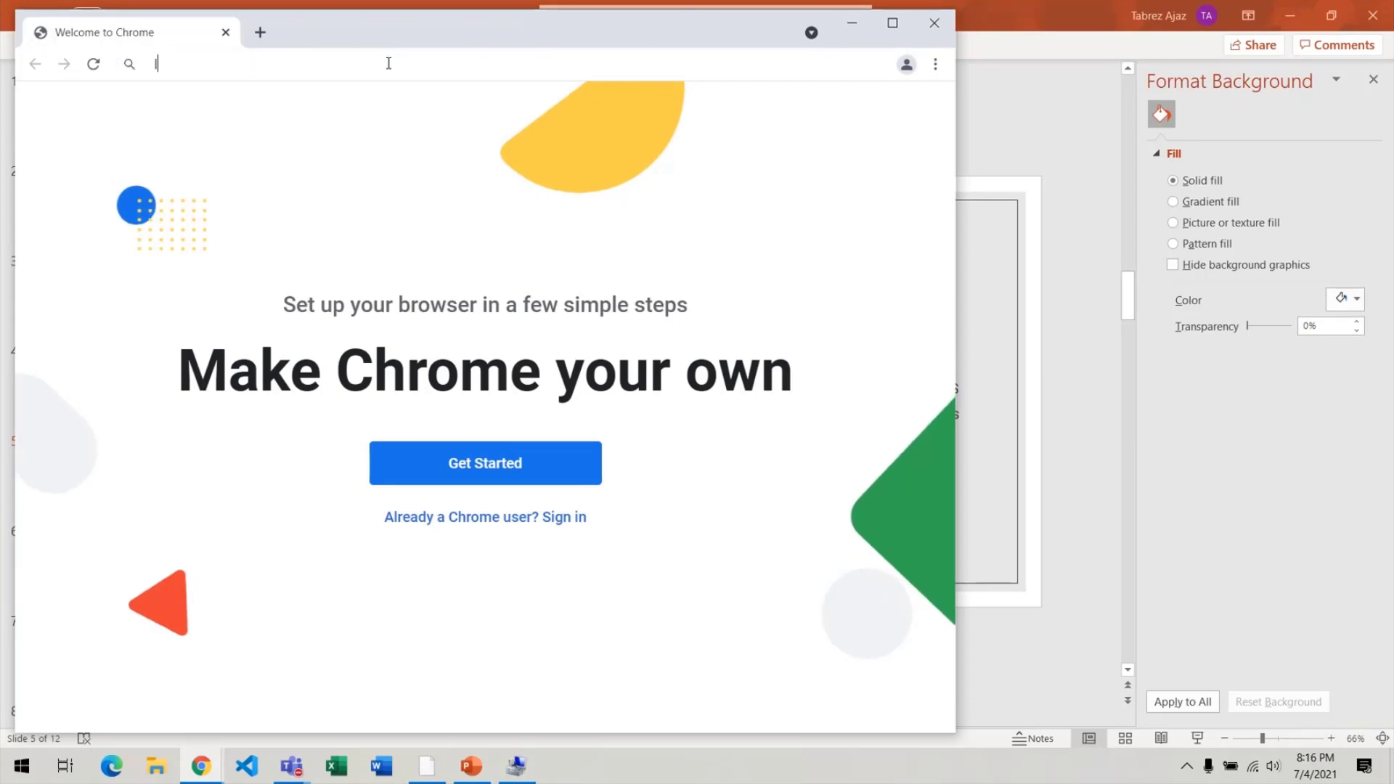
pyautogui.write('l')
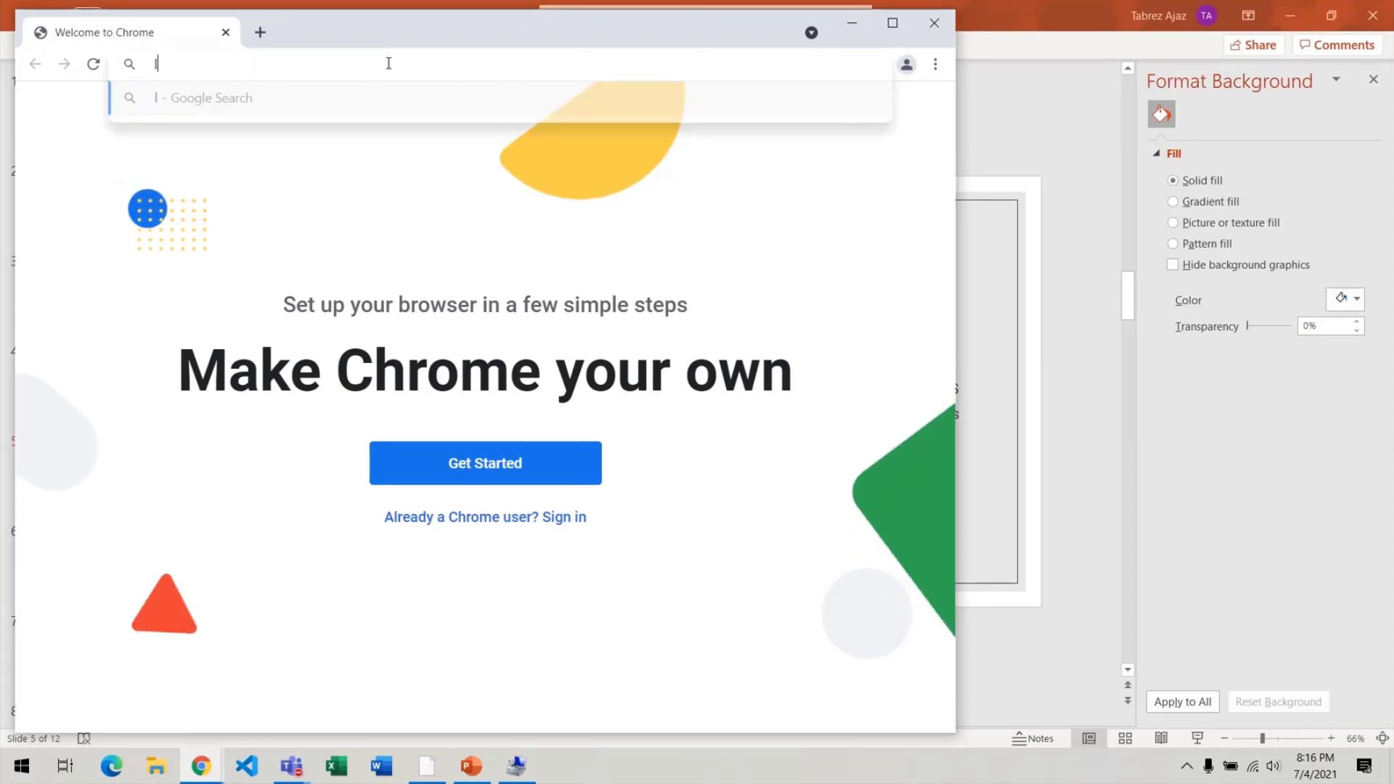
pyautogui.write('oca')
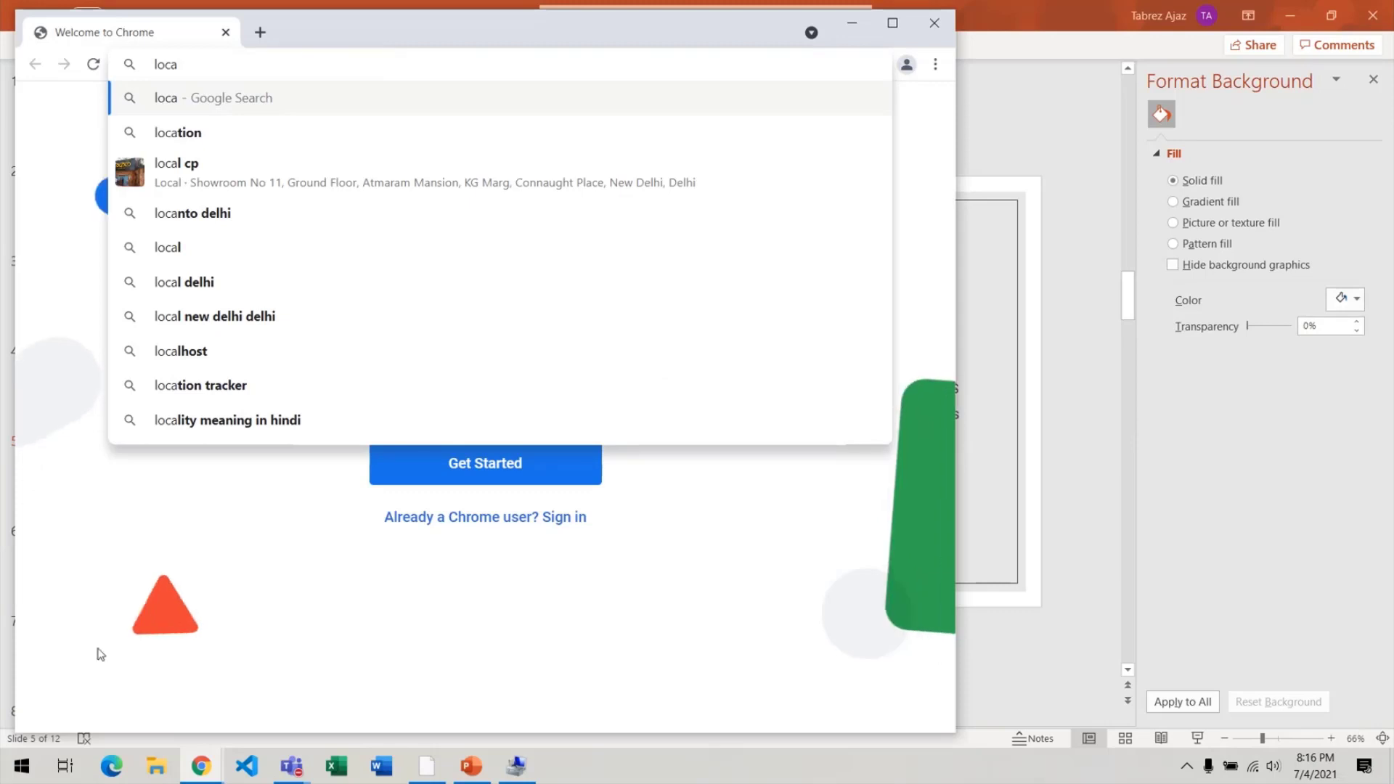
pyautogui.click(111, 767)
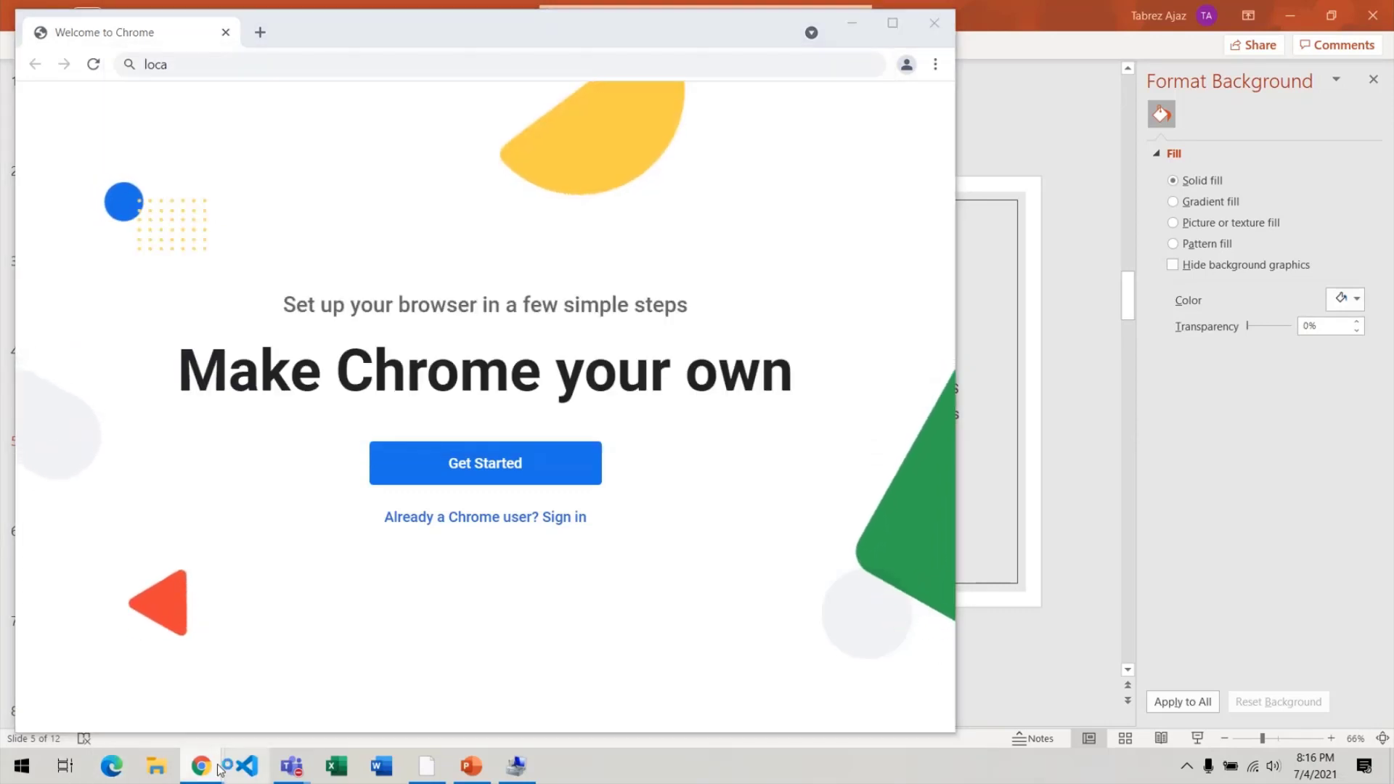
pyautogui.moveTo(202, 766)
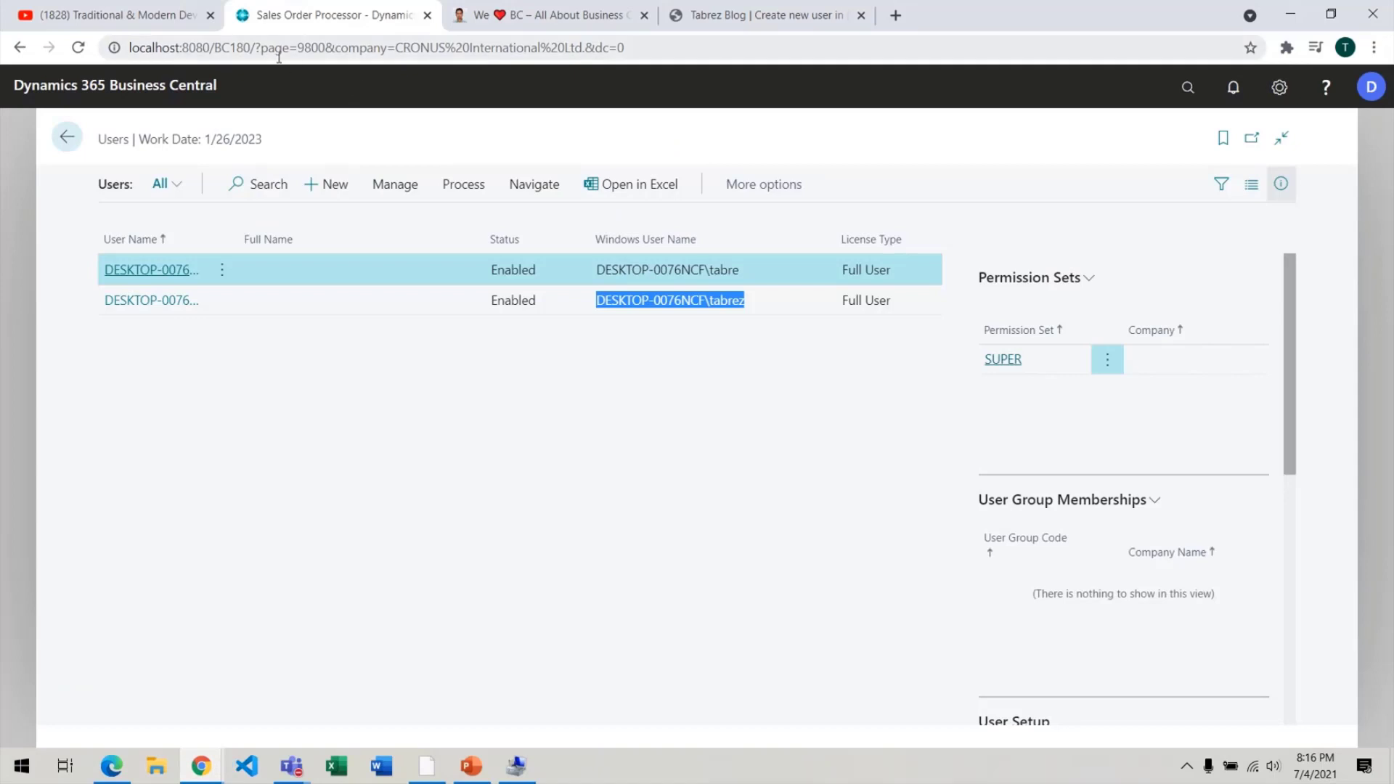
pyautogui.moveTo(251, 47); pyautogui.dragTo(124, 48)
pyautogui.hotkey('ctrl', 'c')
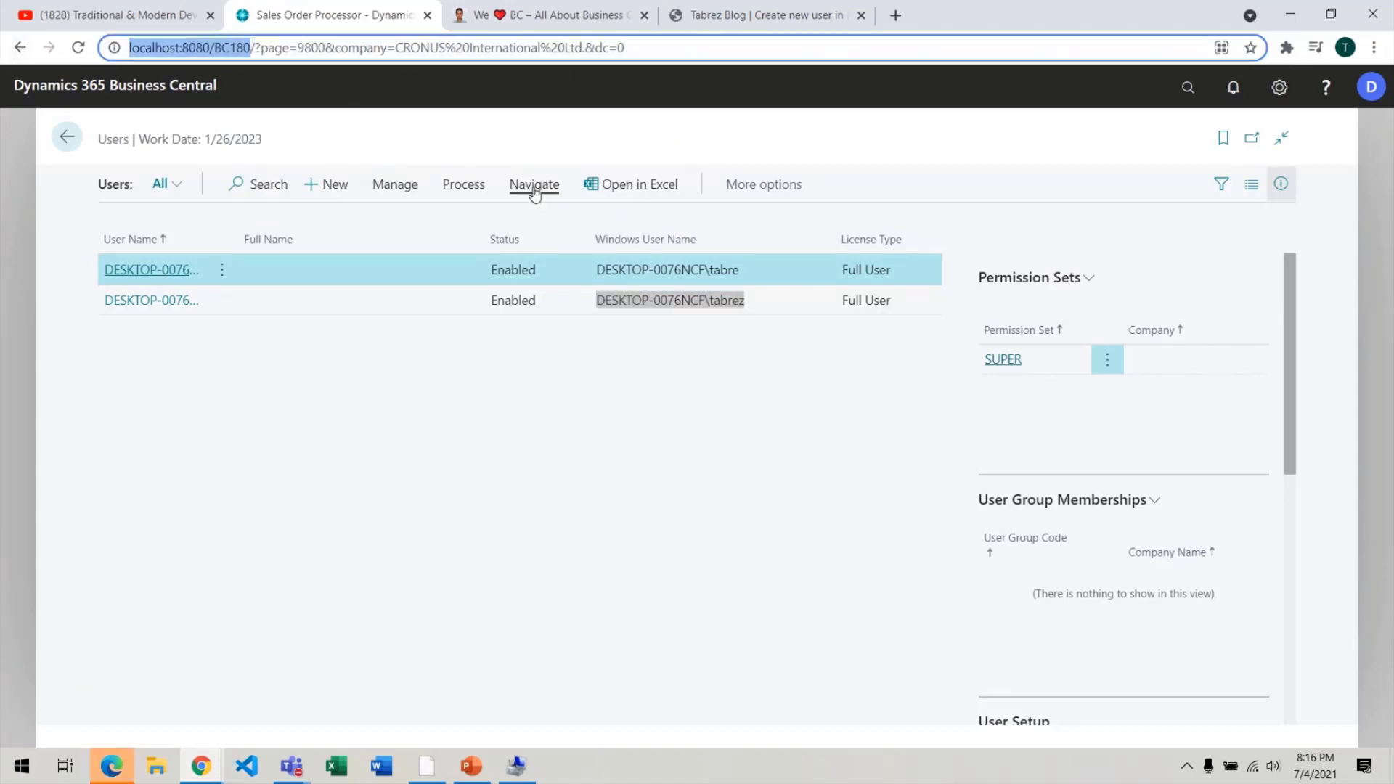
# Paste localhost:8080/BC180/ into the tabrez window's address bar and load Business Central.
pyautogui.hotkey('alt', 'Tab')
pyautogui.write('loca')
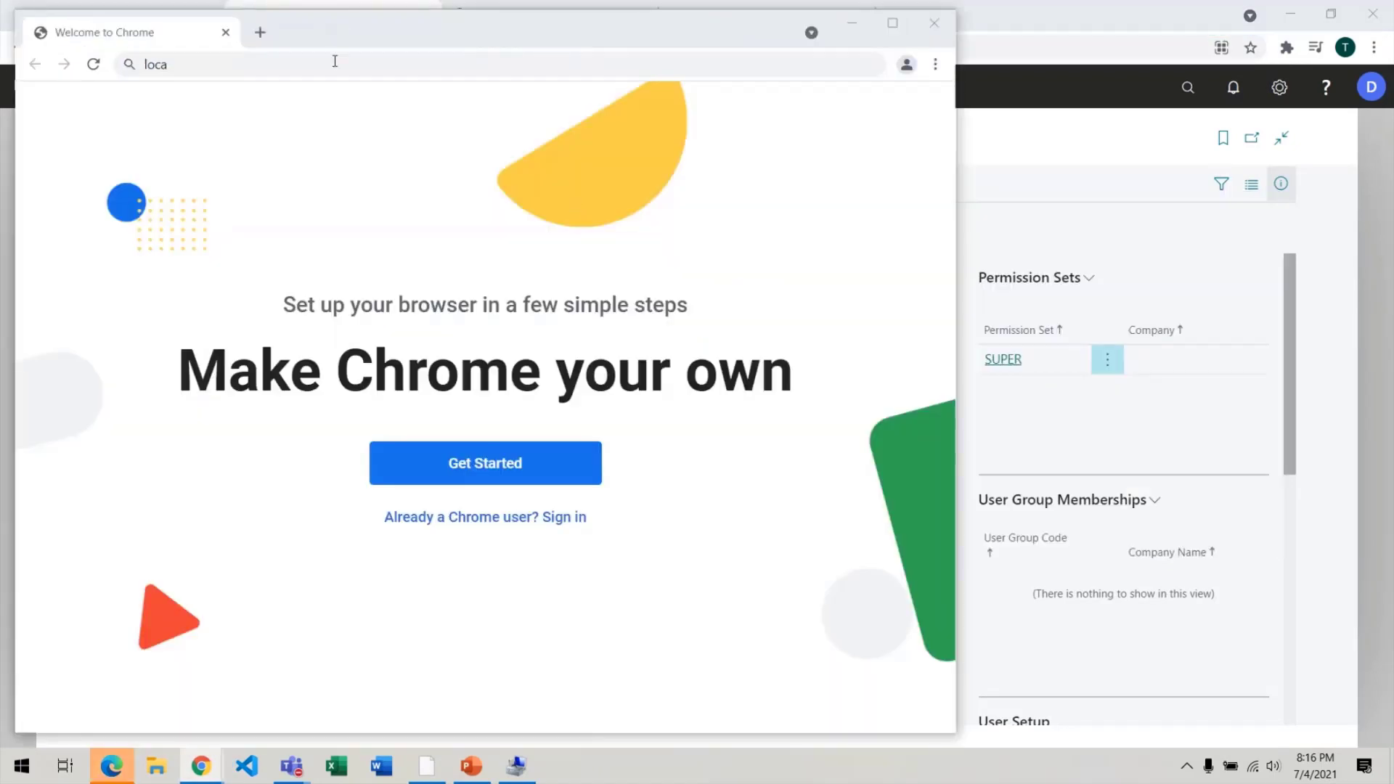
pyautogui.hotkey('ctrl', 'a')
pyautogui.hotkey('ctrl', 'v')
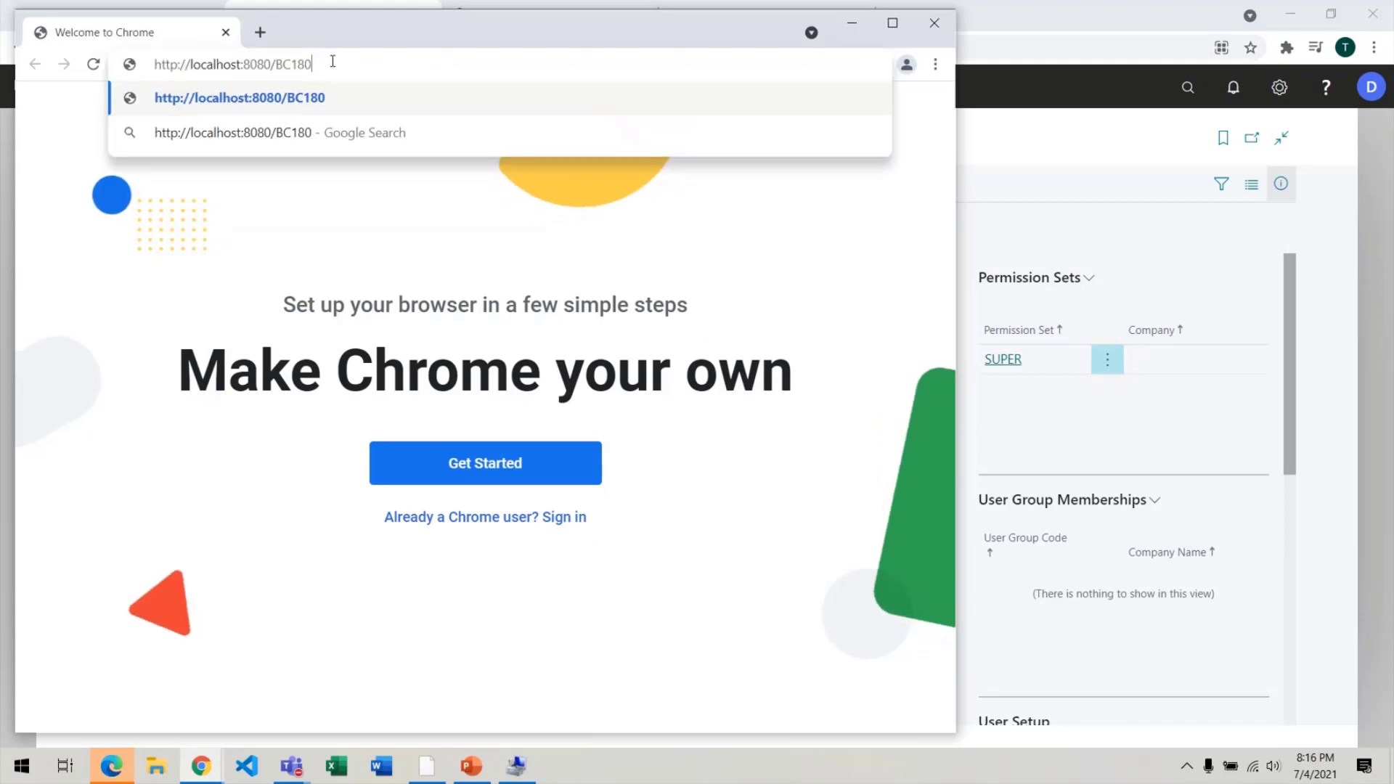
pyautogui.press('Return')
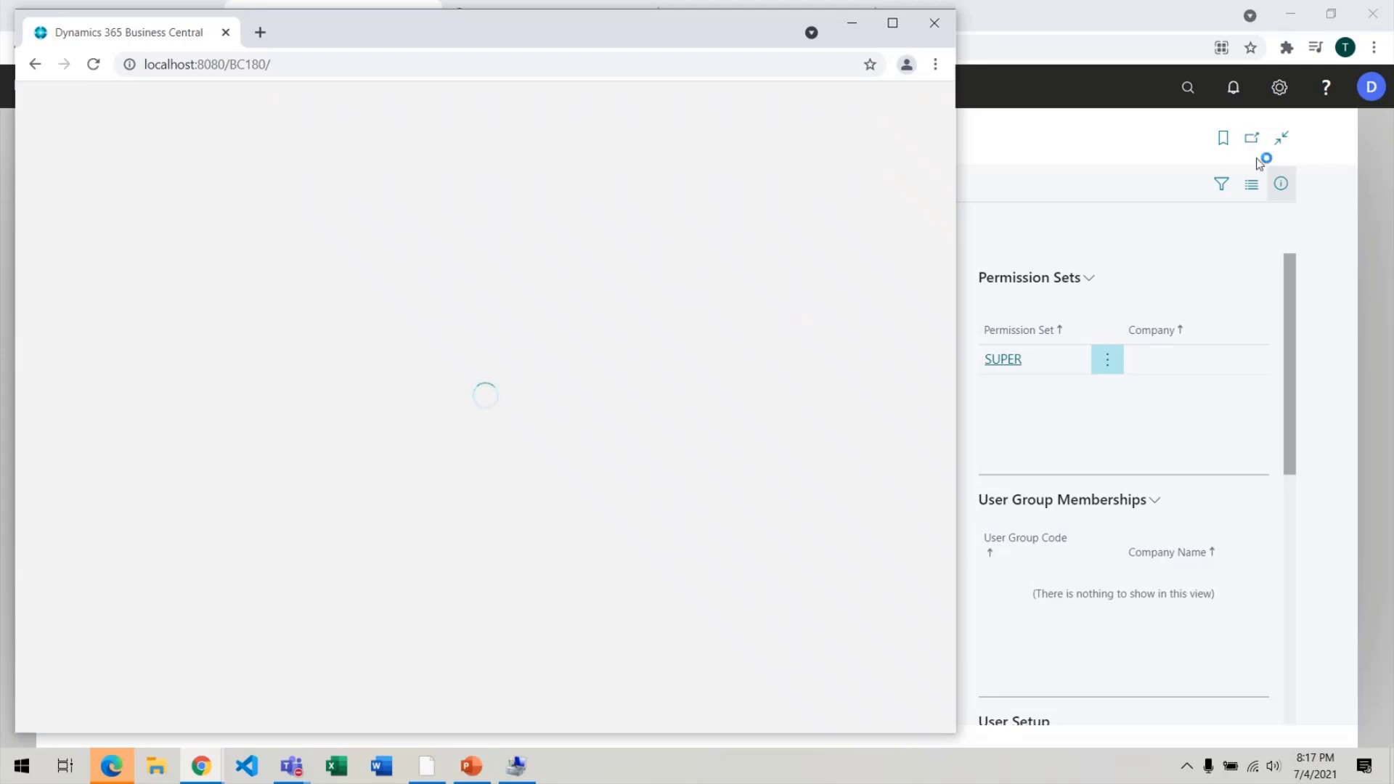
# Open CRONUS Business Central in the new window and check its signed-in account in the profile menu.
pyautogui.click(1371, 86)
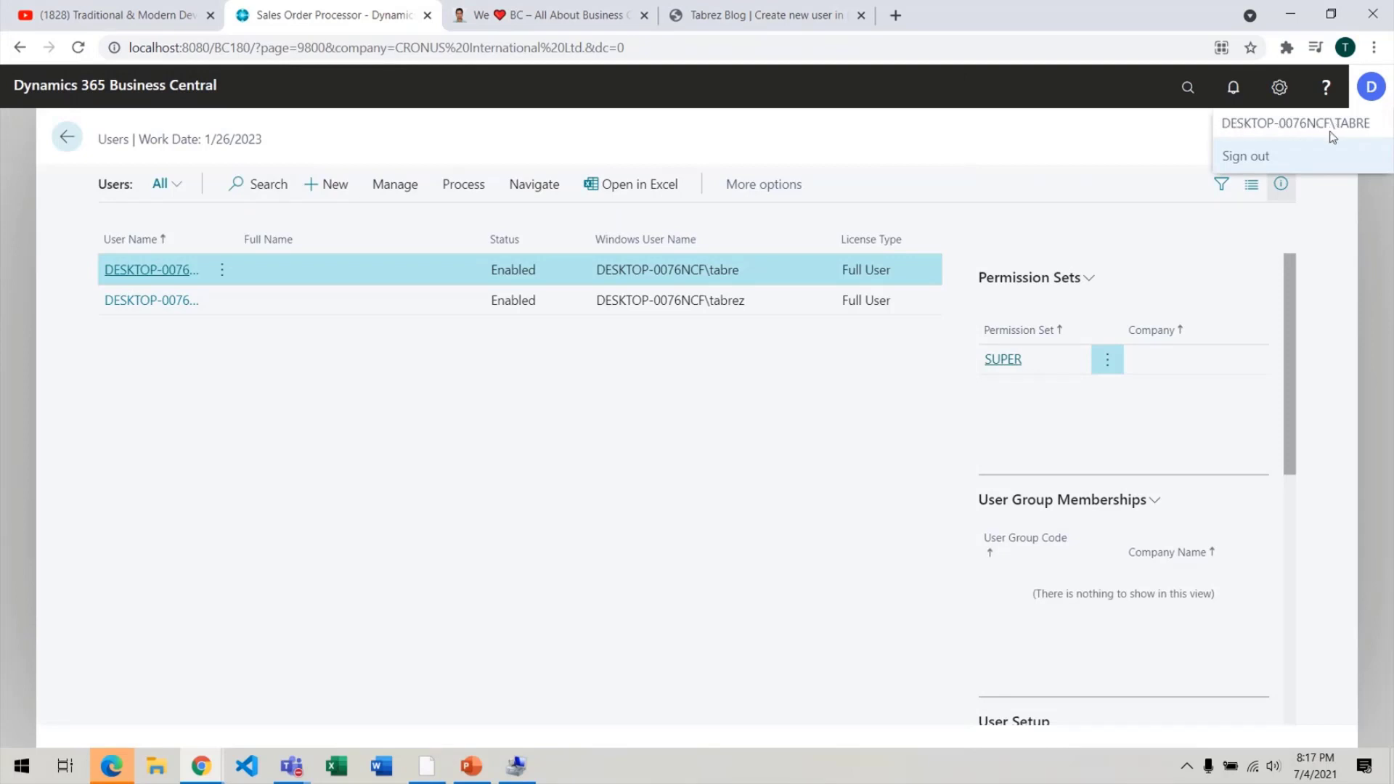
pyautogui.click(1367, 137)
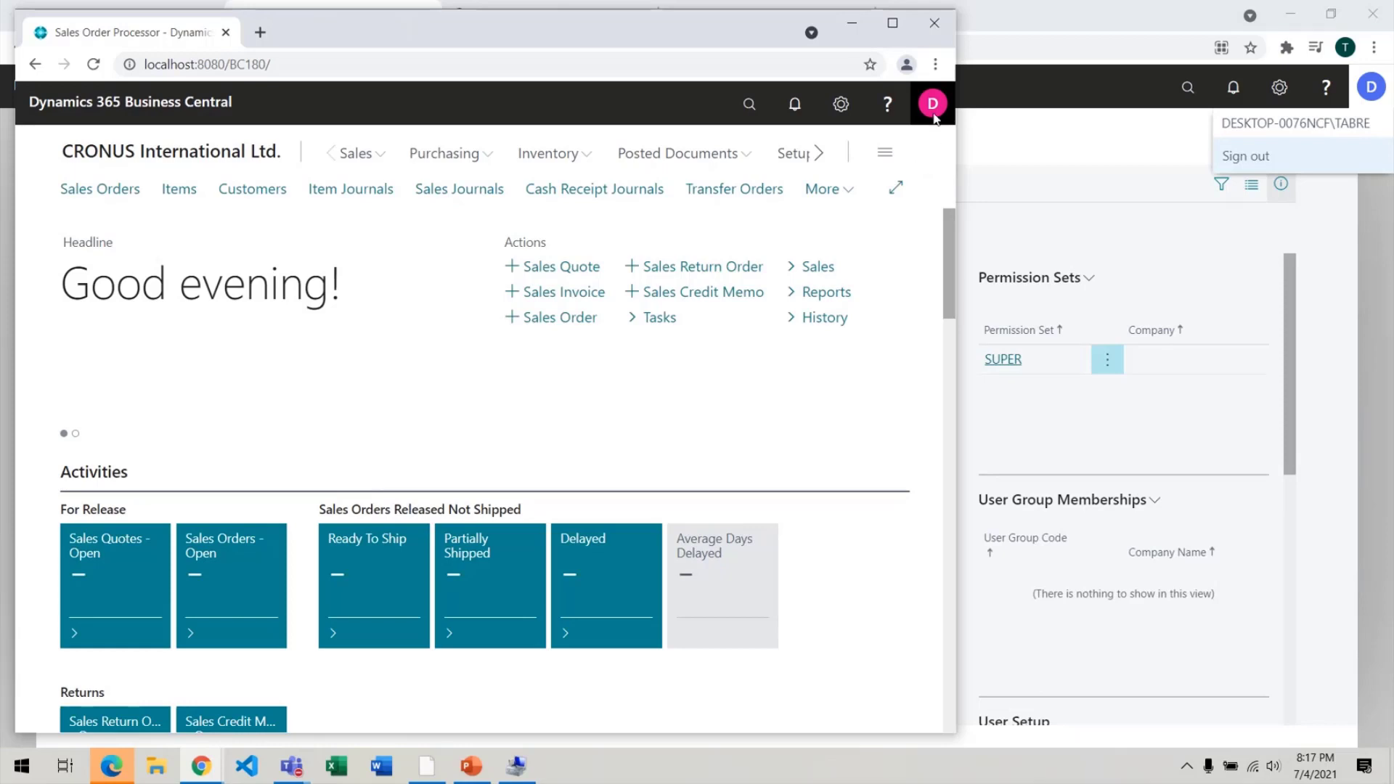
pyautogui.click(934, 106)
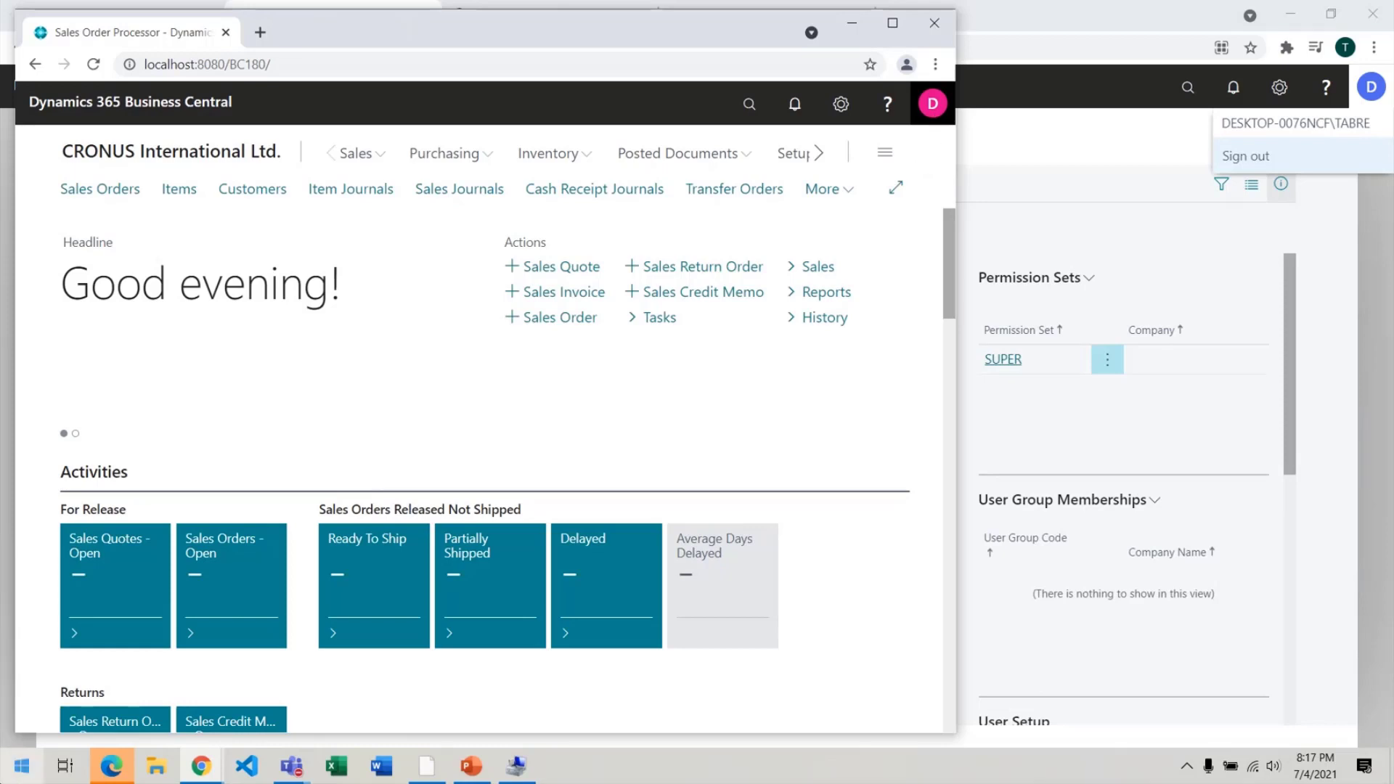
pyautogui.click(110, 765)
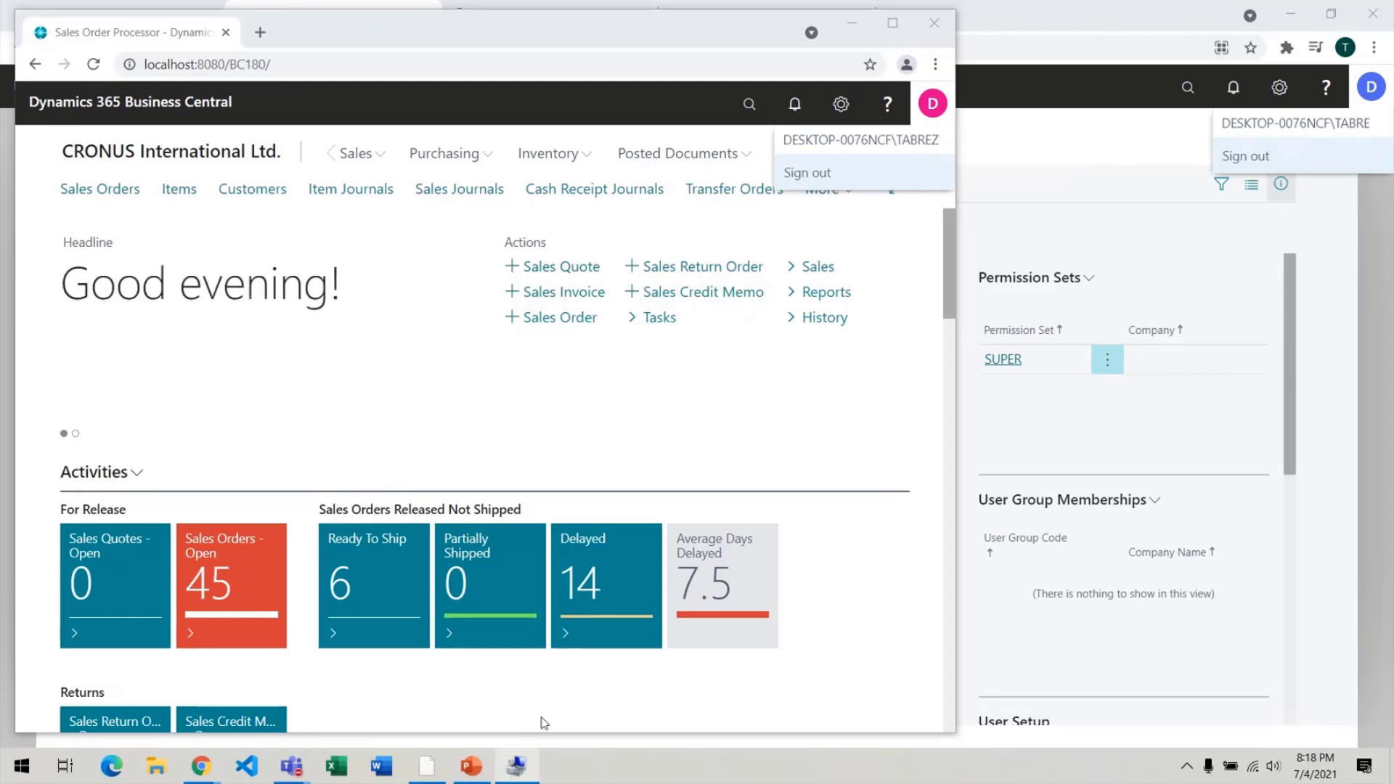
pyautogui.click(515, 765)
# Switch between the Users list, the new user's Role Center and Computer Management.
pyautogui.hotkey('alt', 'Tab')
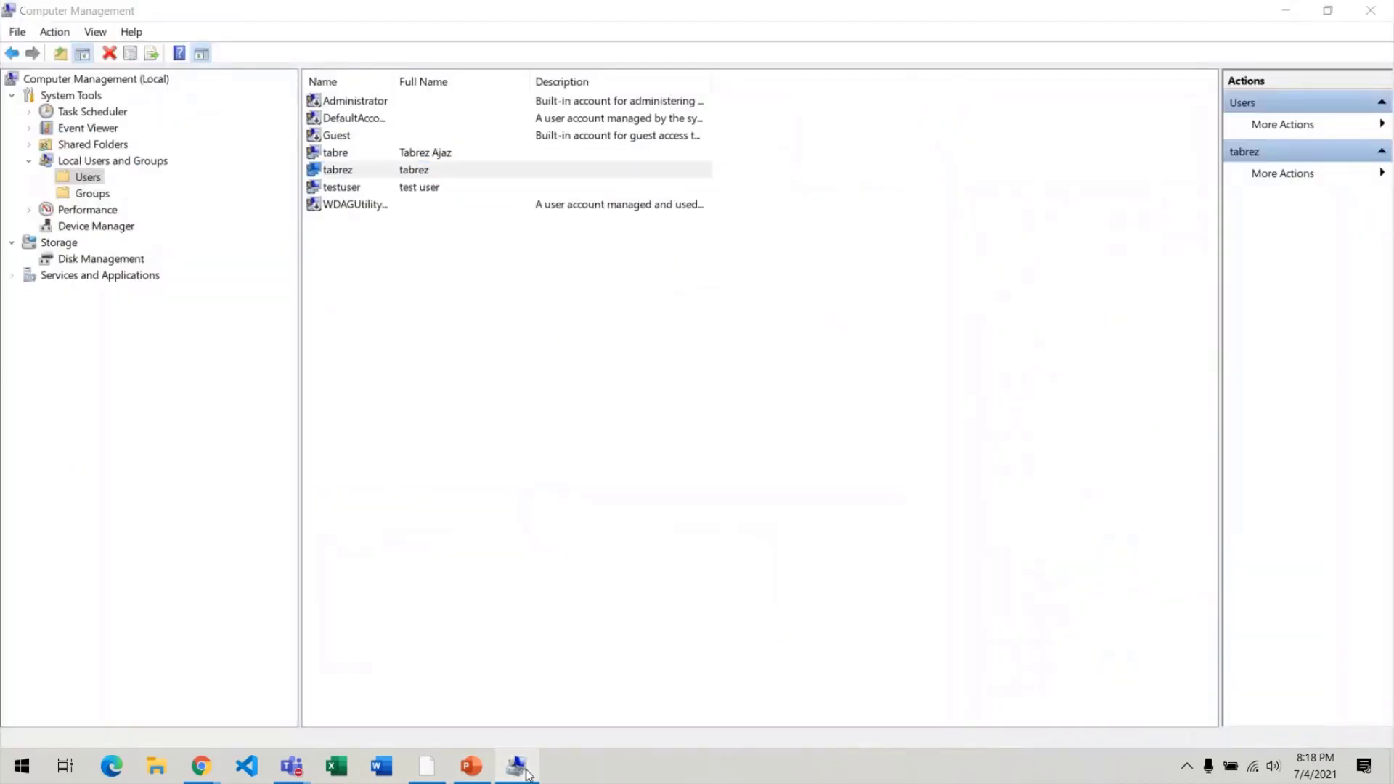
pyautogui.click(1018, 157)
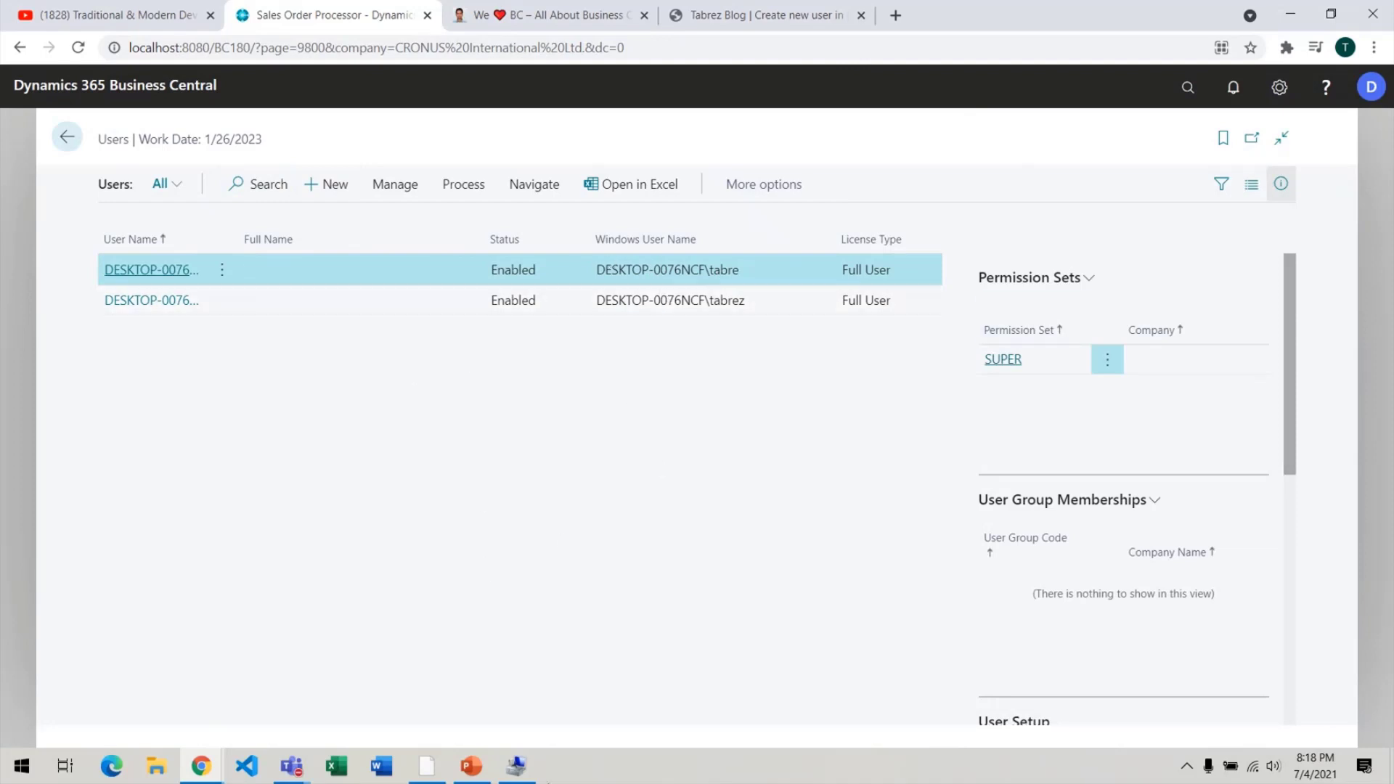
pyautogui.moveTo(220, 761)
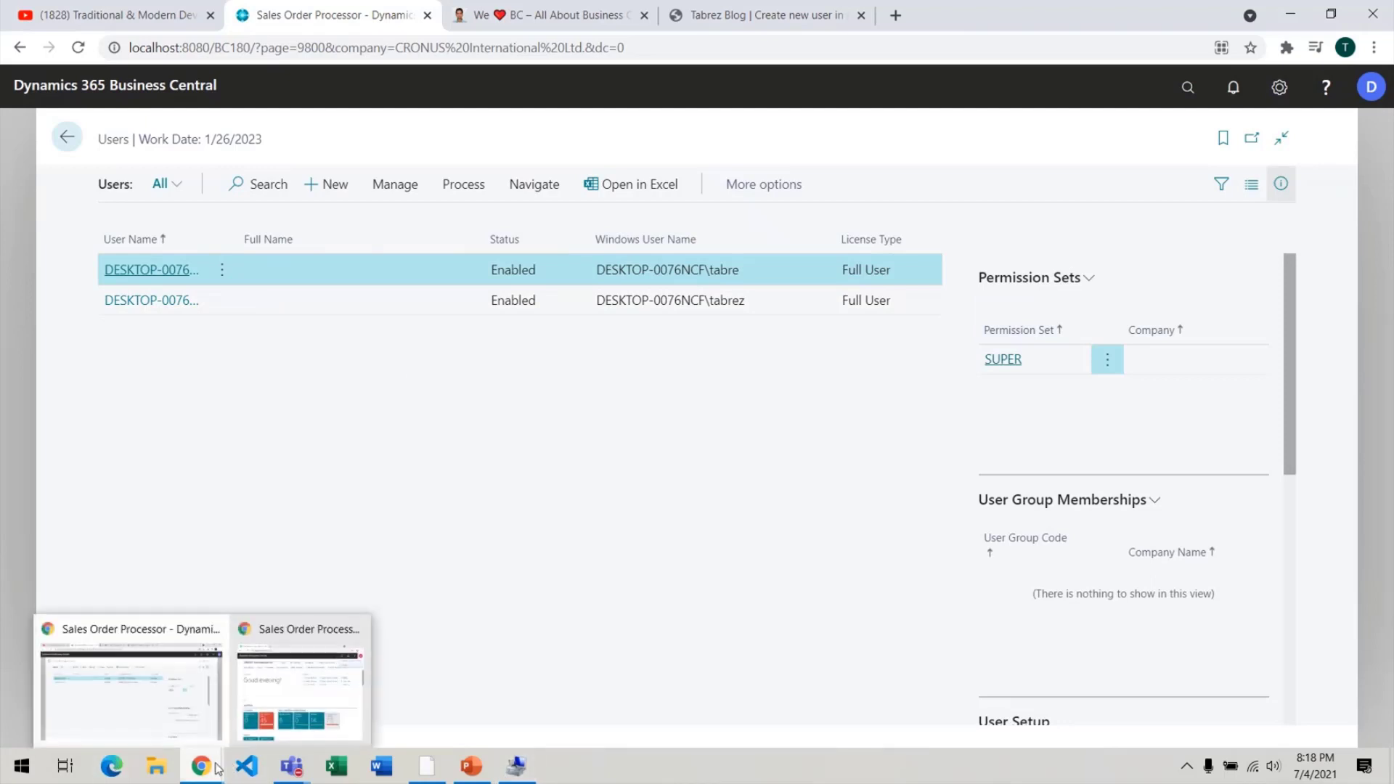
pyautogui.click(305, 659)
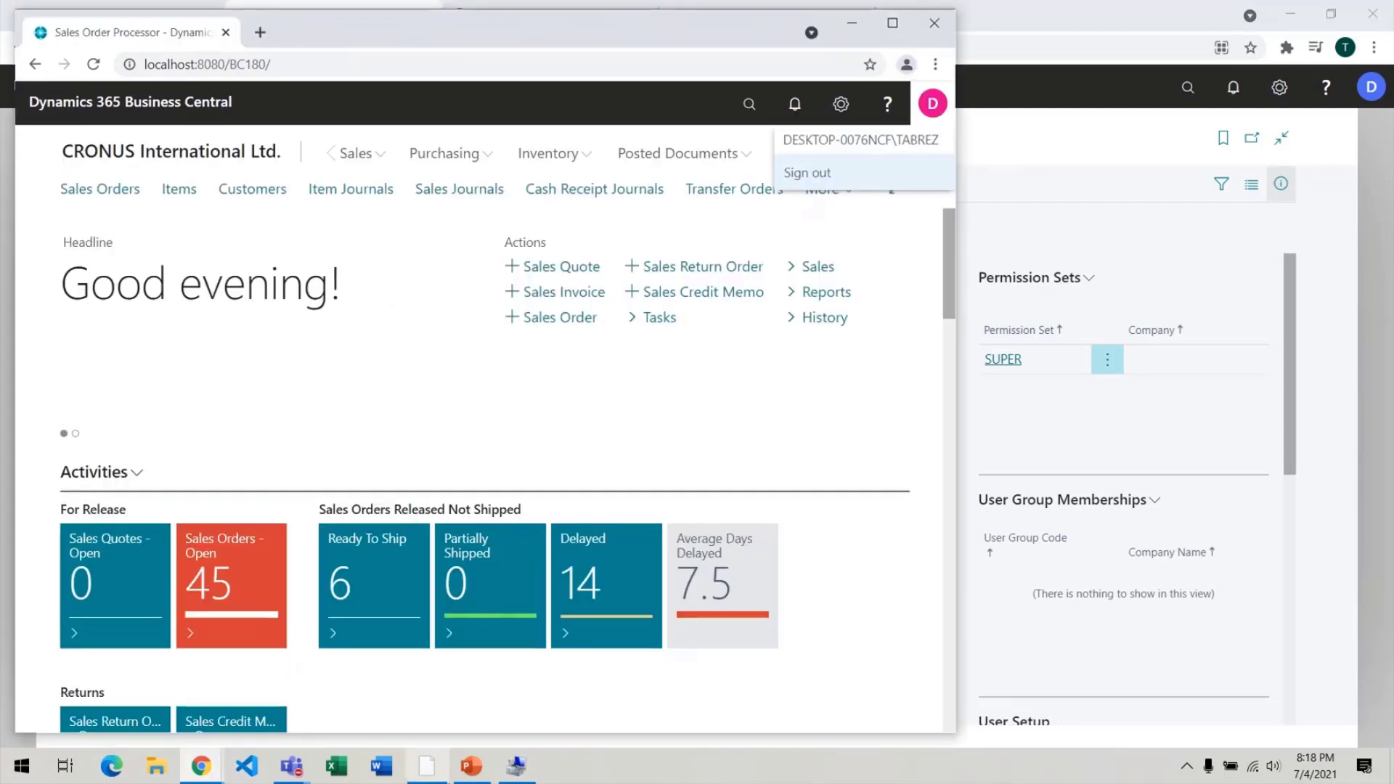
pyautogui.click(528, 764)
# Select the testuser account and cancel its rename, keeping the name unchanged.
pyautogui.click(343, 188)
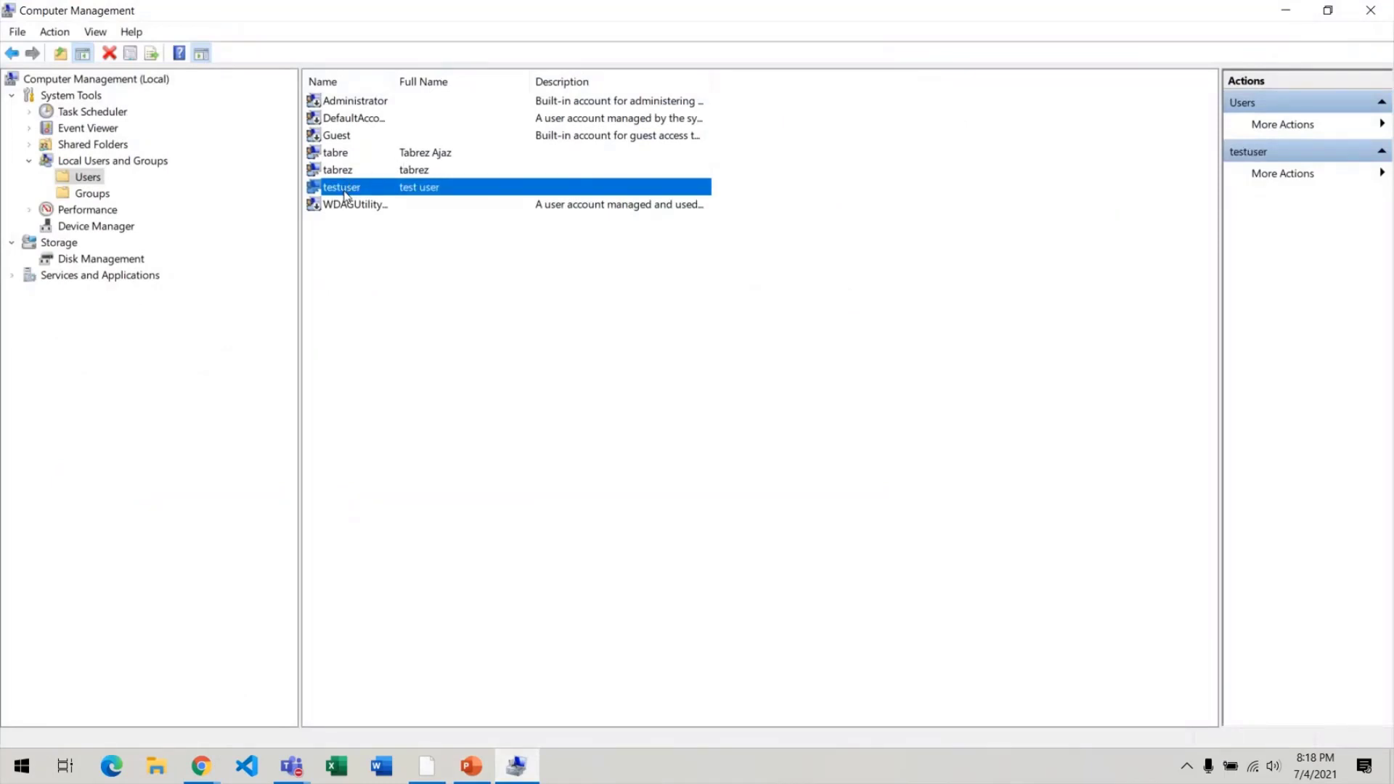
pyautogui.click(354, 190)
pyautogui.press('Escape')
pyautogui.press('super')
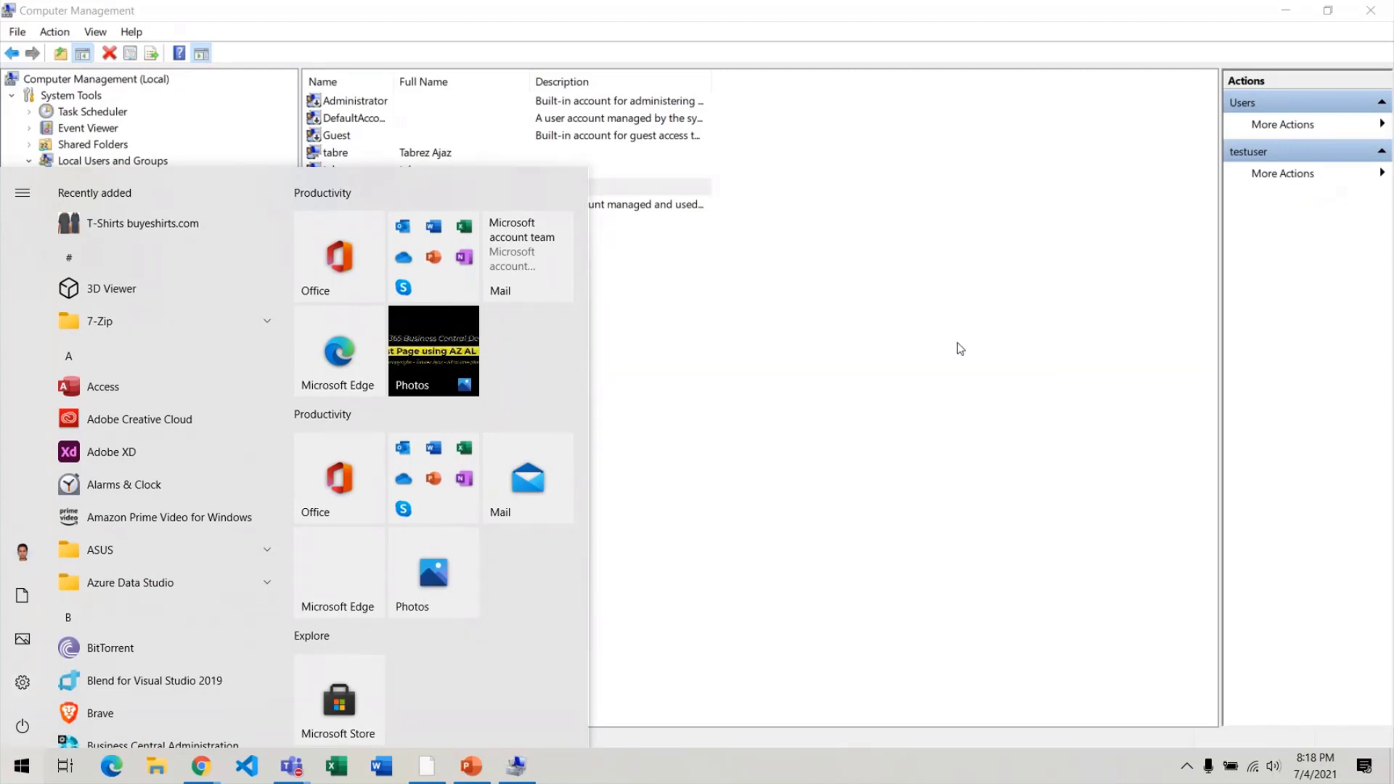
pyautogui.click(855, 352)
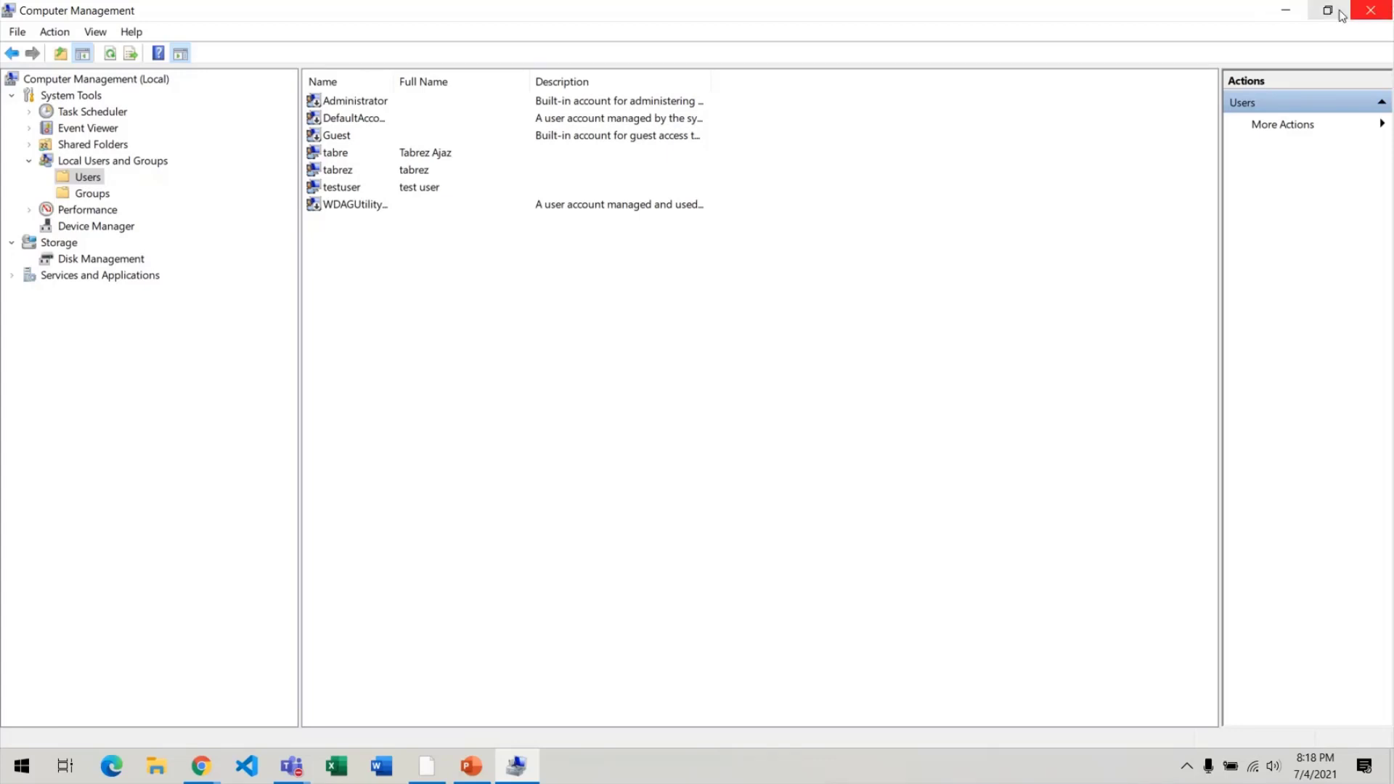
pyautogui.click(1285, 10)
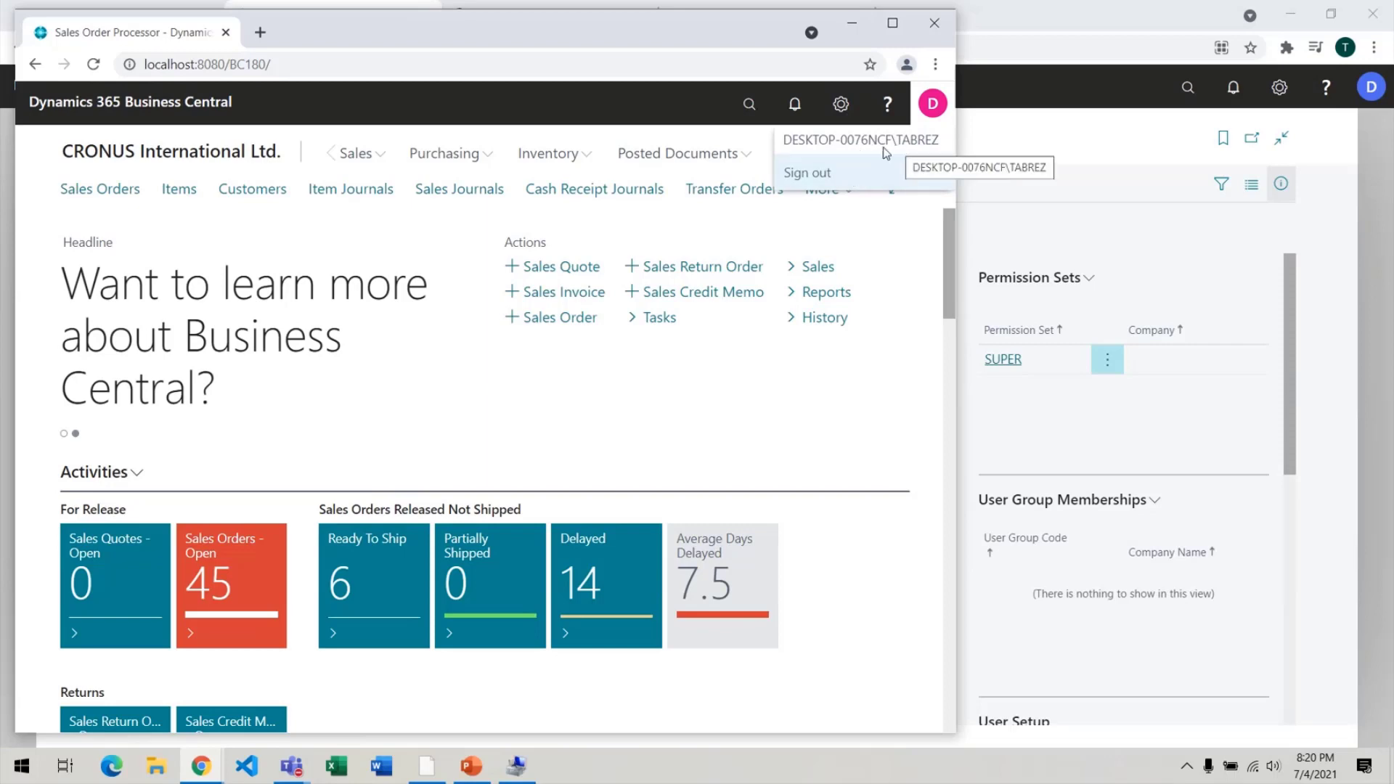
# Confirm the new local Windows account in the profile menu, then bring the Users list forward.
pyautogui.moveTo(892, 143); pyautogui.dragTo(763, 147)
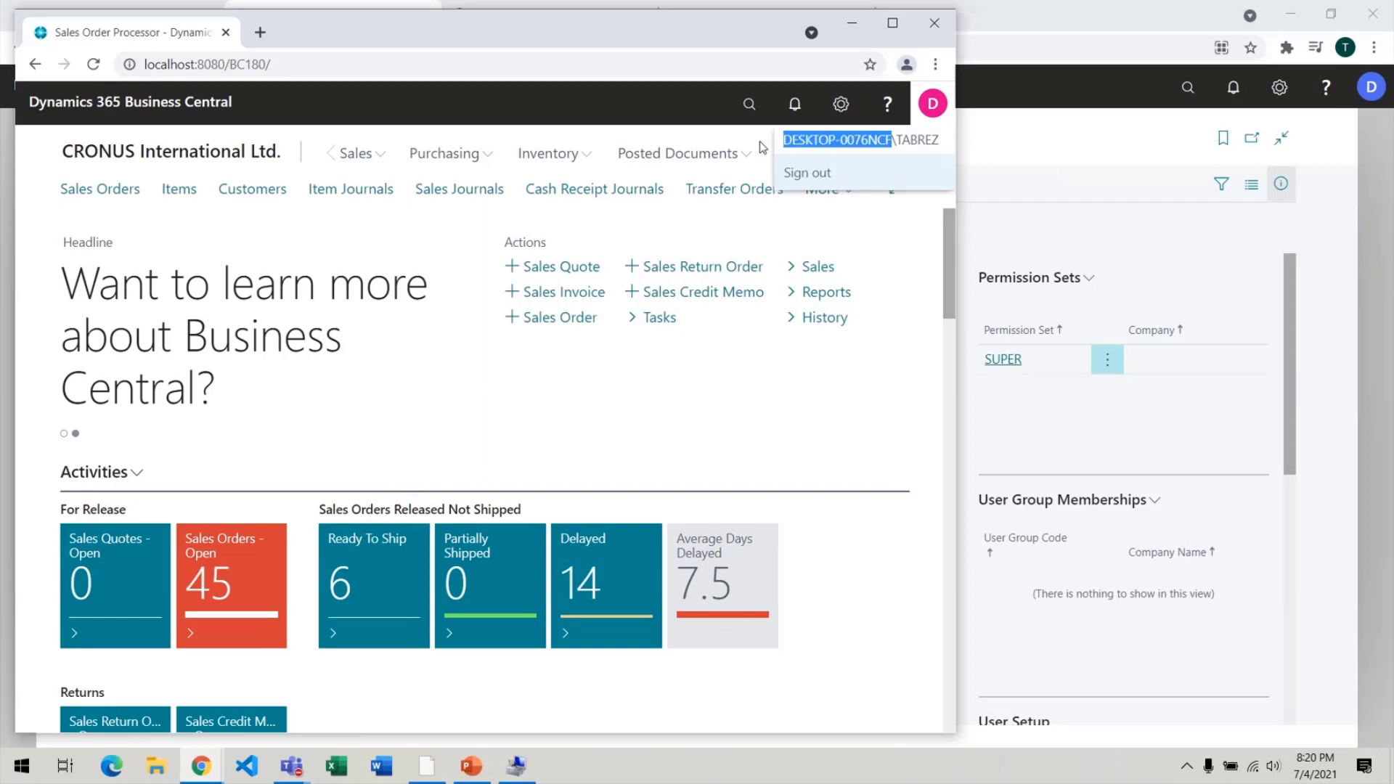
pyautogui.click(762, 148)
pyautogui.click(933, 116)
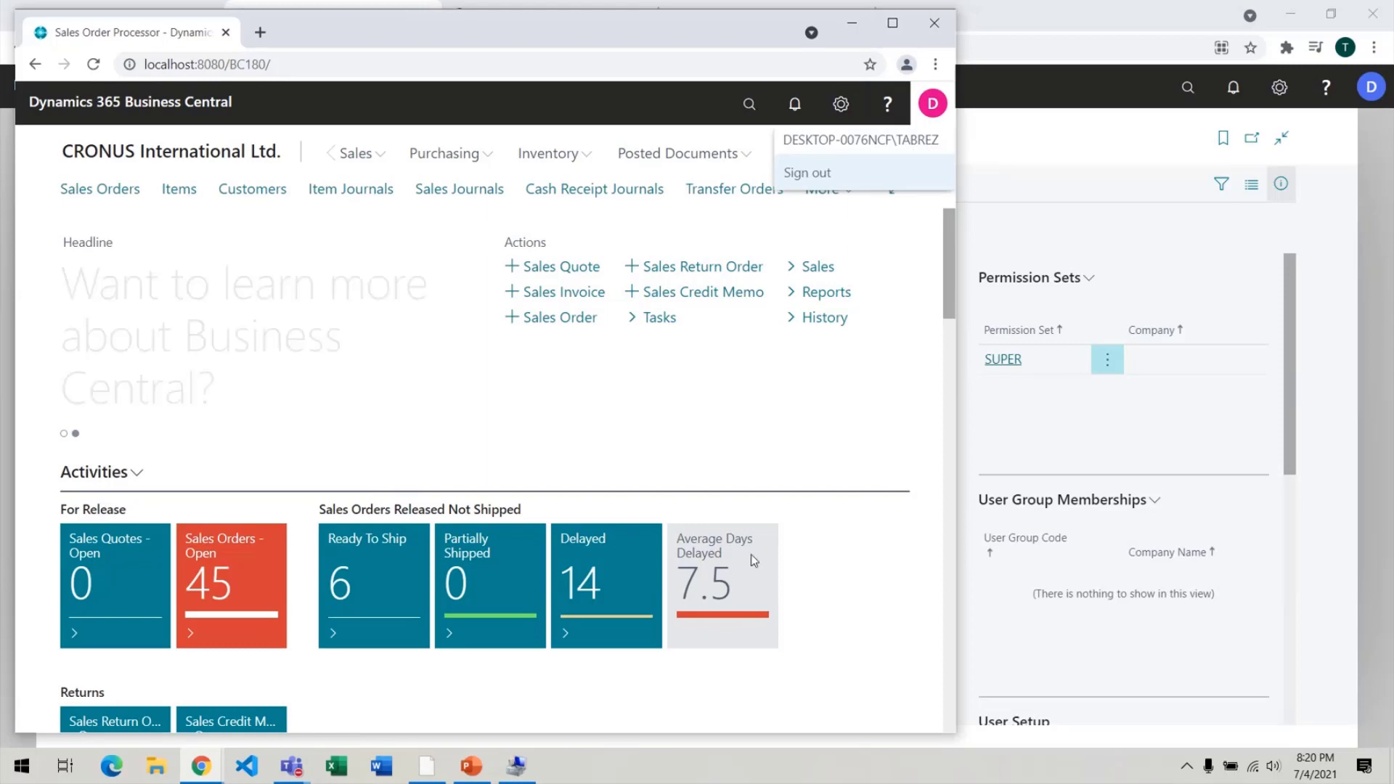
pyautogui.click(1038, 265)
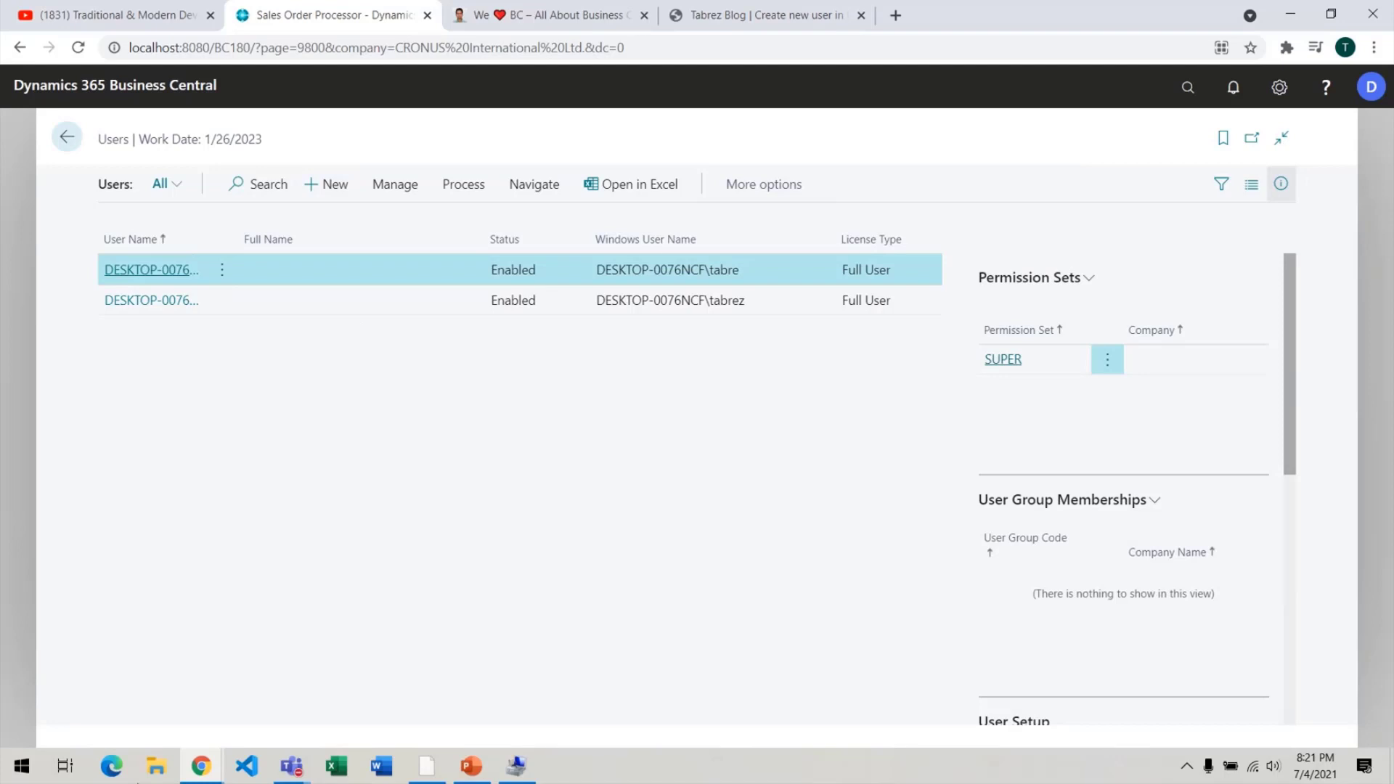
# Run Windows PowerShell ISE as administrator, then present Webinar - 02 from slide 5.
pyautogui.click(5, 778)
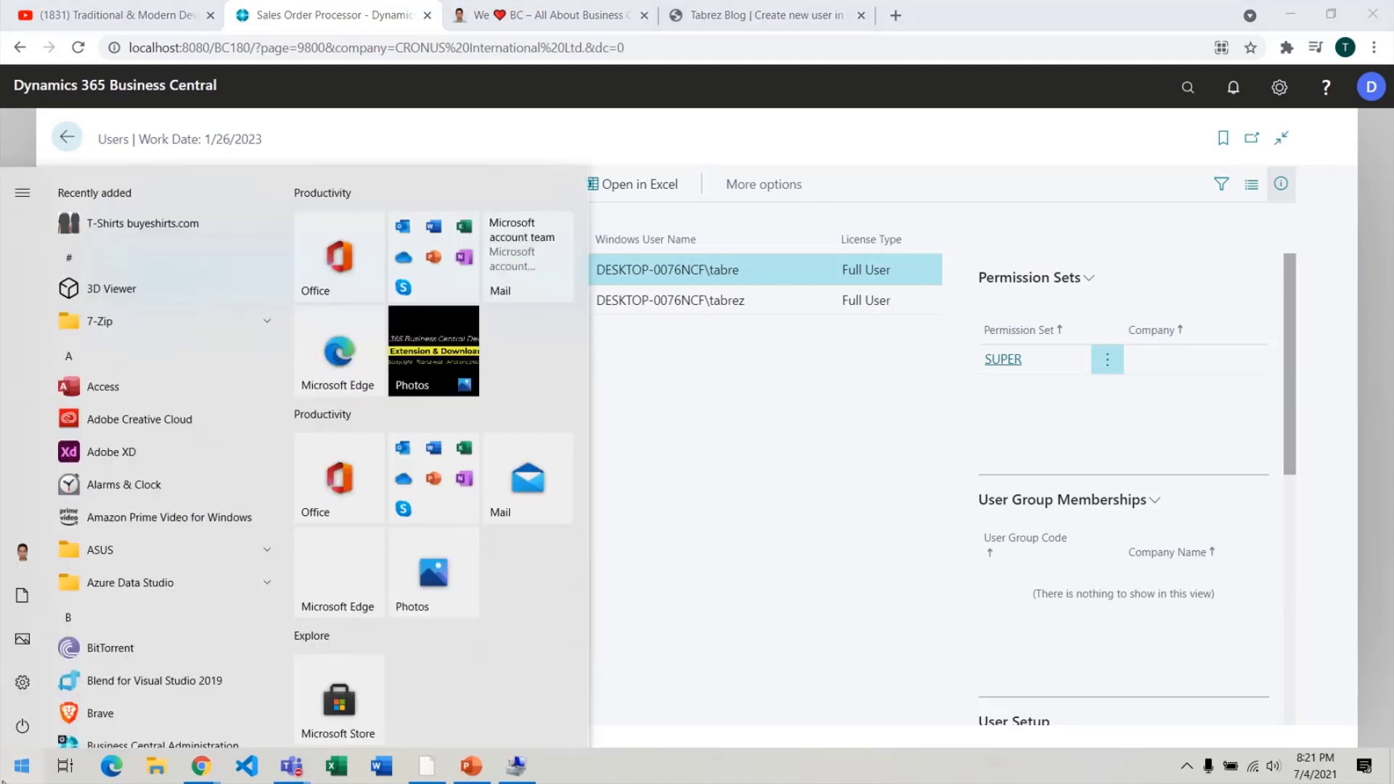
pyautogui.write('power')
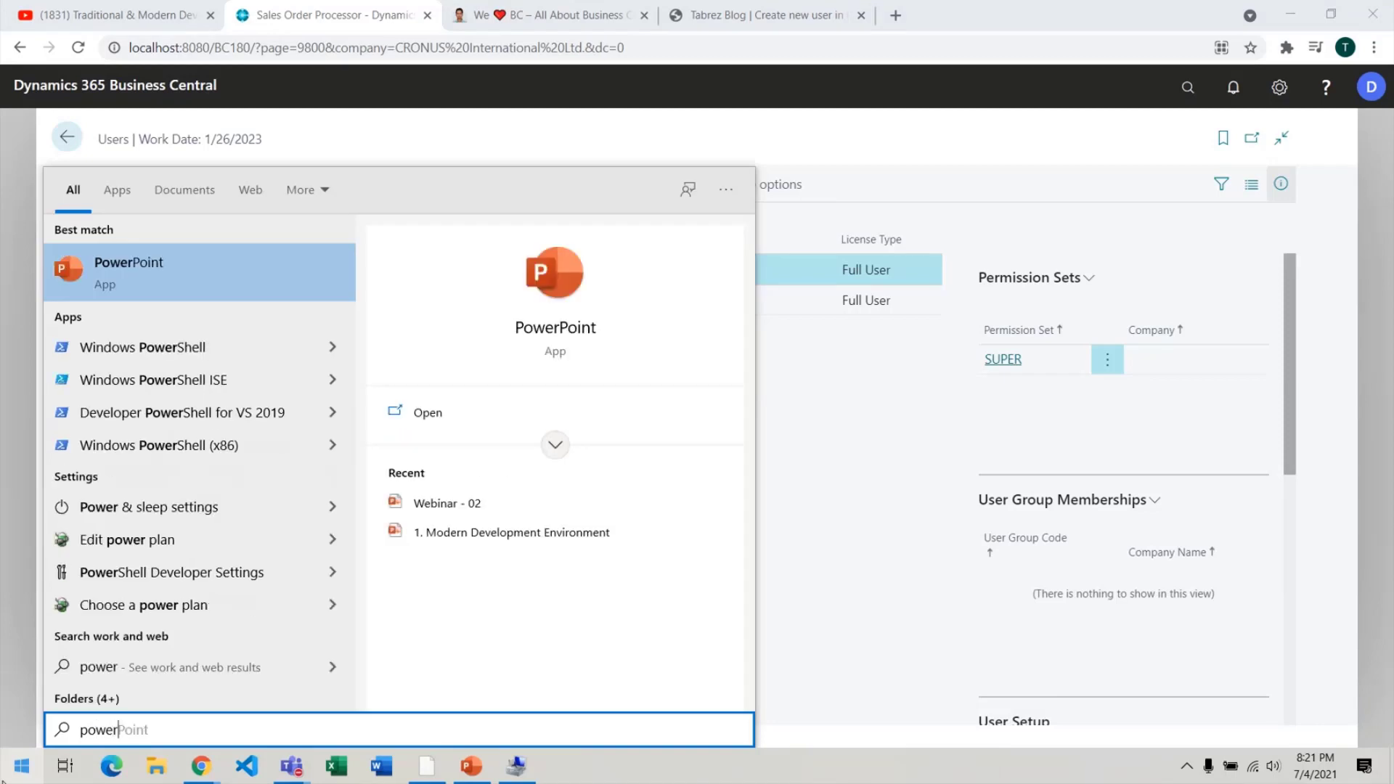
pyautogui.rightClick(233, 386)
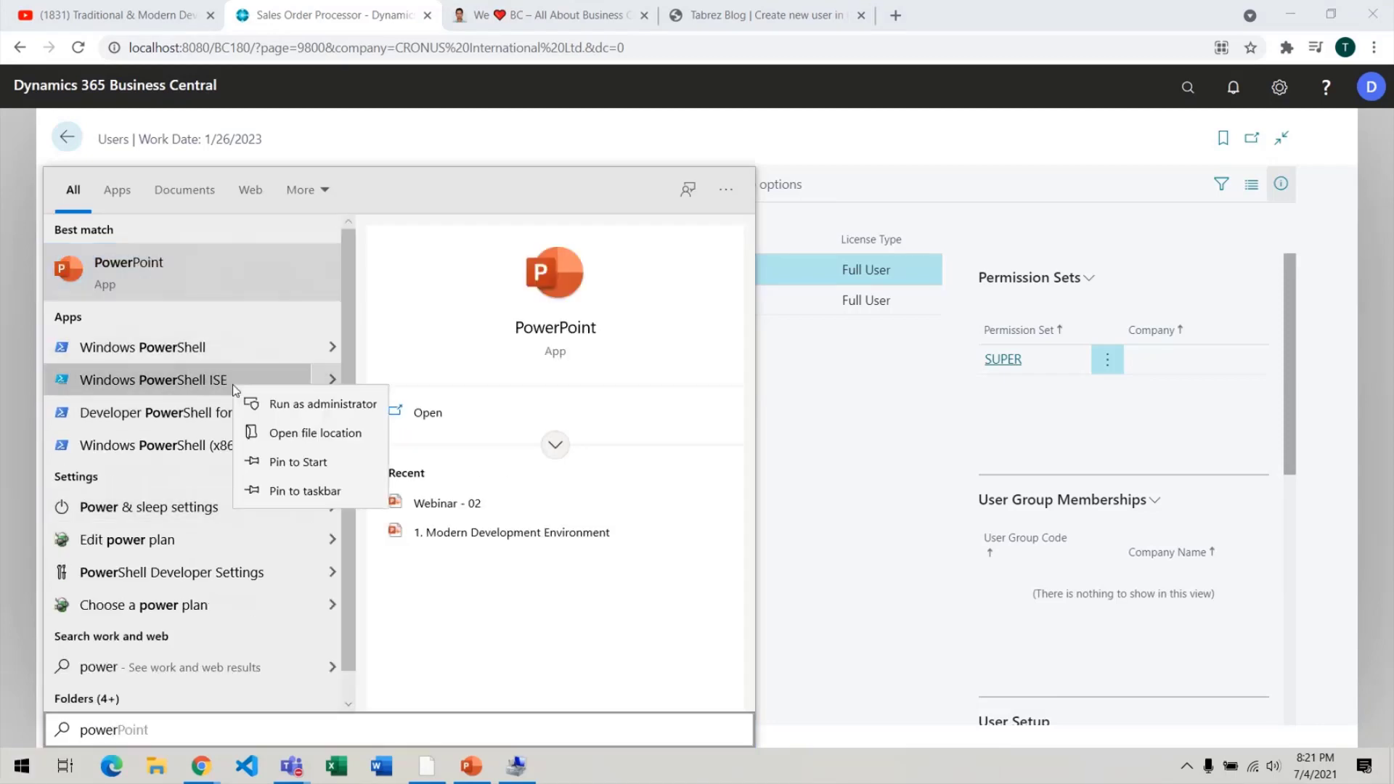
pyautogui.press('Escape')
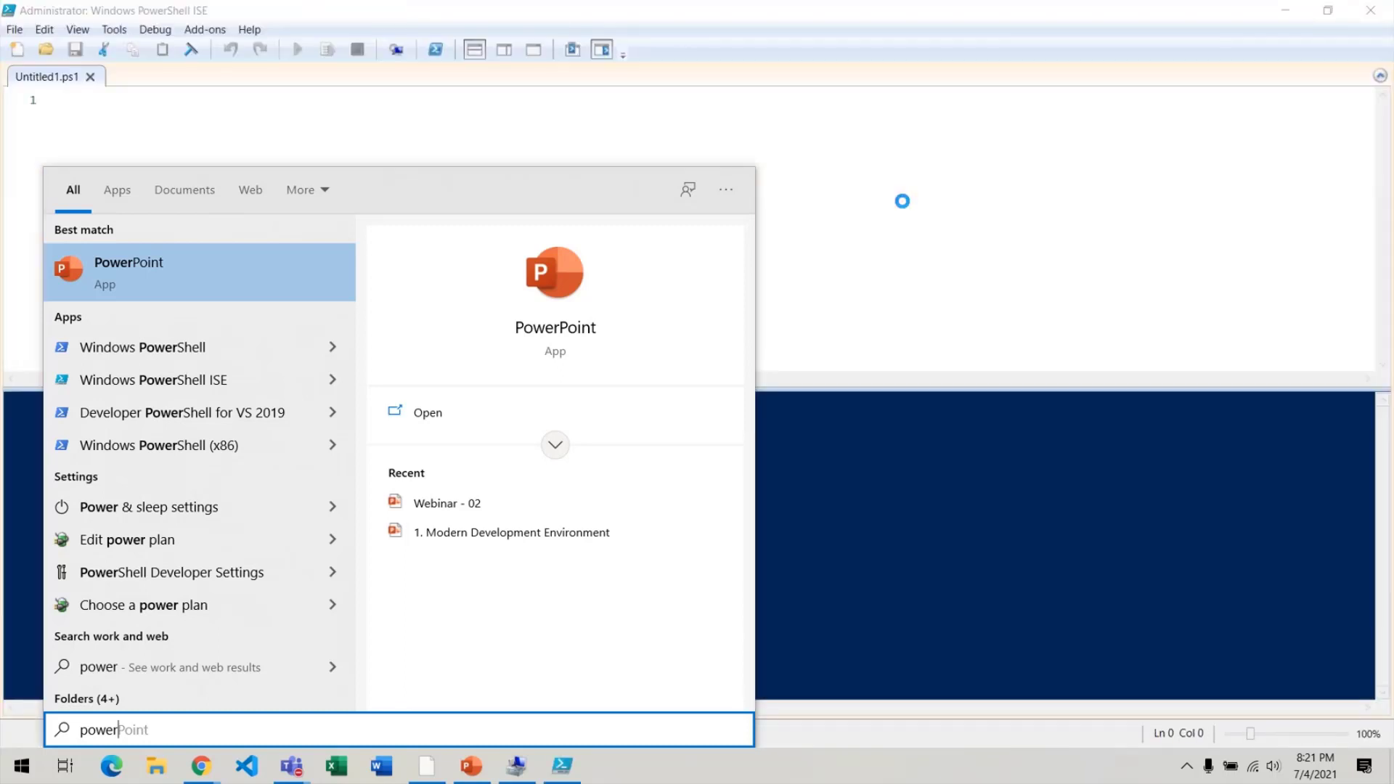
pyautogui.click(905, 202)
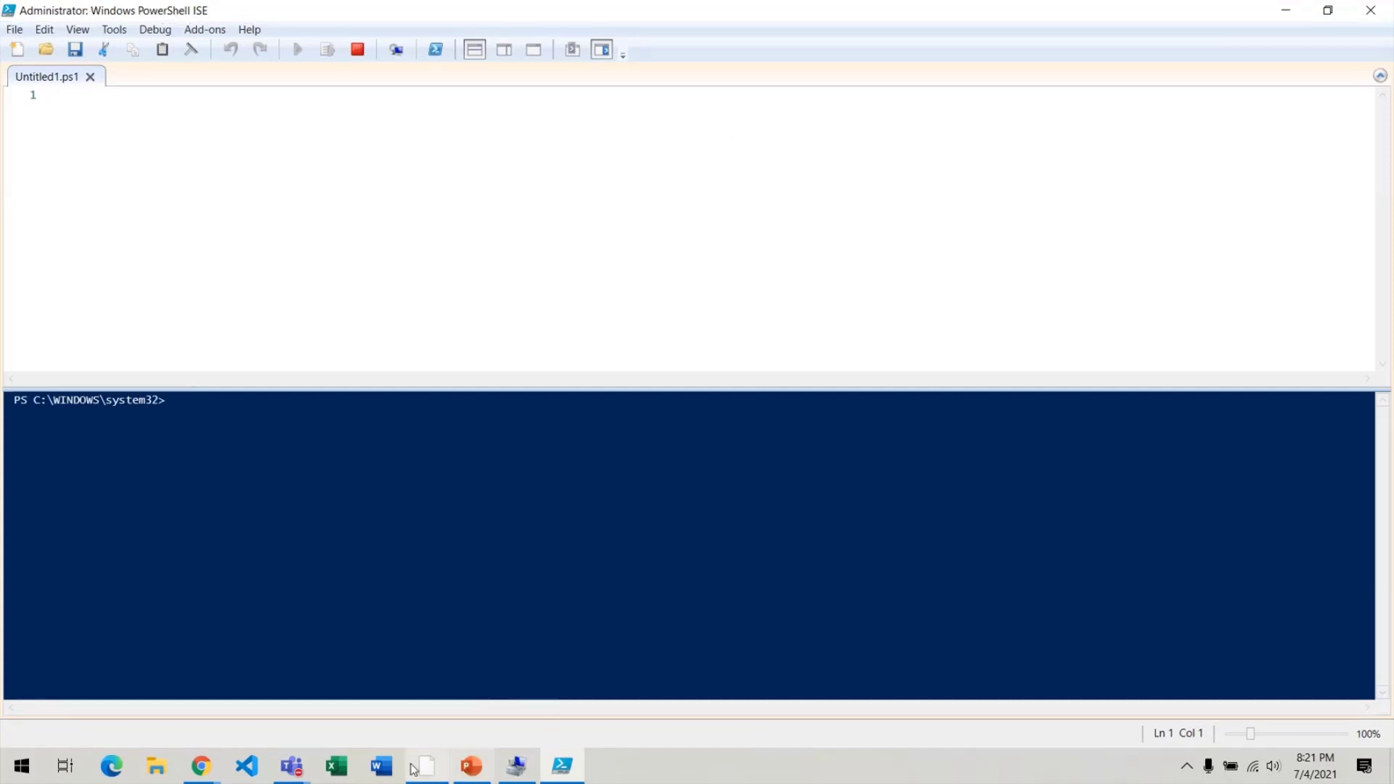
pyautogui.click(471, 766)
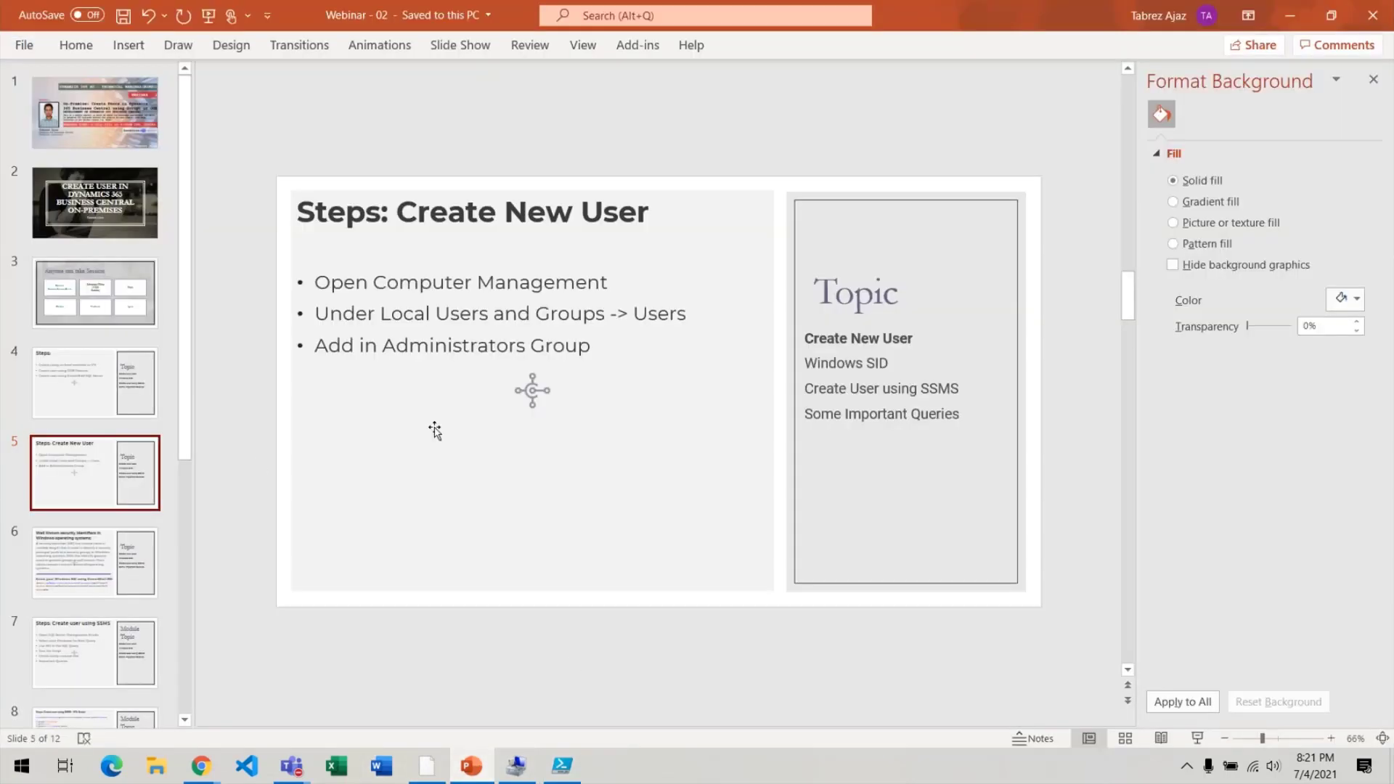
pyautogui.click(1195, 739)
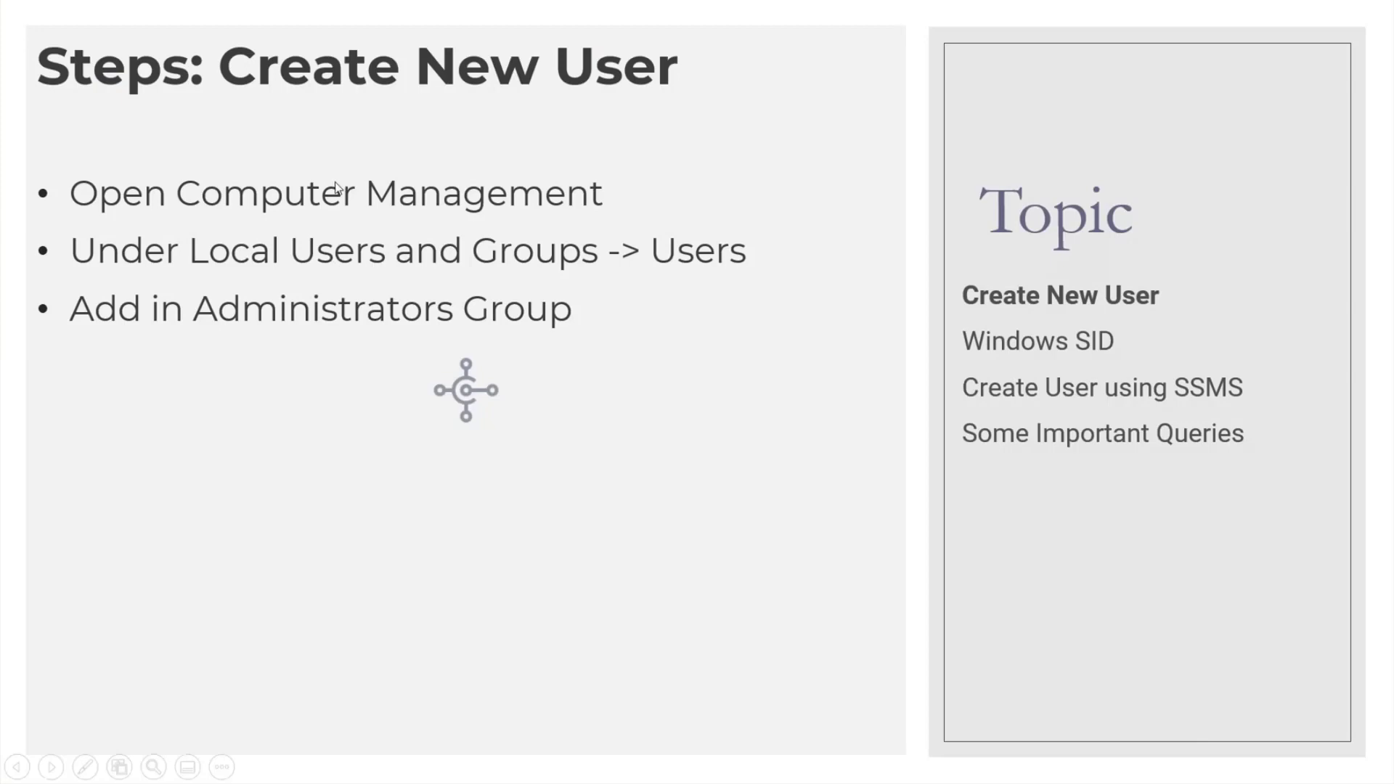
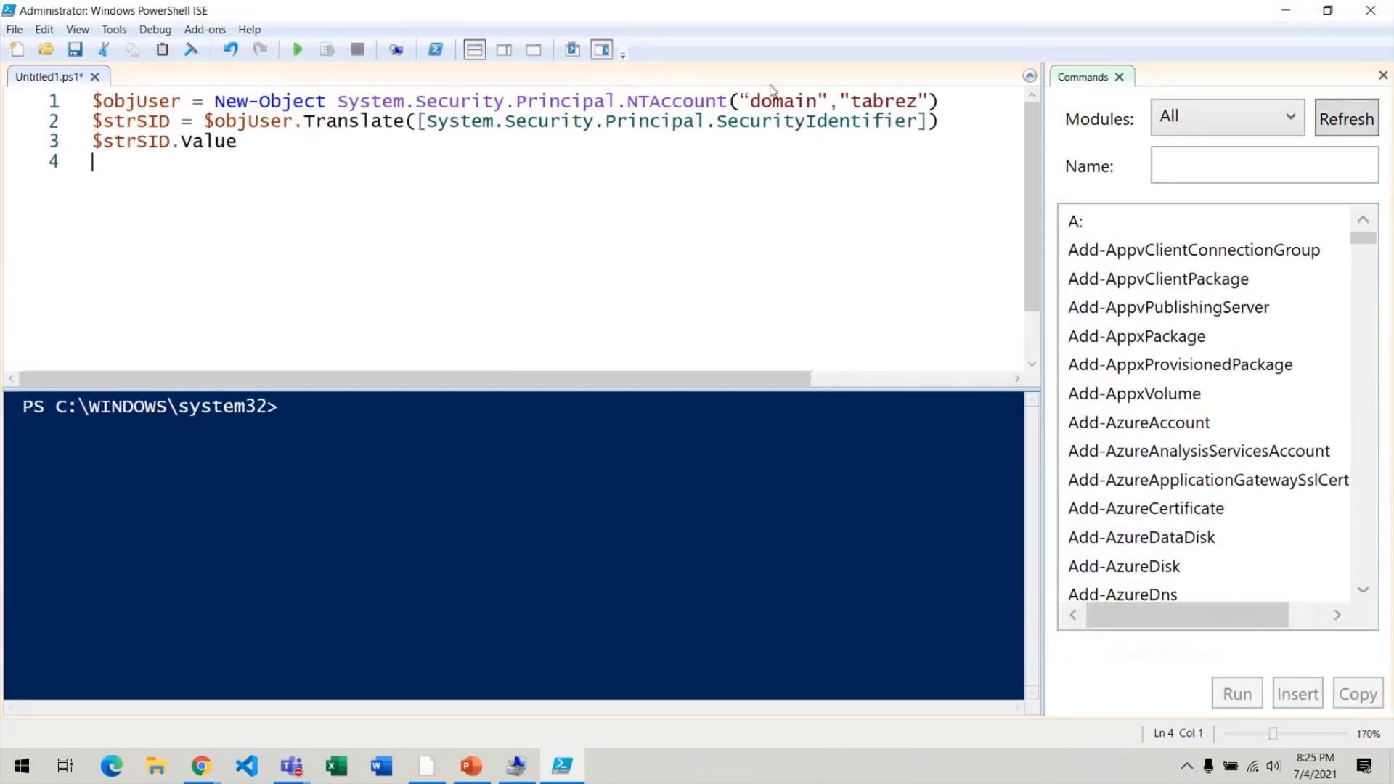
# Paste the device name DESKTOP-0076NCF, copied from This PC properties, over 'domain' in the script.
pyautogui.doubleClick(756, 103)
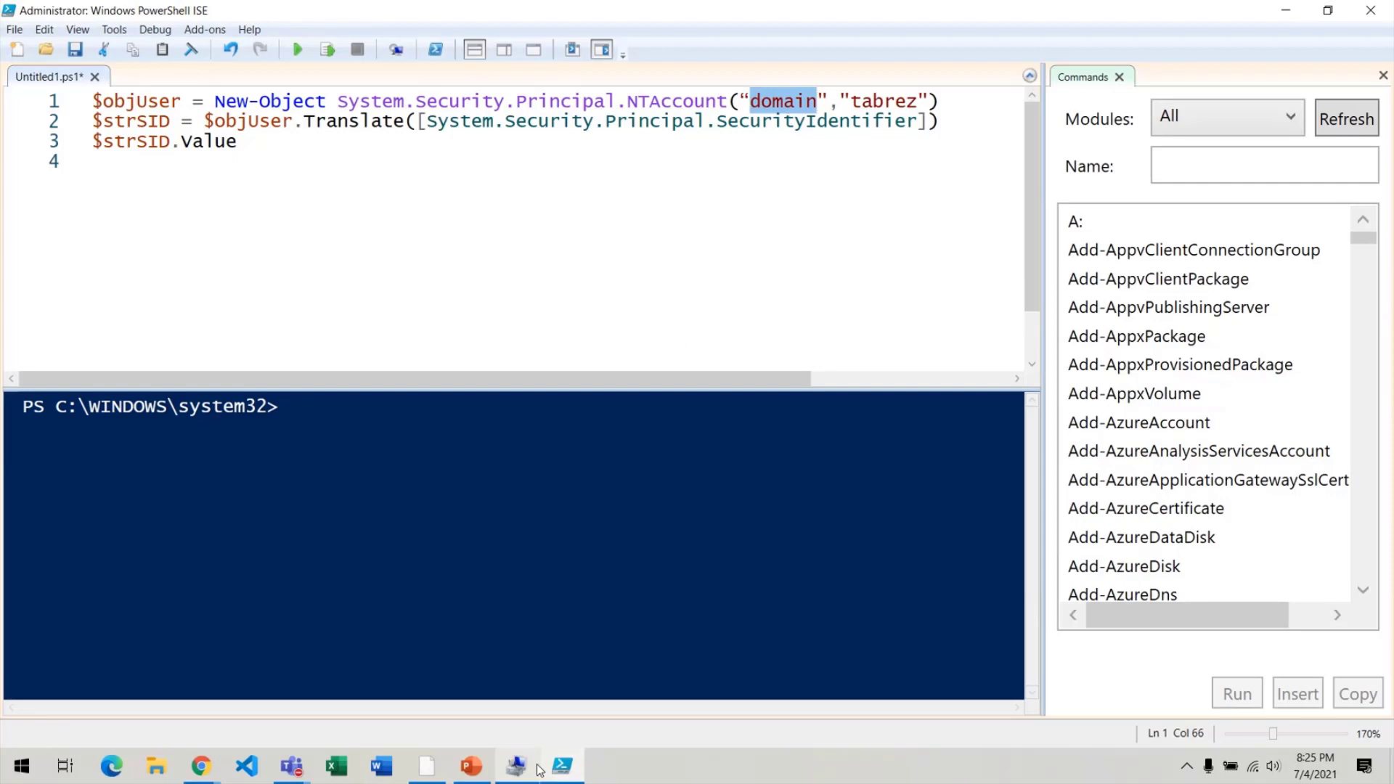
pyautogui.click(3, 771)
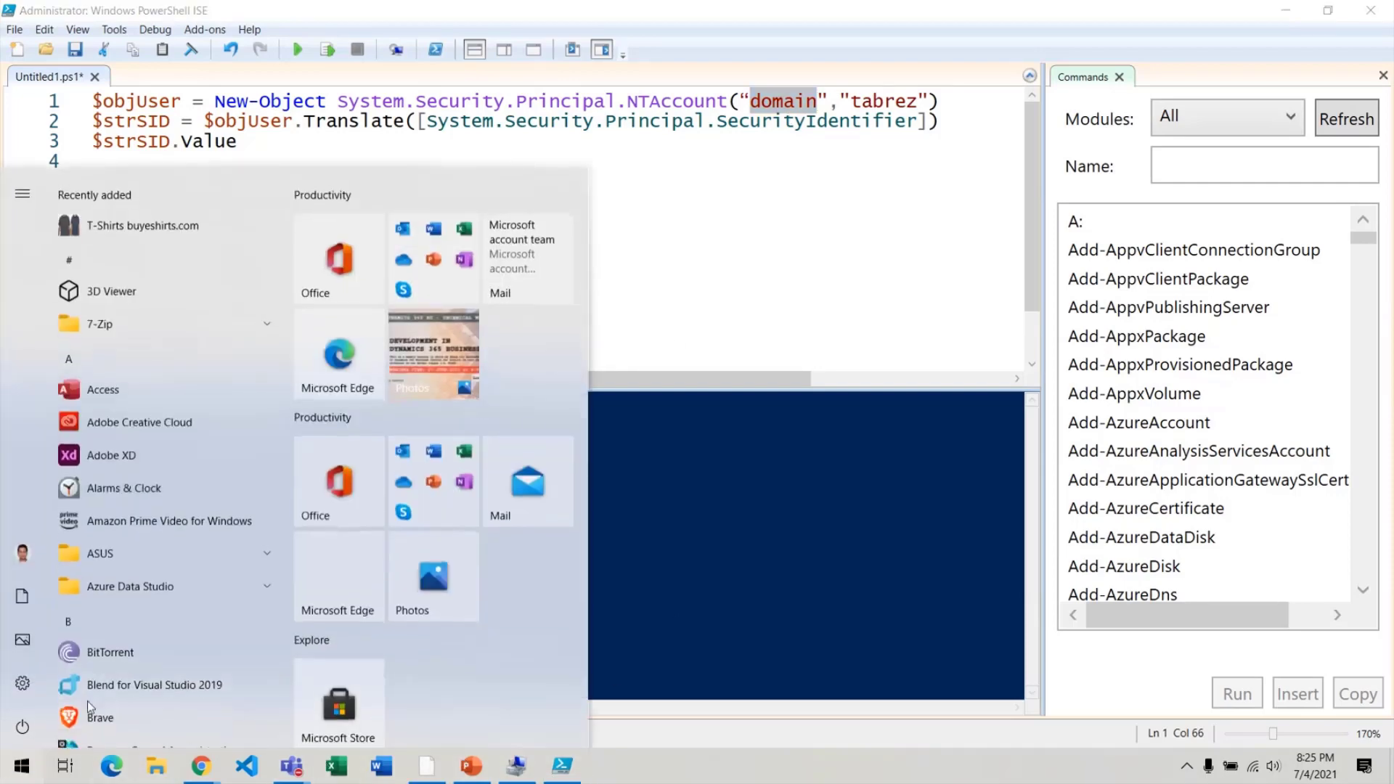
pyautogui.write('this')
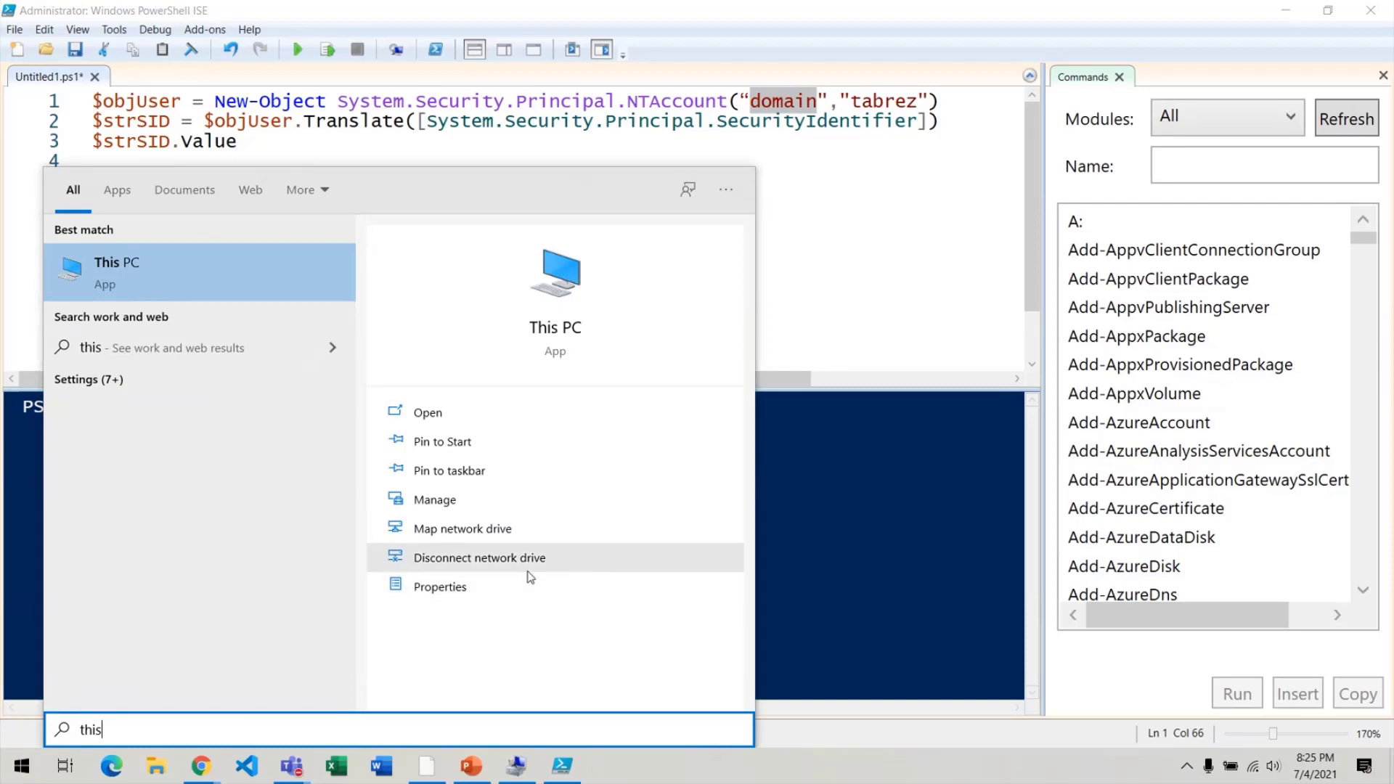
pyautogui.click(479, 585)
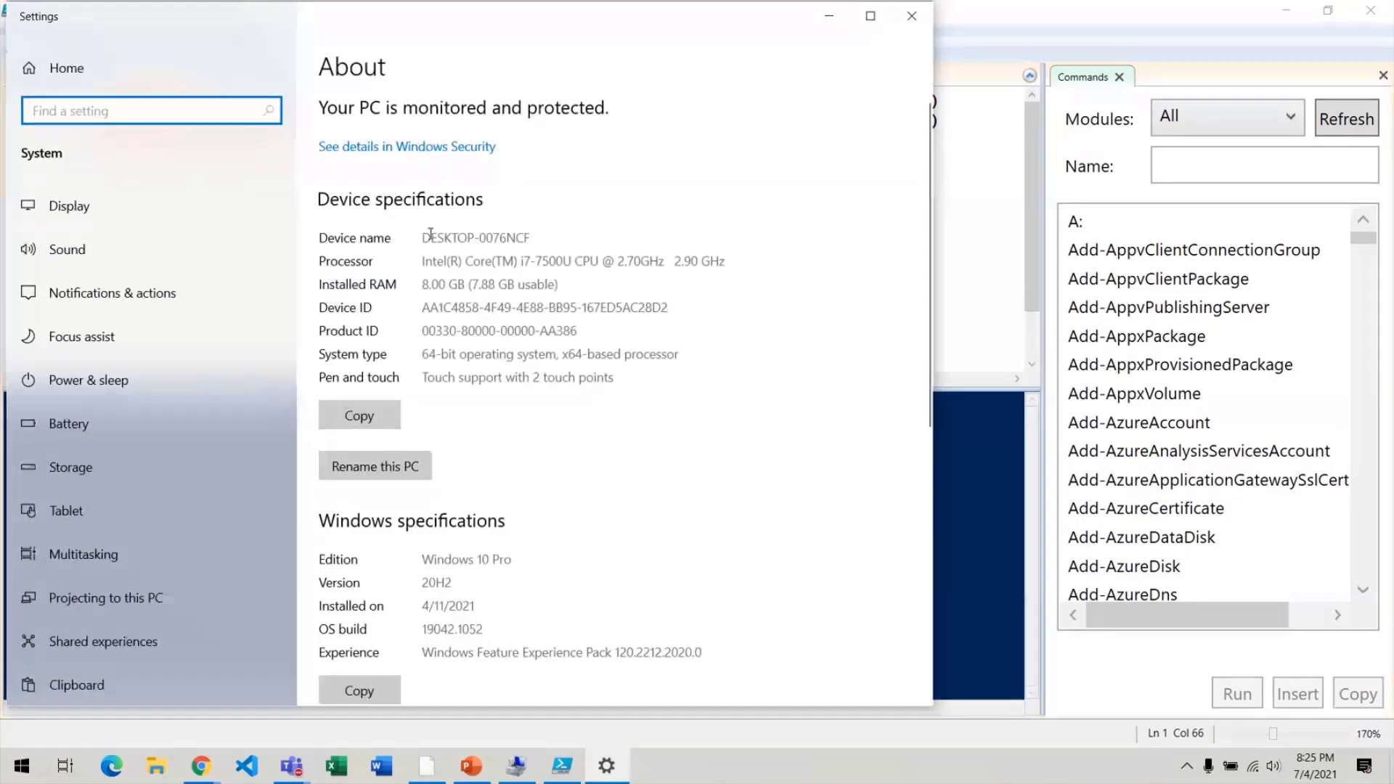
pyautogui.moveTo(422, 239); pyautogui.dragTo(536, 240)
pyautogui.hotkey('ctrl', 'c')
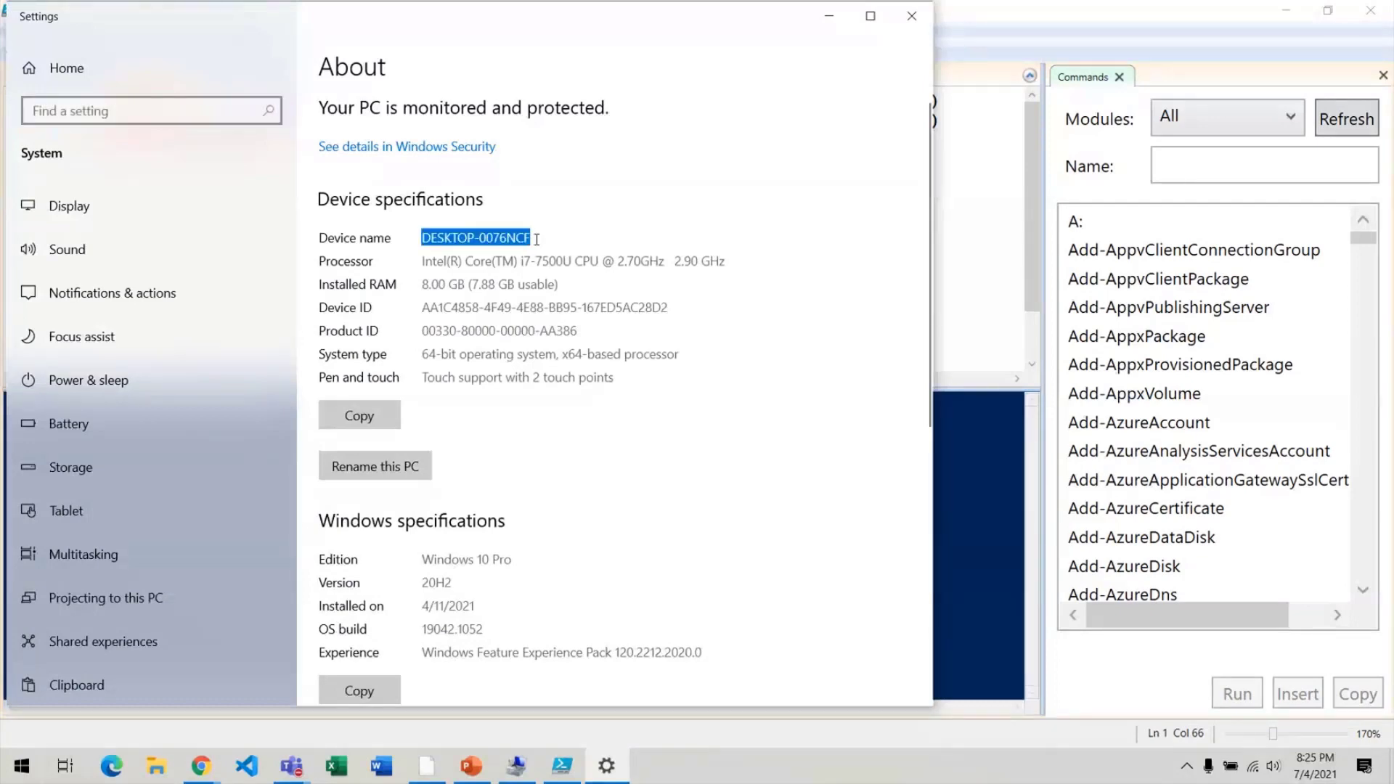
pyautogui.click(913, 15)
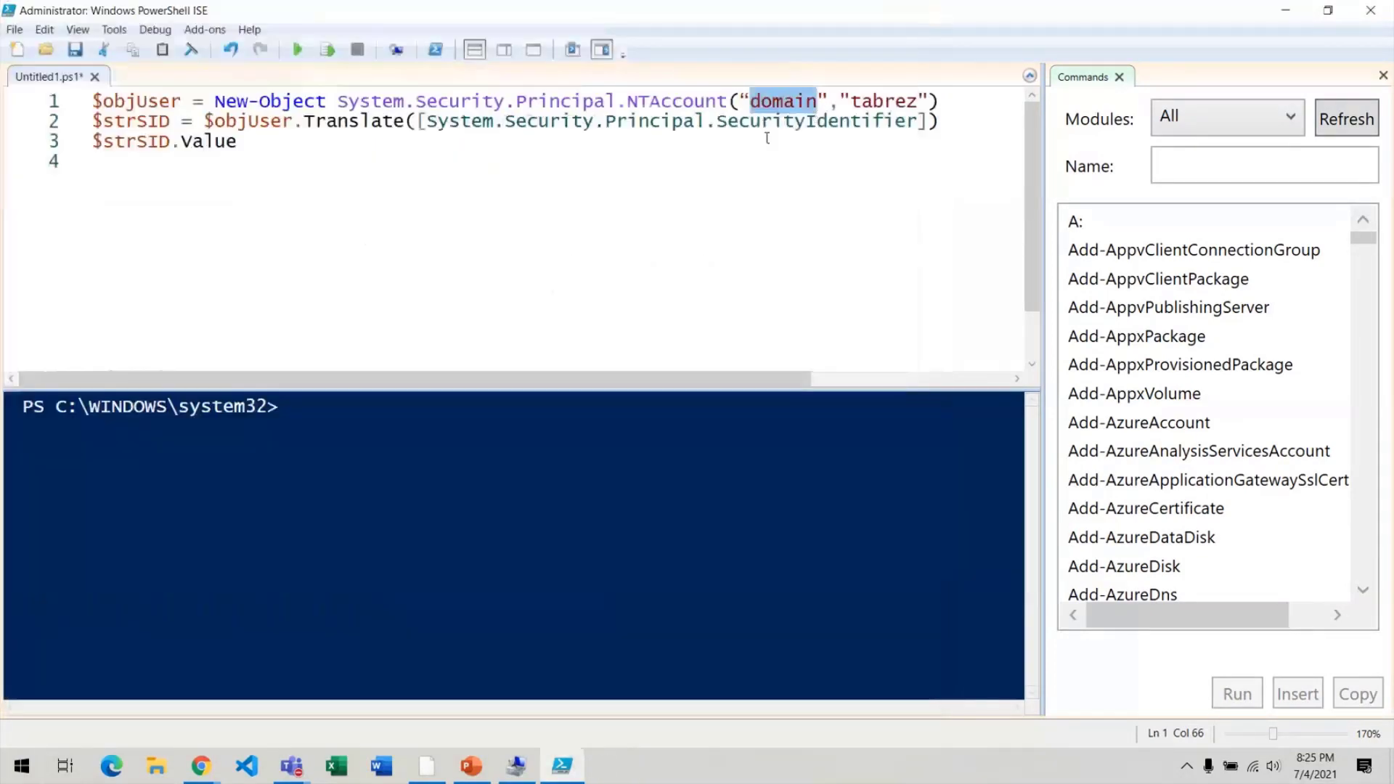
pyautogui.hotkey('ctrl', 'v')
# Widen the script editor and select the account name in the NTAccount line.
pyautogui.moveTo(1049, 166); pyautogui.dragTo(1197, 166)
pyautogui.doubleClick(979, 100)
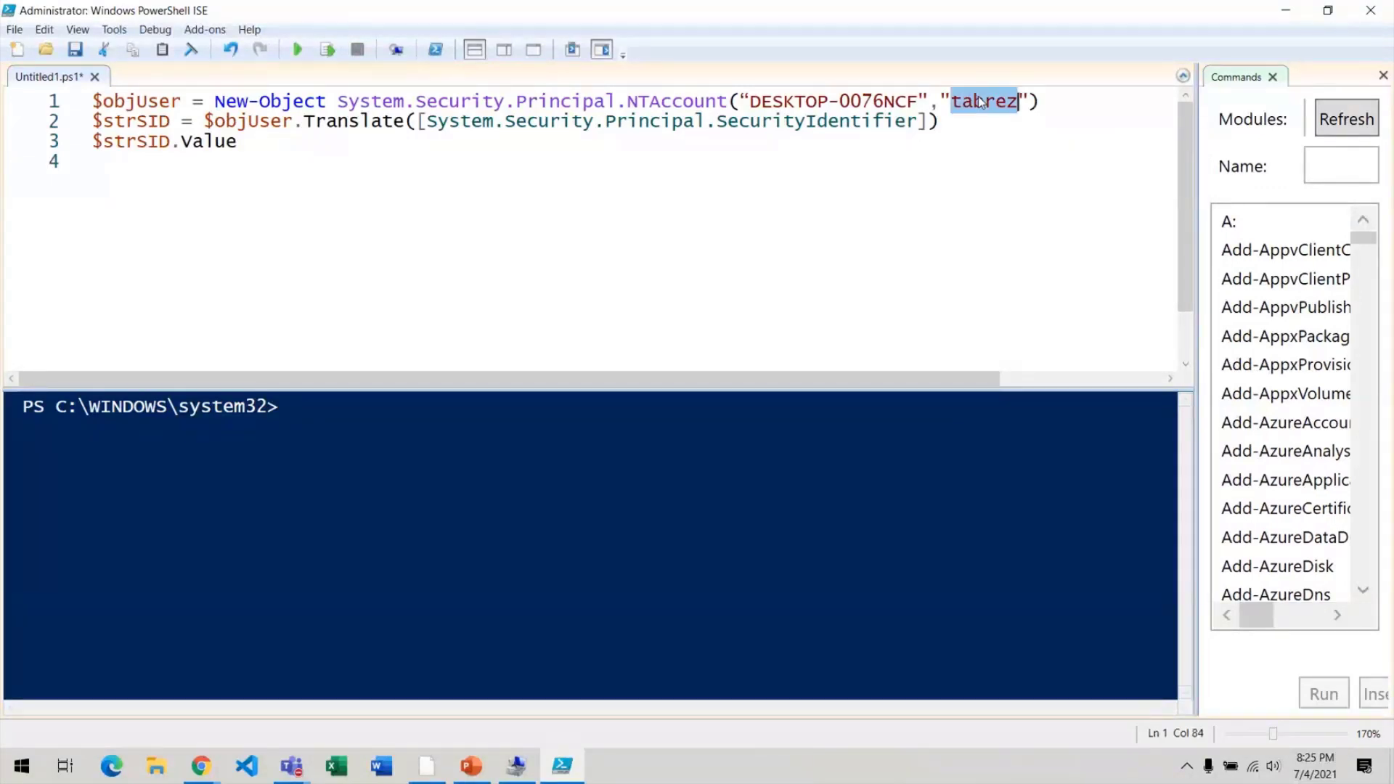
pyautogui.hotkey('alt', 'Tab')
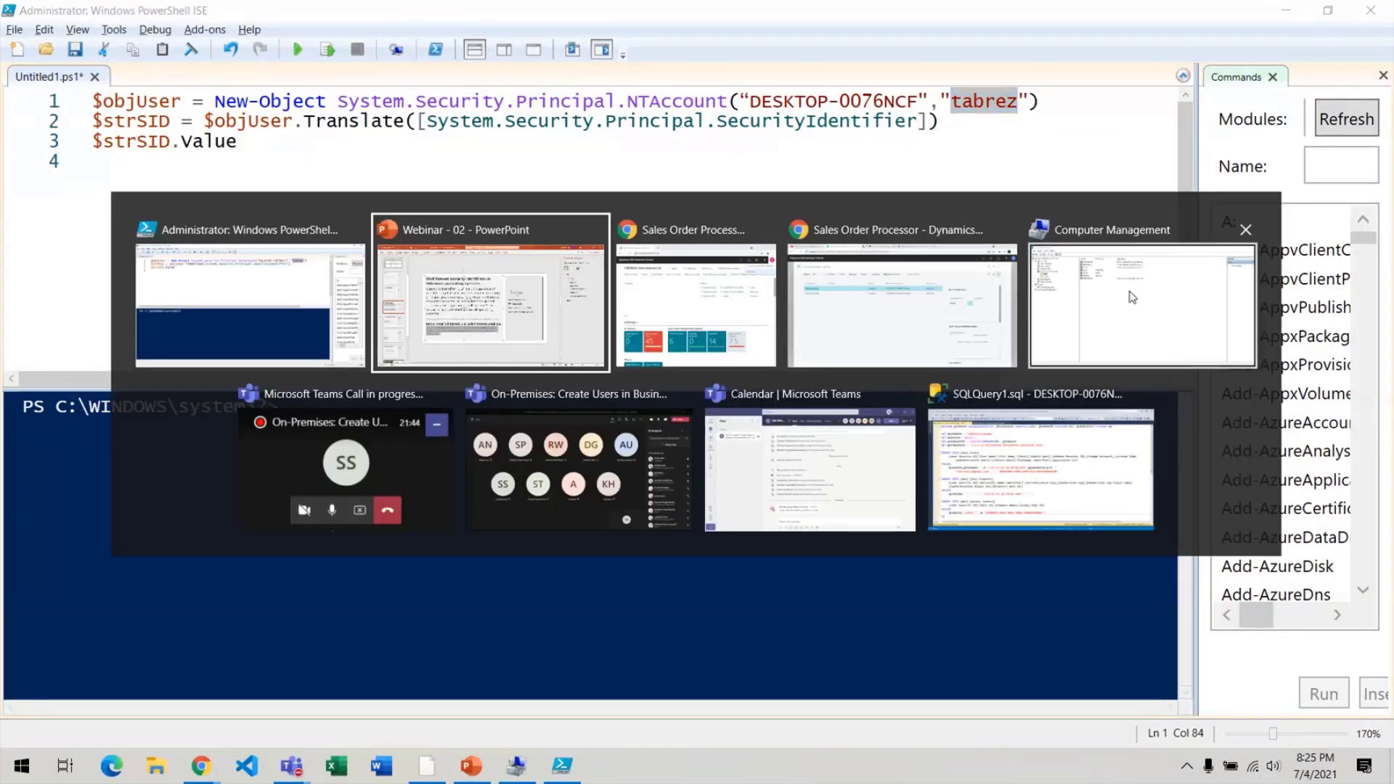
# Copy the testuser name from the local Users list and paste it over the script's account name.
pyautogui.click(1144, 305)
pyautogui.click(339, 190)
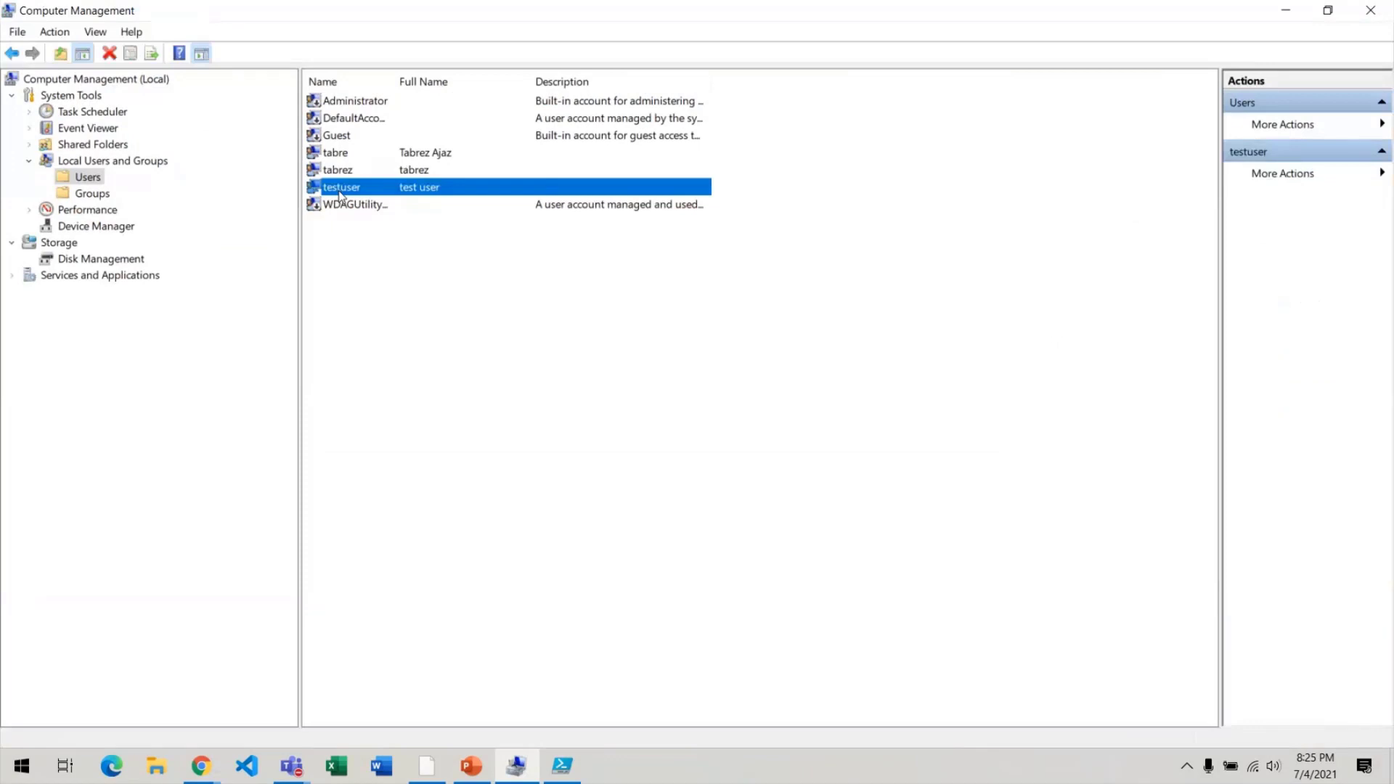
pyautogui.doubleClick(340, 190)
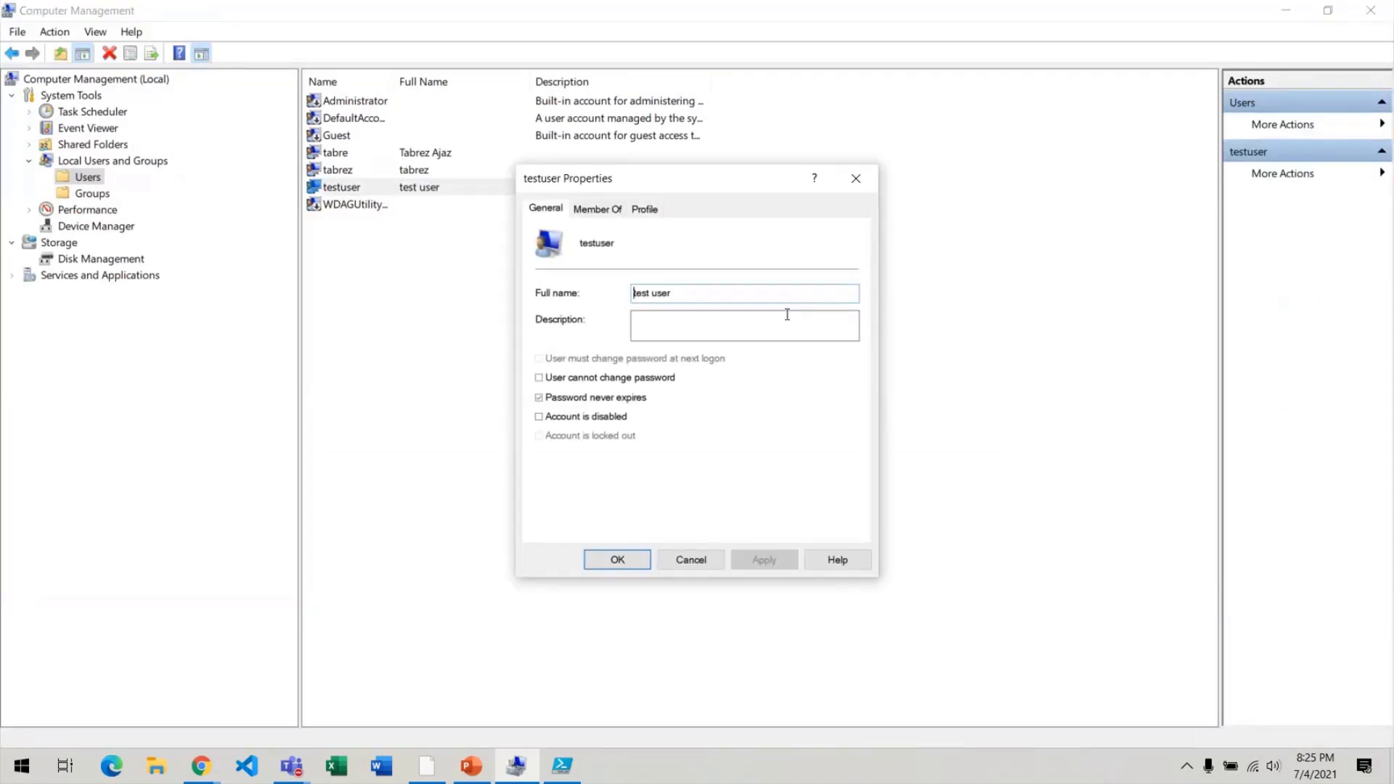
pyautogui.press('Escape')
pyautogui.click(356, 191)
pyautogui.hotkey('ctrl', 'c')
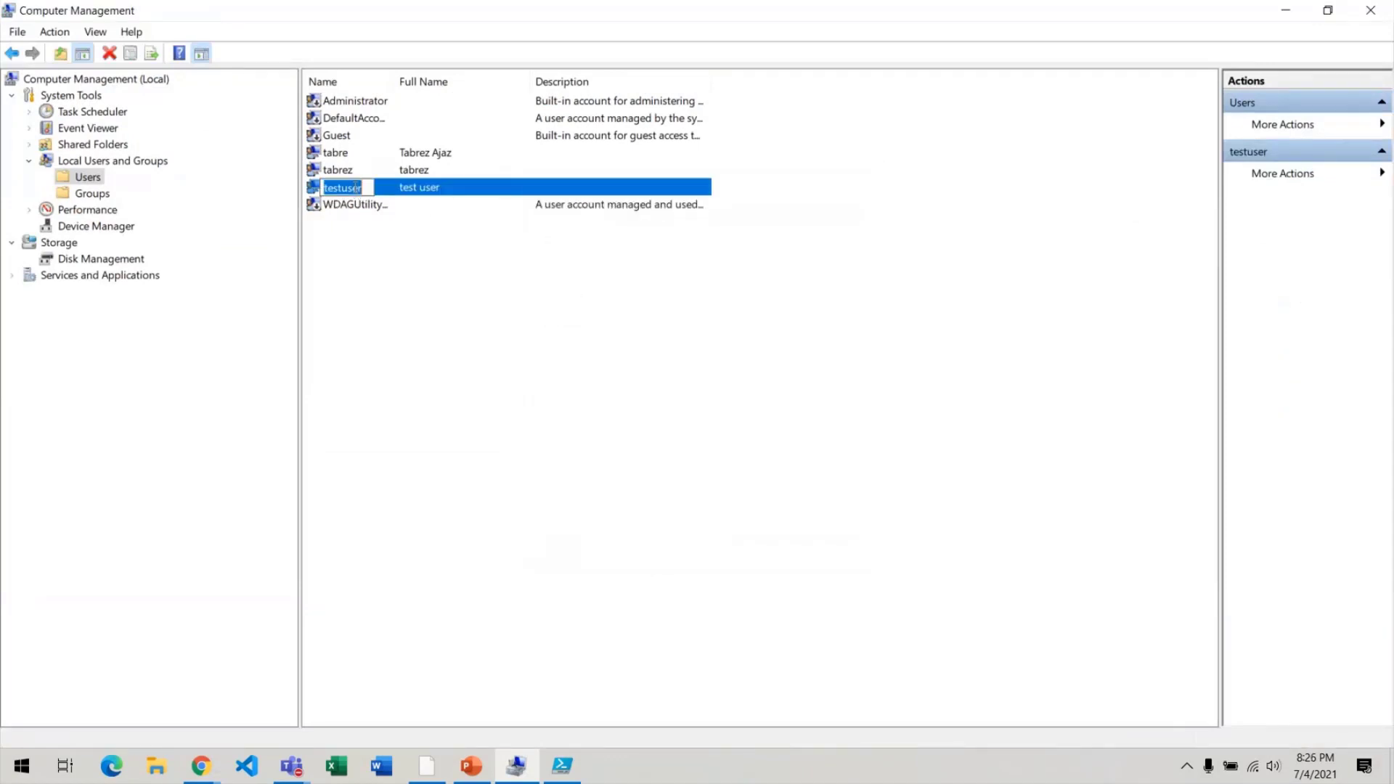
pyautogui.hotkey('alt', 'Tab')
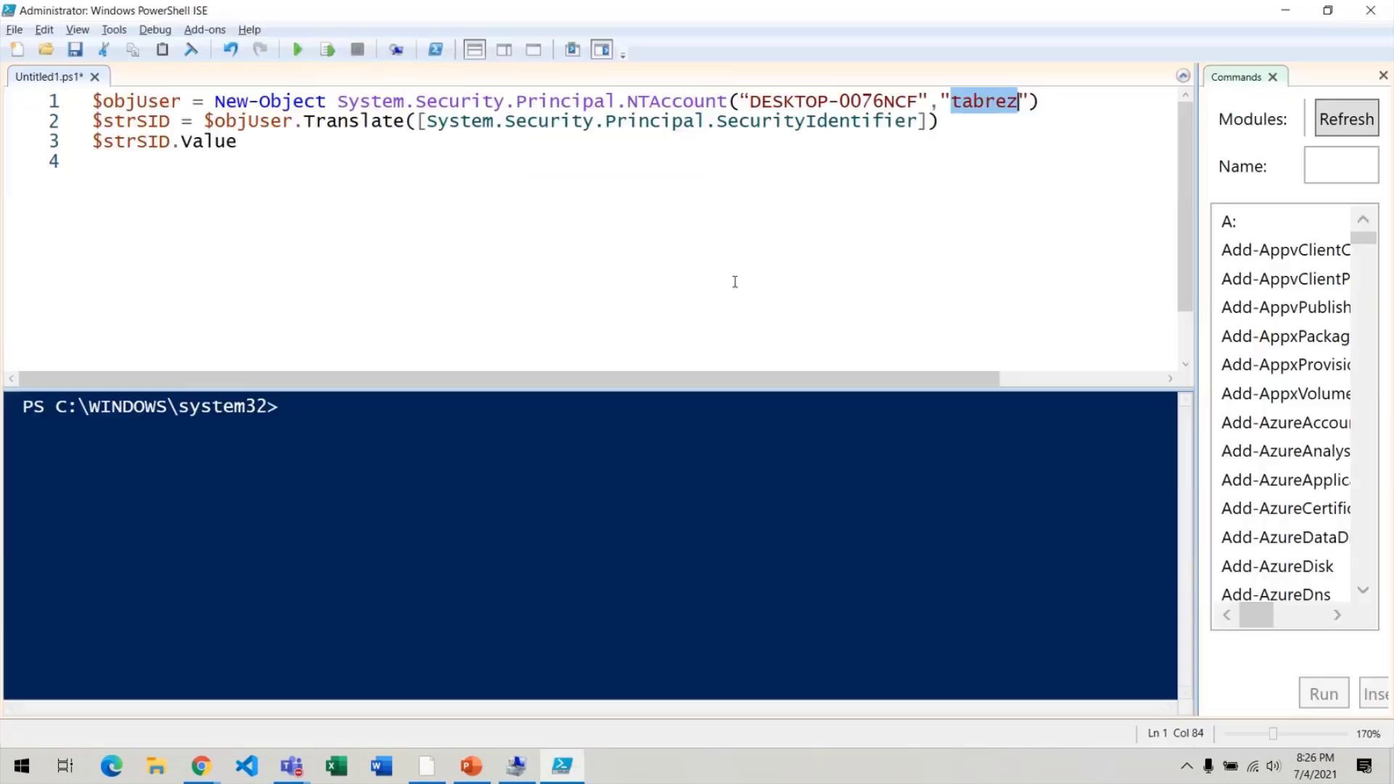
pyautogui.hotkey('ctrl', 'v')
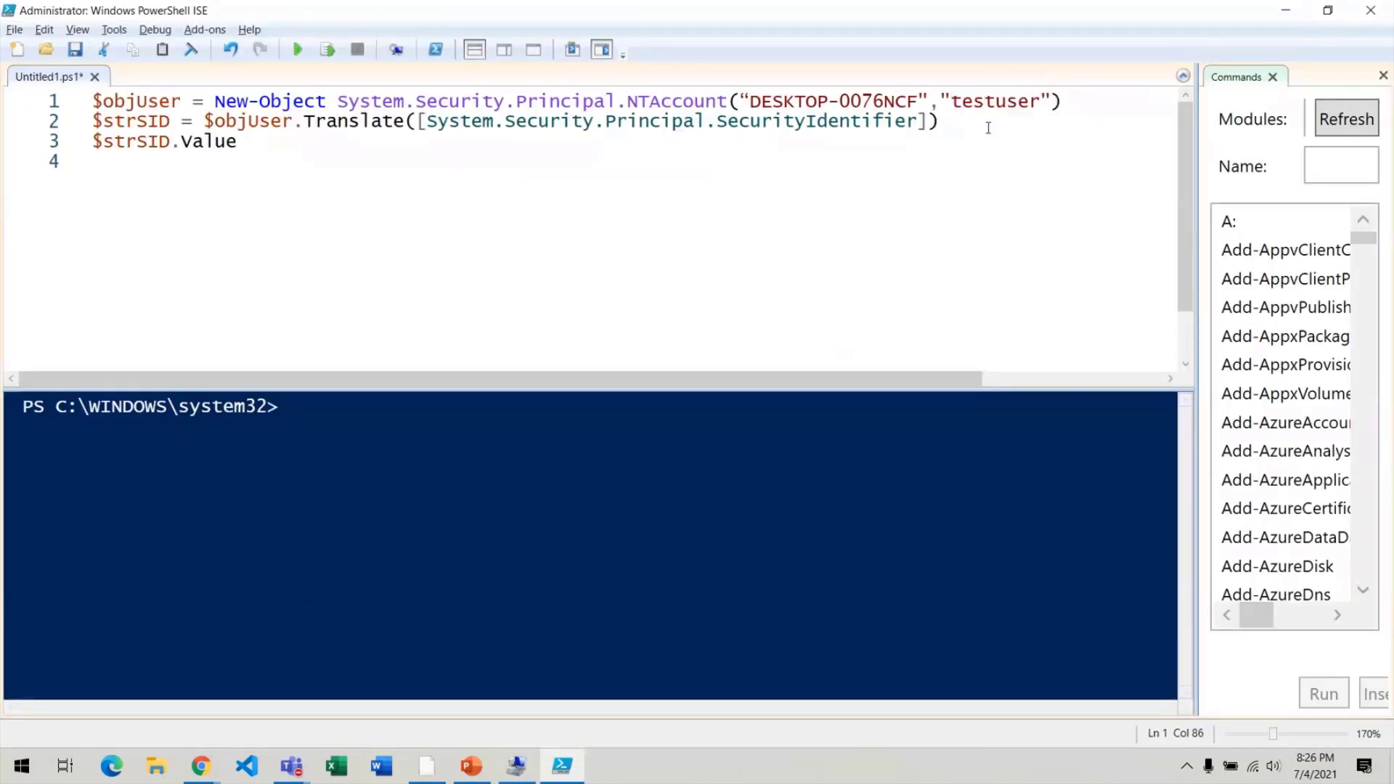
pyautogui.click(956, 130)
# Run the script and paste testuser's returned SID onto a new line 6.
pyautogui.click(300, 49)
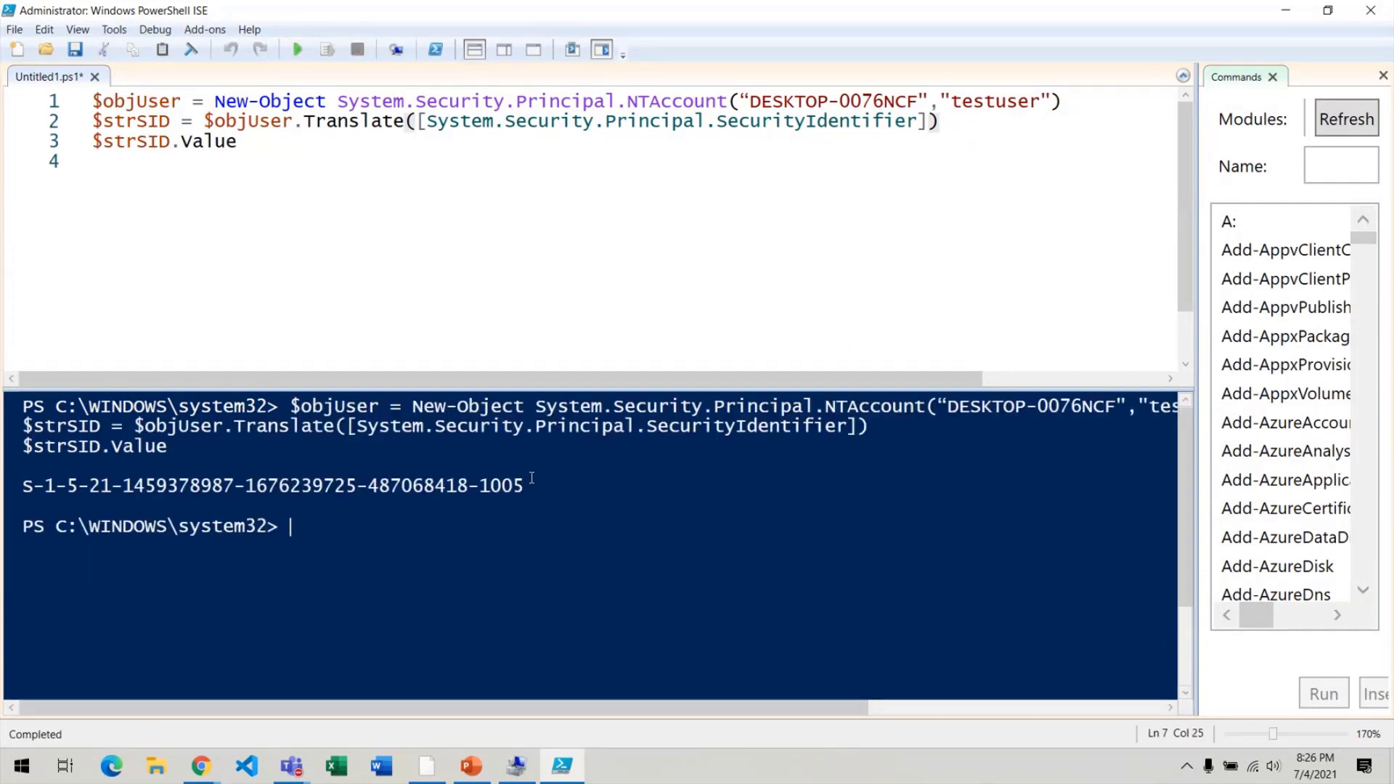
pyautogui.click(526, 487)
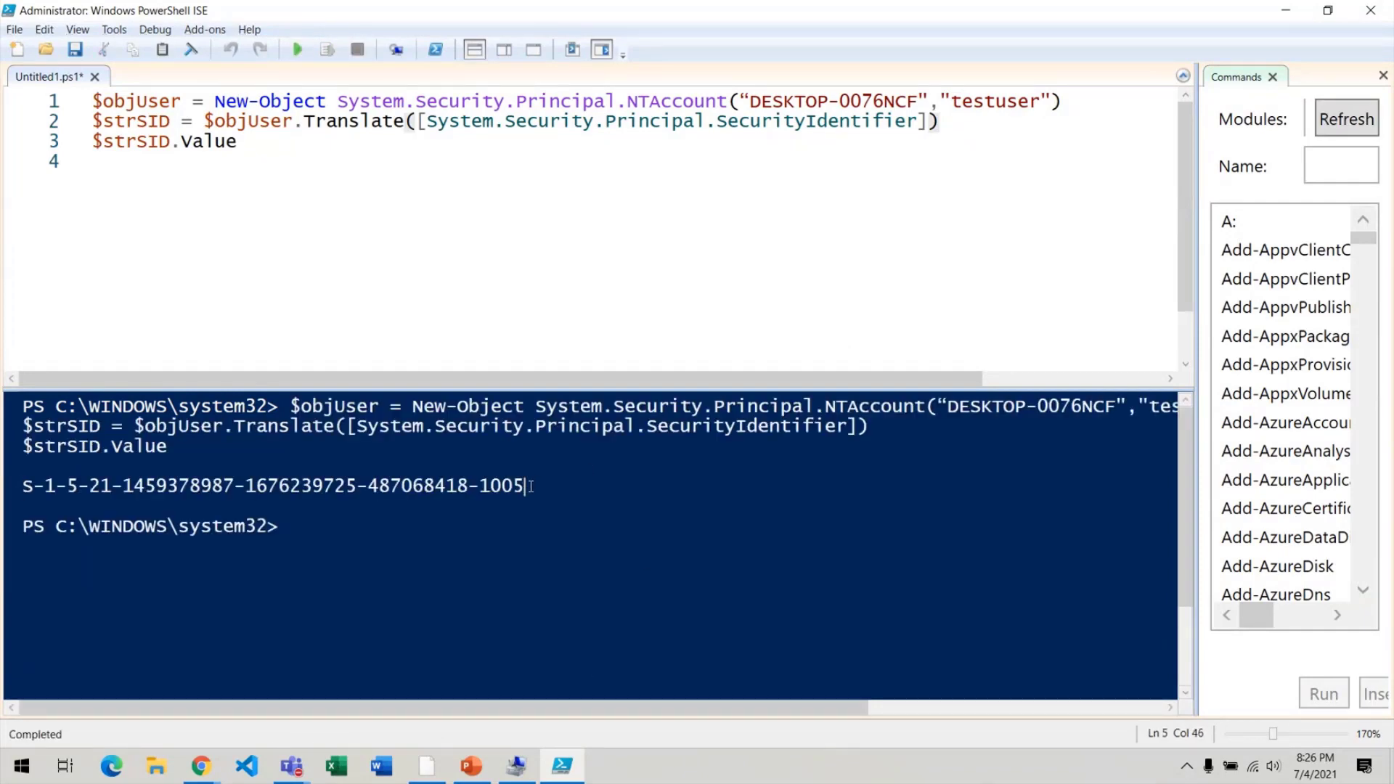
pyautogui.keyDown('shift'); pyautogui.click(24, 485); pyautogui.keyUp('shift')
pyautogui.hotkey('ctrl', 'c')
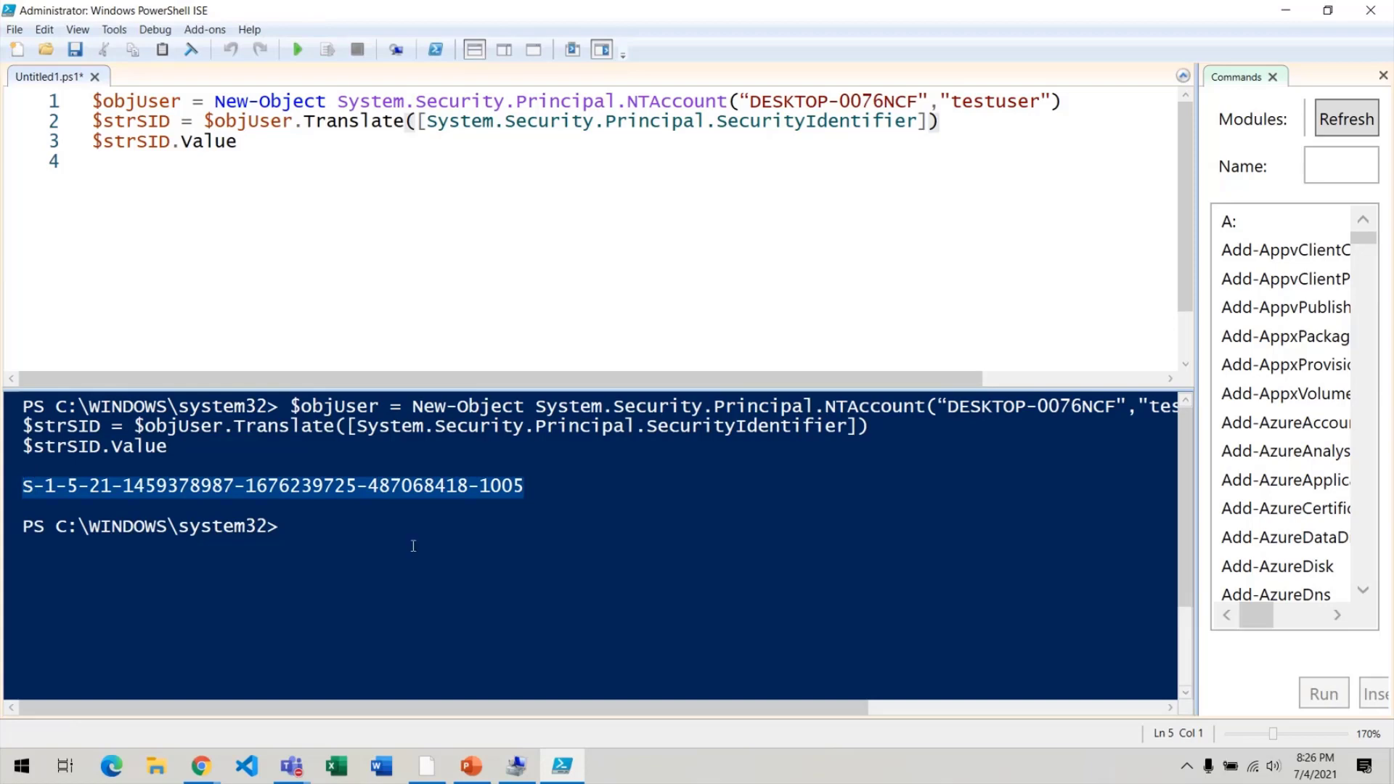
pyautogui.click(671, 231)
pyautogui.press('Return')
pyautogui.press('Return')
pyautogui.hotkey('ctrl', 'v')
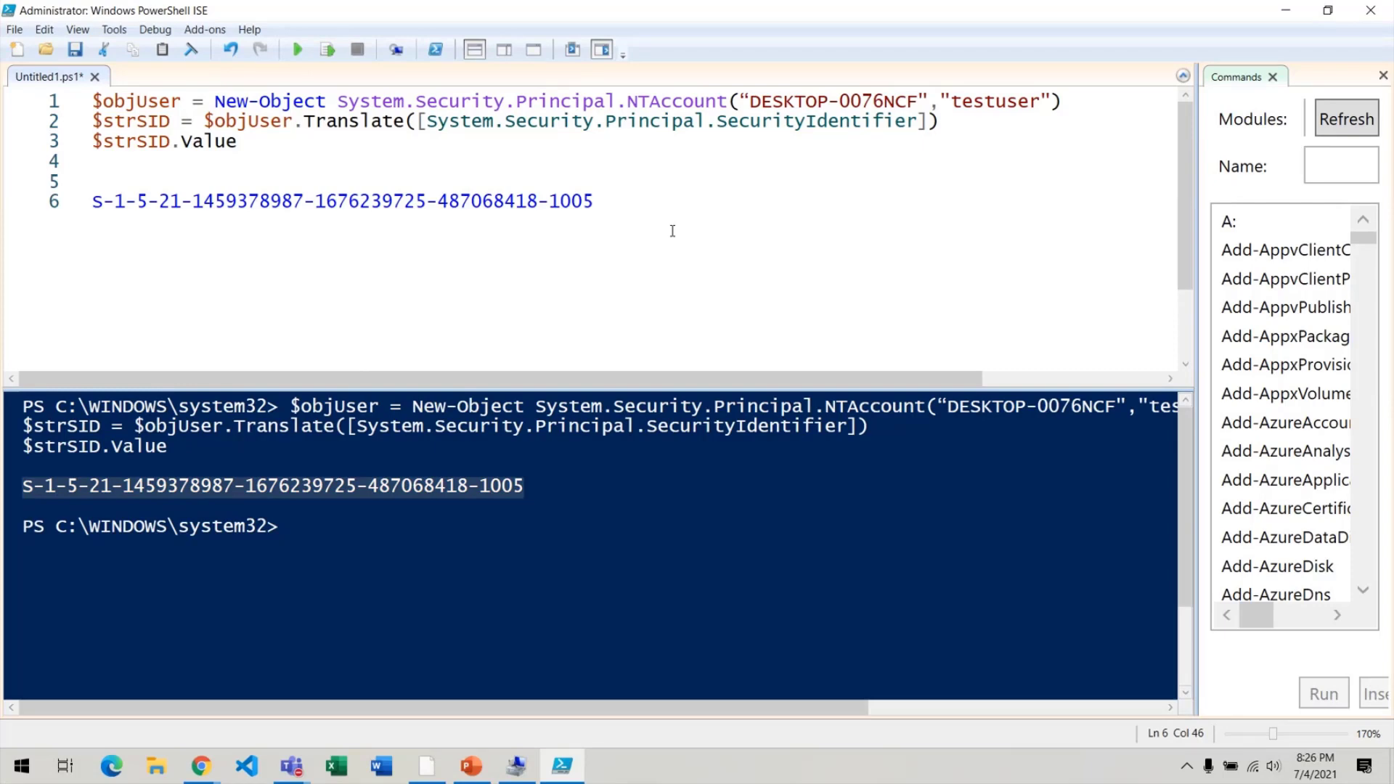
pyautogui.hotkey('alt', 'Tab')
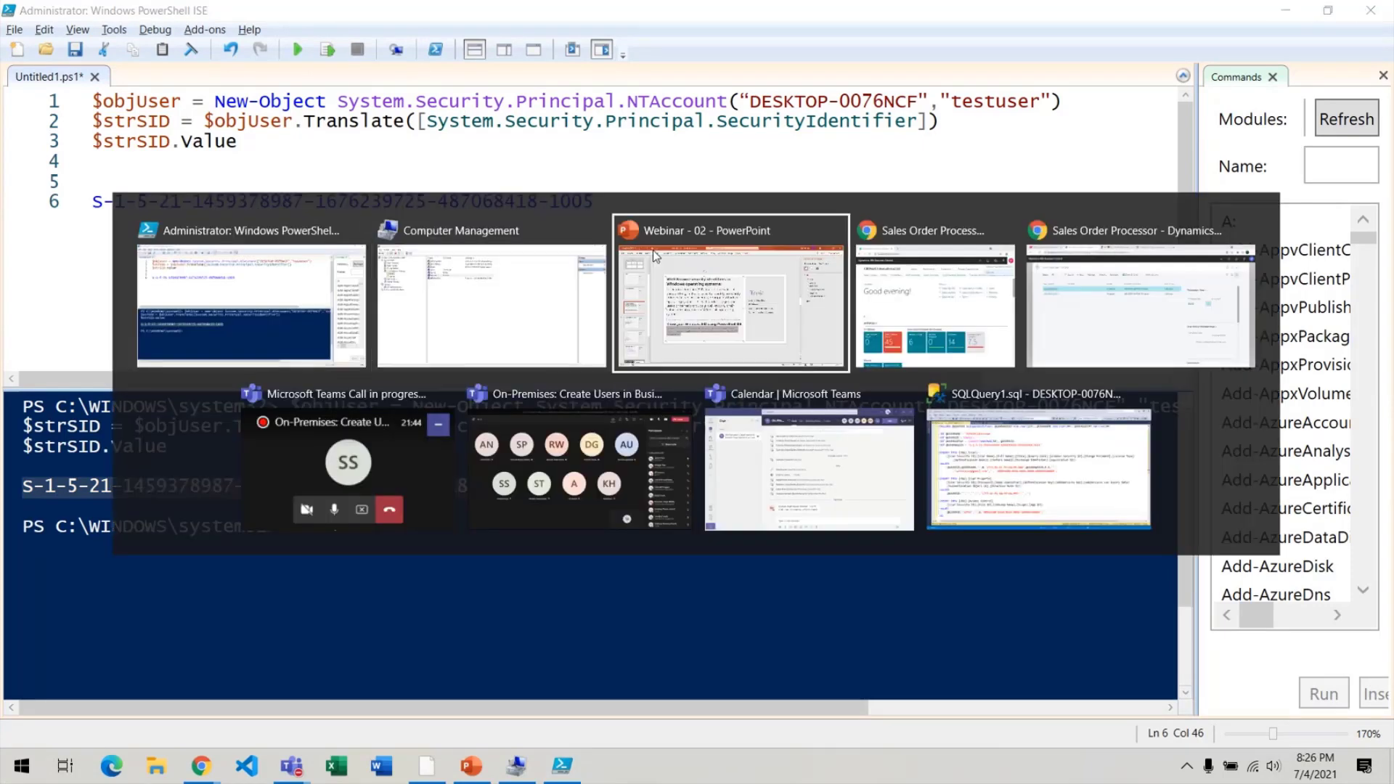
# Show Demo Database BC (18-0) under Databases, then search Windows for 'bus'.
pyautogui.press('Tab')
pyautogui.press('Tab')
pyautogui.press('Tab')
pyautogui.press('Tab')
pyautogui.press('Tab')
pyautogui.press('Tab')
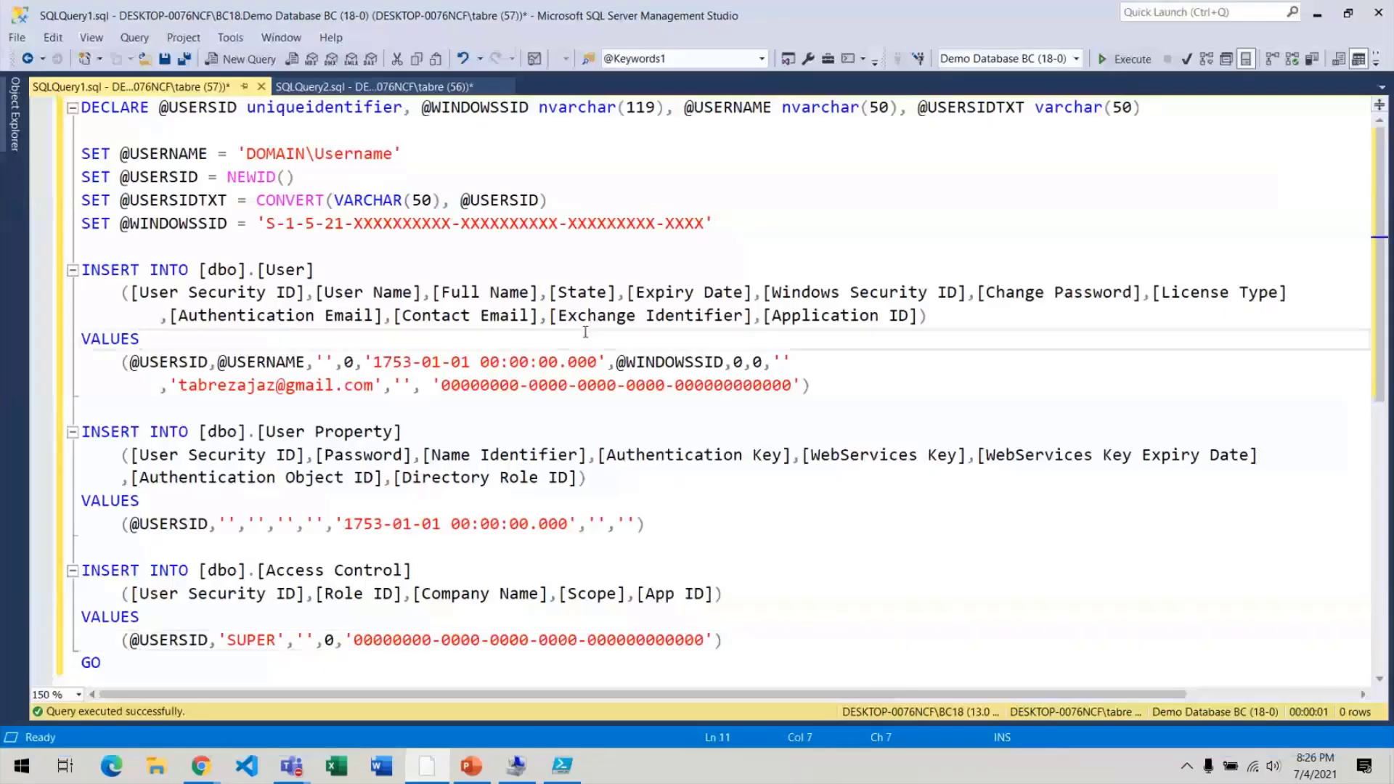
pyautogui.click(20, 111)
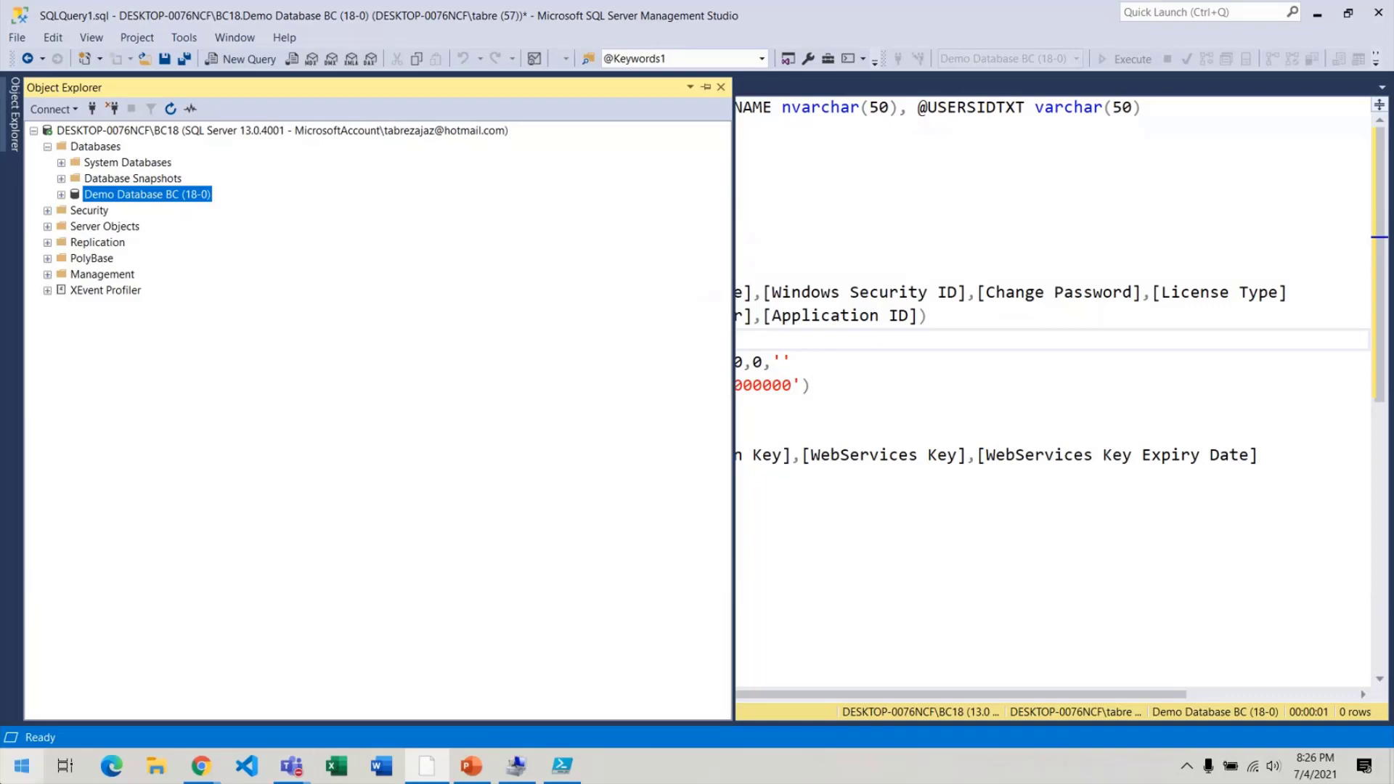
pyautogui.click(21, 766)
pyautogui.write('bus')
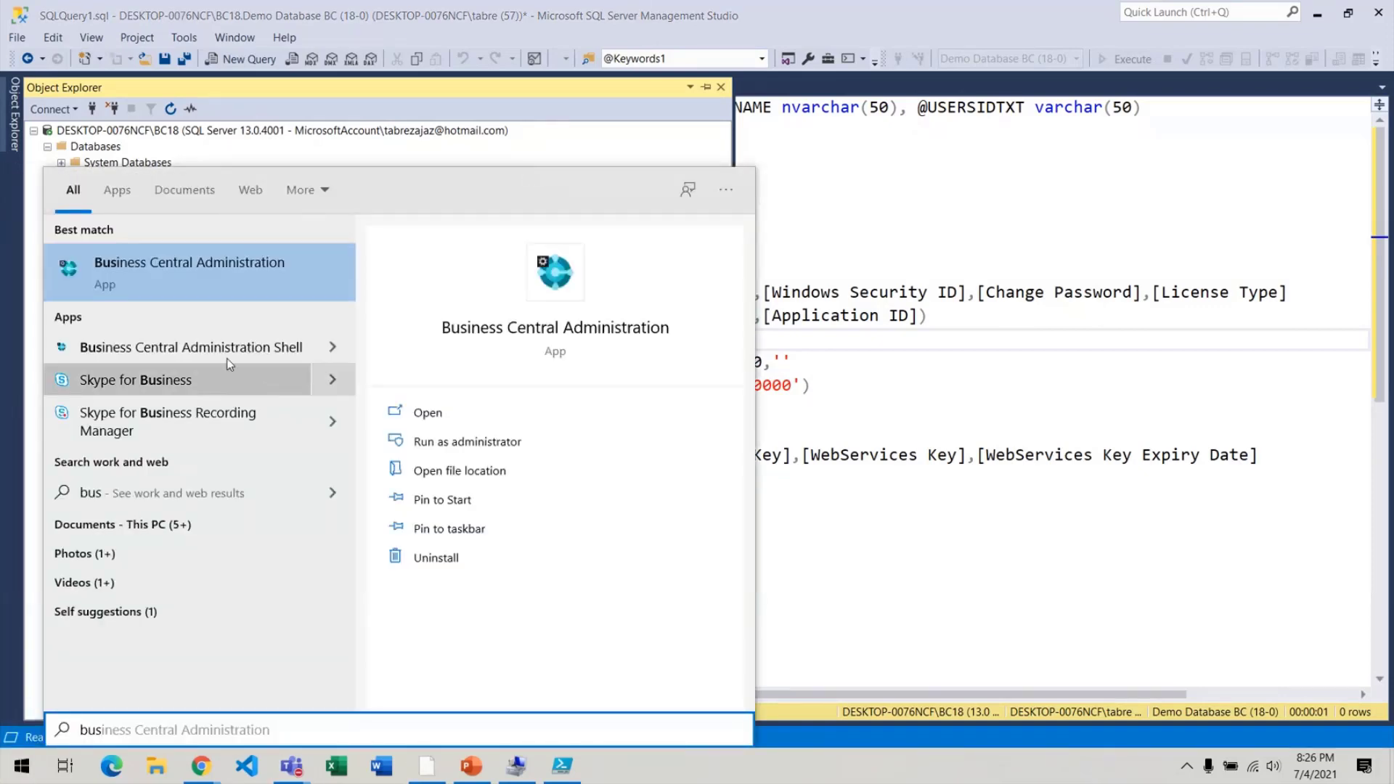
# Launch Business Central Administration and expand BC180's Database section, showing Demo Database BC (18-0).
pyautogui.click(262, 266)
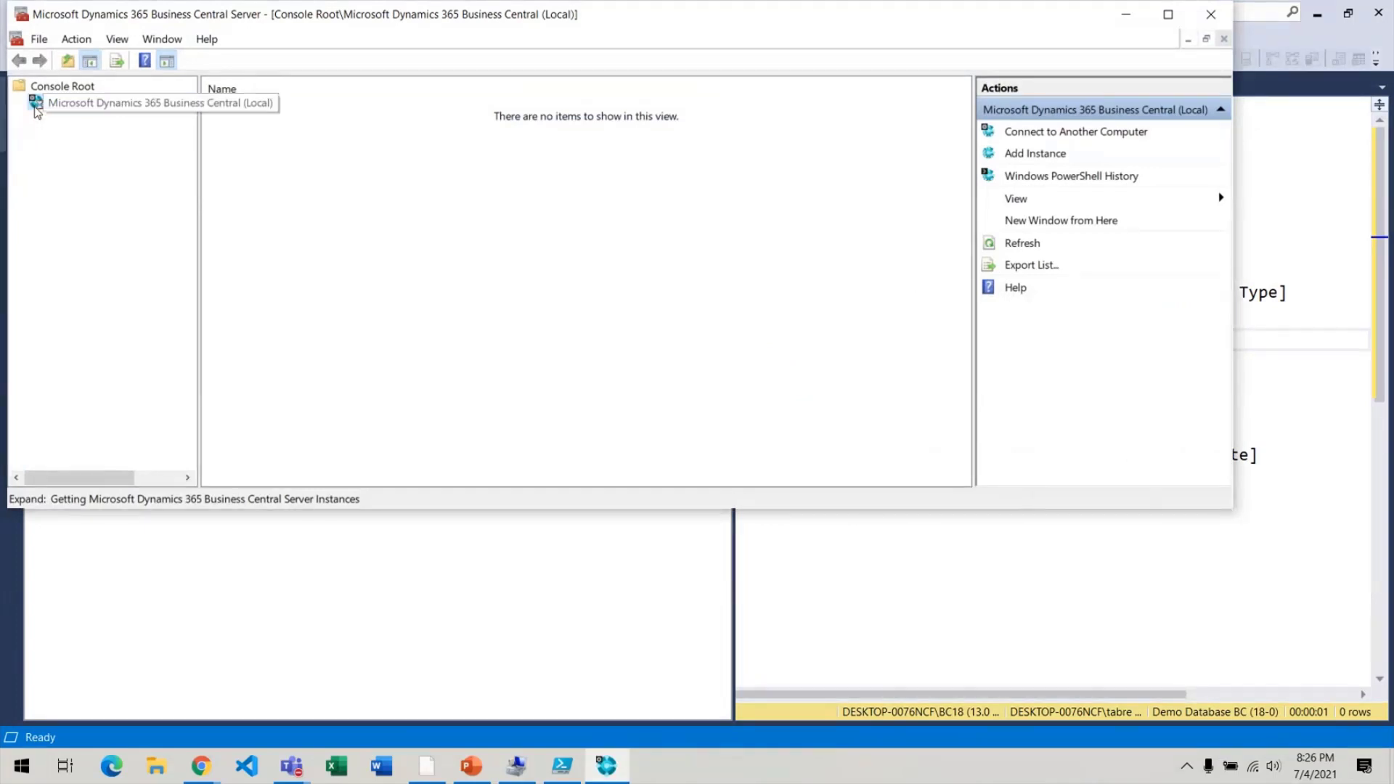
pyautogui.click(35, 108)
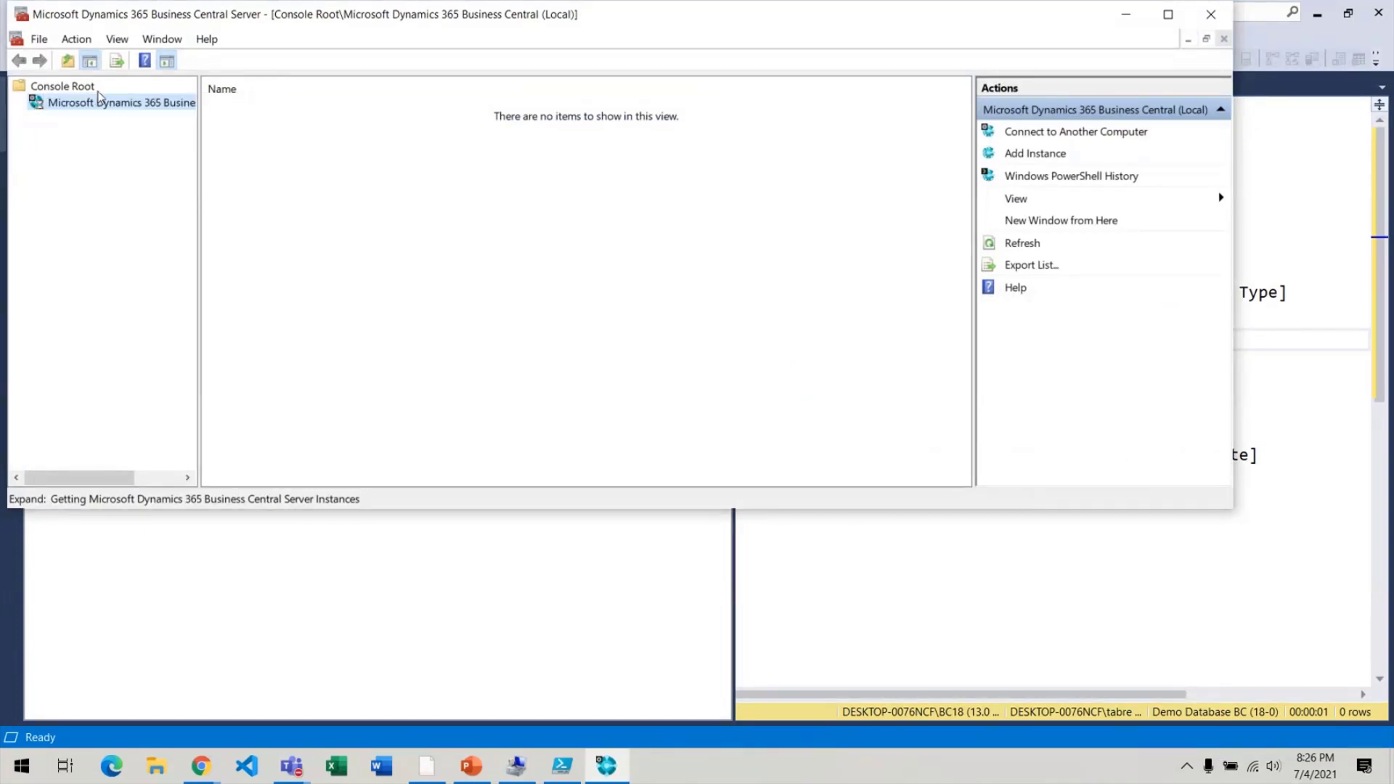
pyautogui.doubleClick(181, 24)
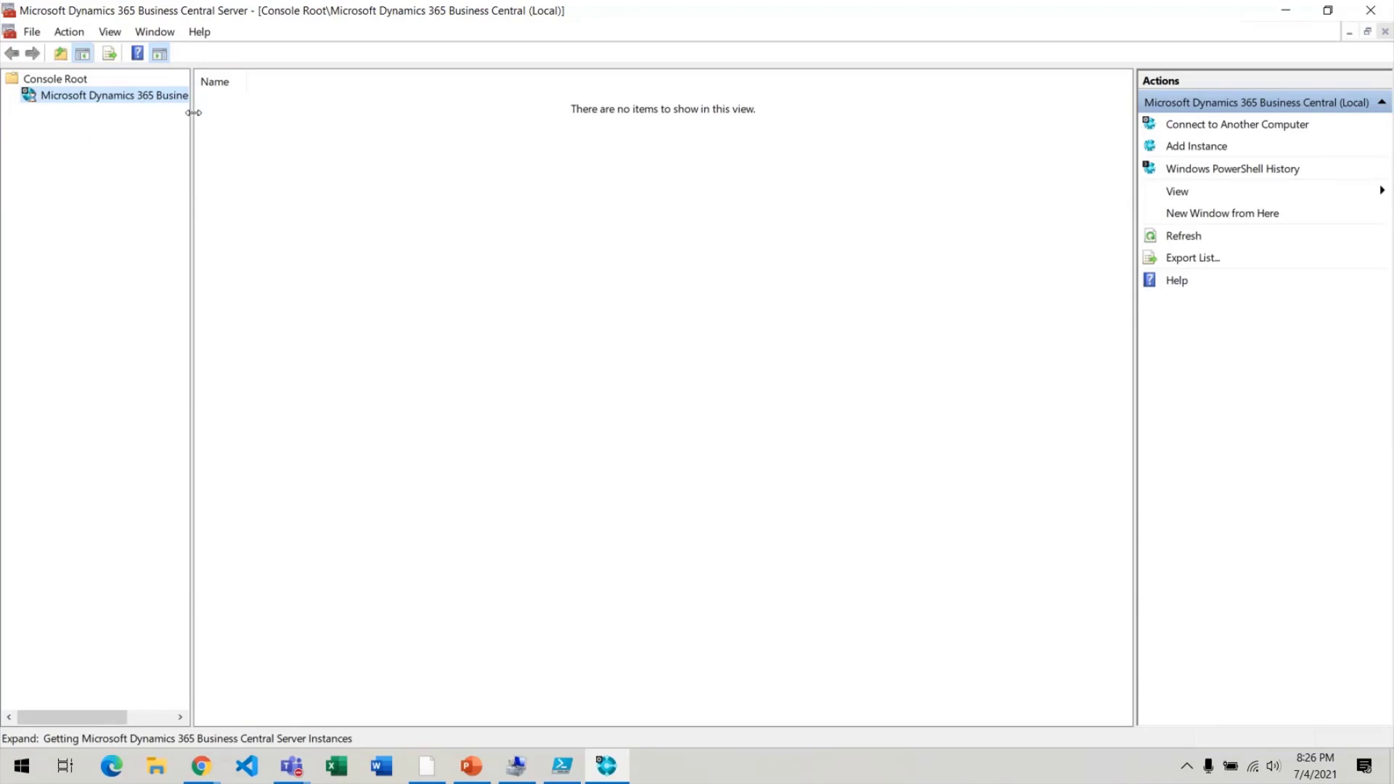
pyautogui.moveTo(193, 113); pyautogui.dragTo(377, 117)
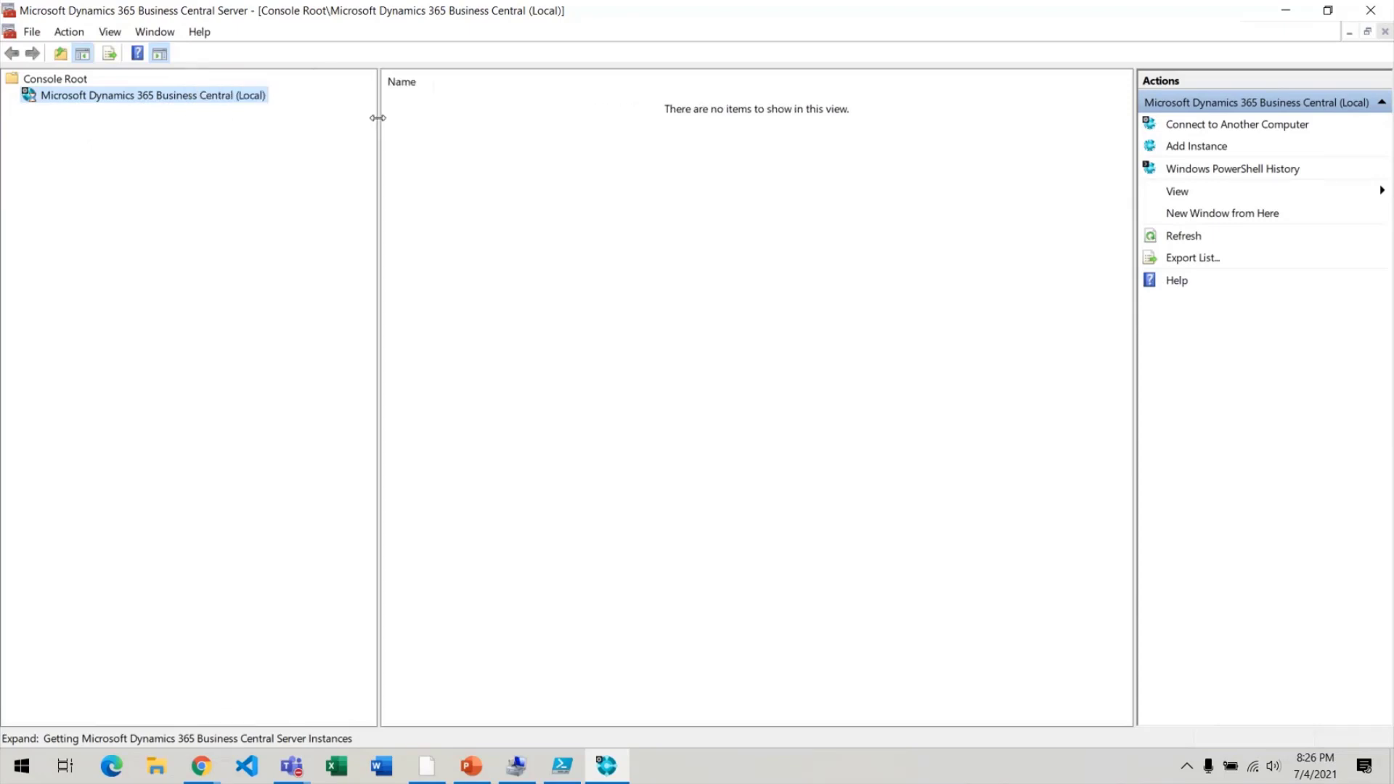
pyautogui.click(11, 95)
pyautogui.click(73, 114)
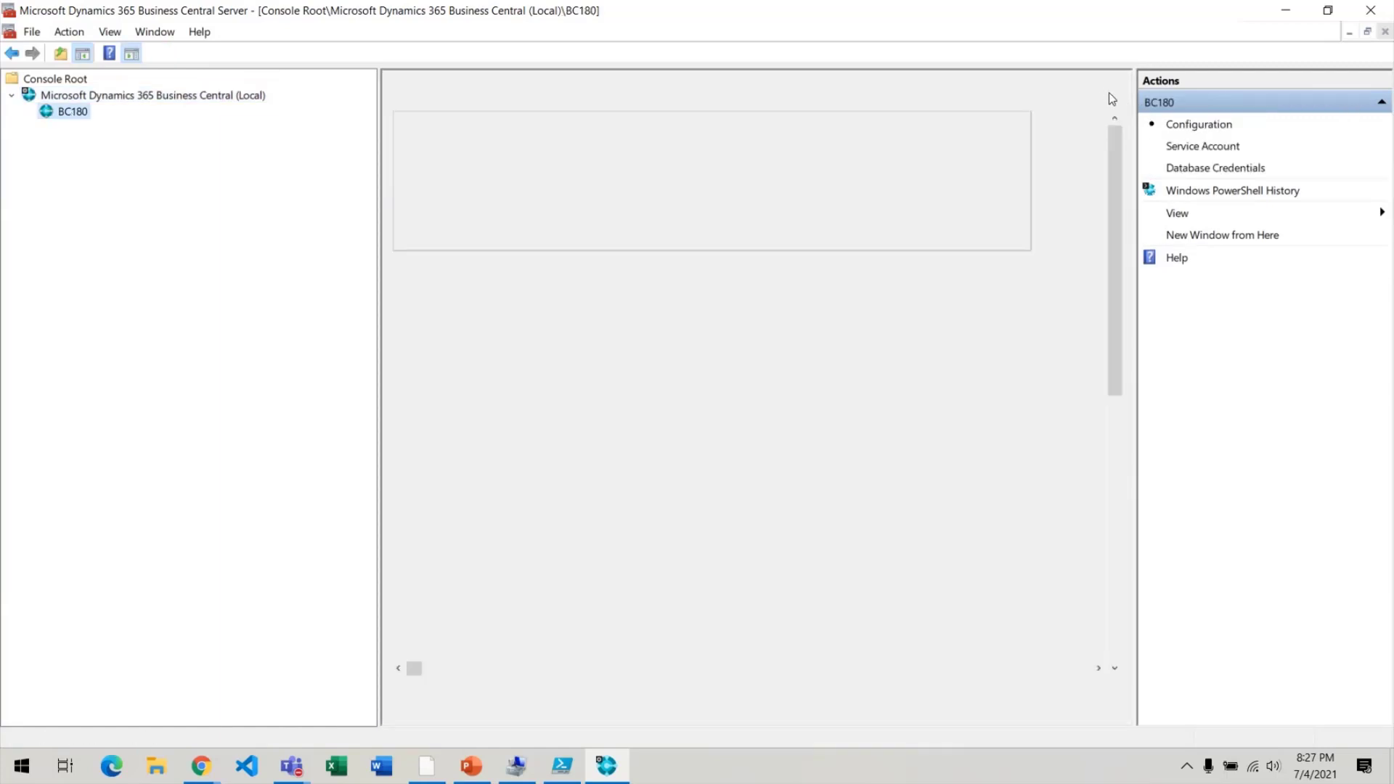
pyautogui.click(1095, 121)
pyautogui.click(1095, 146)
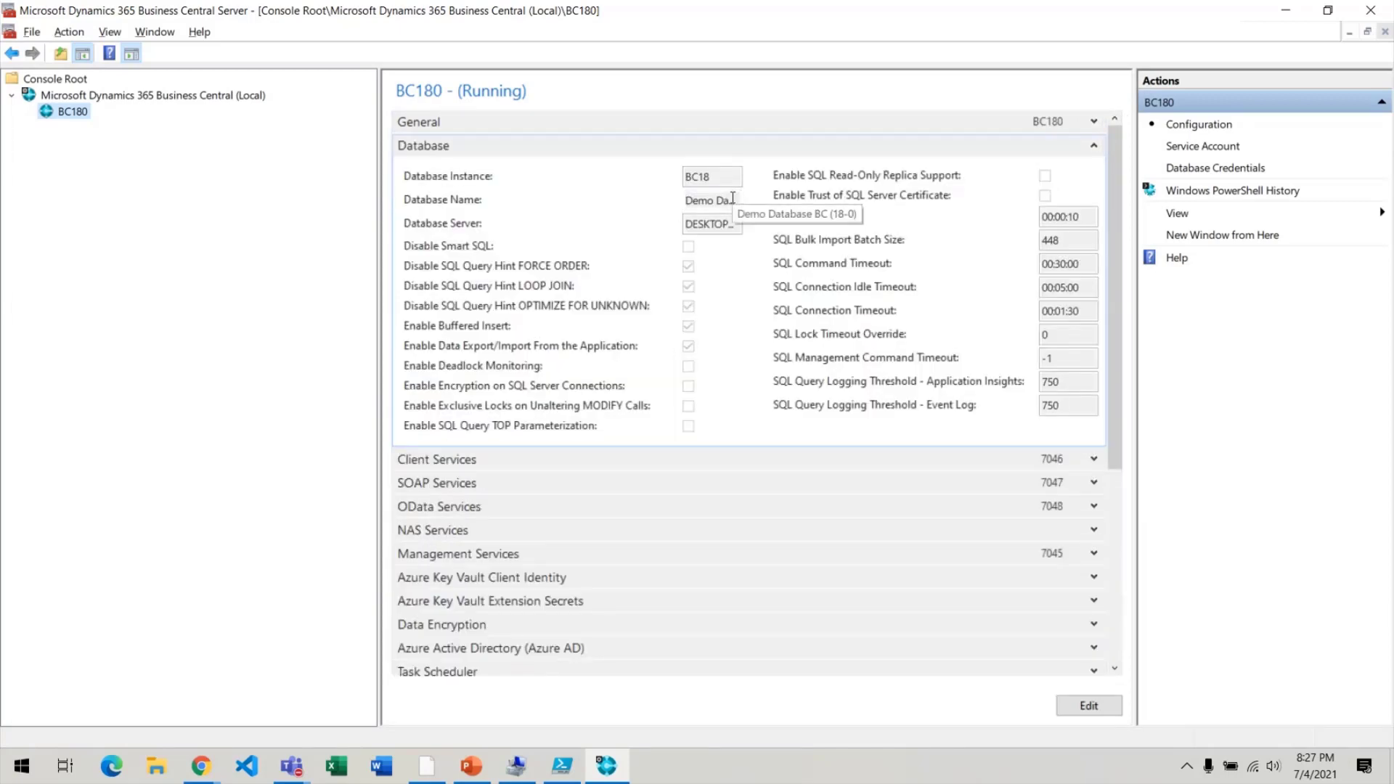
pyautogui.hotkey('alt', 'Tab')
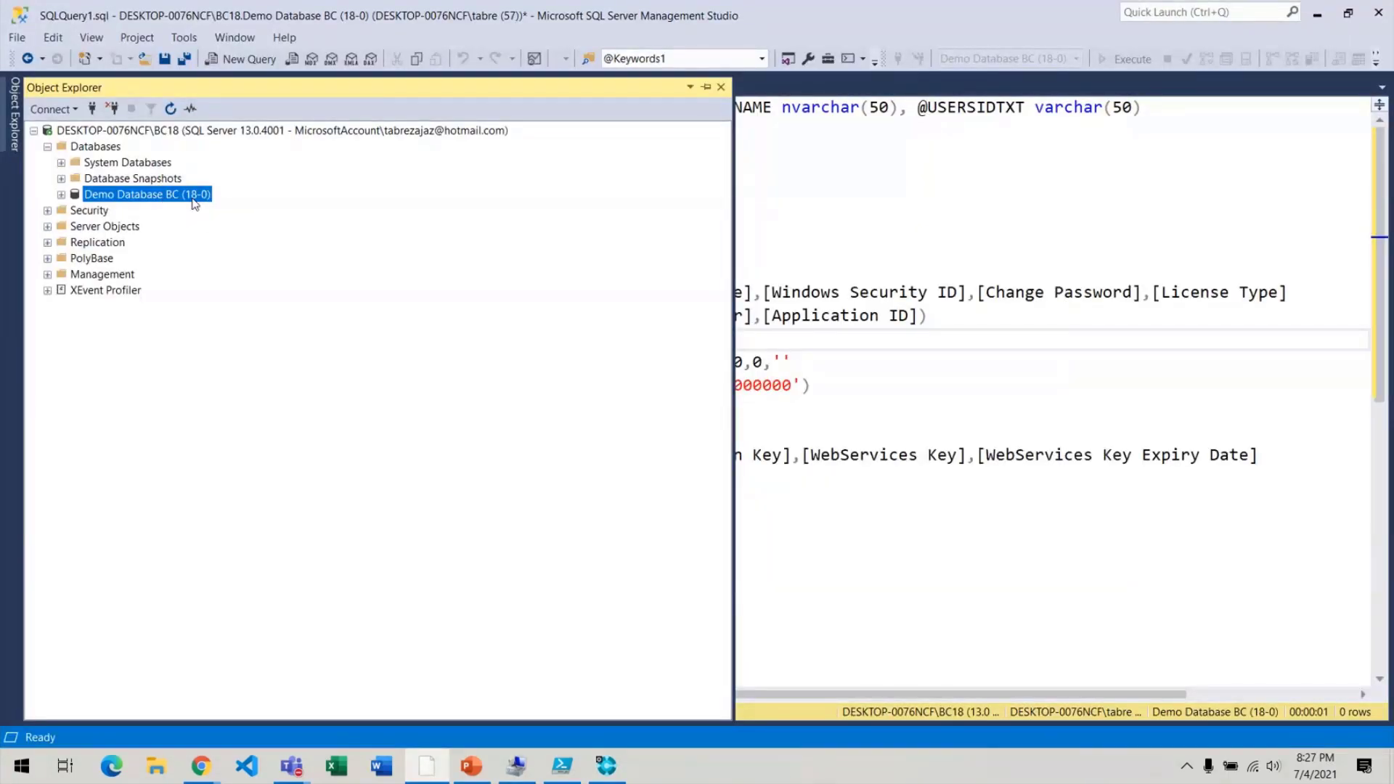
# Bring up the context actions for Demo Database BC (18-0), then dismiss them.
pyautogui.click(1050, 203)
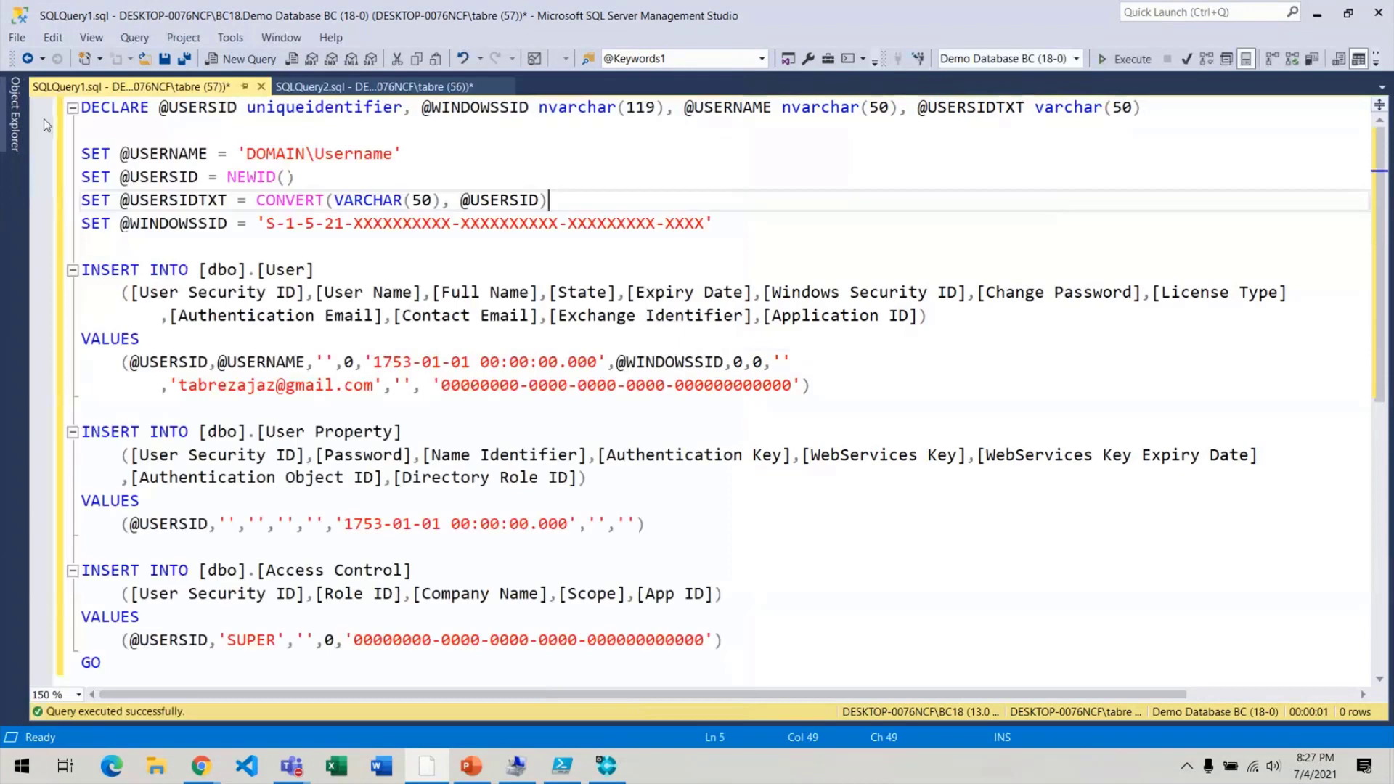
pyautogui.moveTo(16, 123)
pyautogui.rightClick(190, 201)
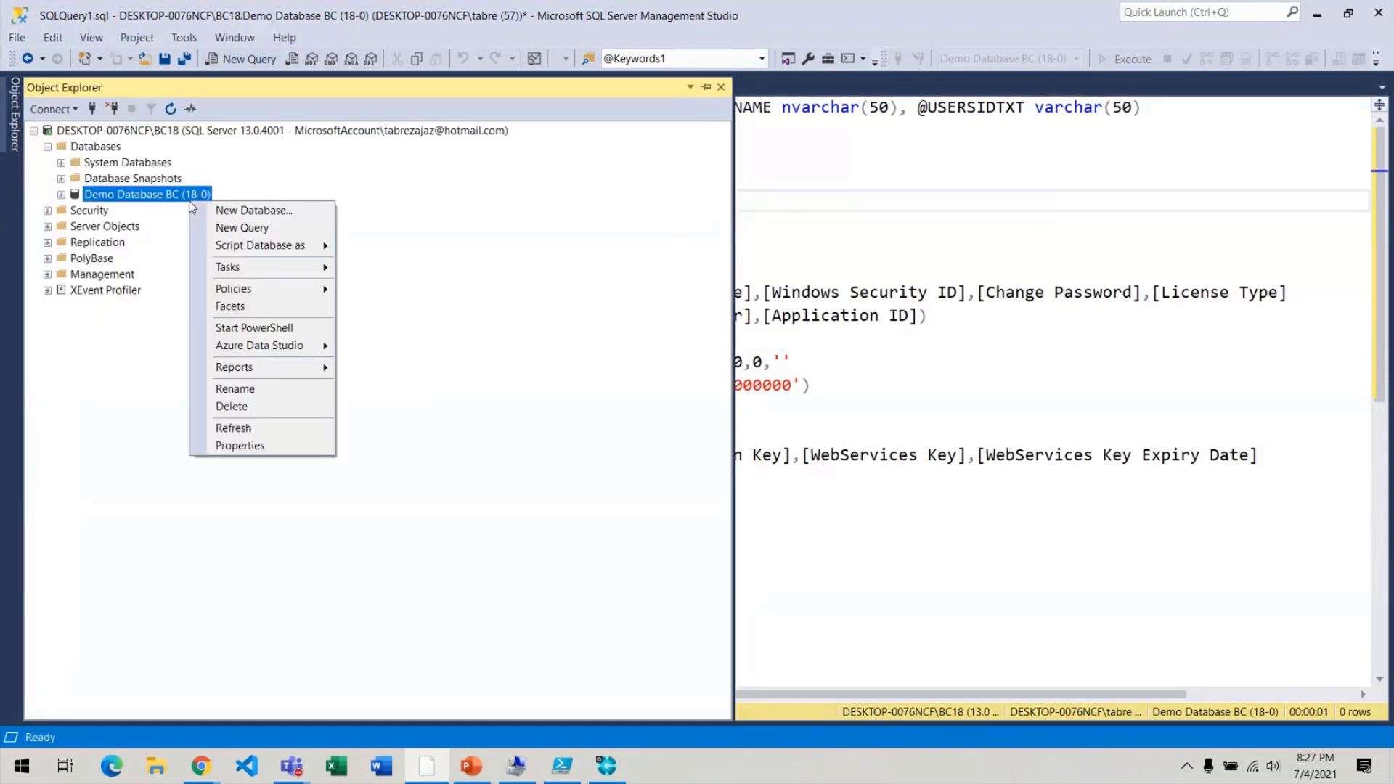
pyautogui.click(1100, 259)
# Connect Object Explorer to the DESKTOP-0076NCF\BC18 database engine, browsing for the server name.
pyautogui.moveTo(14, 116)
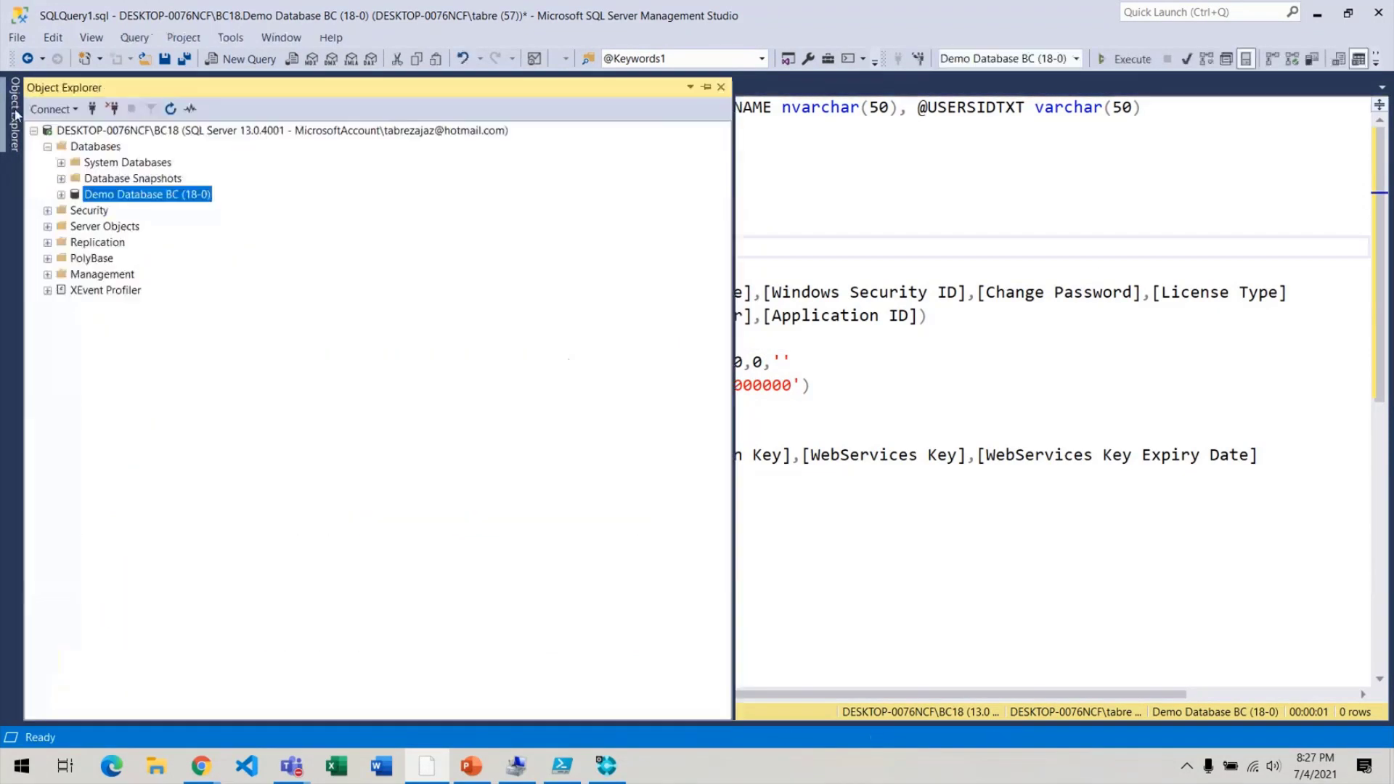
pyautogui.click(71, 110)
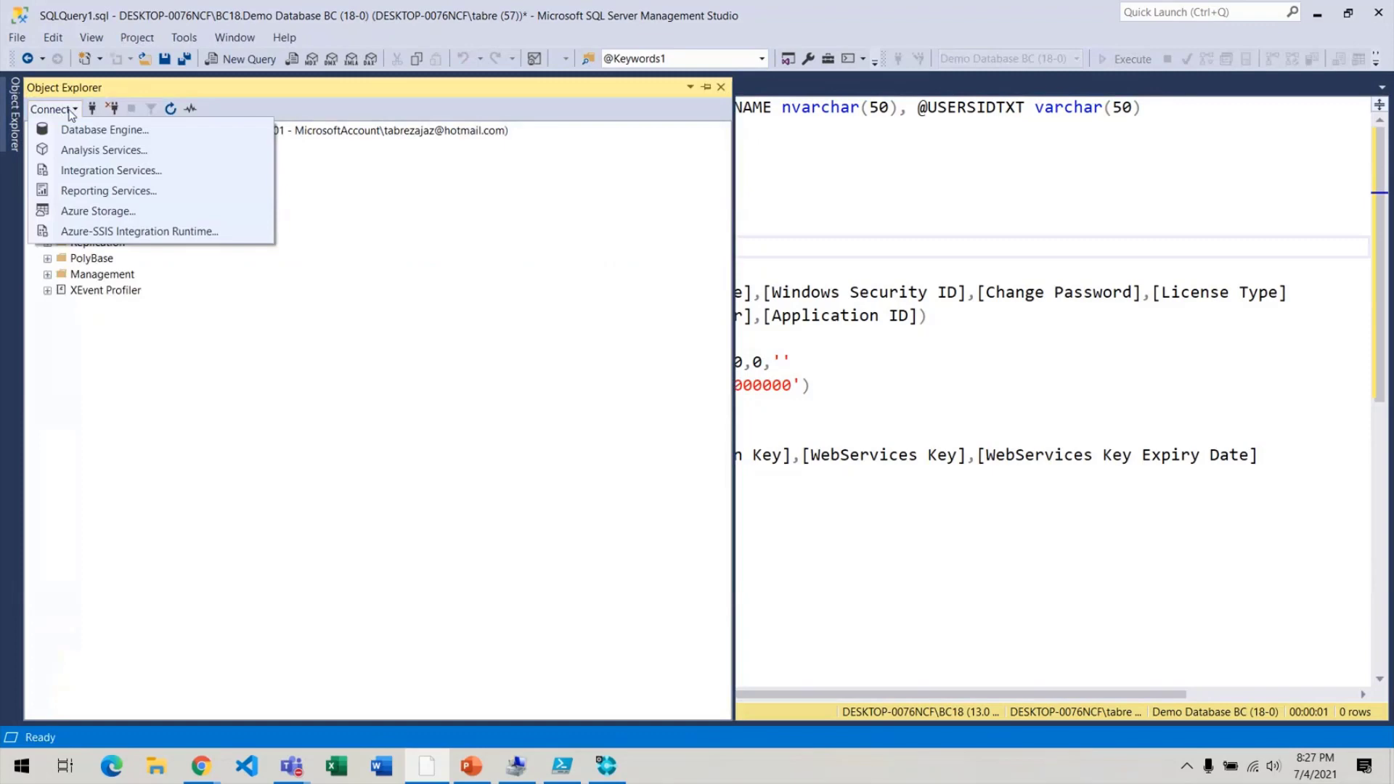
pyautogui.click(131, 132)
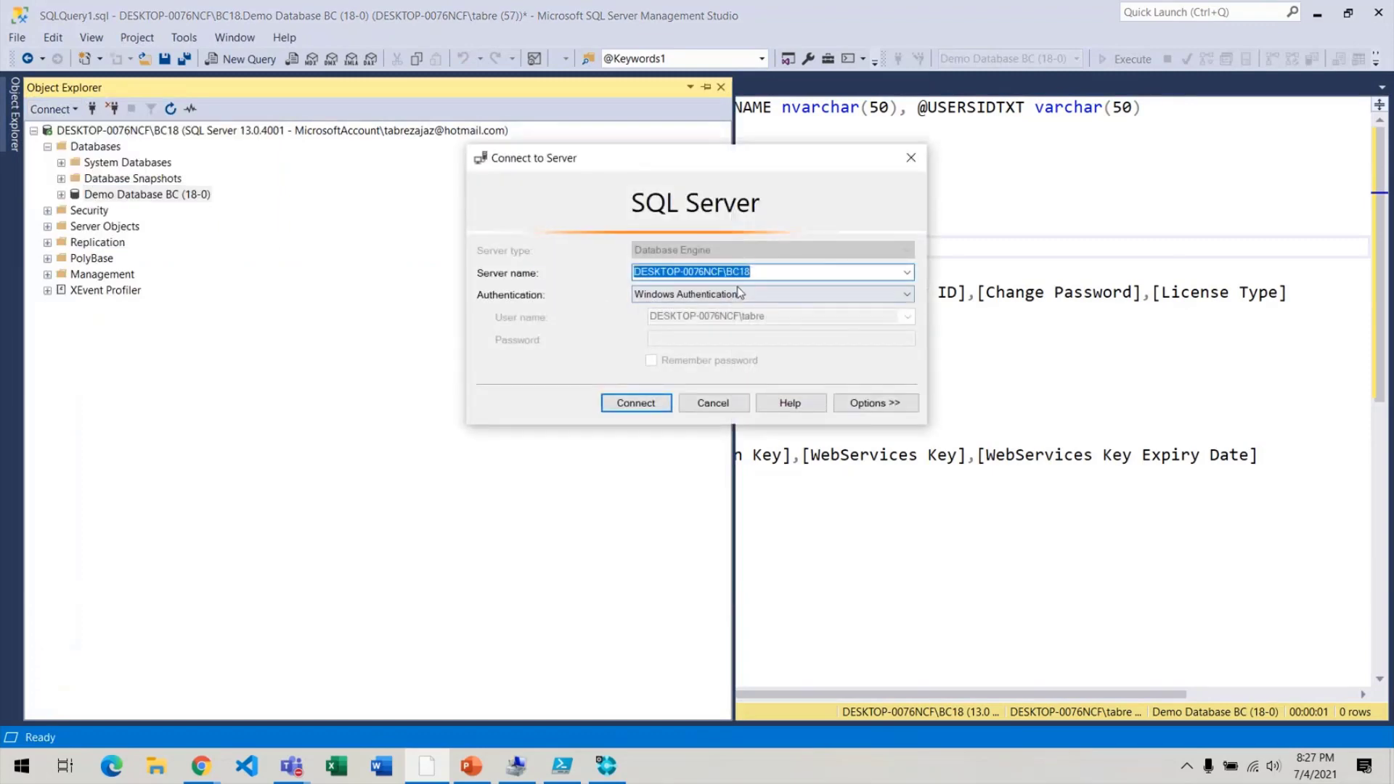
pyautogui.click(907, 276)
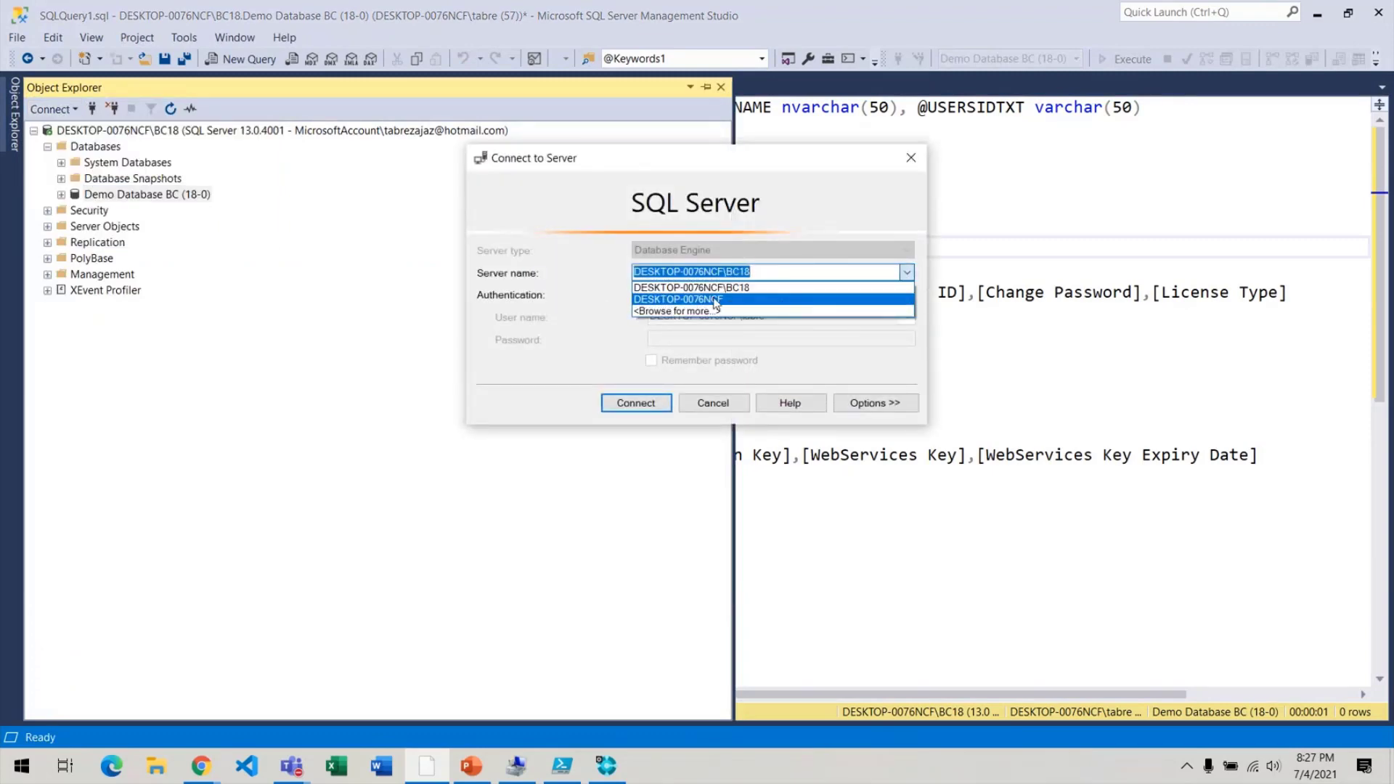
pyautogui.click(679, 311)
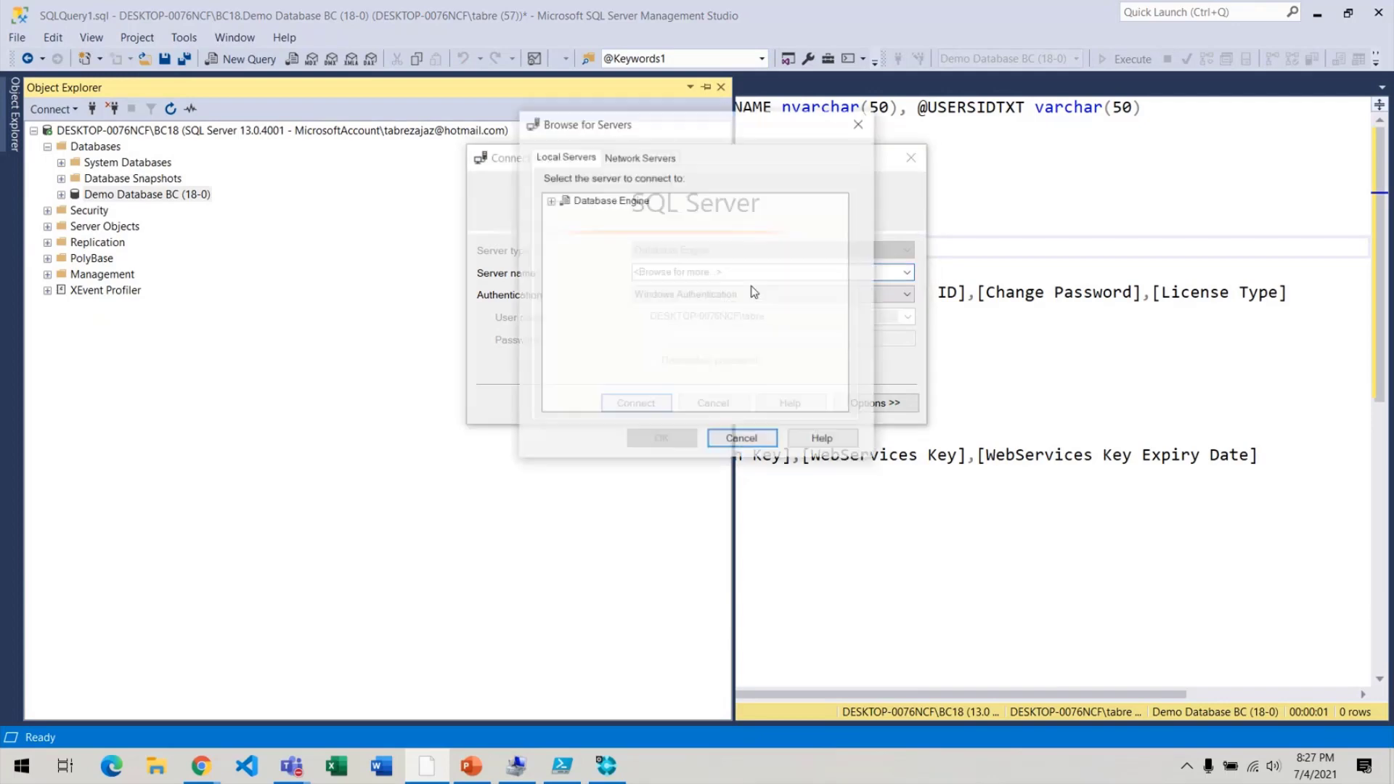
pyautogui.click(550, 201)
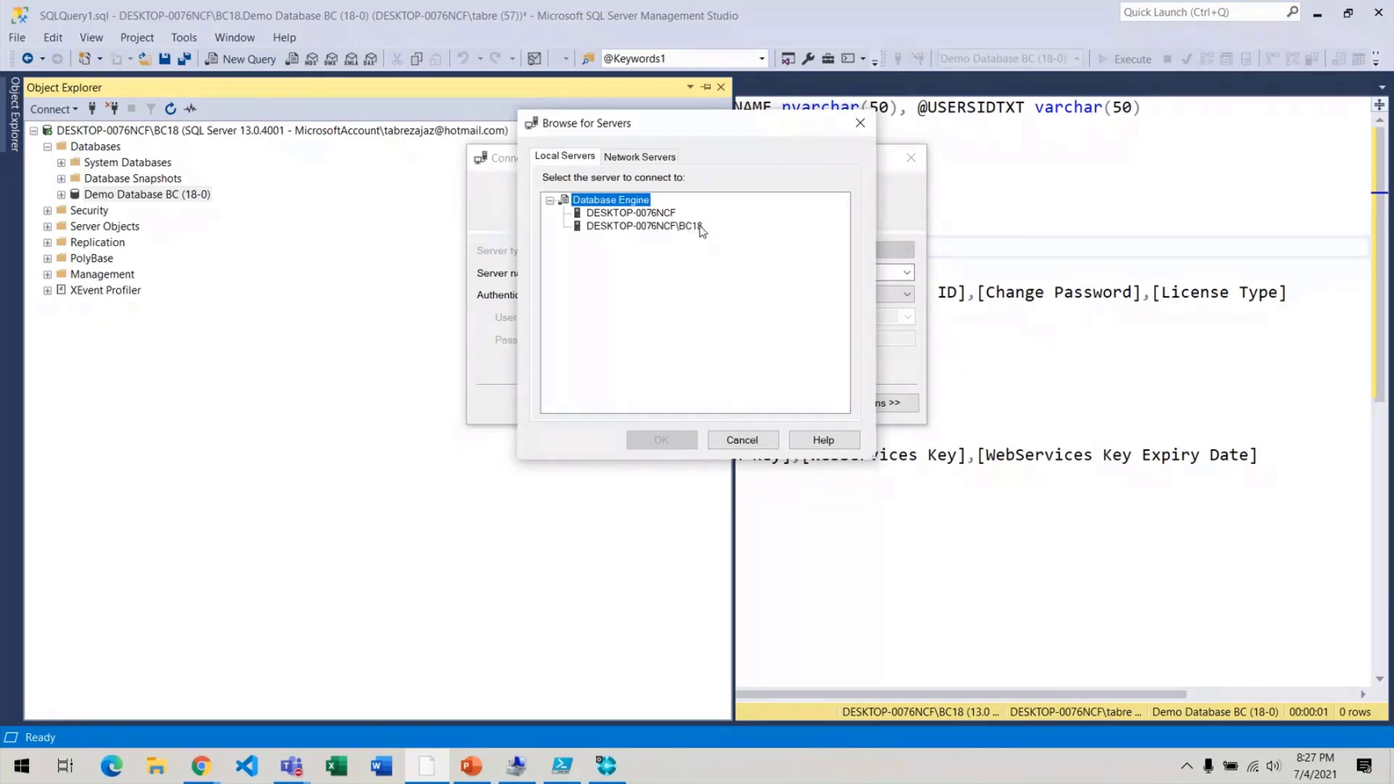
pyautogui.click(675, 230)
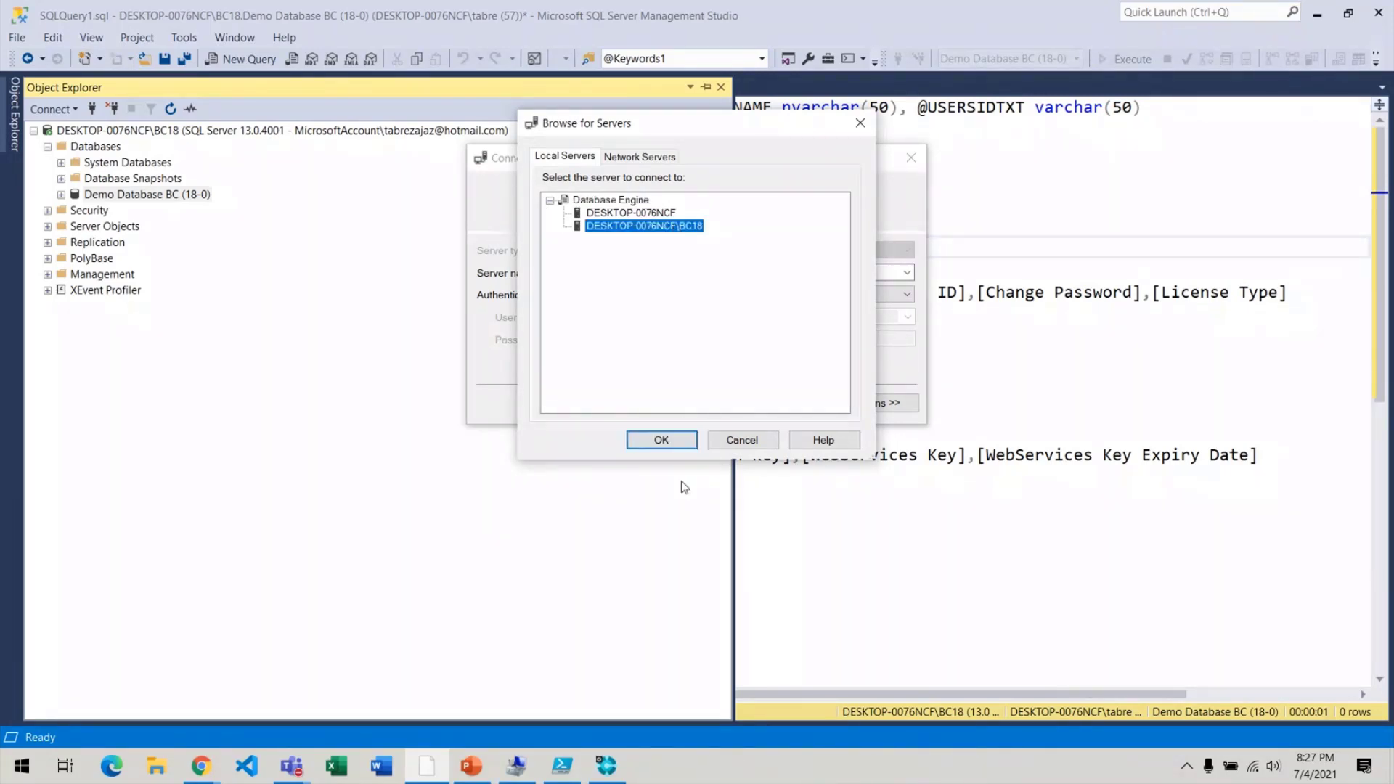
pyautogui.click(661, 440)
pyautogui.click(634, 403)
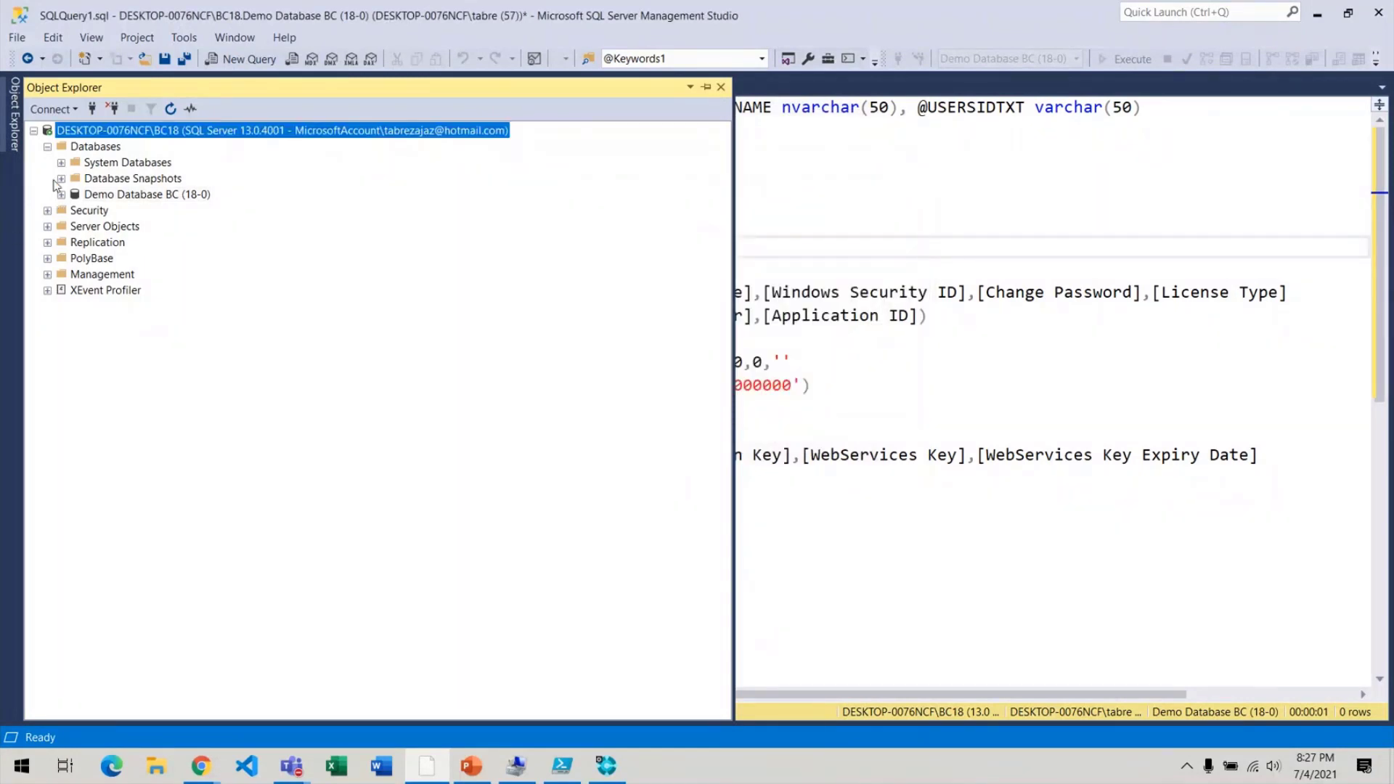
pyautogui.hotkey('alt', 'Tab')
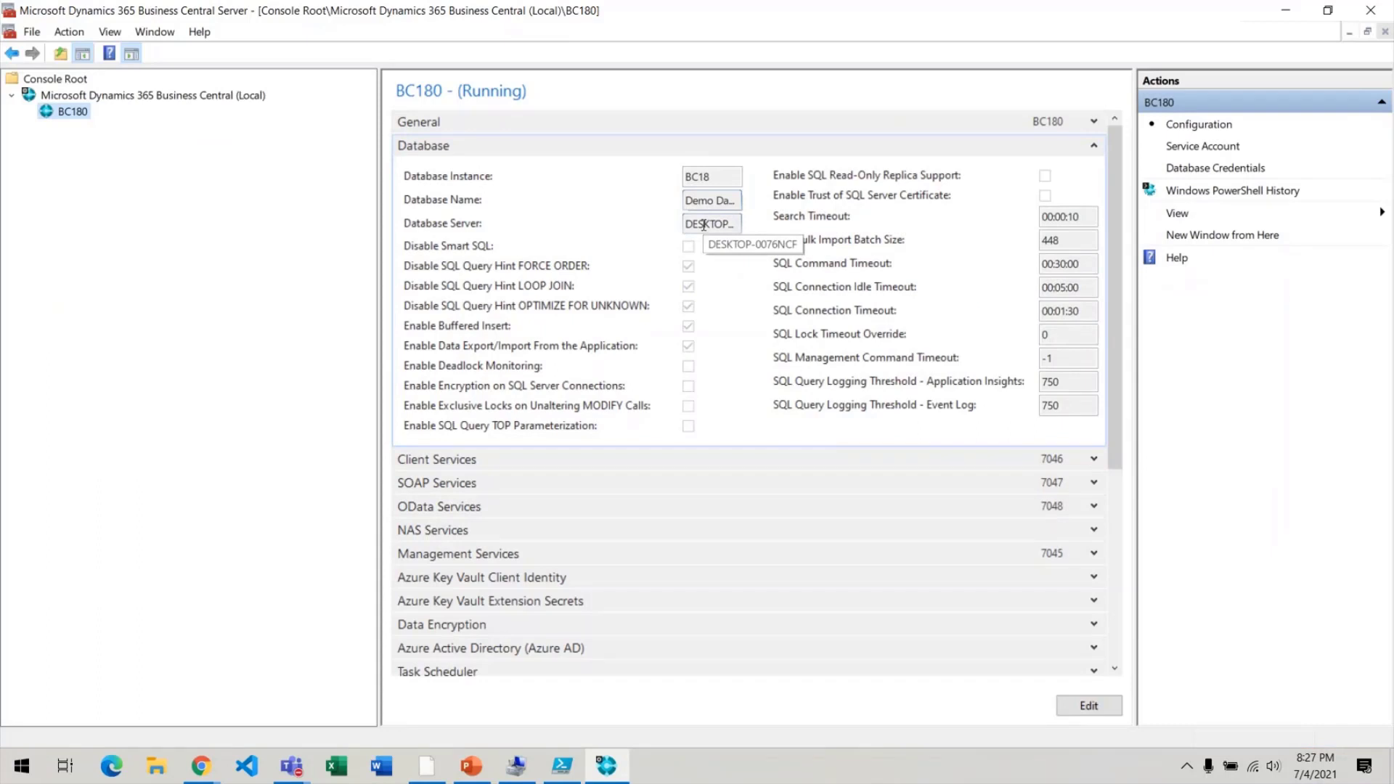
pyautogui.doubleClick(709, 177)
pyautogui.click(717, 229)
pyautogui.doubleClick(718, 229)
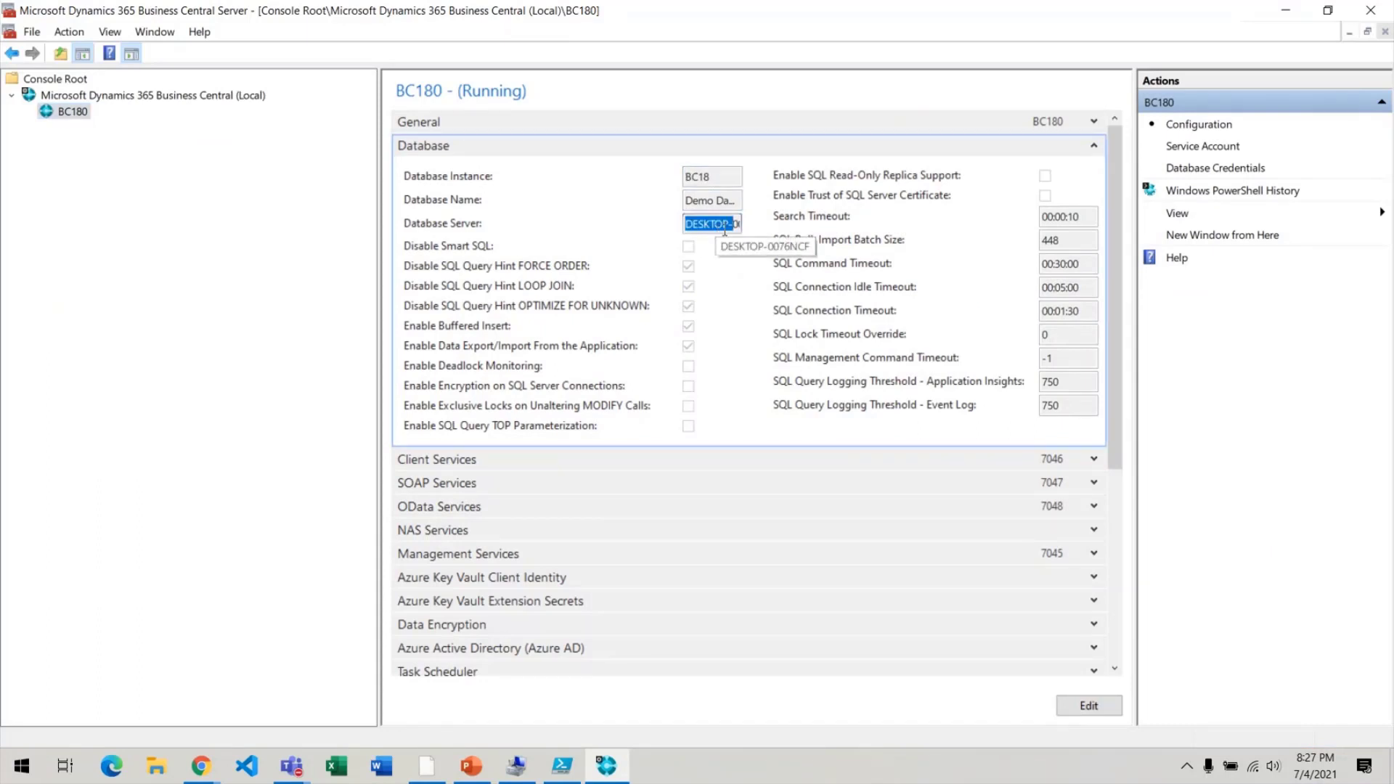
pyautogui.doubleClick(721, 180)
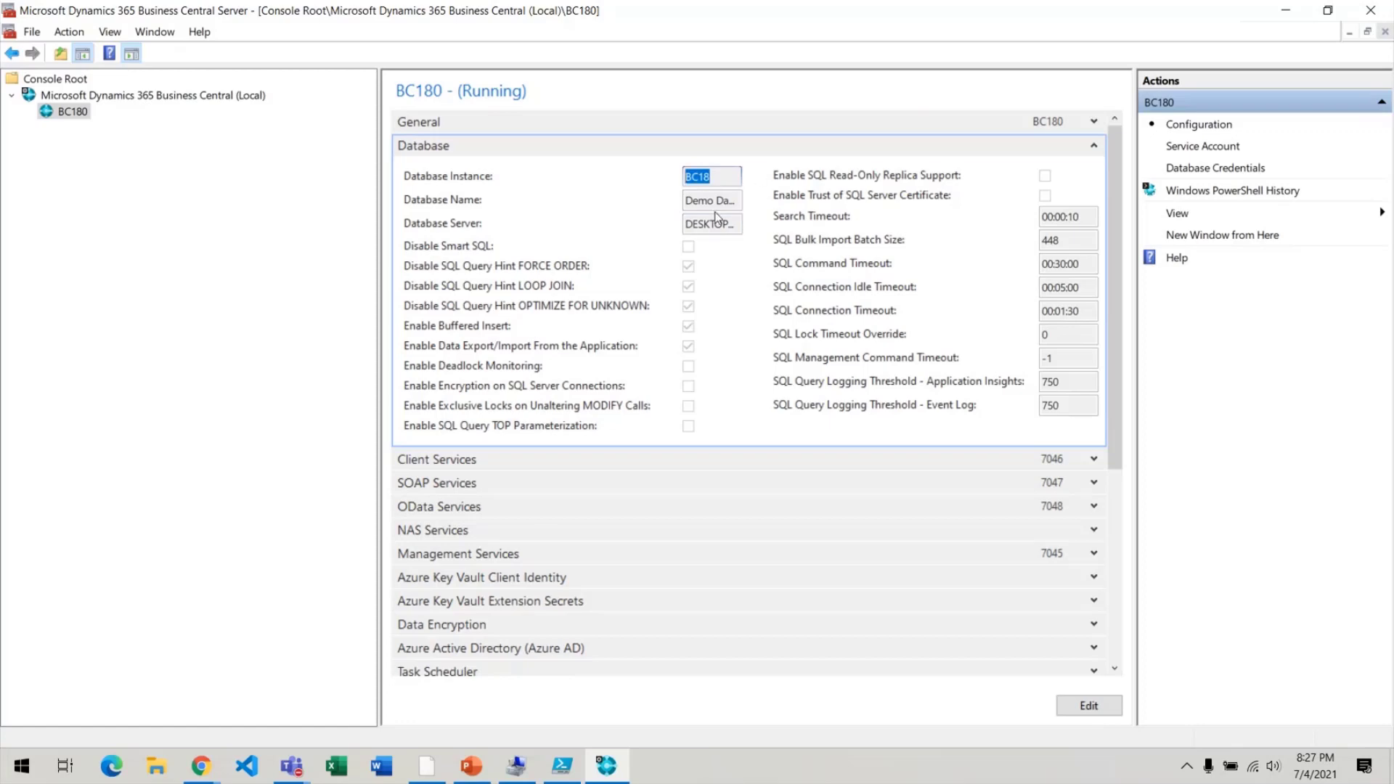
pyautogui.moveTo(688, 199); pyautogui.dragTo(977, 219)
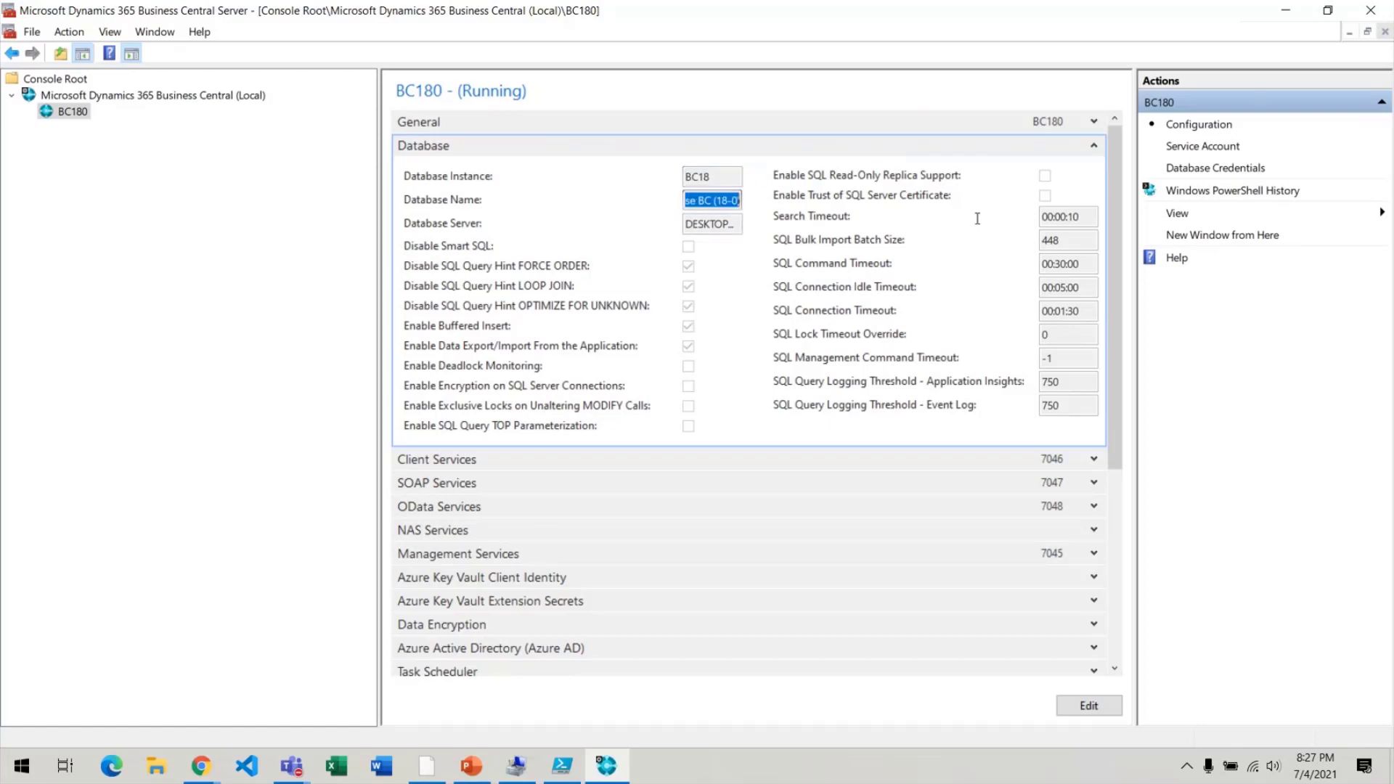
pyautogui.hotkey('alt', 'Tab')
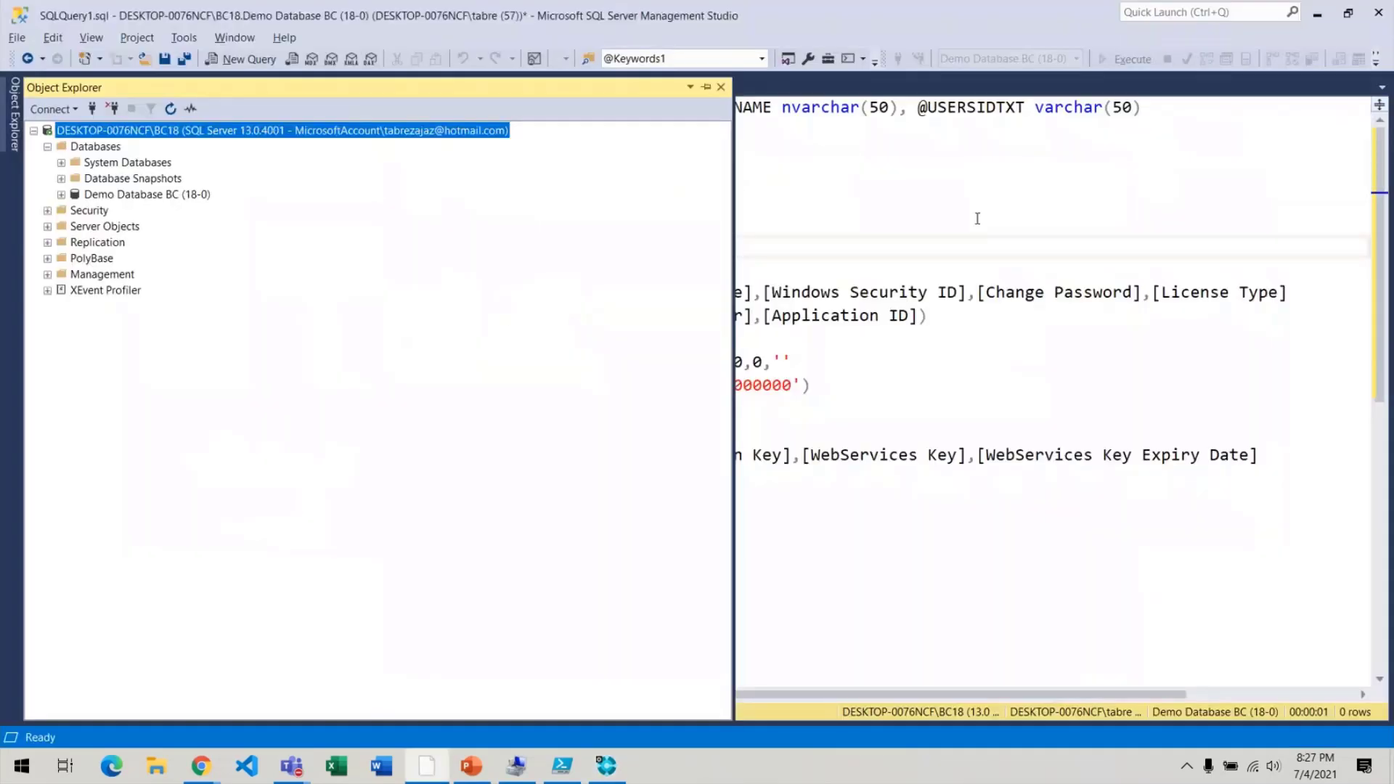
# Start a new query on Demo Database BC (18-0), then switch to the Business Central browser window.
pyautogui.click(186, 197)
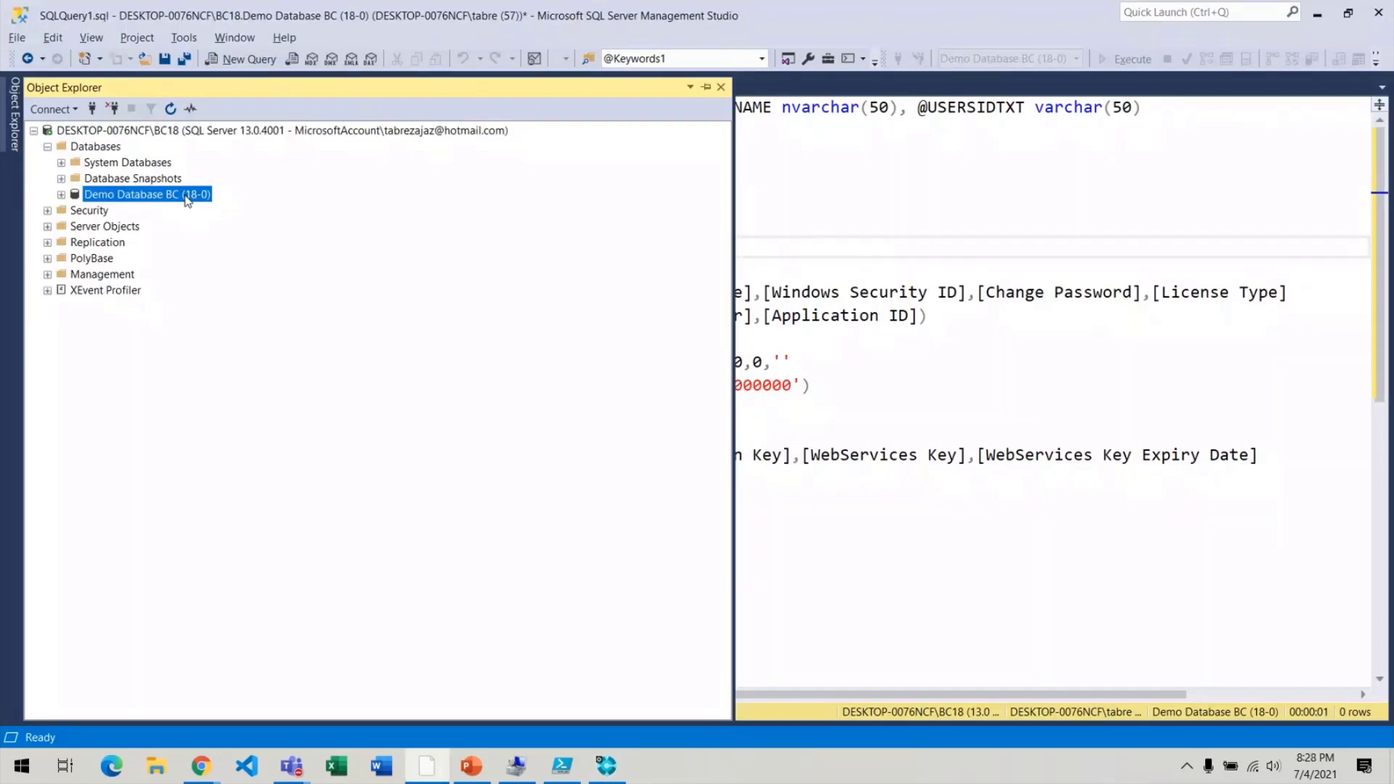
pyautogui.rightClick(112, 198)
pyautogui.click(163, 219)
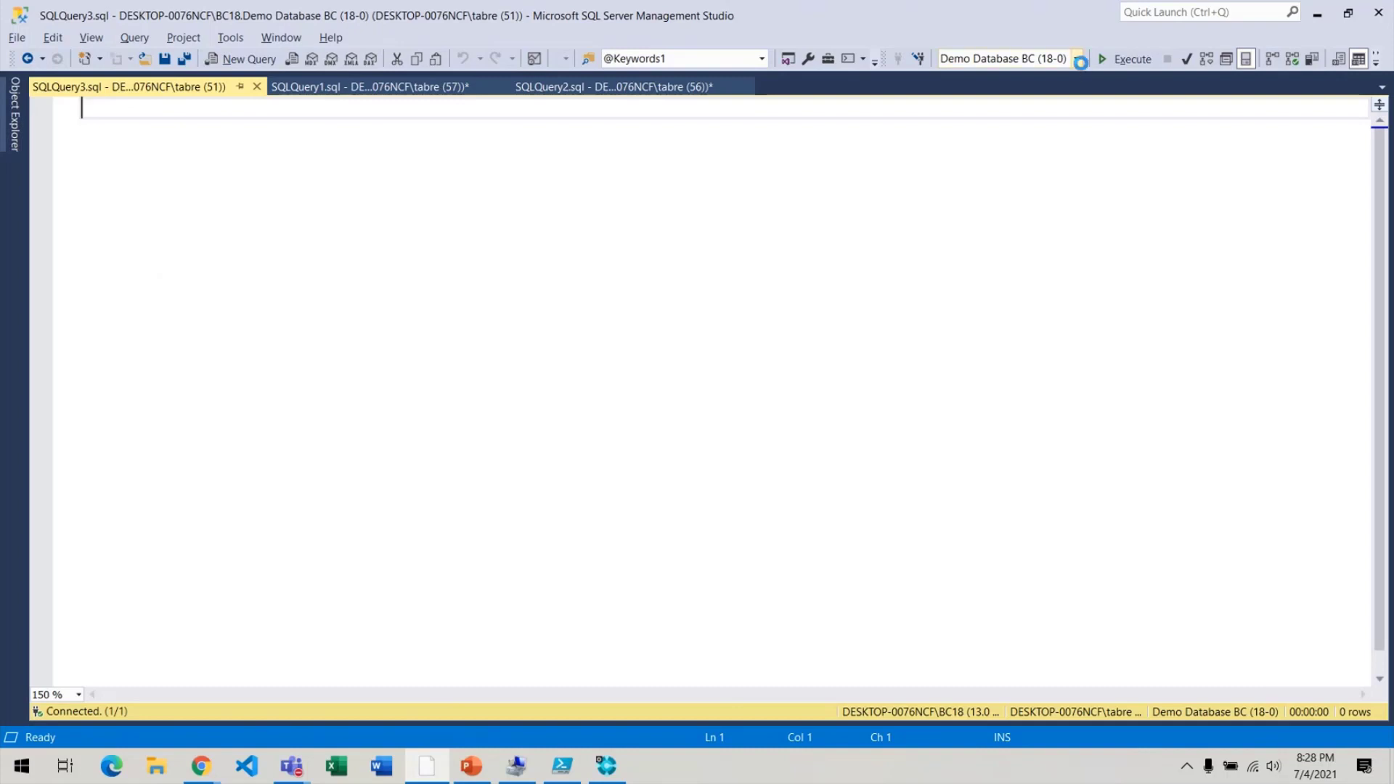
pyautogui.click(1078, 59)
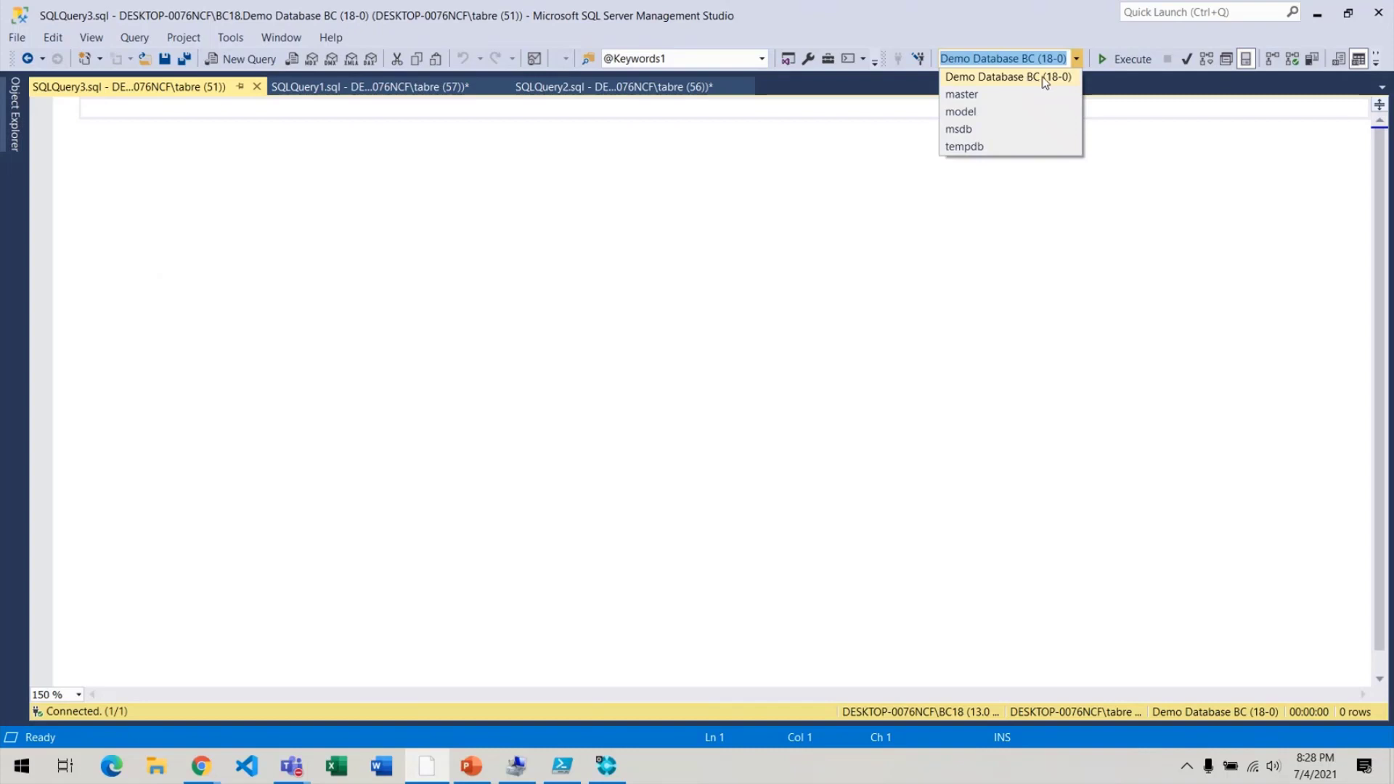
pyautogui.click(711, 261)
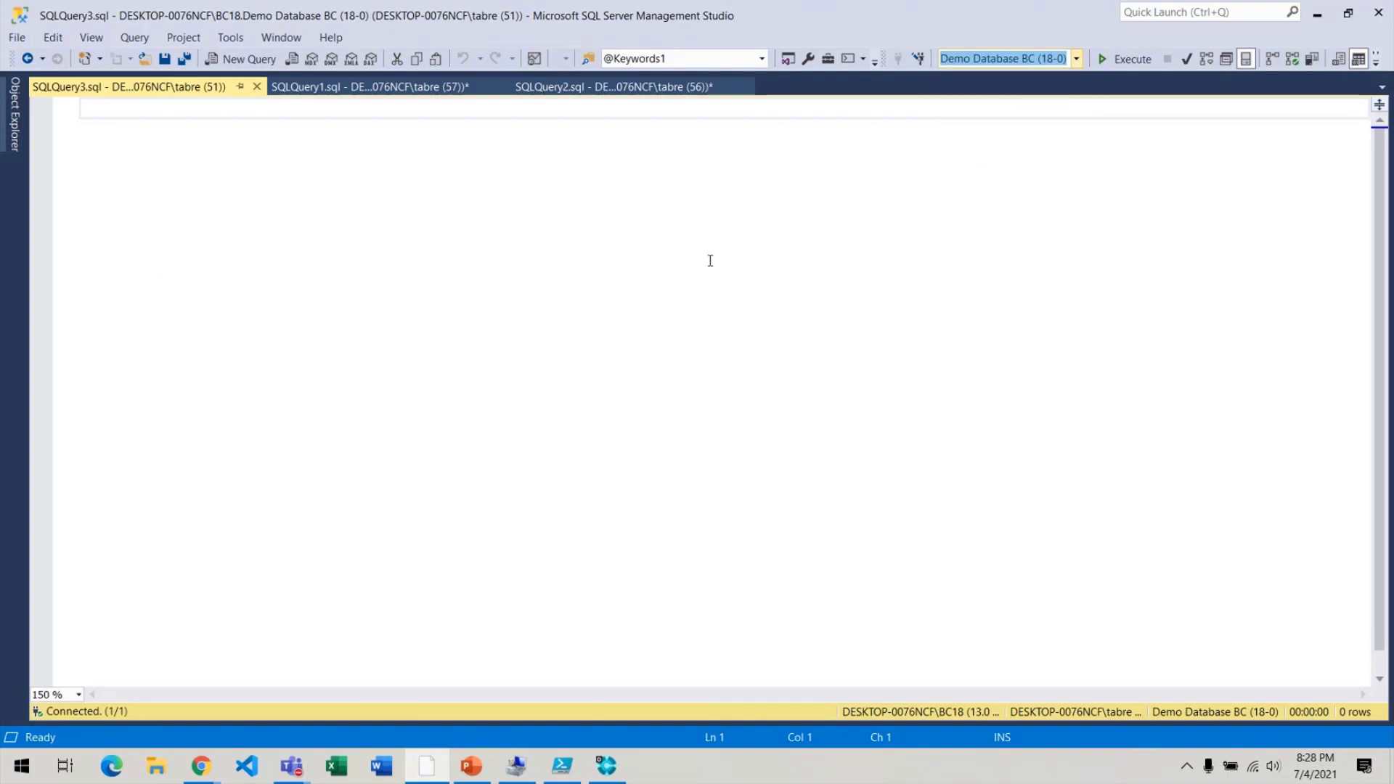
pyautogui.hotkey('alt', 'Tab')
pyautogui.hotkey('alt', 'Tab')
pyautogui.hotkey('alt', 'Tab')
pyautogui.hotkey('alt', 'Tab')
pyautogui.hotkey('alt', 'Tab')
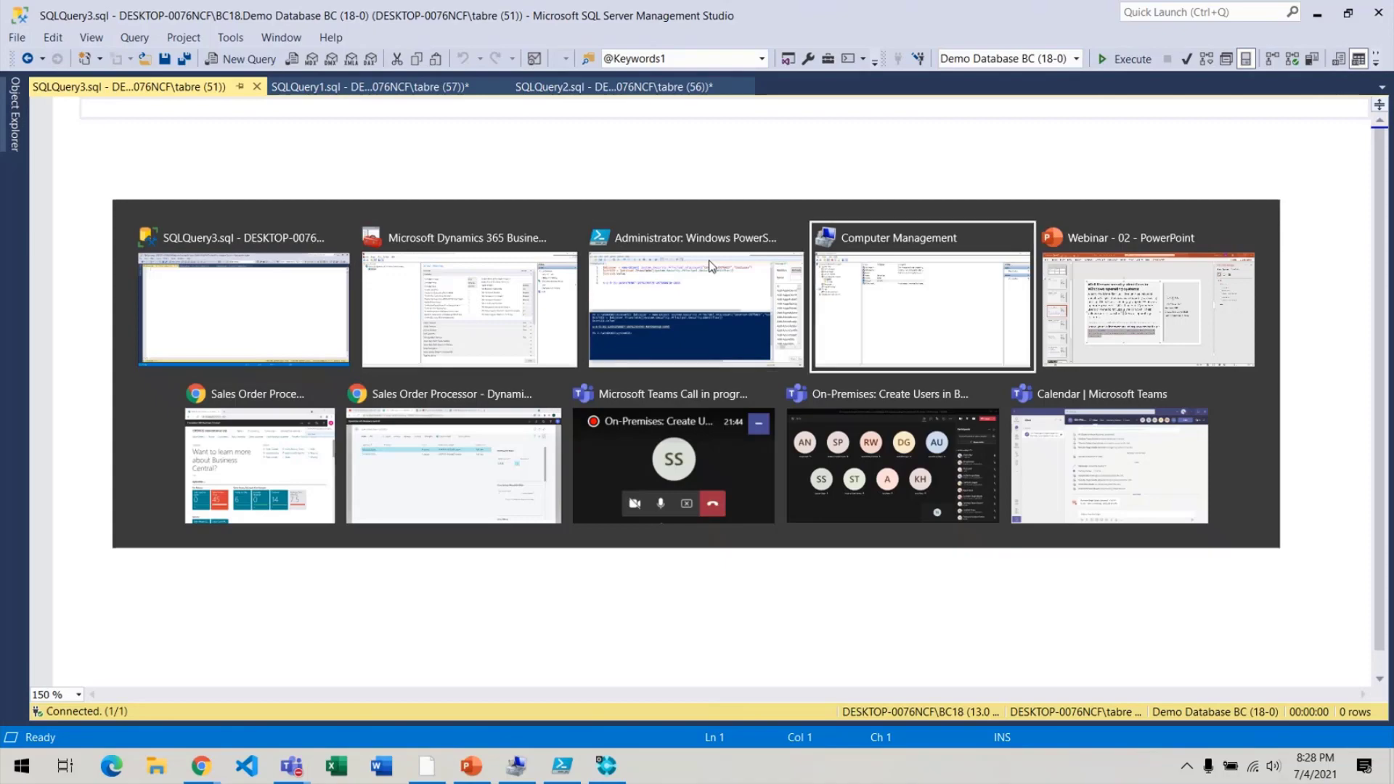
pyautogui.hotkey('alt', 'Tab')
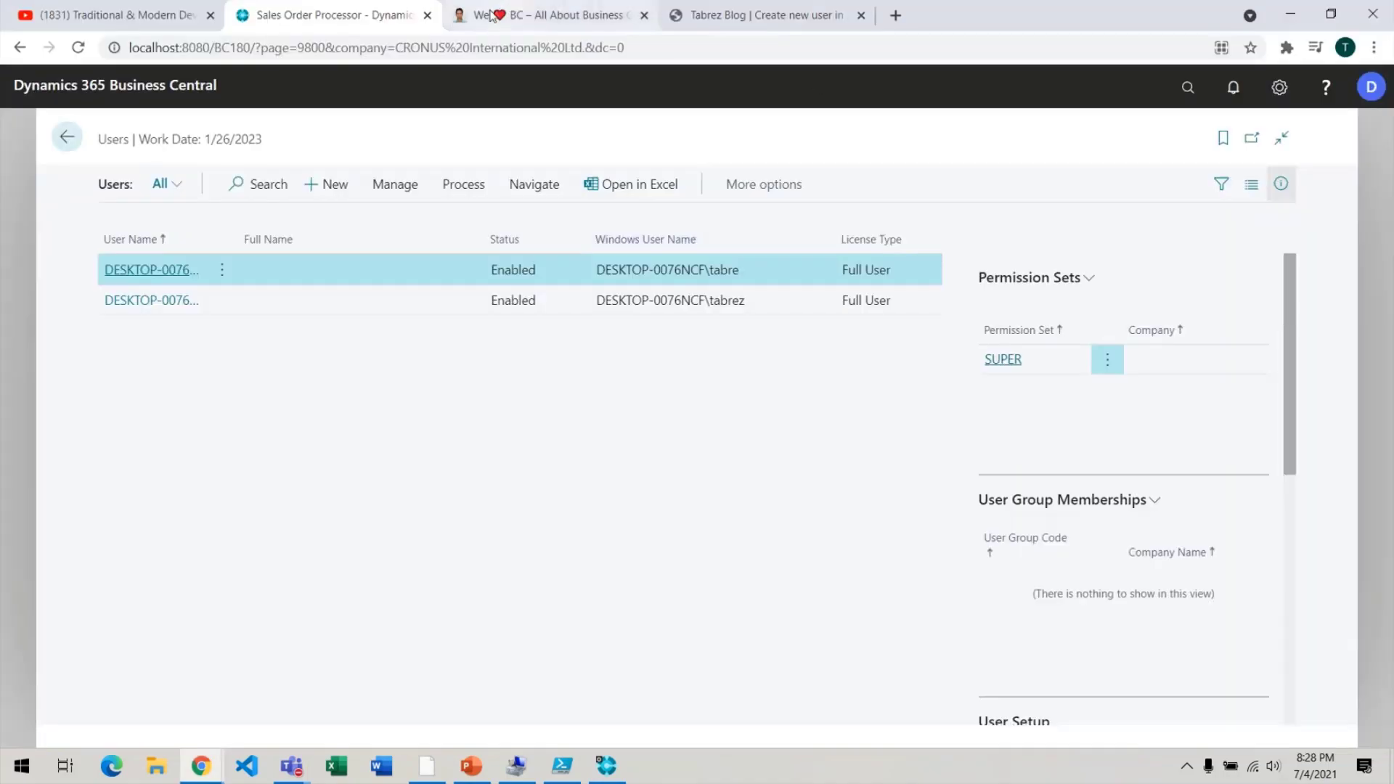
# Open the blog post tab and scroll to SQL Query Script Step 2.
pyautogui.click(798, 15)
pyautogui.scroll(-12, 295, 432)
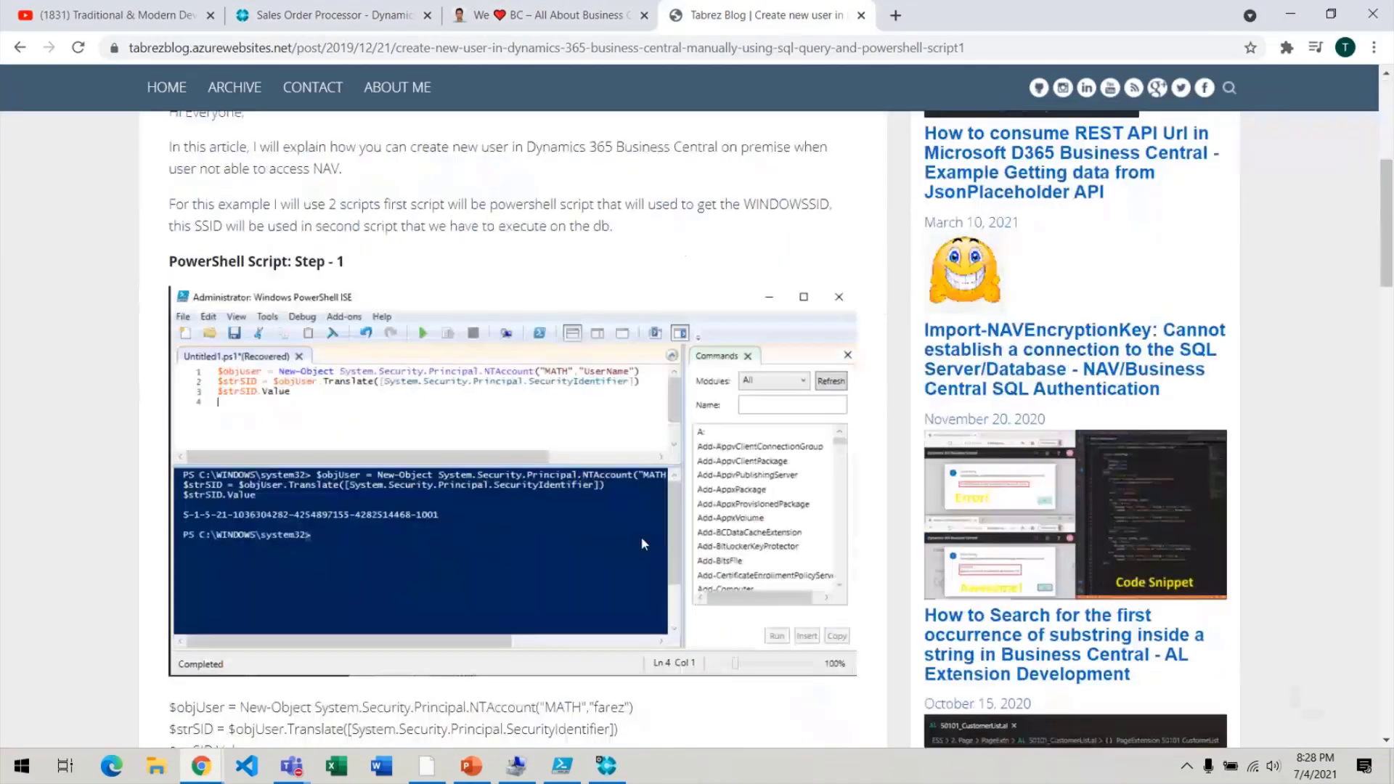
pyautogui.scroll(-1, 294, 432)
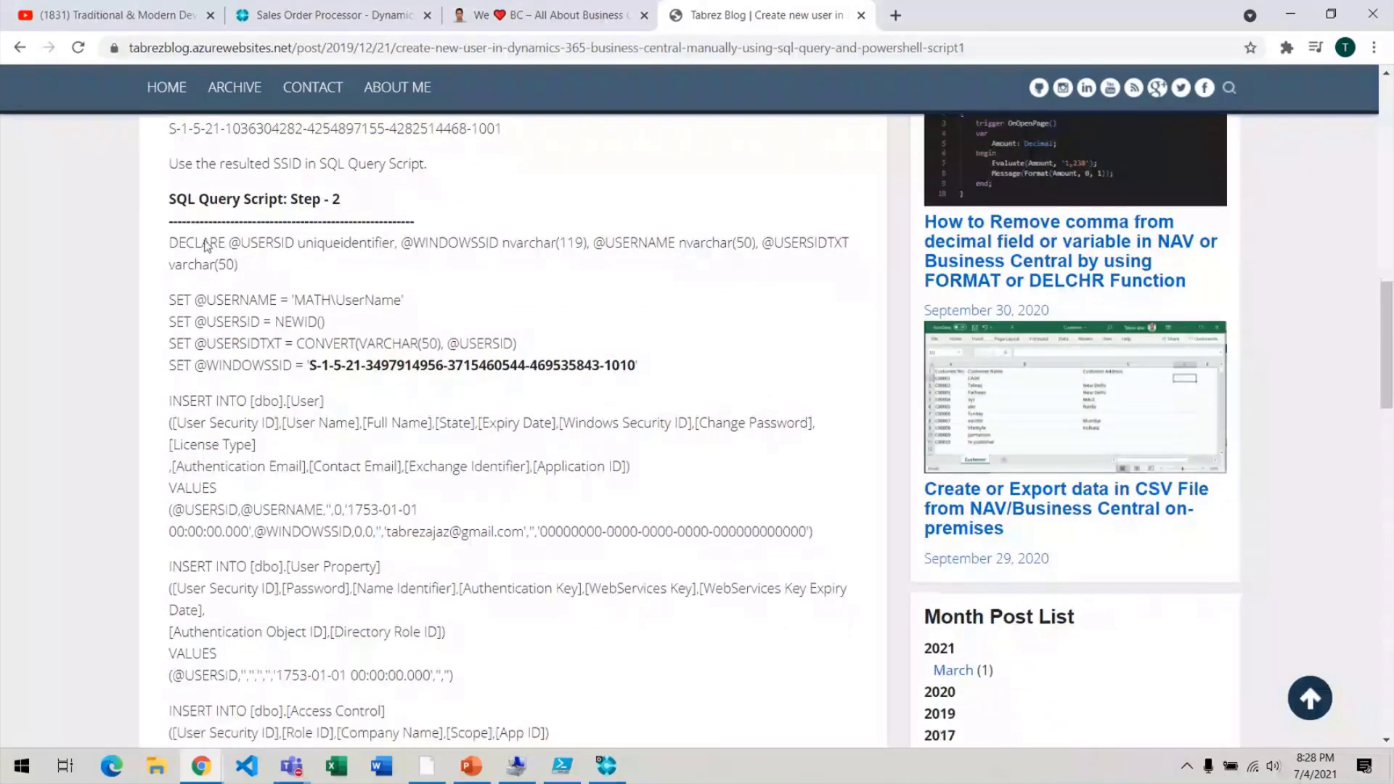
pyautogui.moveTo(168, 243); pyautogui.dragTo(250, 389)
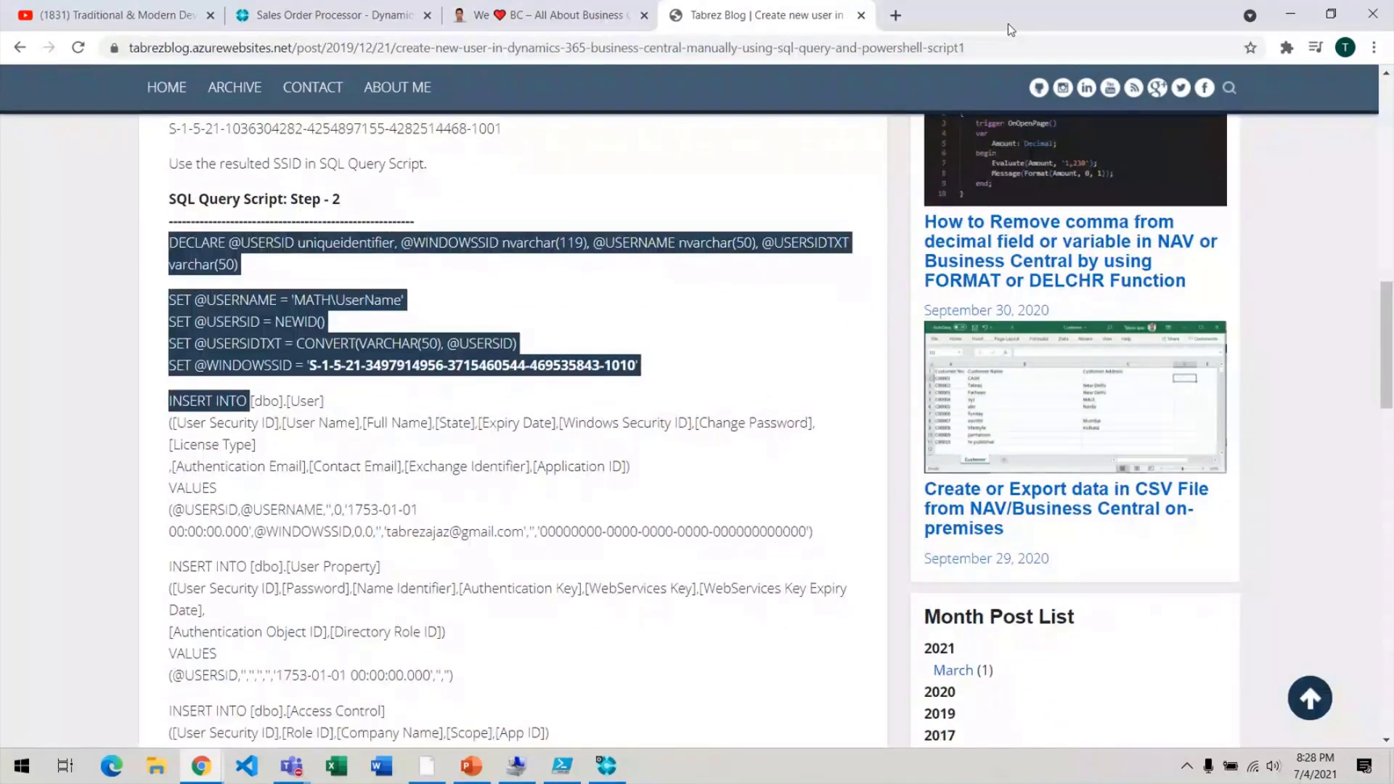
pyautogui.scroll(6, 178, 167)
pyautogui.scroll(7, 178, 167)
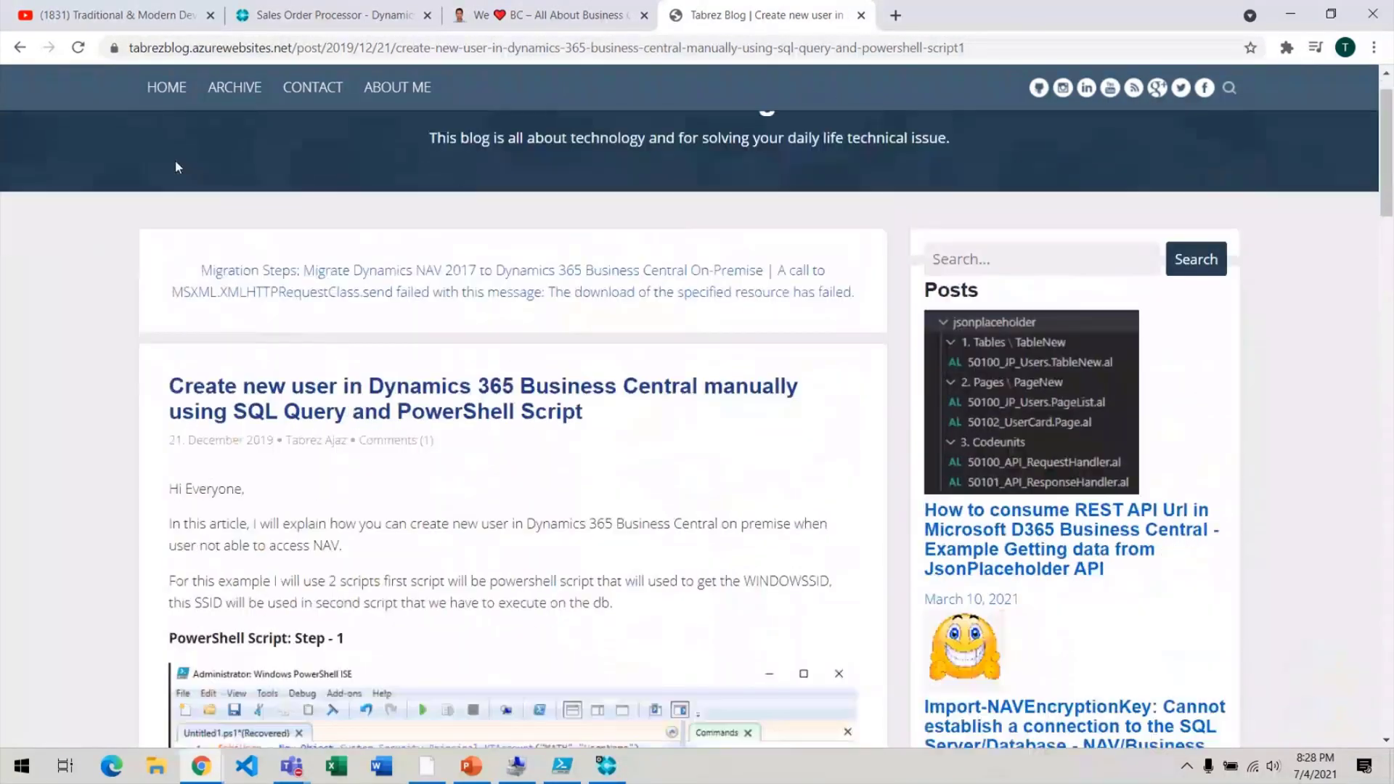
pyautogui.scroll(-10, 178, 167)
pyautogui.scroll(-2, 175, 166)
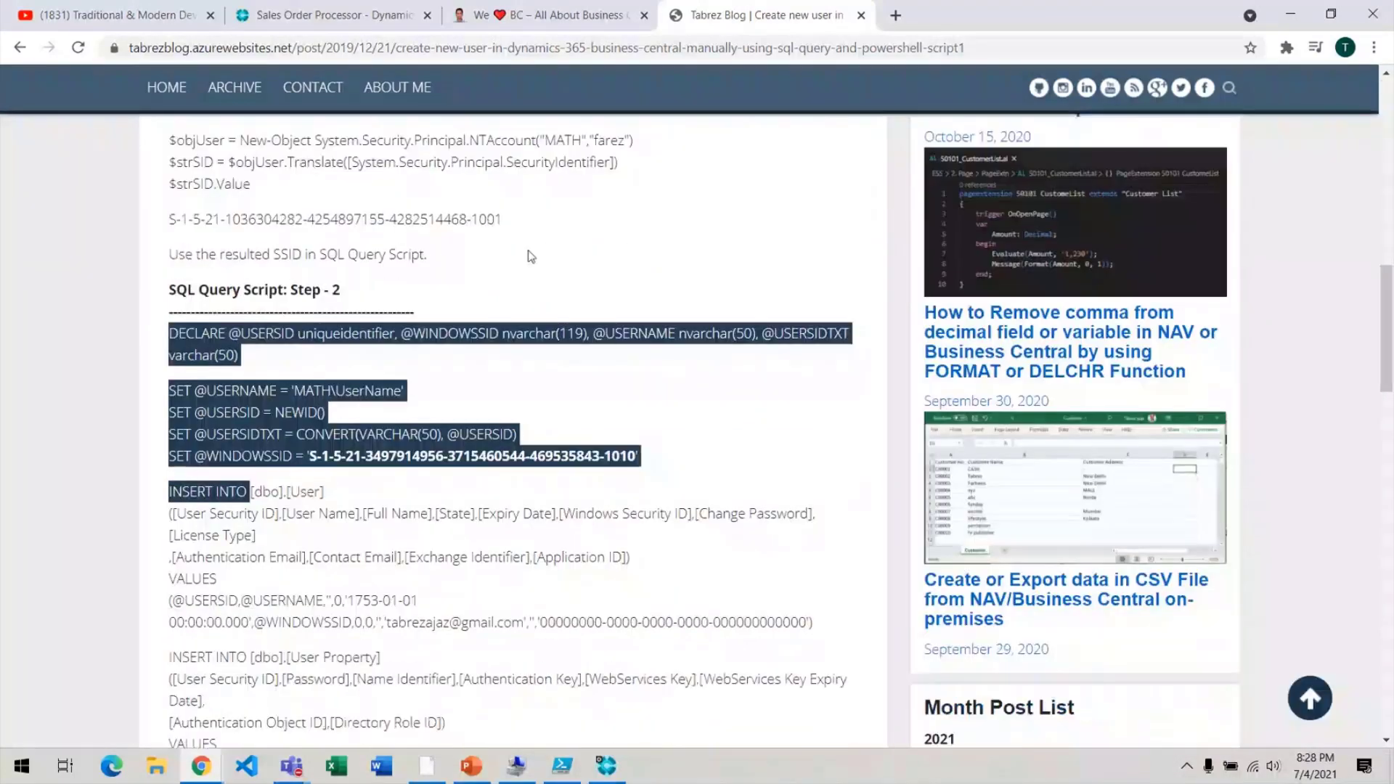
pyautogui.click(578, 430)
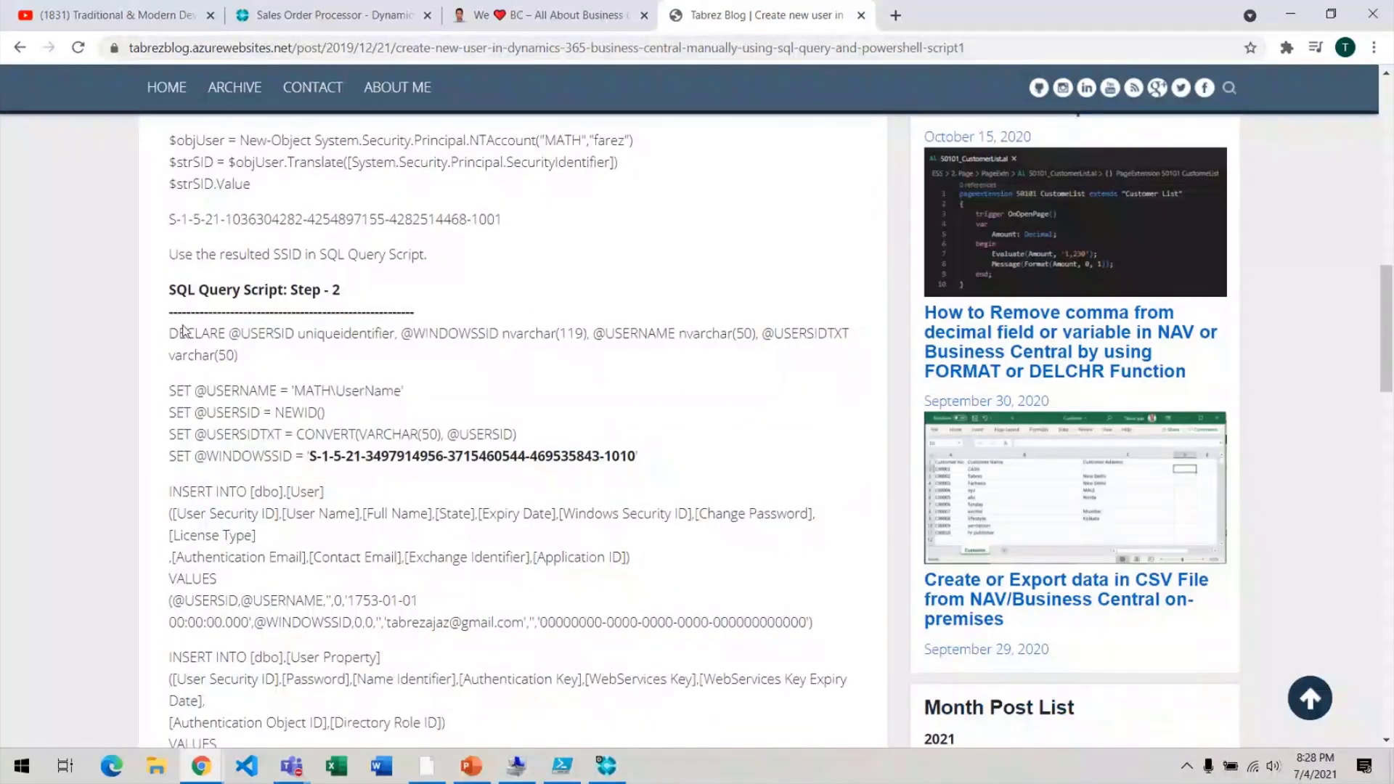
# Select and copy the step-2 script from DECLARE through GO.
pyautogui.moveTo(170, 334); pyautogui.dragTo(334, 457)
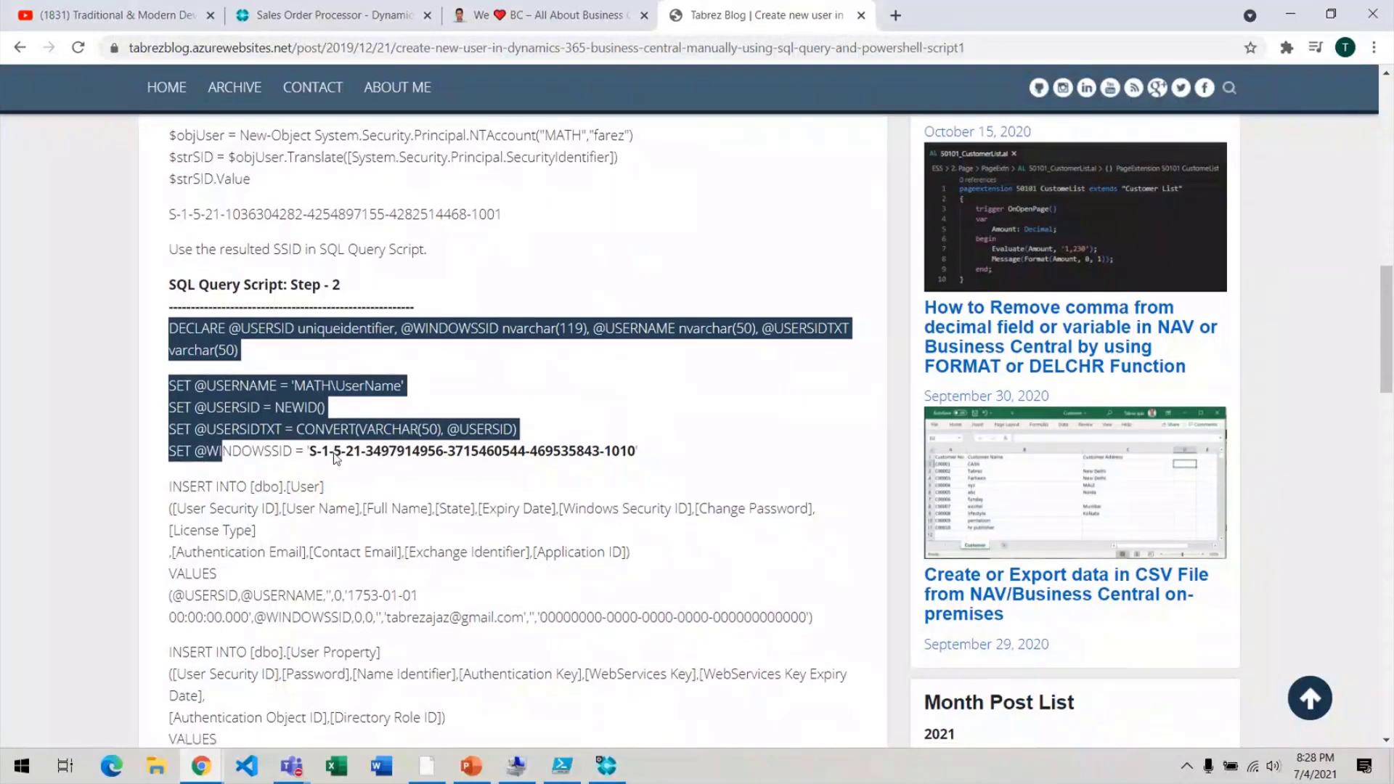
pyautogui.scroll(-5, 334, 457)
pyautogui.keyDown('shift'); pyautogui.click(235, 531); pyautogui.keyUp('shift')
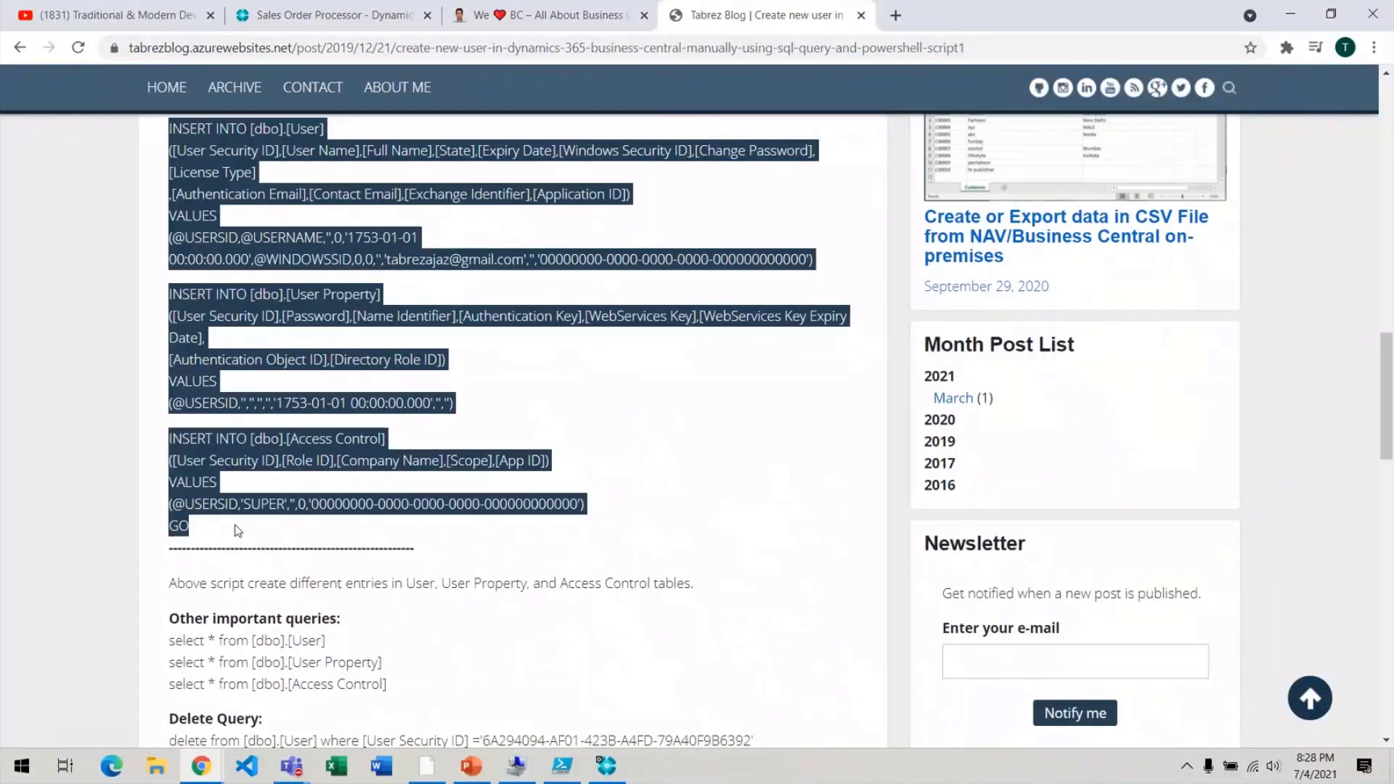
pyautogui.hotkey('alt', 'Tab')
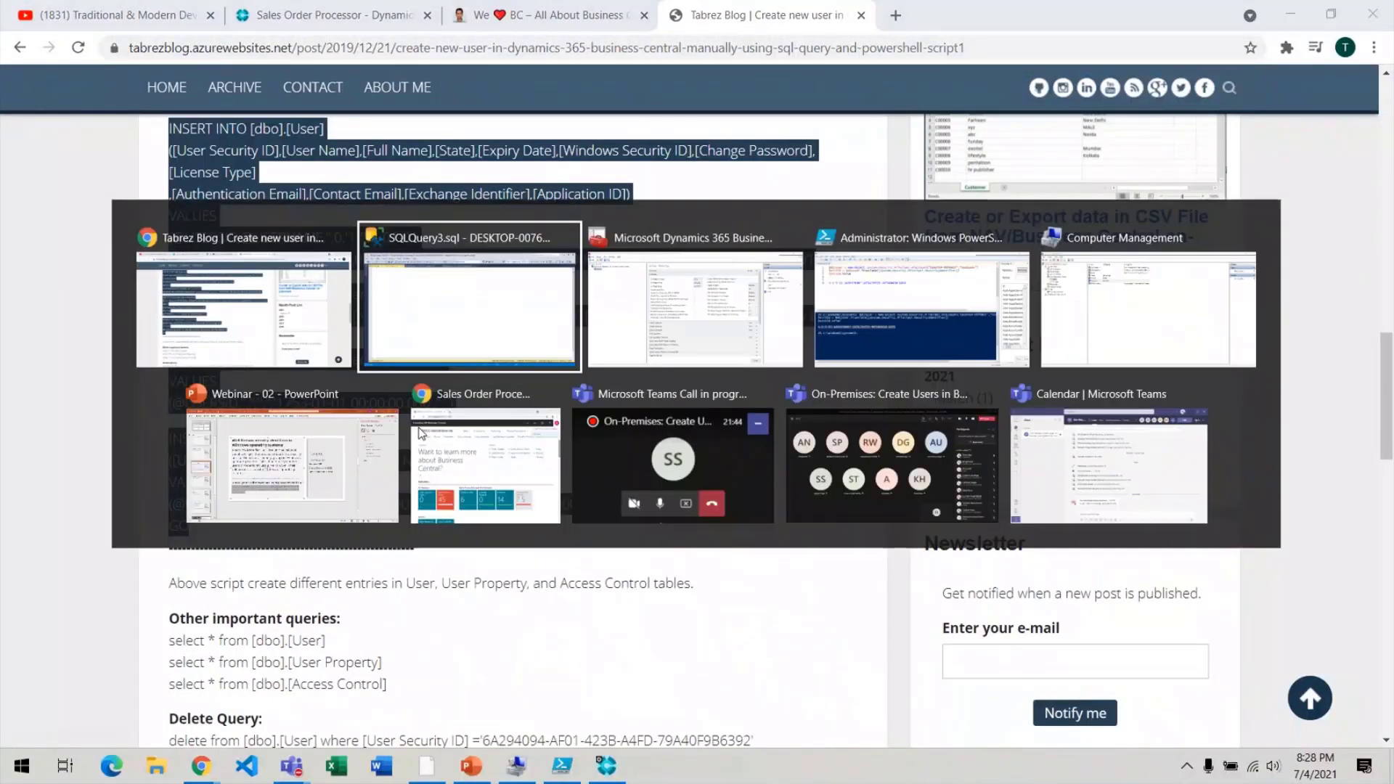
pyautogui.hotkey('ctrl', 'v')
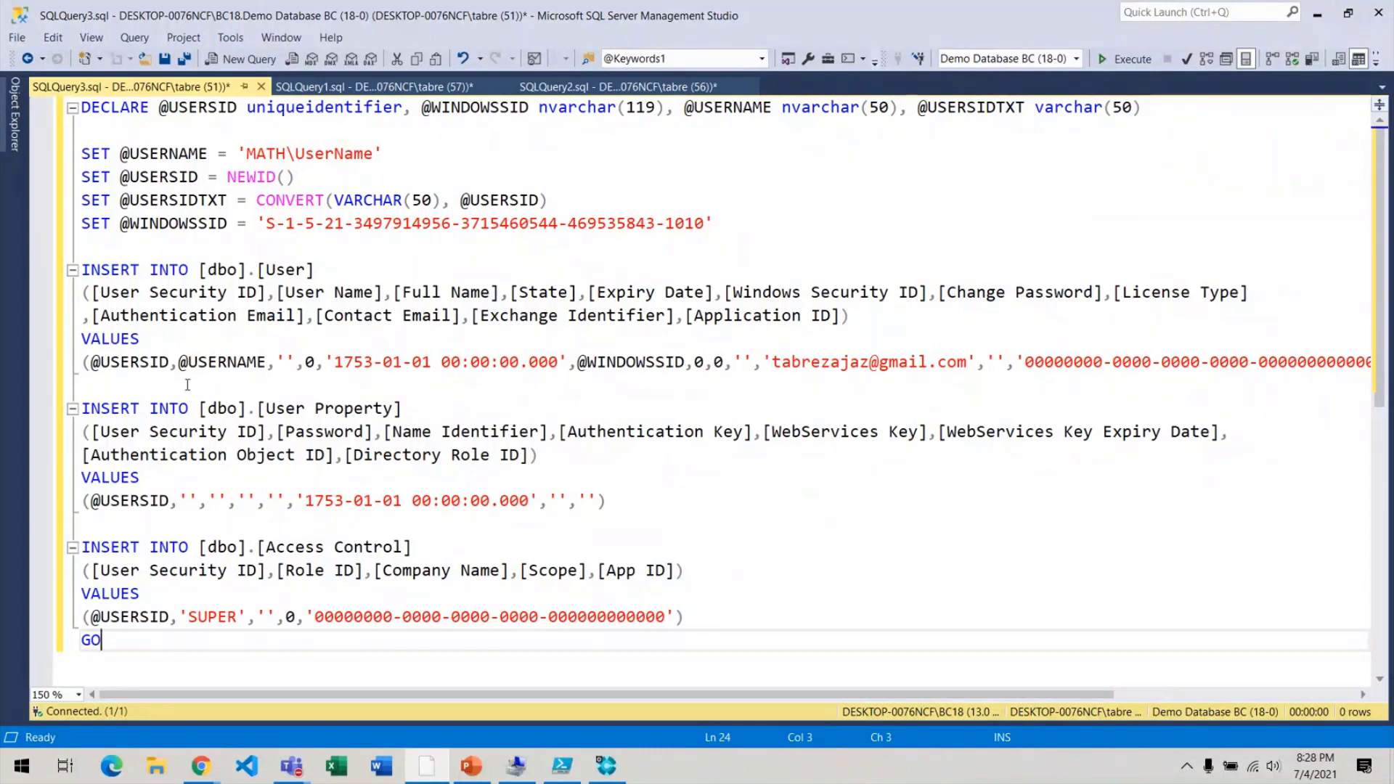
pyautogui.hotkey('alt', 'Tab')
pyautogui.hotkey('alt', 'Tab')
pyautogui.hotkey('alt', 'Tab')
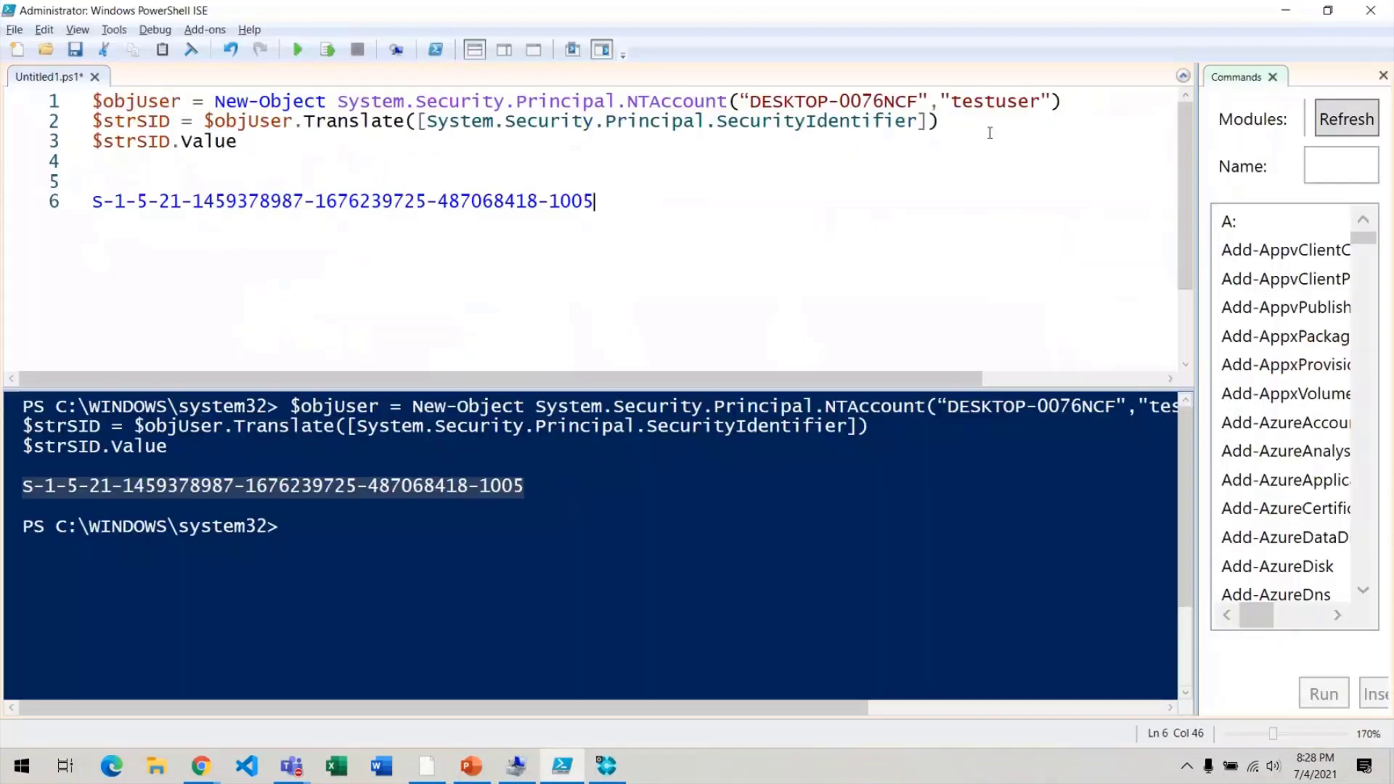
pyautogui.click(921, 101)
pyautogui.keyDown('shift'); pyautogui.click(751, 102); pyautogui.keyUp('shift')
pyautogui.hotkey('ctrl', 'c')
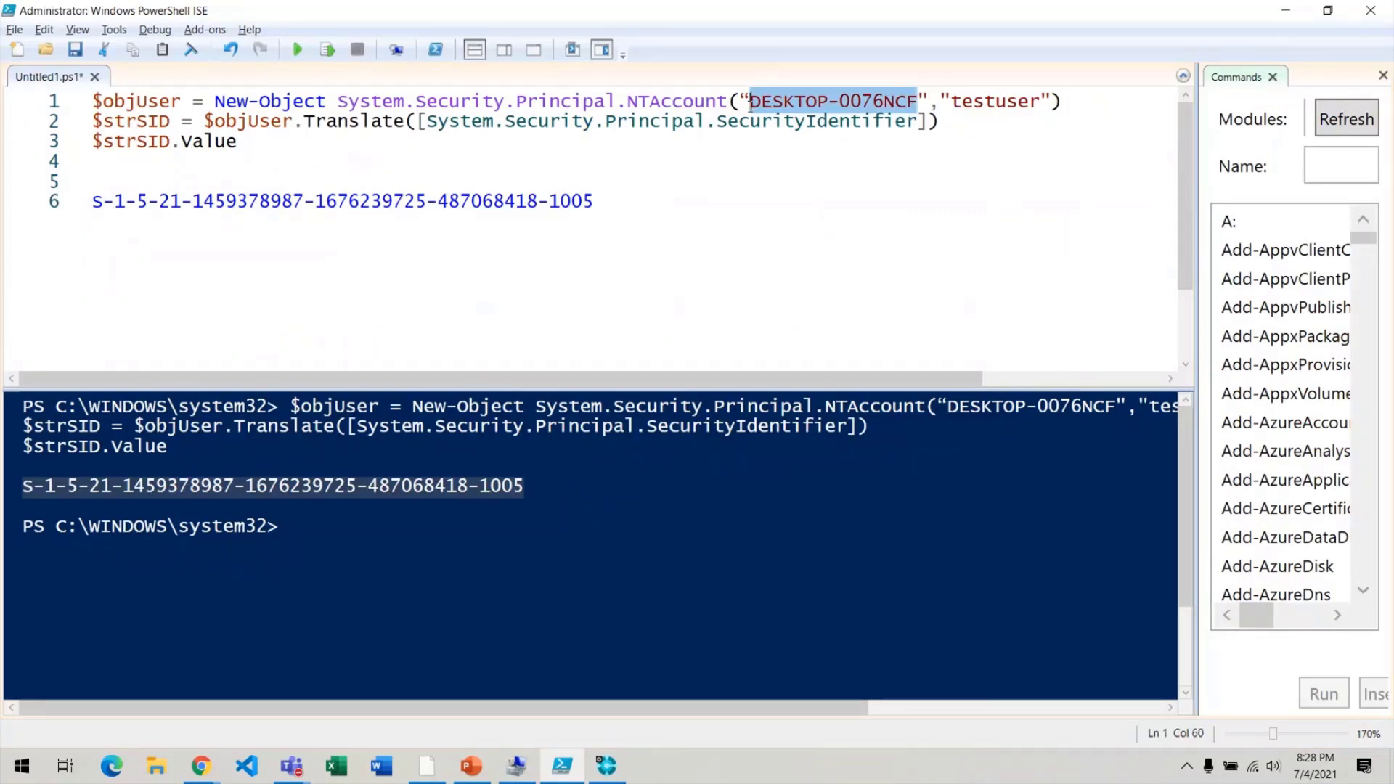
pyautogui.hotkey('alt', 'Tab')
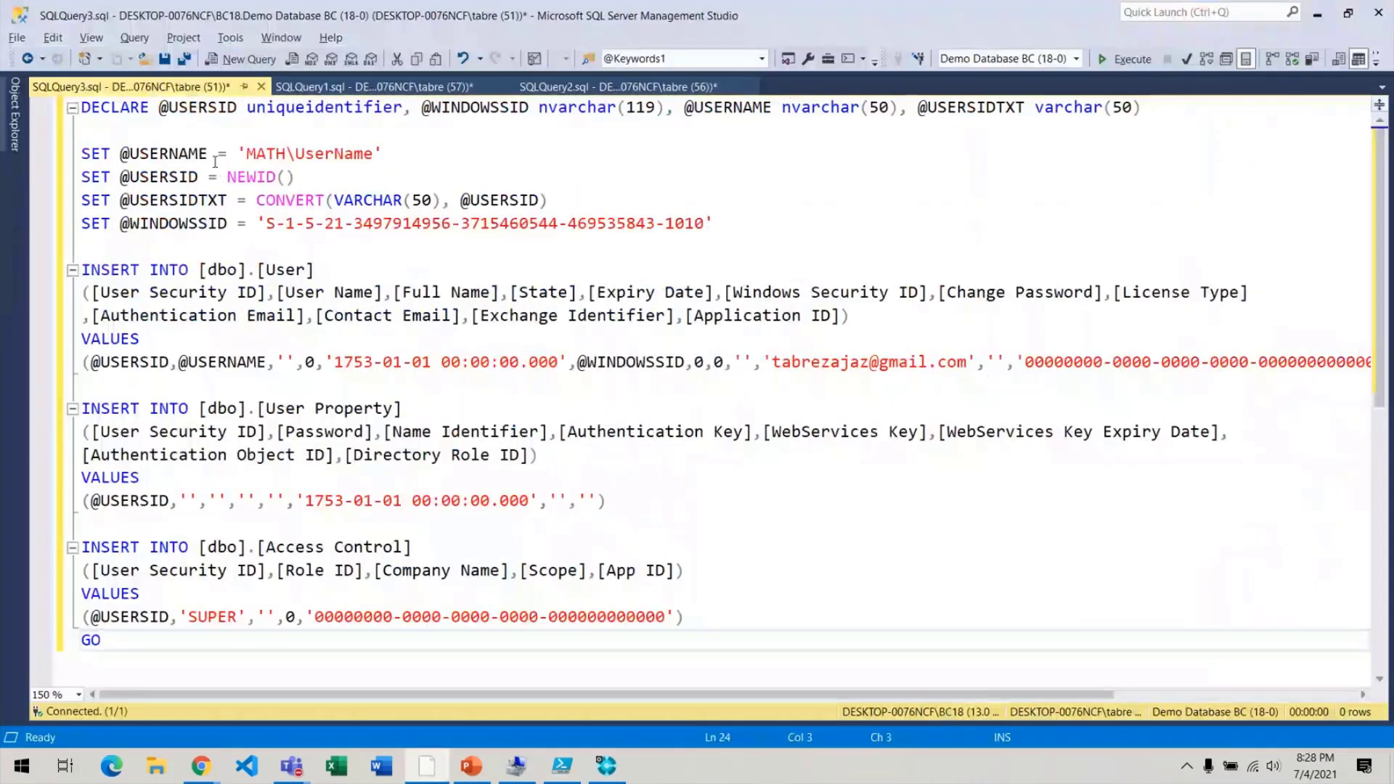
pyautogui.doubleClick(269, 153)
pyautogui.hotkey('ctrl', 'v')
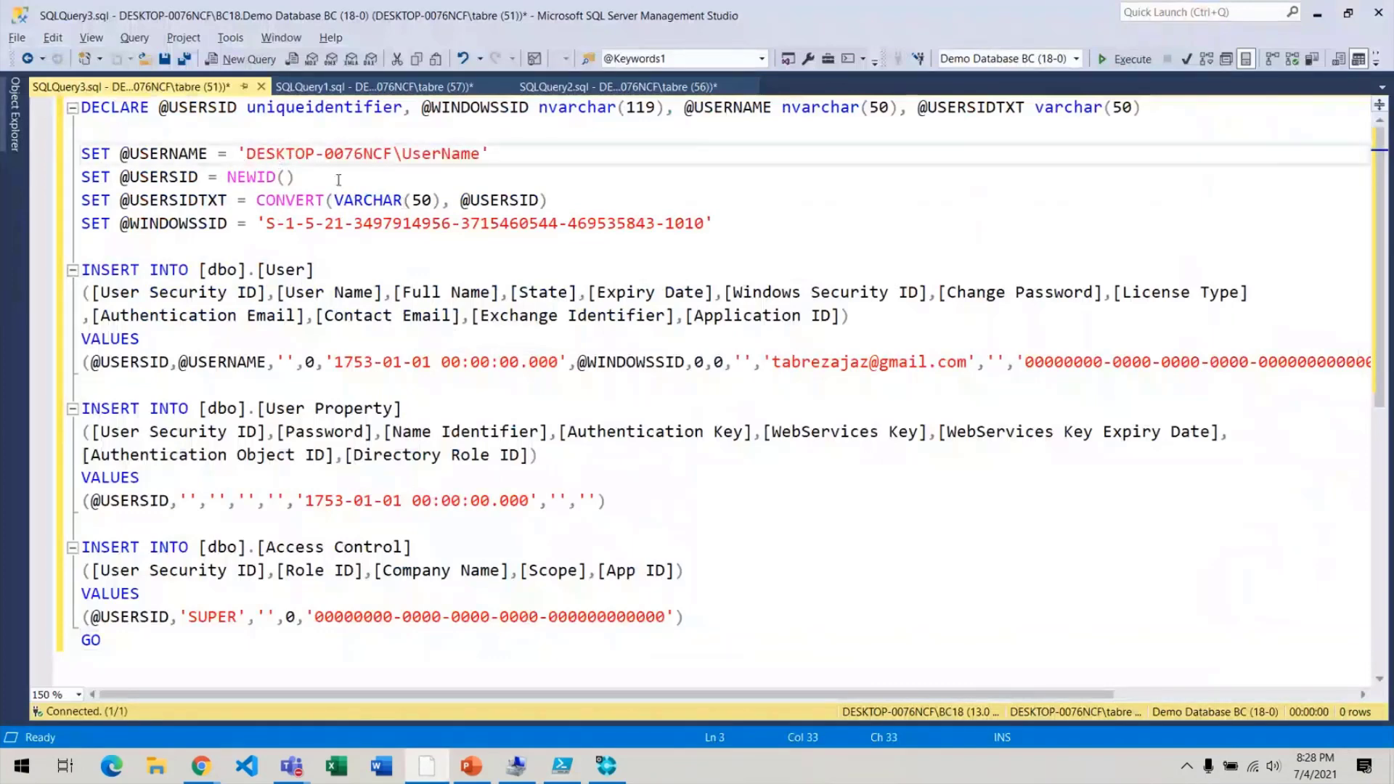
pyautogui.doubleClick(441, 155)
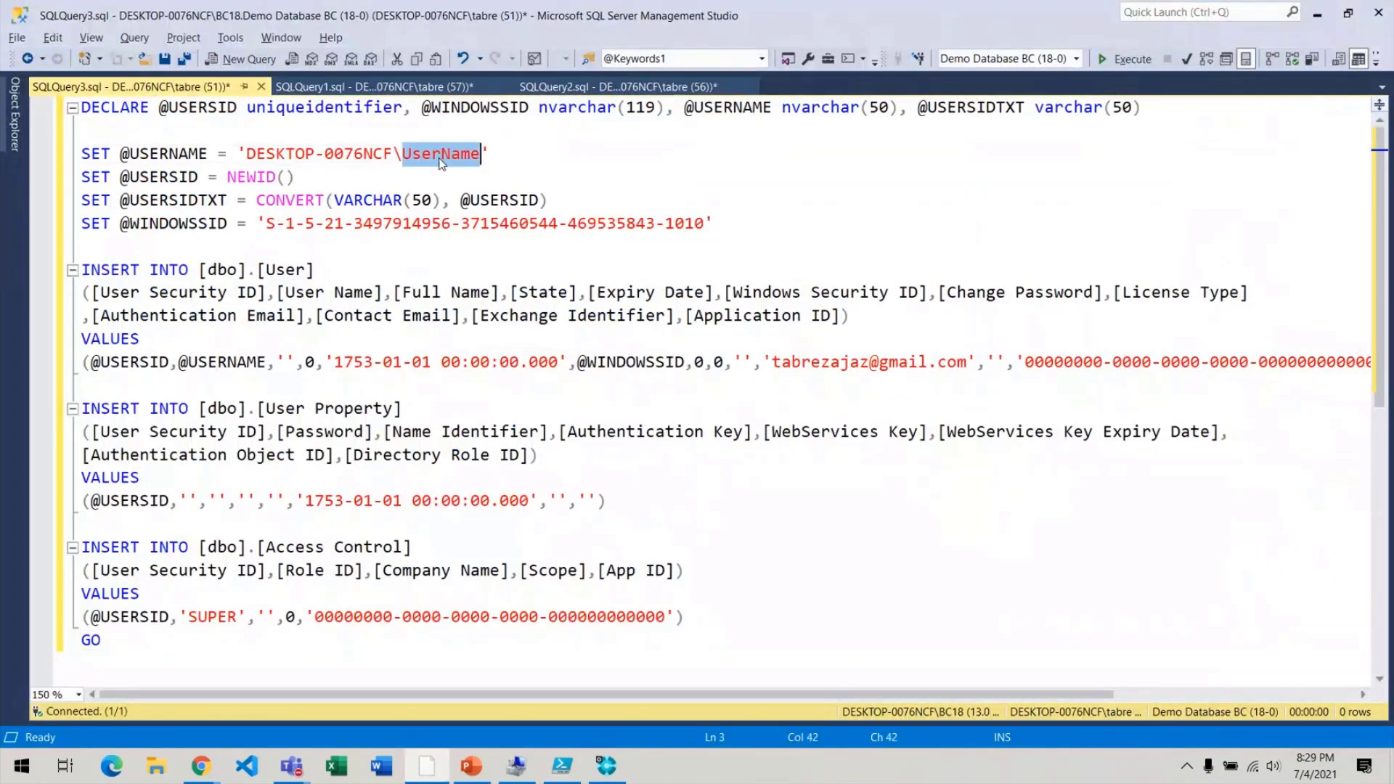
pyautogui.hotkey('alt', 'Tab')
pyautogui.doubleClick(1016, 104)
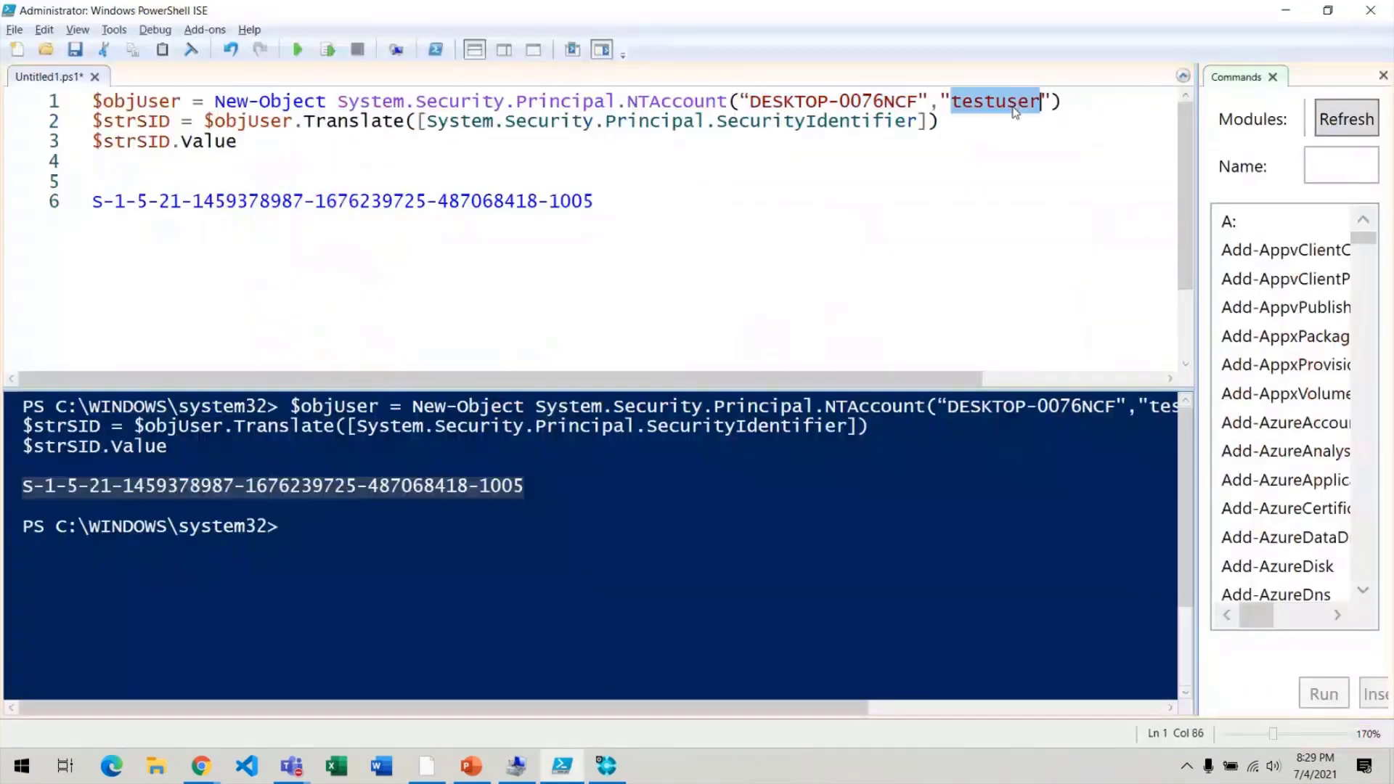
pyautogui.hotkey('ctrl', 'v')
pyautogui.hotkey('ctrl', 'v')
pyautogui.hotkey('ctrl', 'v')
pyautogui.press('alt')
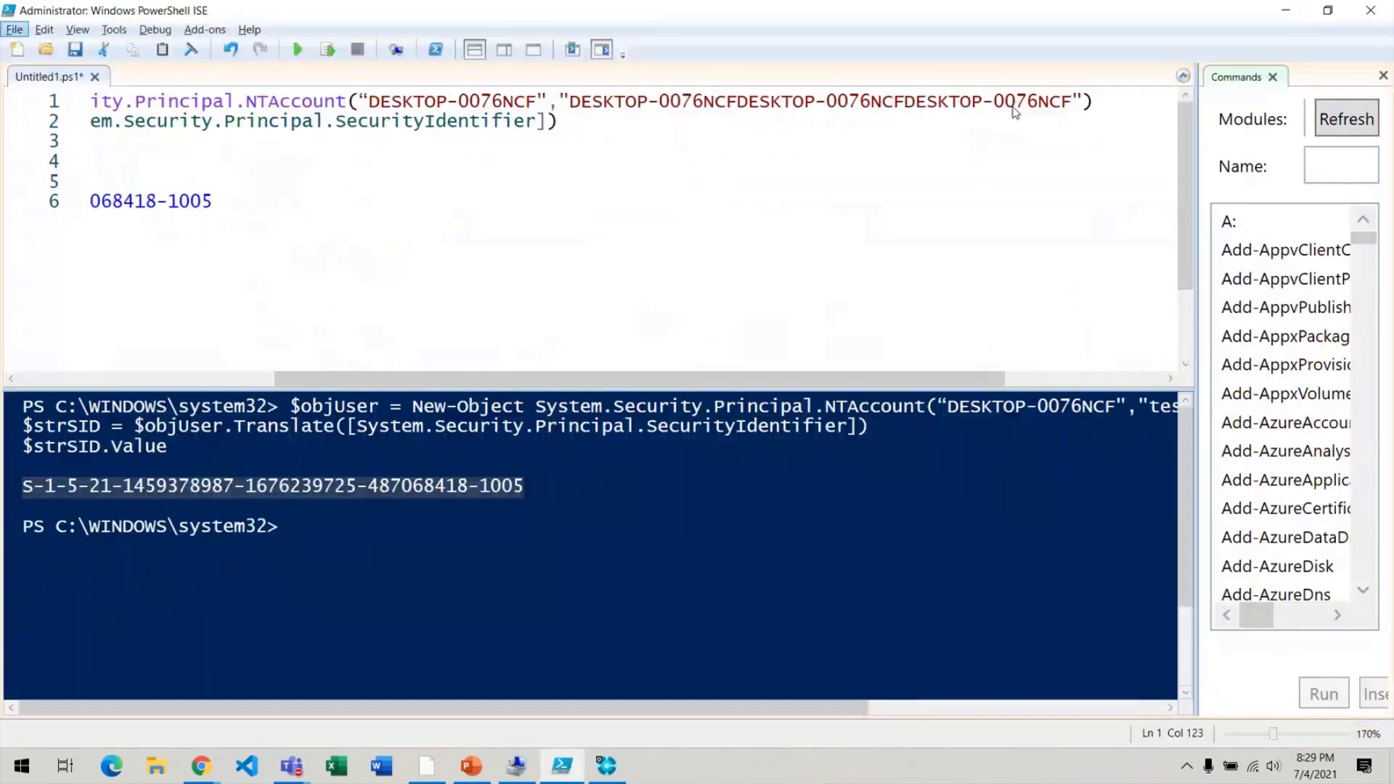
pyautogui.hotkey('ctrl', 'z')
pyautogui.hotkey('ctrl', 'c')
pyautogui.hotkey('alt', 'Tab')
pyautogui.hotkey('ctrl', 'shift', 'Left')
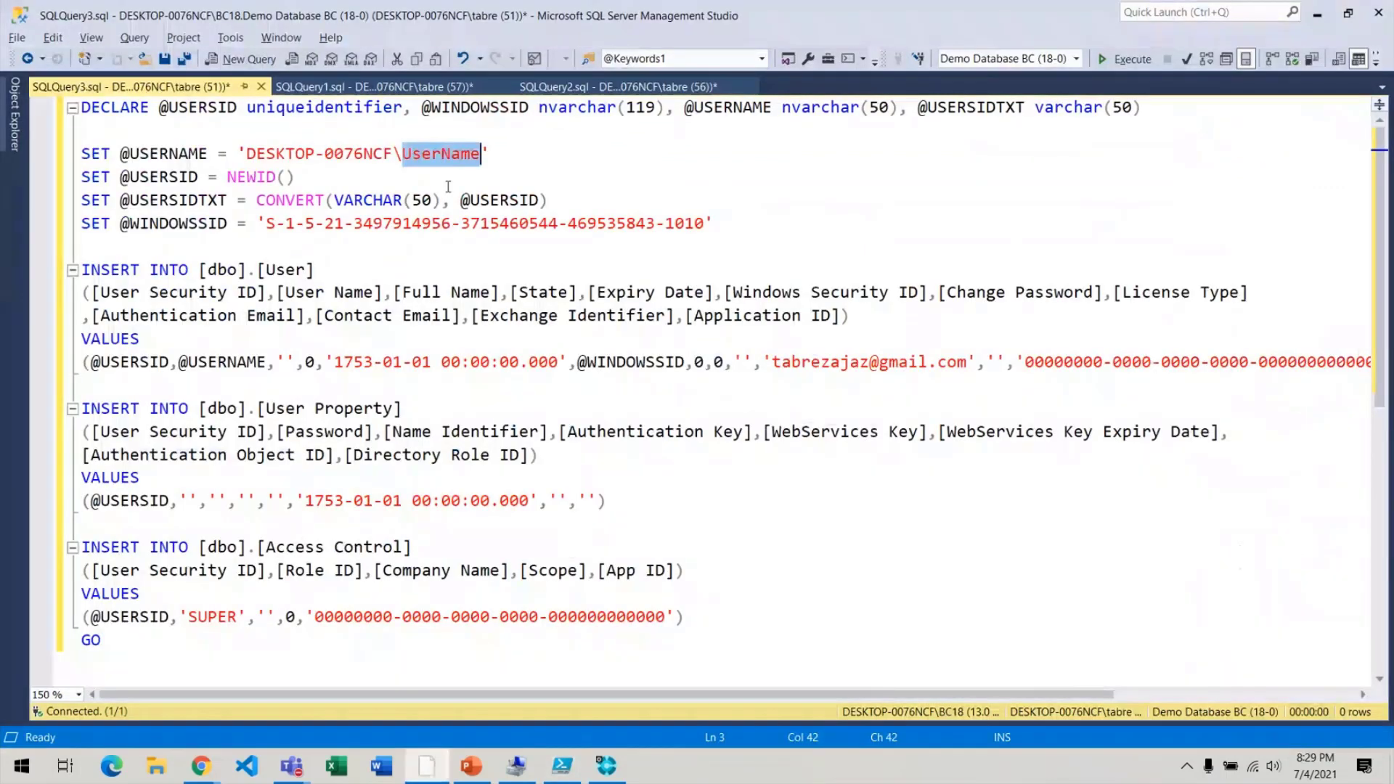
pyautogui.hotkey('ctrl', 'v')
pyautogui.click(265, 223)
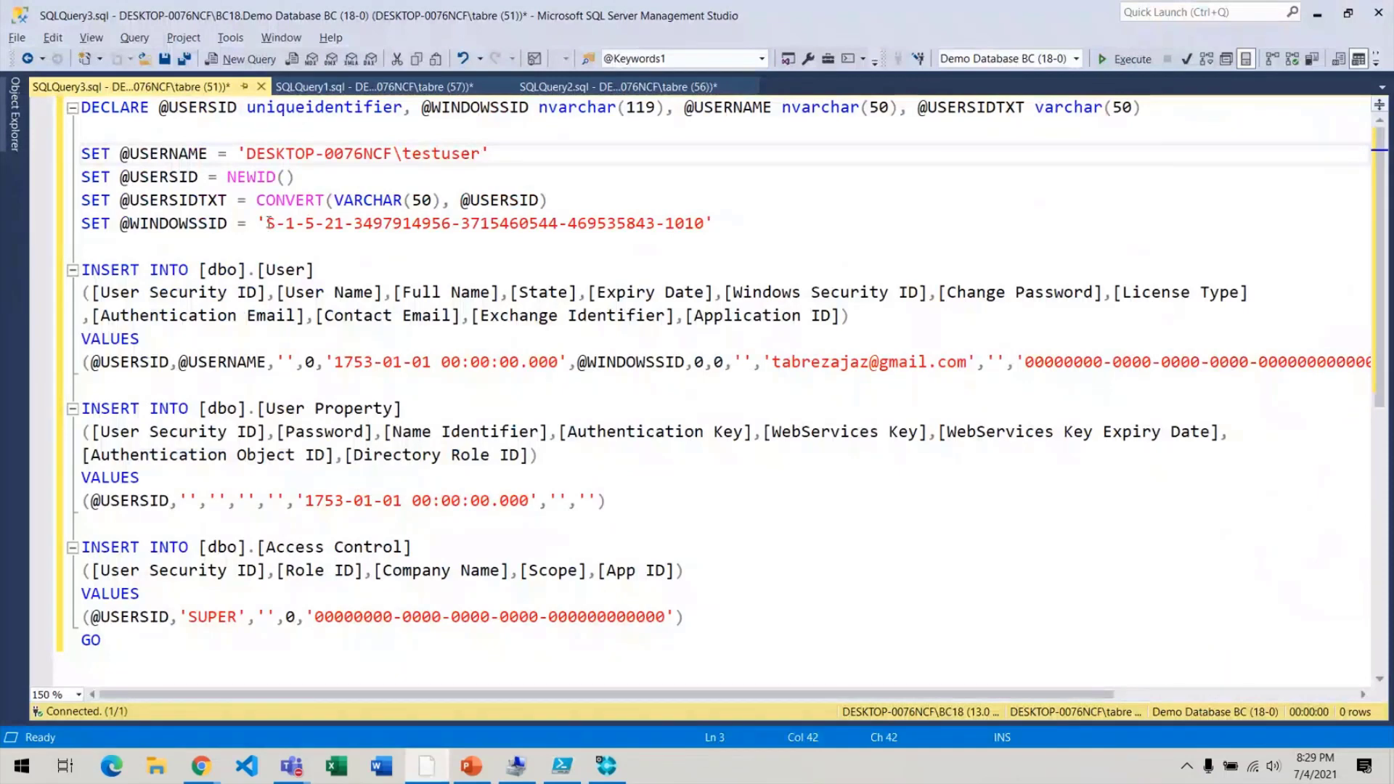
pyautogui.keyDown('shift'); pyautogui.click(699, 226); pyautogui.keyUp('shift')
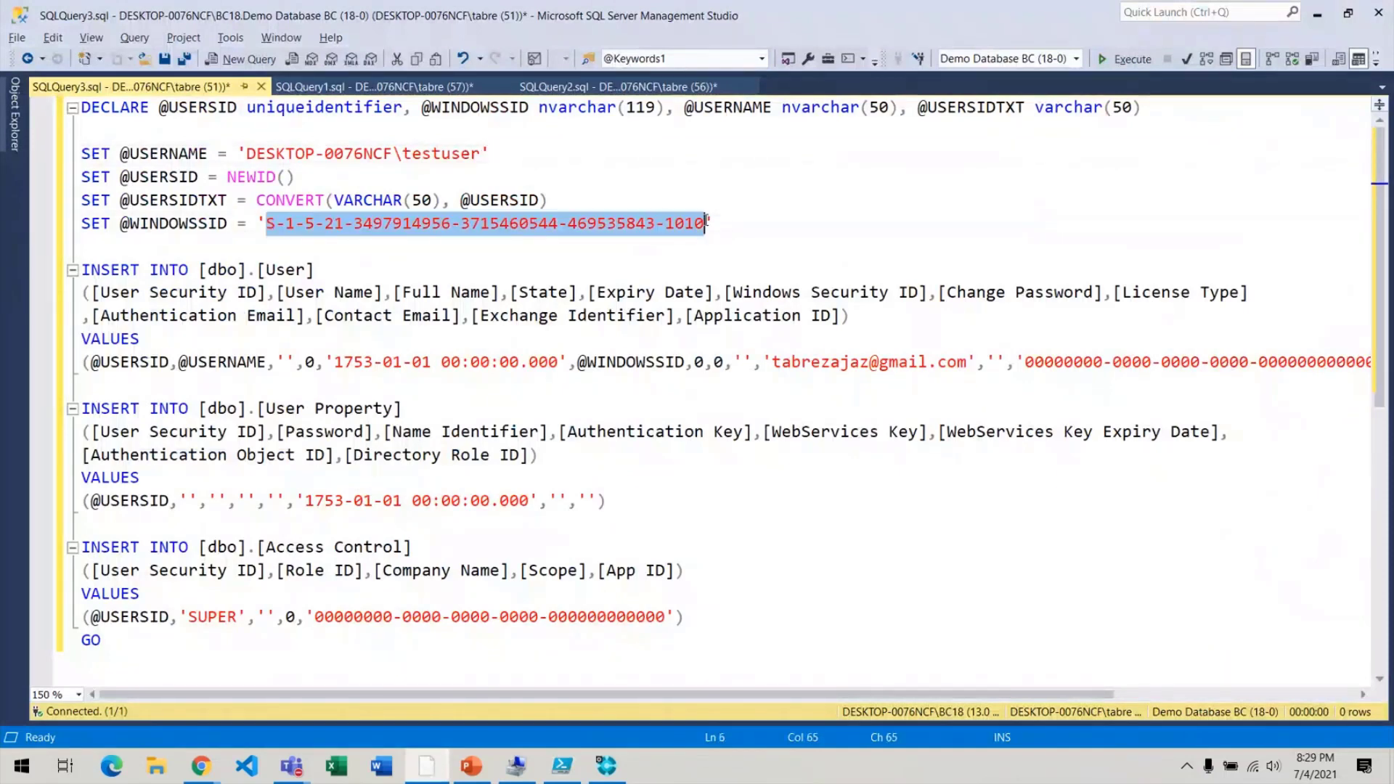
pyautogui.hotkey('alt', 'Tab')
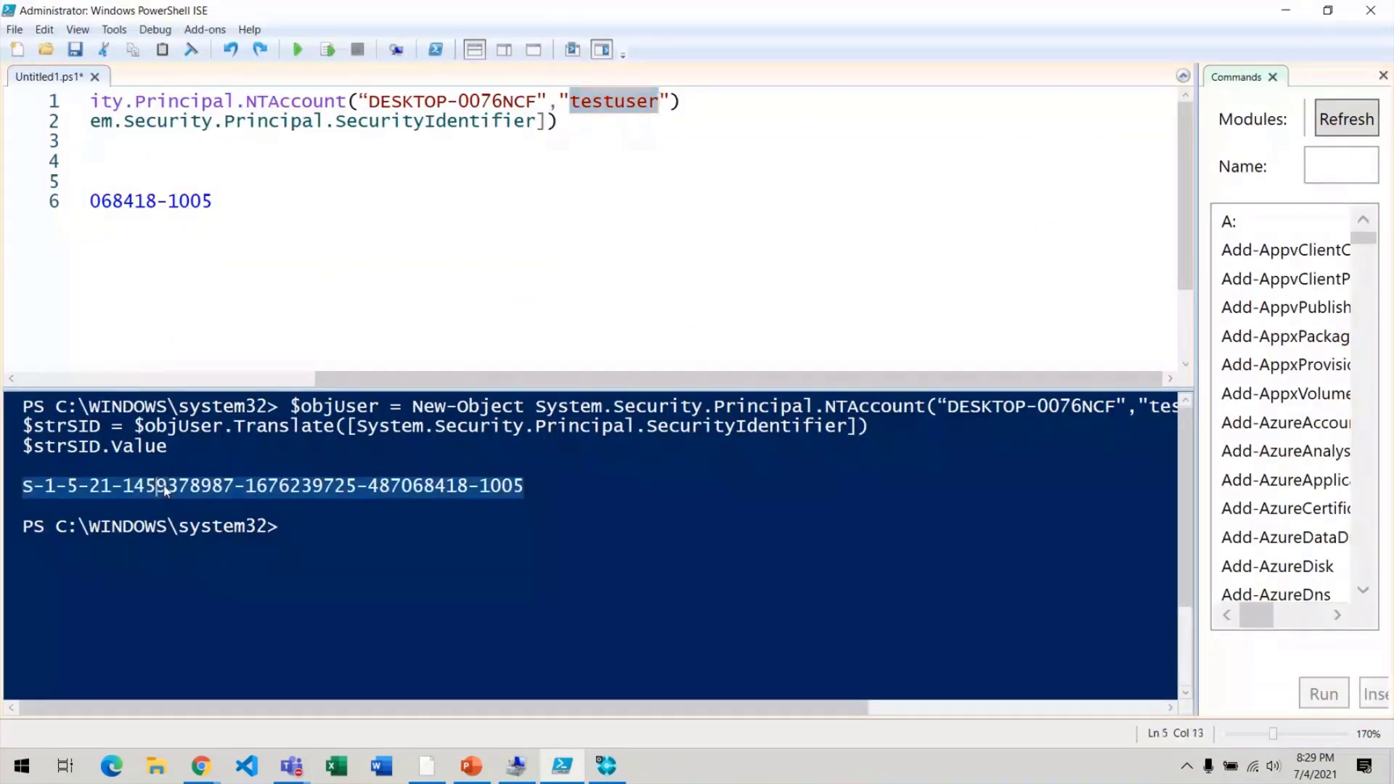
pyautogui.rightClick(161, 485)
pyautogui.click(211, 518)
pyautogui.hotkey('alt', 'Tab')
pyautogui.hotkey('ctrl', 'v')
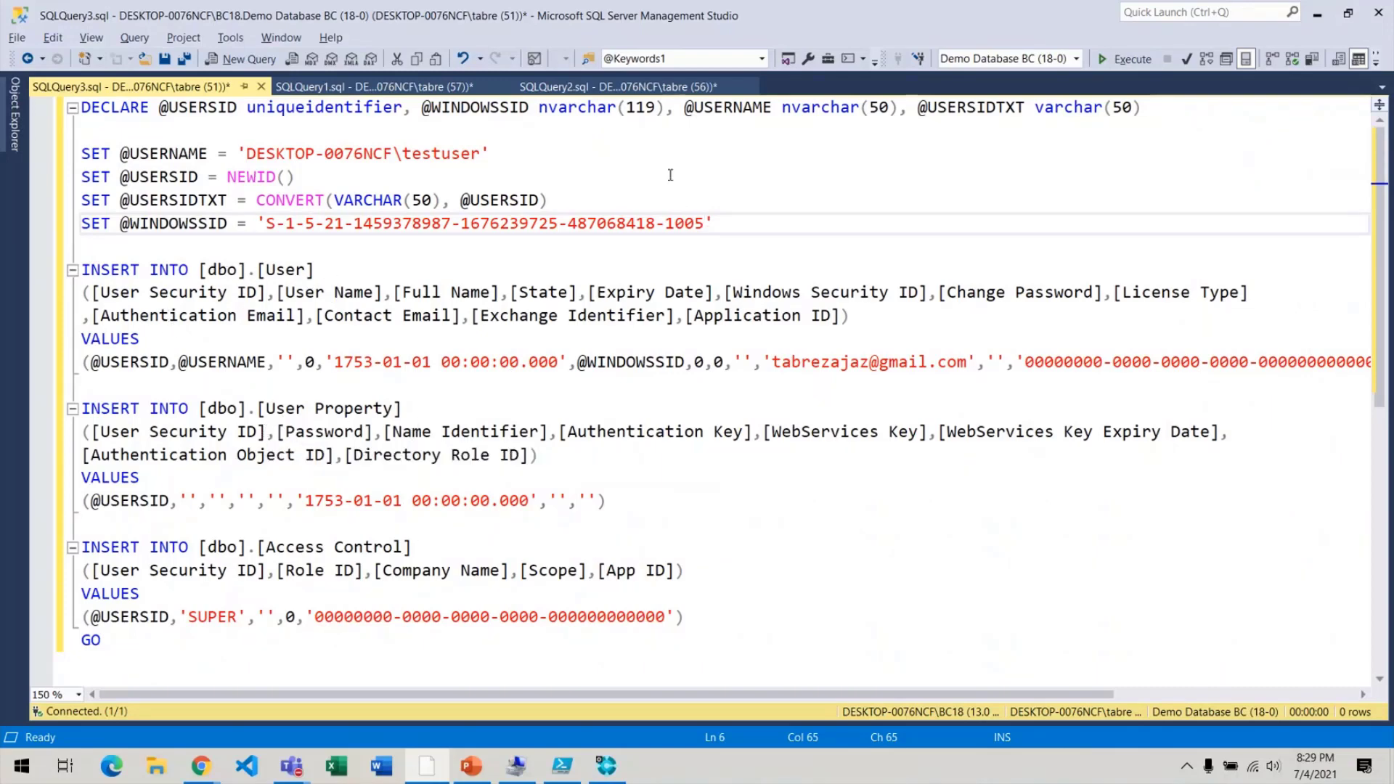
pyautogui.click(671, 88)
# Run the three SELECT statements and check both existing users' names and roles.
pyautogui.hotkey('ctrl', 'a')
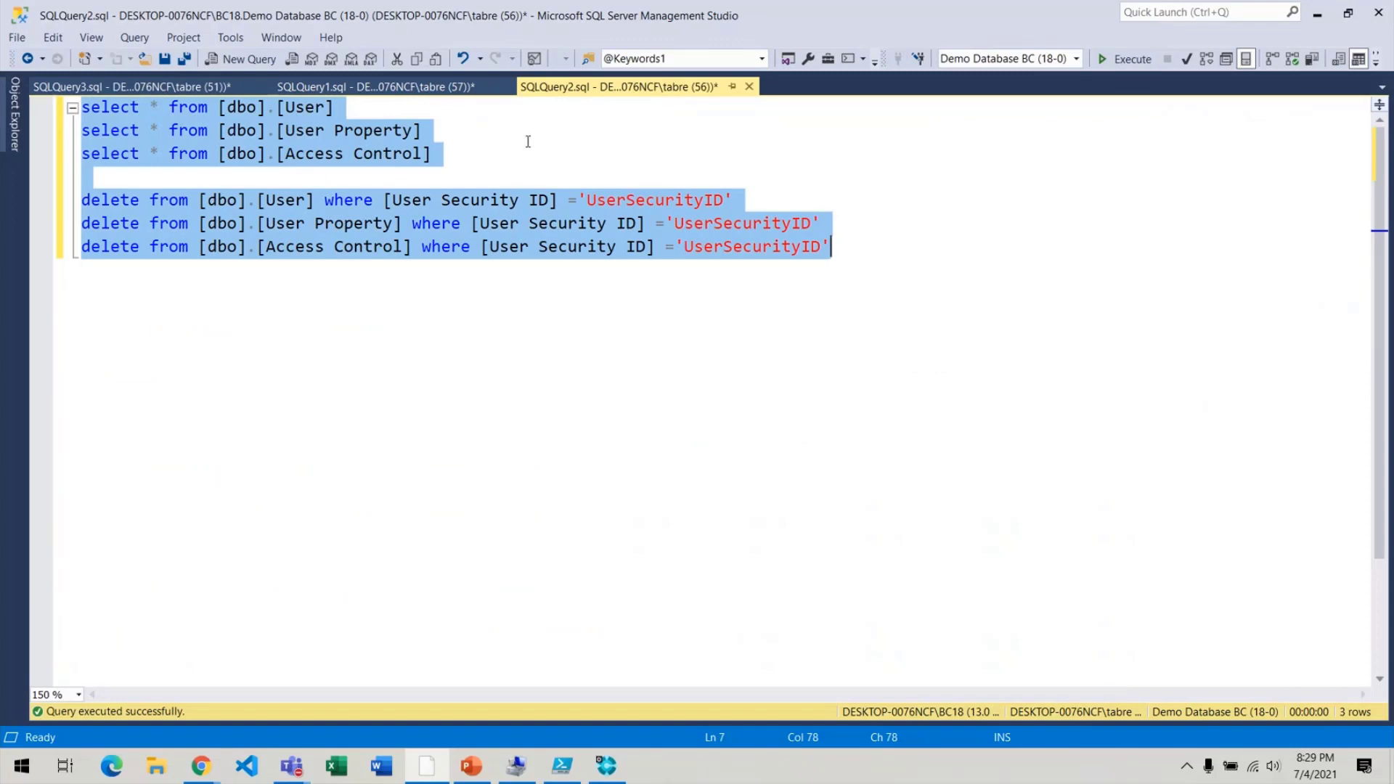
pyautogui.click(463, 153)
pyautogui.moveTo(462, 153); pyautogui.dragTo(3, 60)
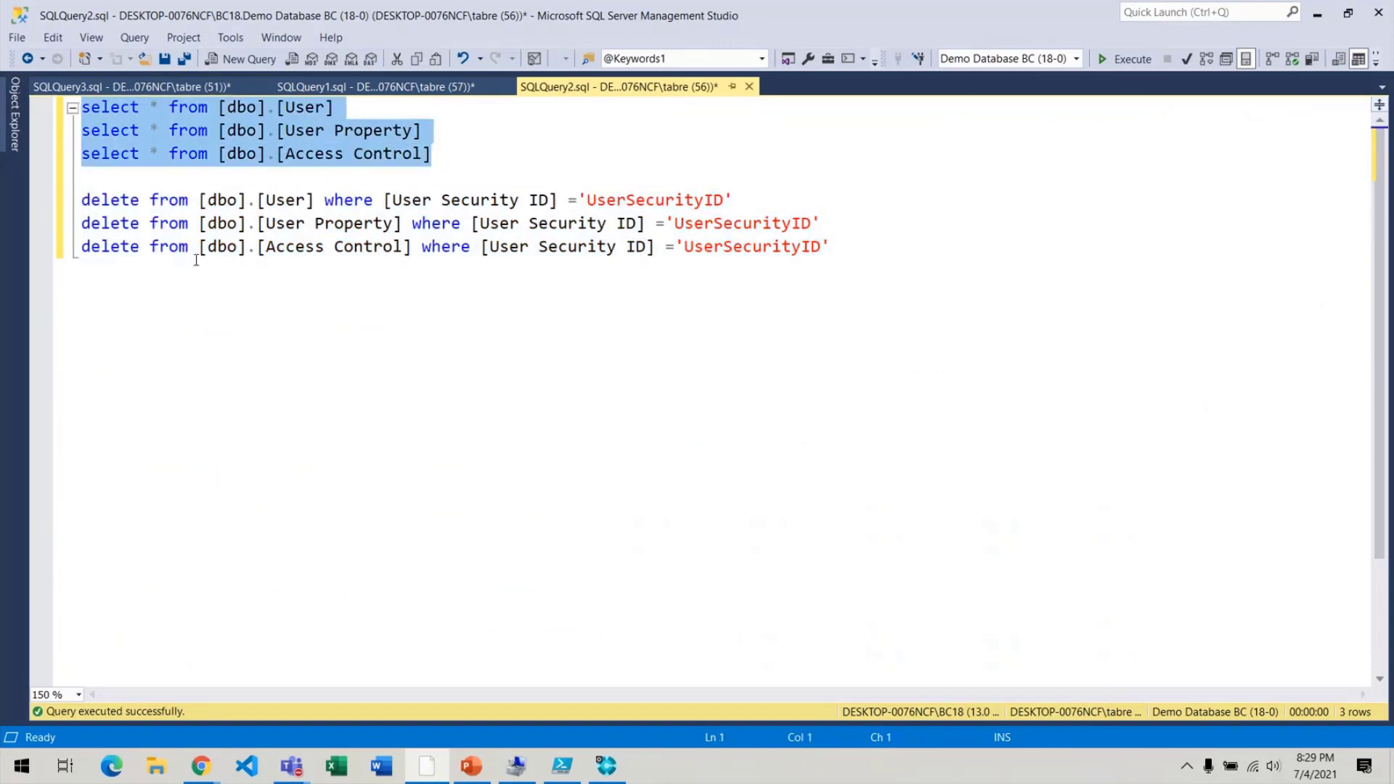
pyautogui.press('F5')
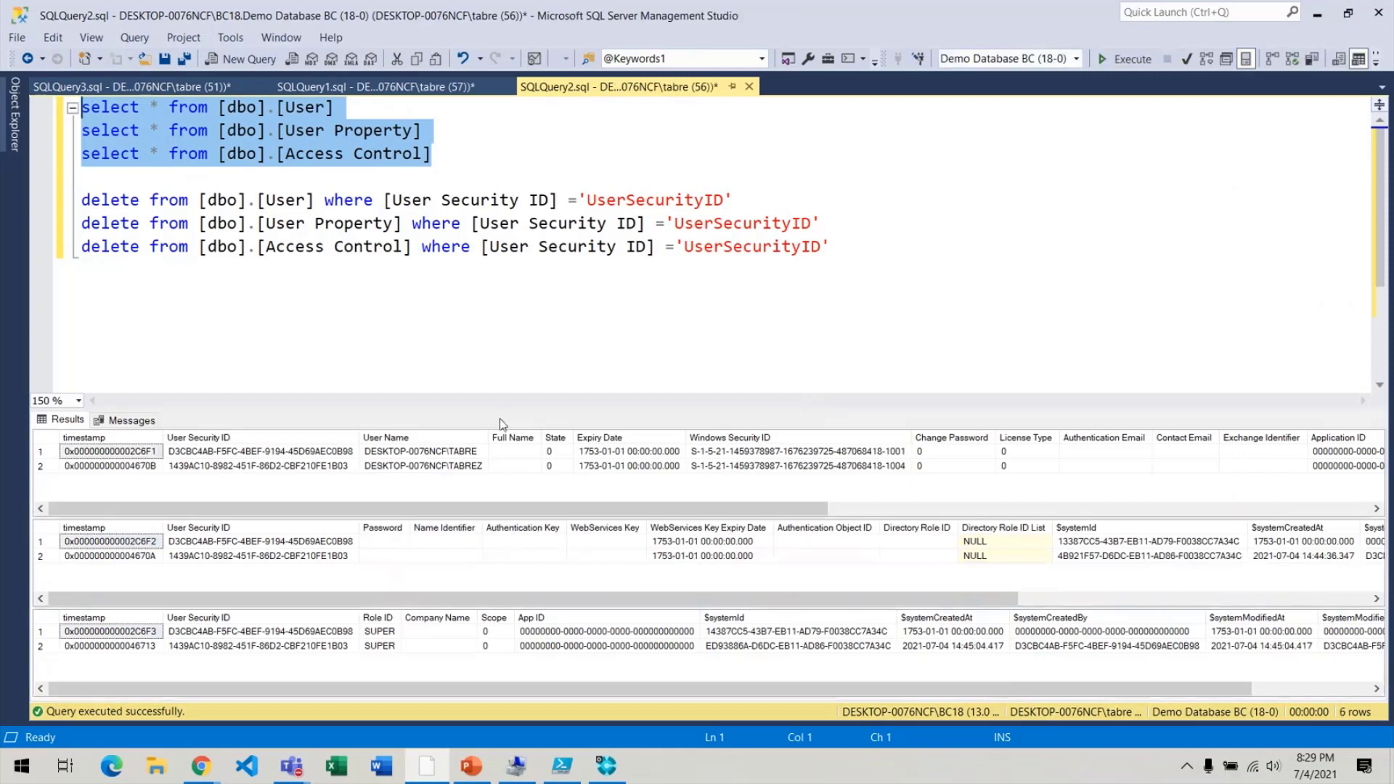
pyautogui.click(477, 454)
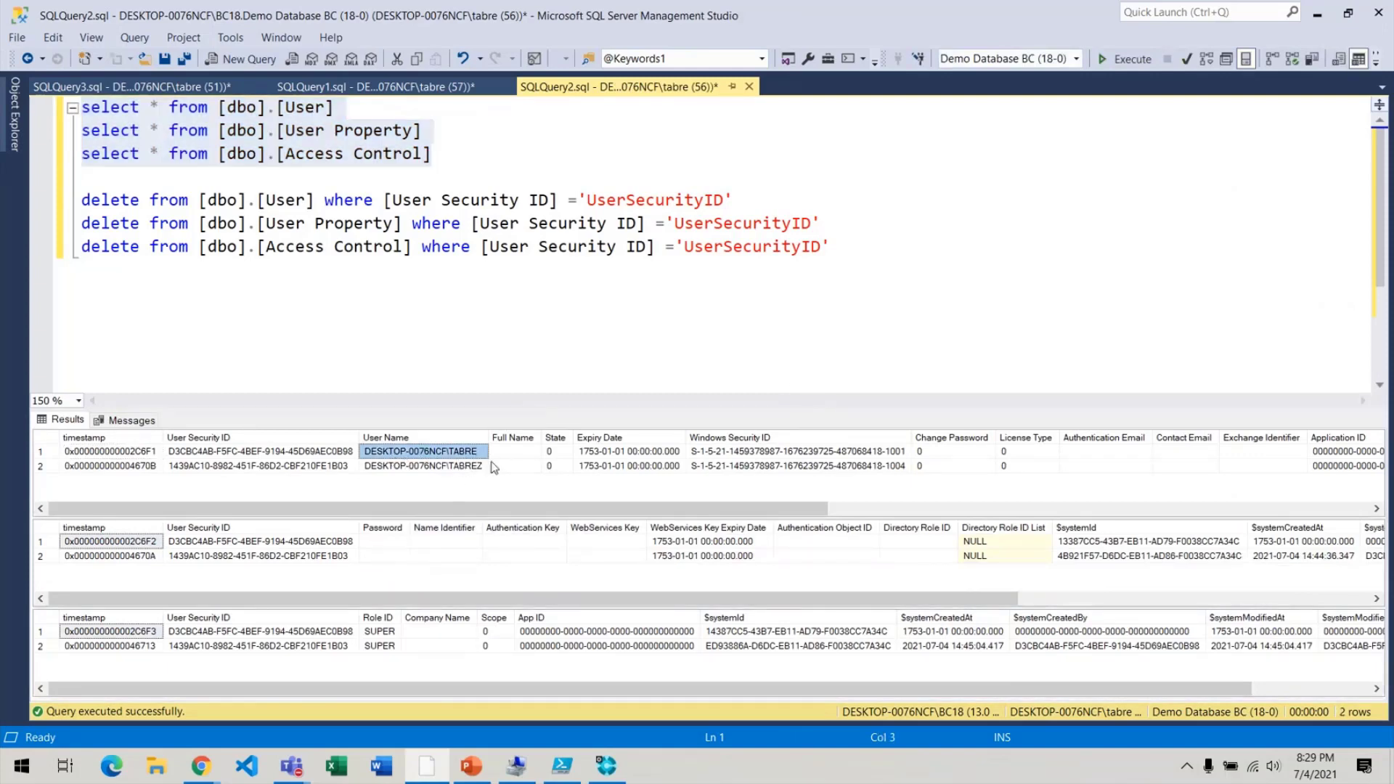
pyautogui.click(459, 468)
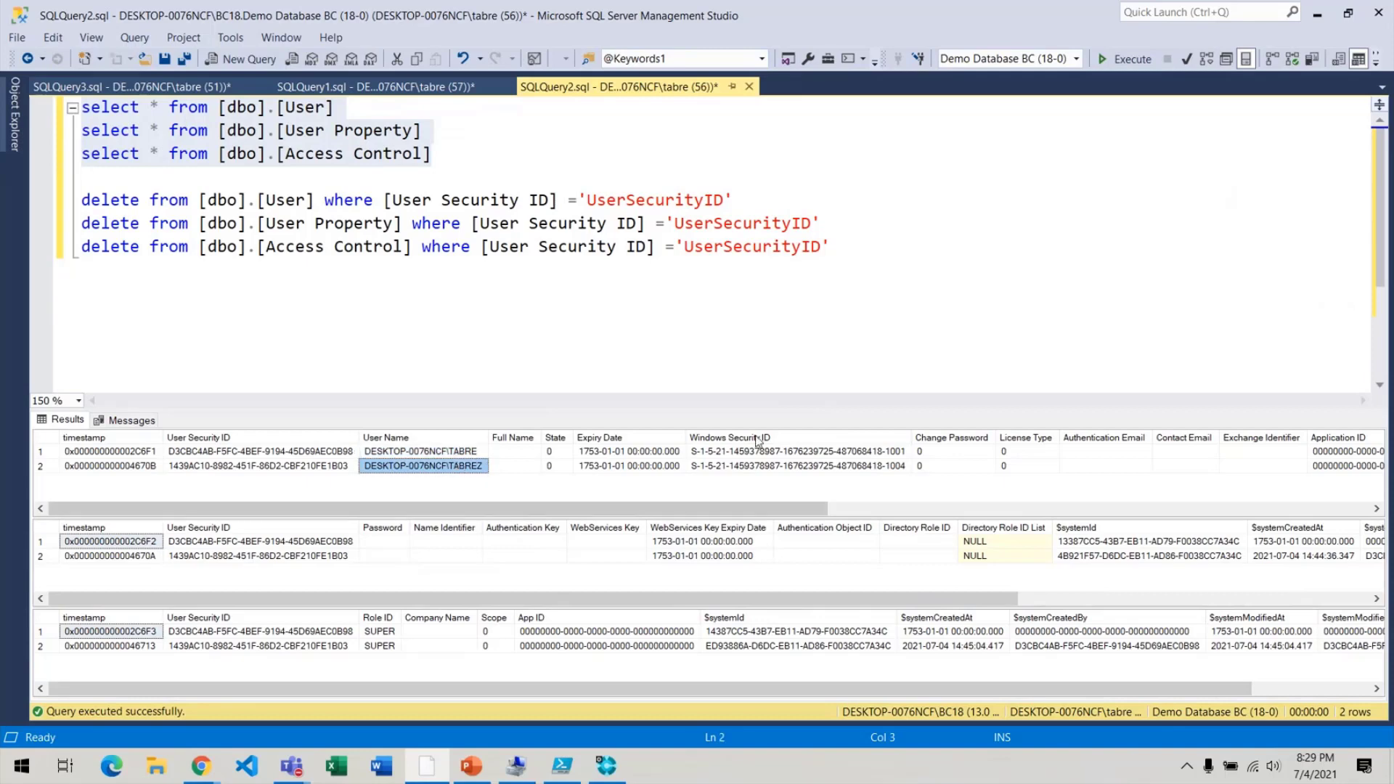
pyautogui.click(397, 571)
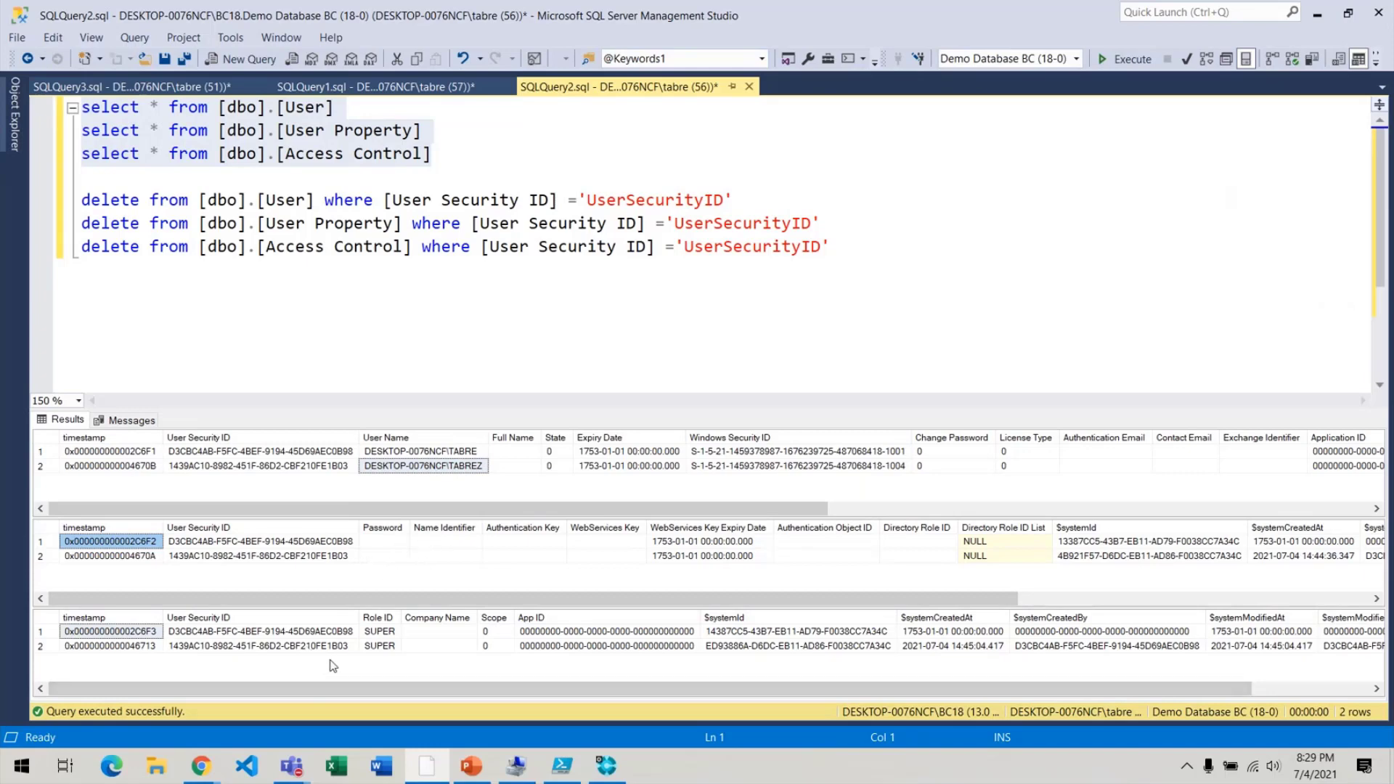
pyautogui.click(390, 635)
pyautogui.click(390, 646)
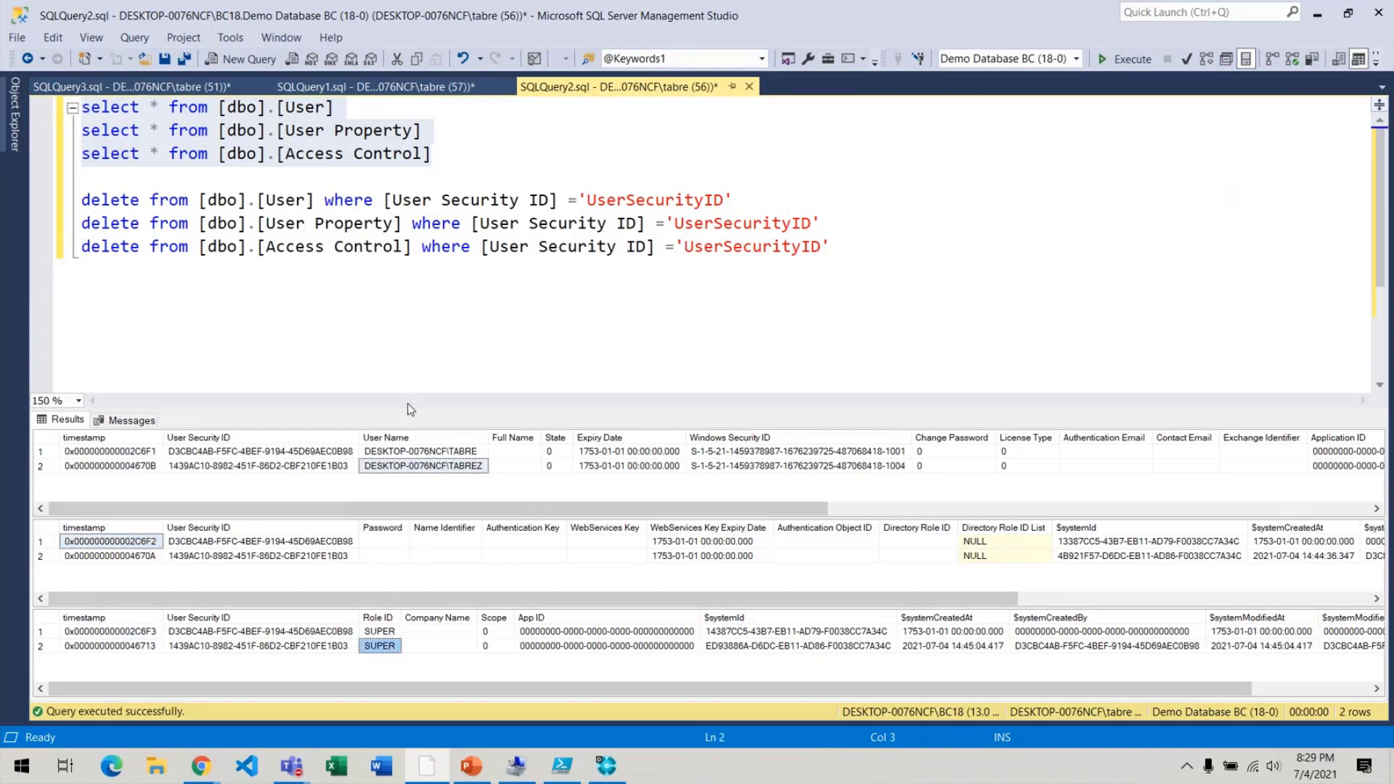
# Review the User and User Property queries and compare both users' key expiry dates.
pyautogui.moveTo(341, 108); pyautogui.dragTo(32, 104)
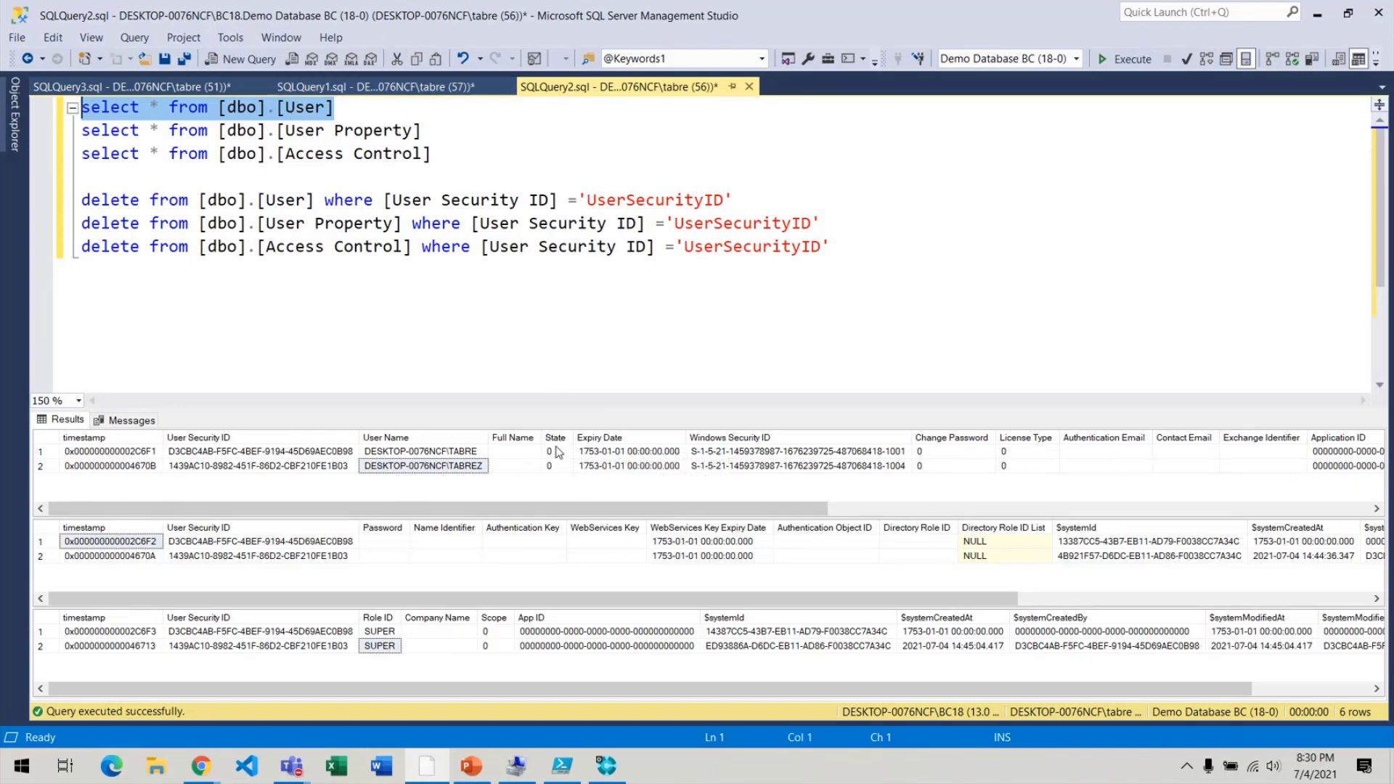
pyautogui.doubleClick(428, 107)
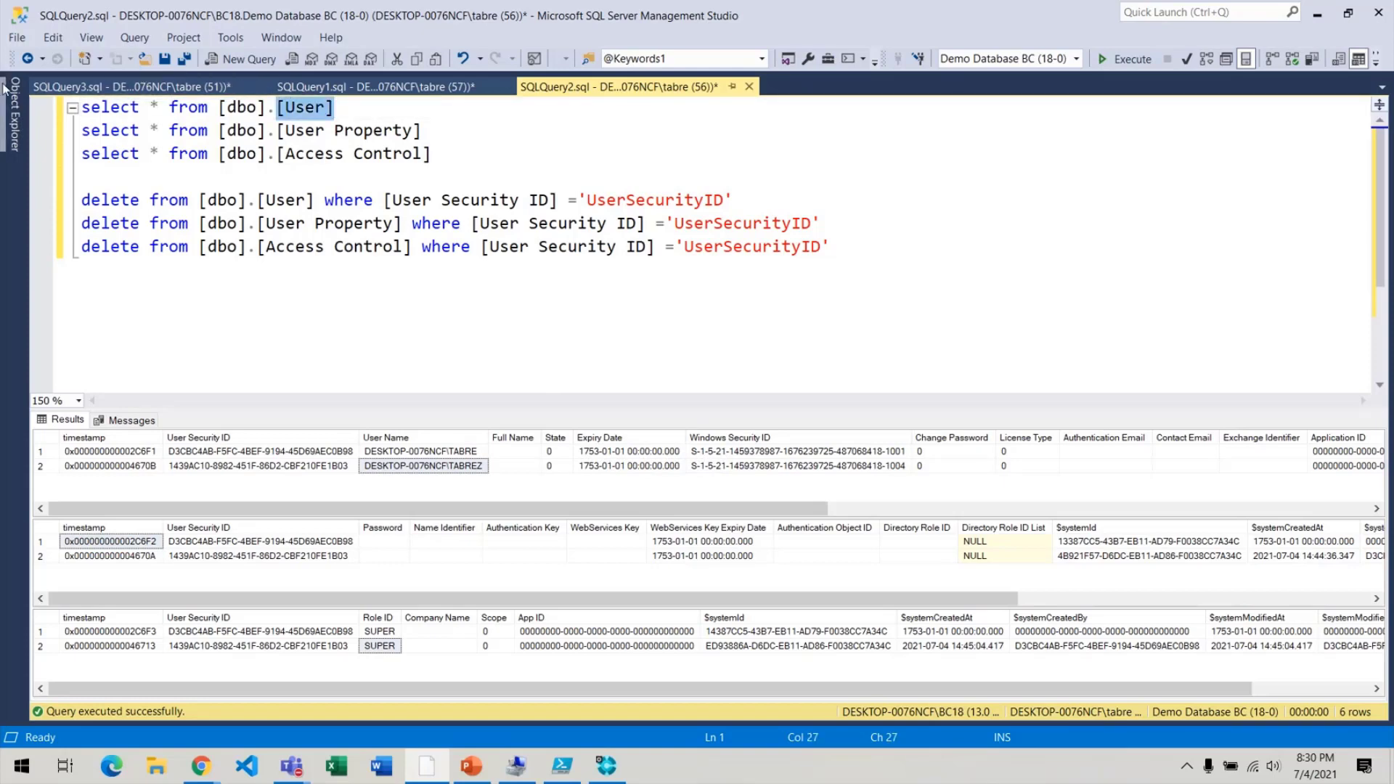
pyautogui.moveTo(422, 132); pyautogui.dragTo(81, 132)
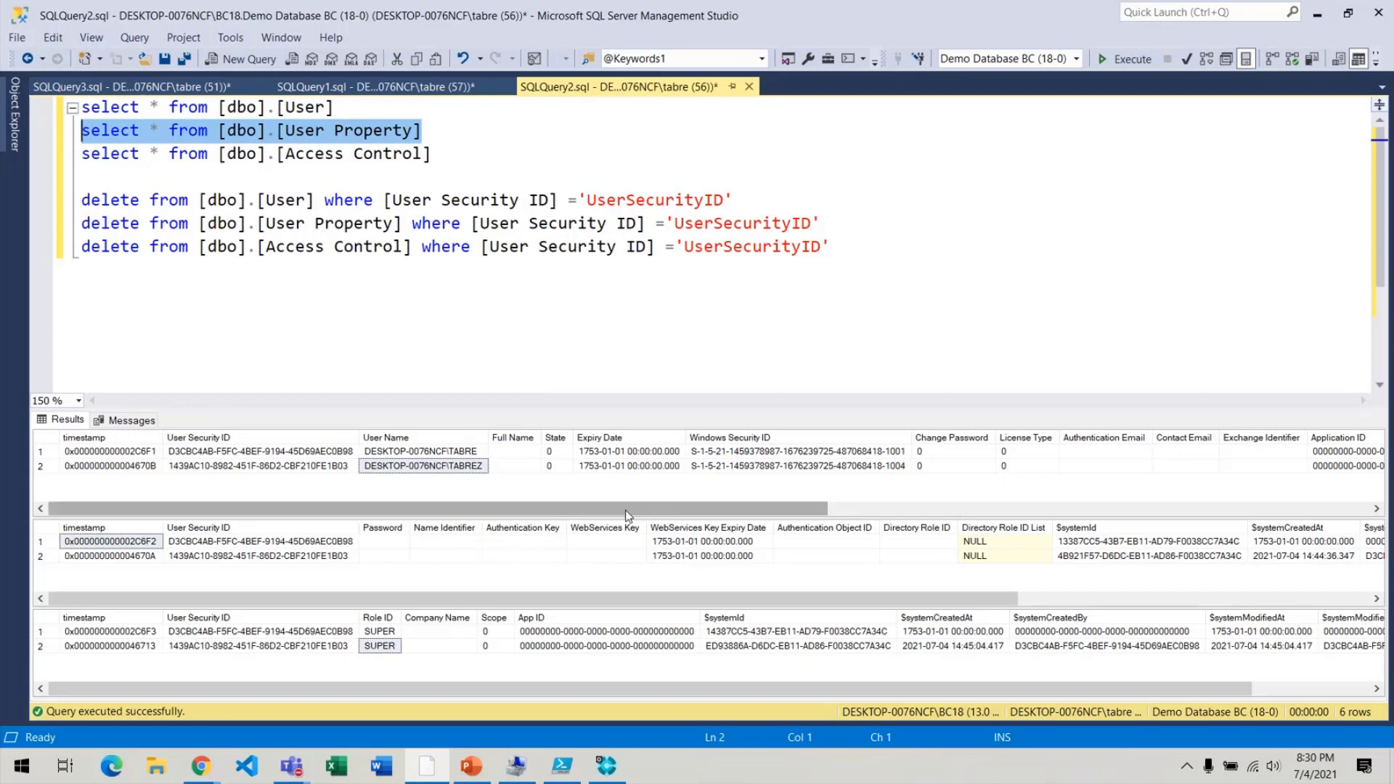
pyautogui.click(715, 557)
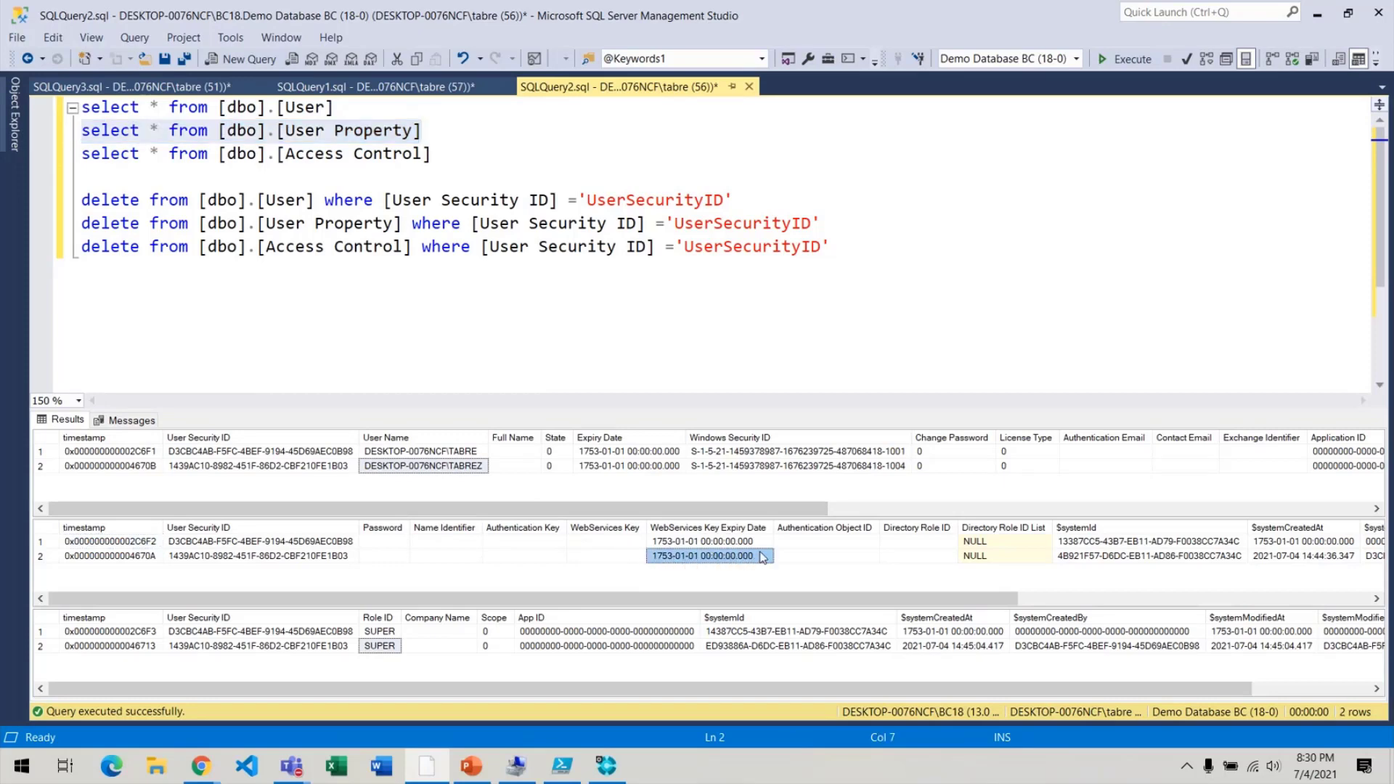
pyautogui.click(710, 542)
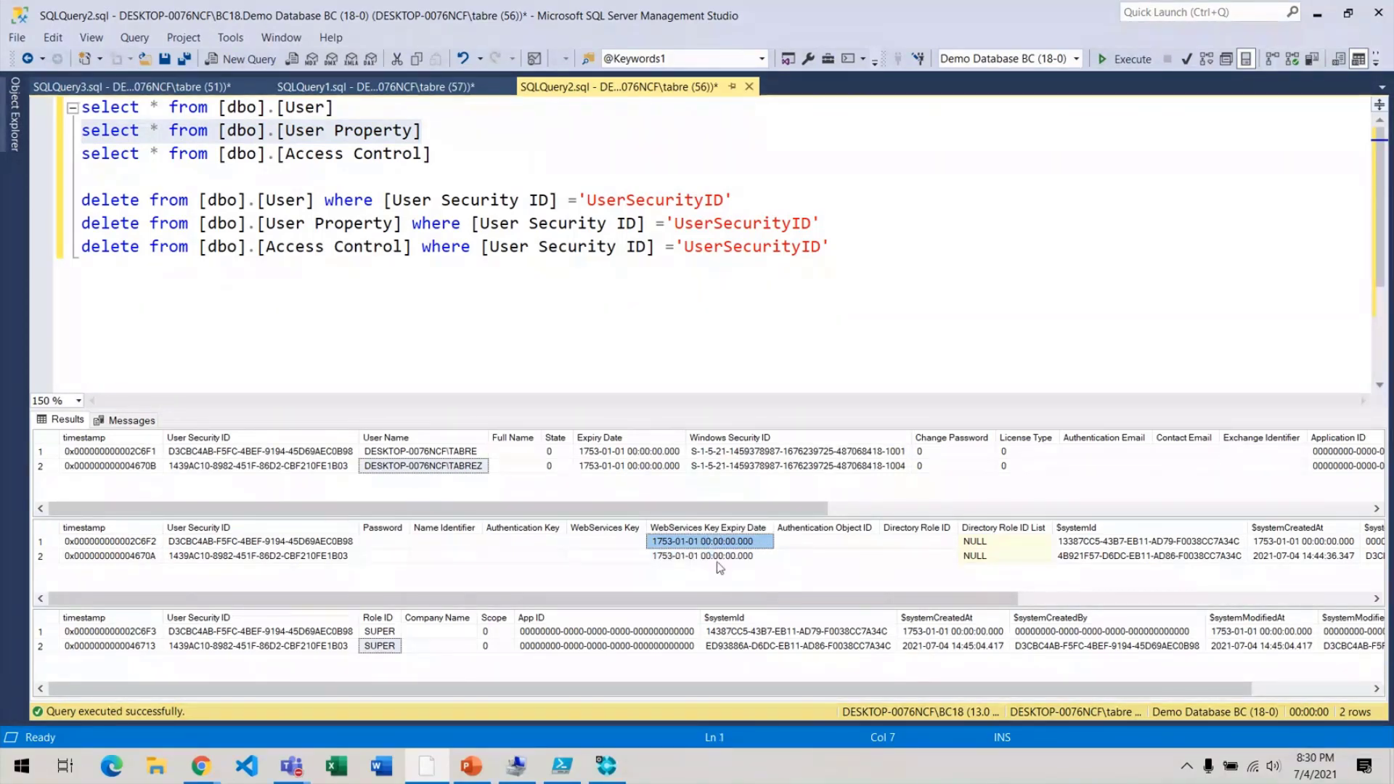
pyautogui.click(719, 556)
pyautogui.click(682, 542)
pyautogui.click(683, 557)
pyautogui.click(694, 544)
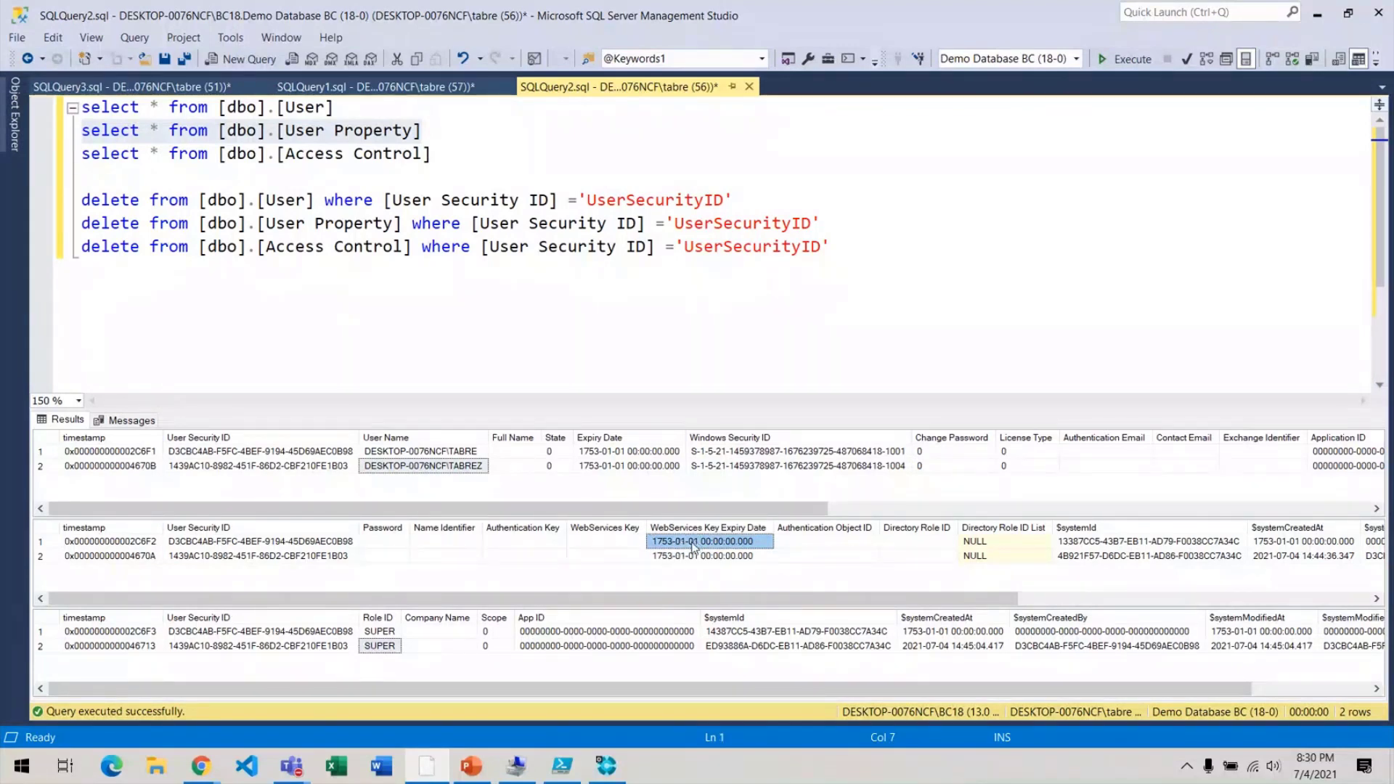
pyautogui.click(690, 556)
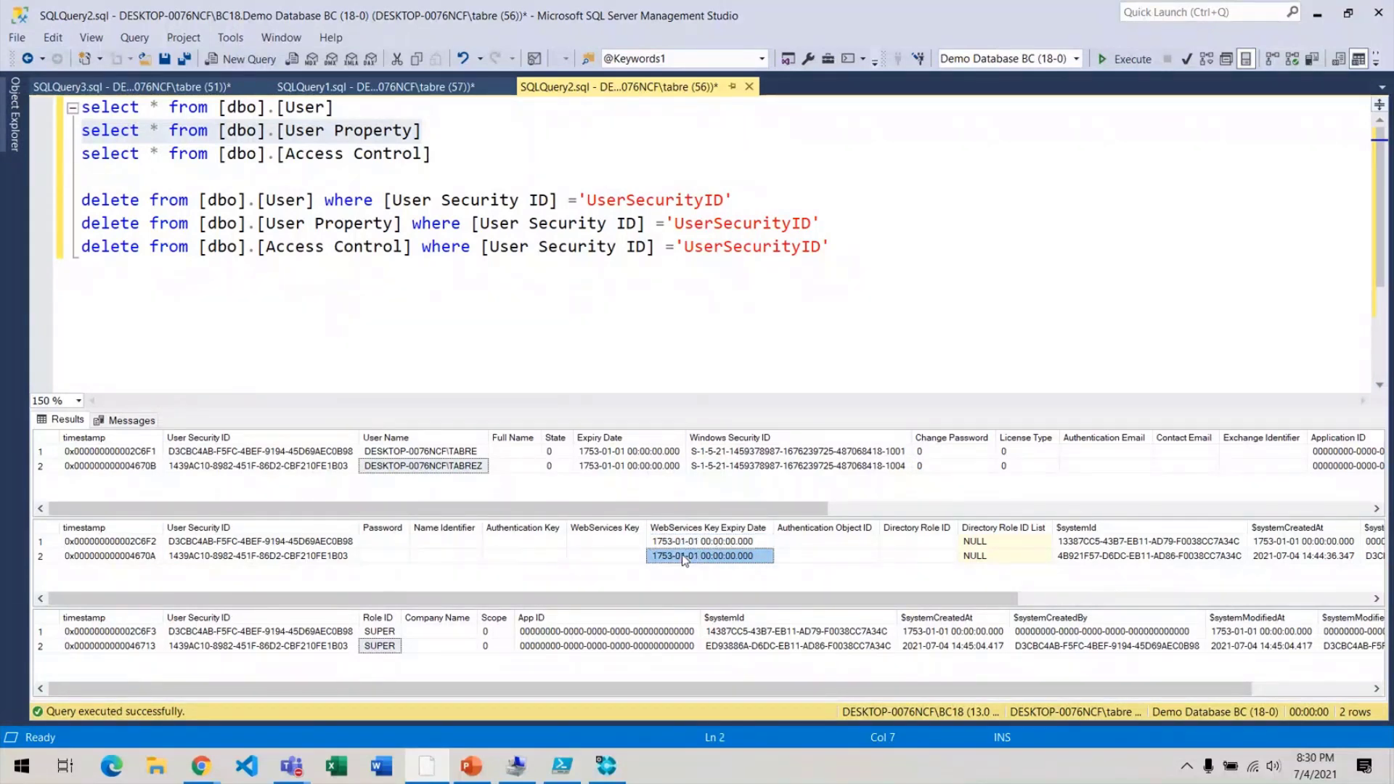
# Inspect the Access Control entries' security IDs, SUPER roles, scope and empty company names.
pyautogui.click(218, 632)
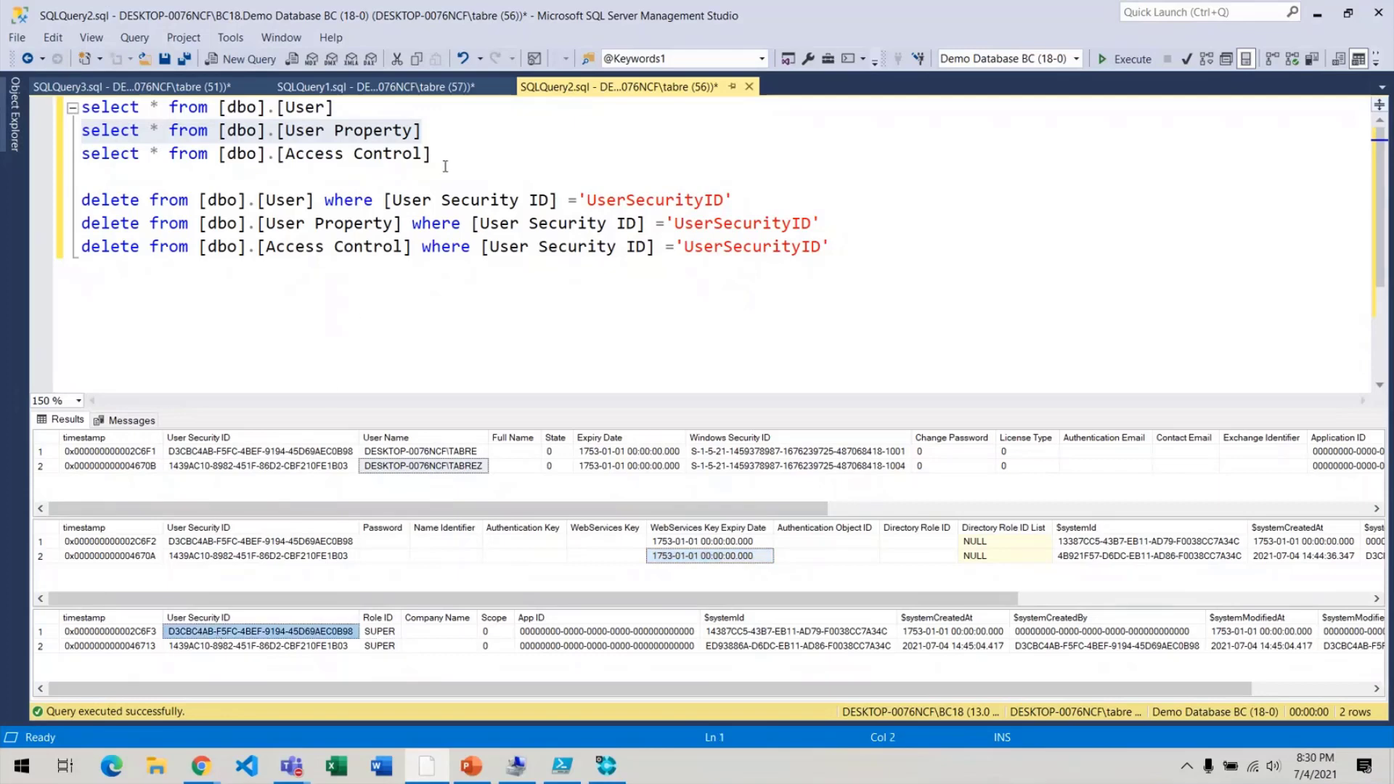
pyautogui.moveTo(440, 154); pyautogui.dragTo(218, 154)
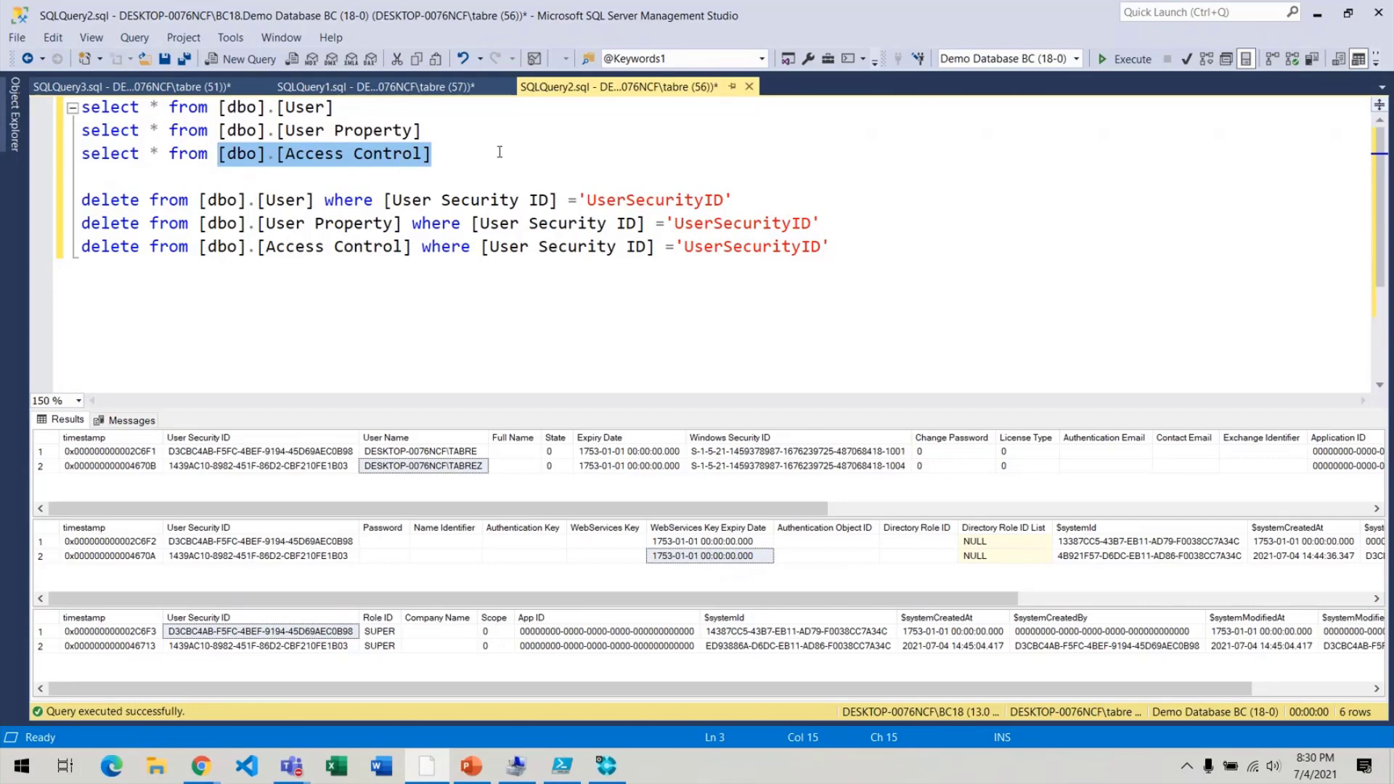
pyautogui.moveTo(465, 154); pyautogui.dragTo(219, 154)
pyautogui.click(385, 646)
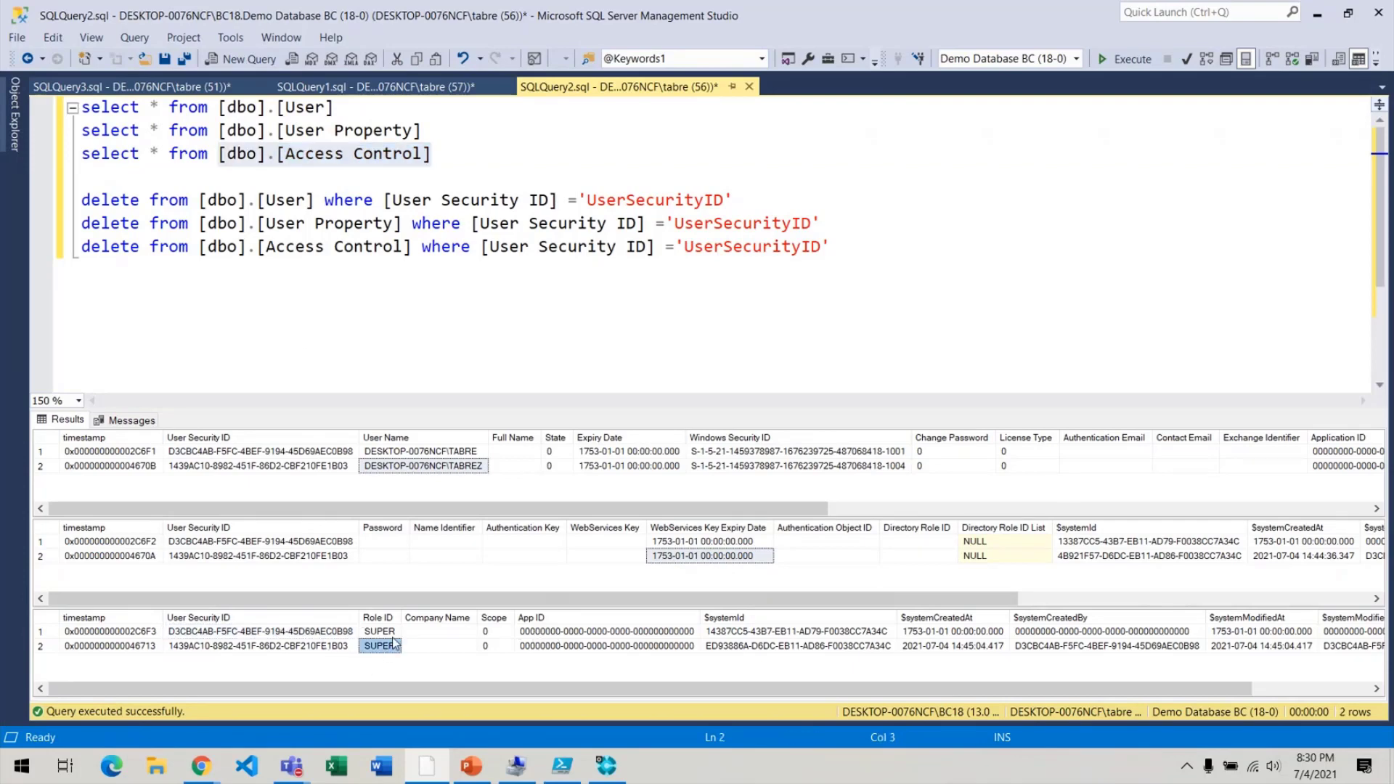
pyautogui.click(397, 635)
pyautogui.click(389, 649)
pyautogui.click(482, 632)
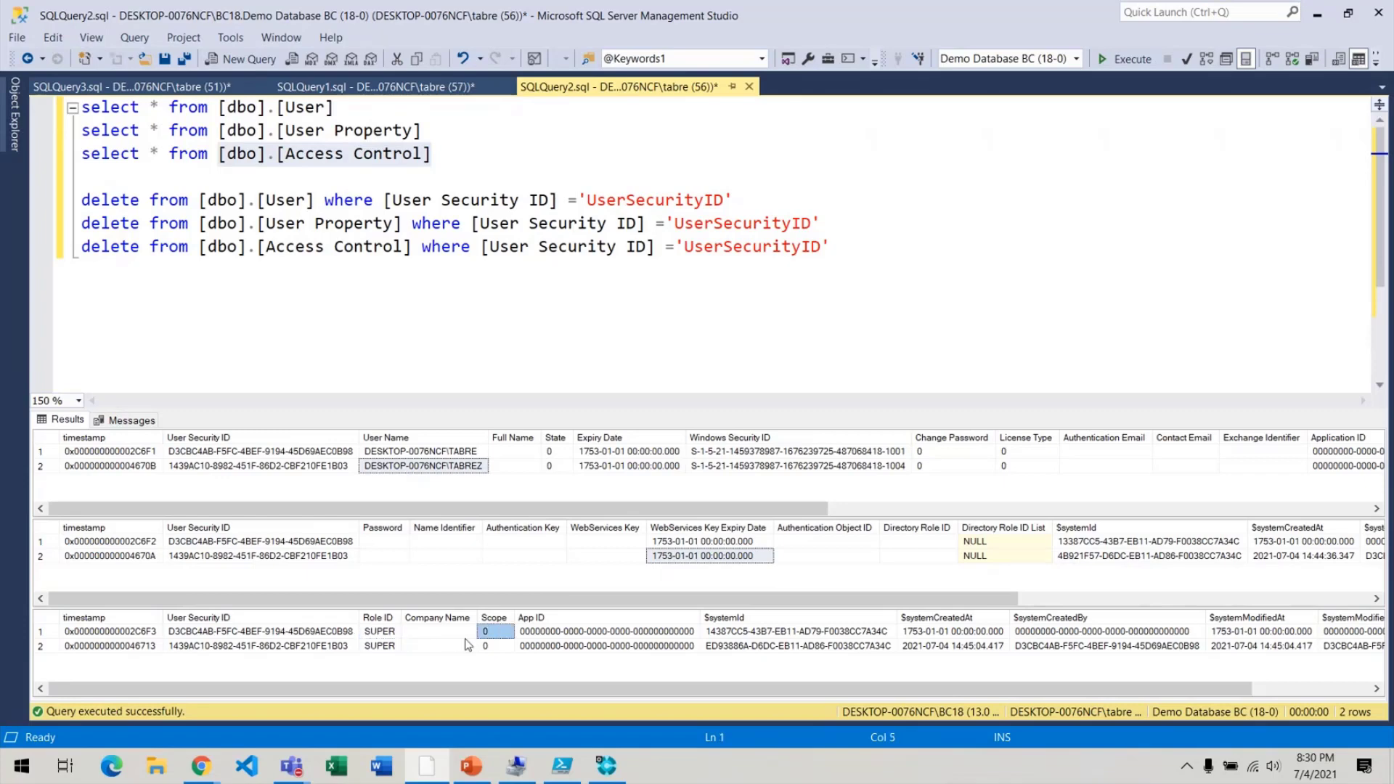
pyautogui.click(425, 633)
pyautogui.click(368, 632)
pyautogui.click(439, 633)
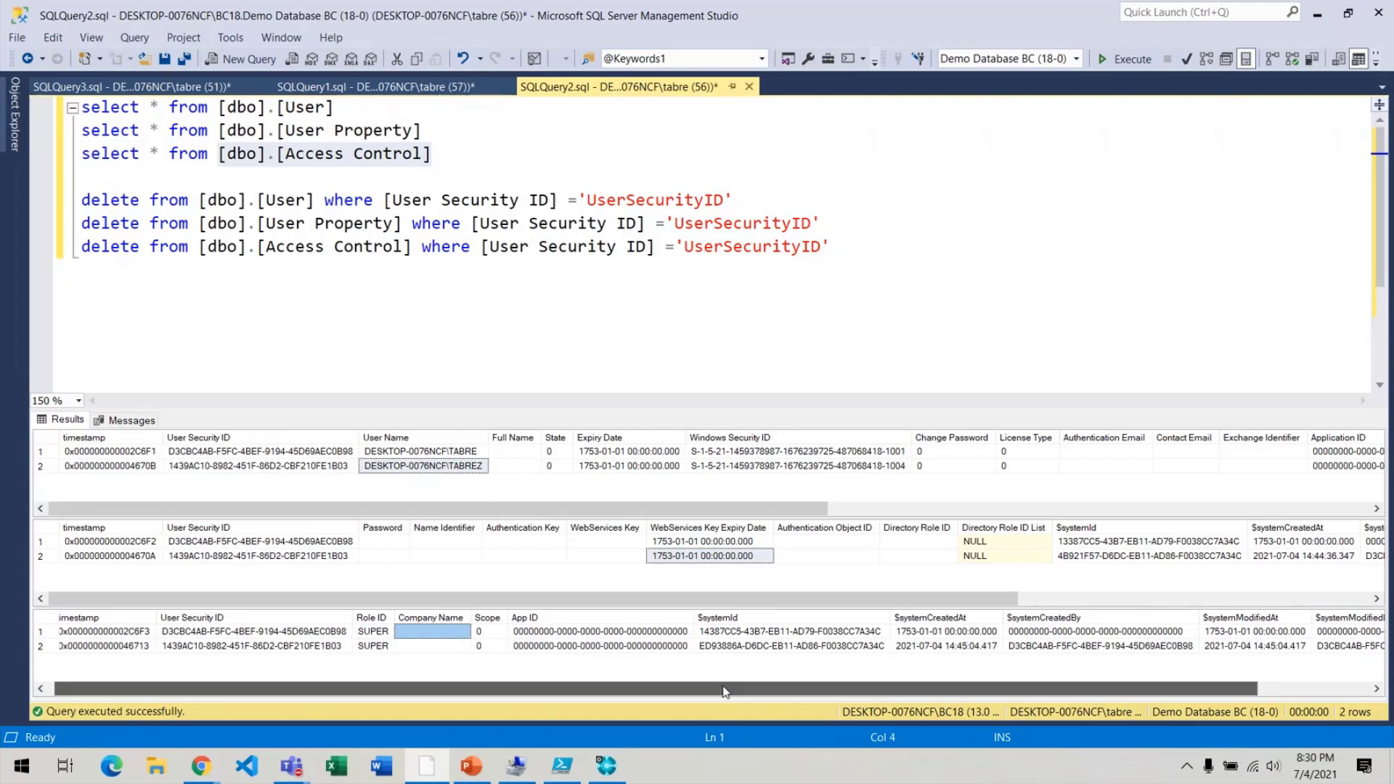
pyautogui.moveTo(710, 686); pyautogui.dragTo(342, 682)
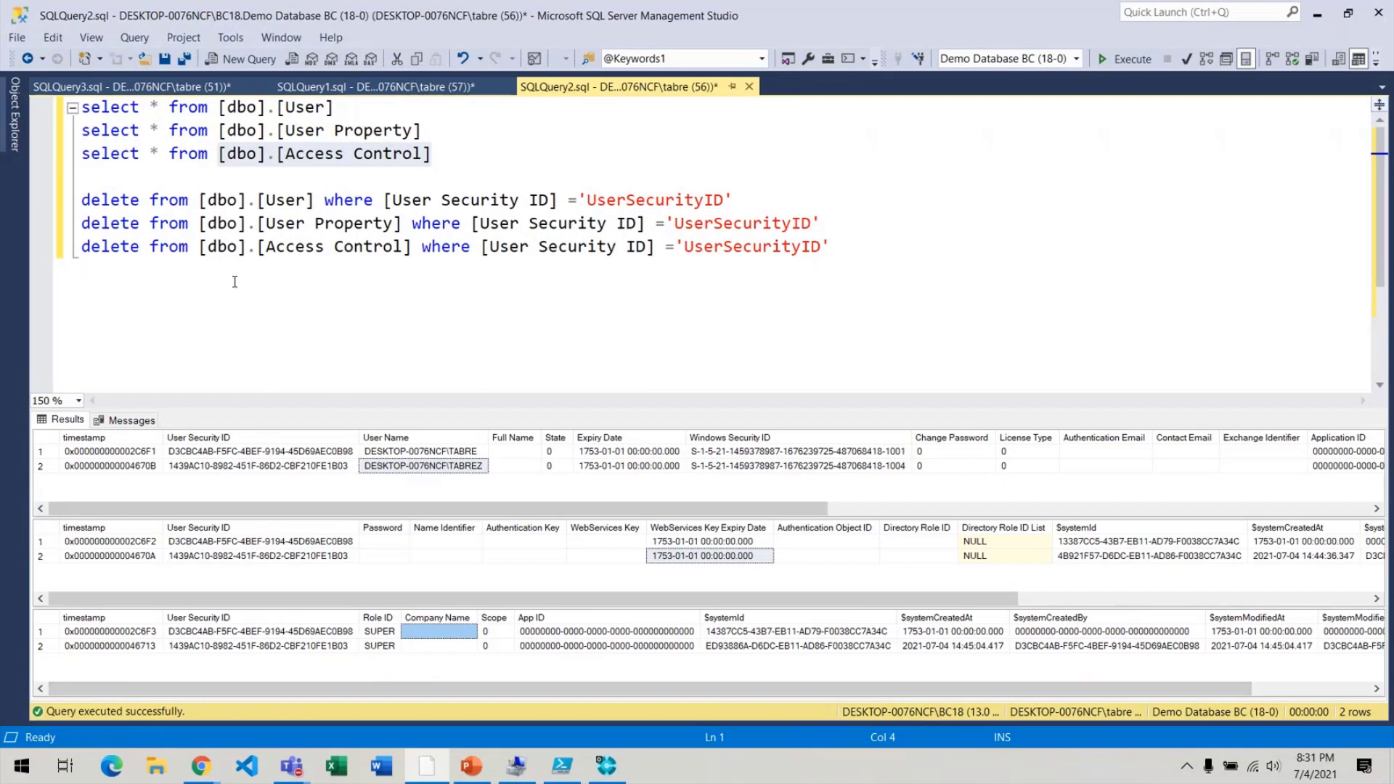
pyautogui.click(172, 87)
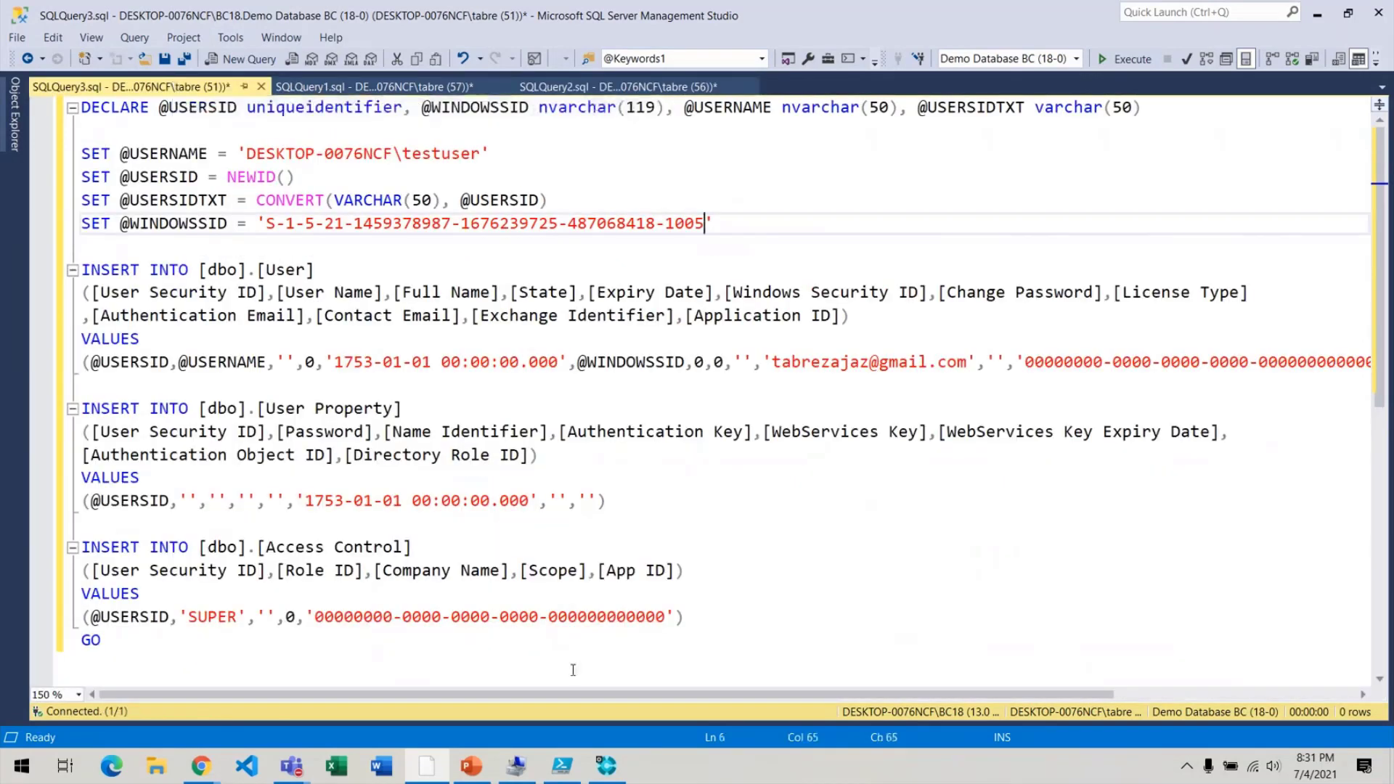
# Indent the User insert's column list and values, moving the zero GUID onto its own line.
pyautogui.moveTo(494, 148); pyautogui.dragTo(265, 140)
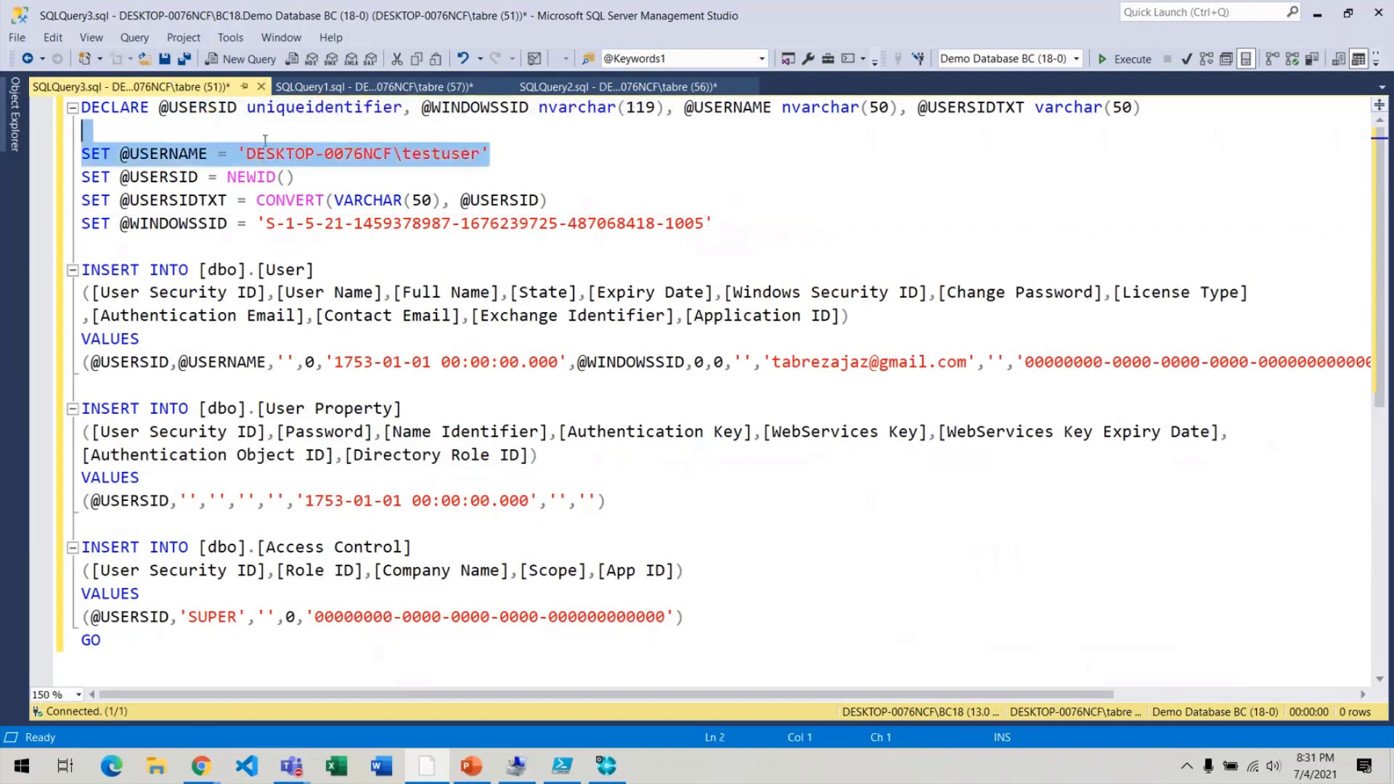
pyautogui.click(769, 210)
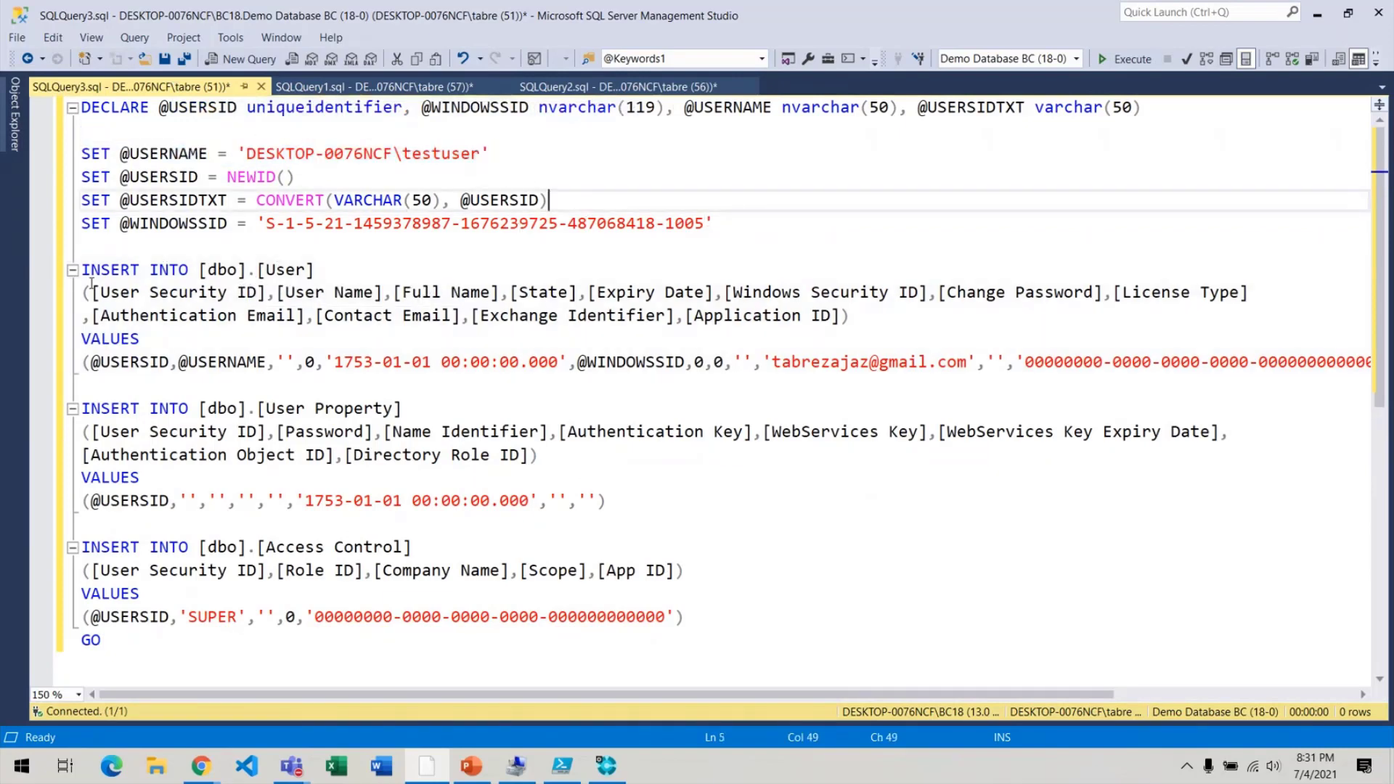
pyautogui.moveTo(86, 292); pyautogui.dragTo(939, 313)
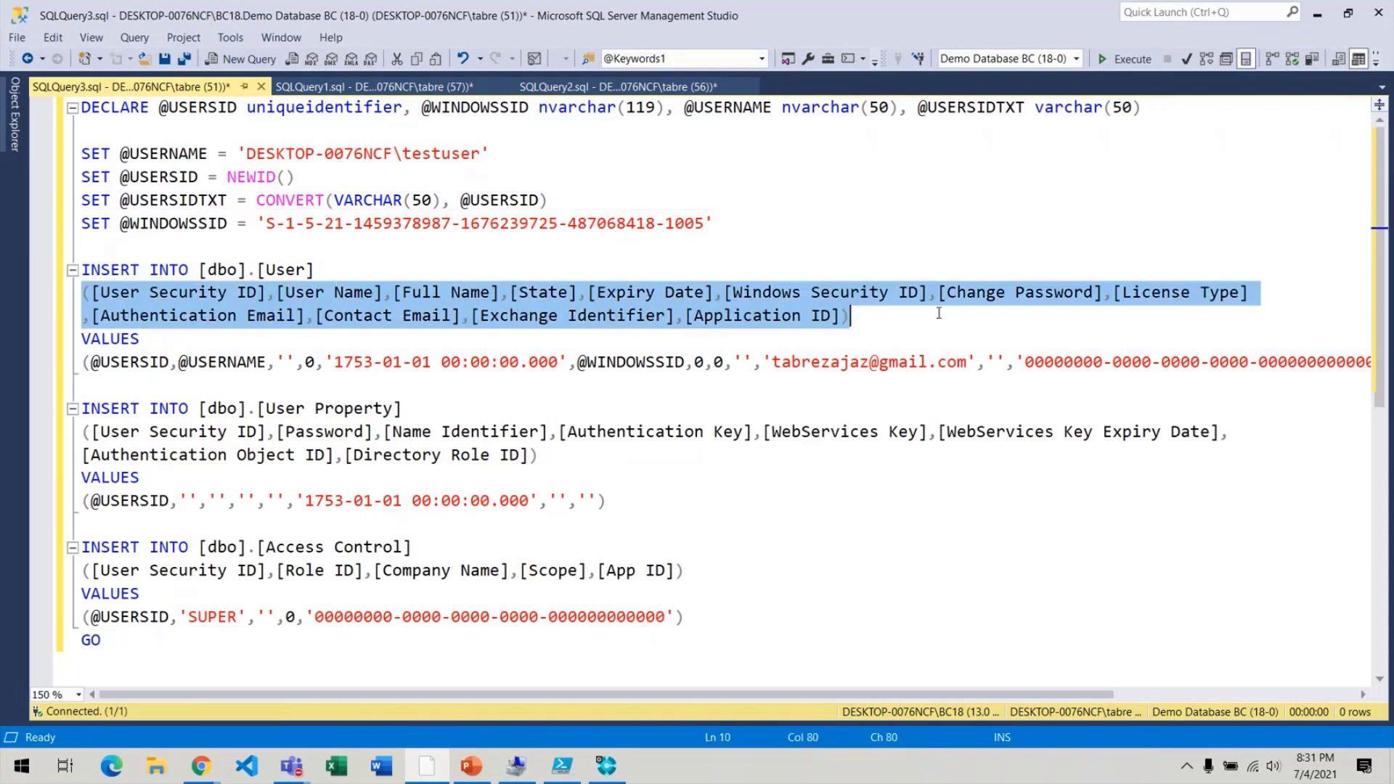
pyautogui.press('Tab')
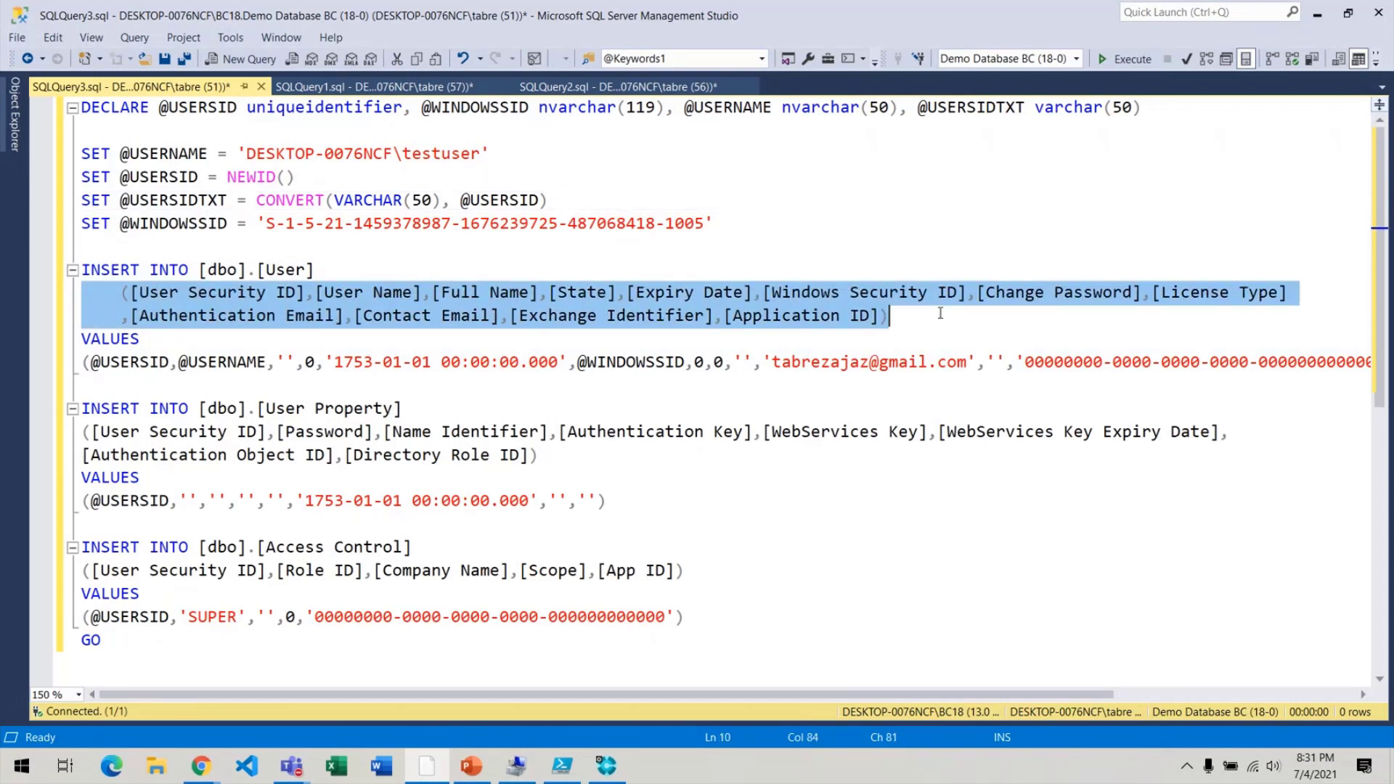
pyautogui.click(85, 353)
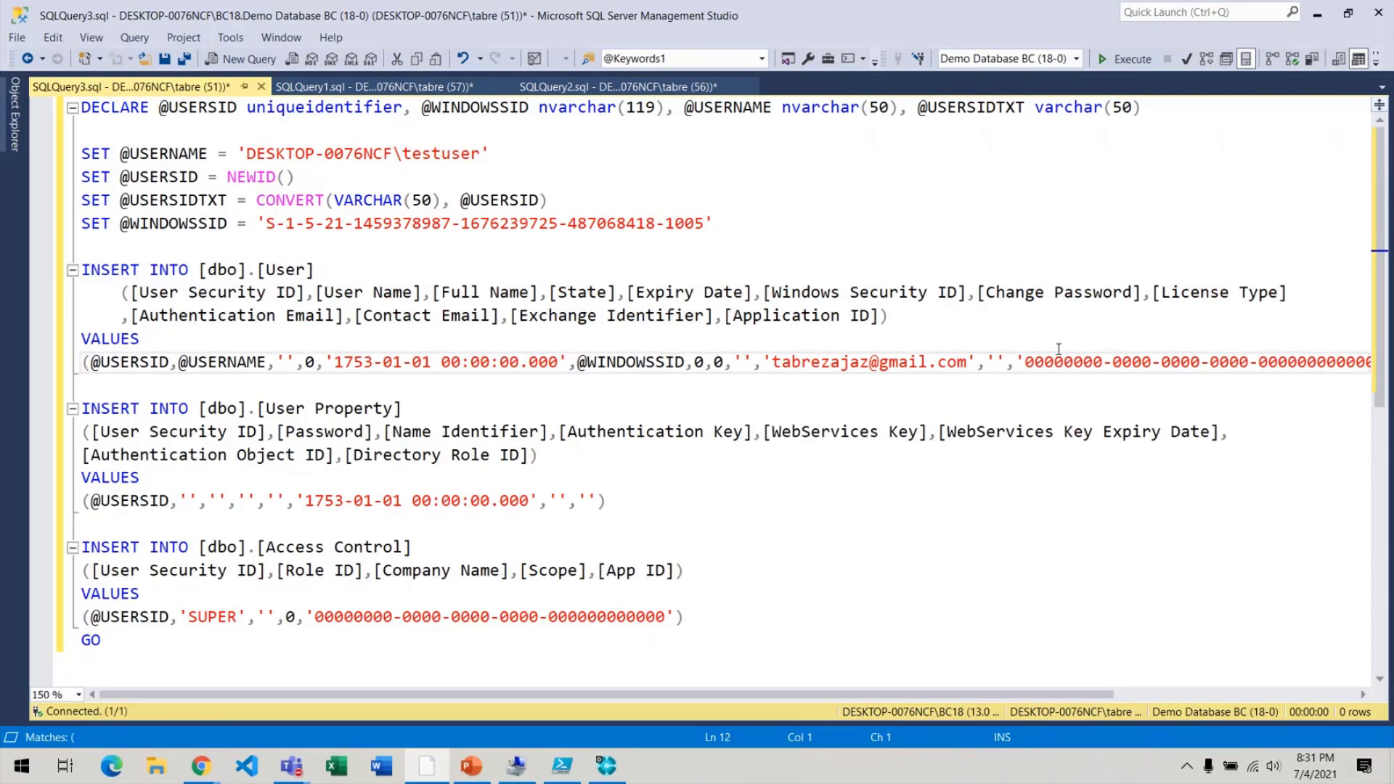
pyautogui.click(1025, 361)
pyautogui.press('Return')
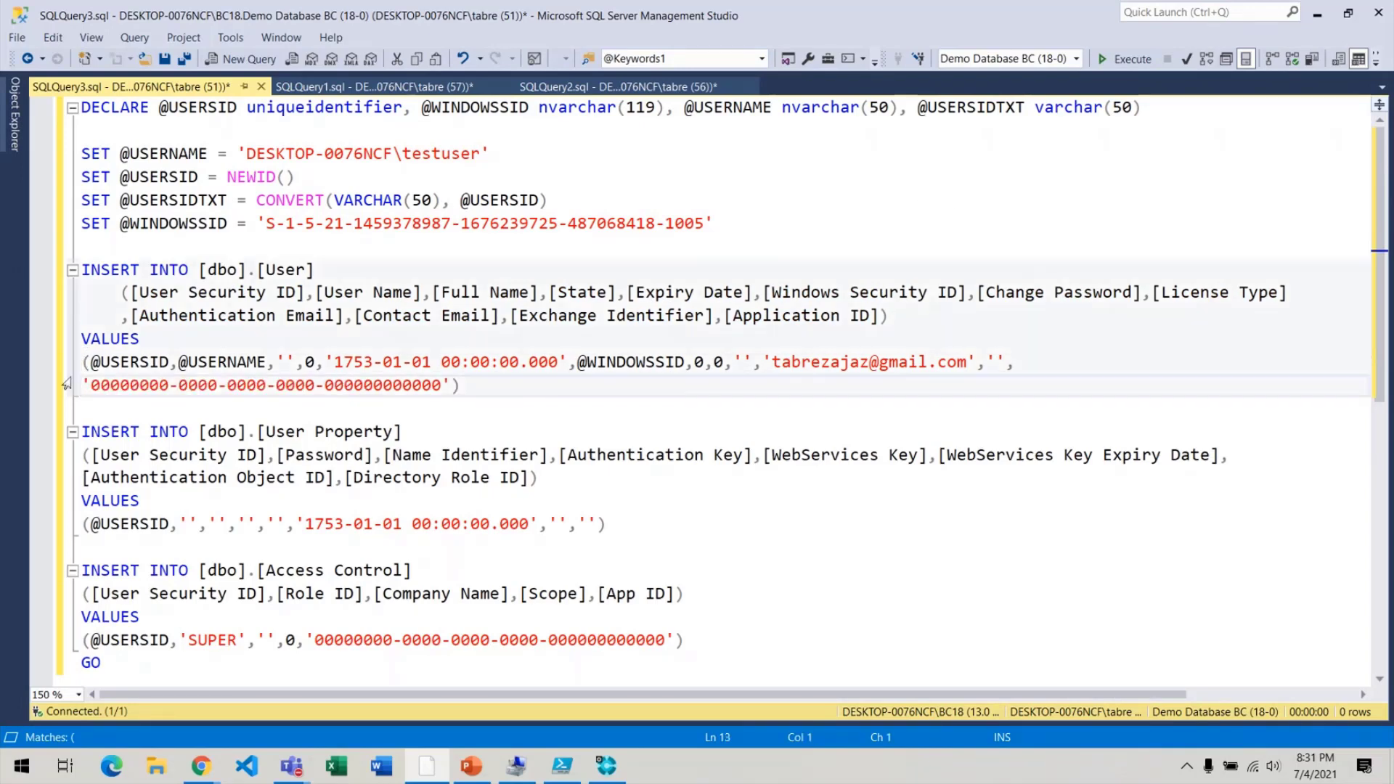
pyautogui.moveTo(82, 361); pyautogui.dragTo(496, 383)
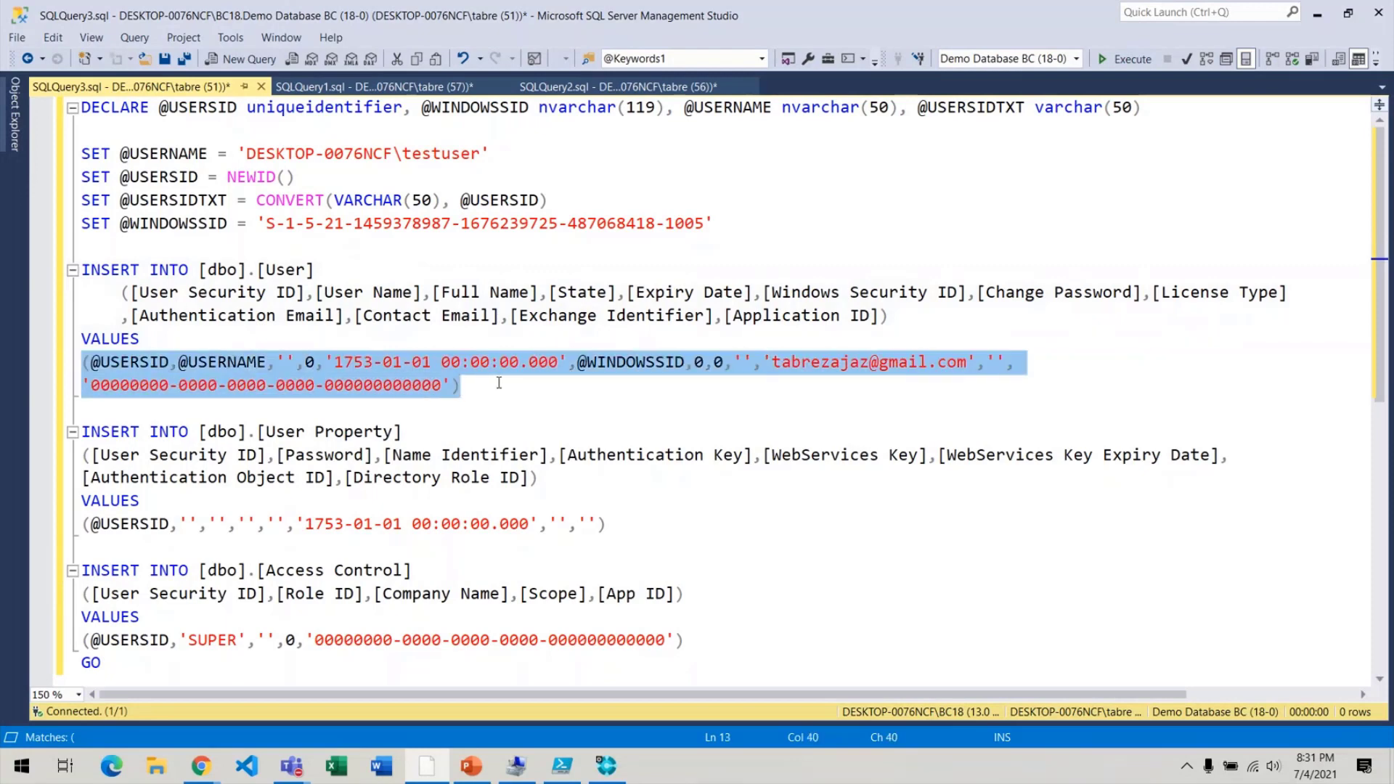
pyautogui.press('Tab')
# Indent the User Property insert's column list and values row.
pyautogui.click(303, 452)
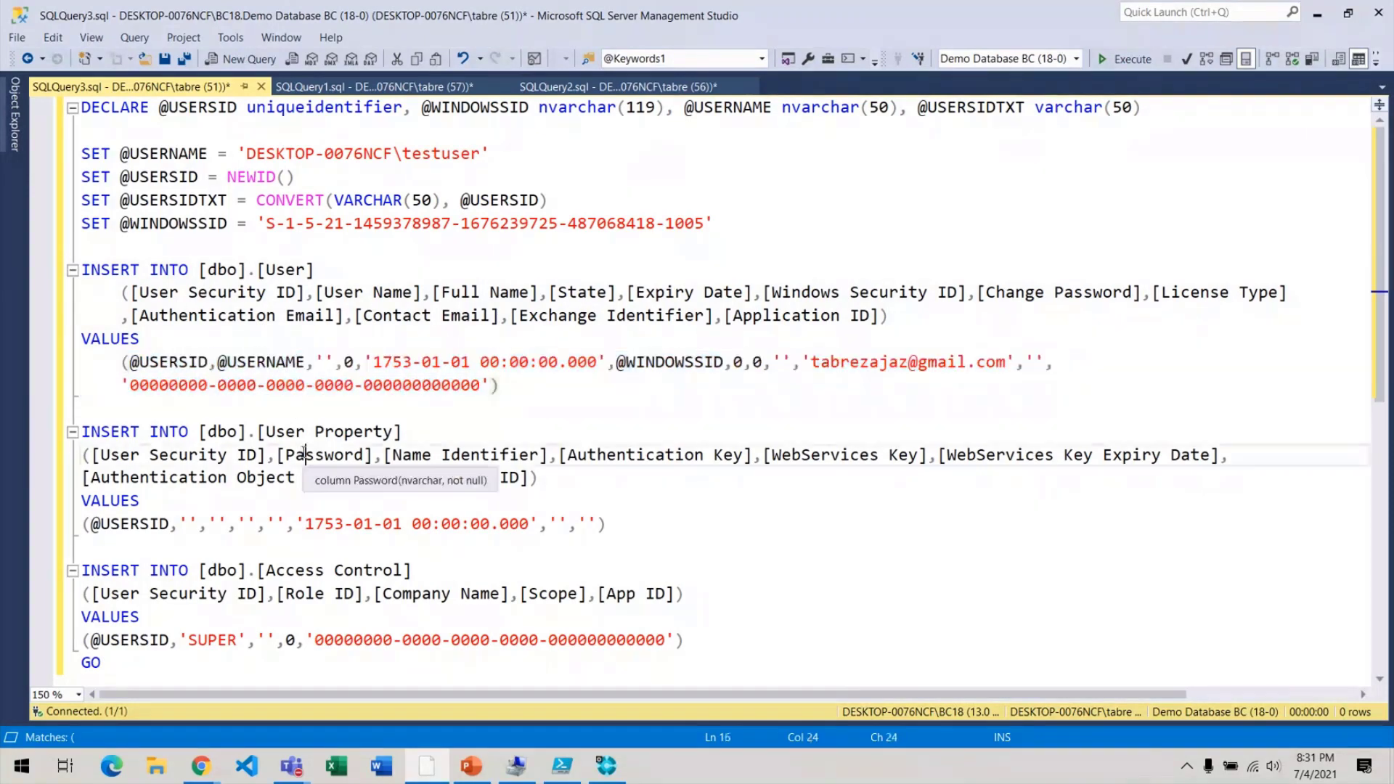
pyautogui.press('Home')
pyautogui.hotkey('shift', 'Down')
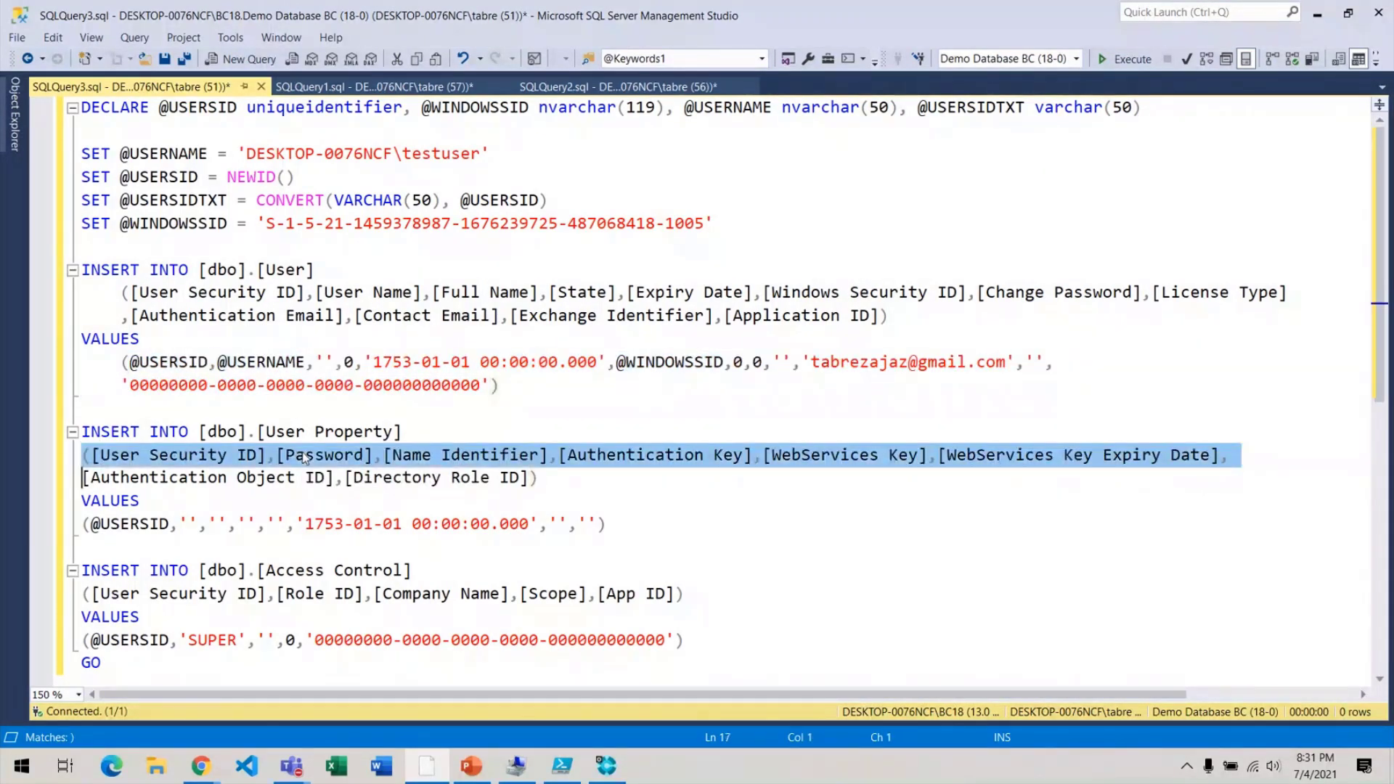
pyautogui.hotkey('shift', 'Right')
pyautogui.press('Tab')
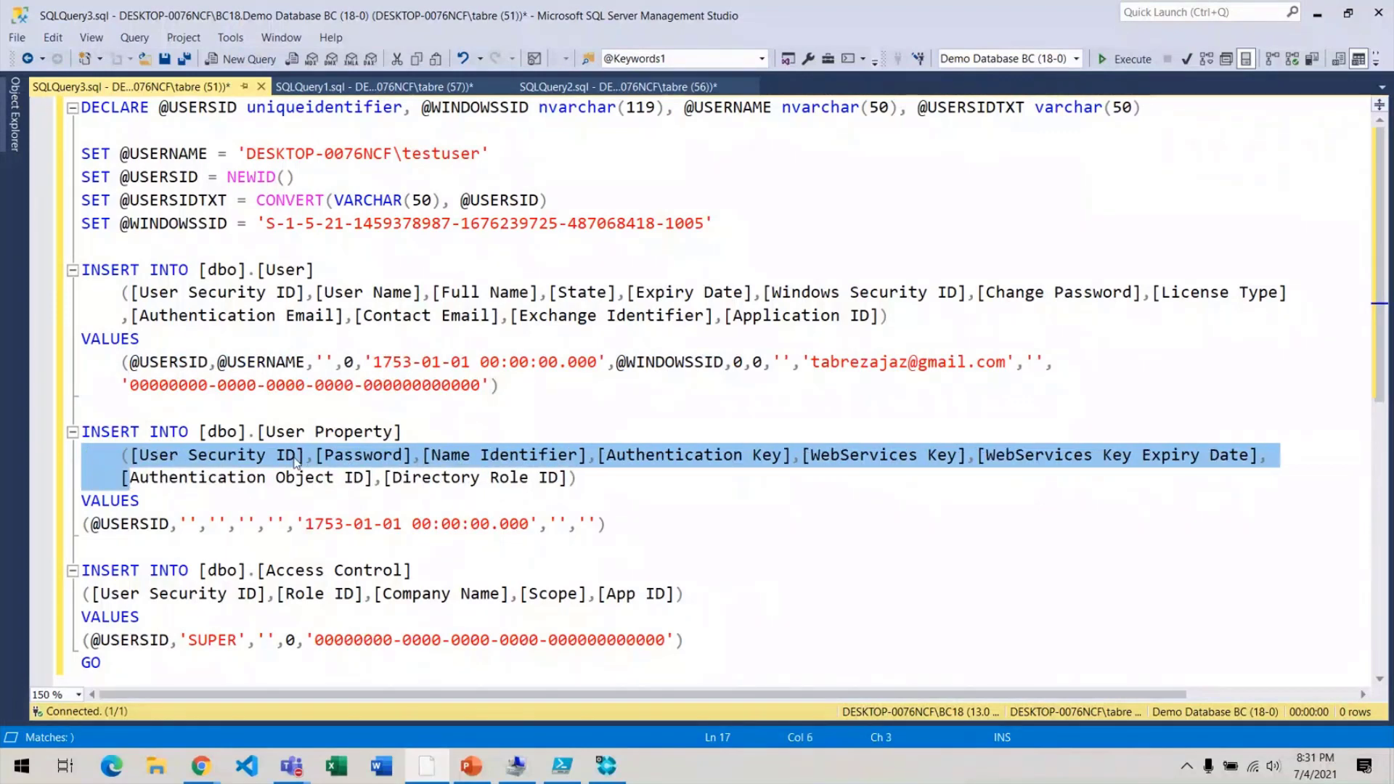
pyautogui.click(266, 531)
pyautogui.press('Home')
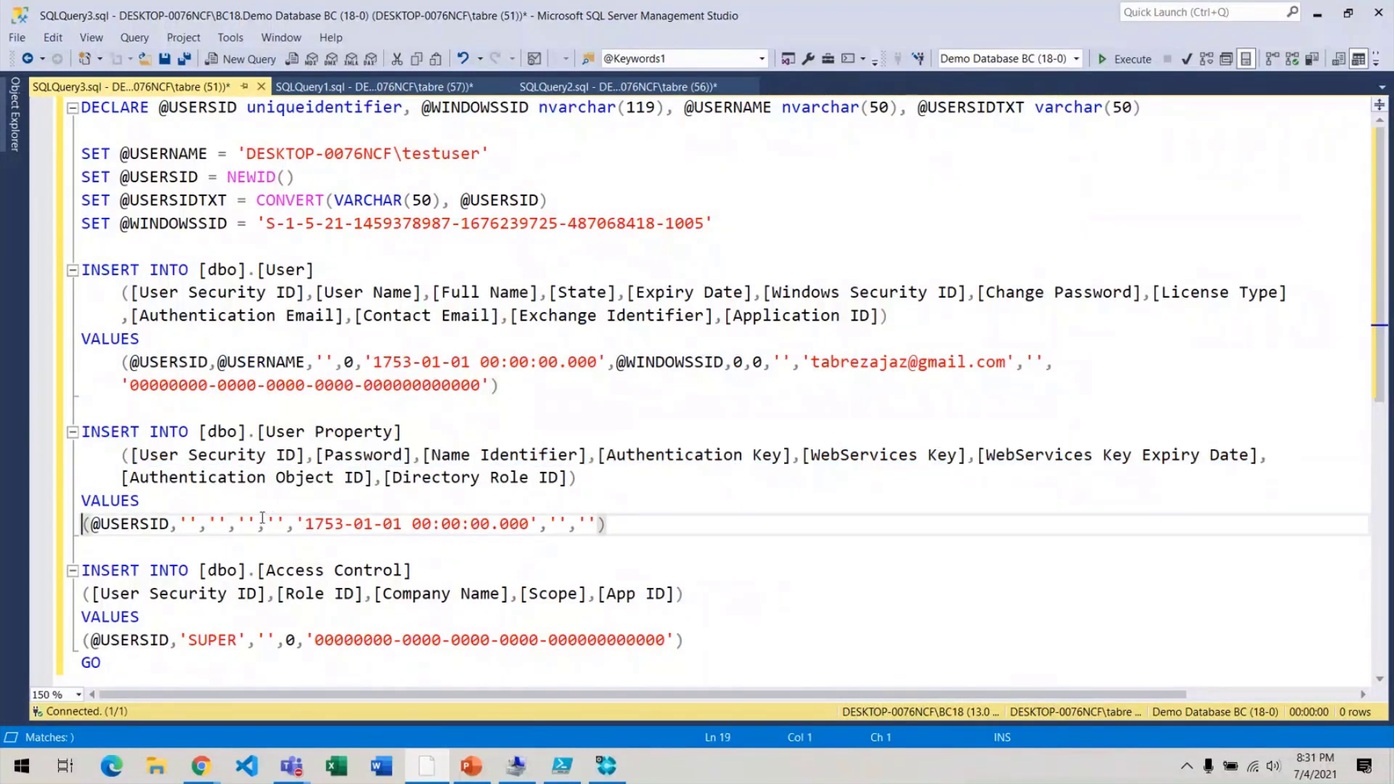
pyautogui.press('Tab')
# Check existing users' License Type and Authentication Email values in SQLQuery2's results.
pyautogui.click(570, 88)
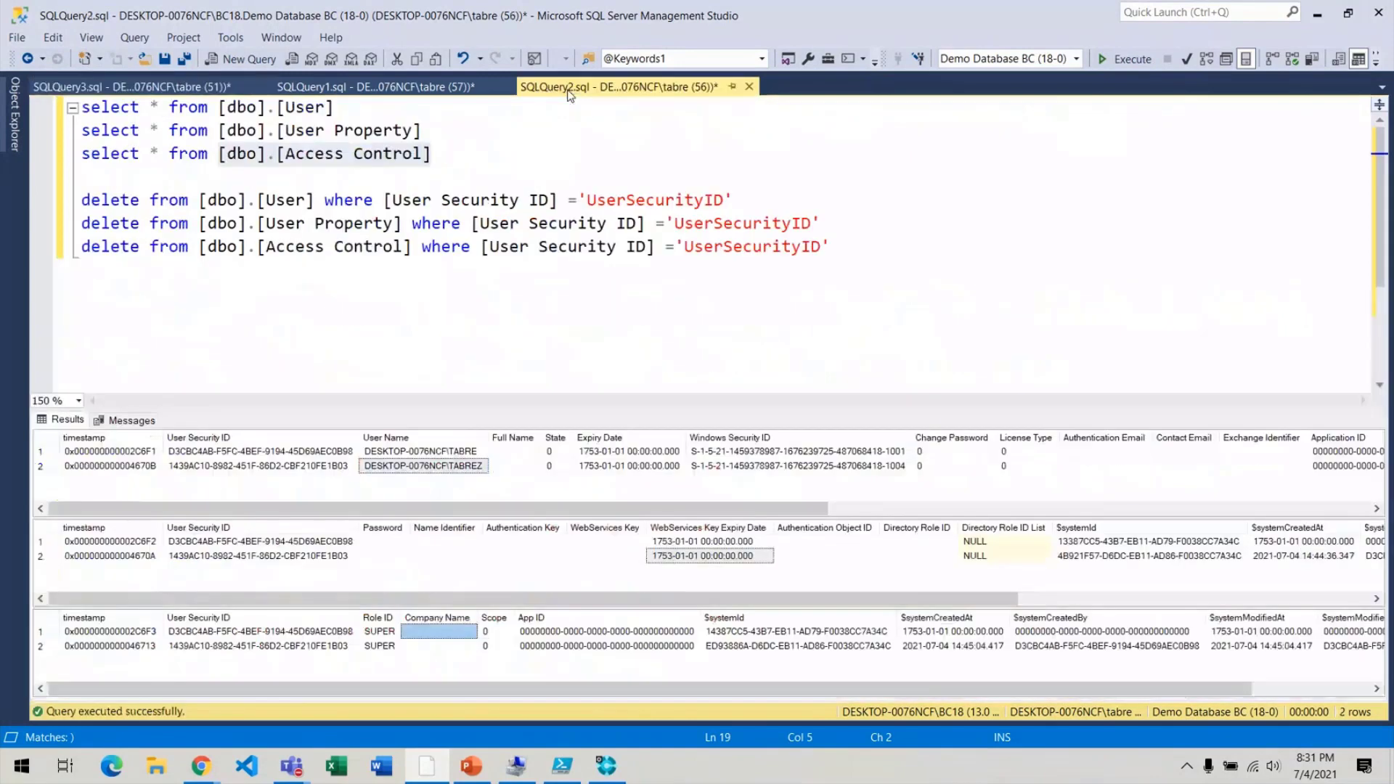
pyautogui.click(1026, 438)
pyautogui.click(1087, 438)
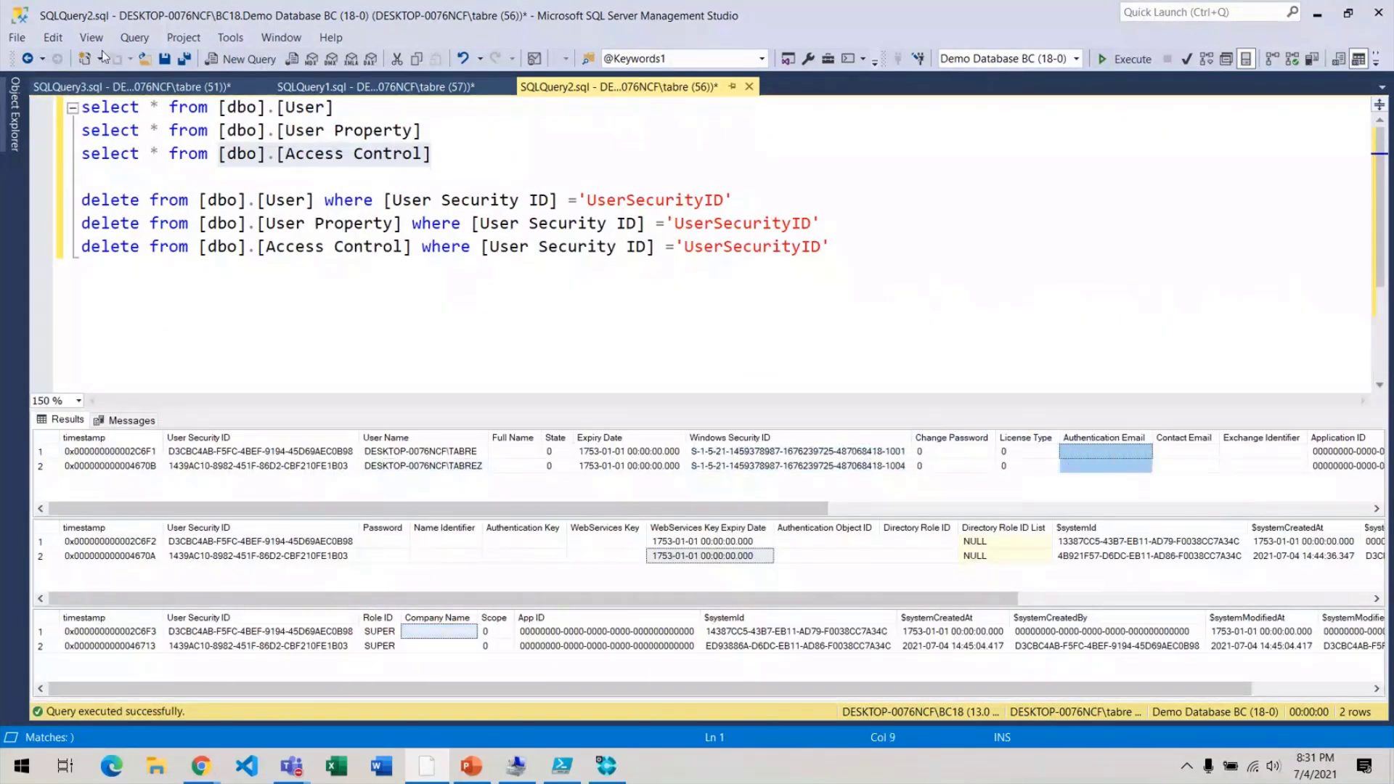
pyautogui.click(147, 88)
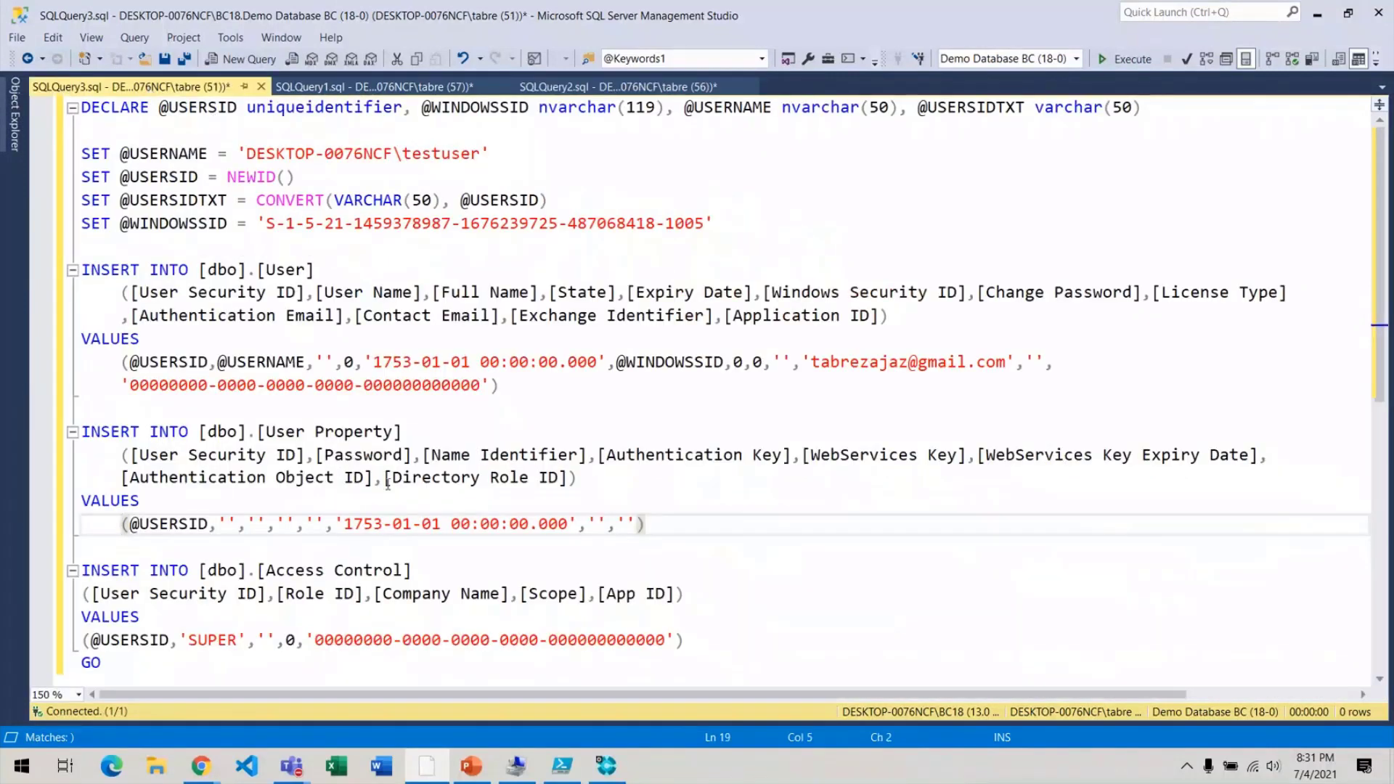
# Indent the Access Control insert's column list and SUPER values line.
pyautogui.click(130, 590)
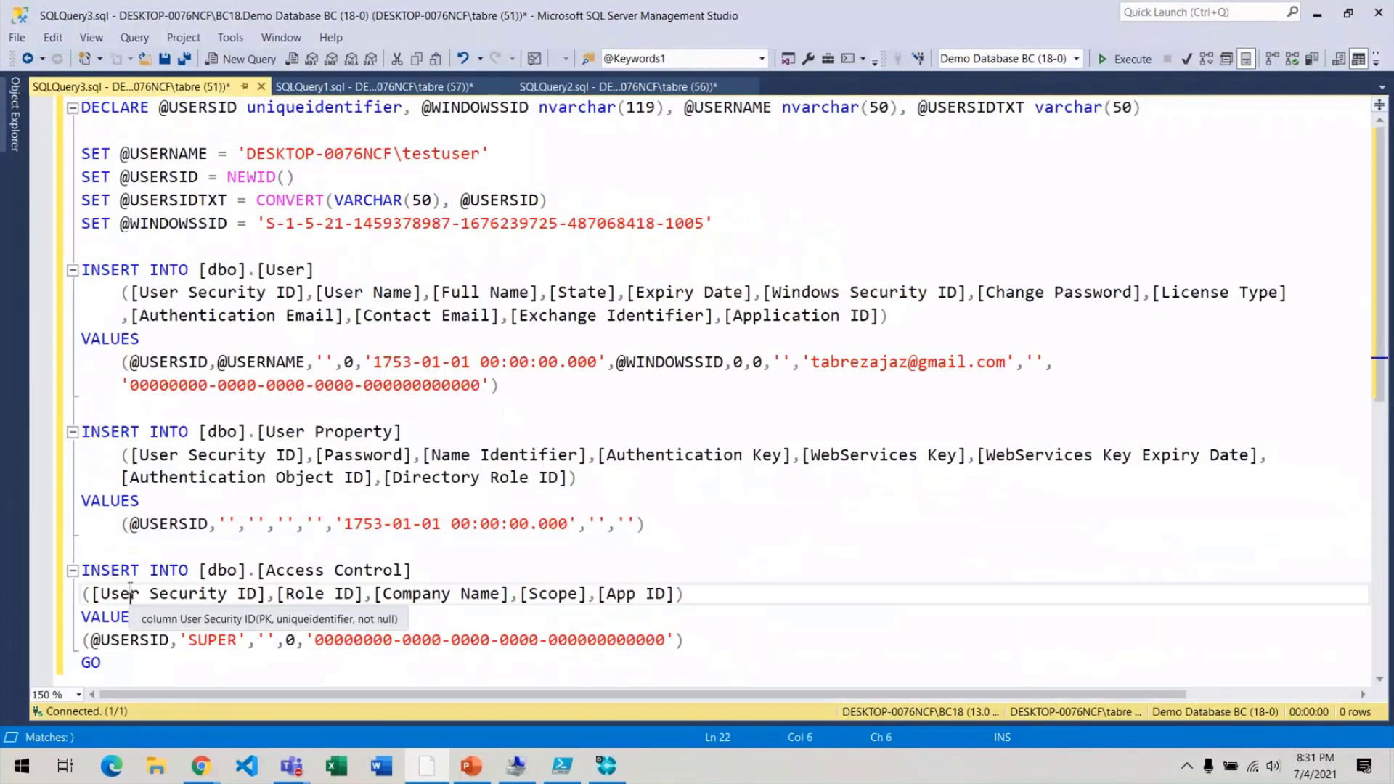
pyautogui.press('Home')
pyautogui.press('Tab')
pyautogui.press('Down')
pyautogui.press('Down')
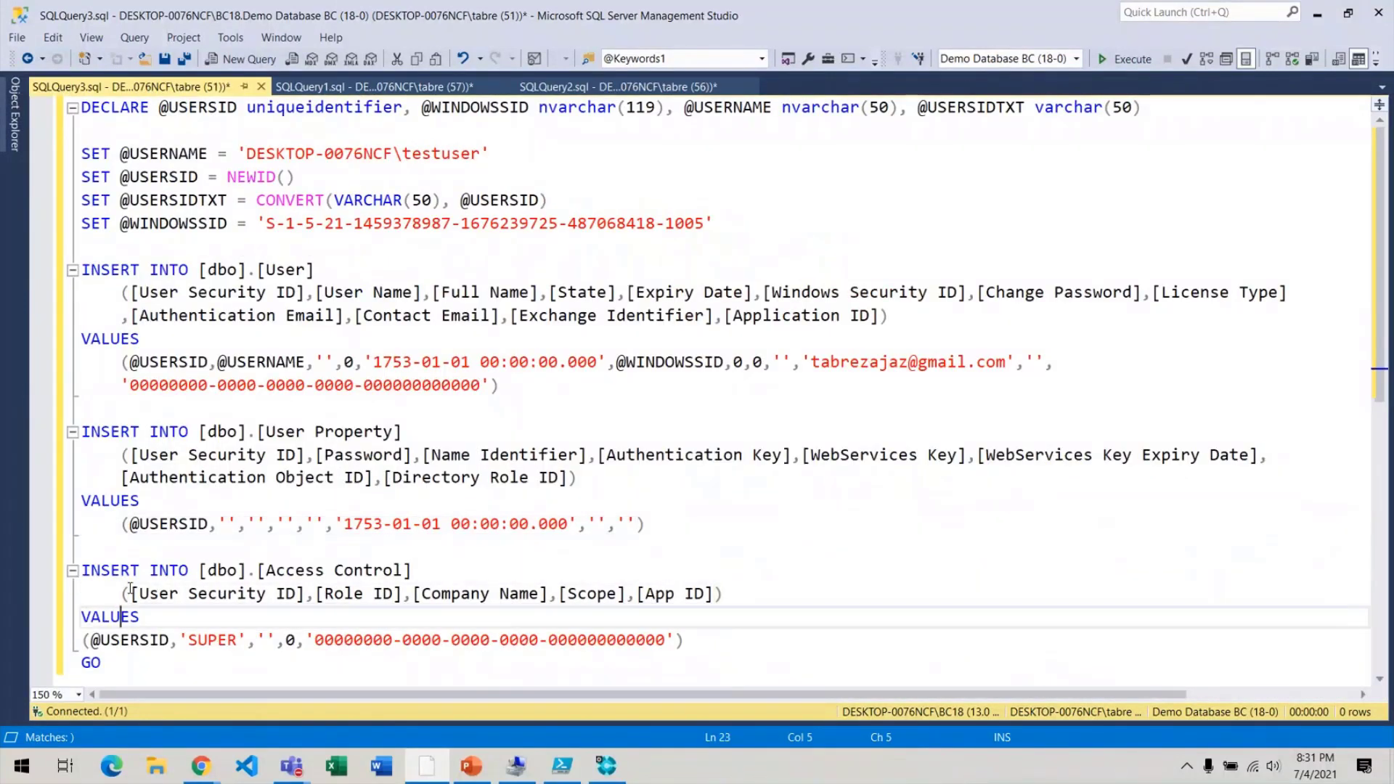
pyautogui.press('Home')
pyautogui.press('Tab')
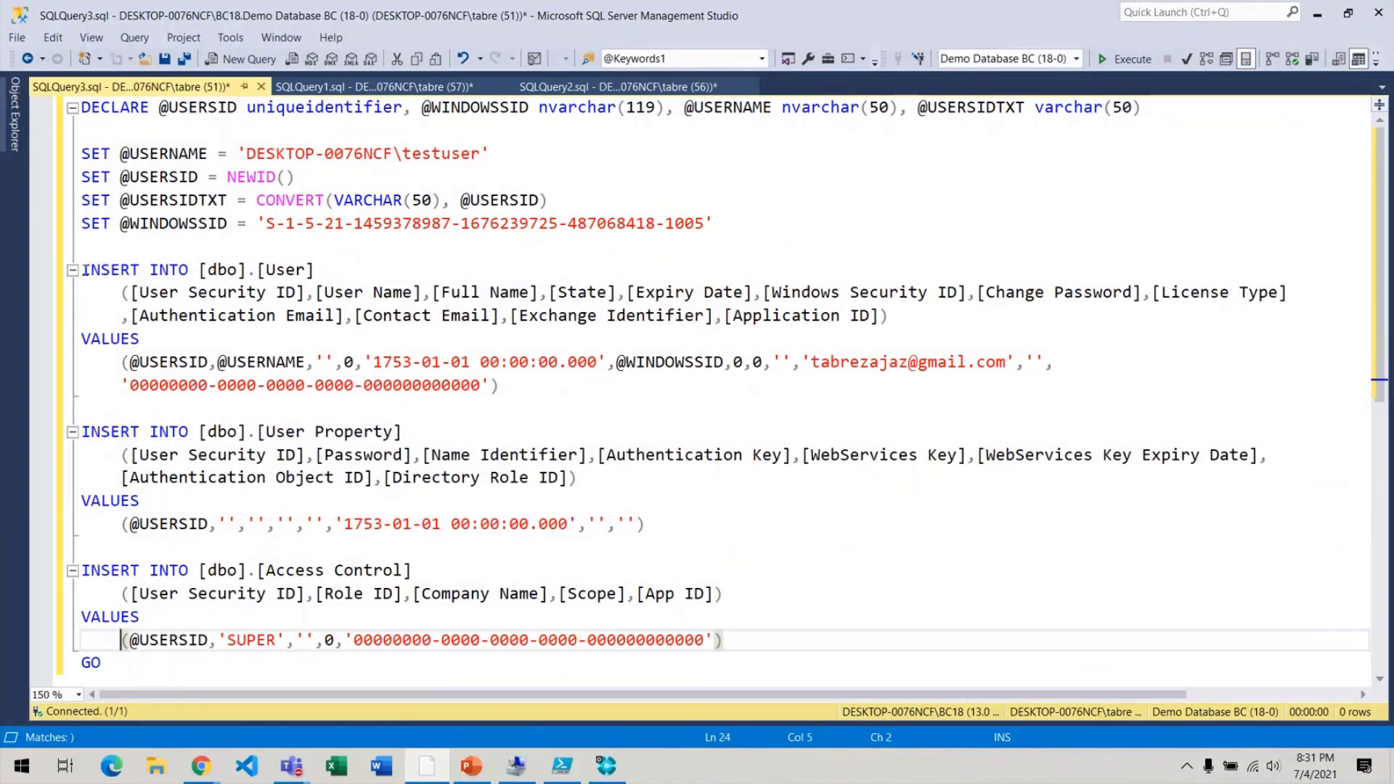
# Highlight the User, User Property and Access Control inserts in turn to review them.
pyautogui.moveTo(82, 270); pyautogui.dragTo(403, 269)
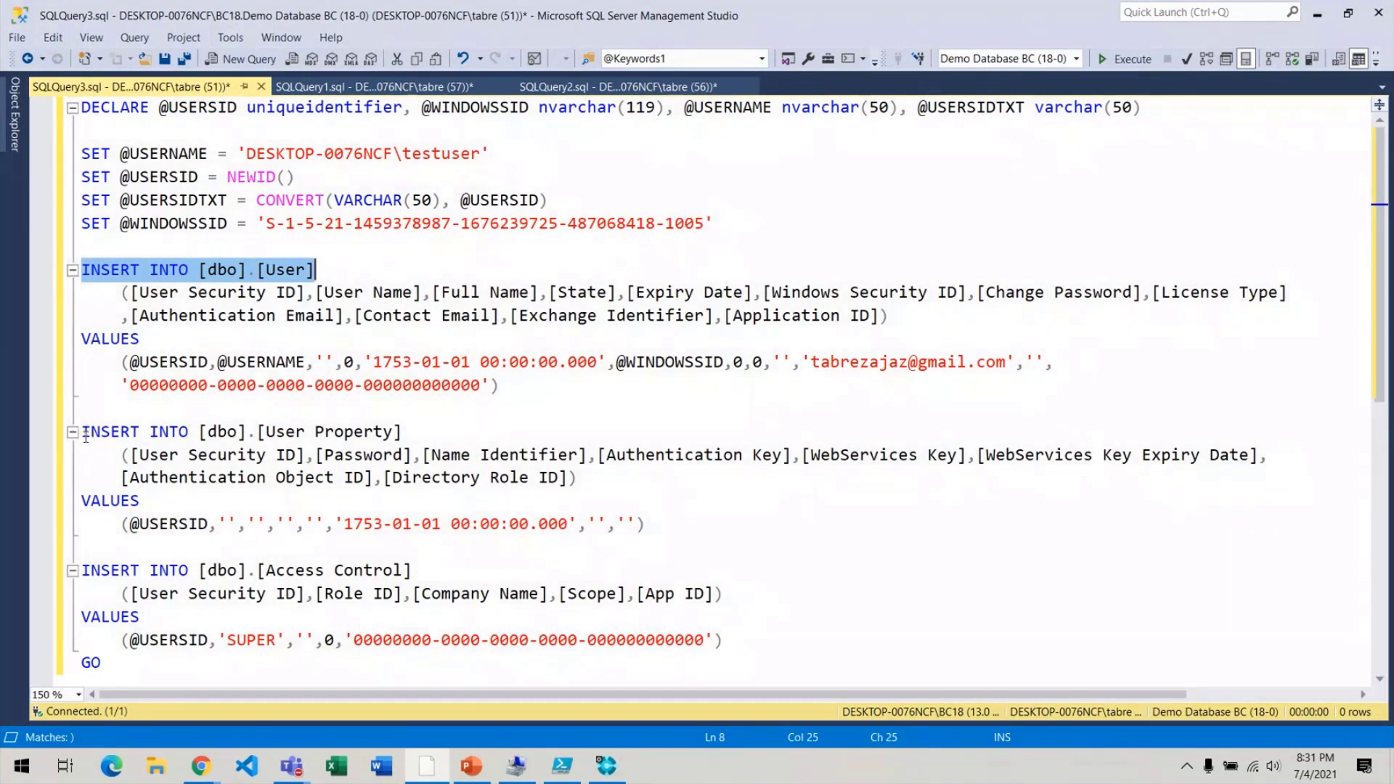
pyautogui.moveTo(86, 436); pyautogui.dragTo(436, 507)
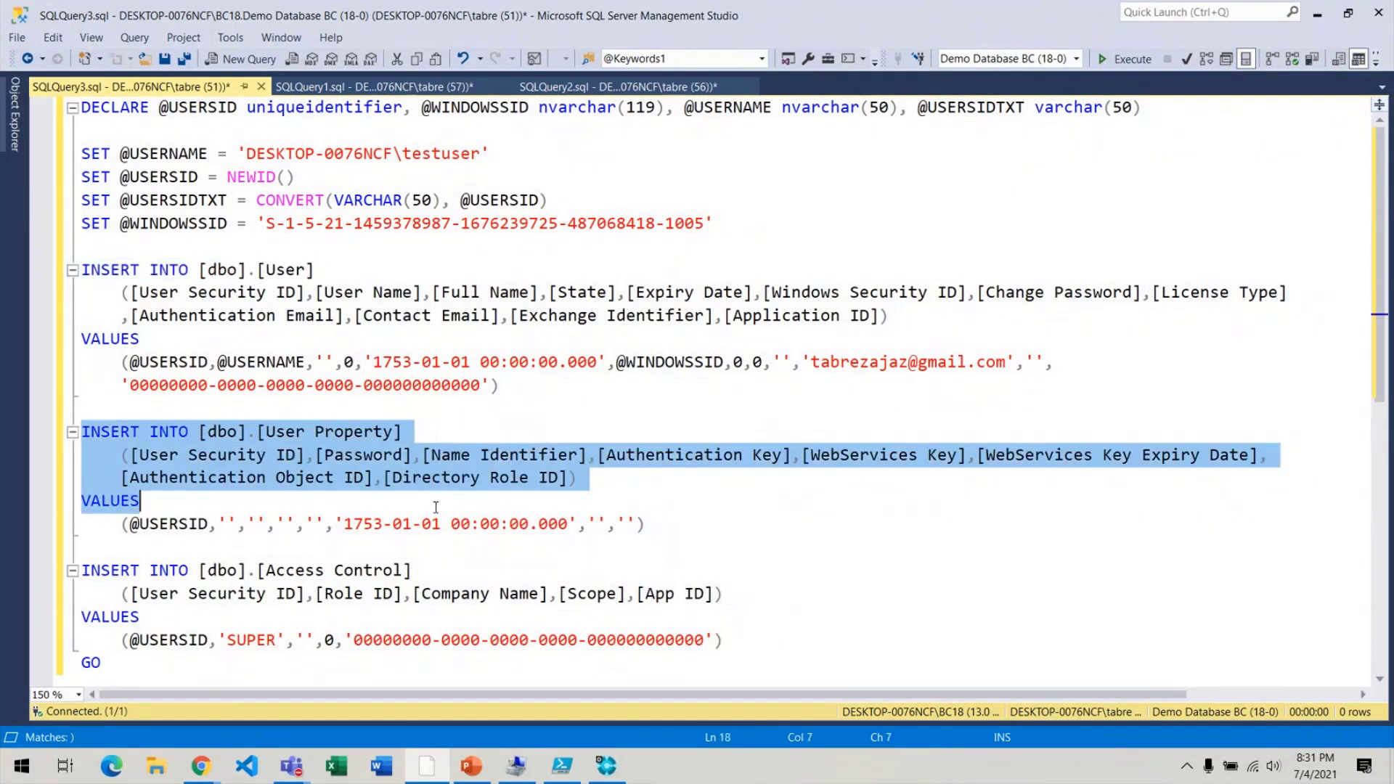
pyautogui.click(868, 639)
pyautogui.click(129, 667)
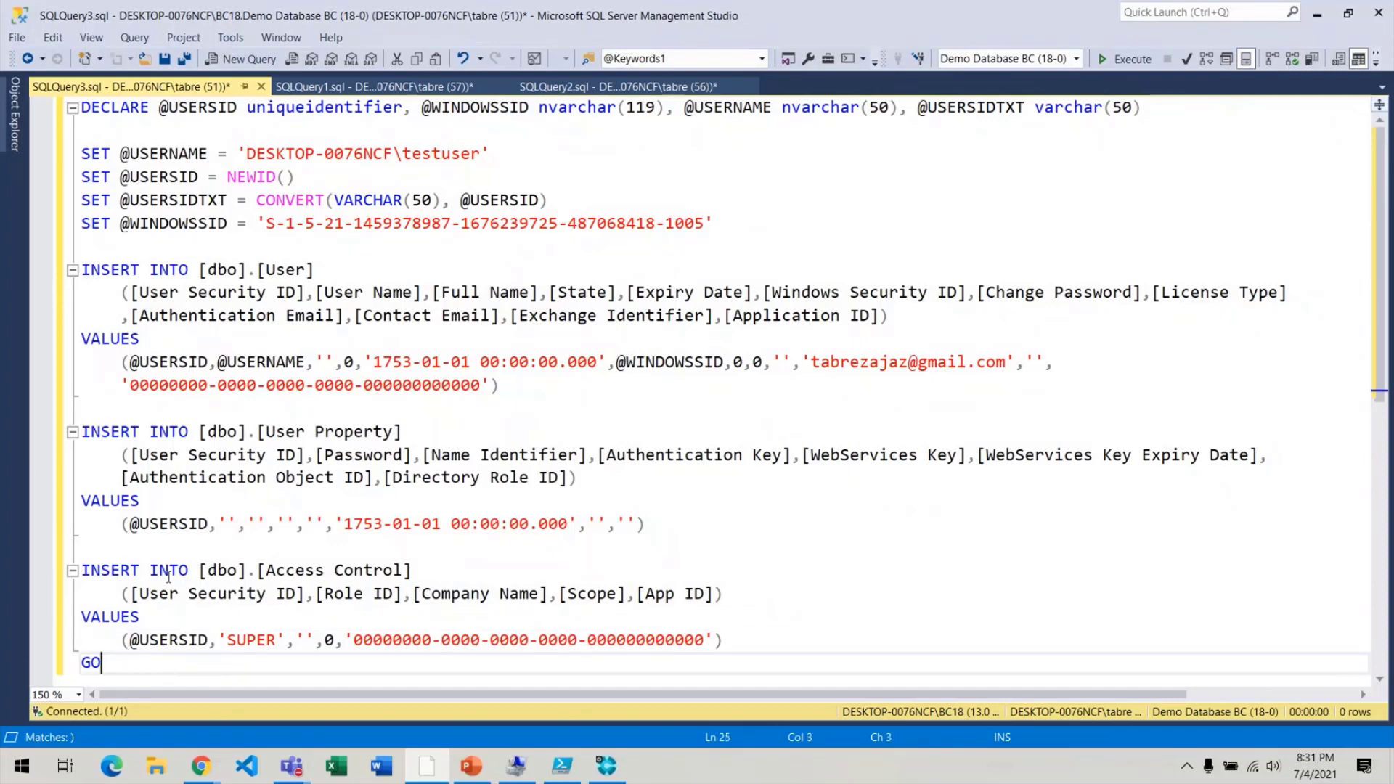
pyautogui.moveTo(83, 572); pyautogui.dragTo(490, 572)
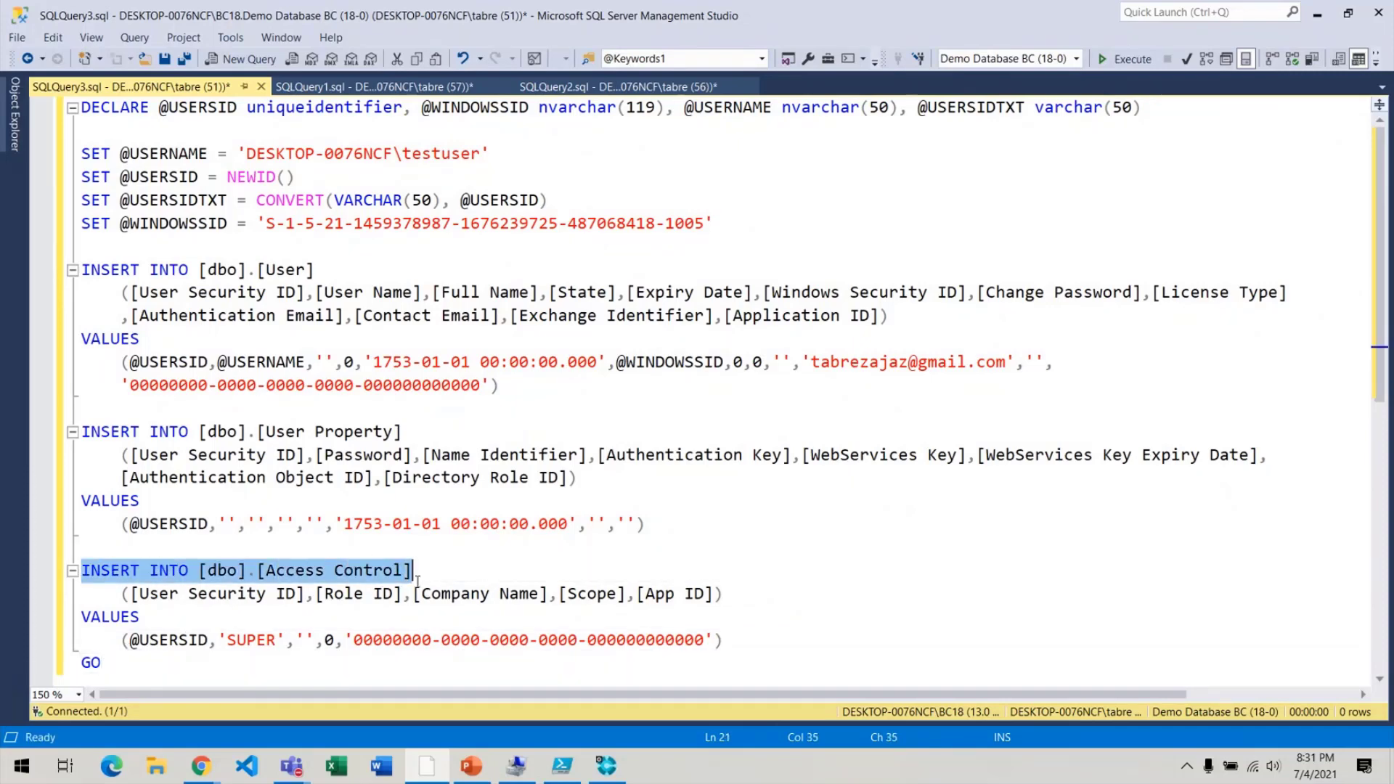
pyautogui.moveTo(123, 594); pyautogui.dragTo(782, 591)
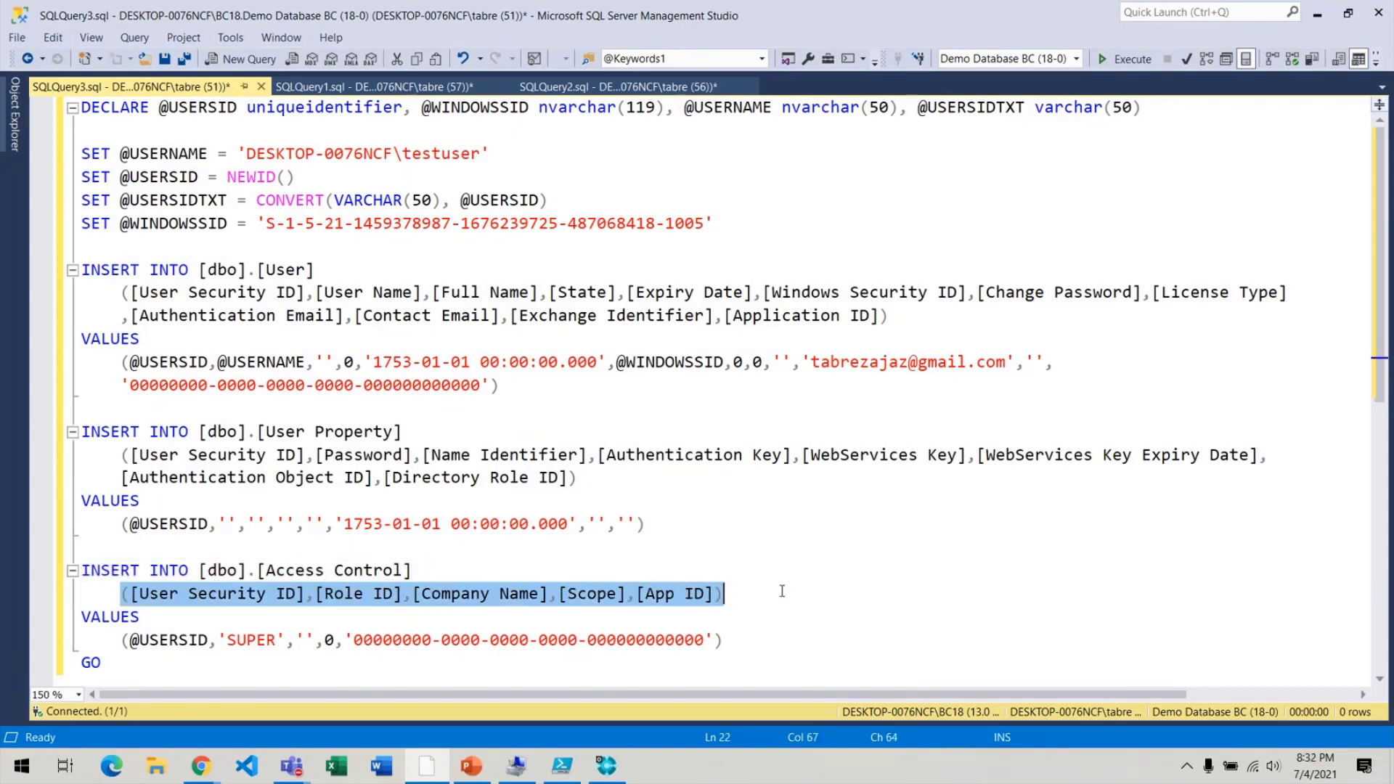
pyautogui.doubleClick(102, 619)
pyautogui.moveTo(120, 644); pyautogui.dragTo(779, 636)
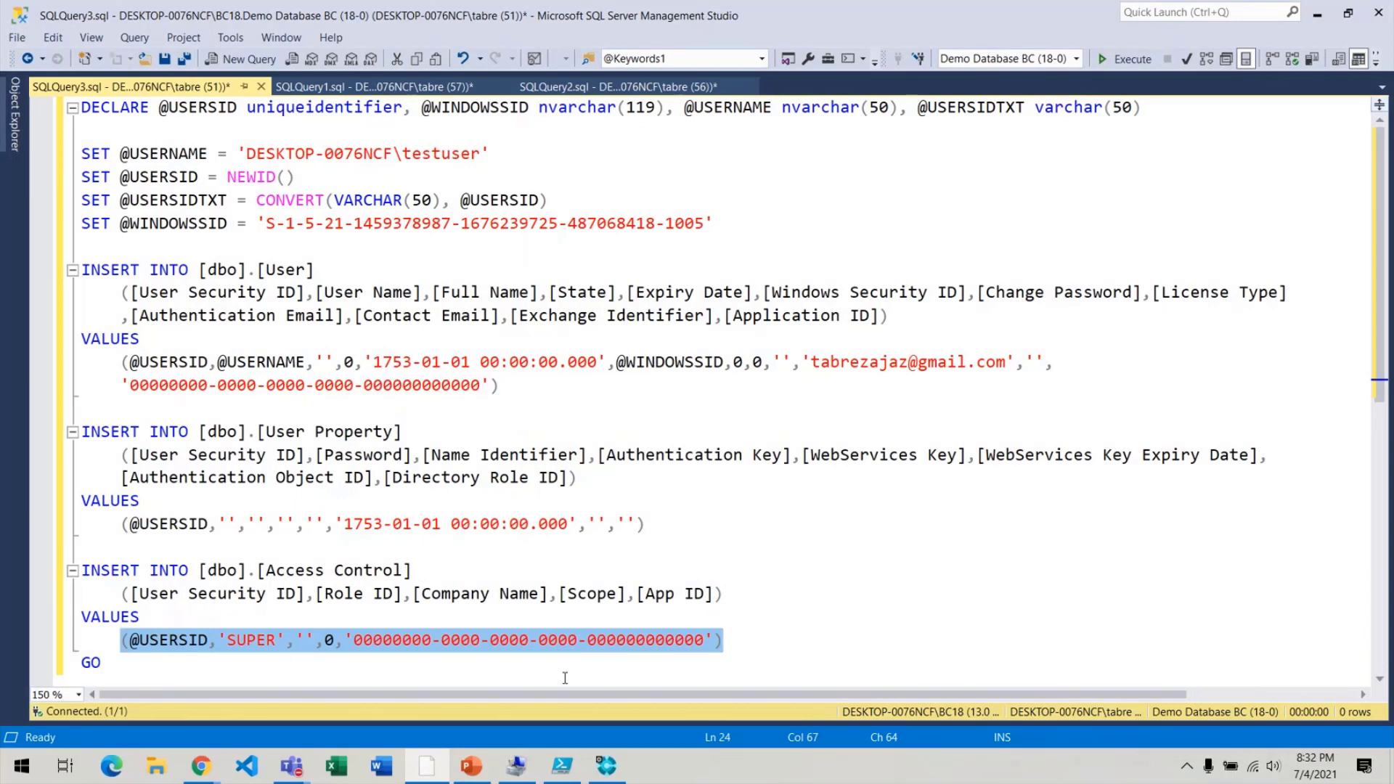
pyautogui.click(316, 674)
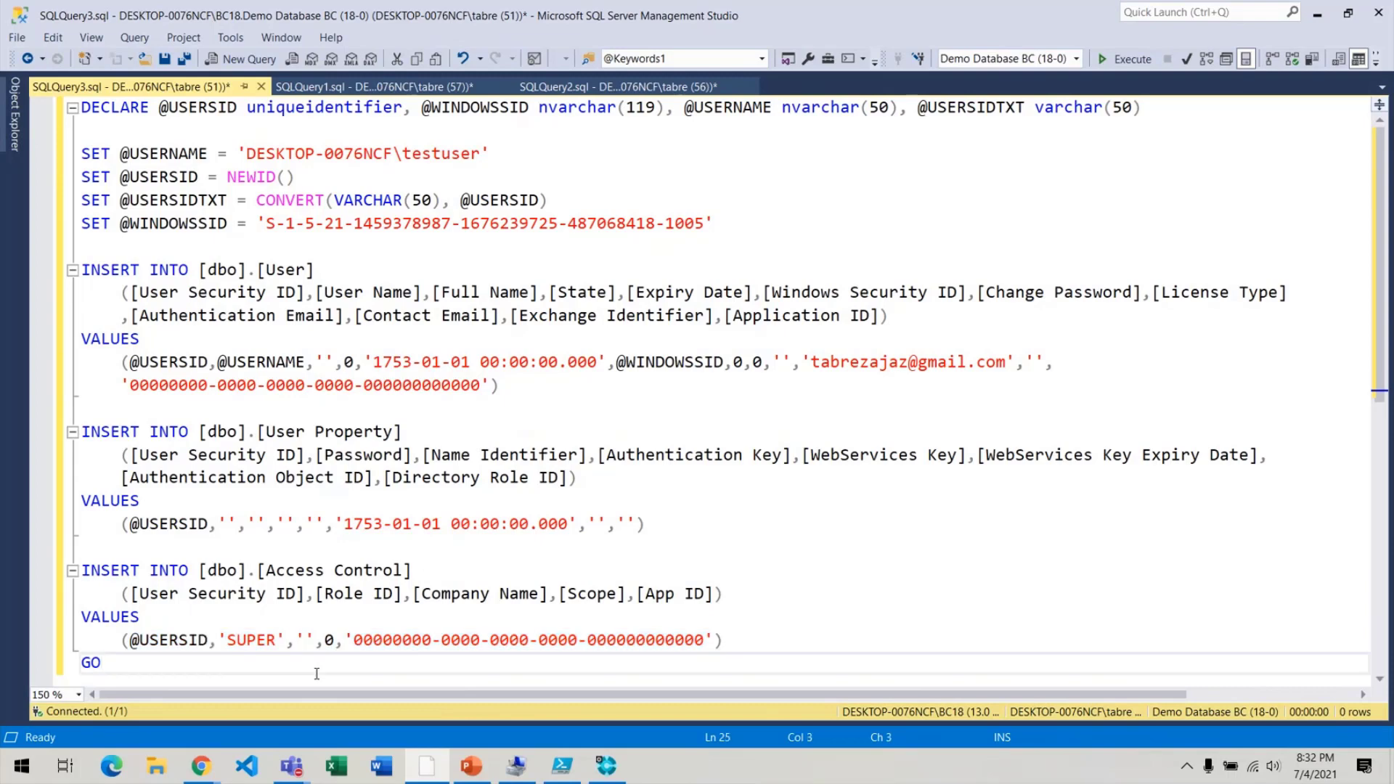
pyautogui.click(563, 88)
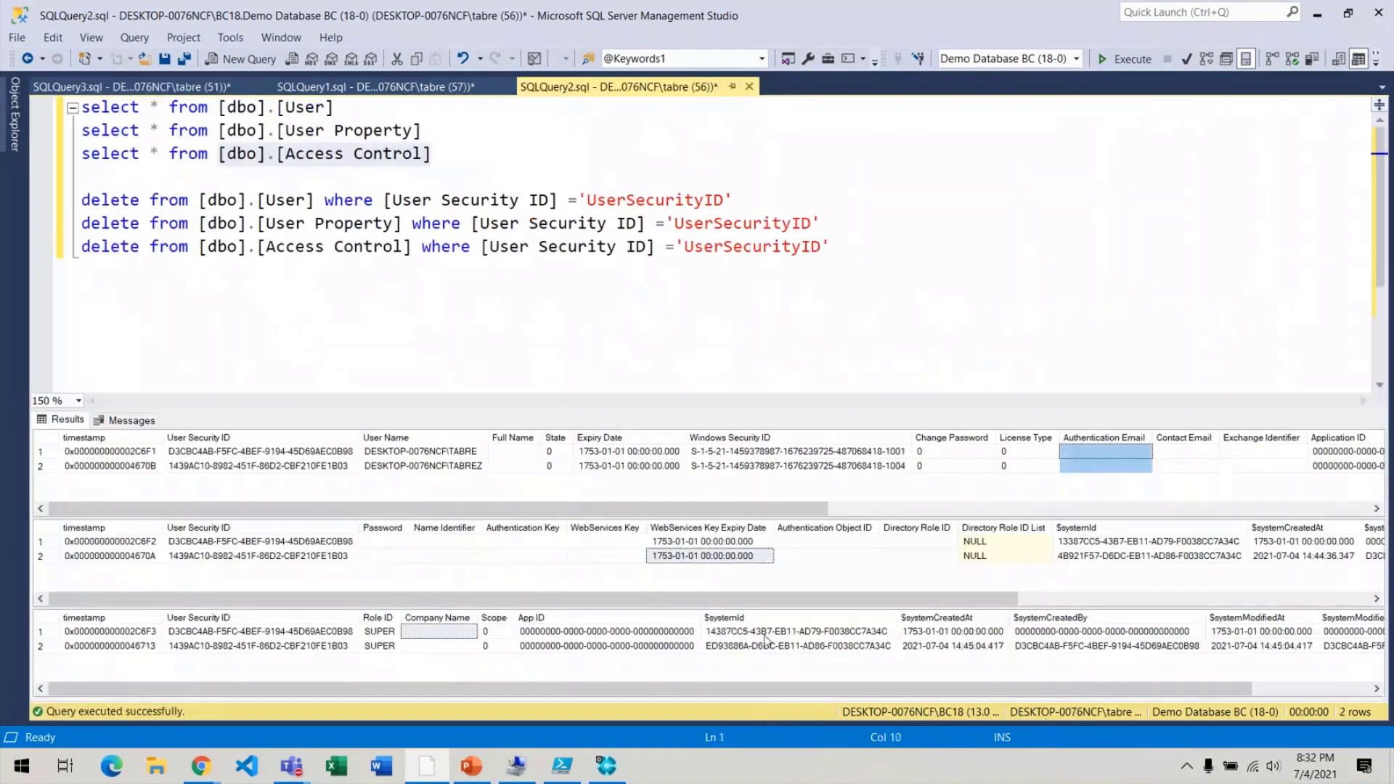
pyautogui.click(203, 620)
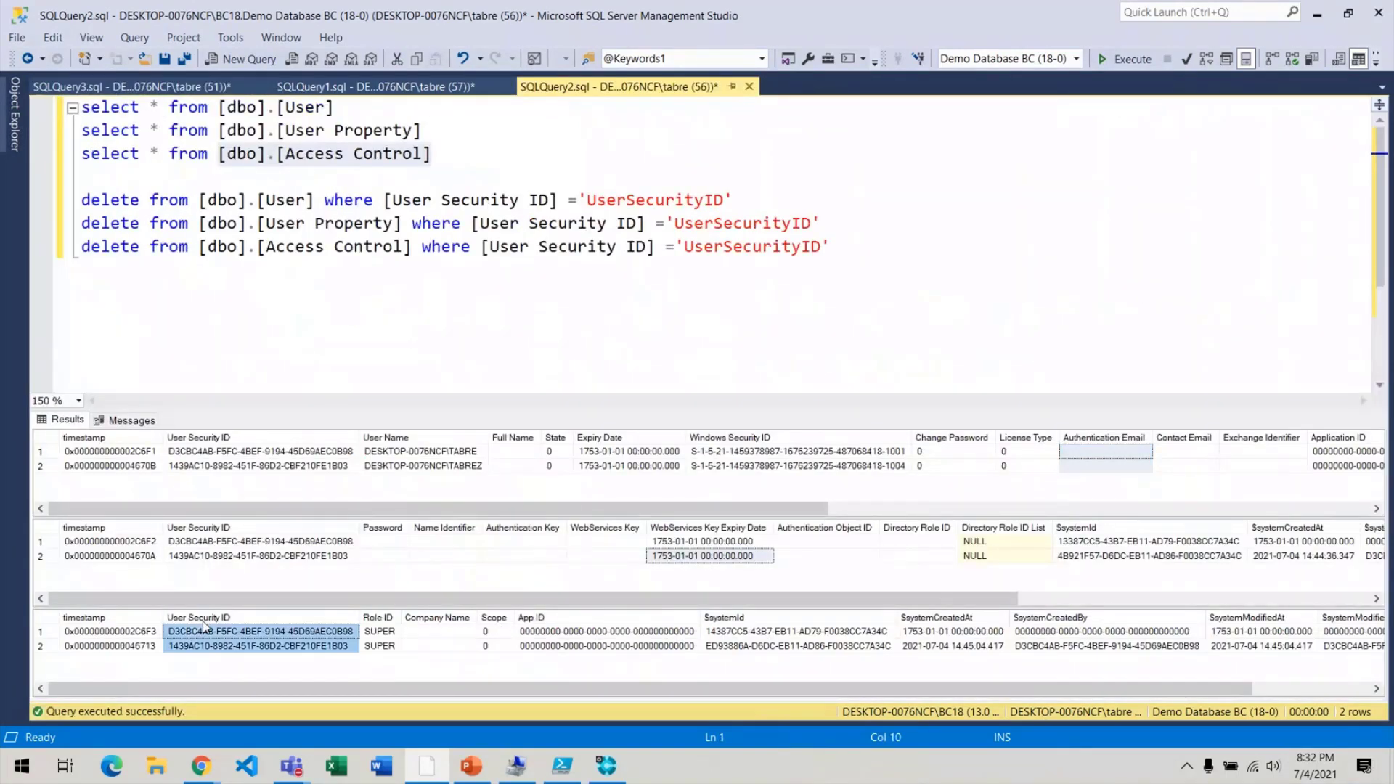
pyautogui.click(664, 617)
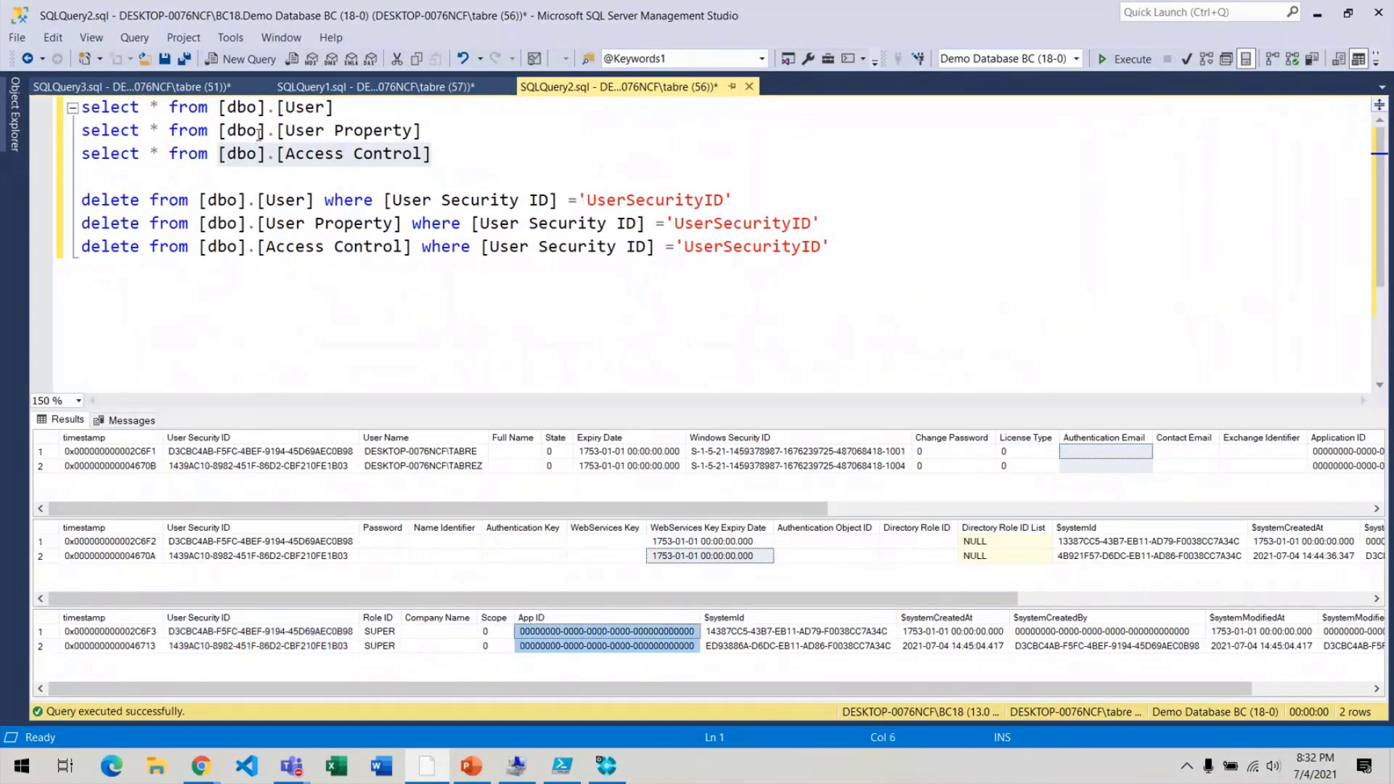
pyautogui.click(176, 81)
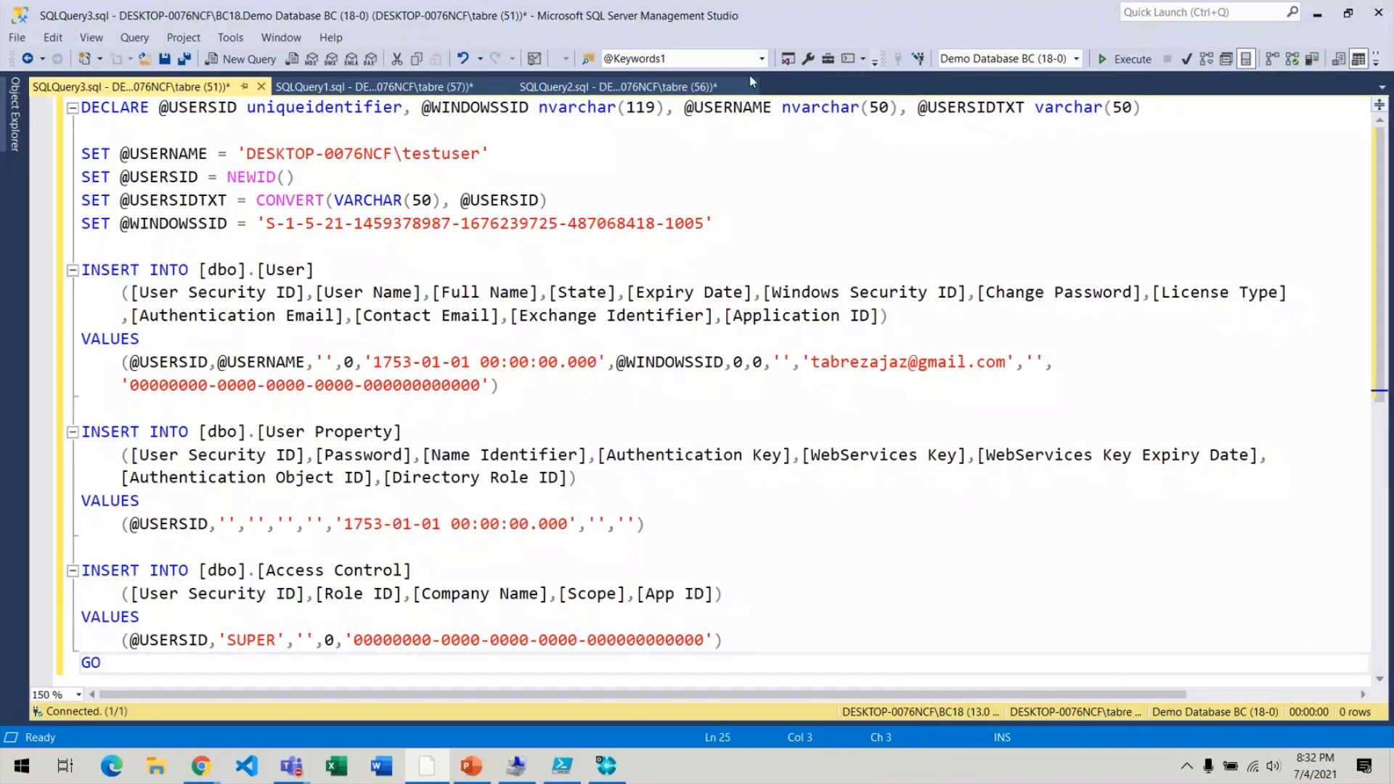
pyautogui.click(633, 260)
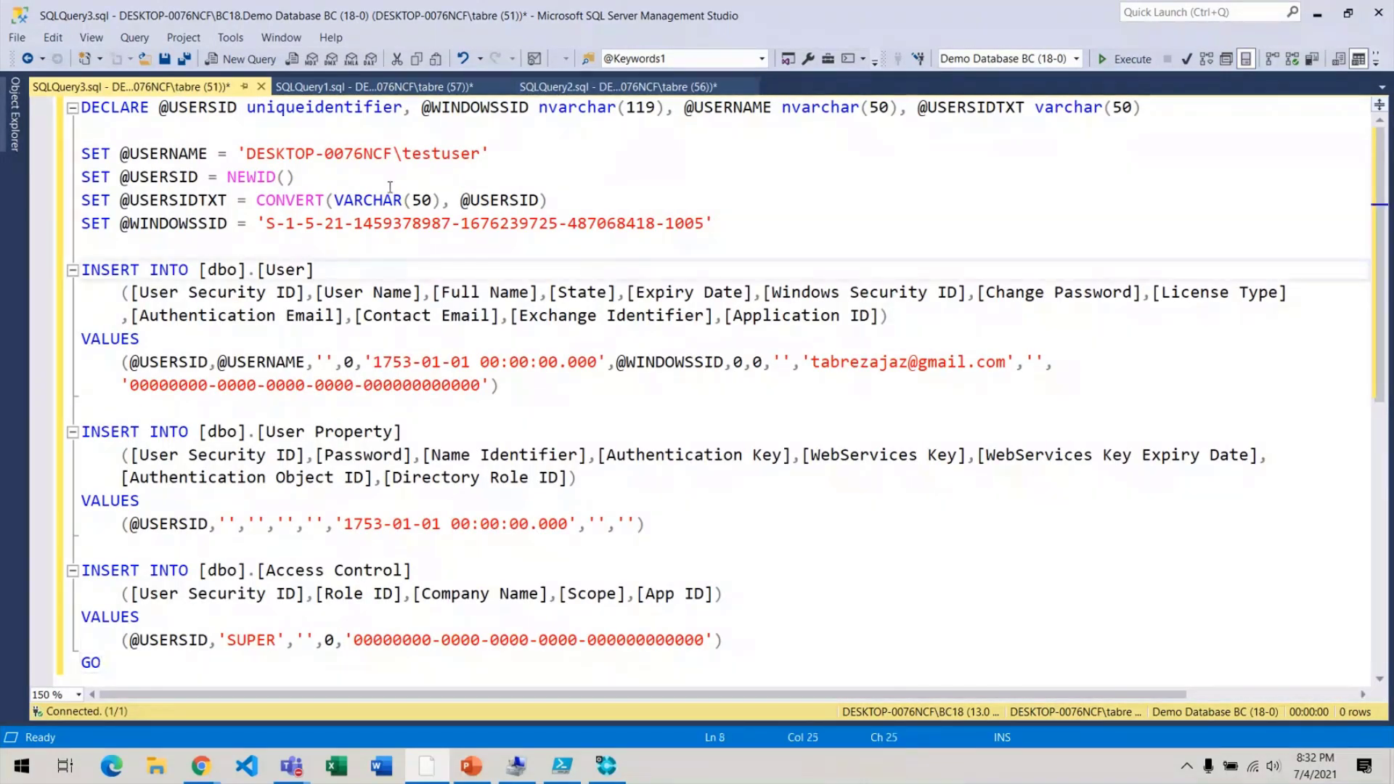
pyautogui.moveTo(393, 155); pyautogui.dragTo(231, 160)
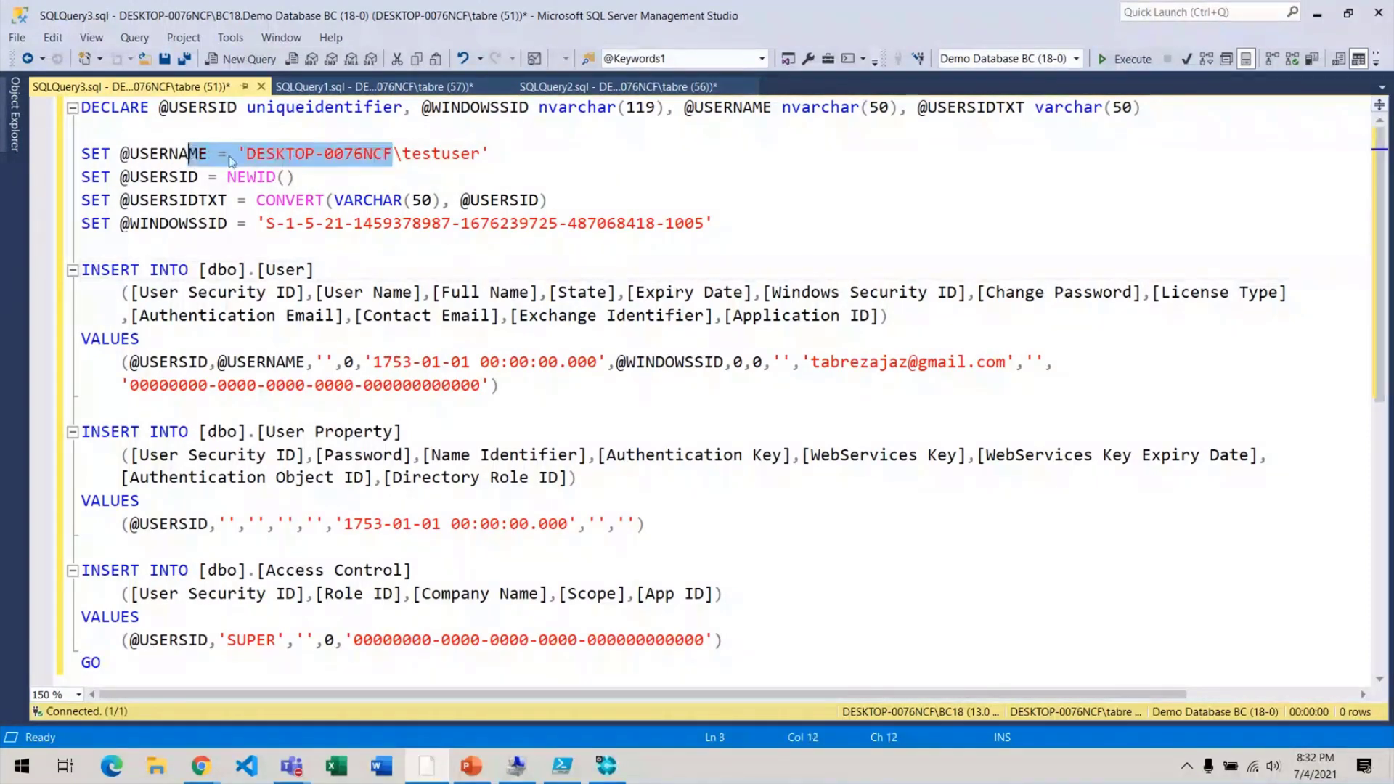
pyautogui.doubleClick(428, 156)
pyautogui.moveTo(258, 224); pyautogui.dragTo(714, 222)
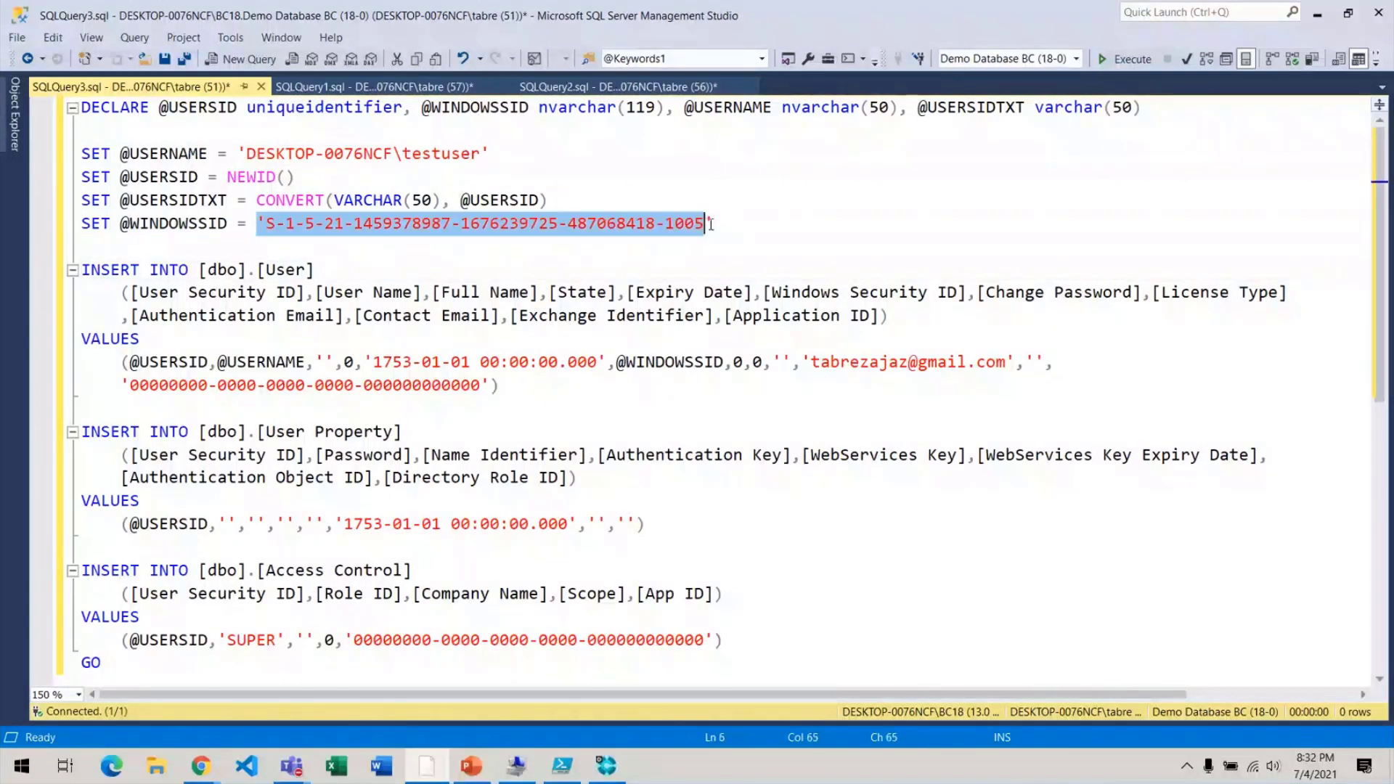
pyautogui.click(863, 209)
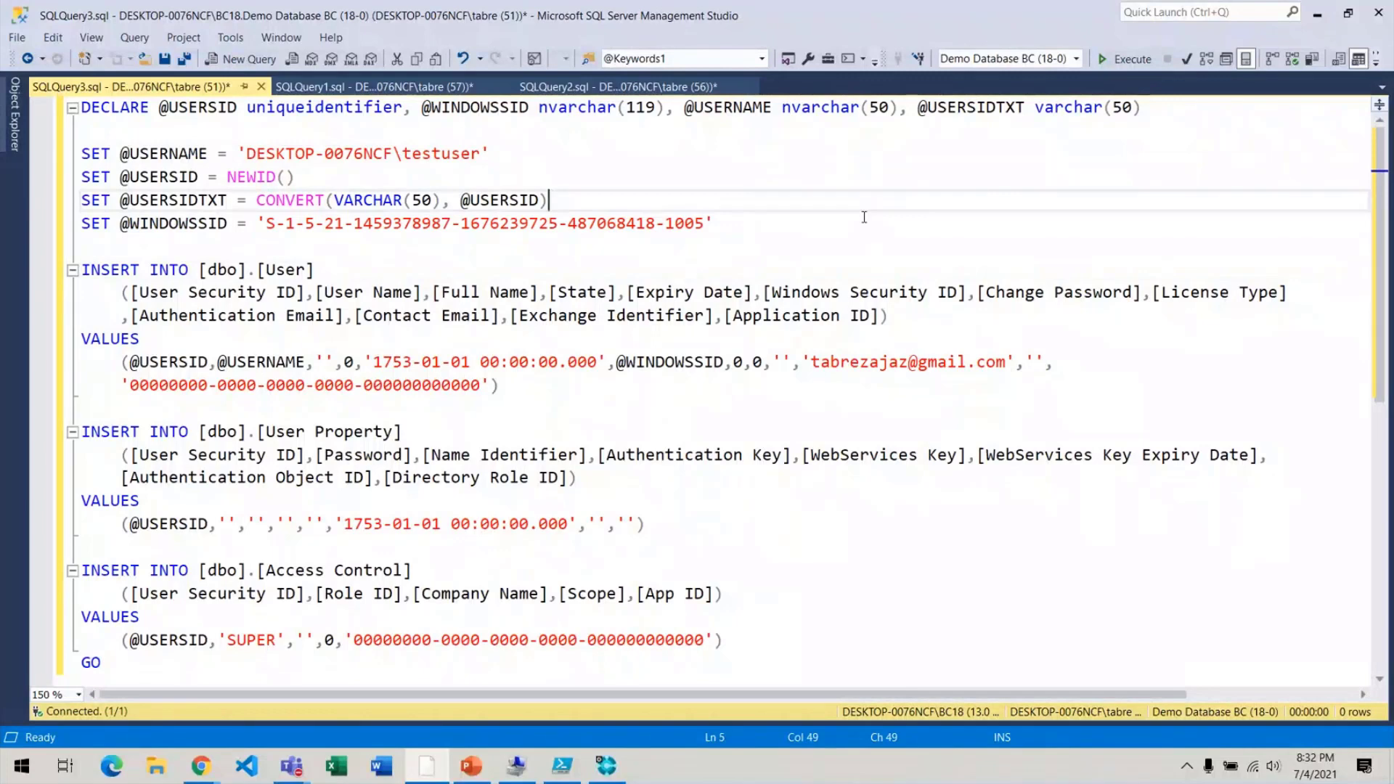
# Run the script to insert the SUPER testuser, scroll through it, then return to the Tabrez Blog post.
pyautogui.press('F5')
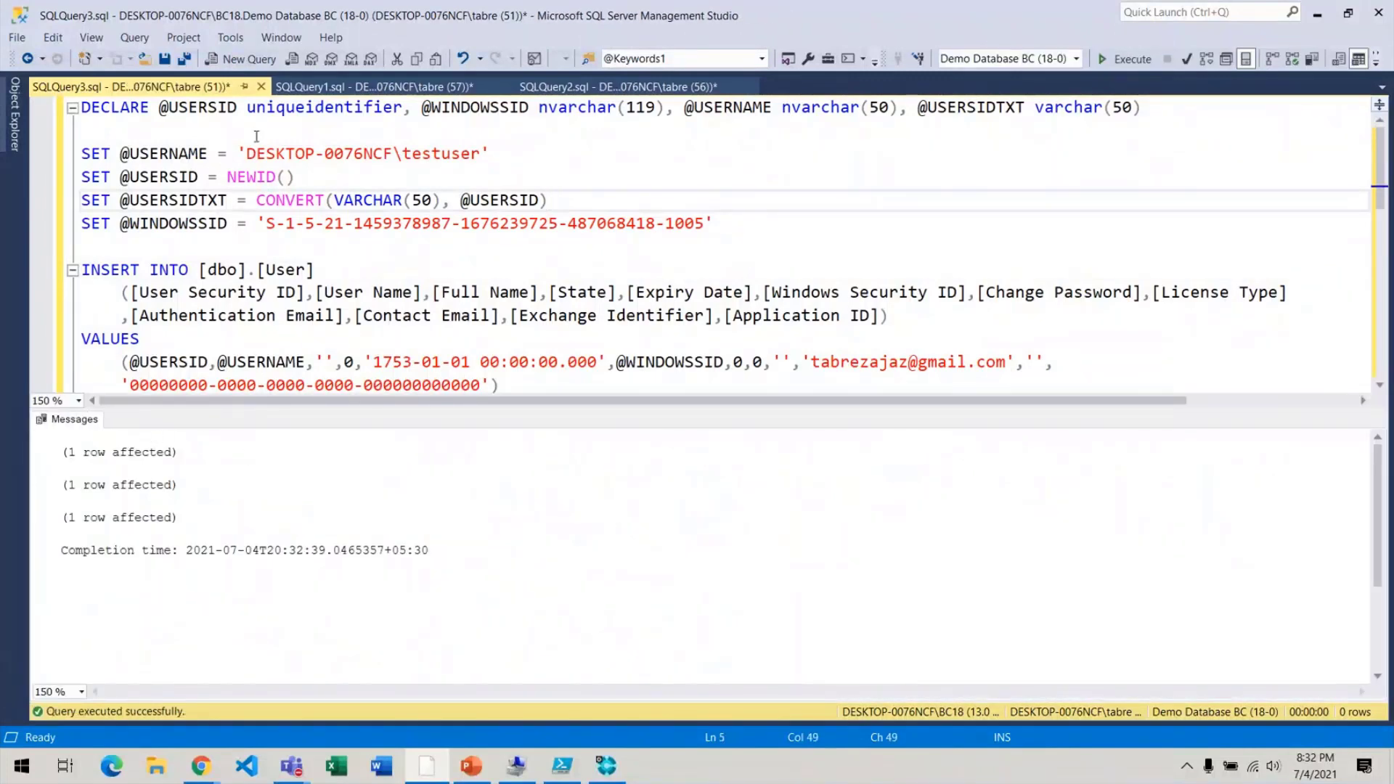
pyautogui.scroll(-2, 405, 249)
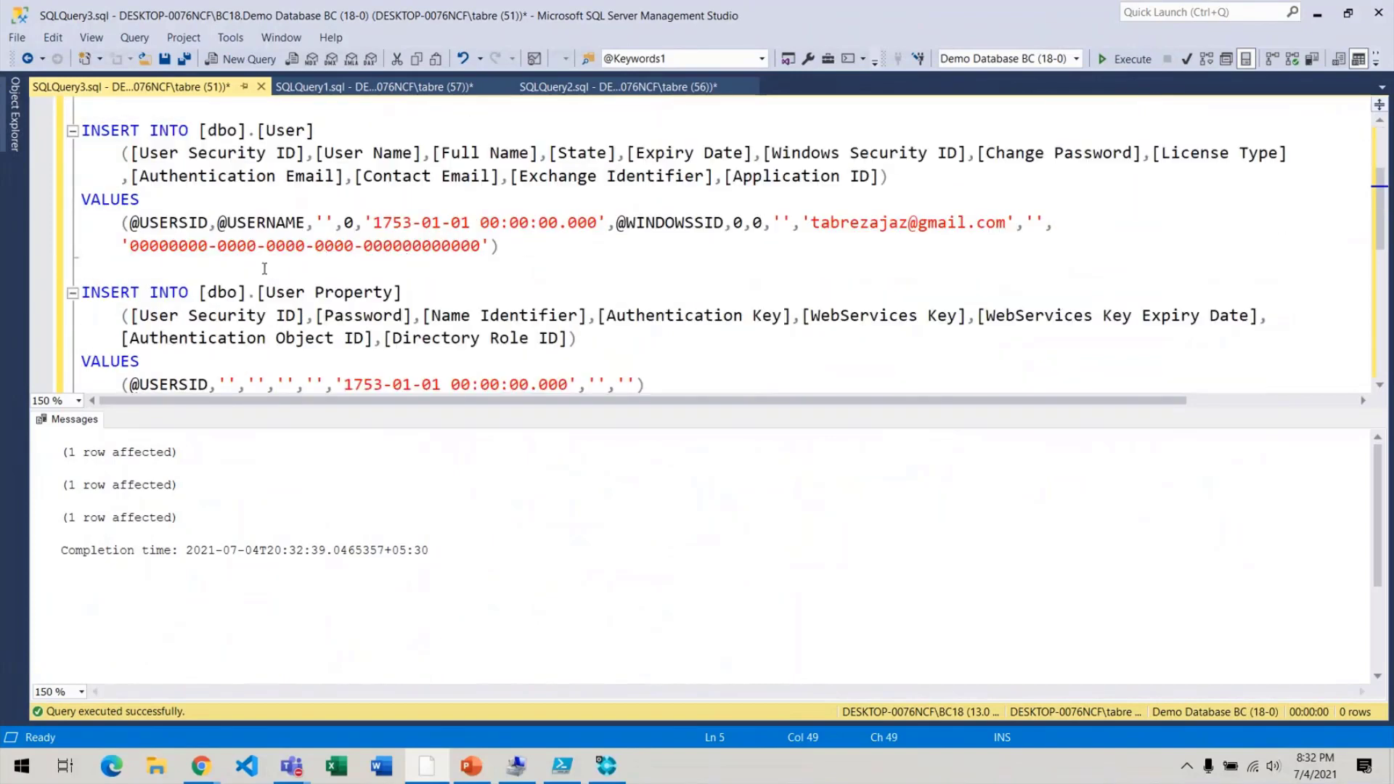
pyautogui.scroll(-3, 264, 269)
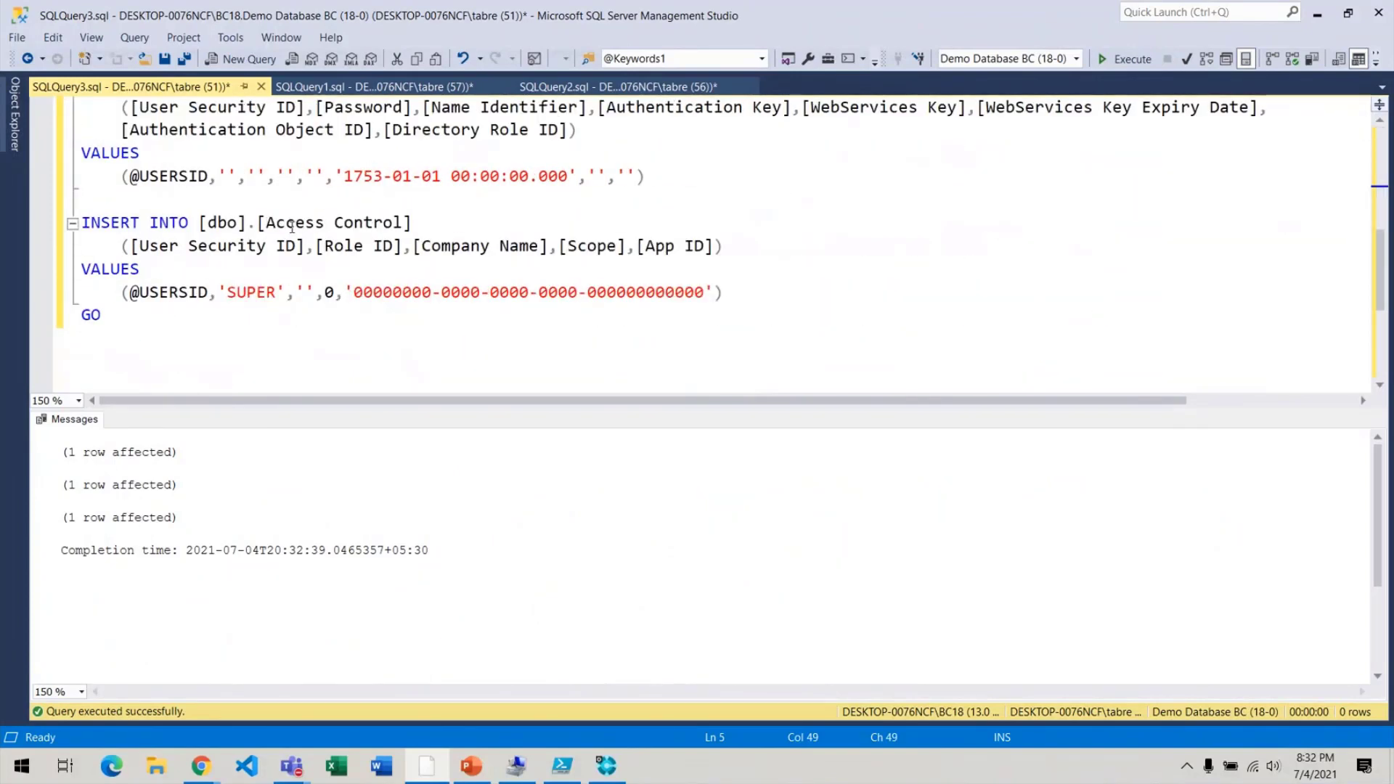
pyautogui.hotkey('alt', 'Tab')
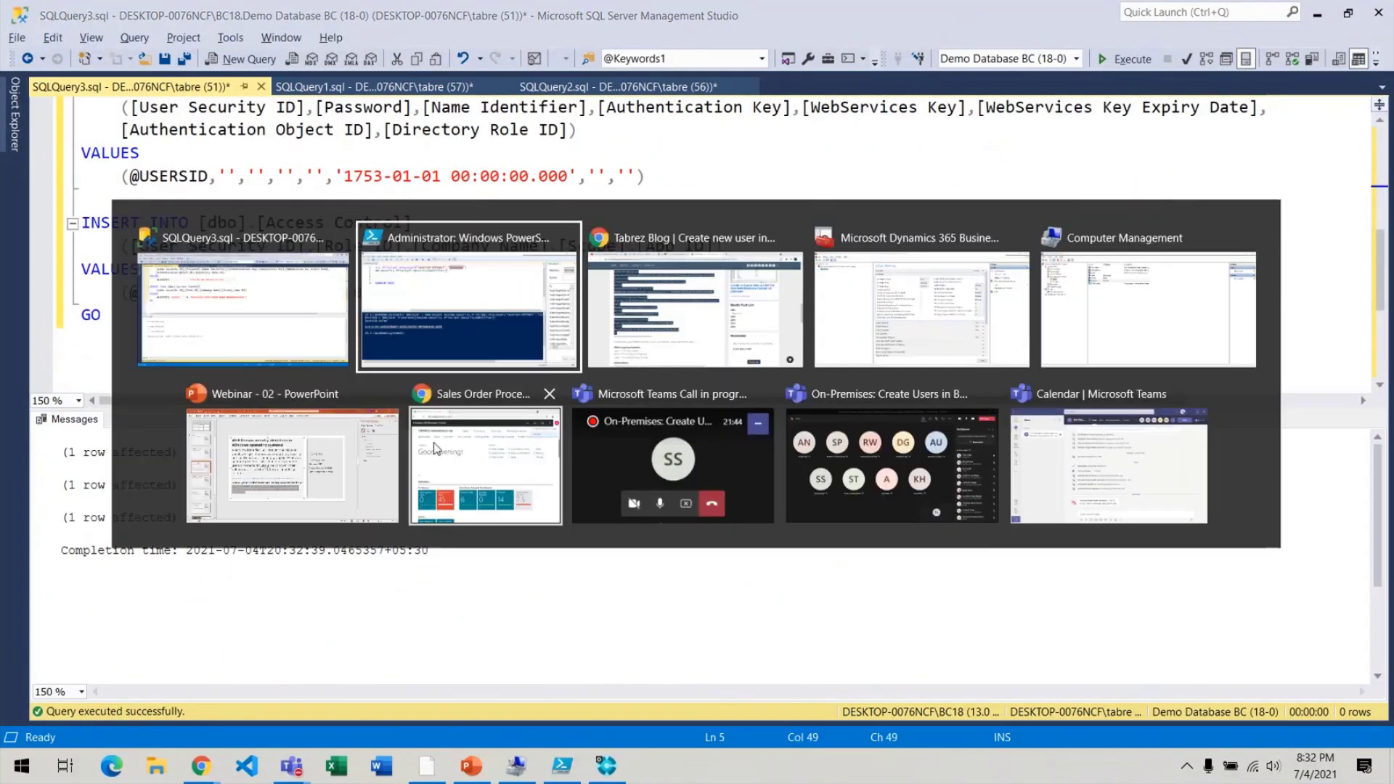
pyautogui.hotkey('alt', 'Tab')
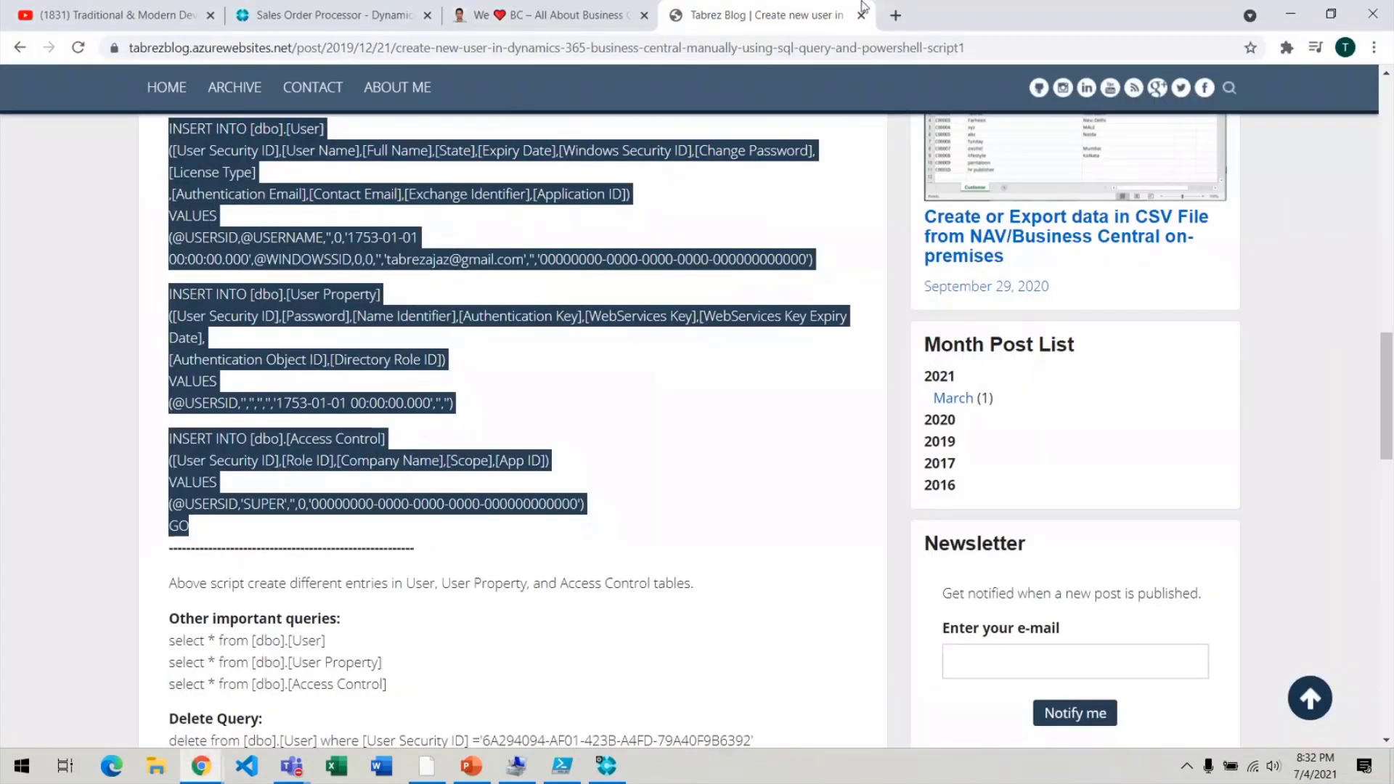
# Reload the Users page and inspect the new third user, DESKTOP-0076NCF\testuser, with SUPER.
pyautogui.click(306, 14)
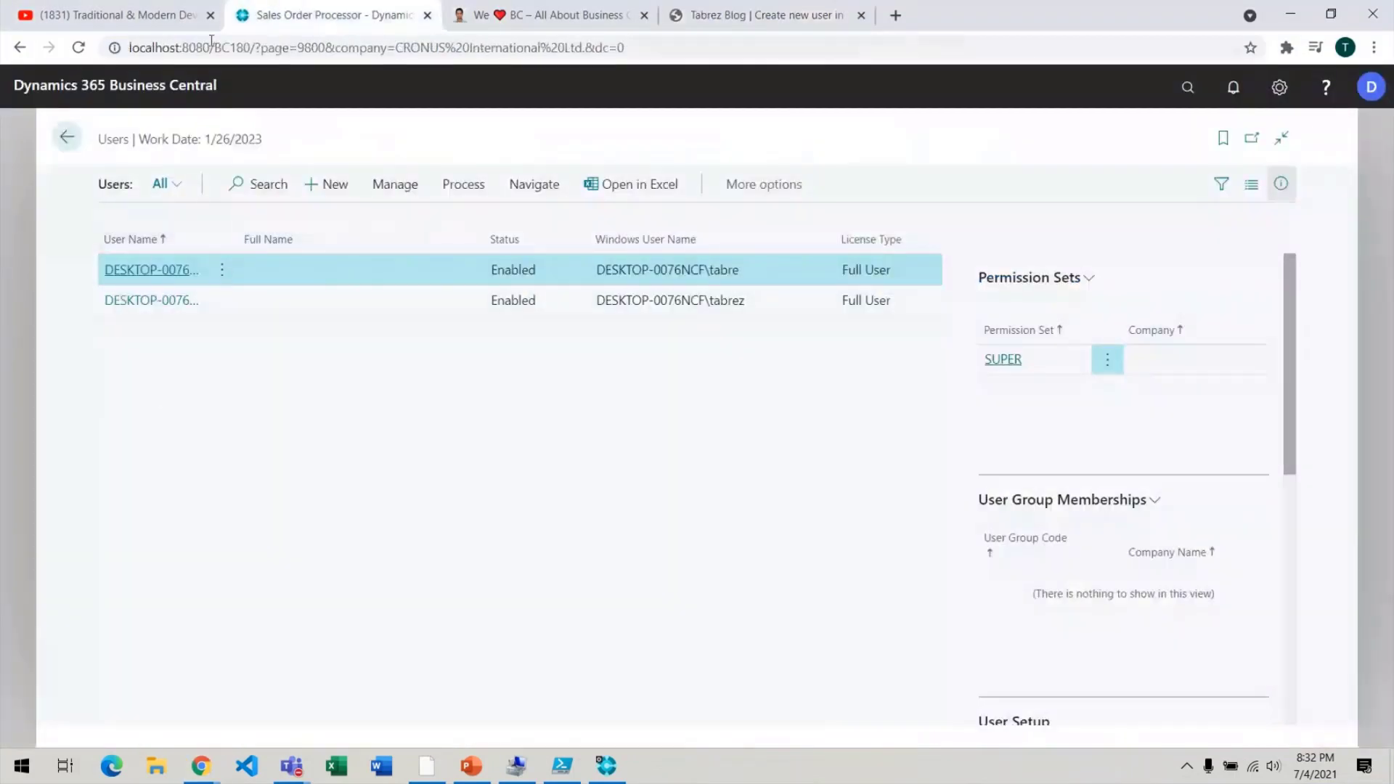
pyautogui.click(242, 51)
pyautogui.press('Return')
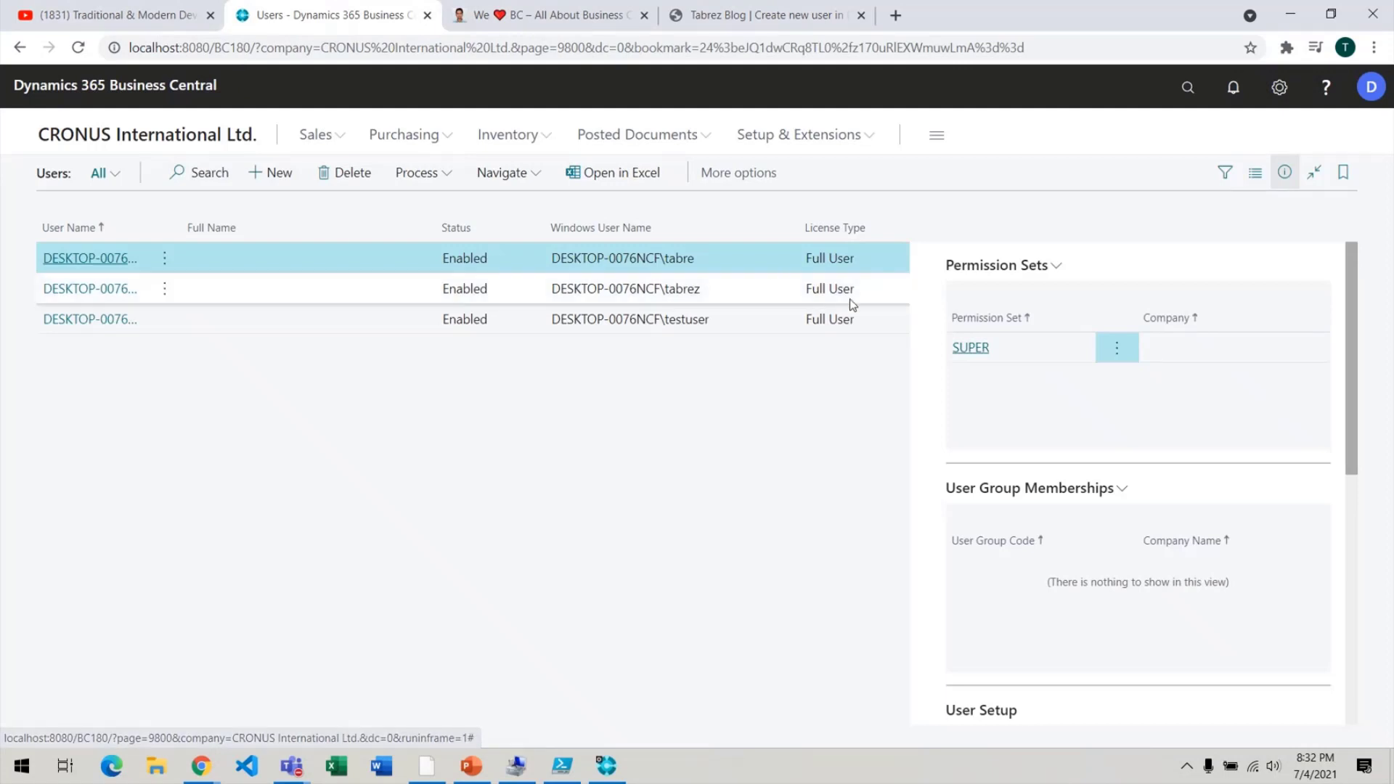
pyautogui.moveTo(713, 320); pyautogui.dragTo(661, 336)
pyautogui.click(553, 325)
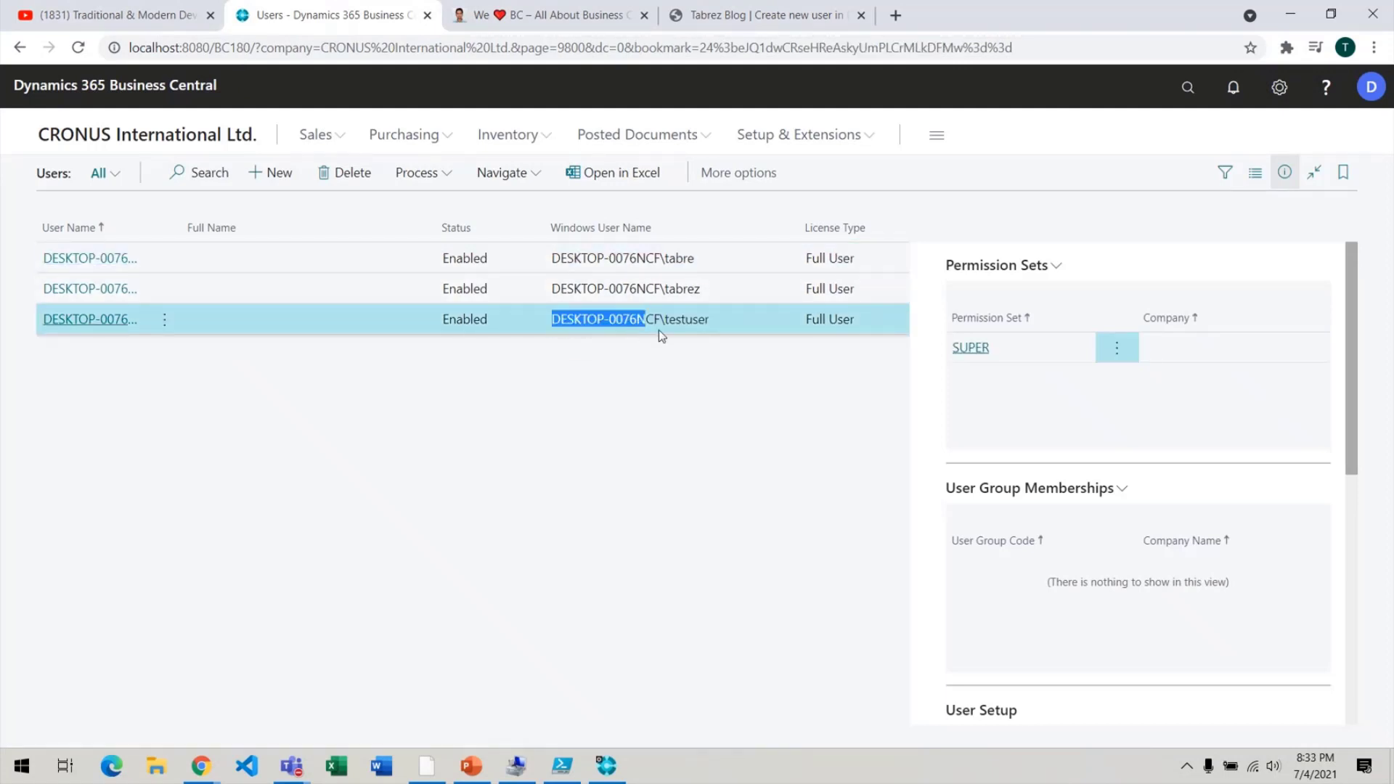
pyautogui.click(696, 331)
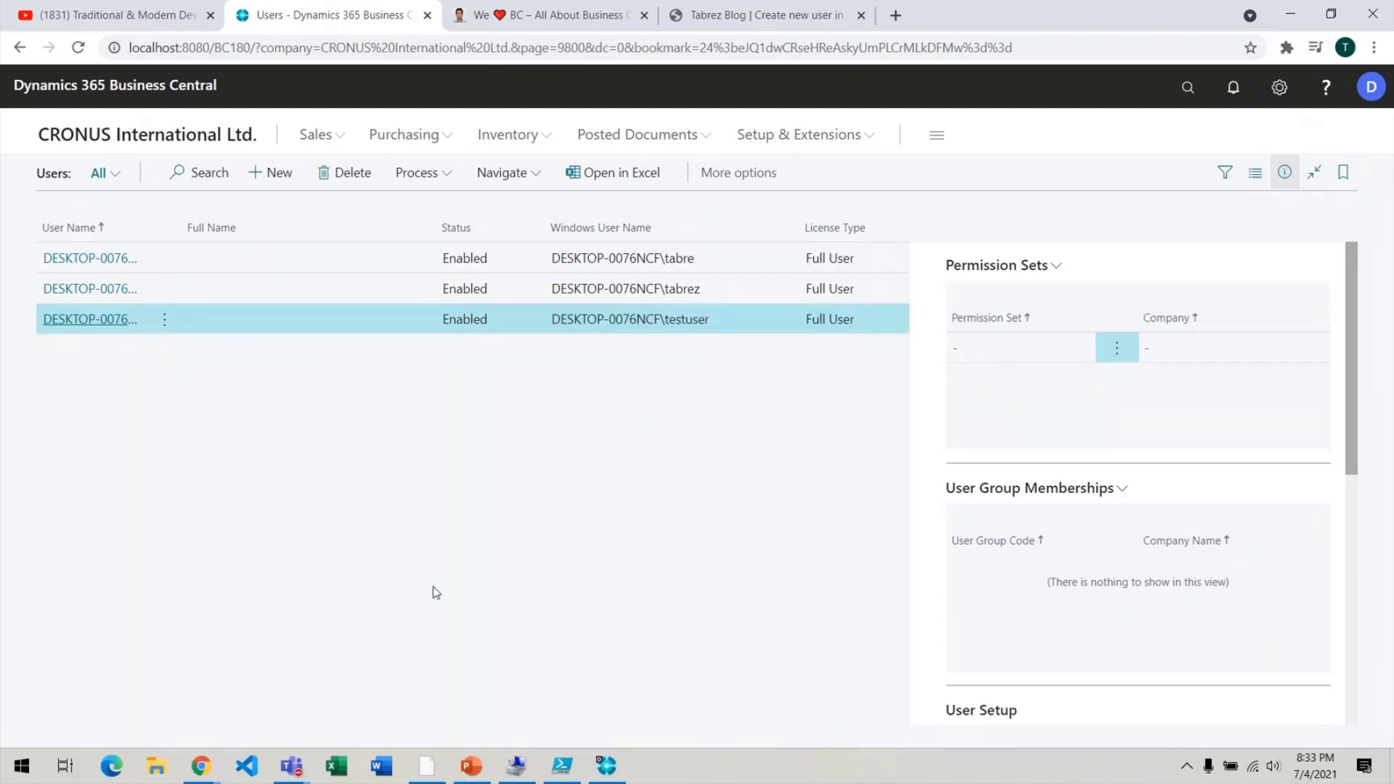
pyautogui.moveTo(200, 766)
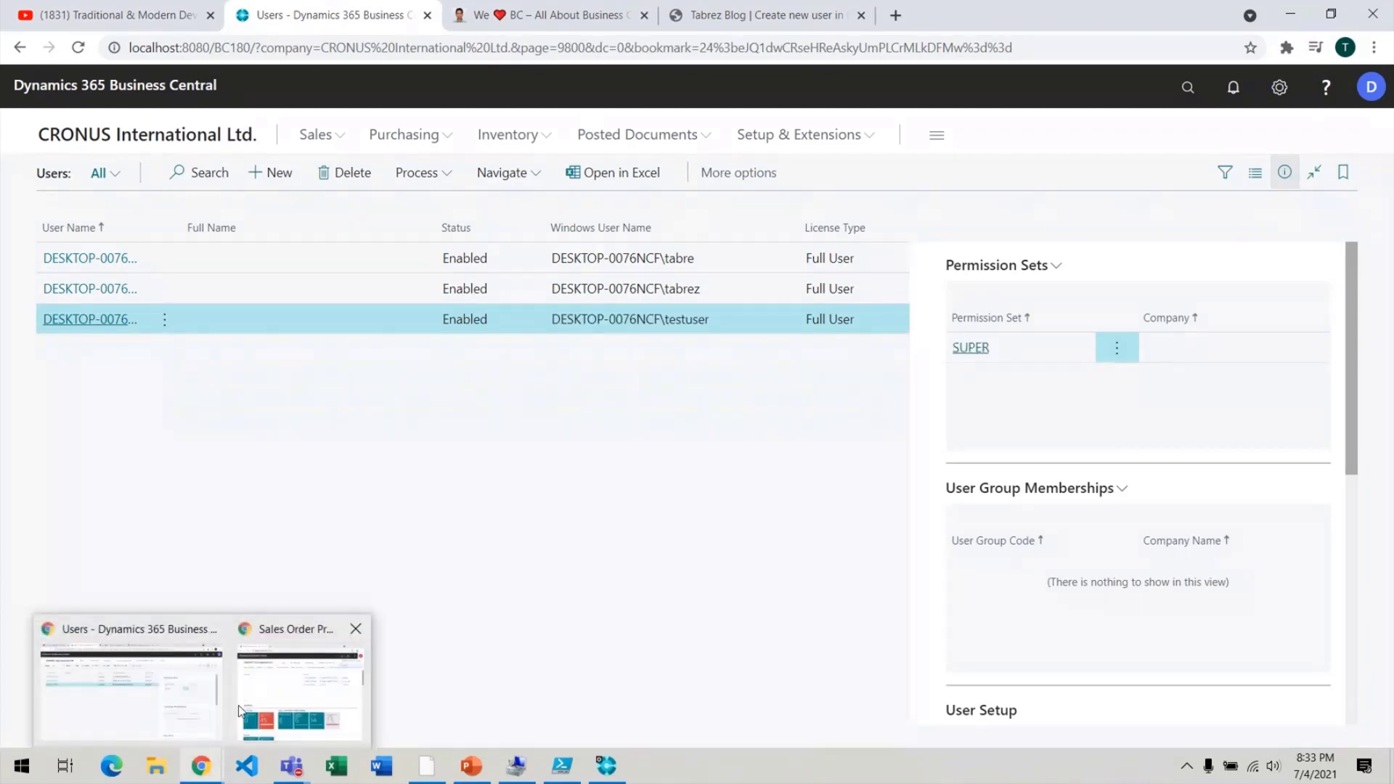
# Run Google Chrome as a different user, entering the testuser account name and password.
pyautogui.rightClick(211, 774)
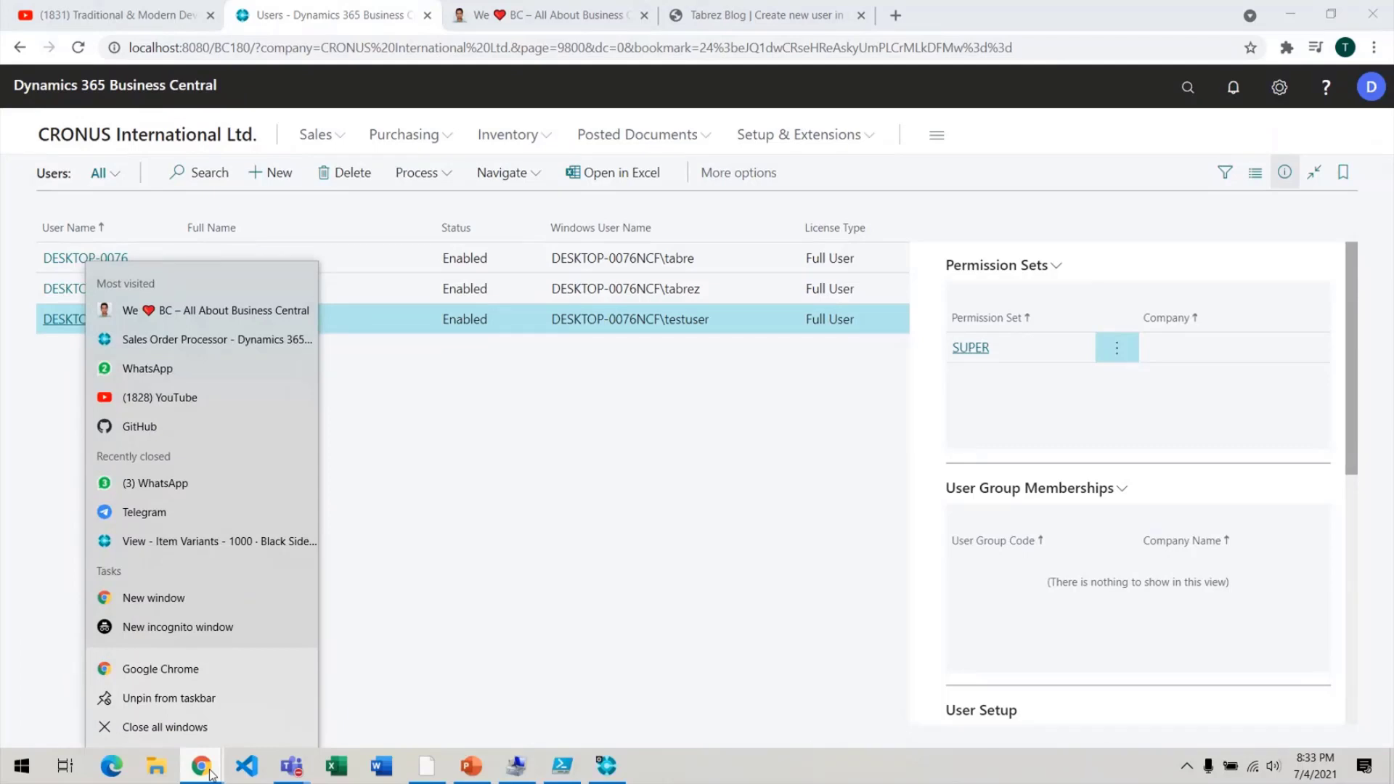
pyautogui.rightClick(230, 673)
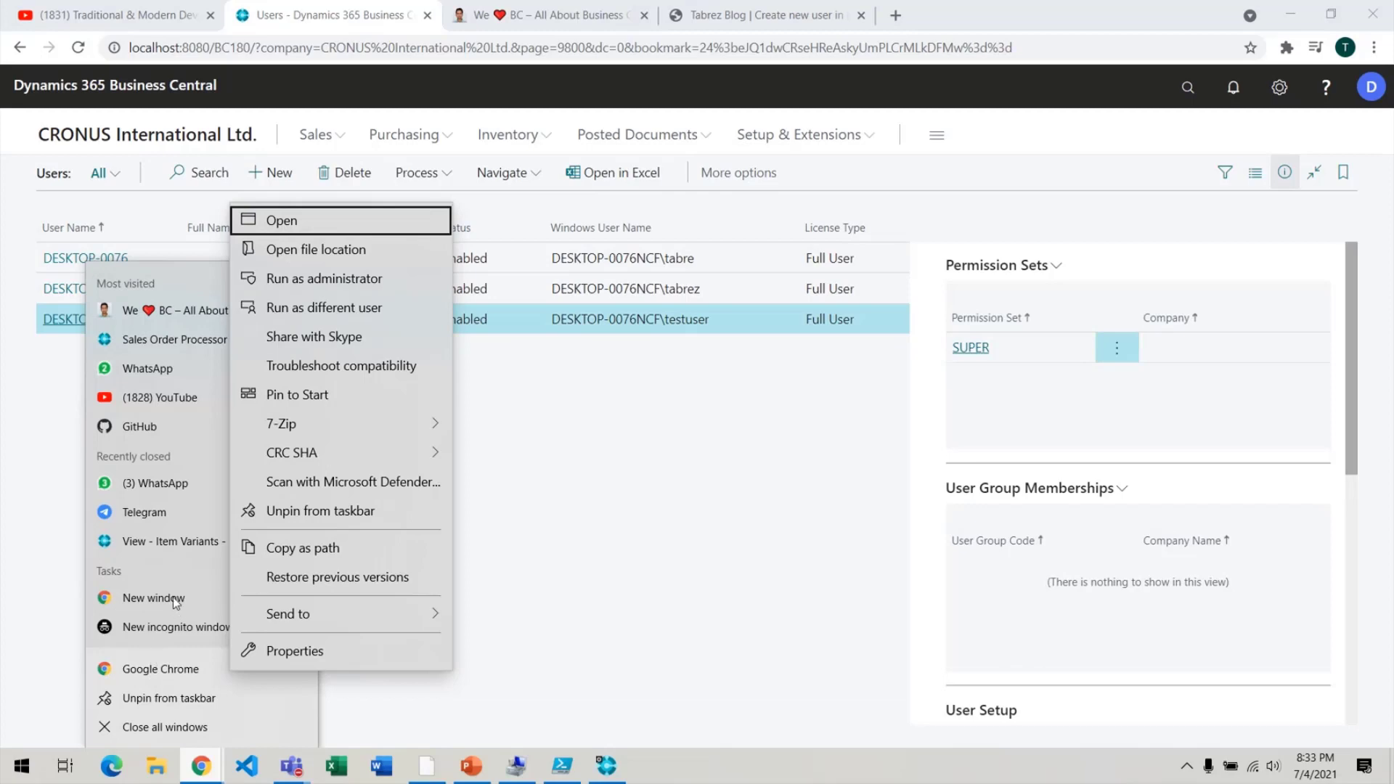
pyautogui.rightClick(198, 671)
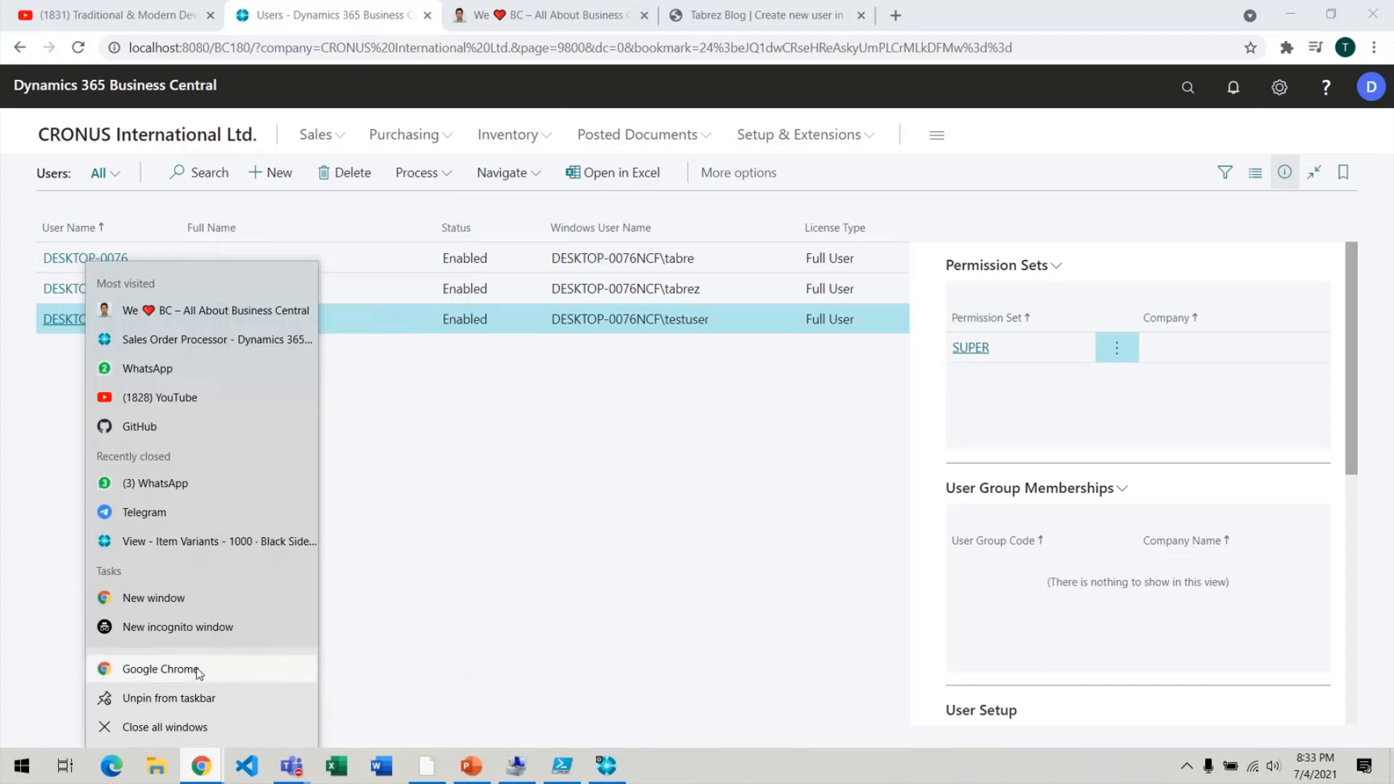
pyautogui.rightClick(196, 668)
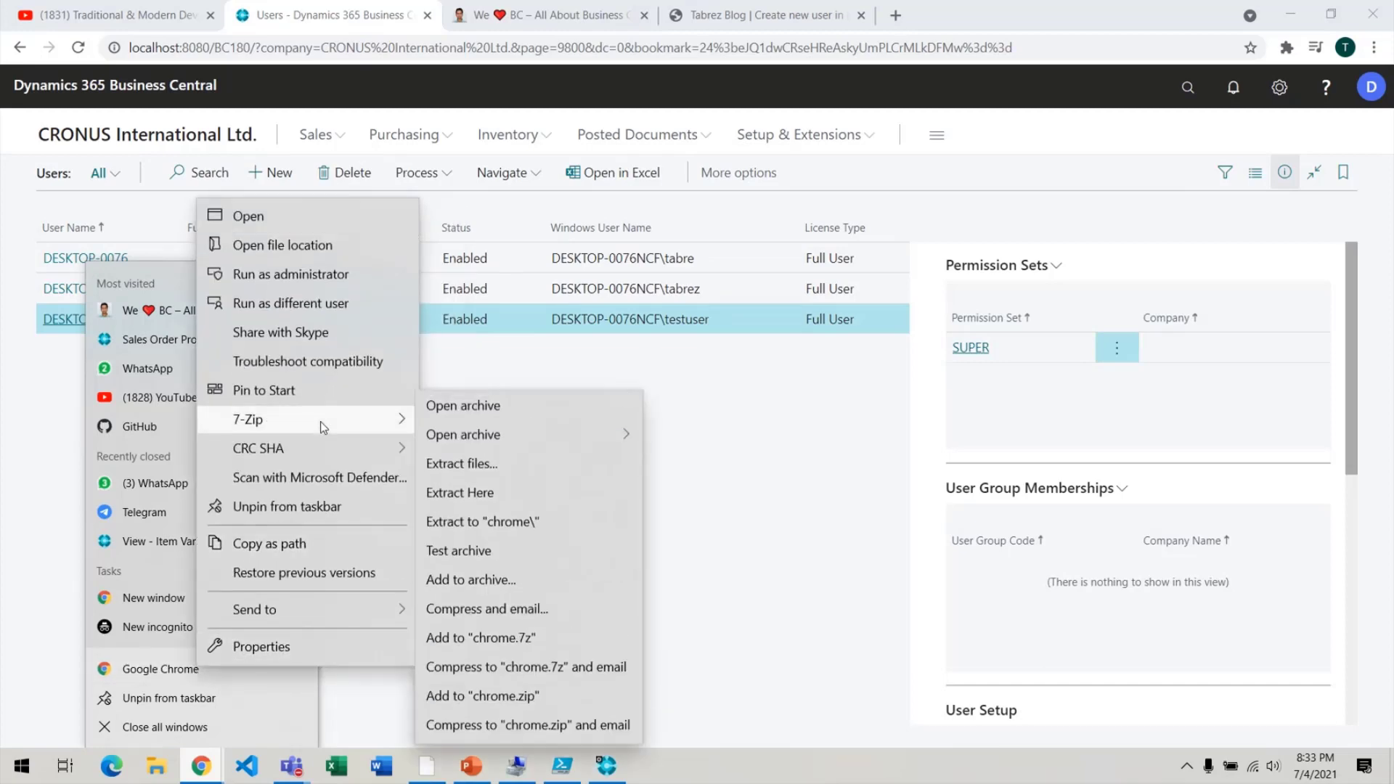
pyautogui.click(322, 306)
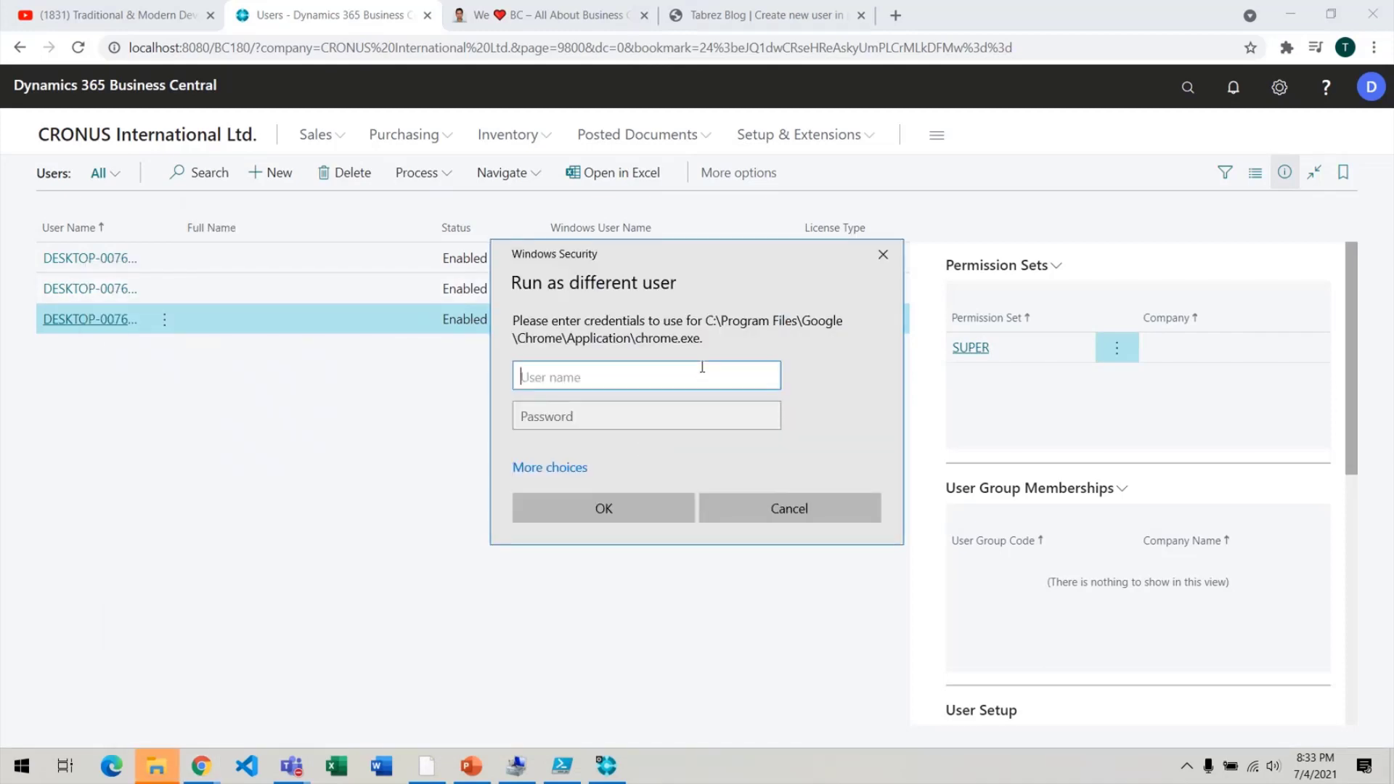
pyautogui.hotkey('ctrl', 'v')
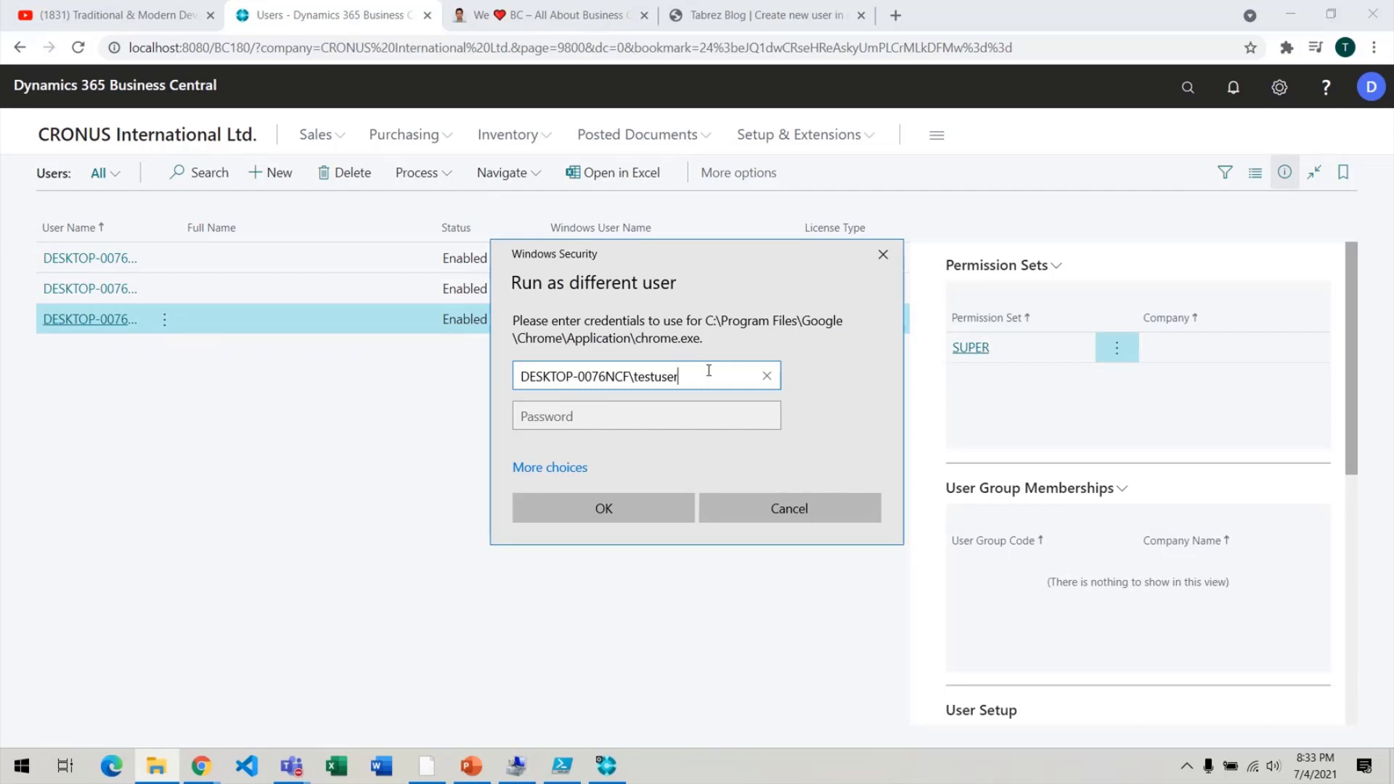
pyautogui.click(688, 417)
pyautogui.write('•••••••')
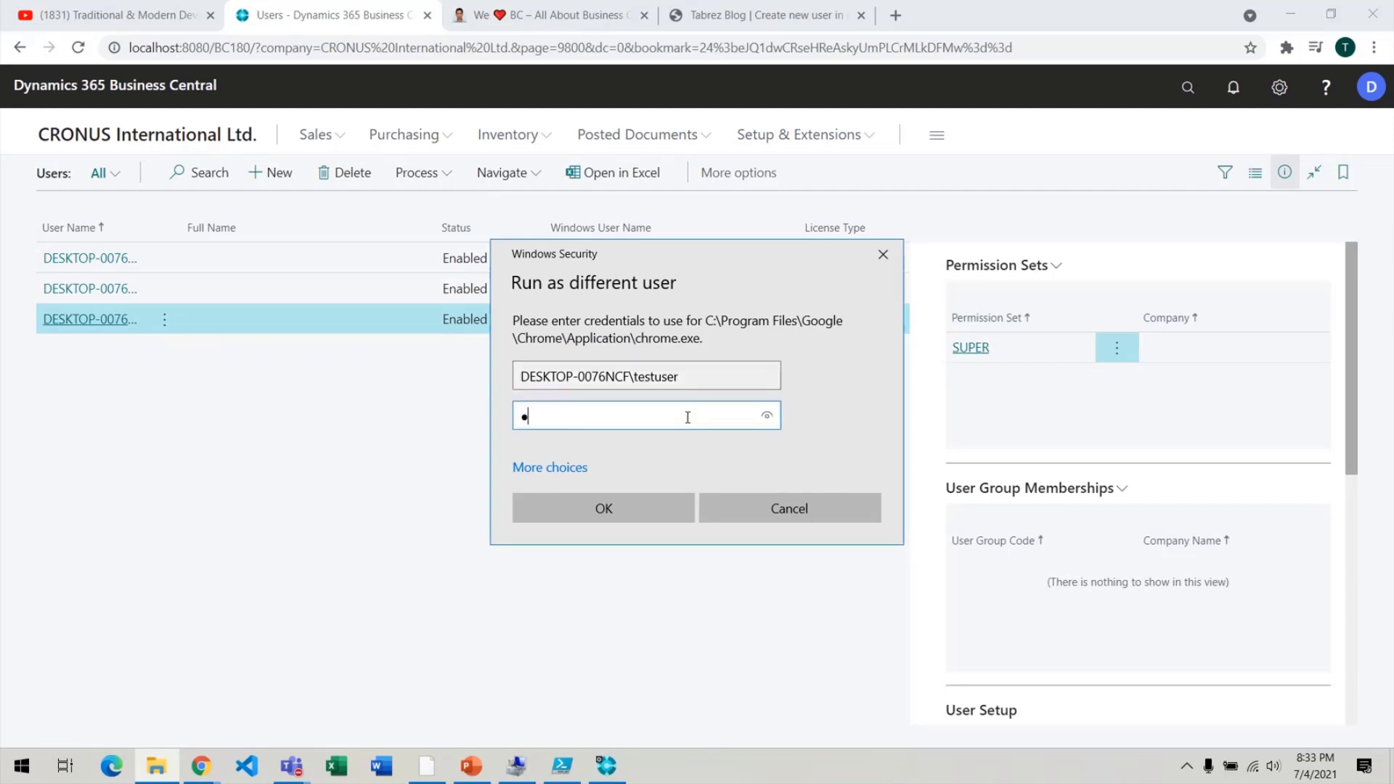
pyautogui.write('••')
pyautogui.click(629, 516)
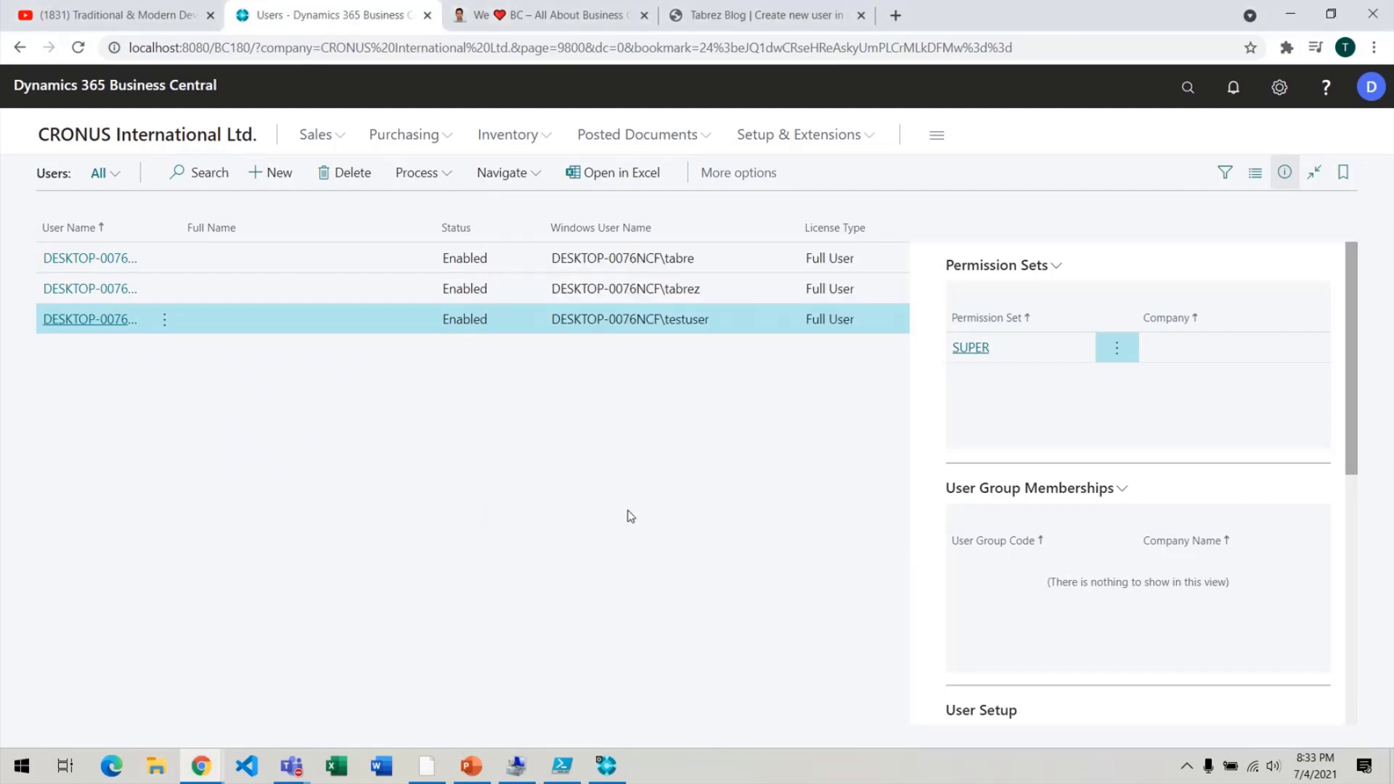
pyautogui.middleClick(209, 774)
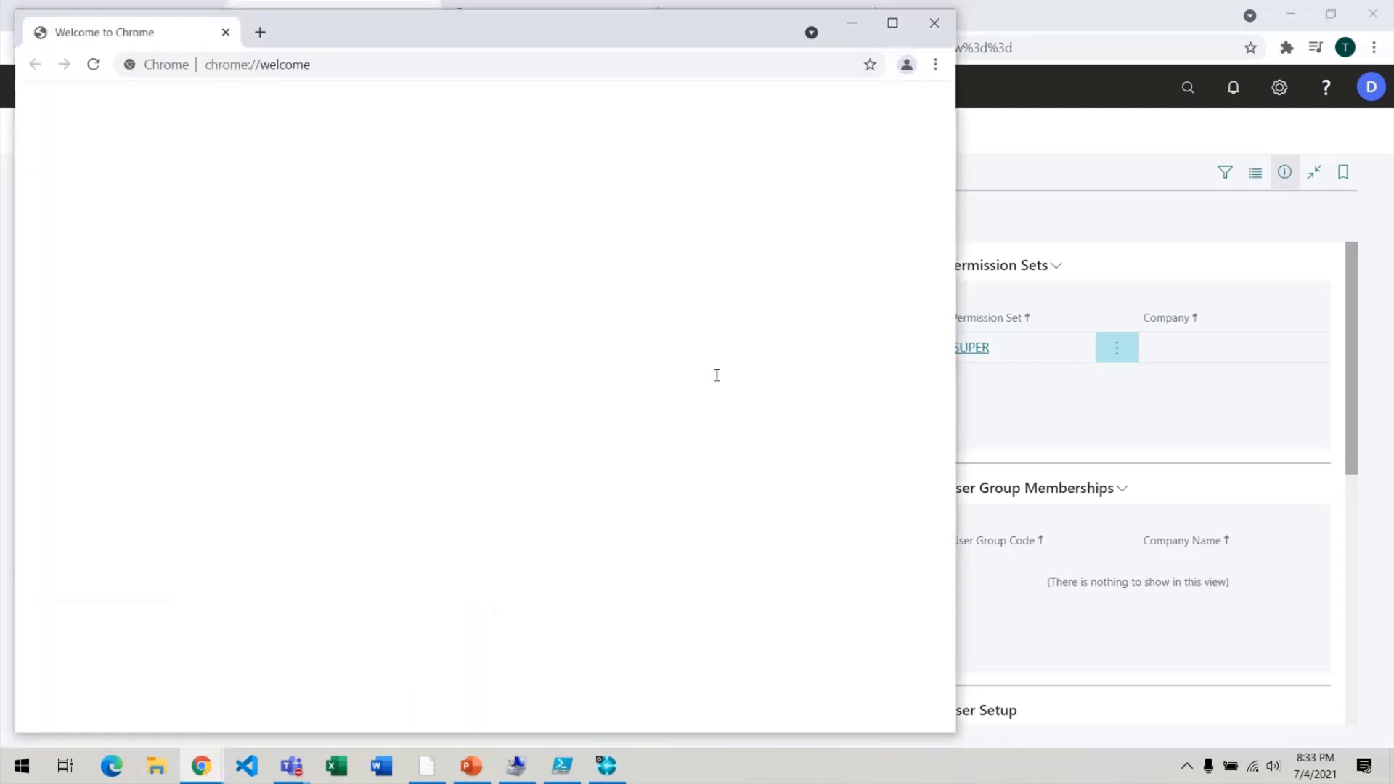
# Maximize the new Chrome window and load localhost:8080/bc180 in it.
pyautogui.moveTo(508, 15); pyautogui.dragTo(508, 58)
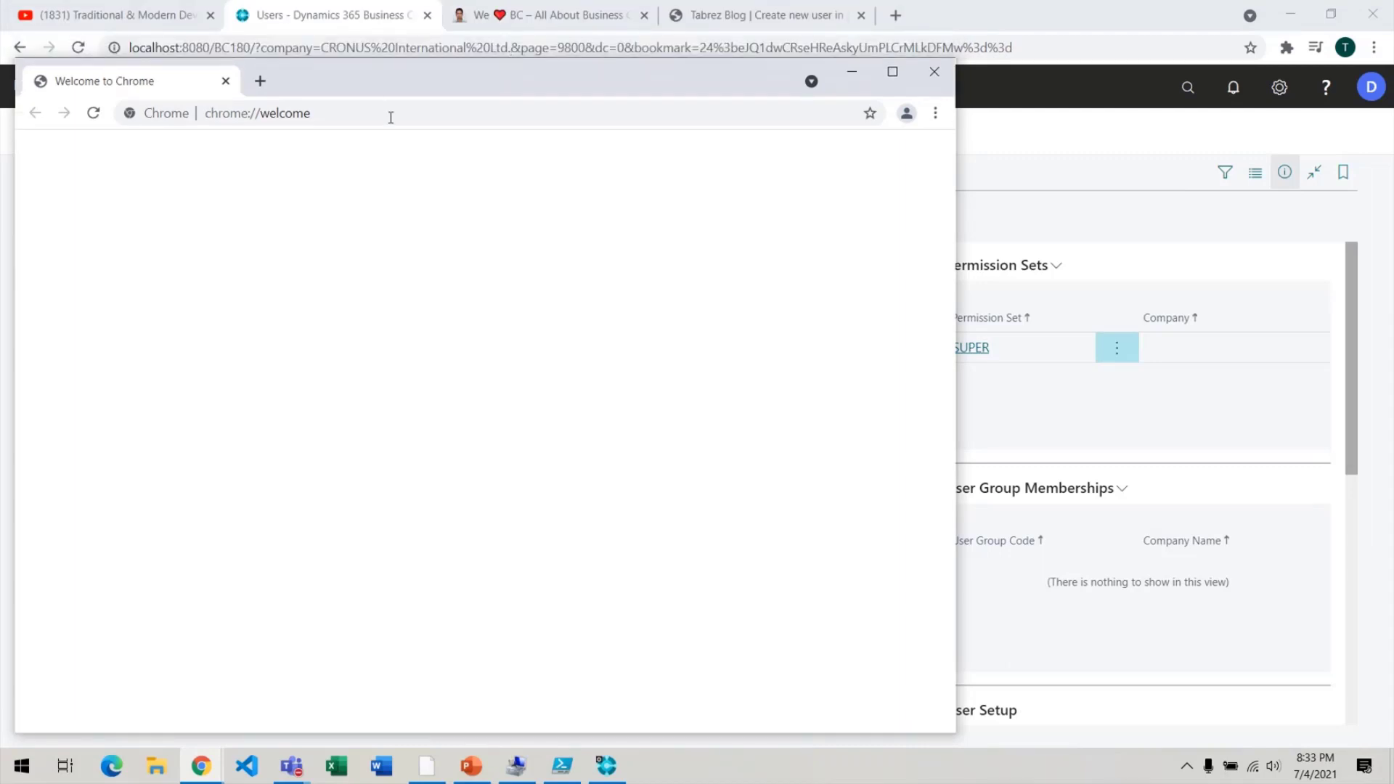
pyautogui.doubleClick(492, 81)
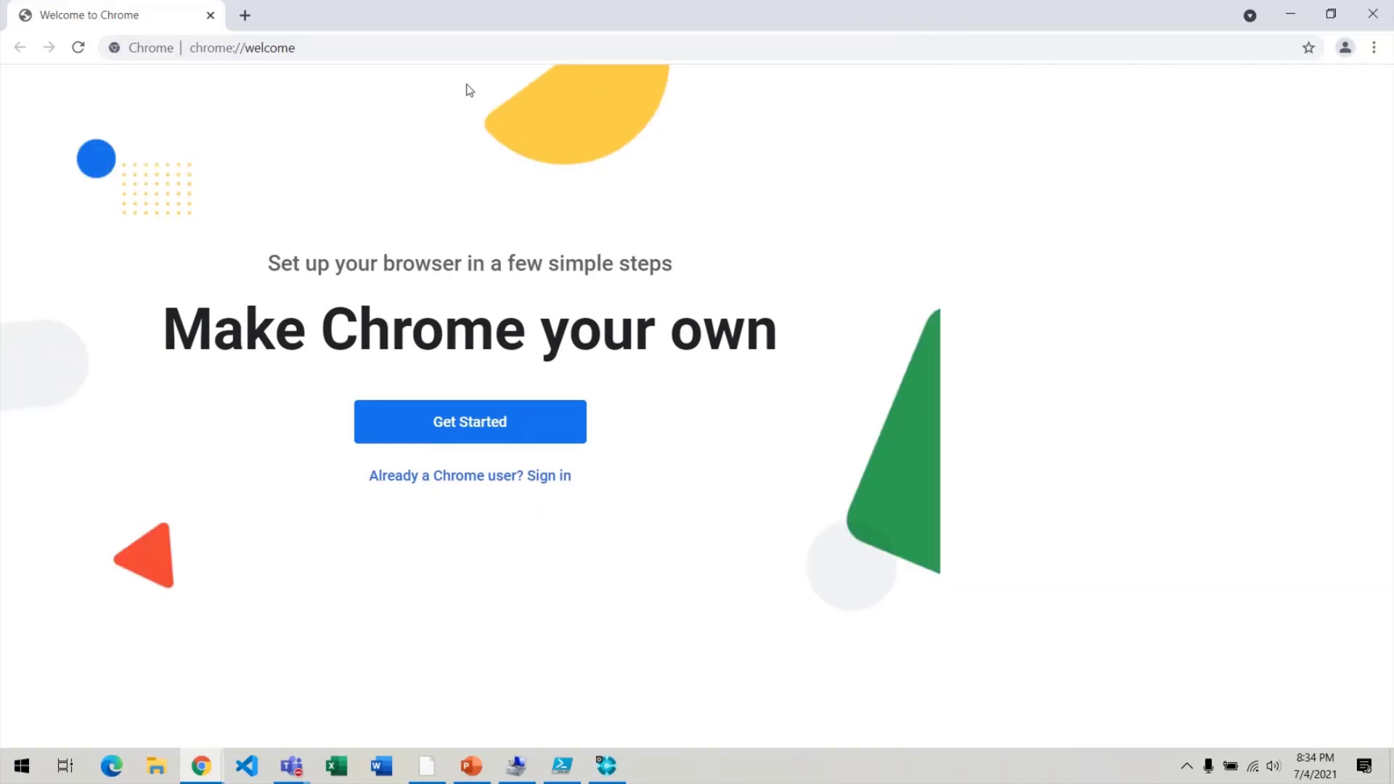
pyautogui.click(491, 50)
pyautogui.press('BackSpace')
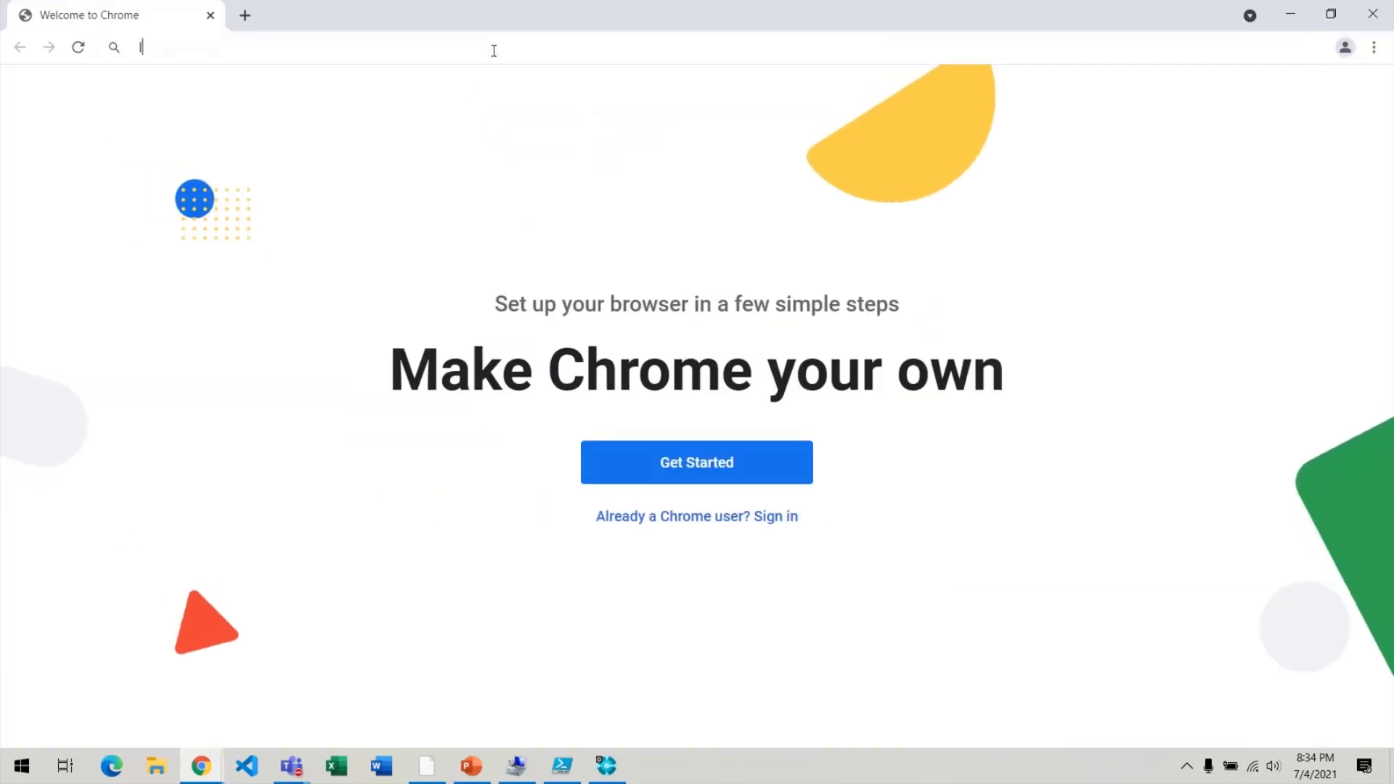
pyautogui.write('l')
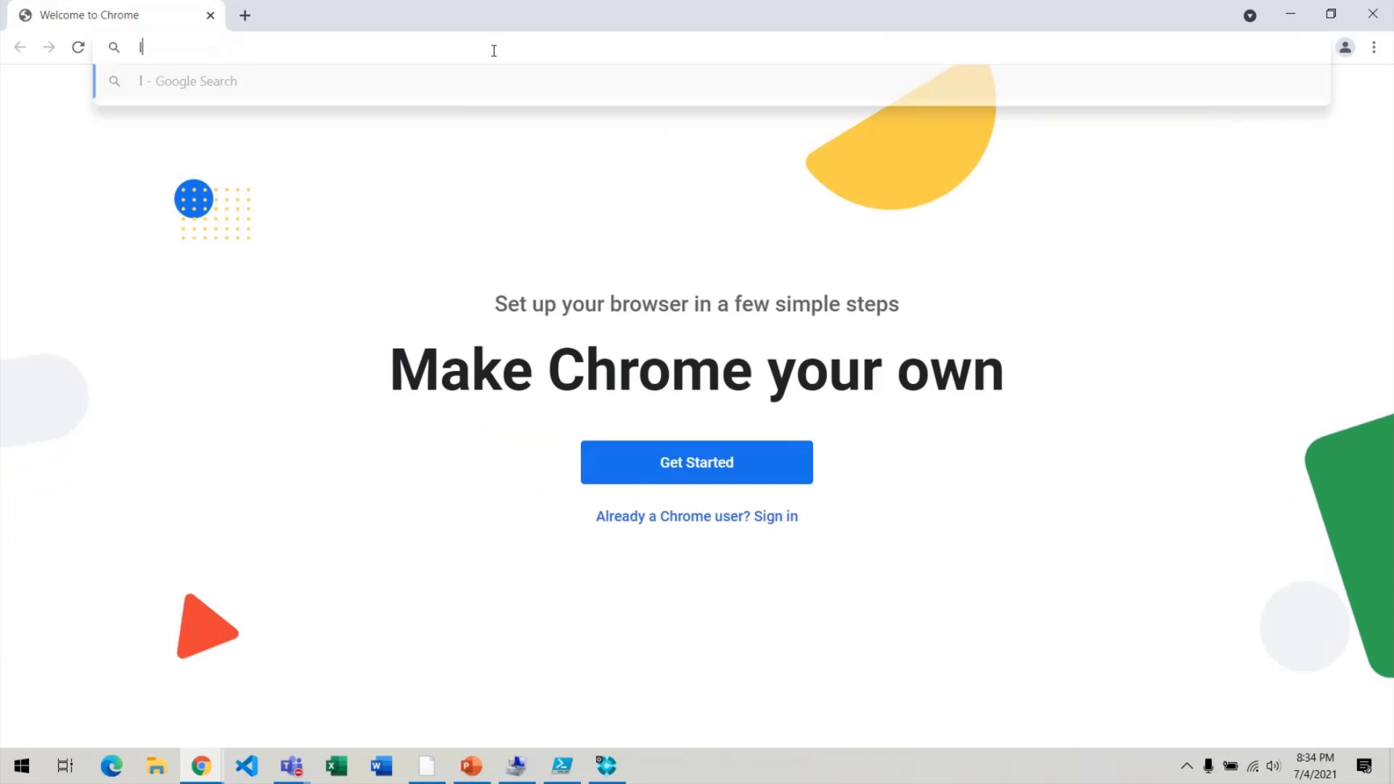
pyautogui.write('ocalhos')
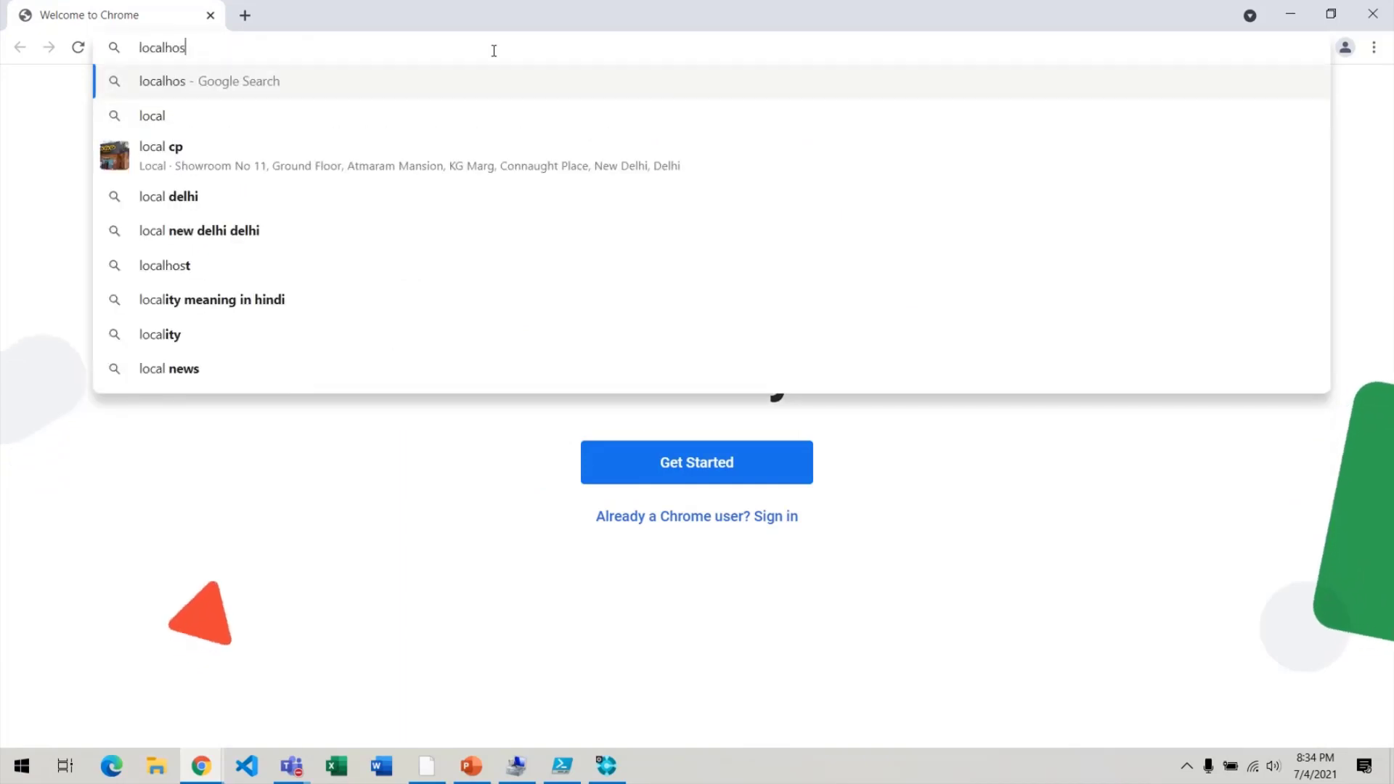
pyautogui.write('t:808')
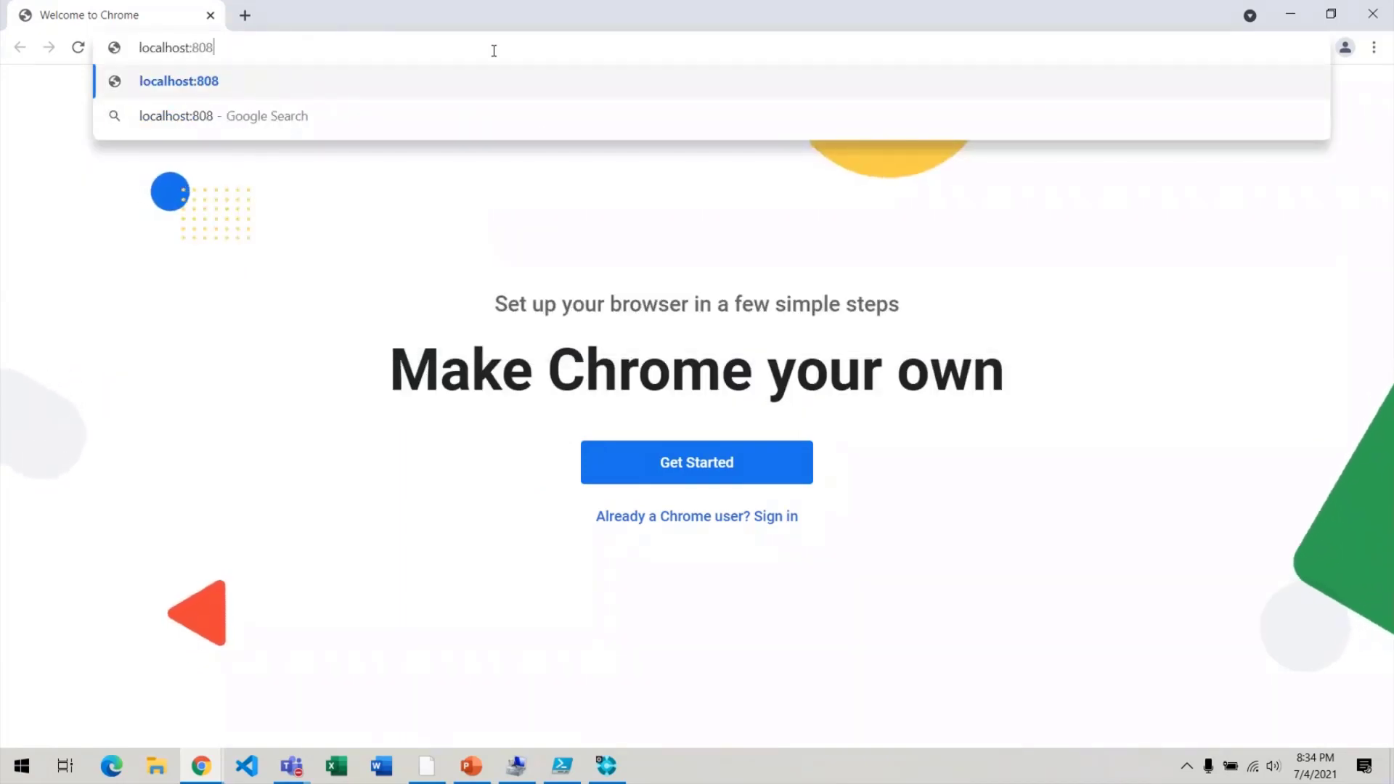
pyautogui.write('0/bc14')
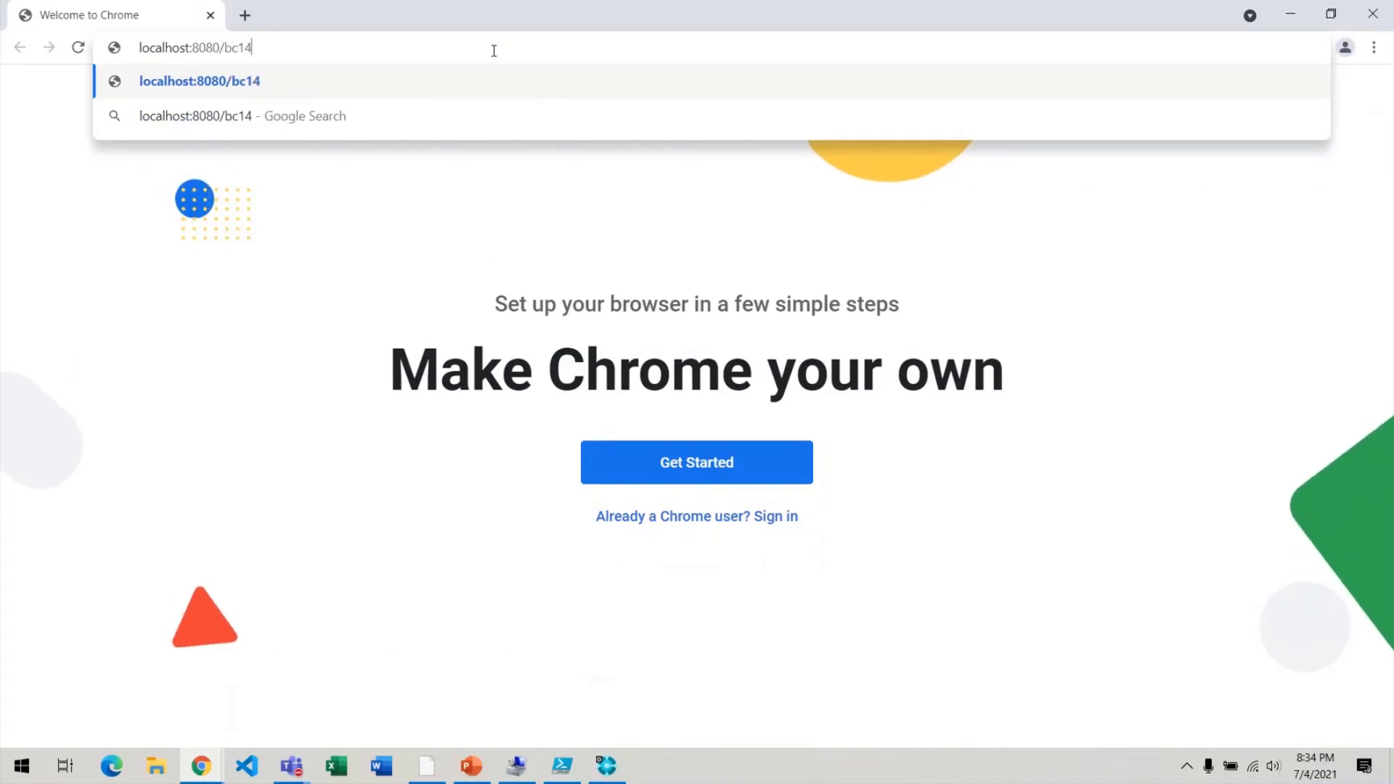
pyautogui.press('BackSpace')
pyautogui.write('8')
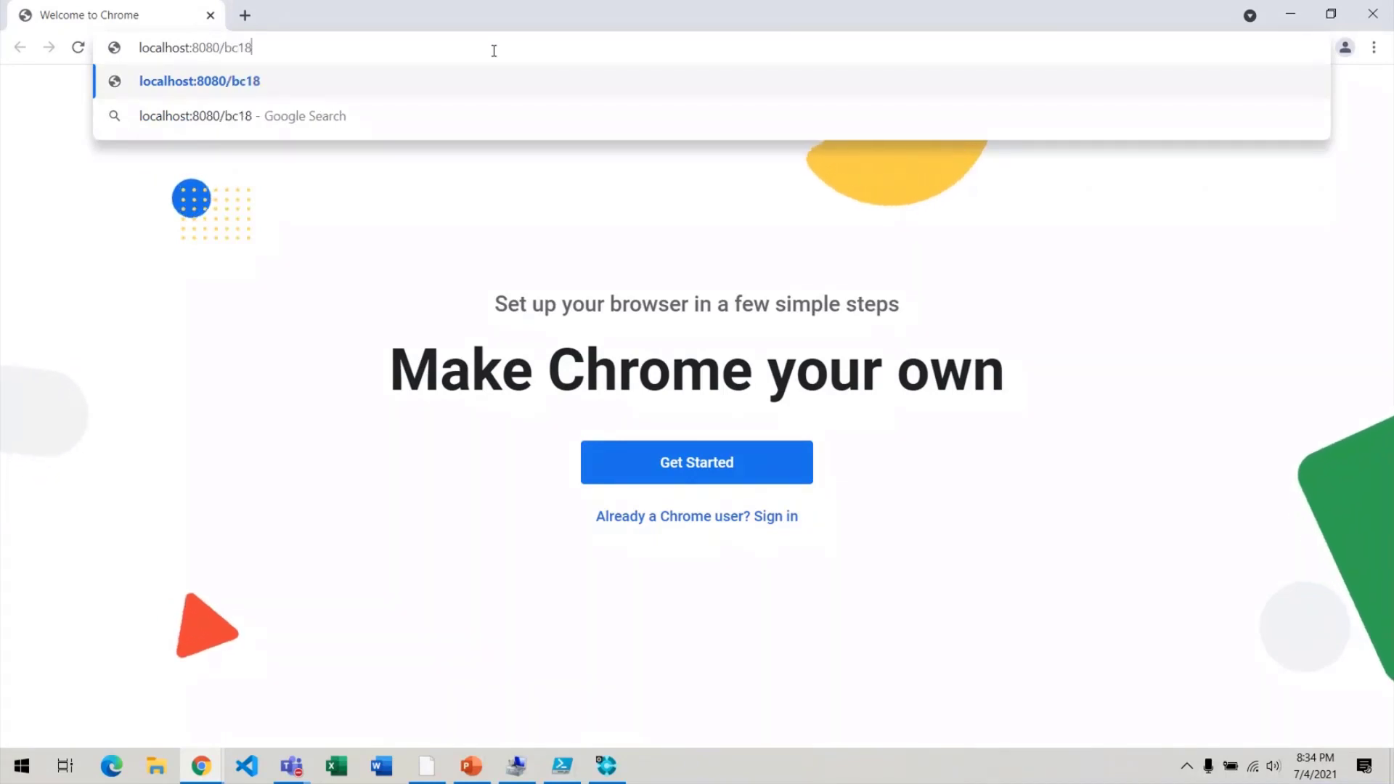
pyautogui.write('0')
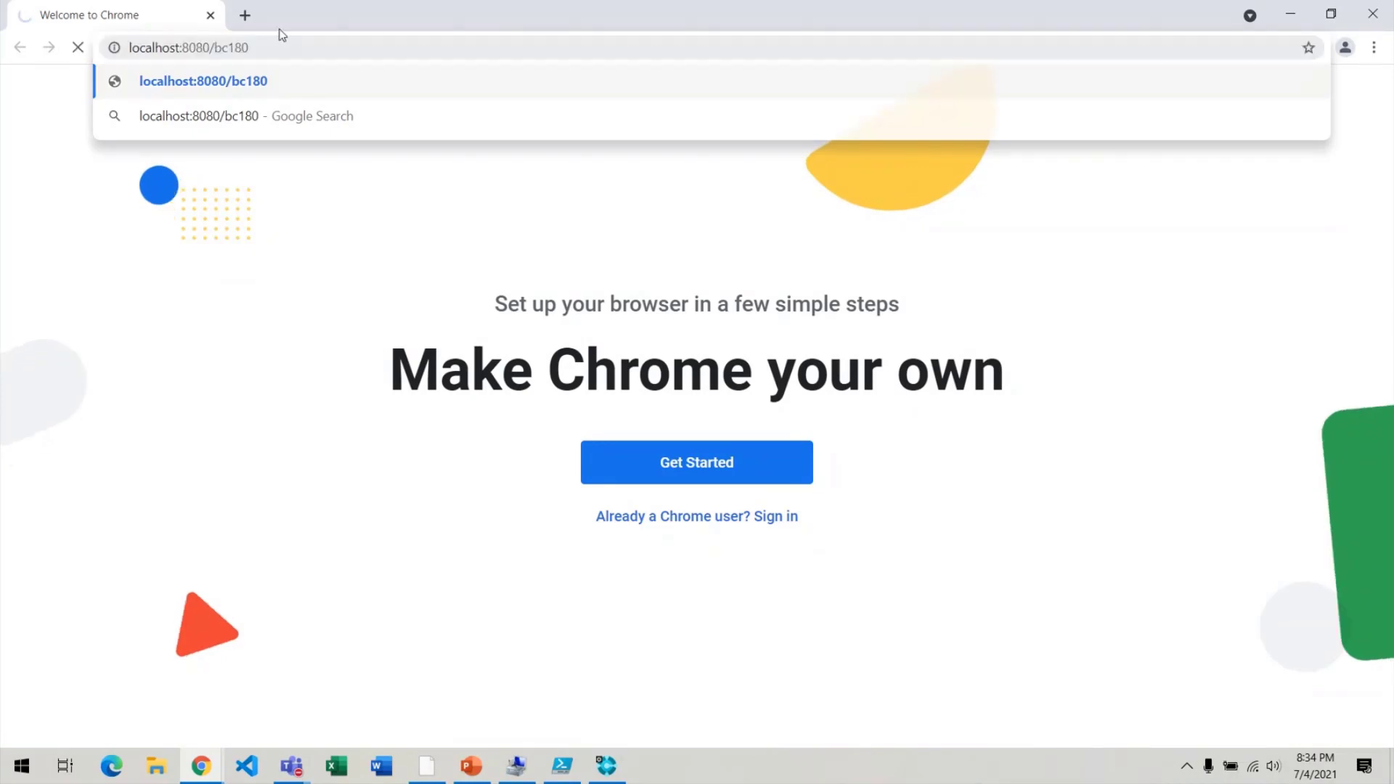
pyautogui.press('Return')
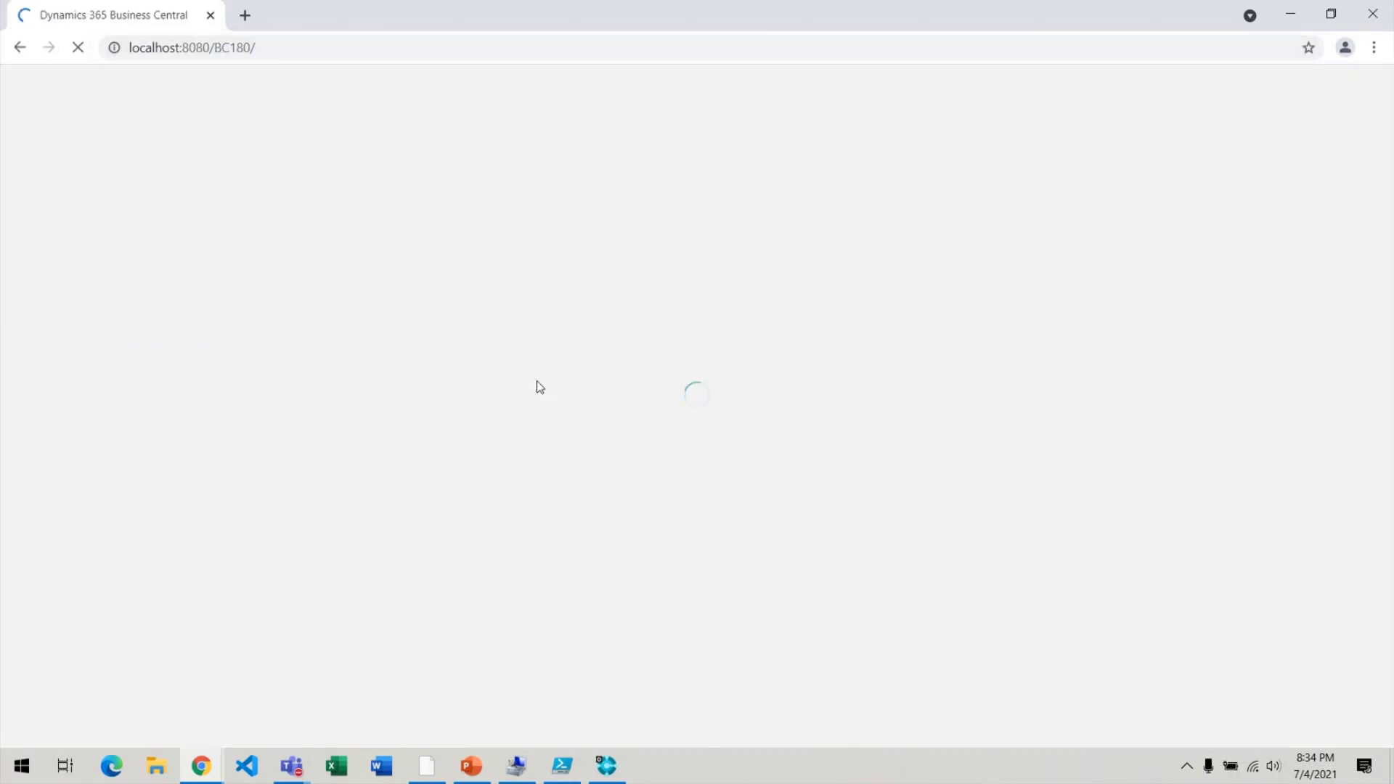
pyautogui.click(1347, 49)
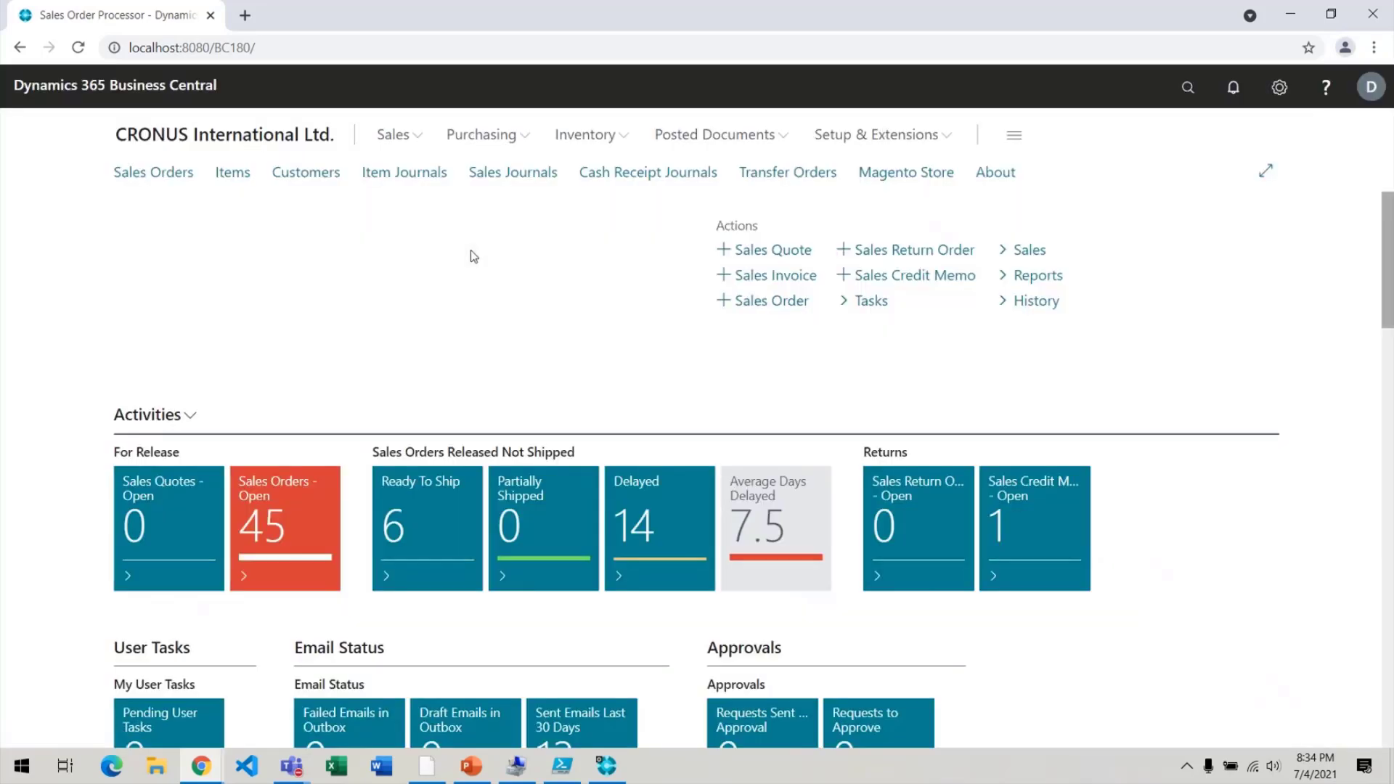
# Check the signed-in account, then bring back the original Chrome window showing the Users list.
pyautogui.hotkey('alt', 'Tab')
pyautogui.press('Escape')
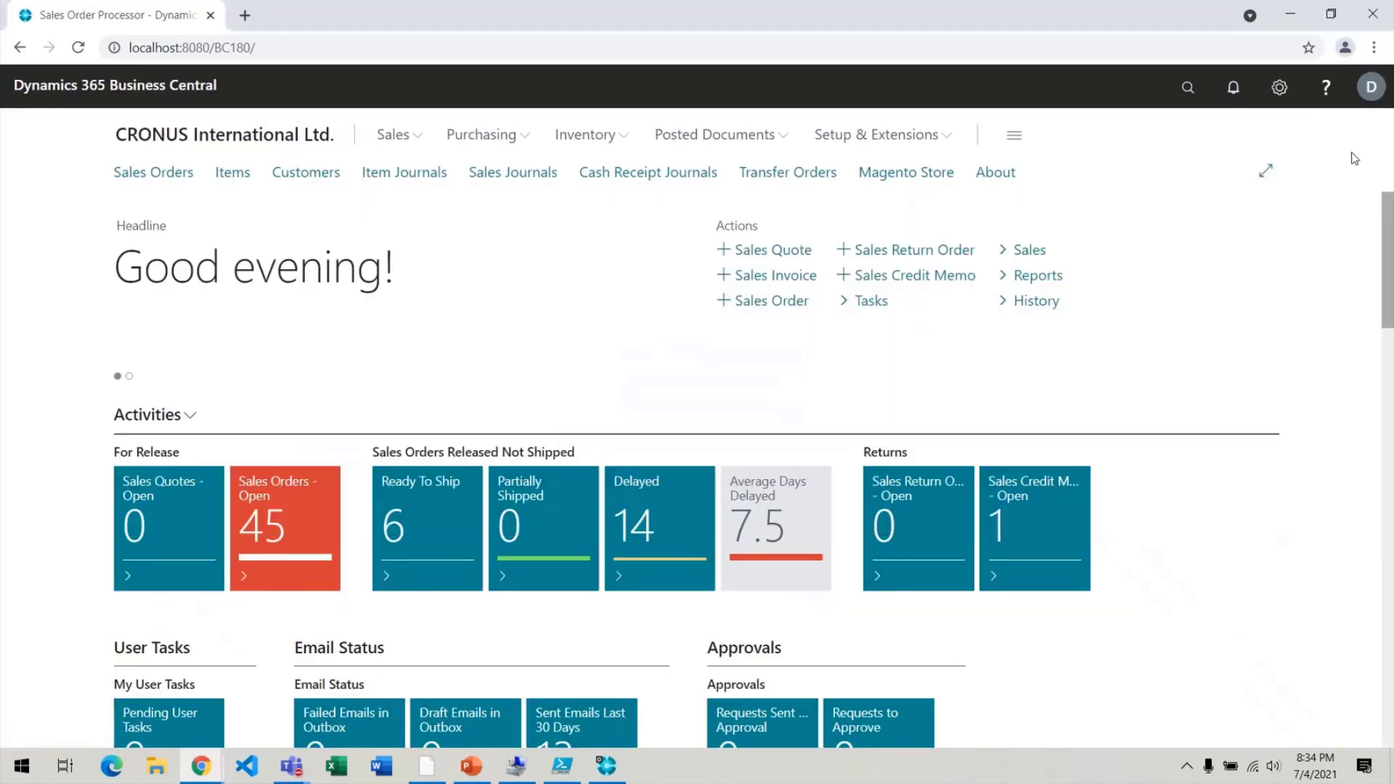
pyautogui.click(1373, 88)
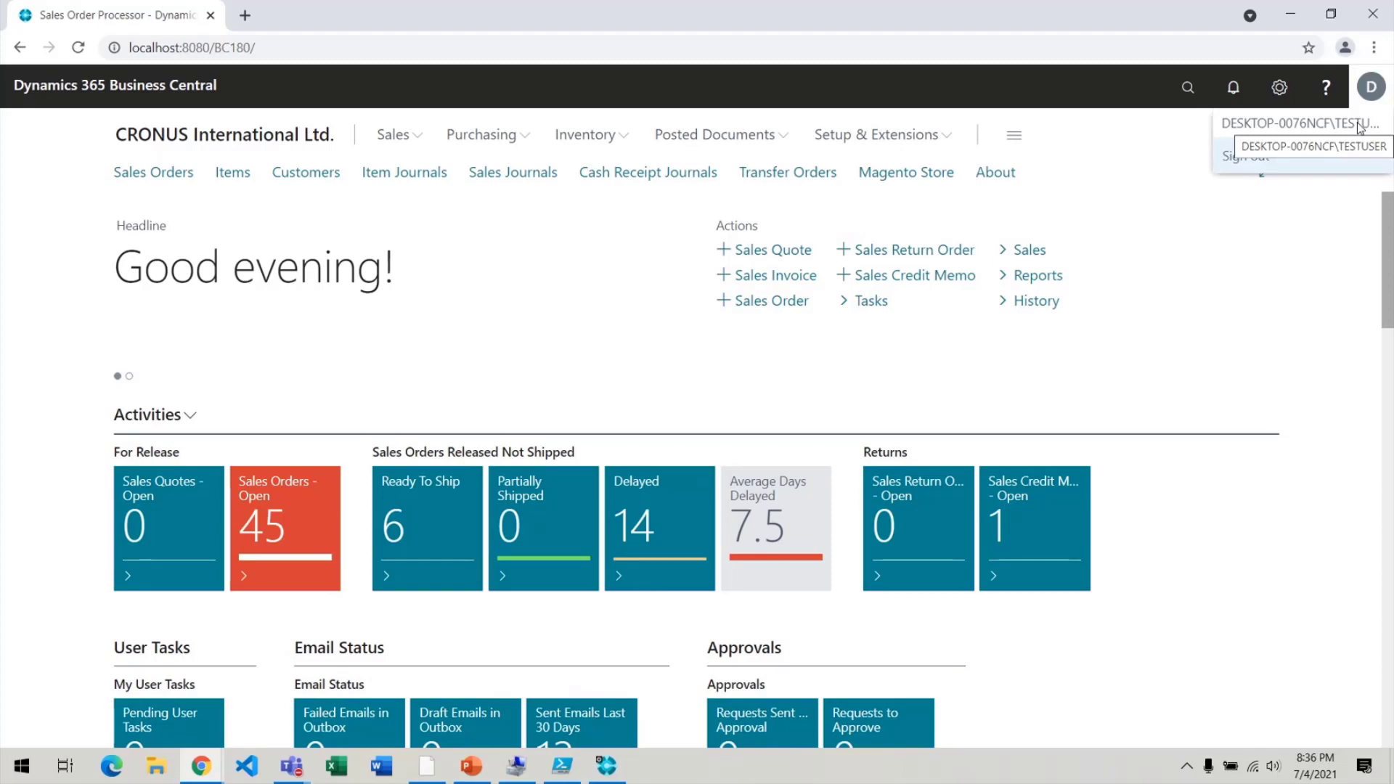
pyautogui.click(200, 769)
pyautogui.click(102, 690)
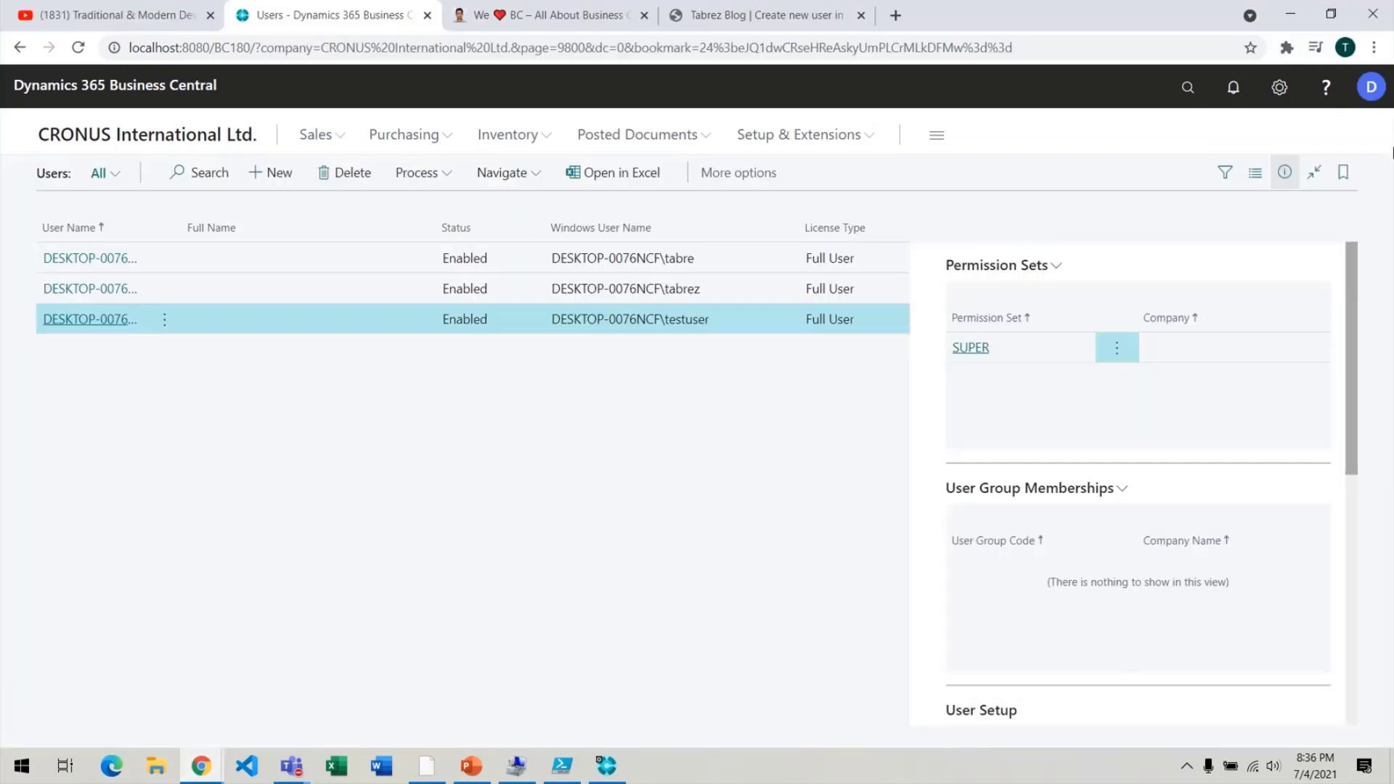
# Inspect the first user's Windows user name, briefly open its card, and return to the list.
pyautogui.click(1372, 87)
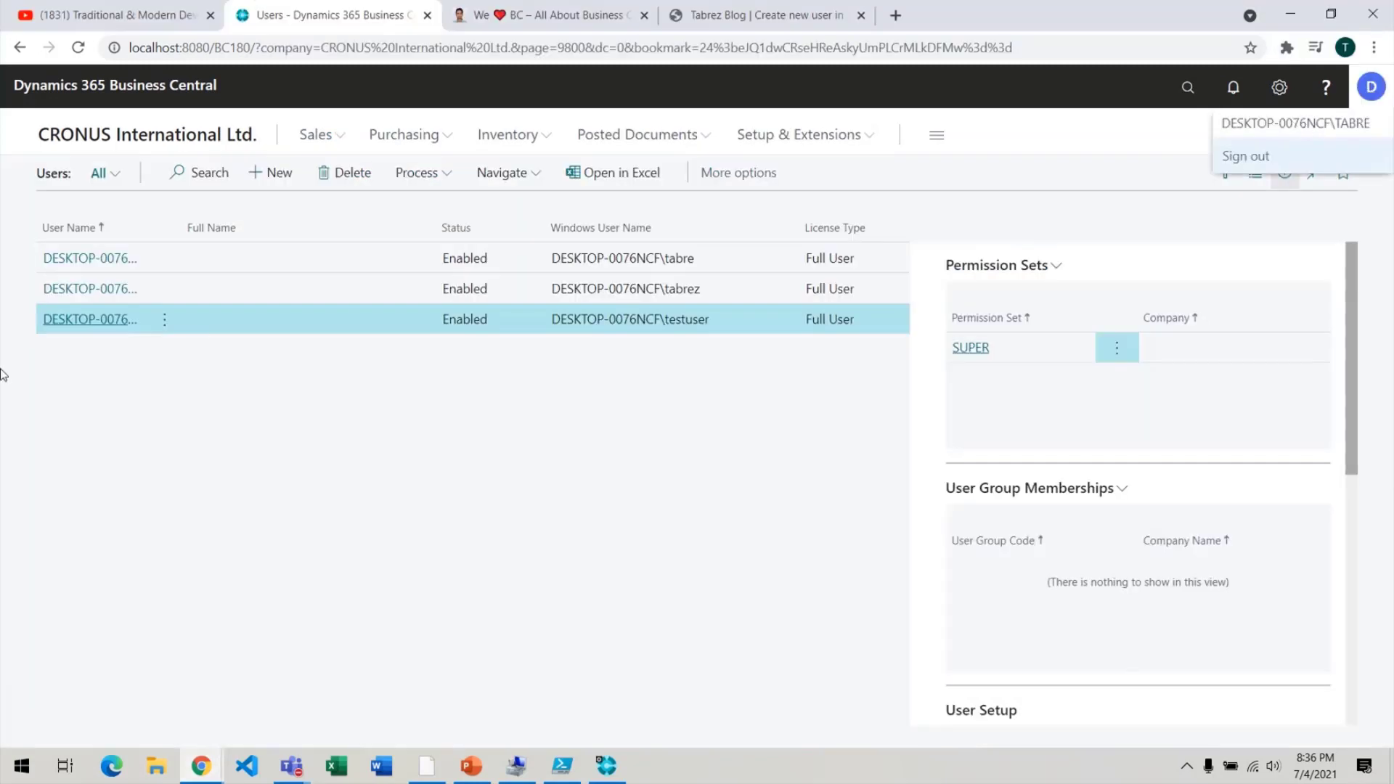
pyautogui.doubleClick(554, 263)
pyautogui.moveTo(553, 263); pyautogui.dragTo(719, 264)
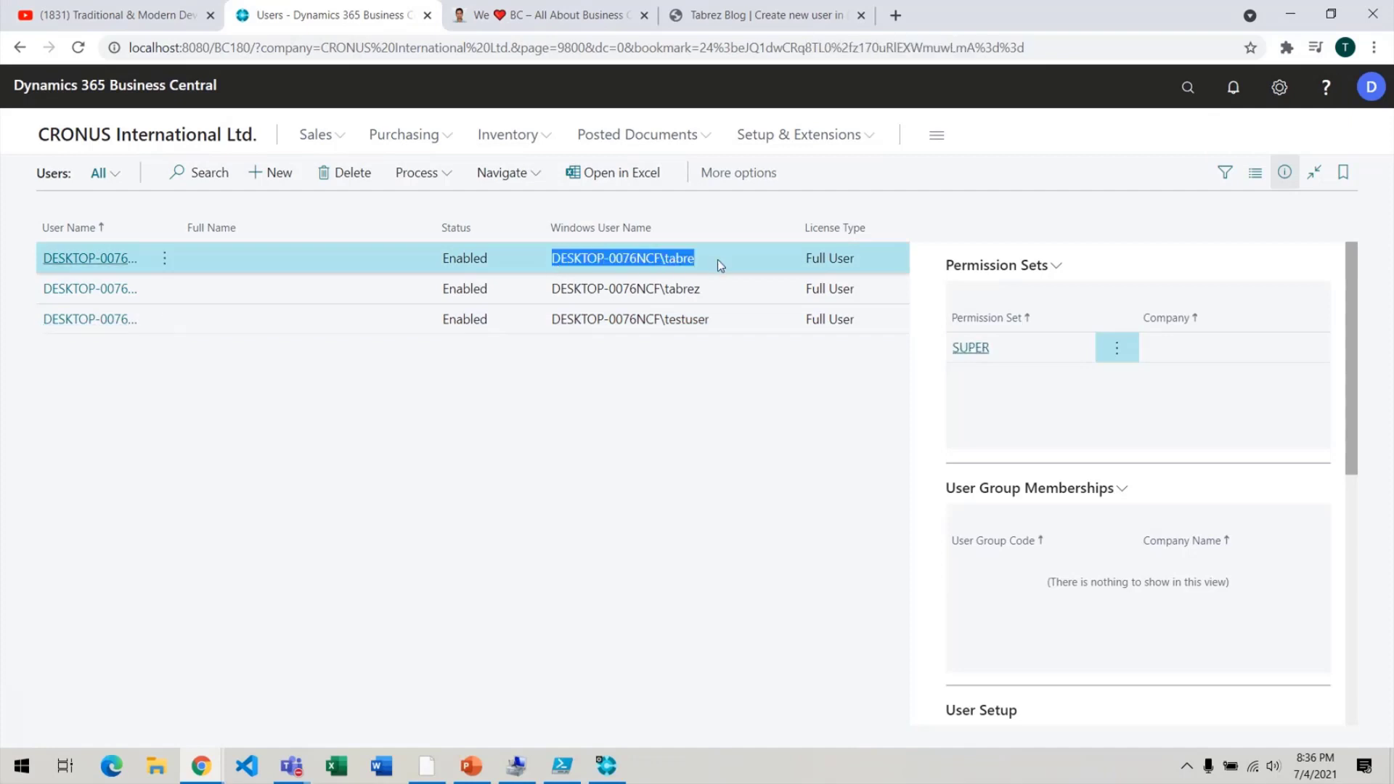
pyautogui.press('Return')
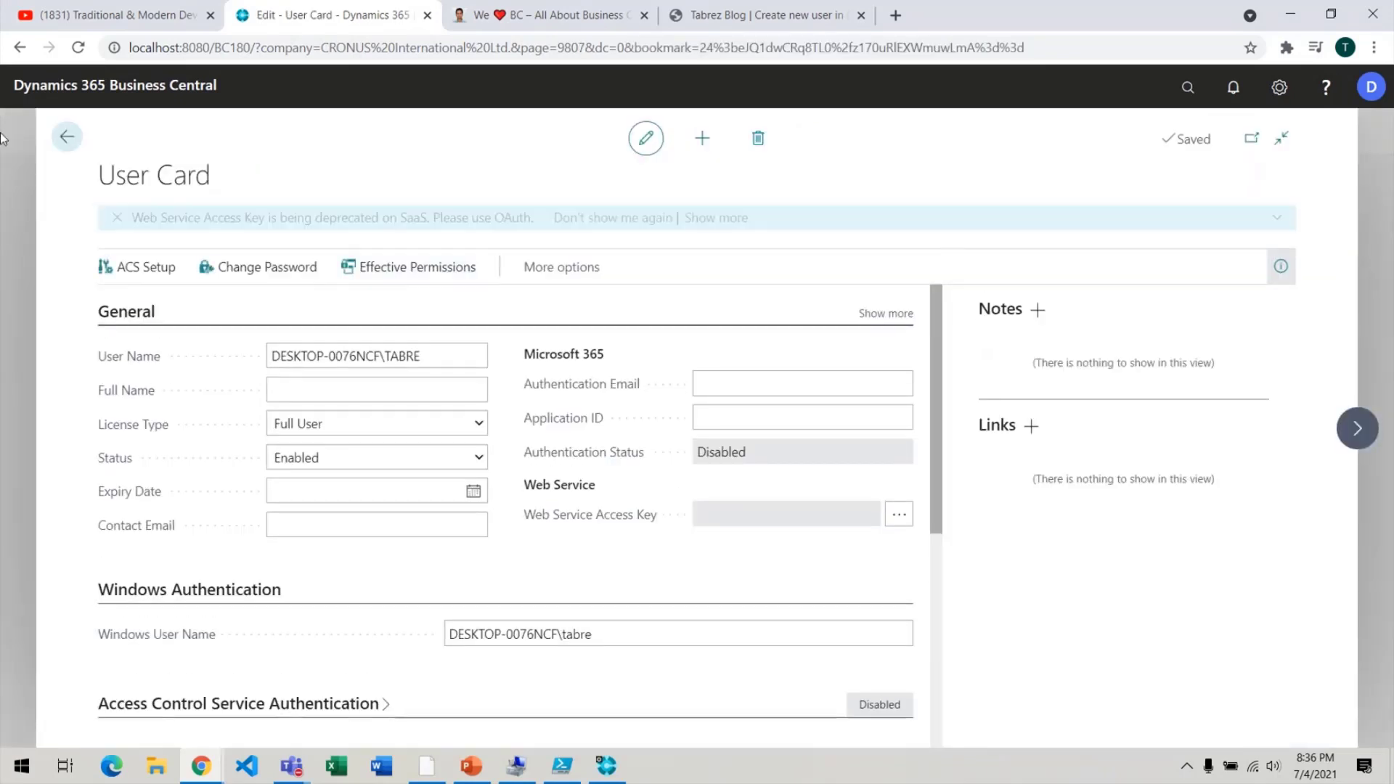
pyautogui.click(67, 136)
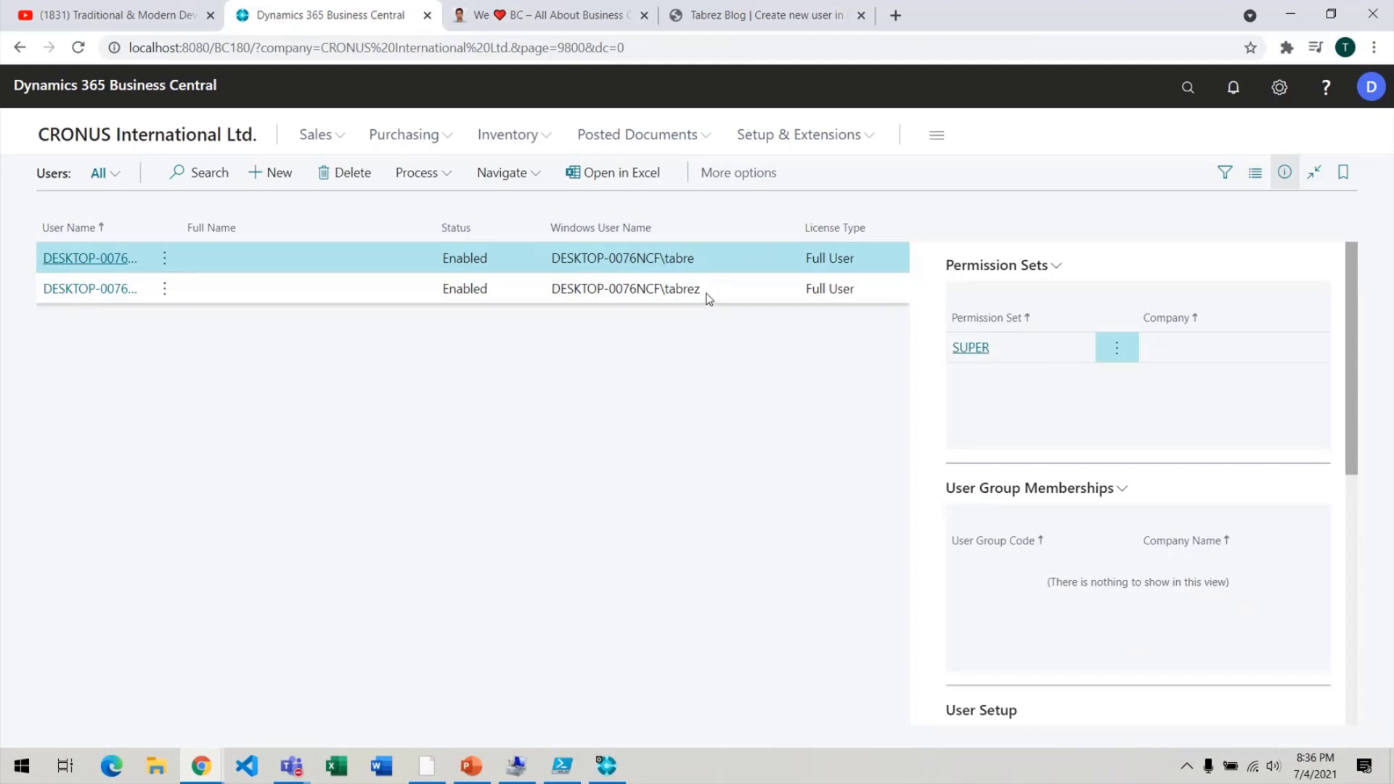
pyautogui.moveTo(706, 293); pyautogui.dragTo(602, 295)
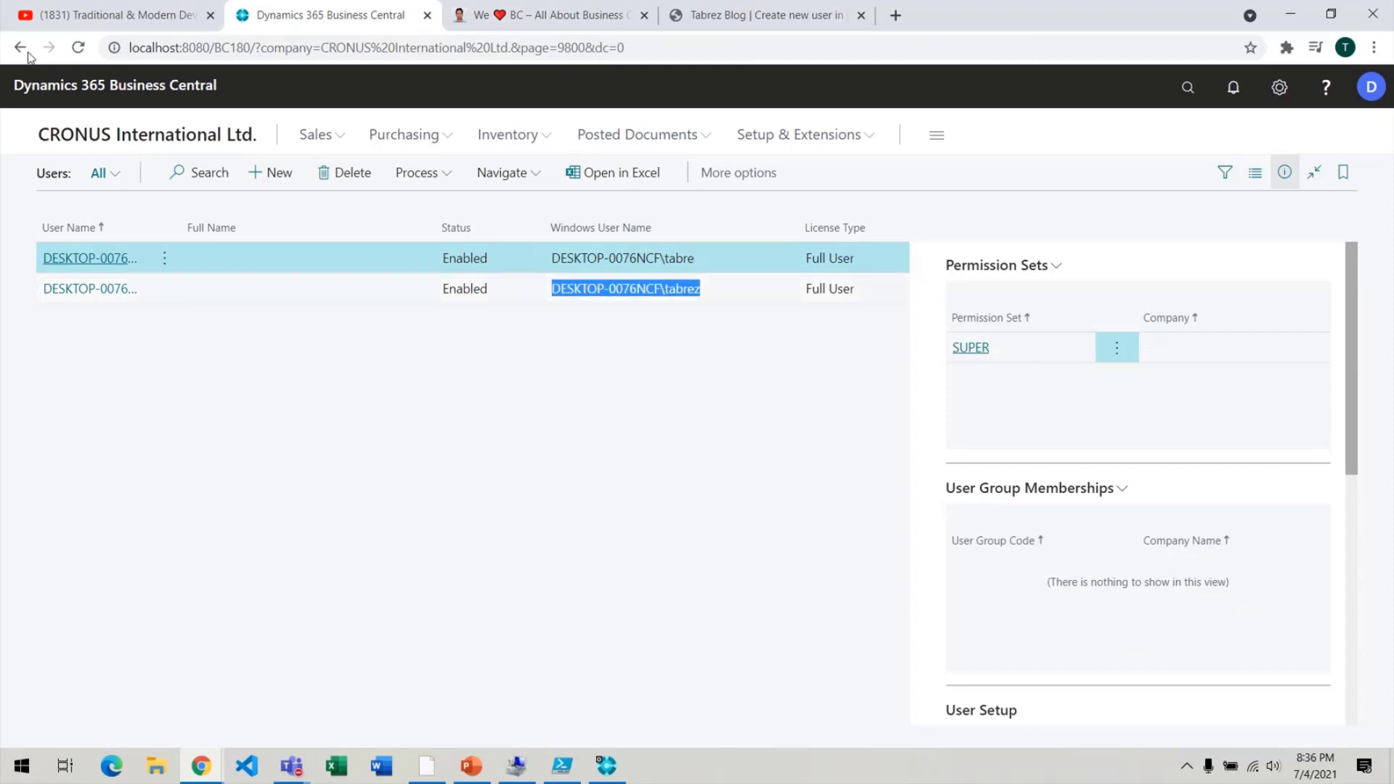
# Reload the Users list, compare all three Windows user names, and open the second user's User Card.
pyautogui.click(80, 48)
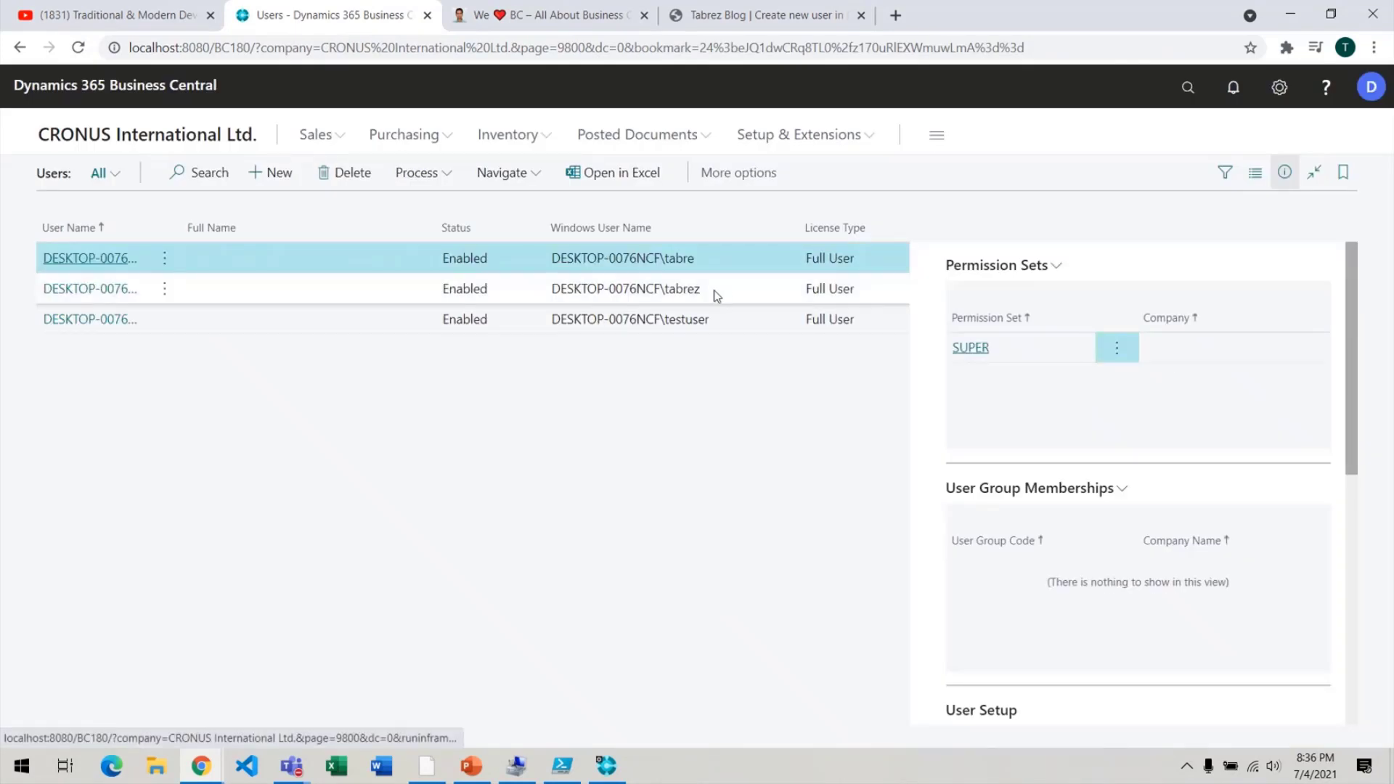
pyautogui.moveTo(688, 296); pyautogui.dragTo(549, 292)
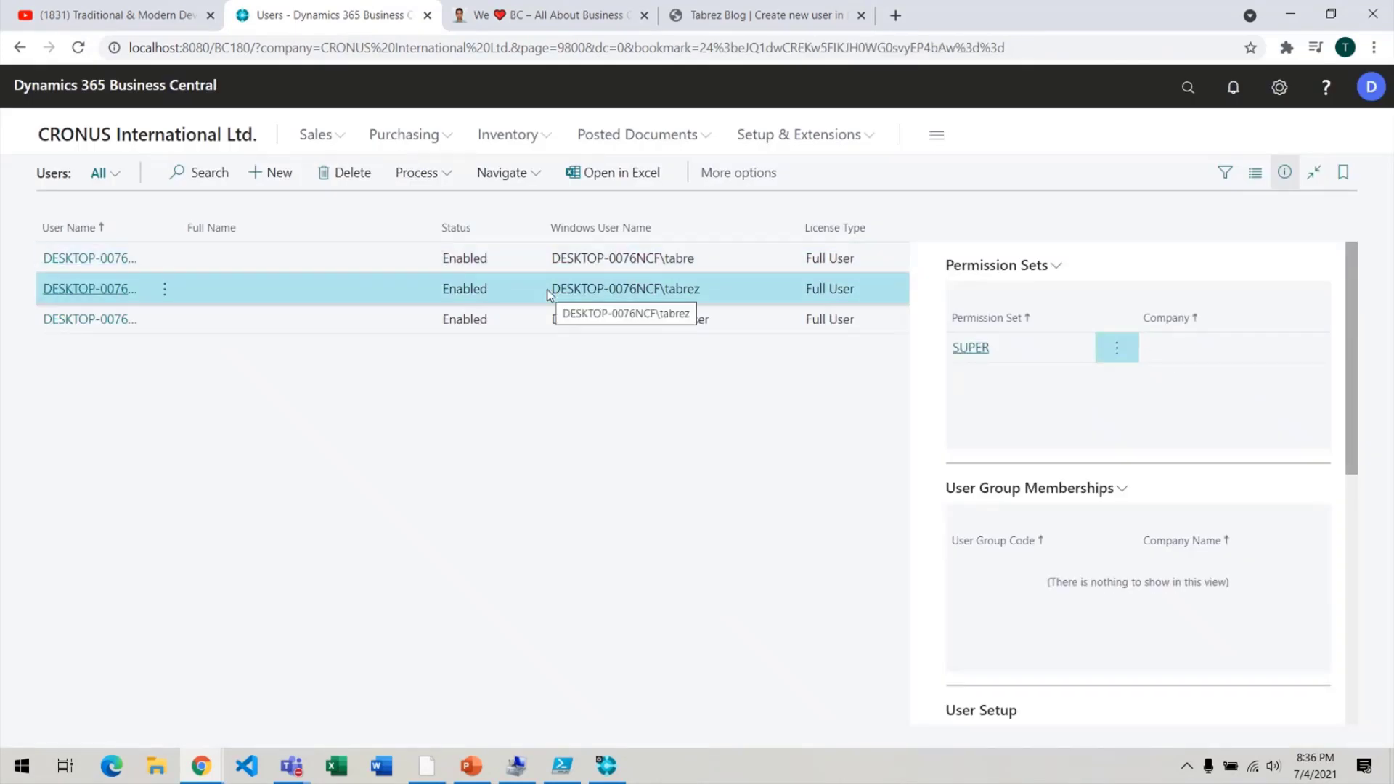
pyautogui.tripleClick(559, 290)
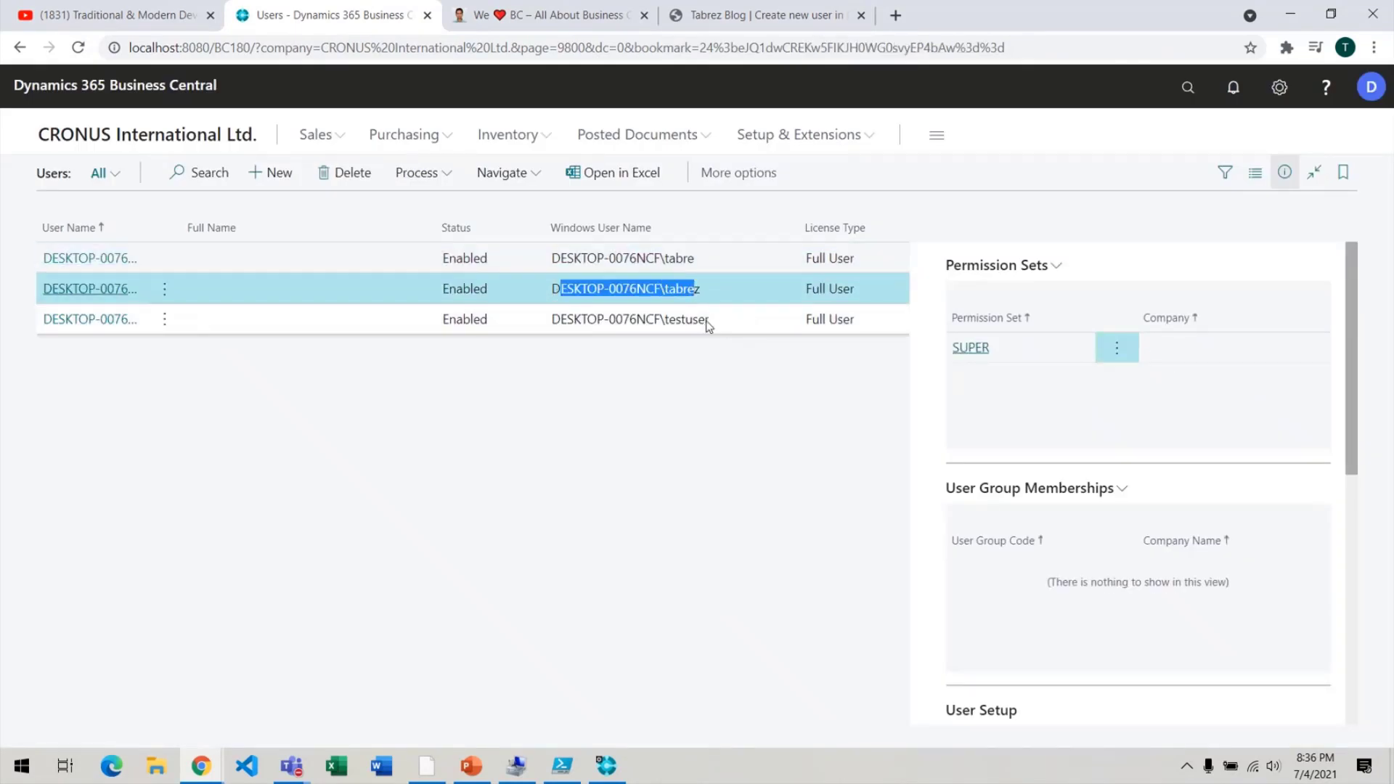
pyautogui.moveTo(713, 324); pyautogui.dragTo(551, 326)
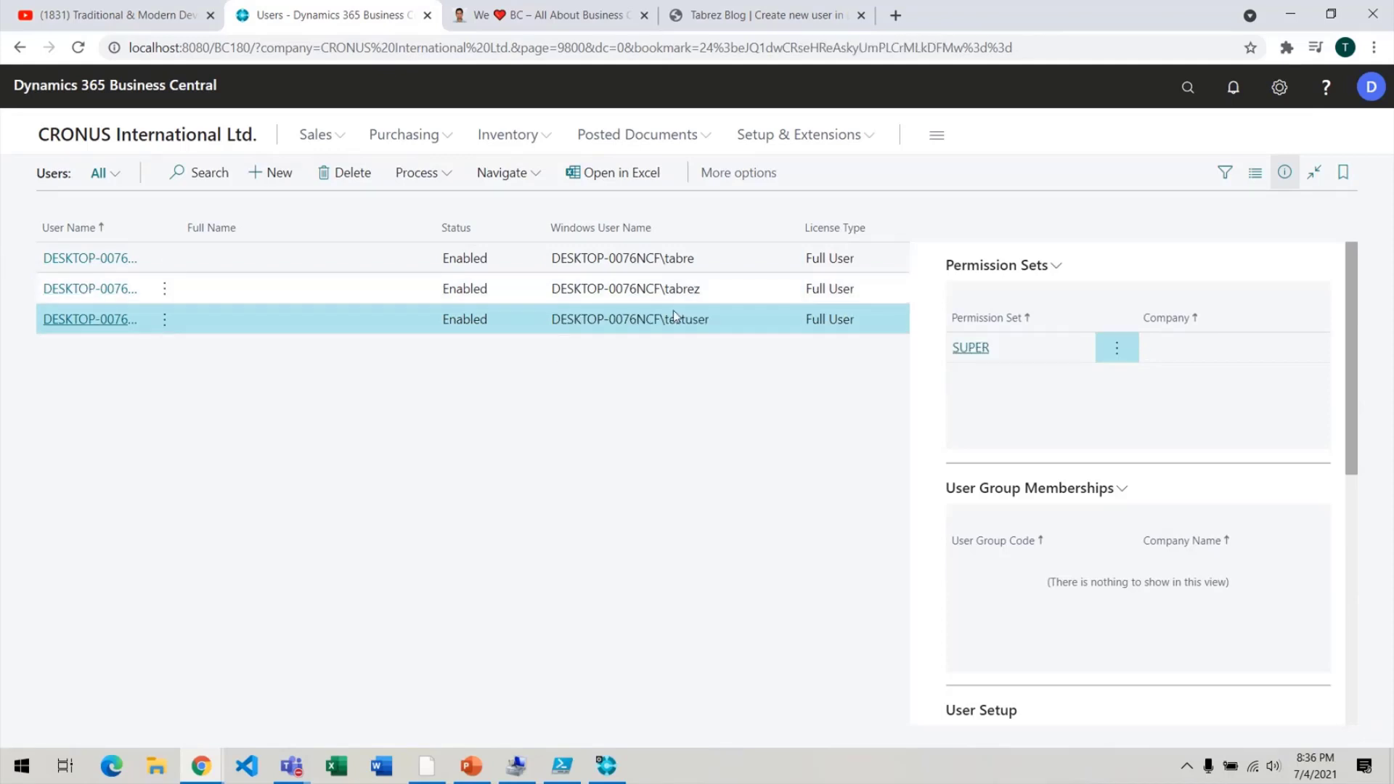
pyautogui.click(776, 290)
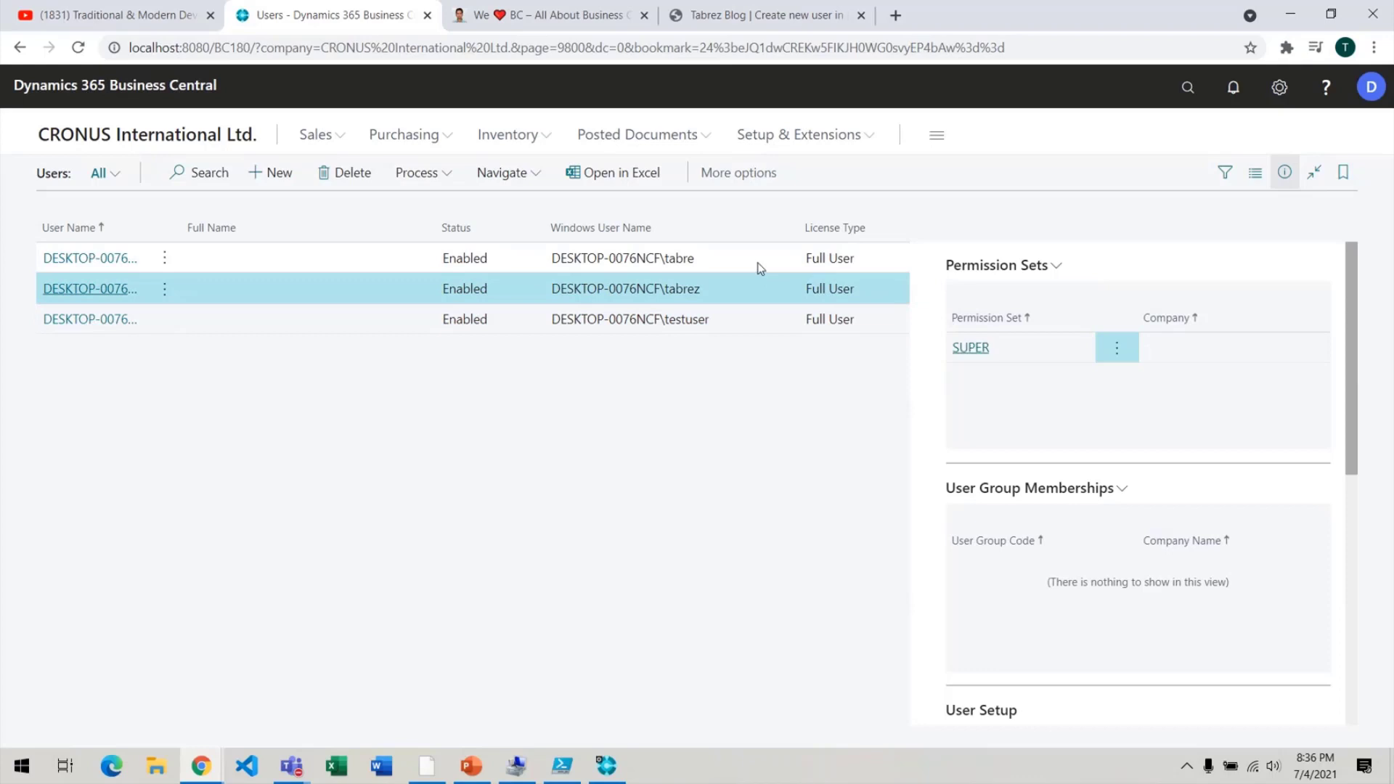
pyautogui.click(757, 264)
pyautogui.click(751, 289)
pyautogui.click(762, 335)
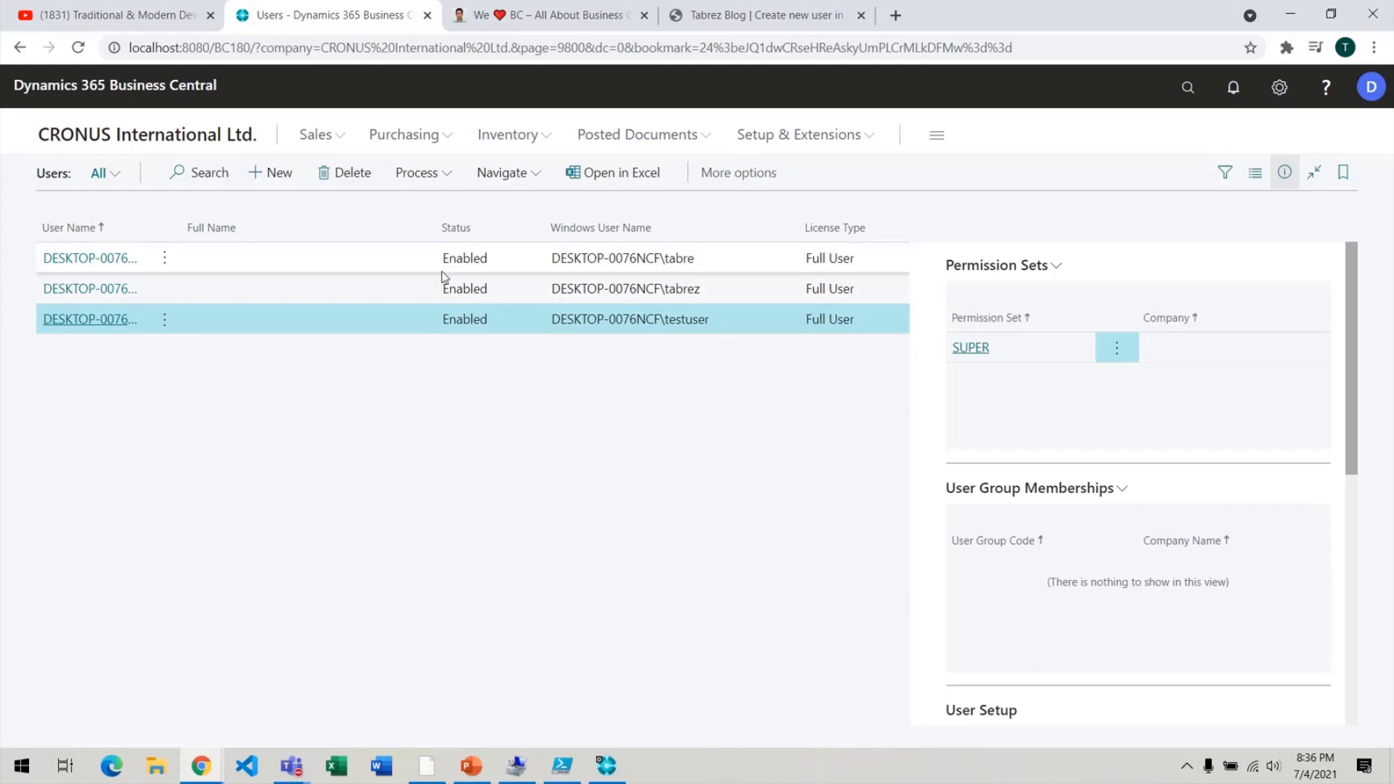
pyautogui.click(113, 288)
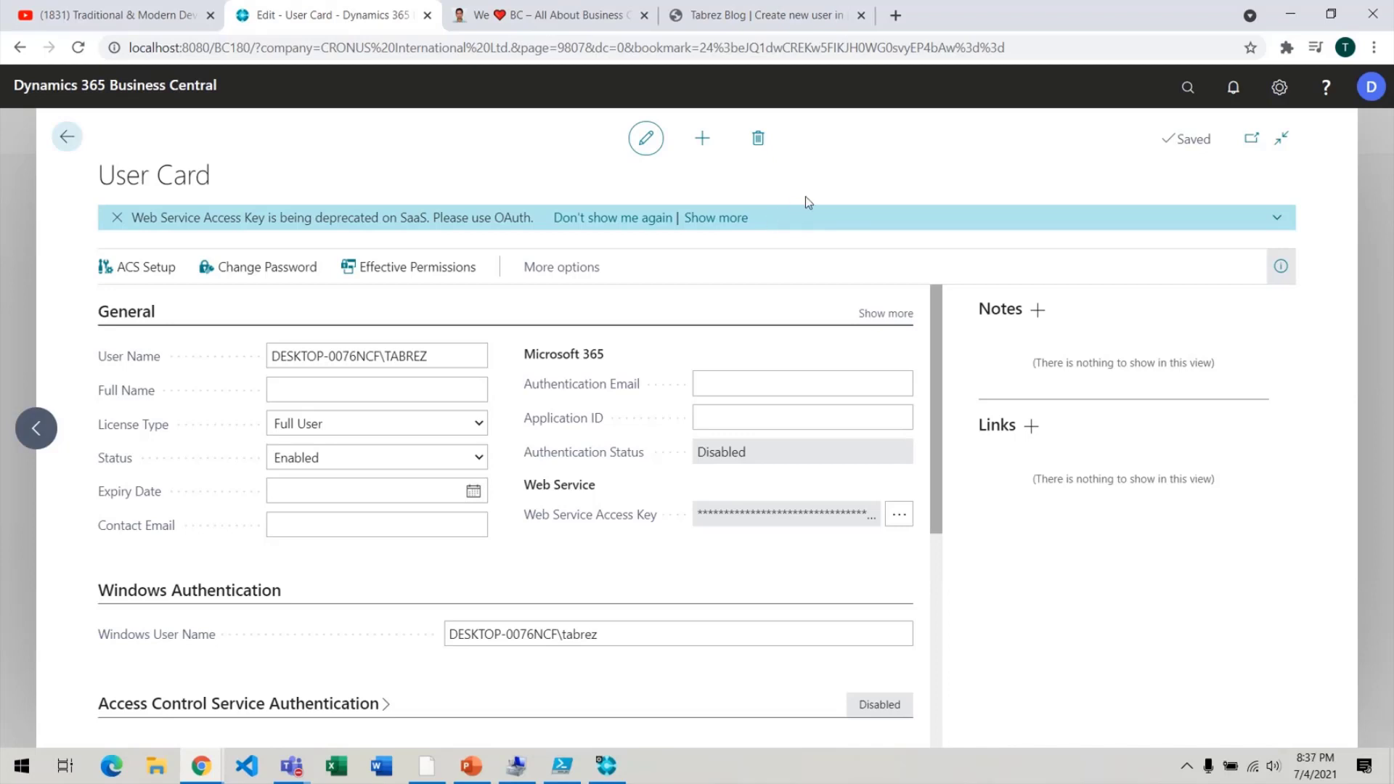
# Attempt to delete the user, then sign out of the other Business Central session and close its window.
pyautogui.click(769, 136)
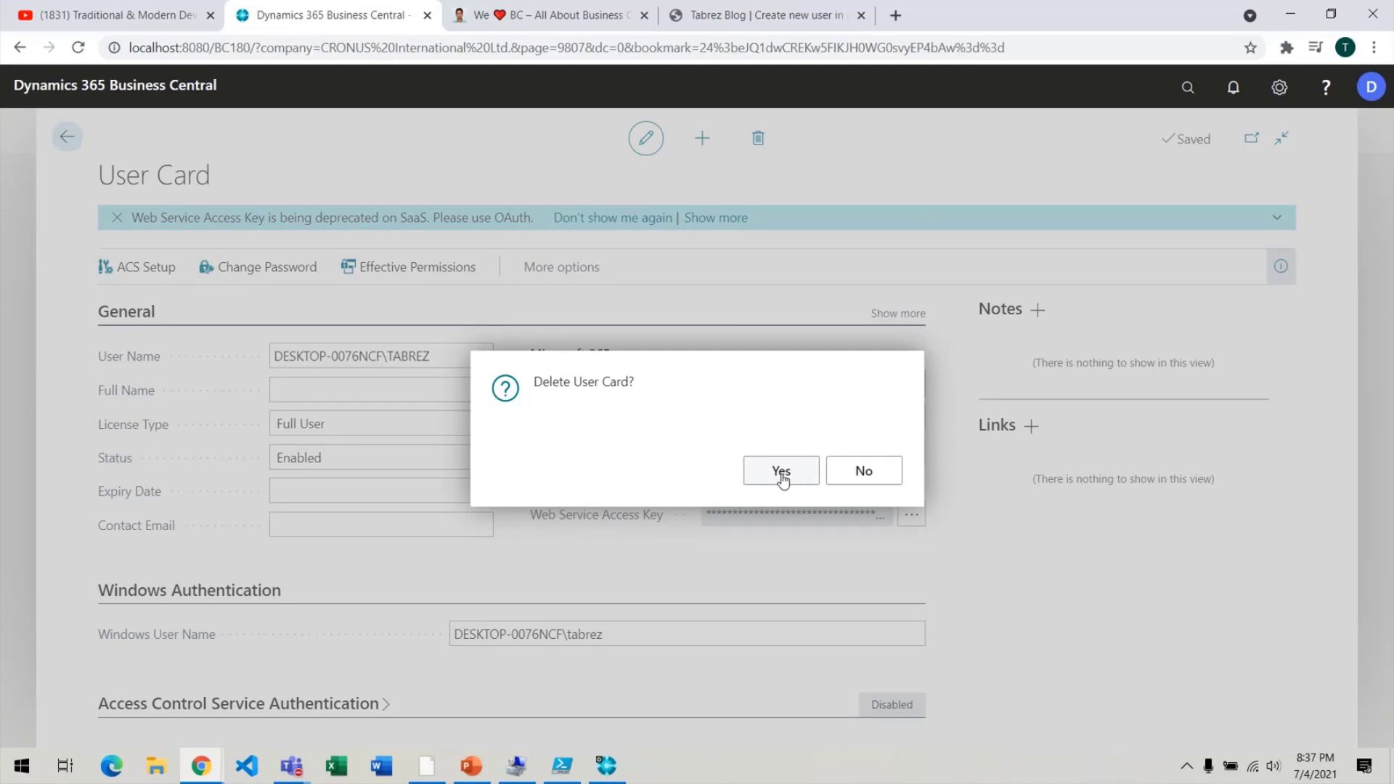
pyautogui.click(782, 477)
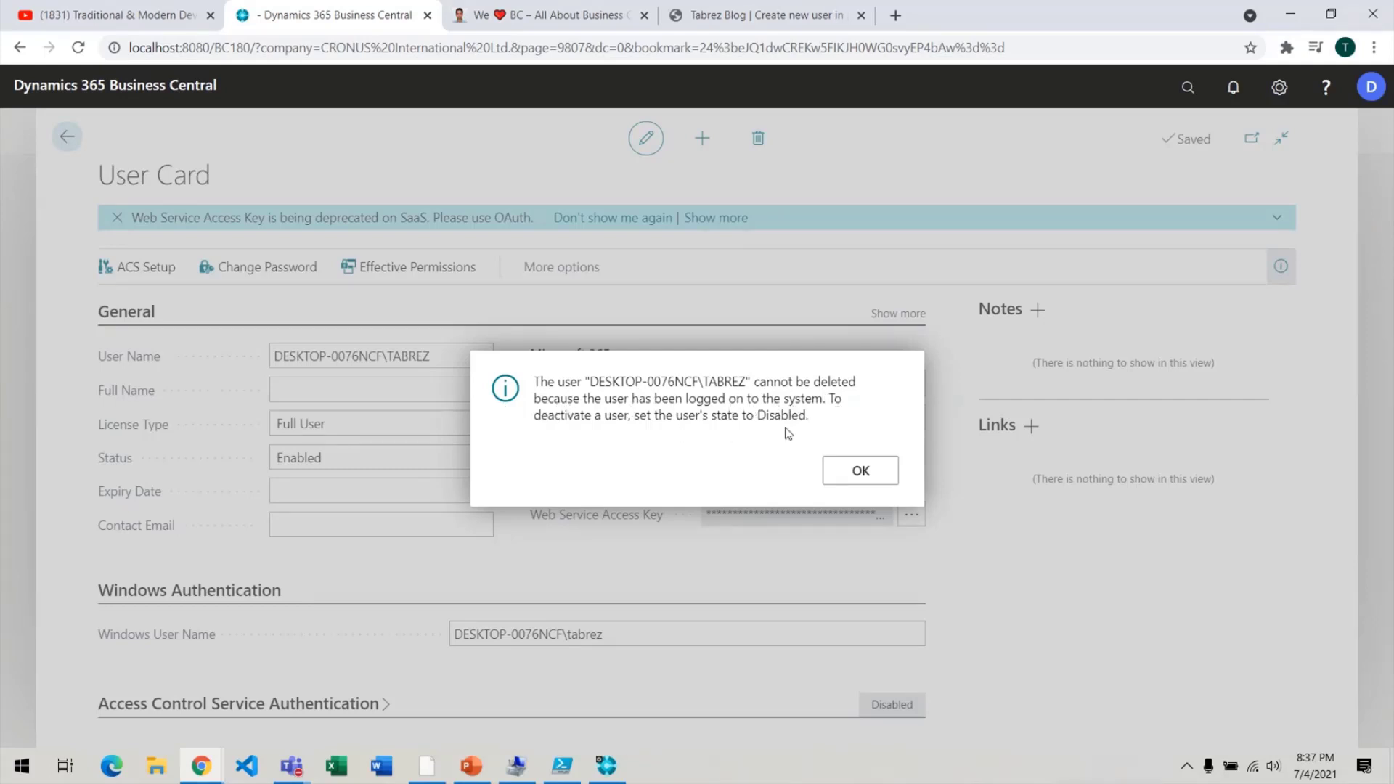
pyautogui.click(216, 772)
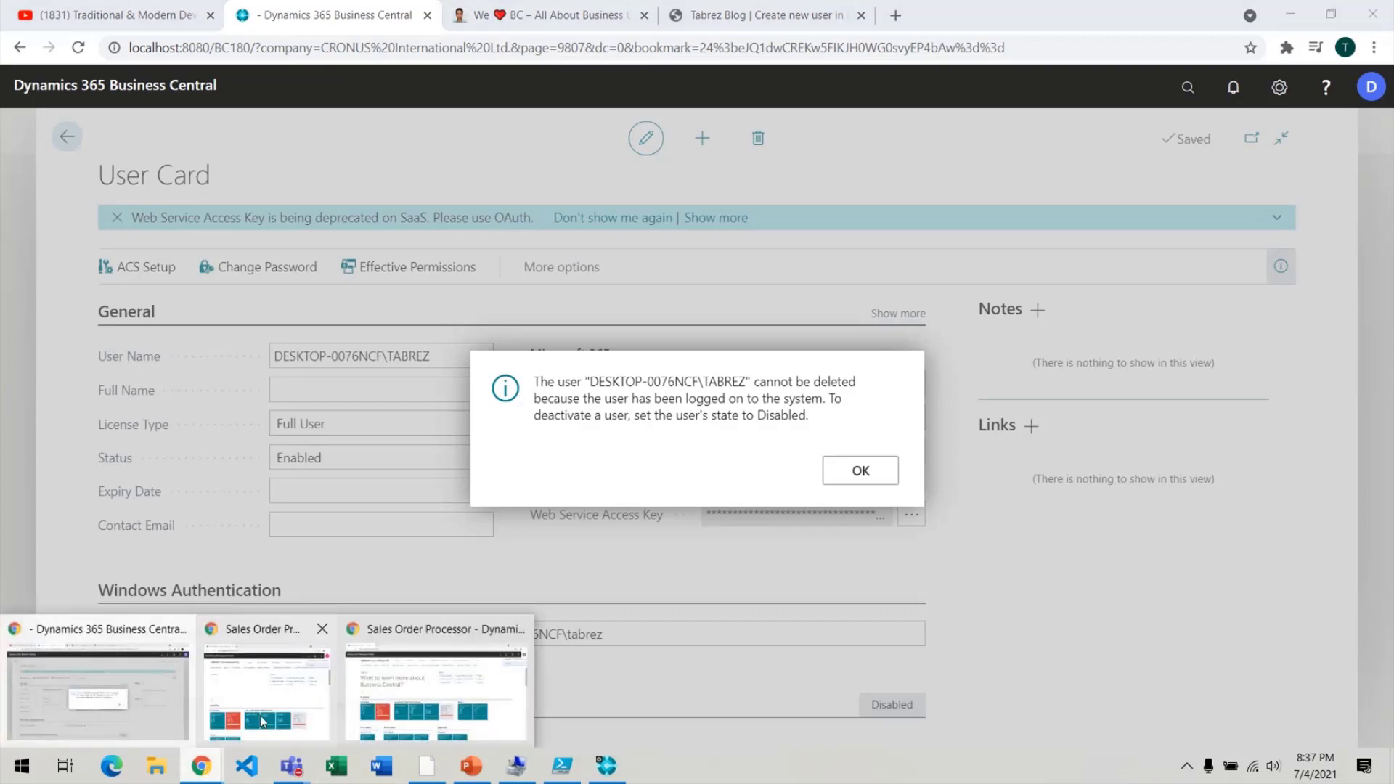
pyautogui.click(269, 708)
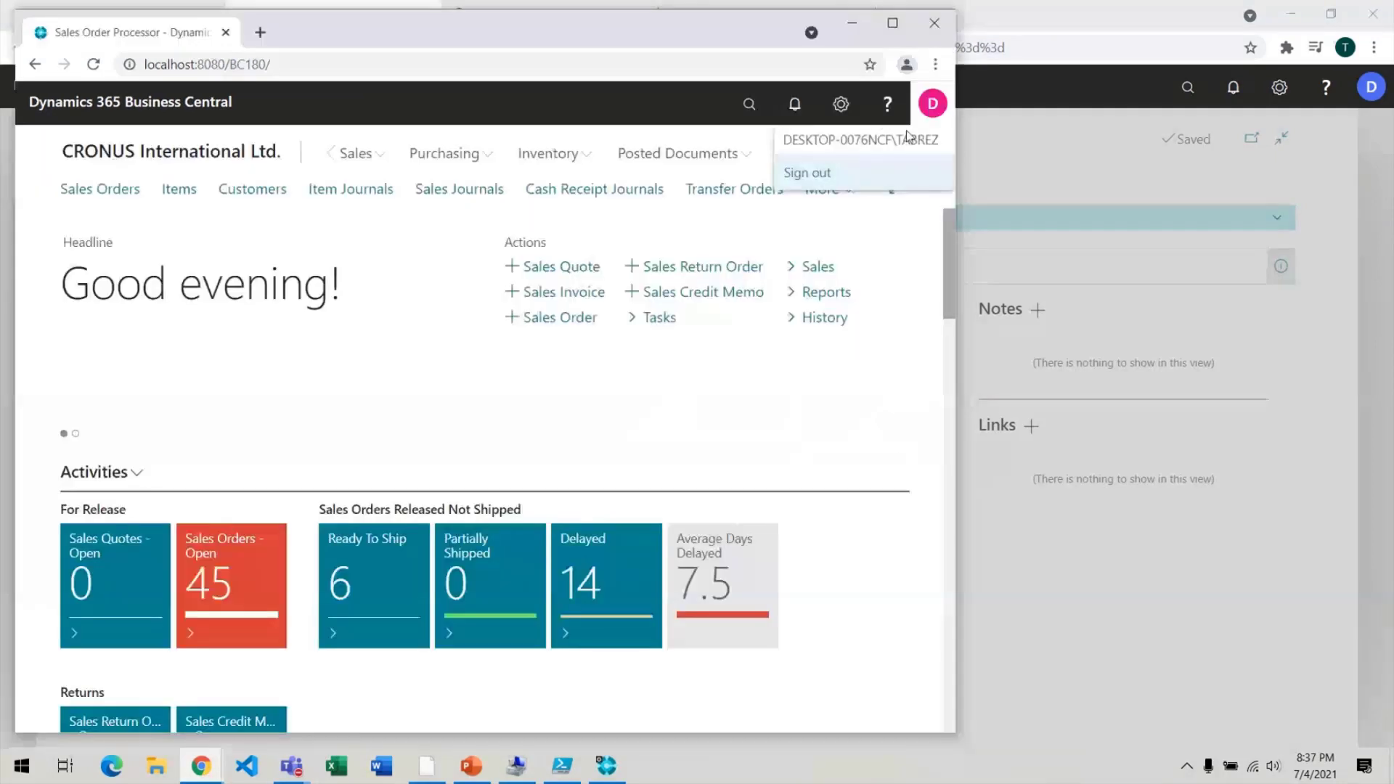
pyautogui.click(819, 183)
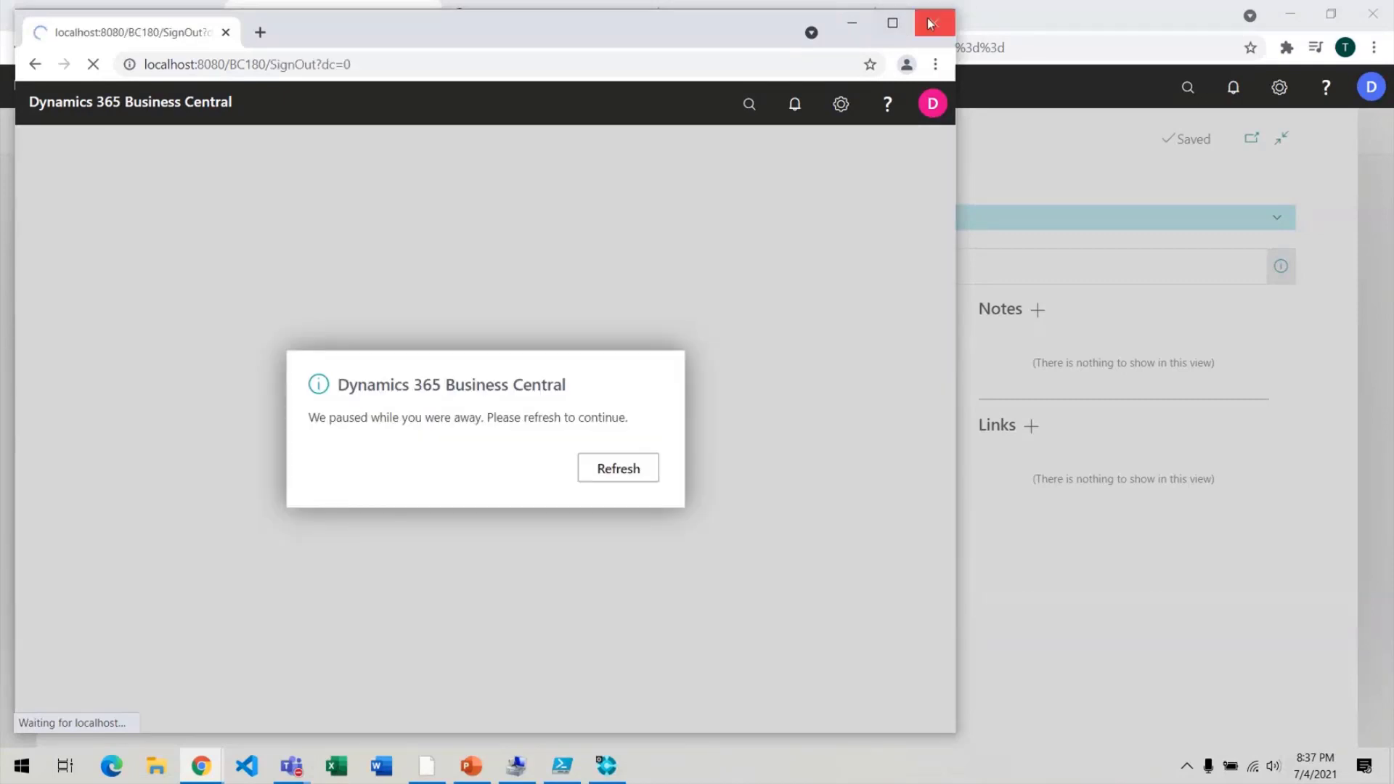
pyautogui.click(933, 24)
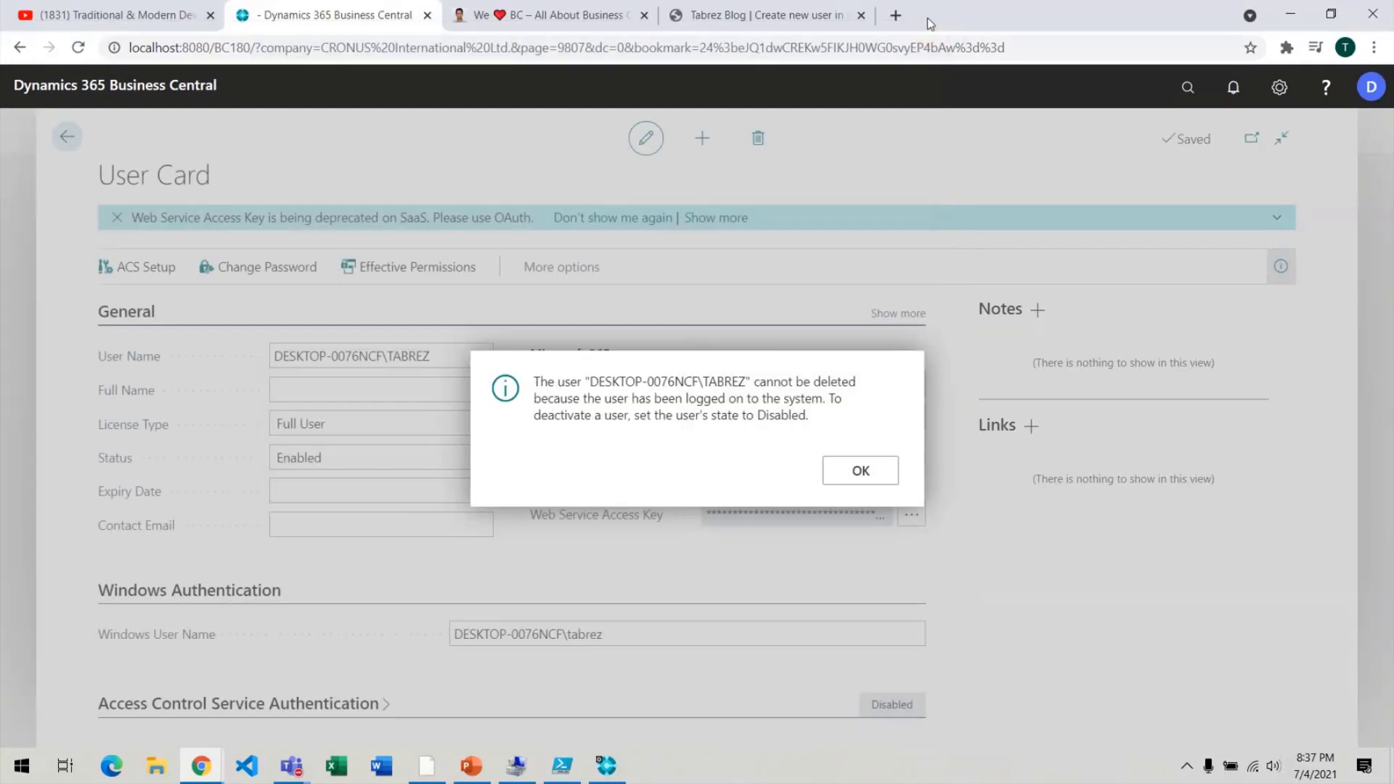
# Retry deleting the user and dismiss the cannot-be-deleted message again.
pyautogui.click(865, 469)
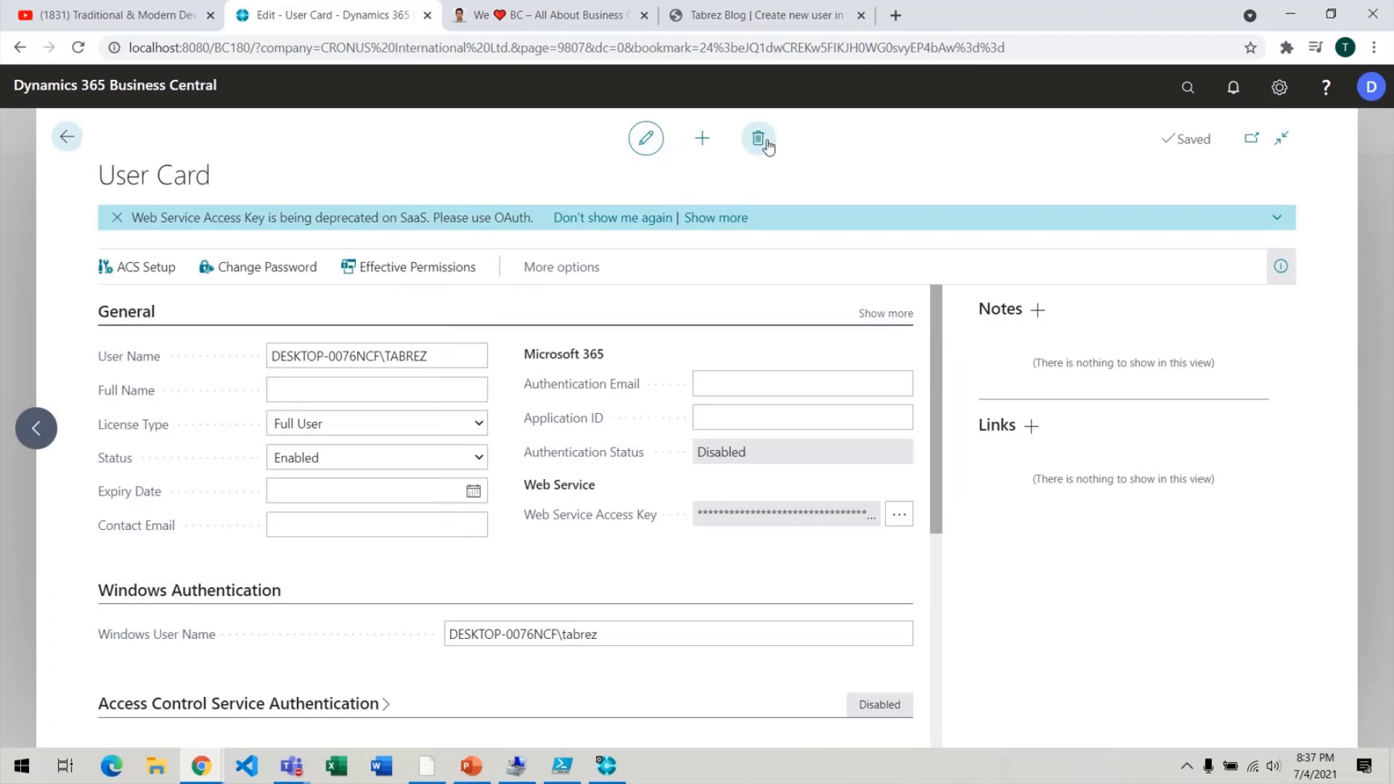
pyautogui.click(767, 143)
pyautogui.click(782, 473)
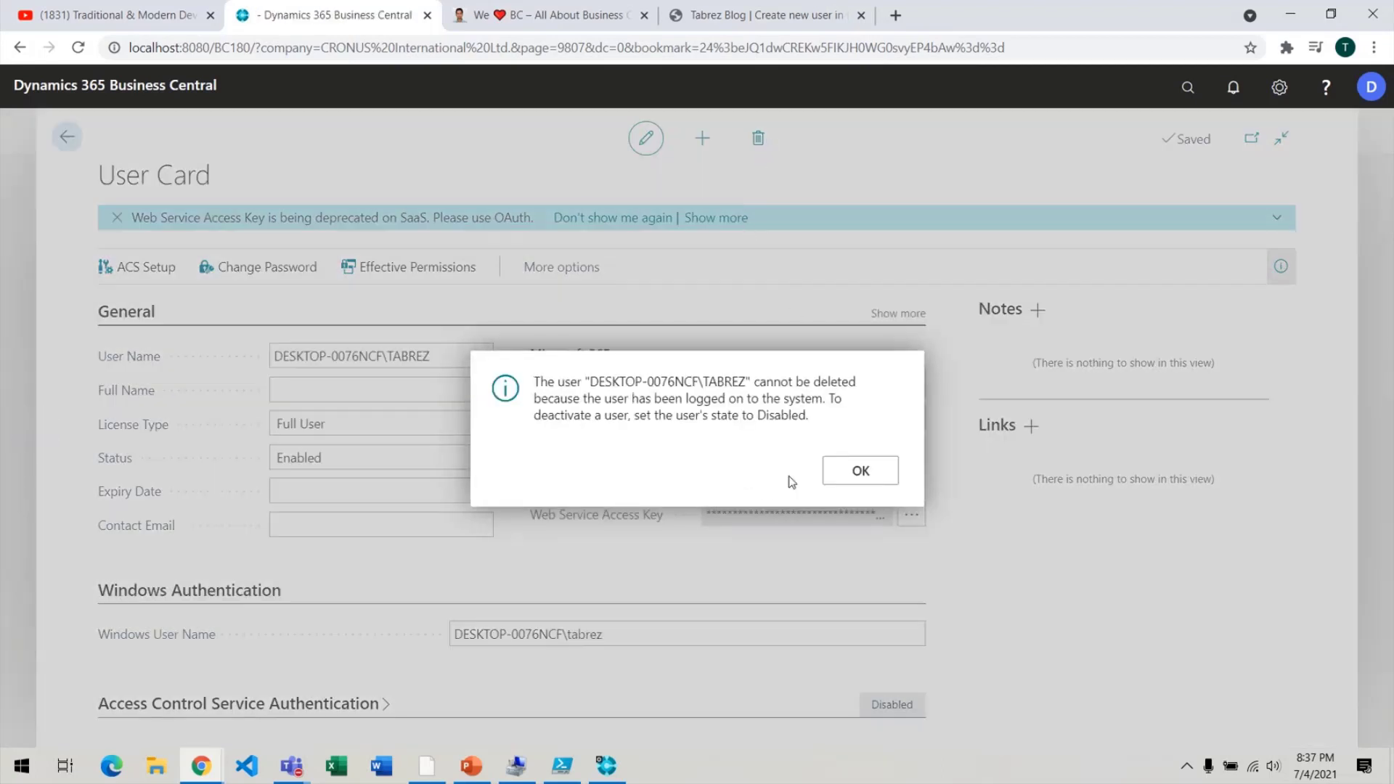
pyautogui.click(846, 472)
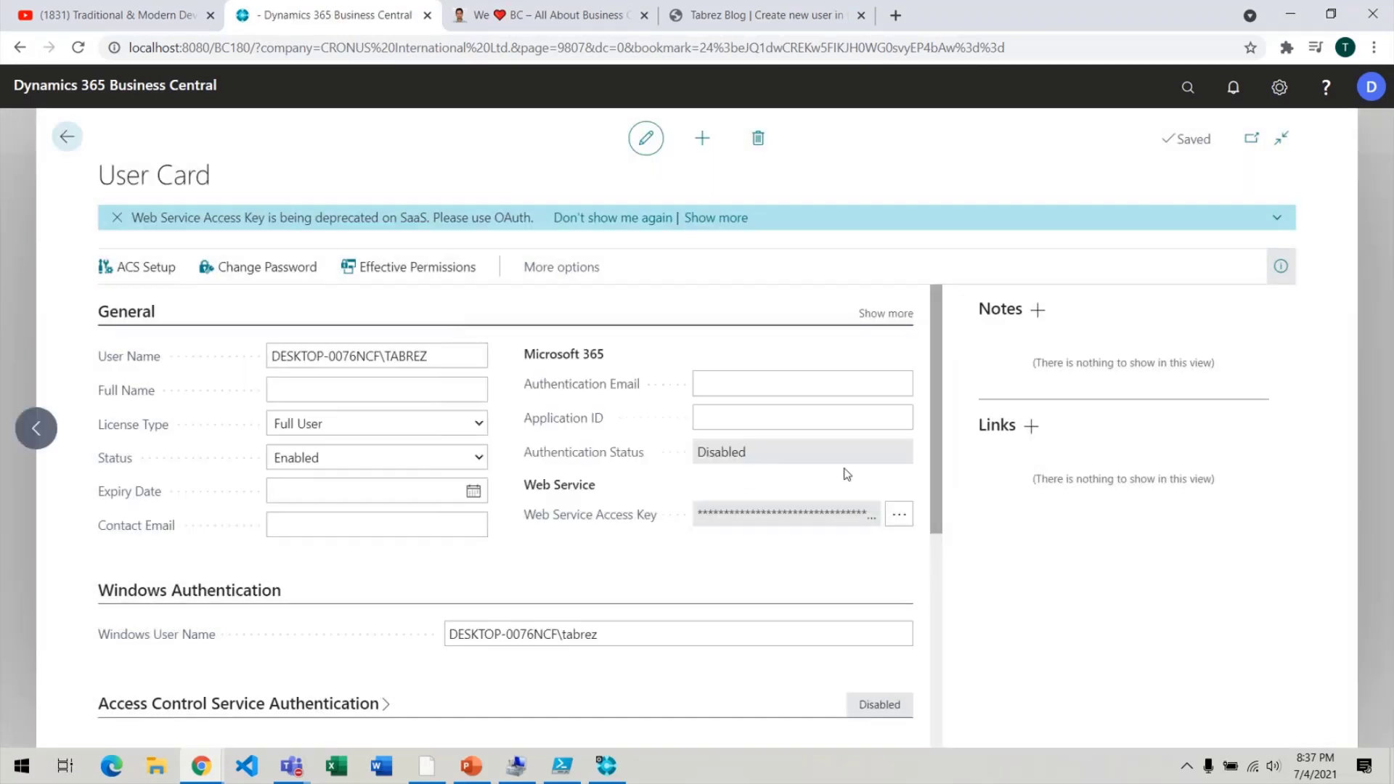
# Change the user's Status to Disabled.
pyautogui.click(475, 465)
pyautogui.click(317, 514)
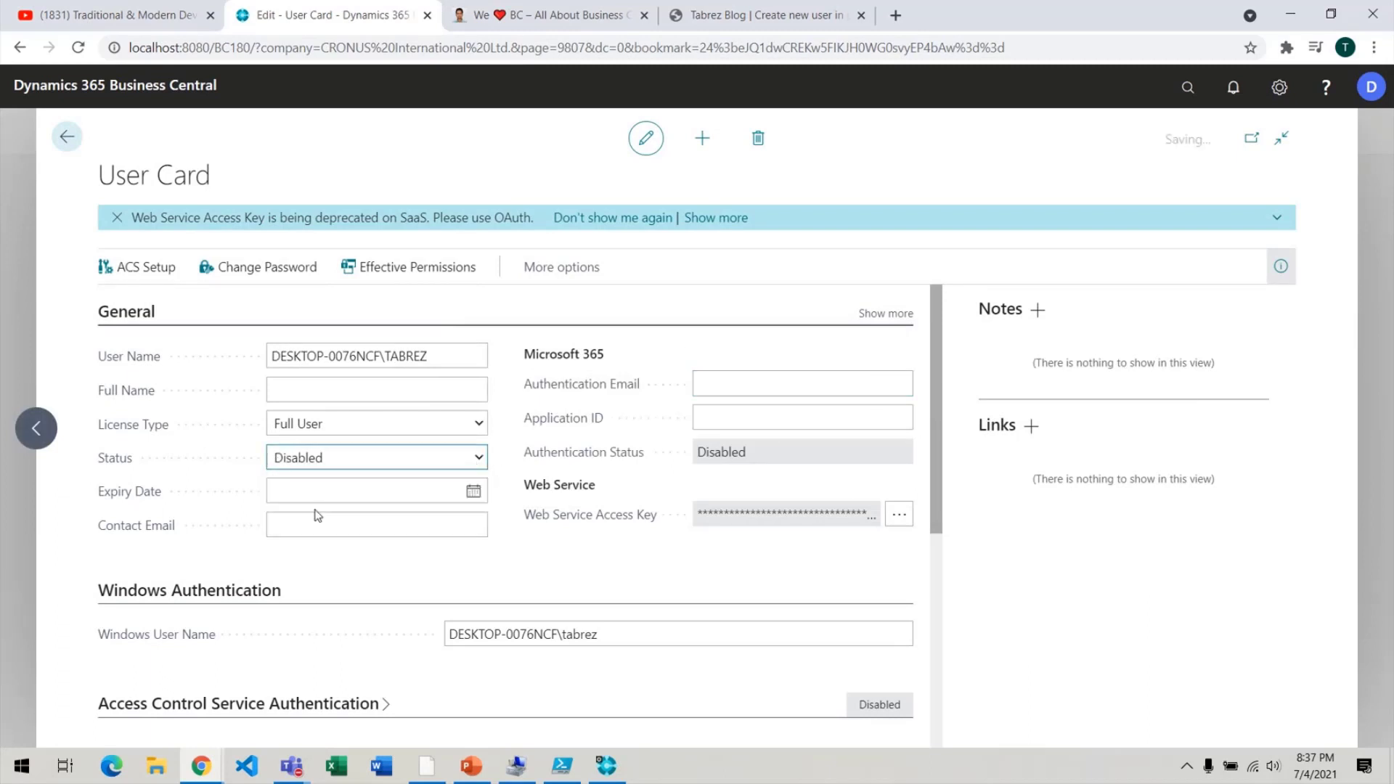
pyautogui.click(654, 143)
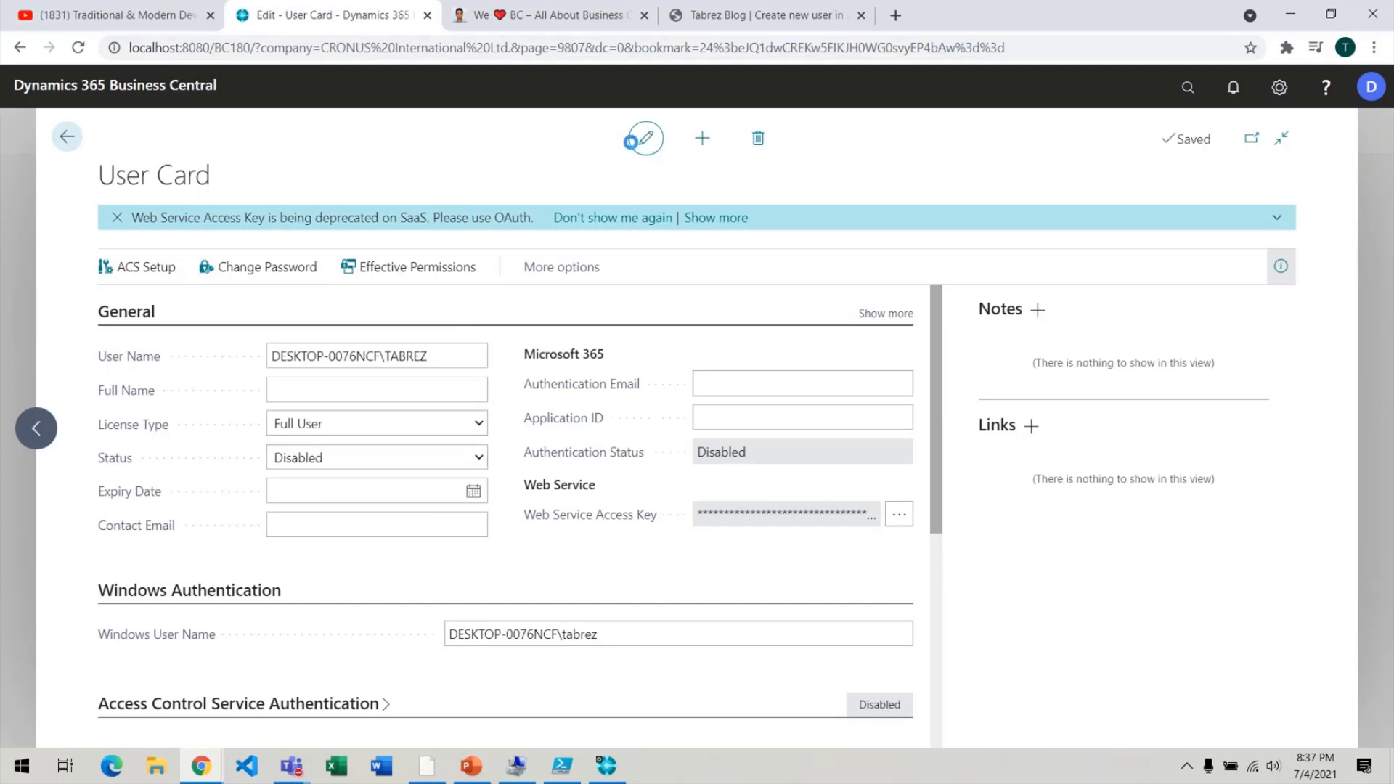
# Retry deleting the disabled user and dismiss the cannot-be-deleted message.
pyautogui.click(772, 142)
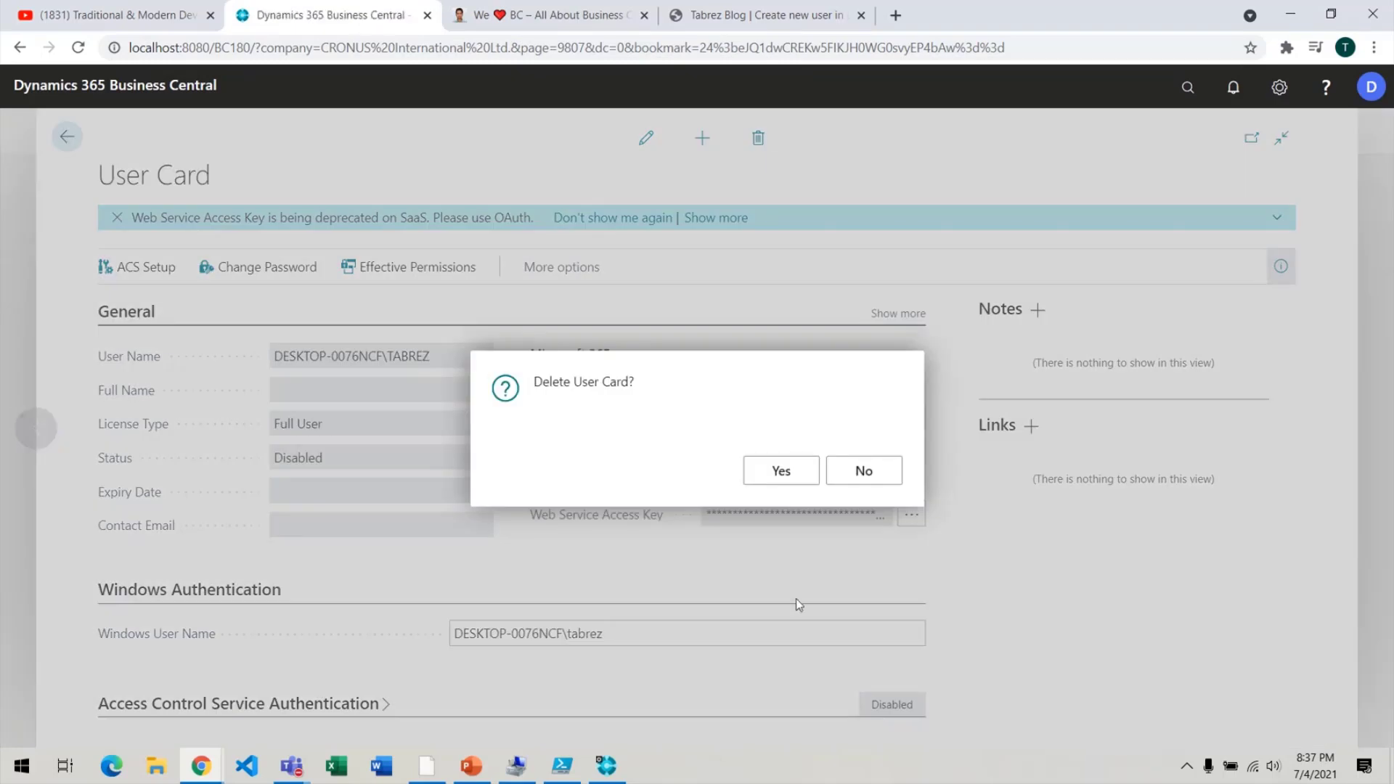
pyautogui.click(799, 477)
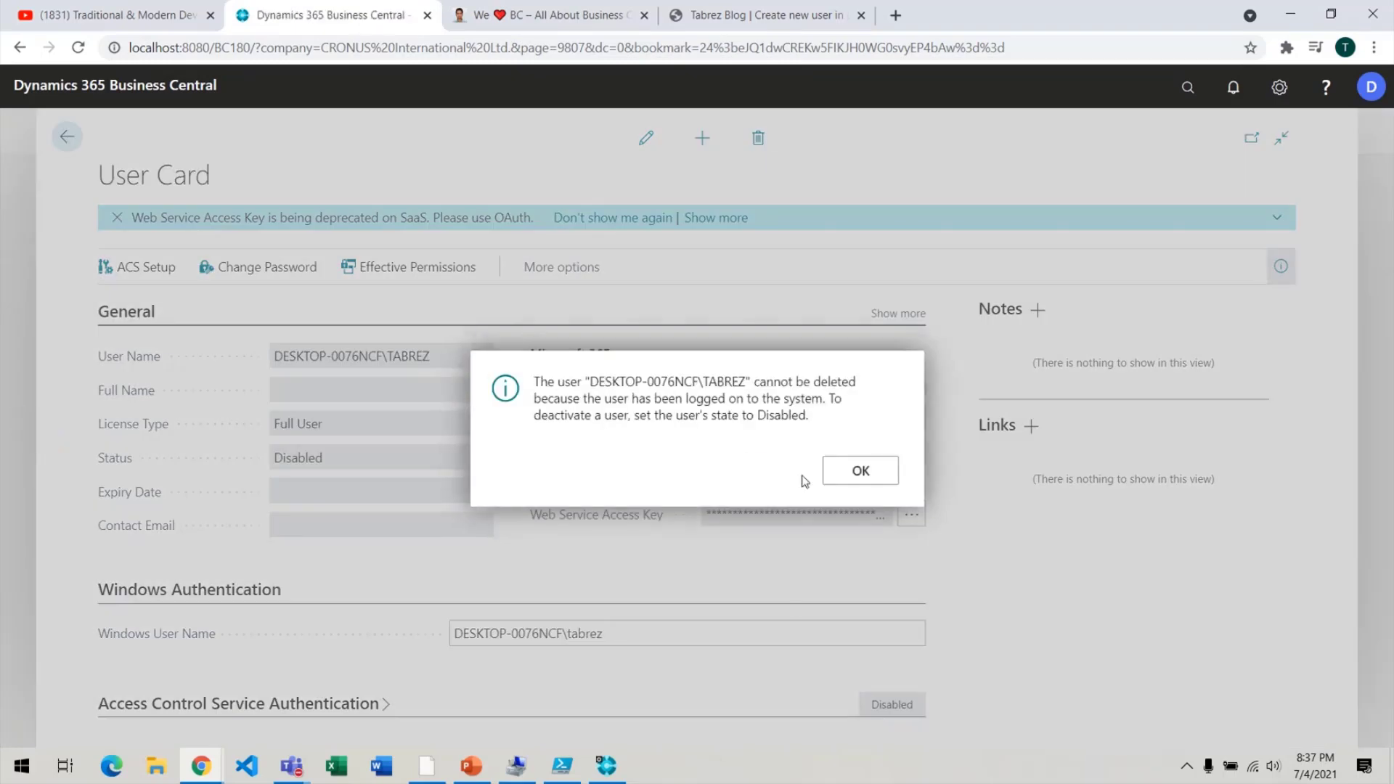
pyautogui.click(848, 473)
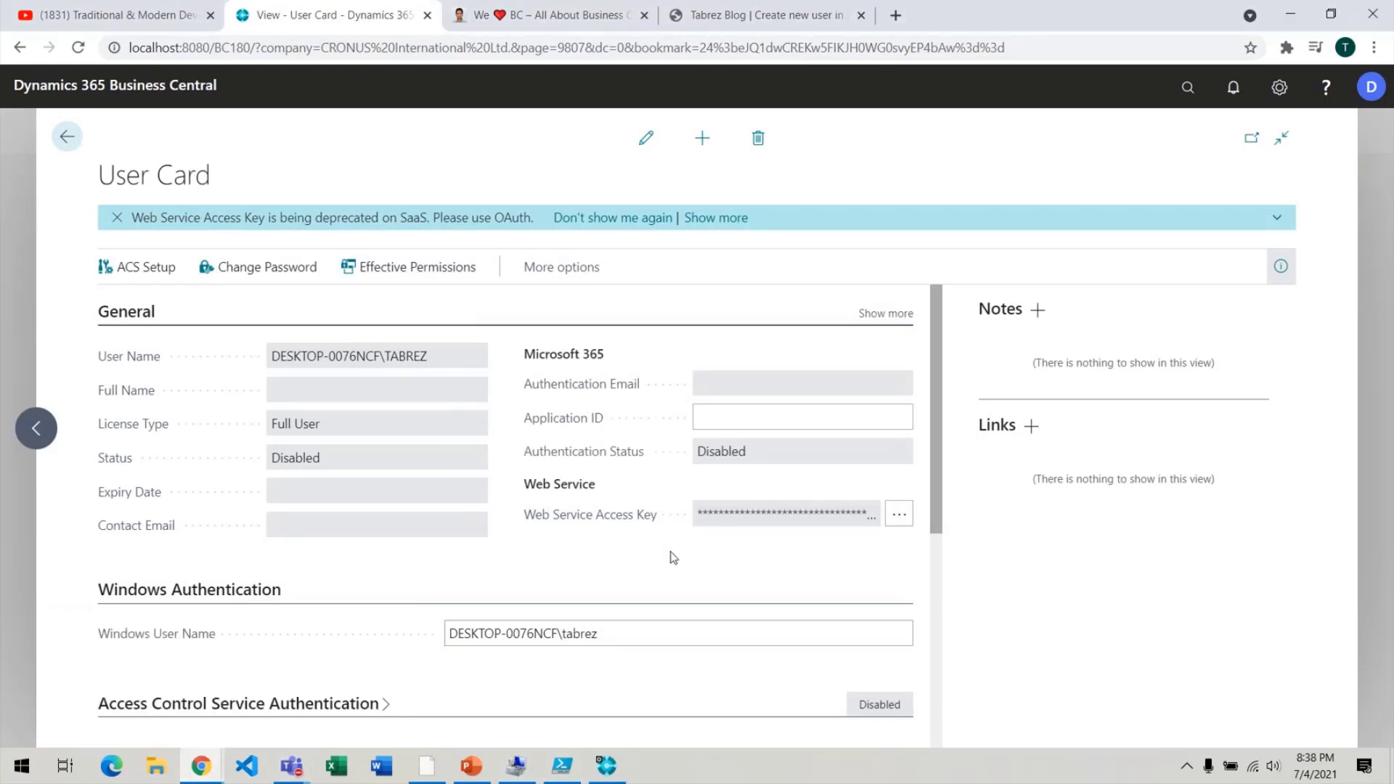
pyautogui.click(427, 766)
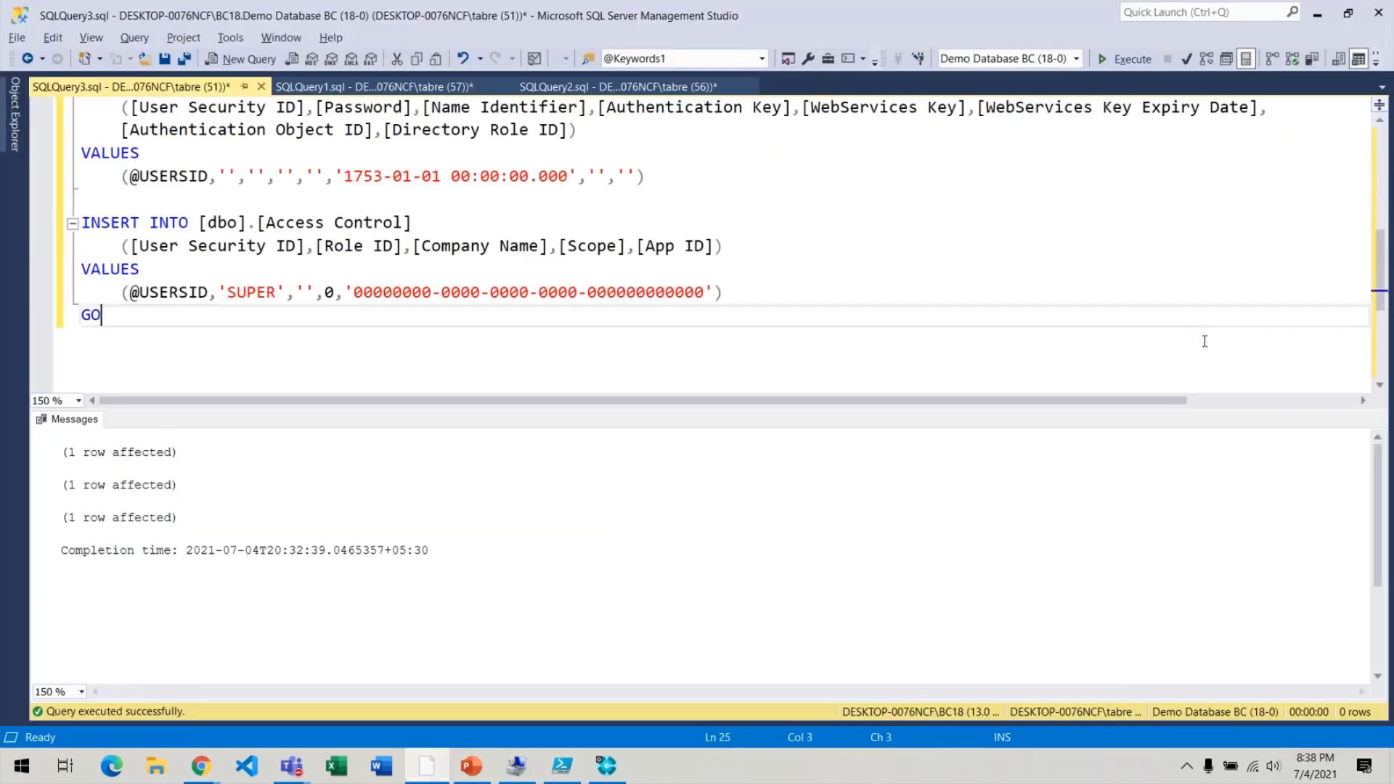
# Hide the Messages pane and scroll to the top of SQLQuery3's testuser insert script.
pyautogui.click(1204, 342)
pyautogui.hotkey('ctrl', 'r')
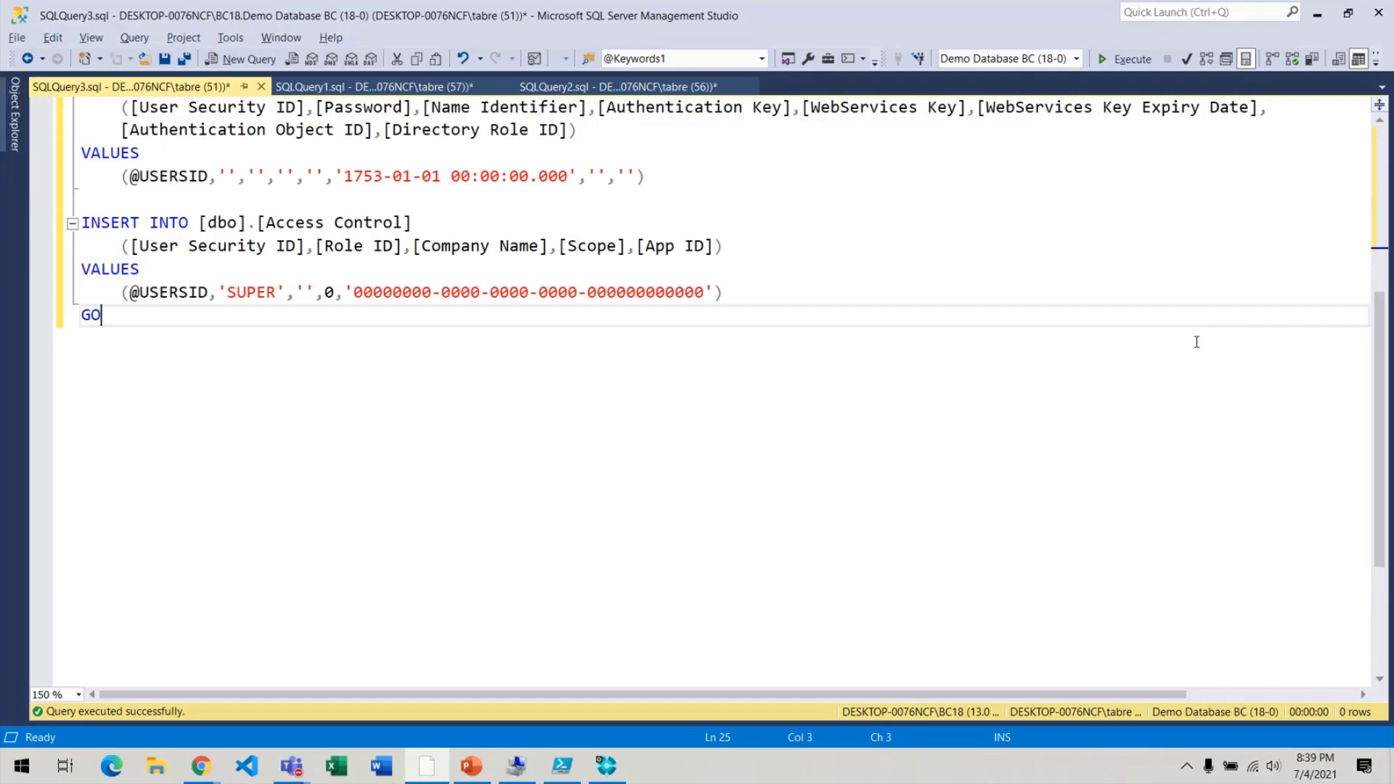
pyautogui.scroll(5, 609, 298)
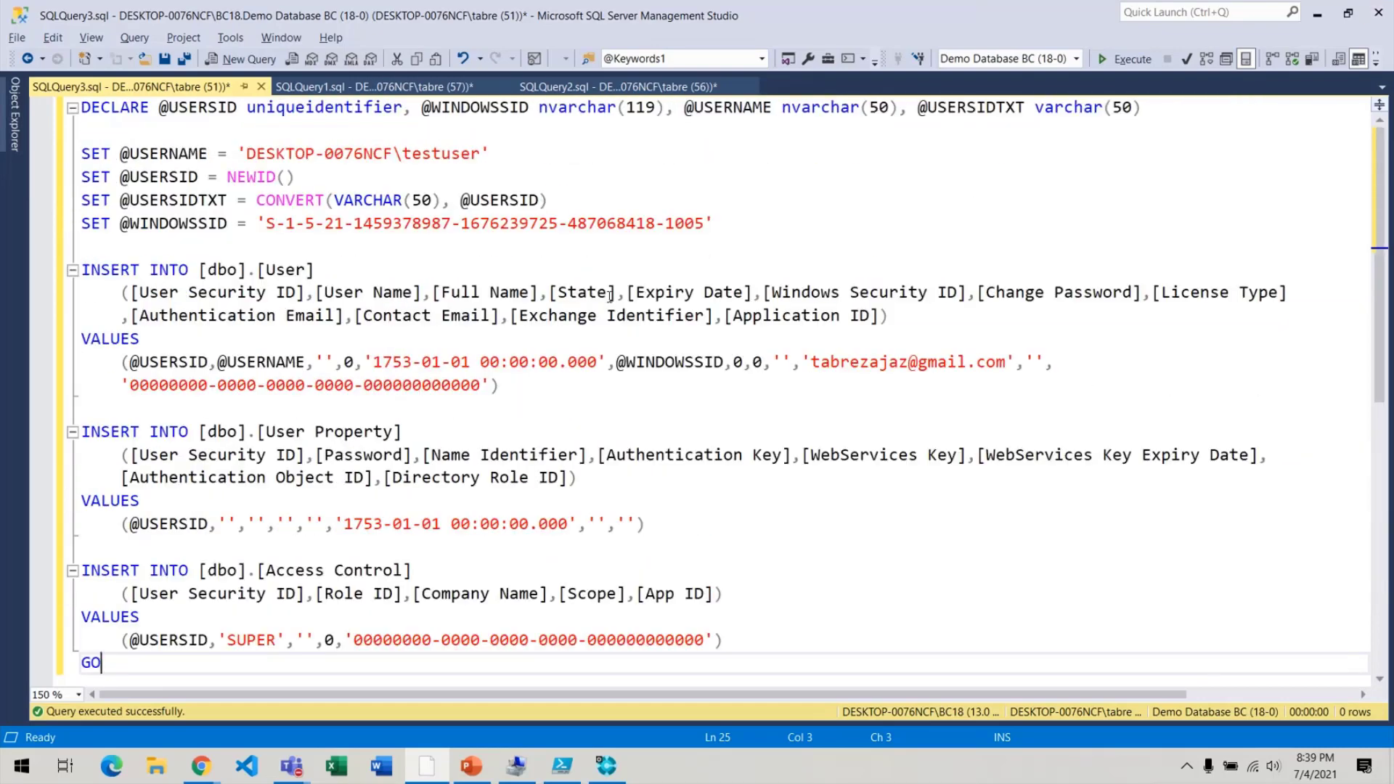
# In SQLQuery2, run the three SELECT statements to list current user rows.
pyautogui.click(611, 87)
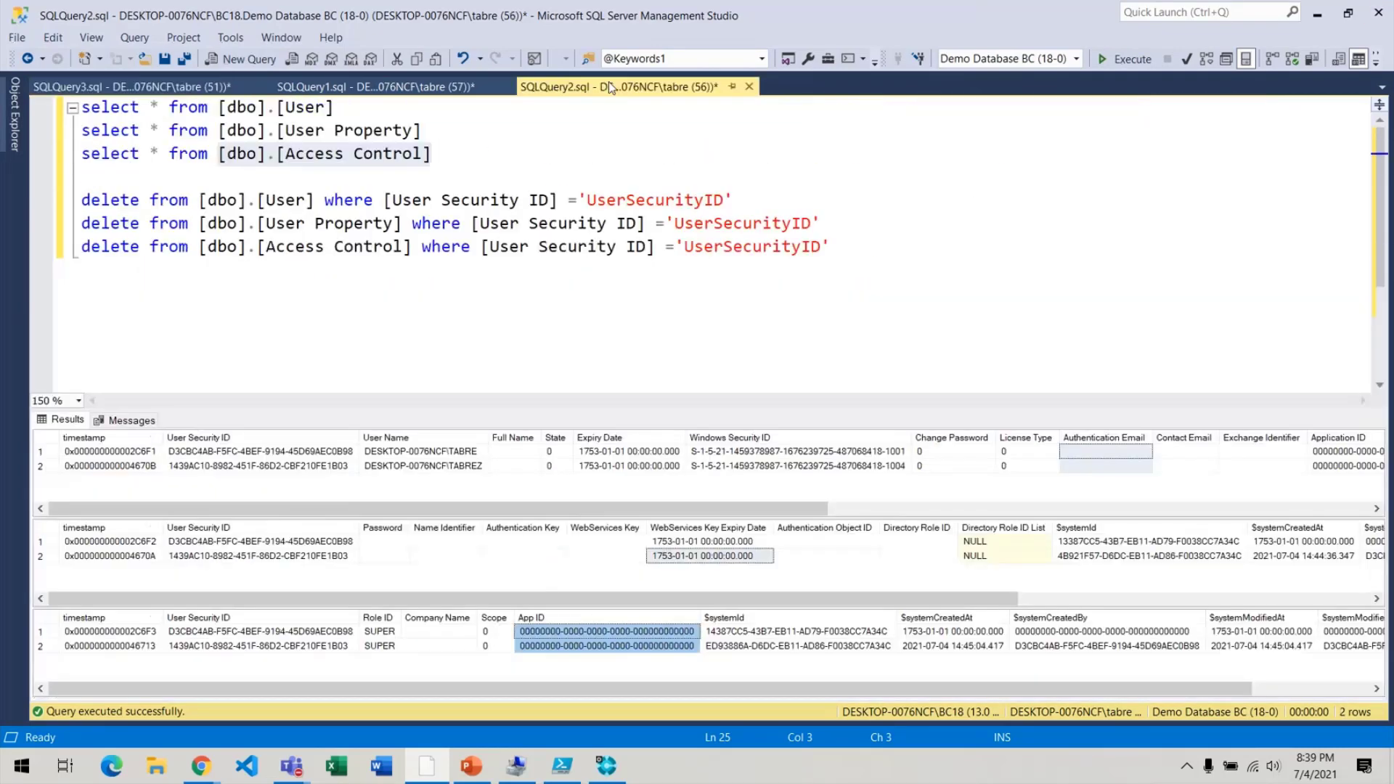
pyautogui.moveTo(882, 255); pyautogui.dragTo(62, 207)
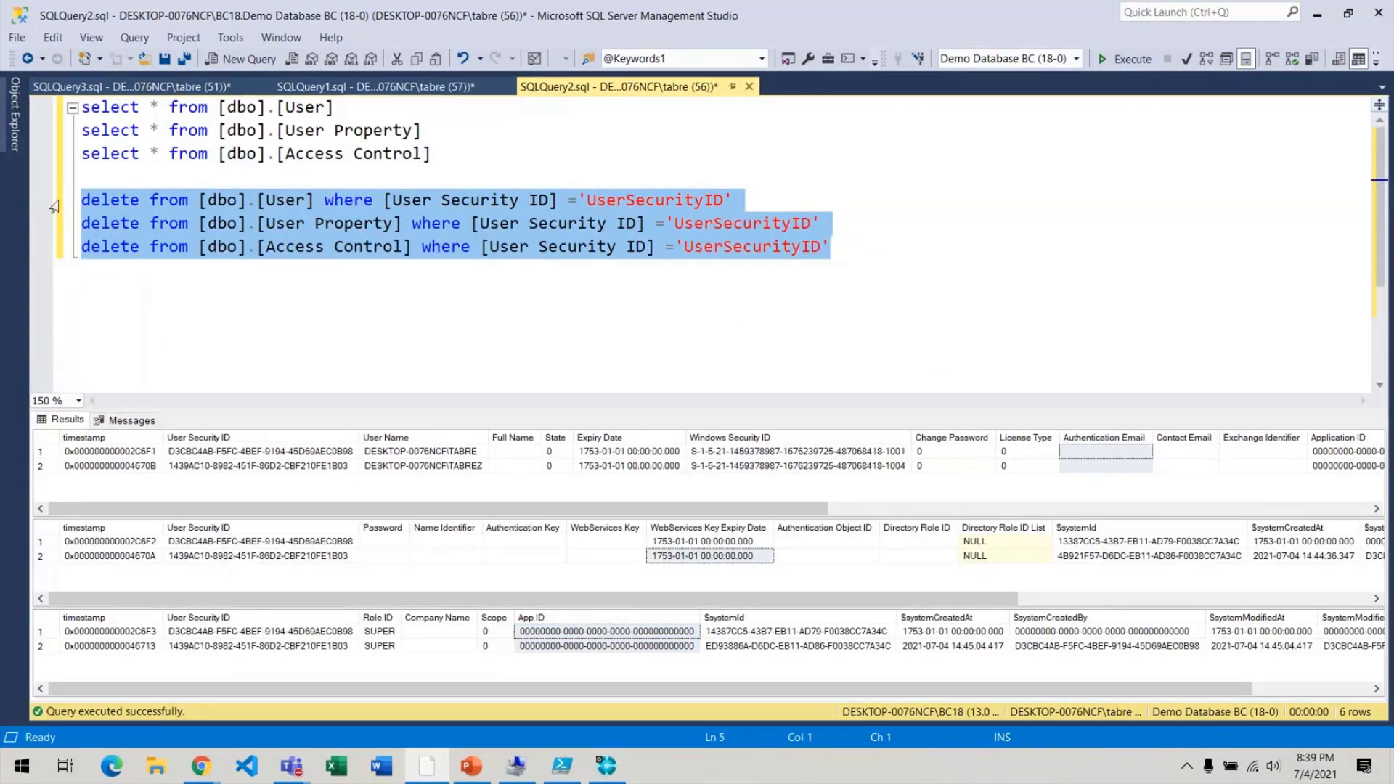
pyautogui.click(889, 275)
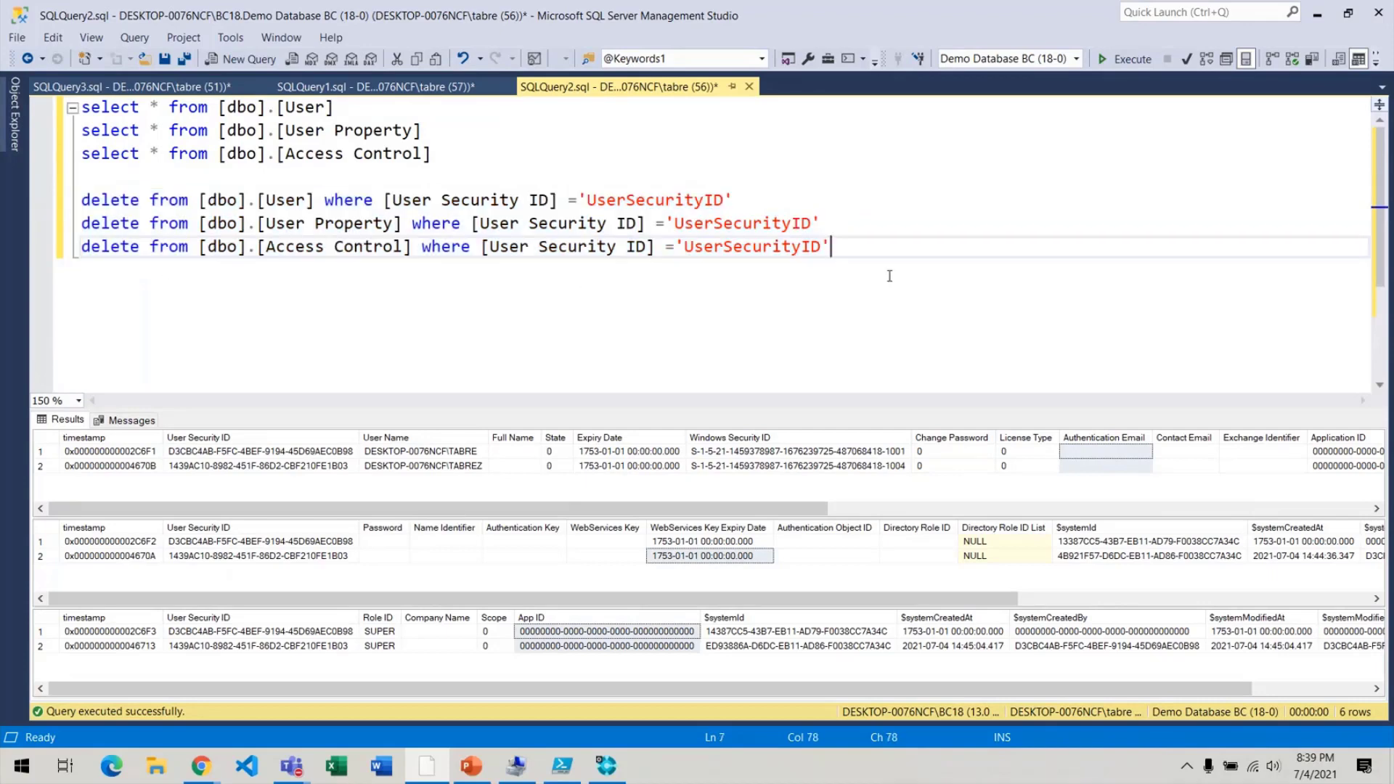
pyautogui.moveTo(480, 153); pyautogui.dragTo(80, 107)
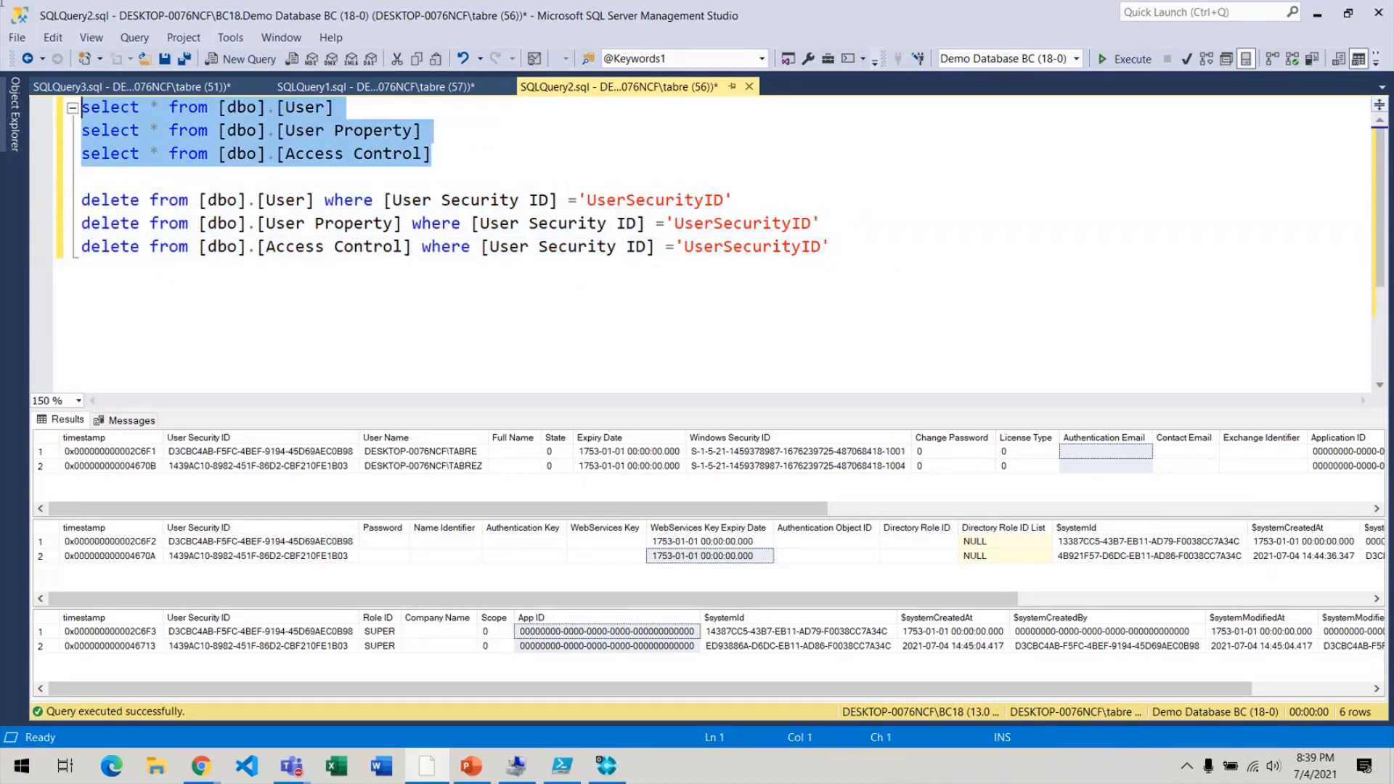
pyautogui.press('F5')
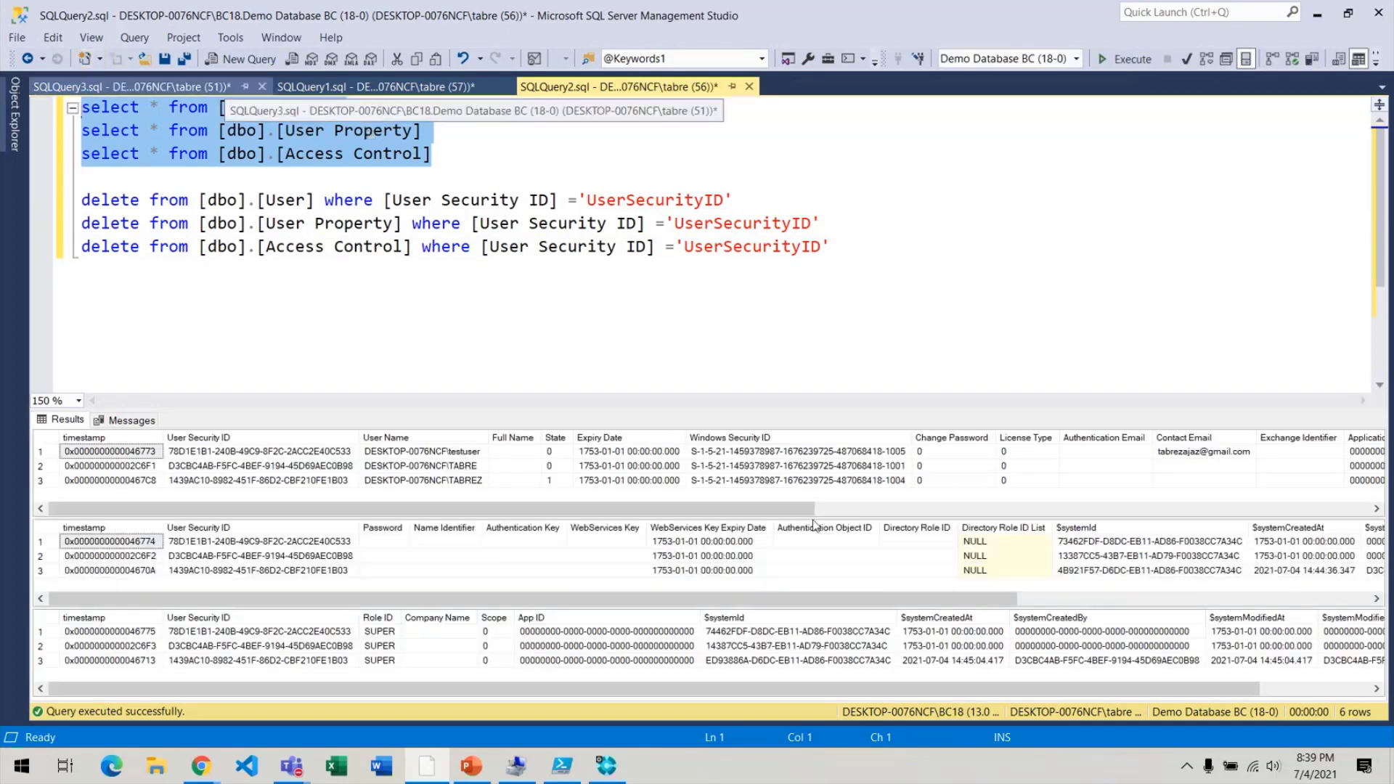
# Rerun only the User table SELECT, which now returns three users including testuser.
pyautogui.click(478, 480)
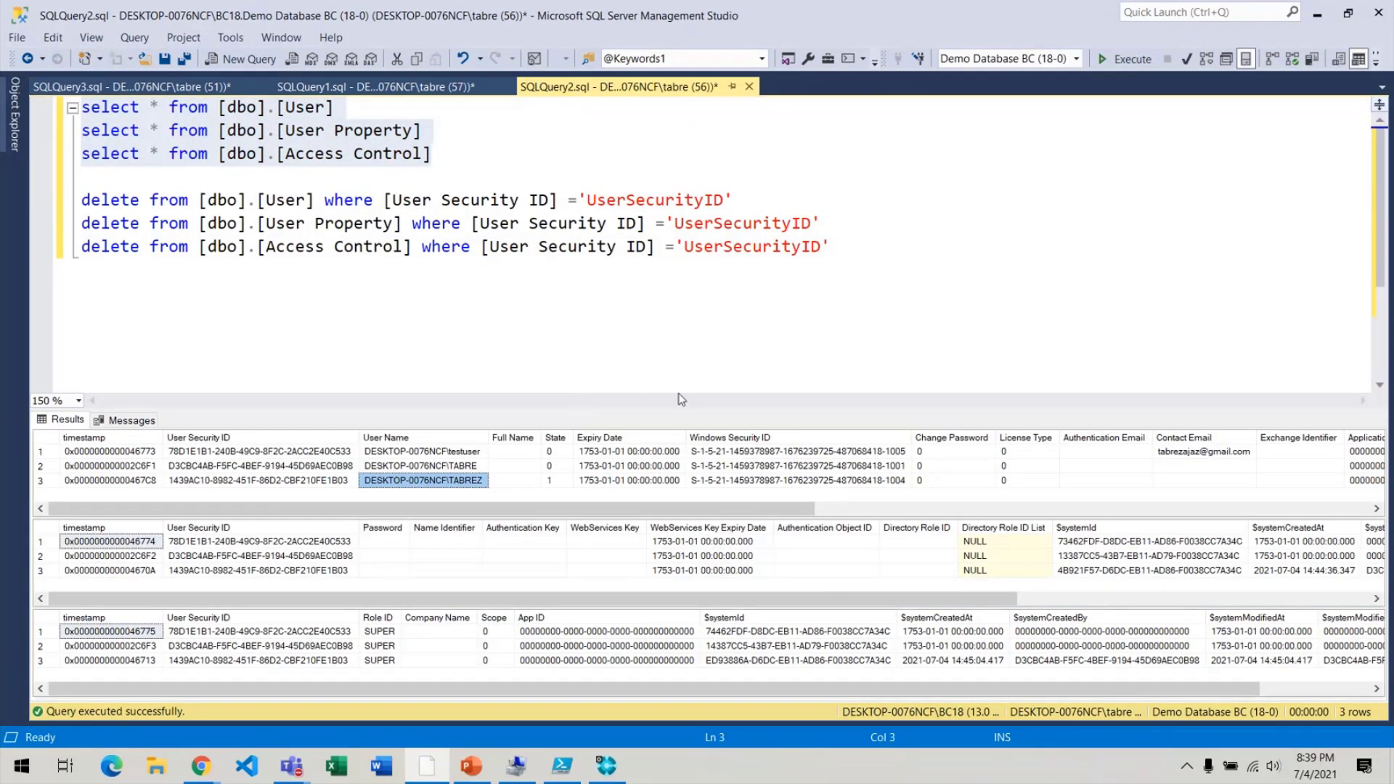
pyautogui.moveTo(425, 107); pyautogui.dragTo(3, 109)
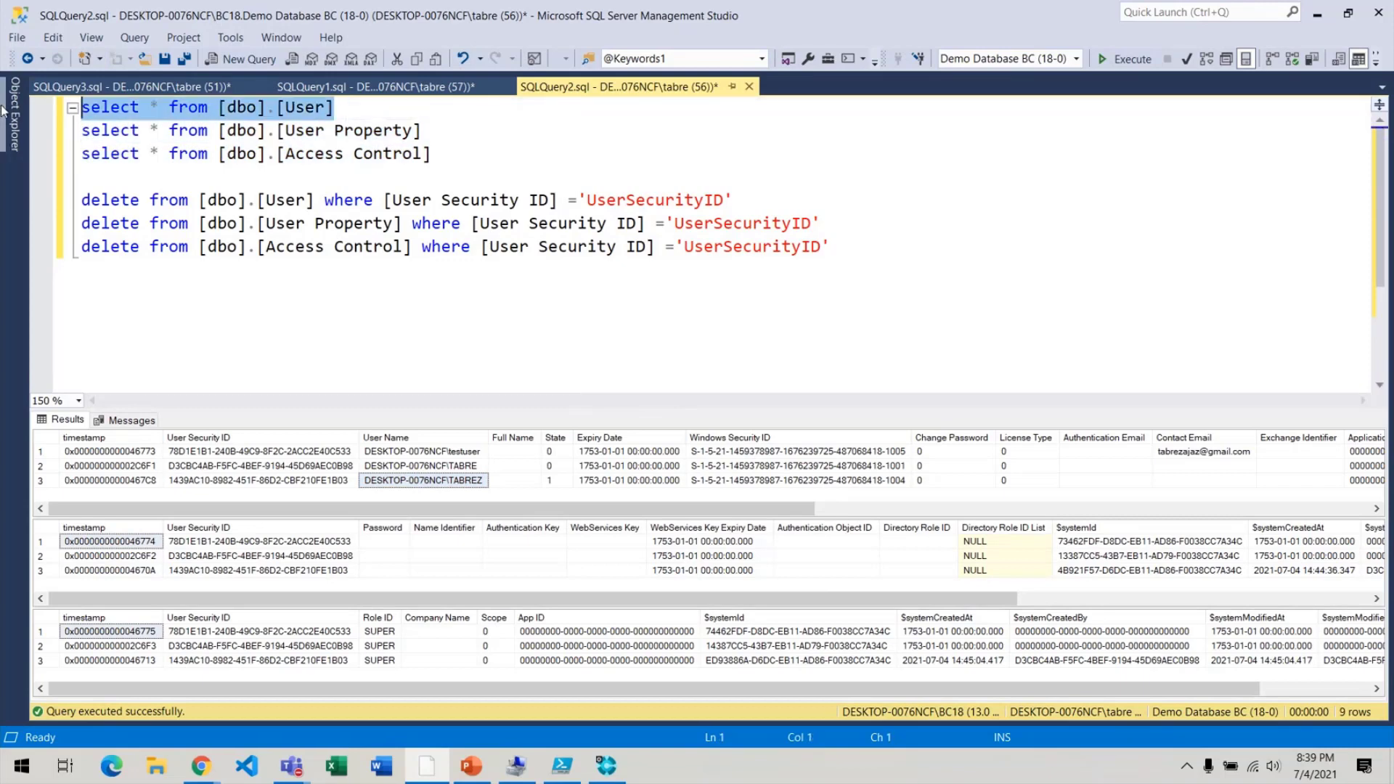
pyautogui.press('F5')
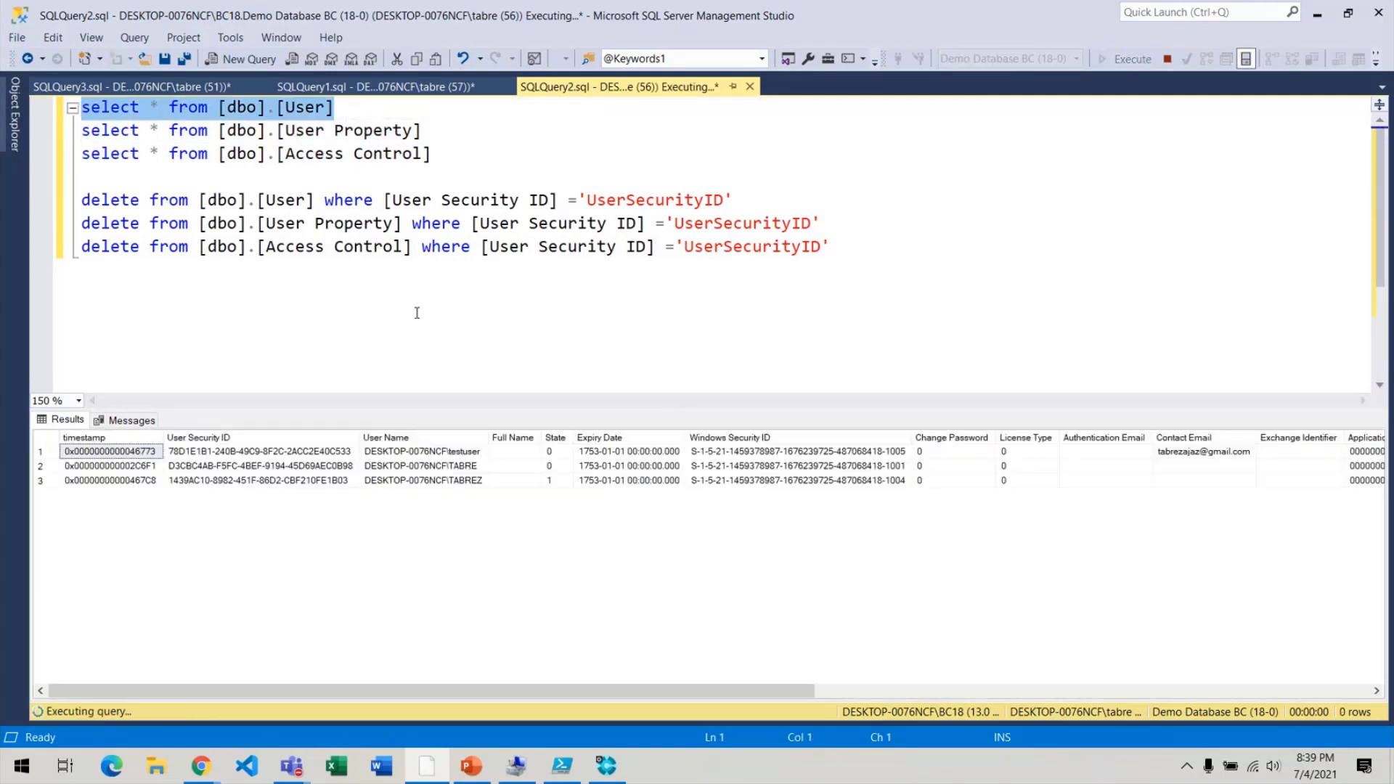
pyautogui.click(235, 482)
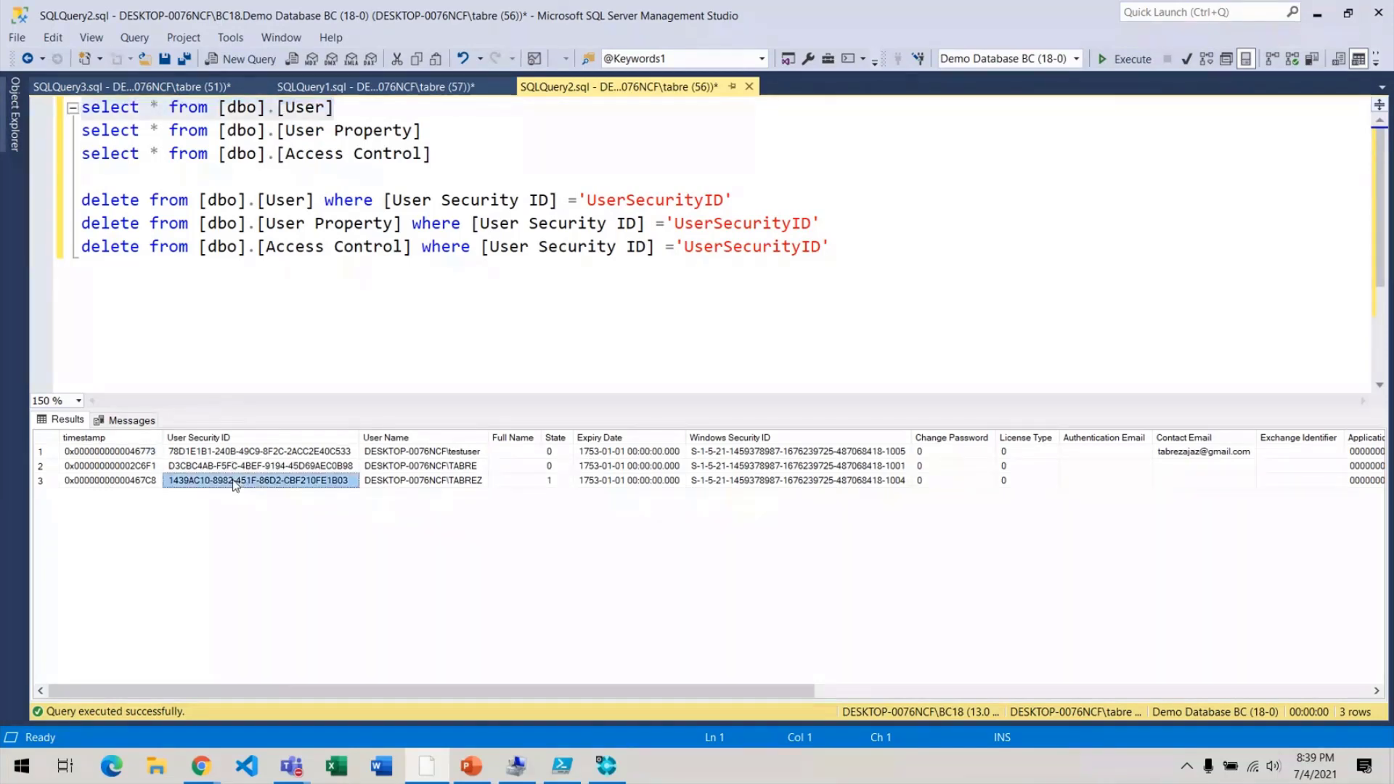
# Copy the third user's User Security ID and paste it over the 'UserSecurityID' placeholder in all three DELETEs.
pyautogui.rightClick(235, 485)
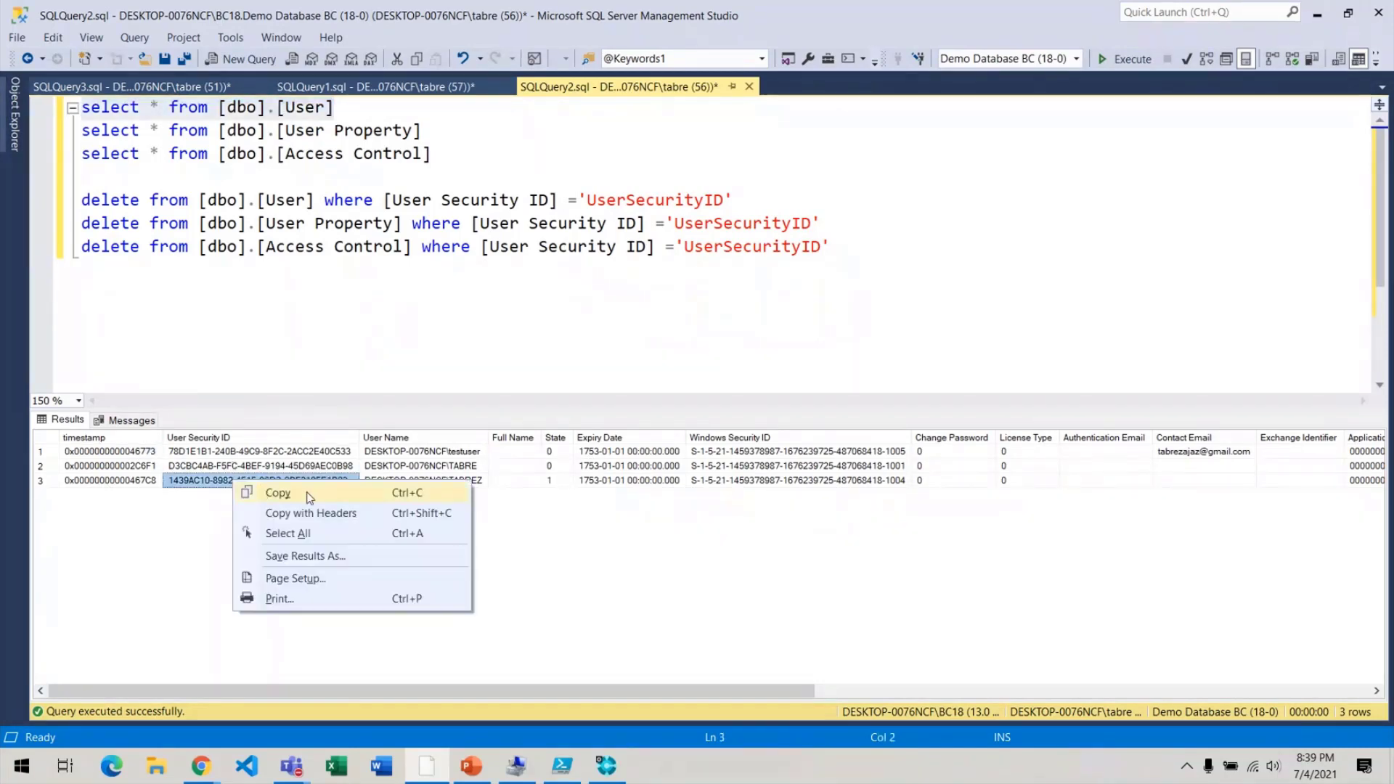
pyautogui.click(326, 494)
pyautogui.doubleClick(592, 202)
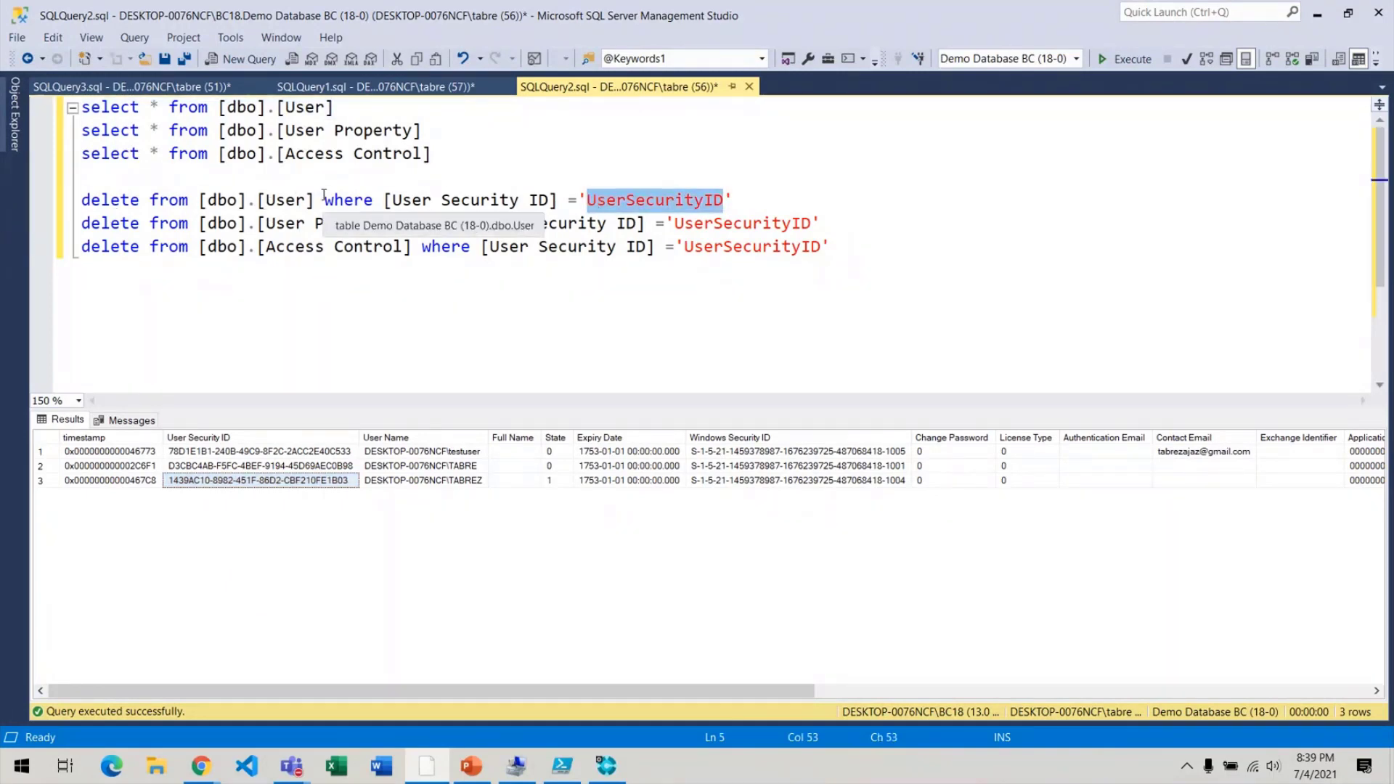
pyautogui.moveTo(393, 200); pyautogui.dragTo(550, 200)
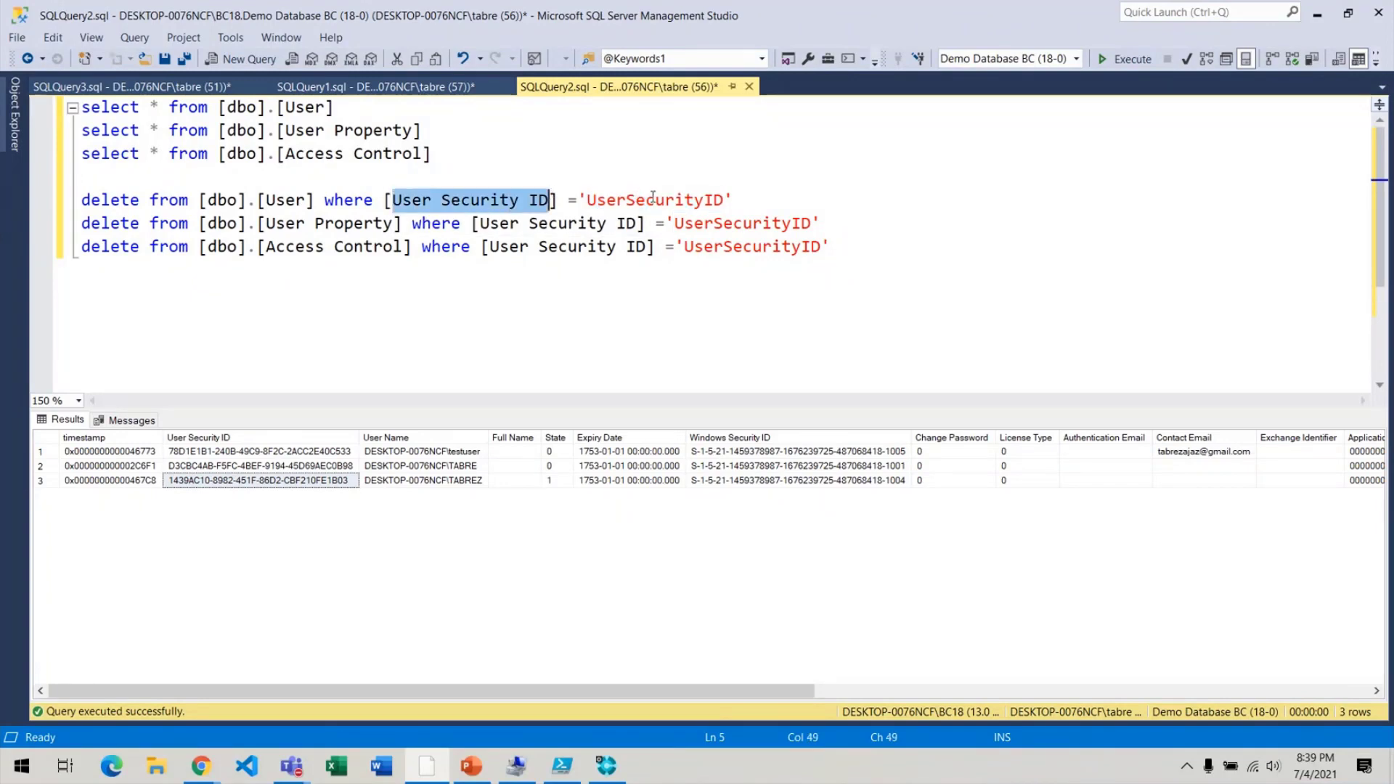
pyautogui.doubleClick(654, 200)
pyautogui.hotkey('ctrl', 'v')
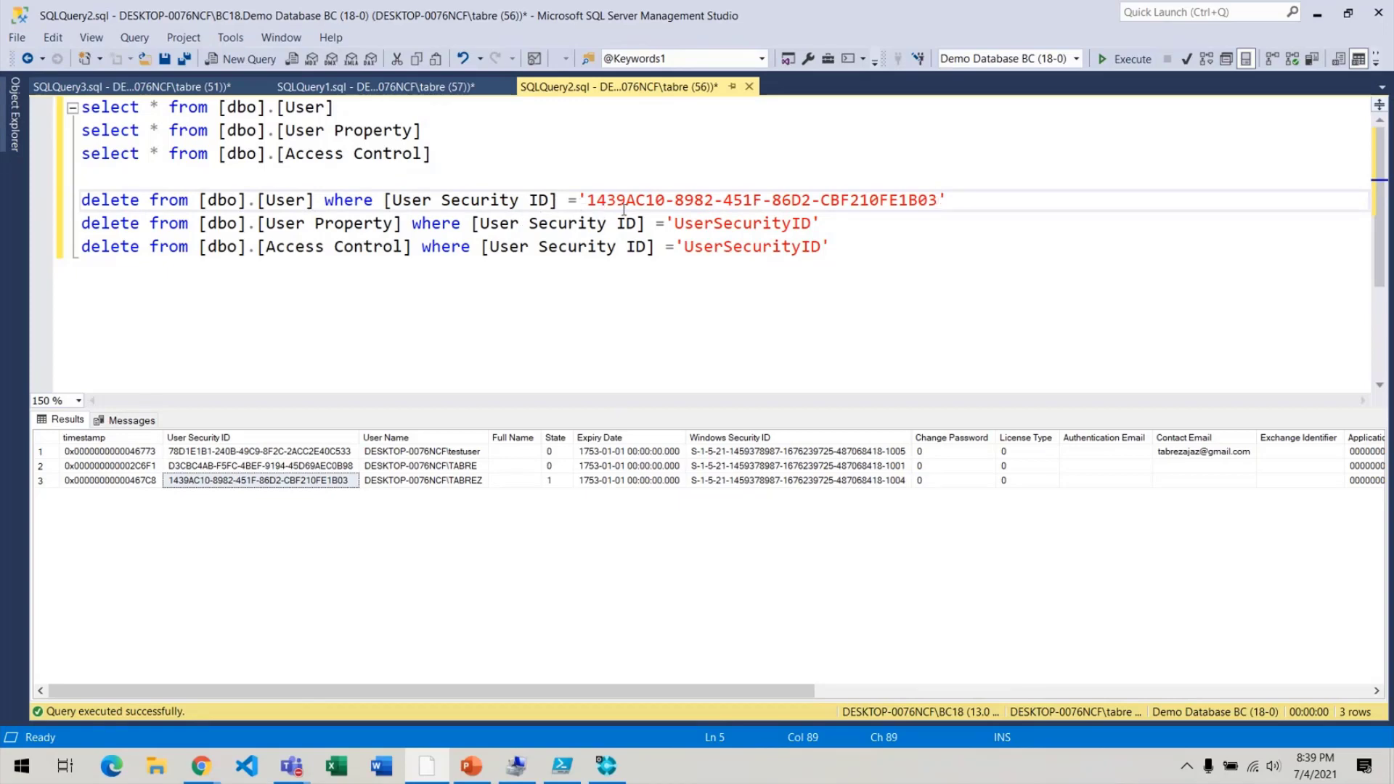
pyautogui.doubleClick(799, 223)
pyautogui.hotkey('ctrl', 'v')
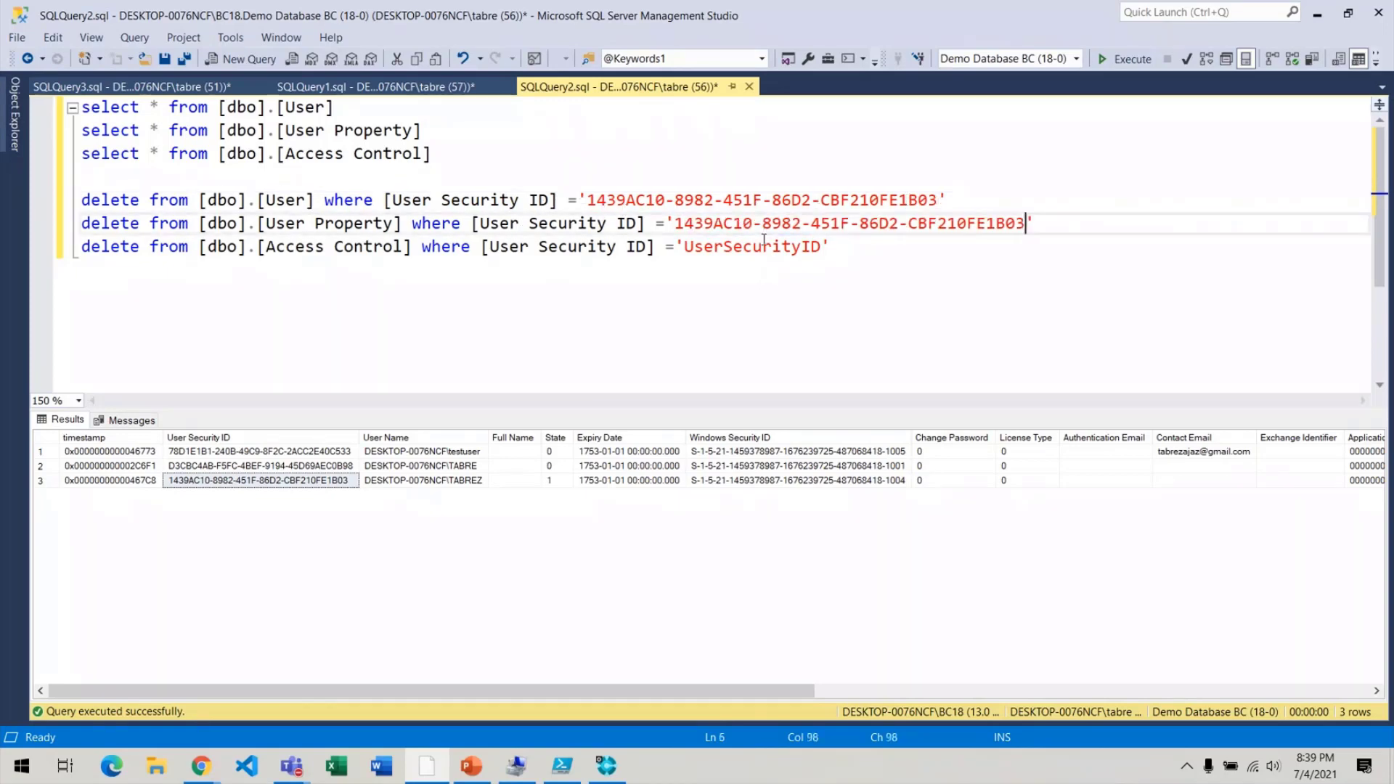
pyautogui.doubleClick(764, 246)
pyautogui.hotkey('ctrl', 'v')
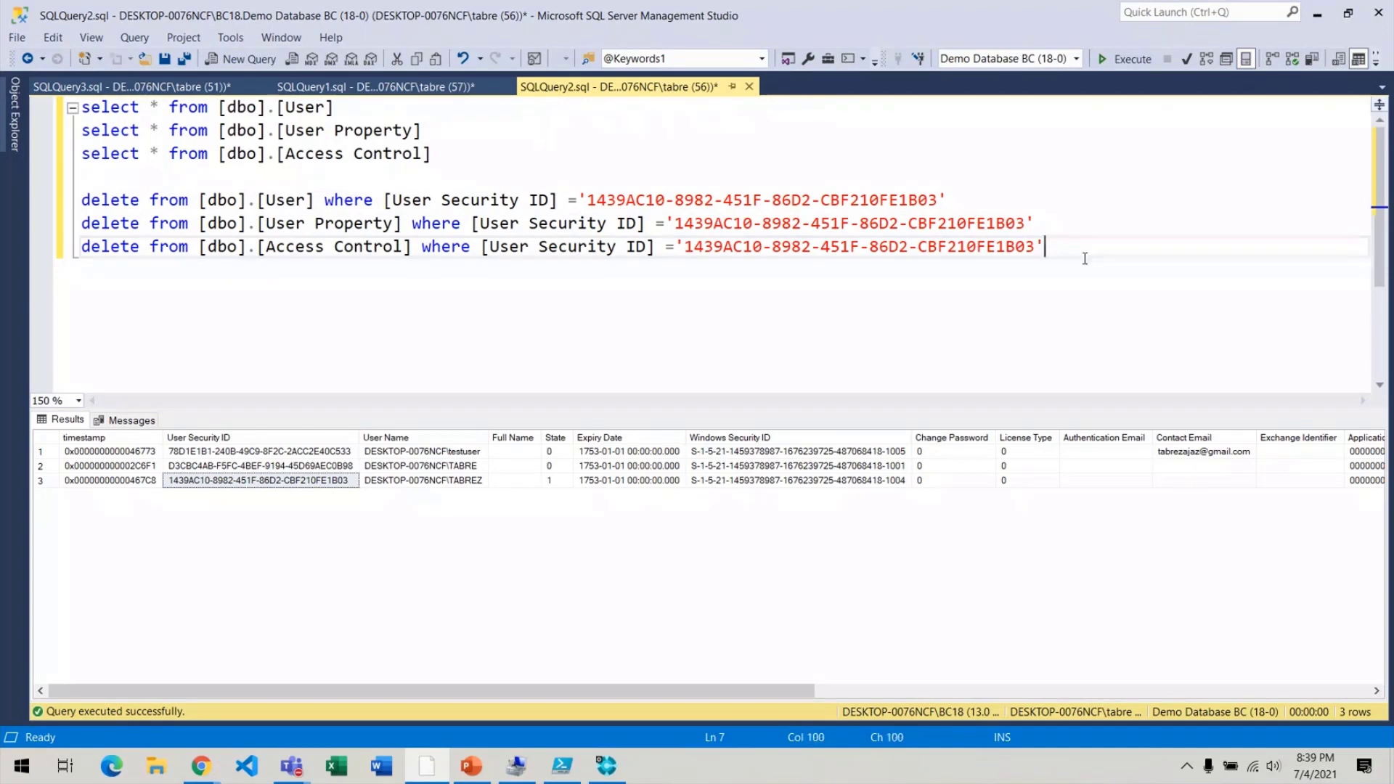
pyautogui.moveTo(1068, 255); pyautogui.dragTo(7, 204)
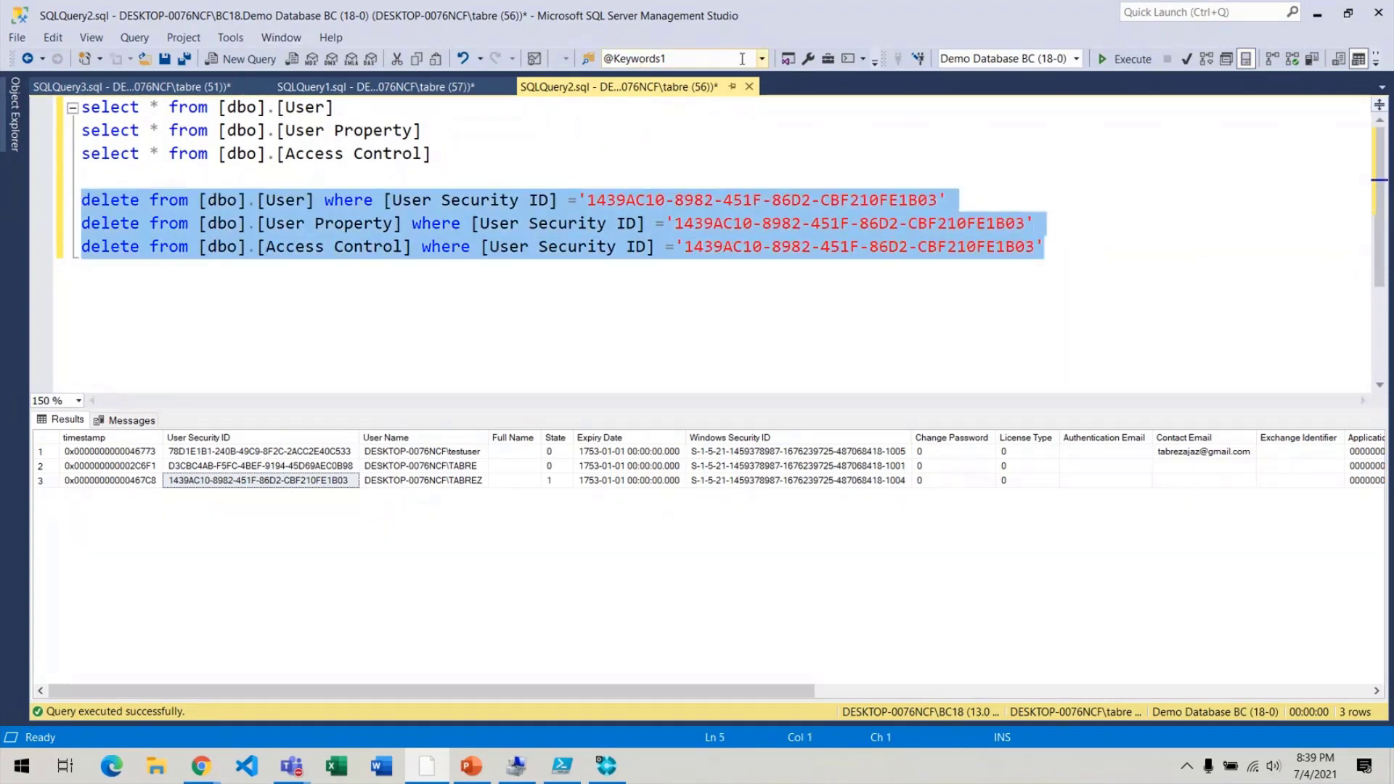
# Execute the three DELETEs and rerun the SELECTs, confirming two users remain per table.
pyautogui.click(1119, 59)
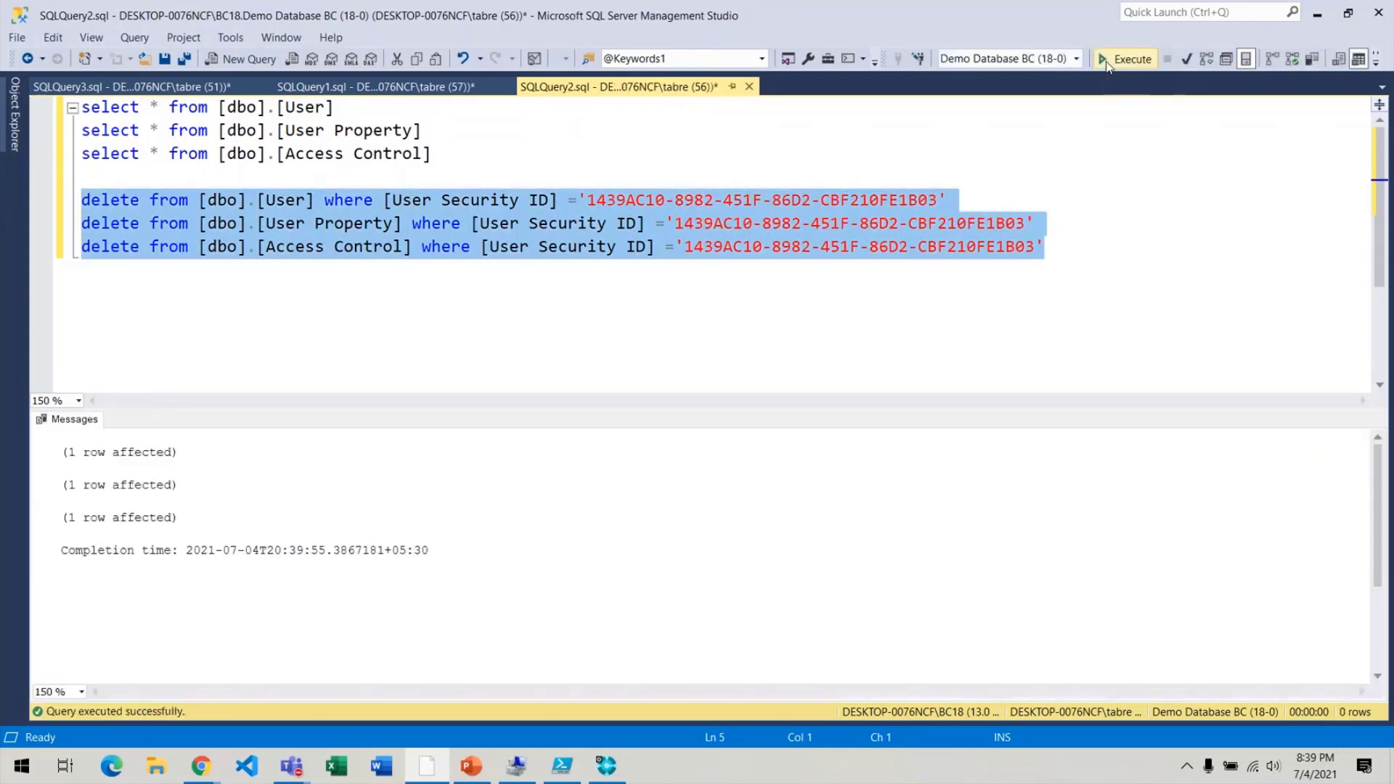
pyautogui.moveTo(440, 151); pyautogui.dragTo(2, 80)
pyautogui.press('F5')
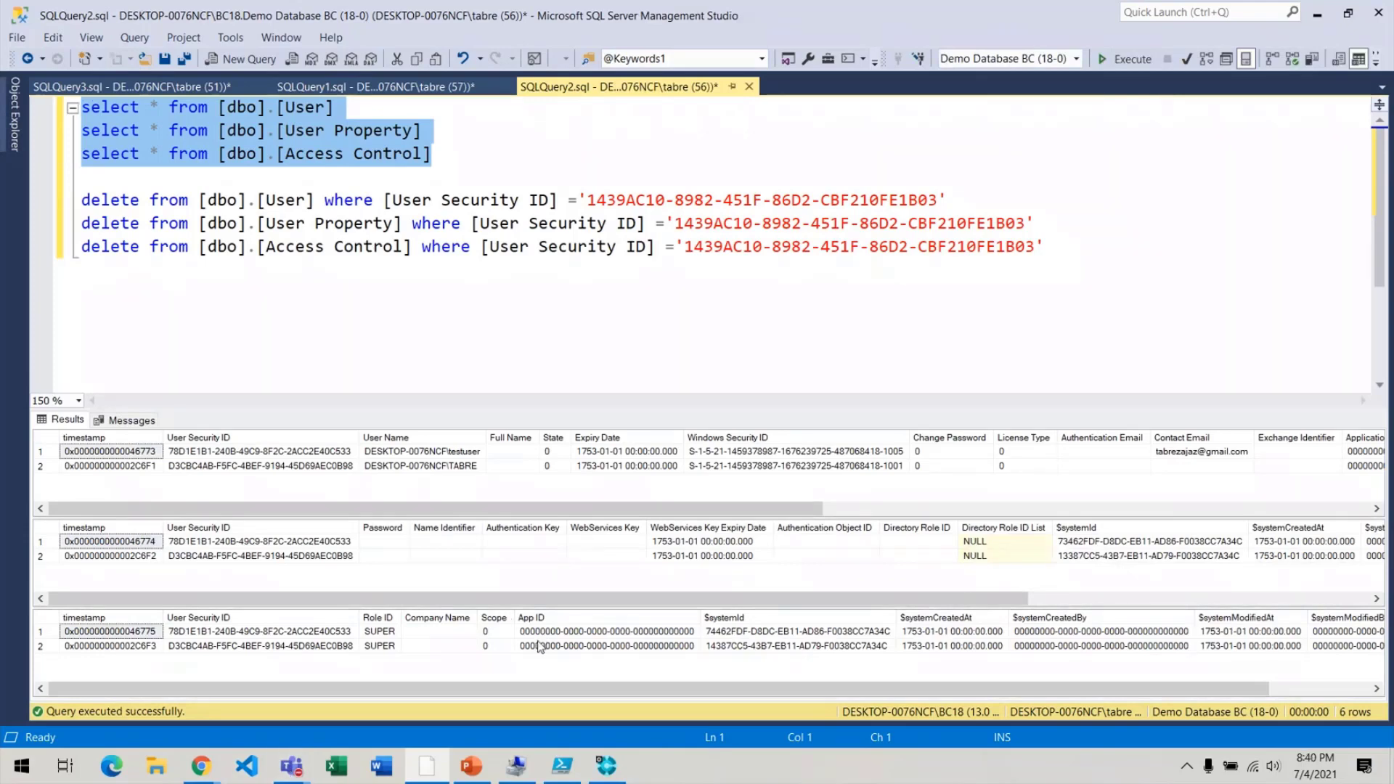
pyautogui.hotkey('alt', 'Tab')
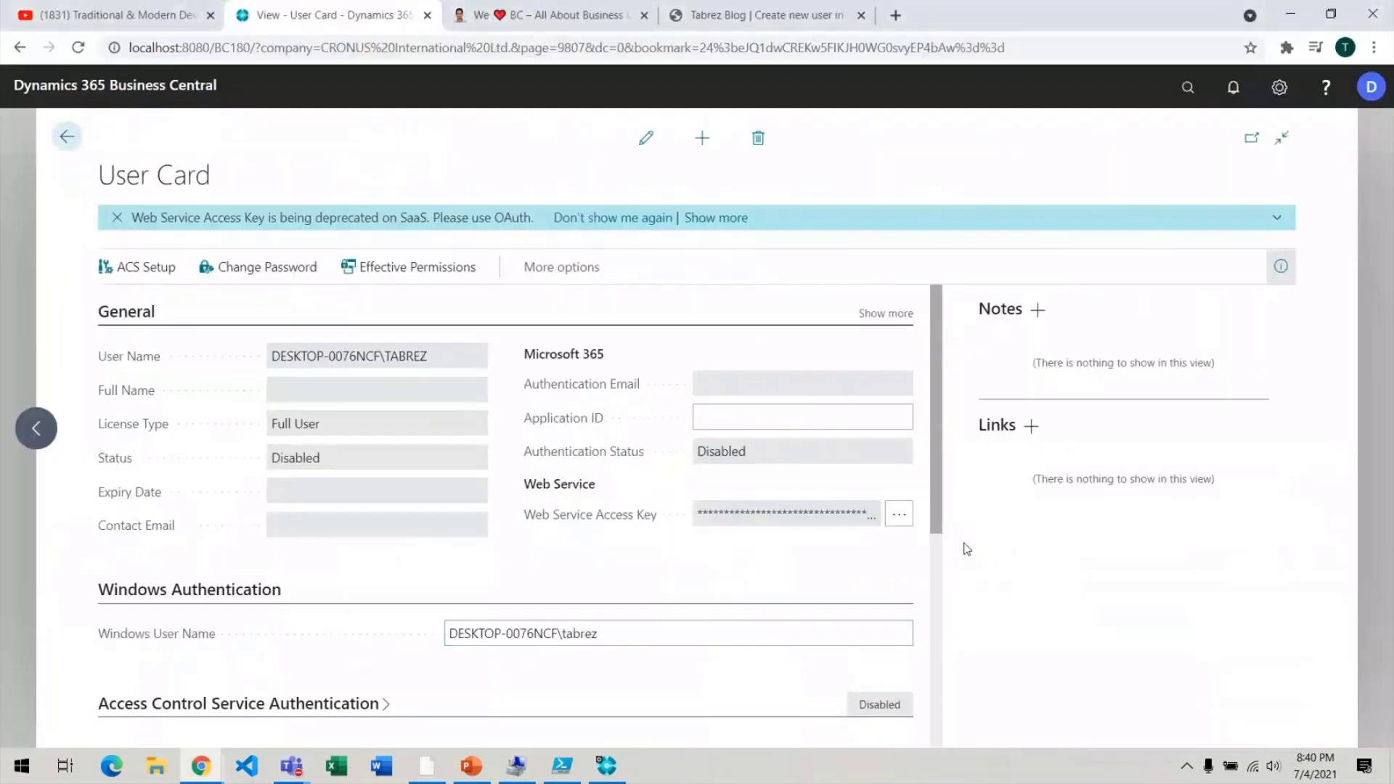
# Close the user card and reload the Business Central Users list.
pyautogui.press('Escape')
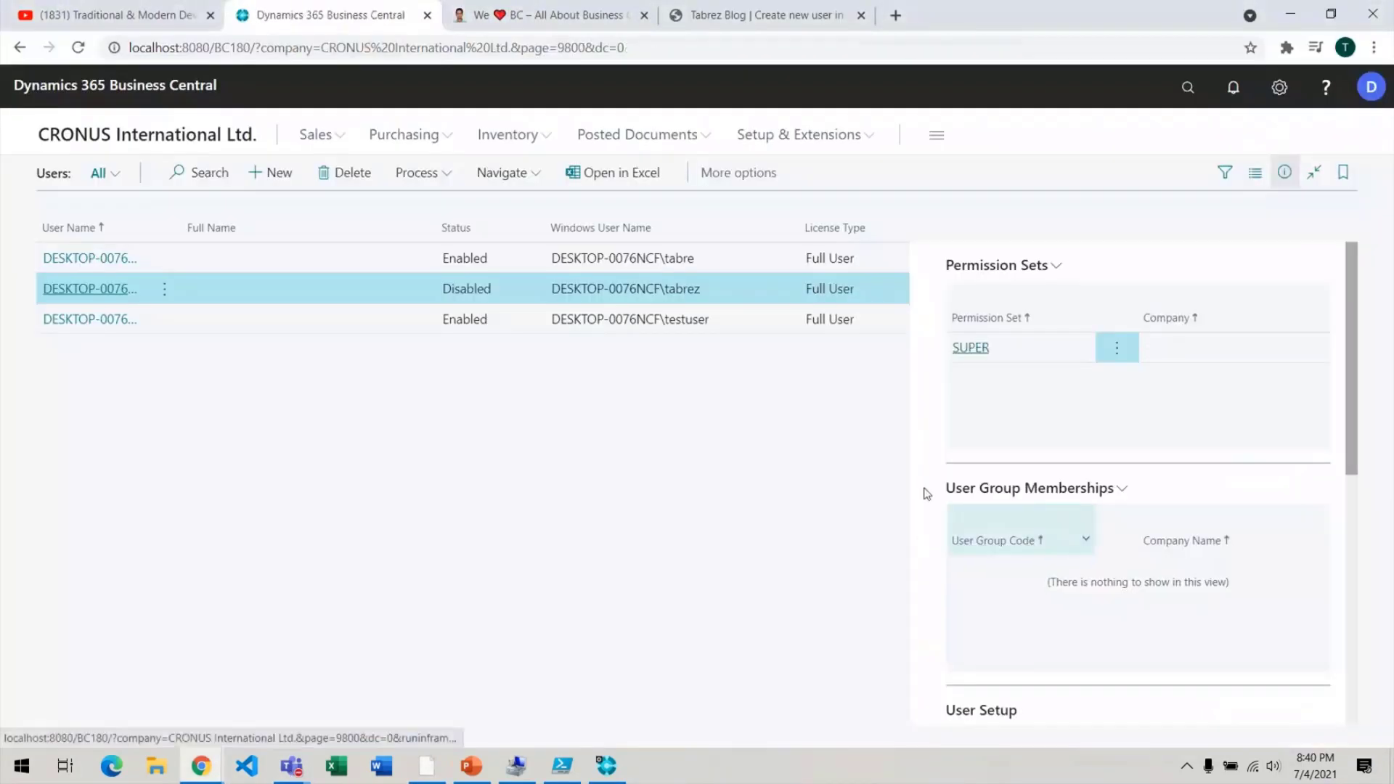
pyautogui.click(659, 48)
pyautogui.press('Return')
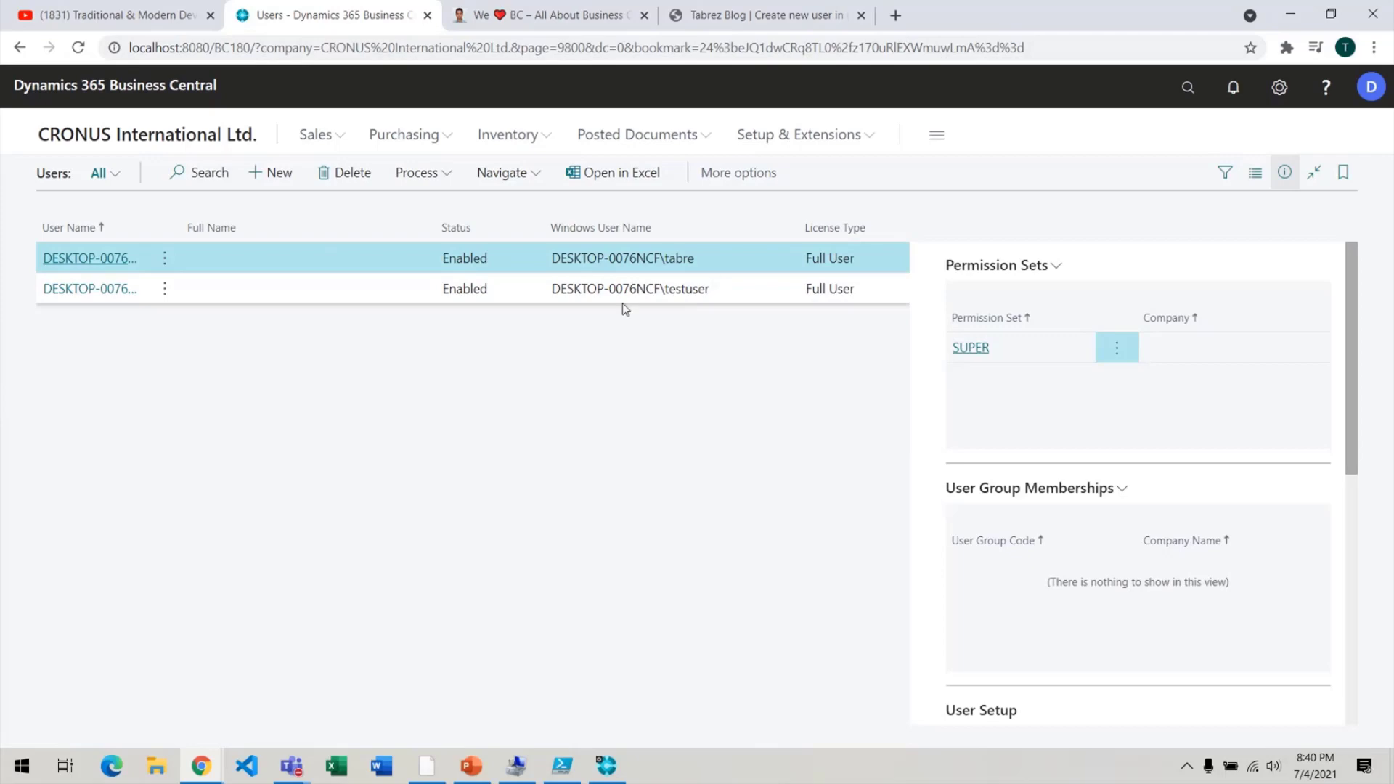
pyautogui.hotkey('alt', 'Tab')
pyautogui.hotkey('alt', 'Tab')
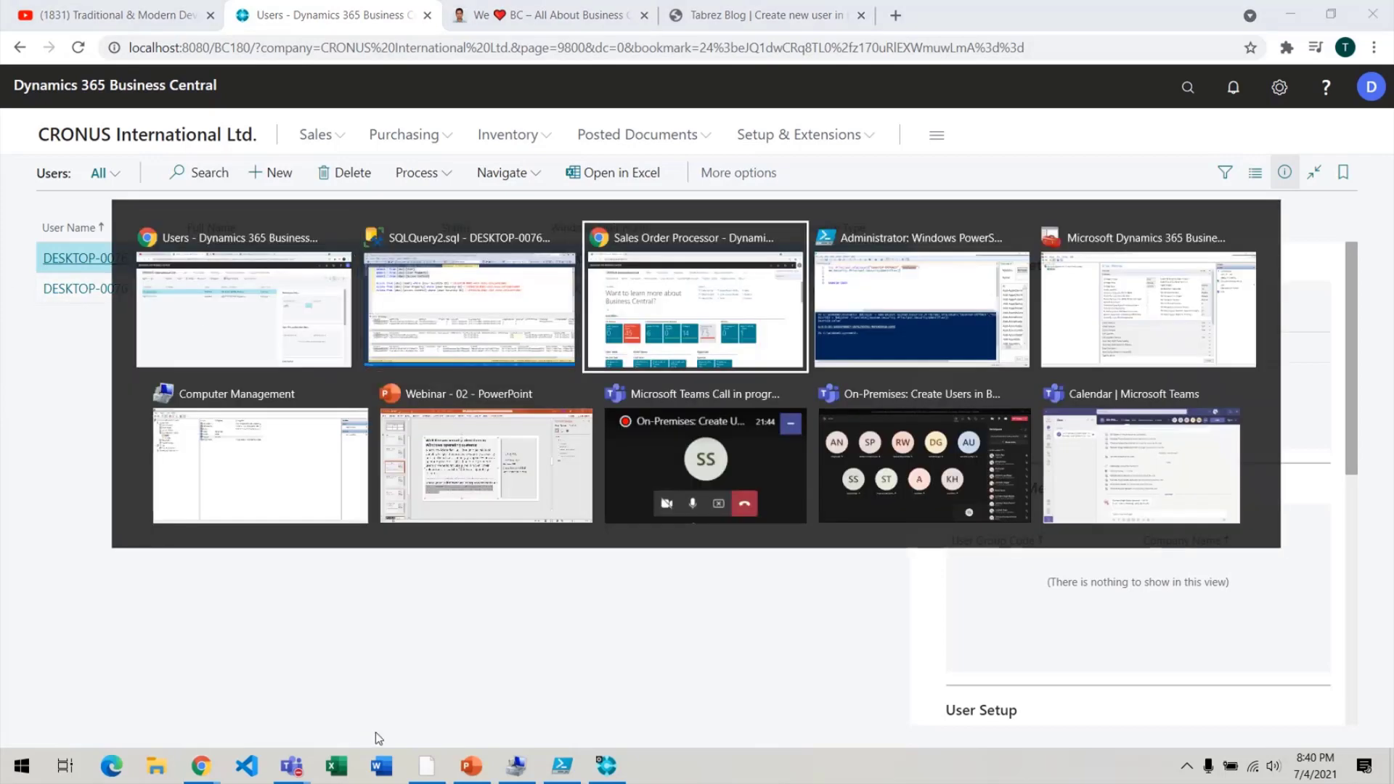
pyautogui.click(1374, 14)
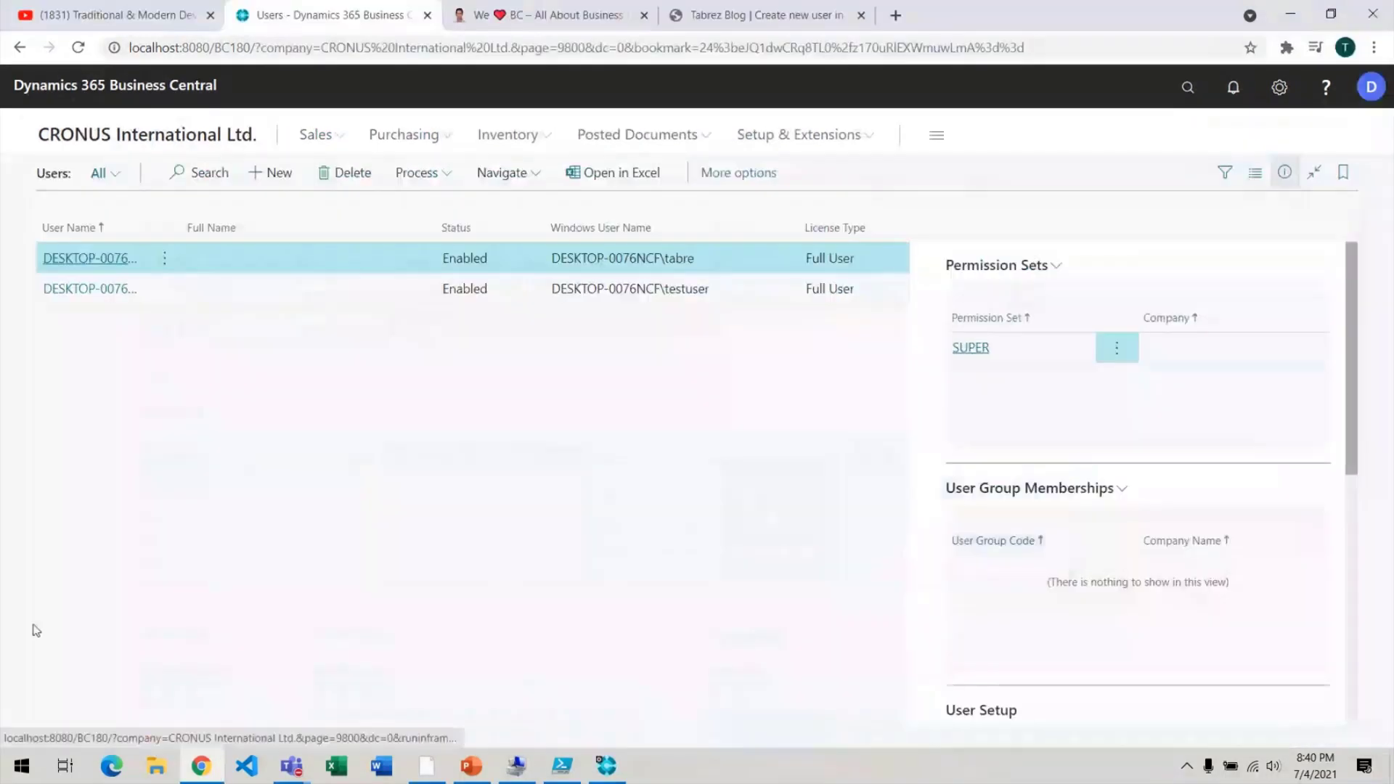
# Try deleting testuser from its user card and dismiss the cannot-delete error.
pyautogui.click(95, 296)
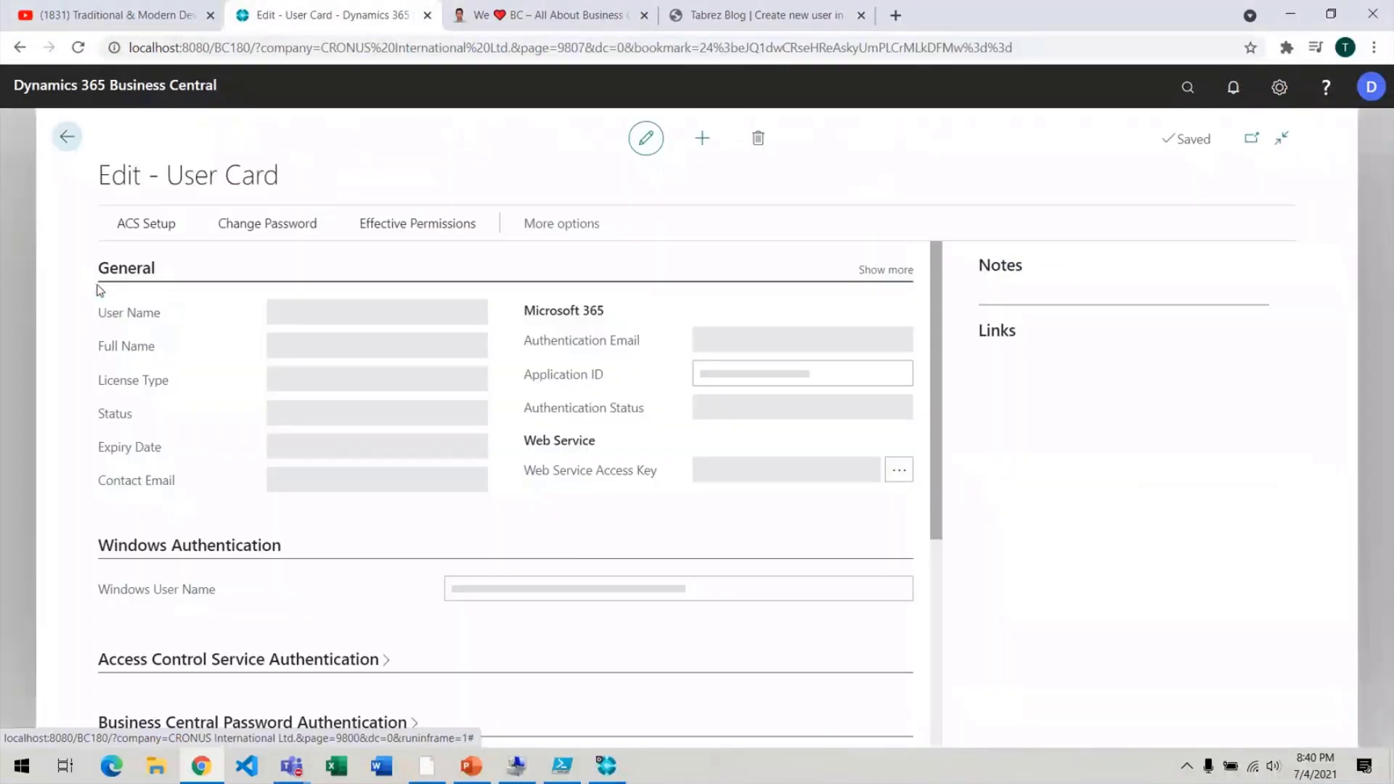
pyautogui.click(762, 141)
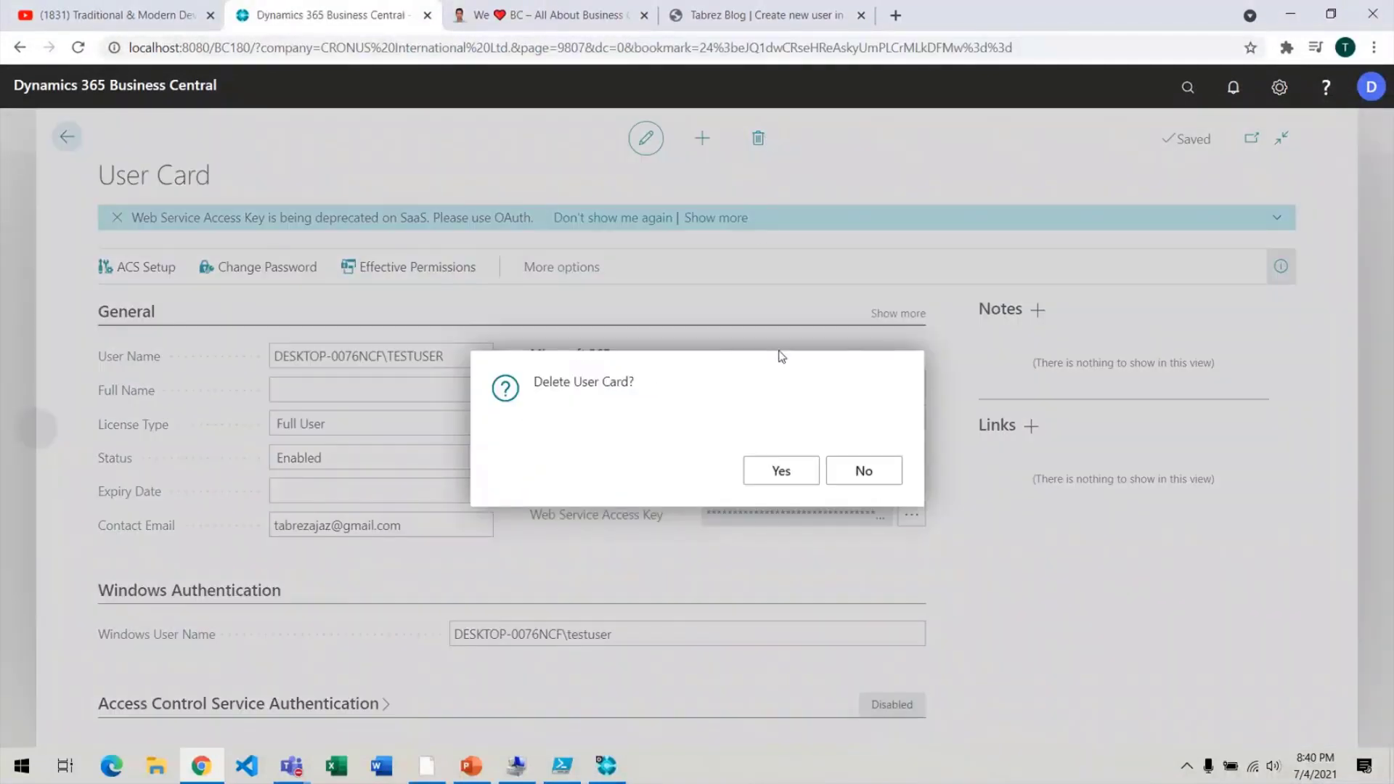
pyautogui.click(787, 474)
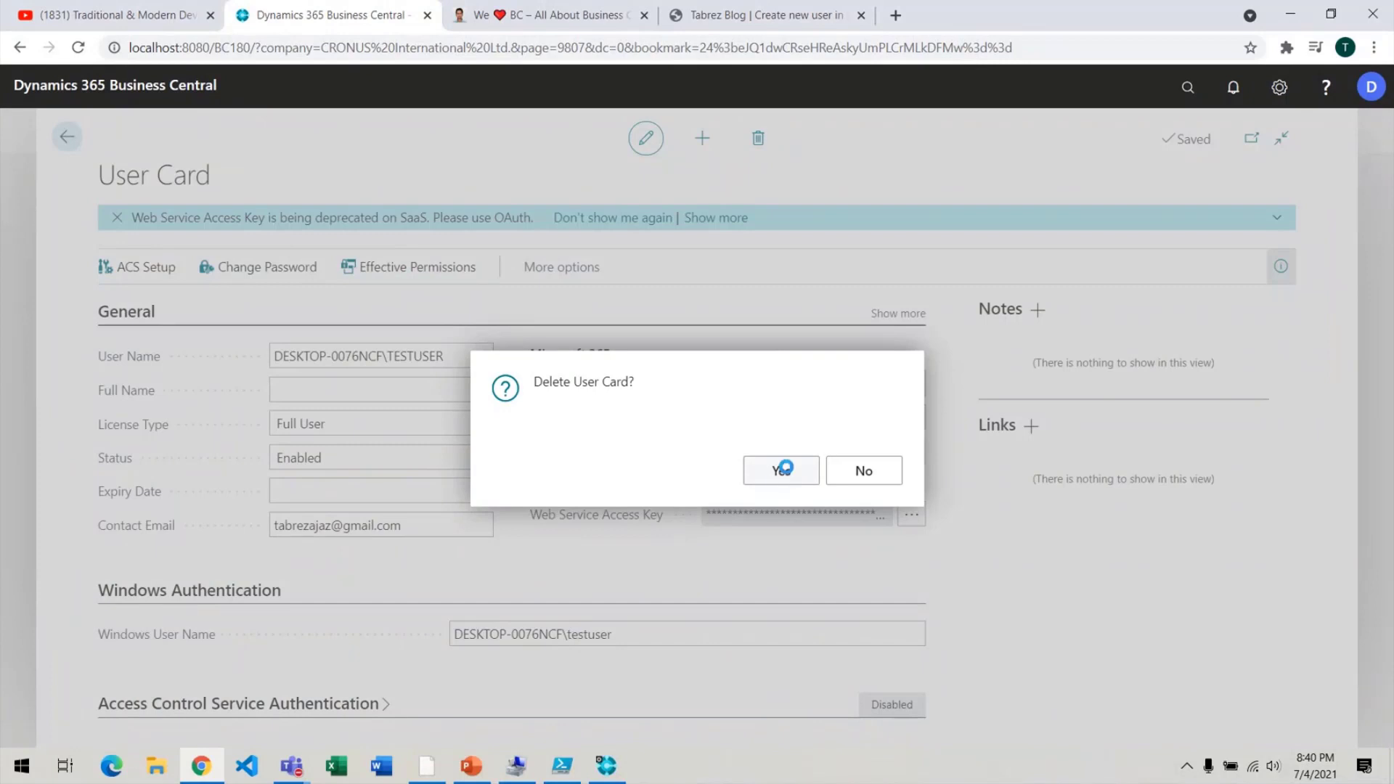
pyautogui.click(857, 472)
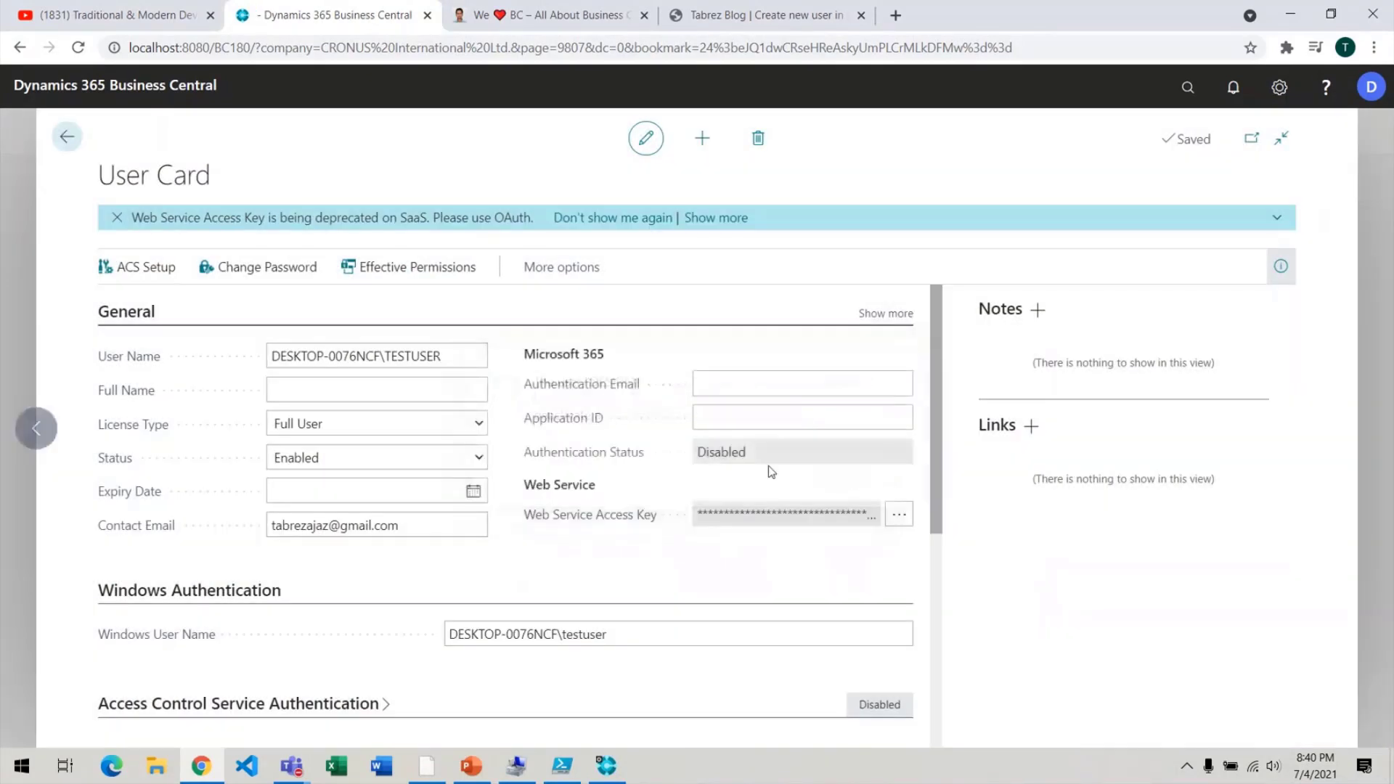
# Set testuser's Status to Disabled, retry the refused delete, and close the card.
pyautogui.click(476, 458)
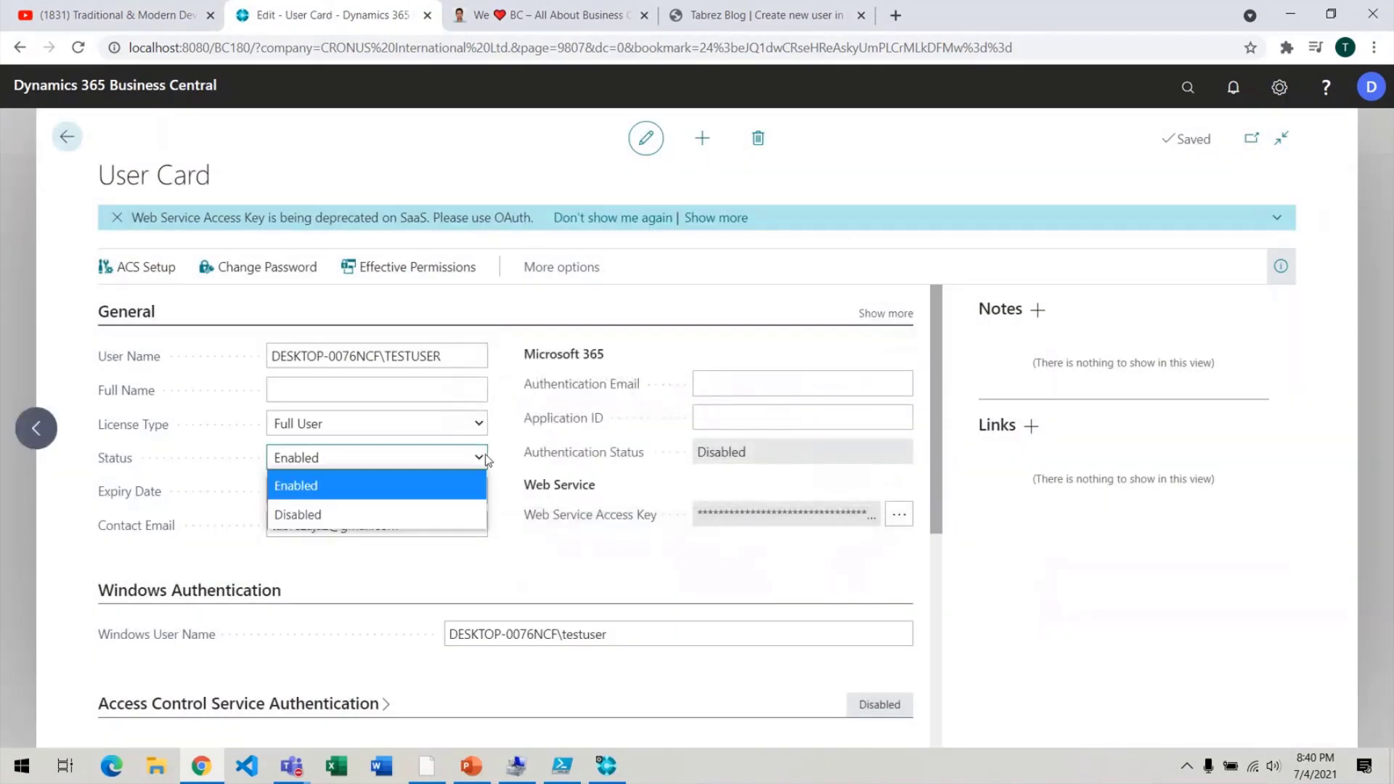
pyautogui.click(334, 514)
pyautogui.click(755, 140)
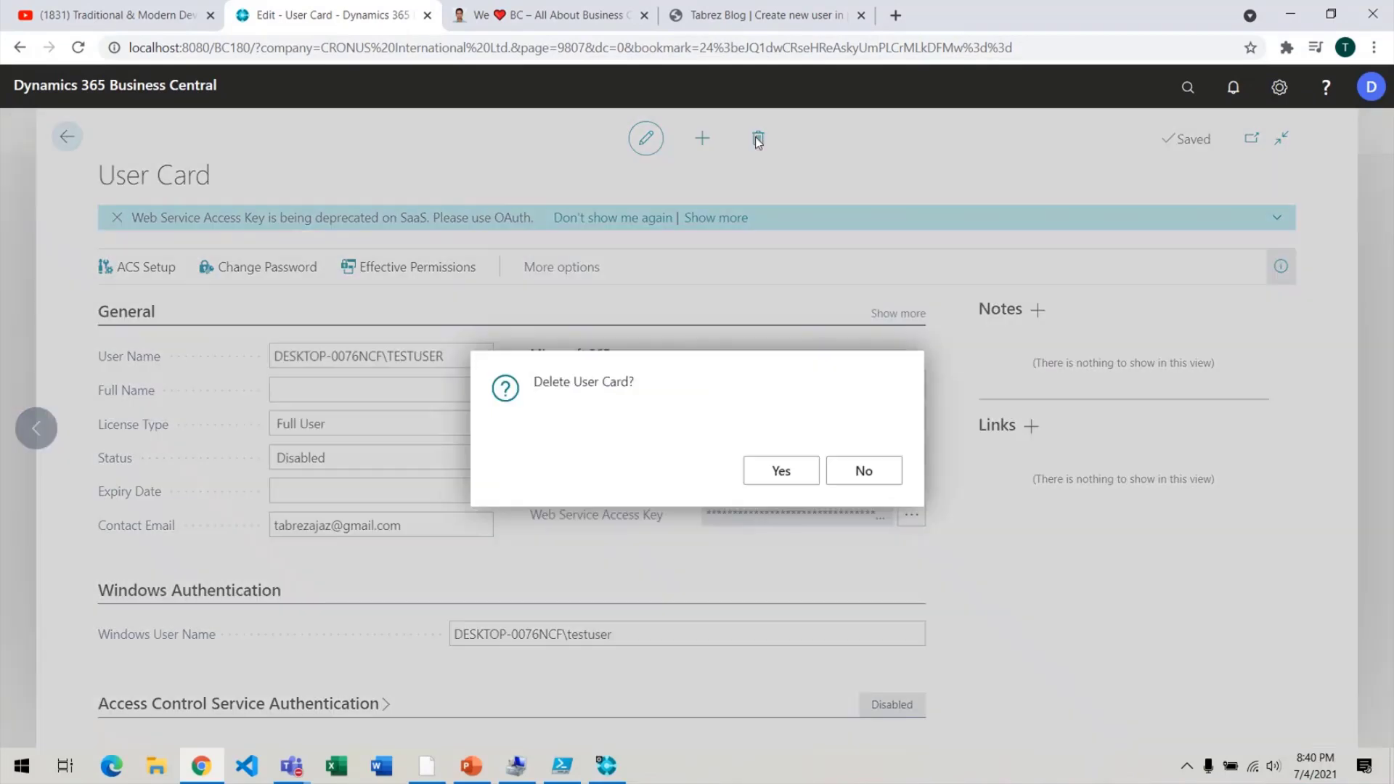
pyautogui.click(792, 473)
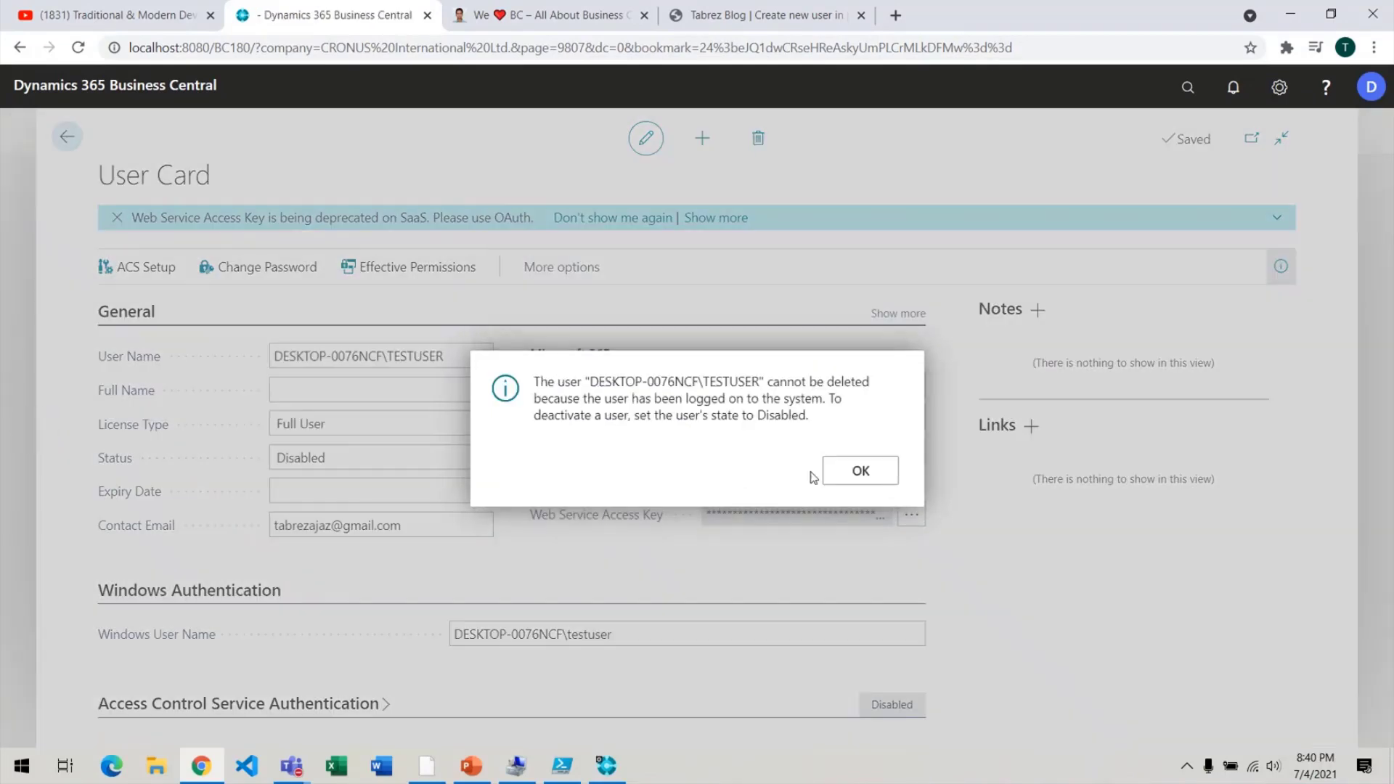
pyautogui.click(888, 475)
pyautogui.press('Escape')
pyautogui.click(774, 471)
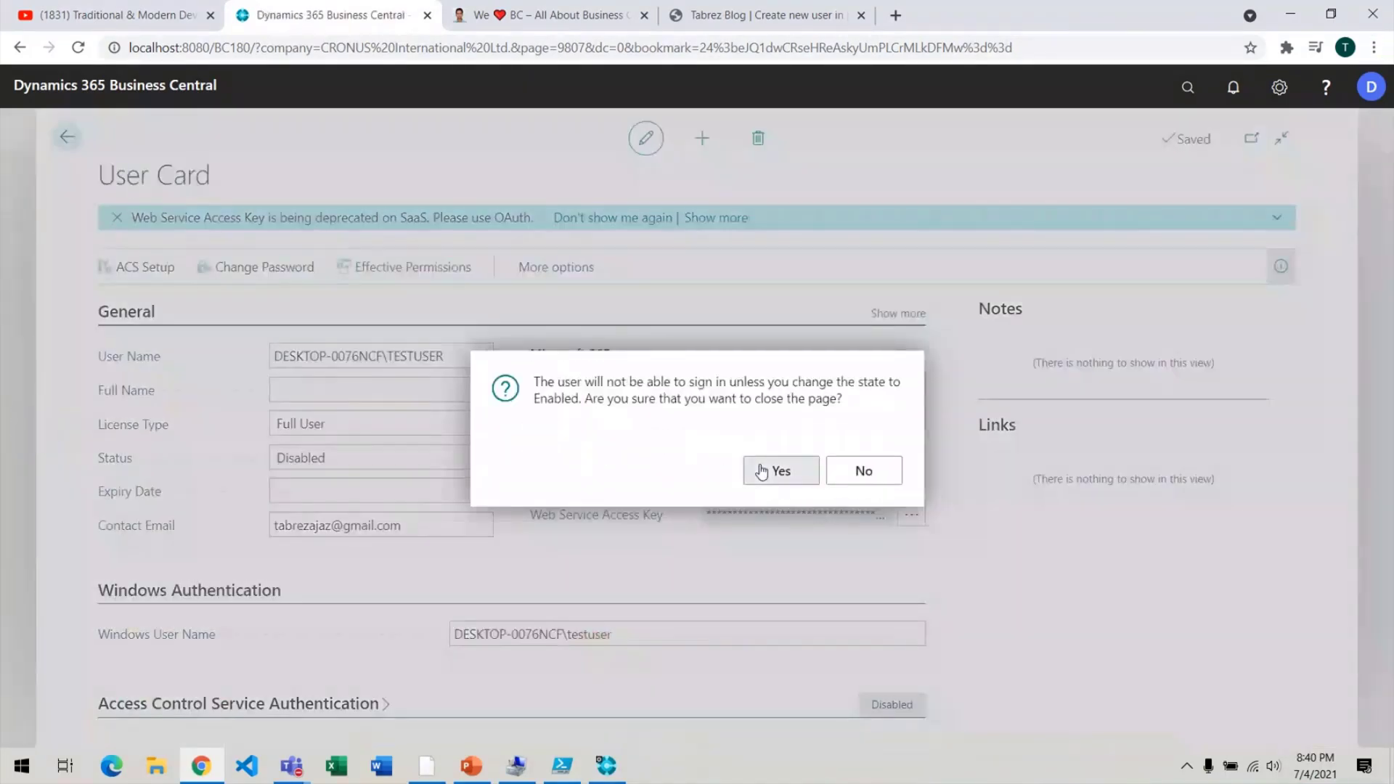
pyautogui.hotkey('alt', 'Tab')
pyautogui.hotkey('alt', 'Tab')
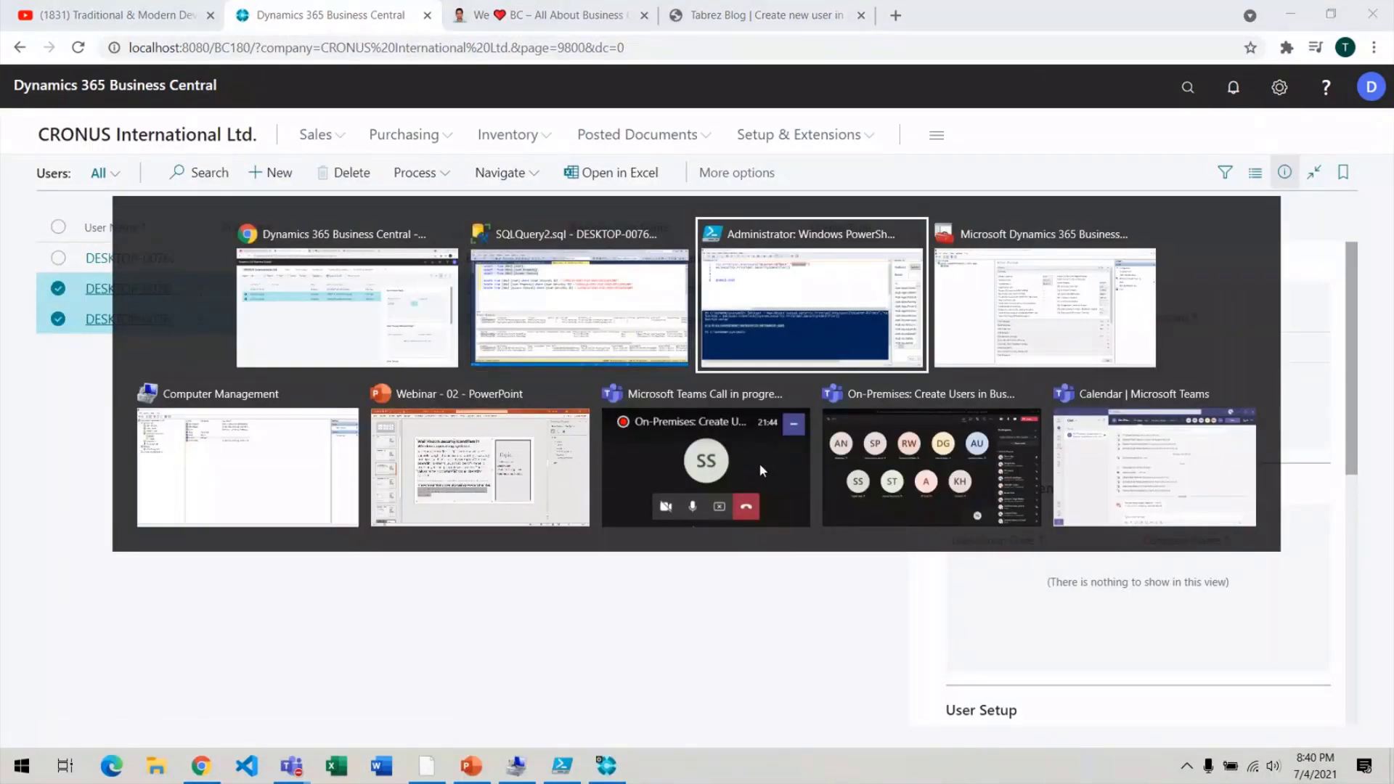
# Copy testuser's User Security ID and paste it into all three DELETE statements.
pyautogui.click(595, 278)
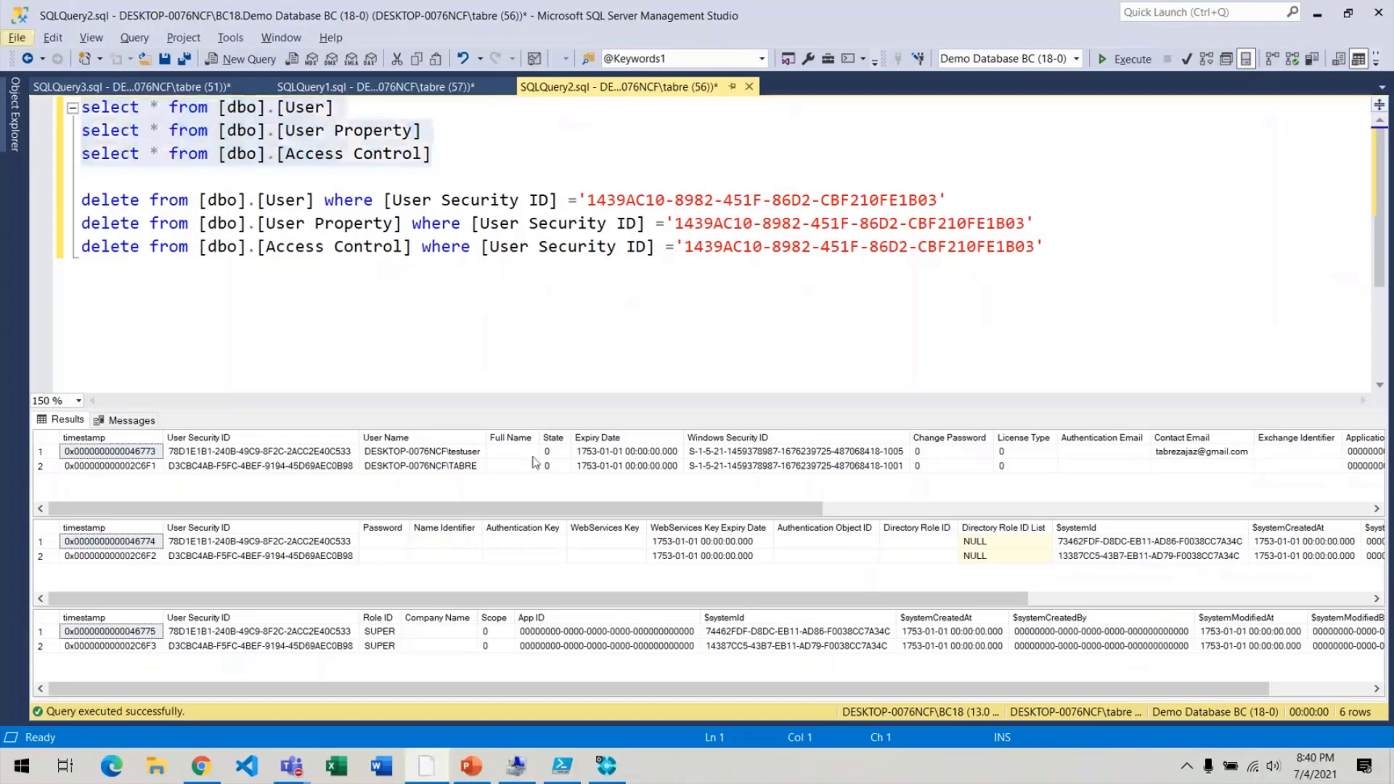
pyautogui.click(304, 452)
pyautogui.rightClick(303, 452)
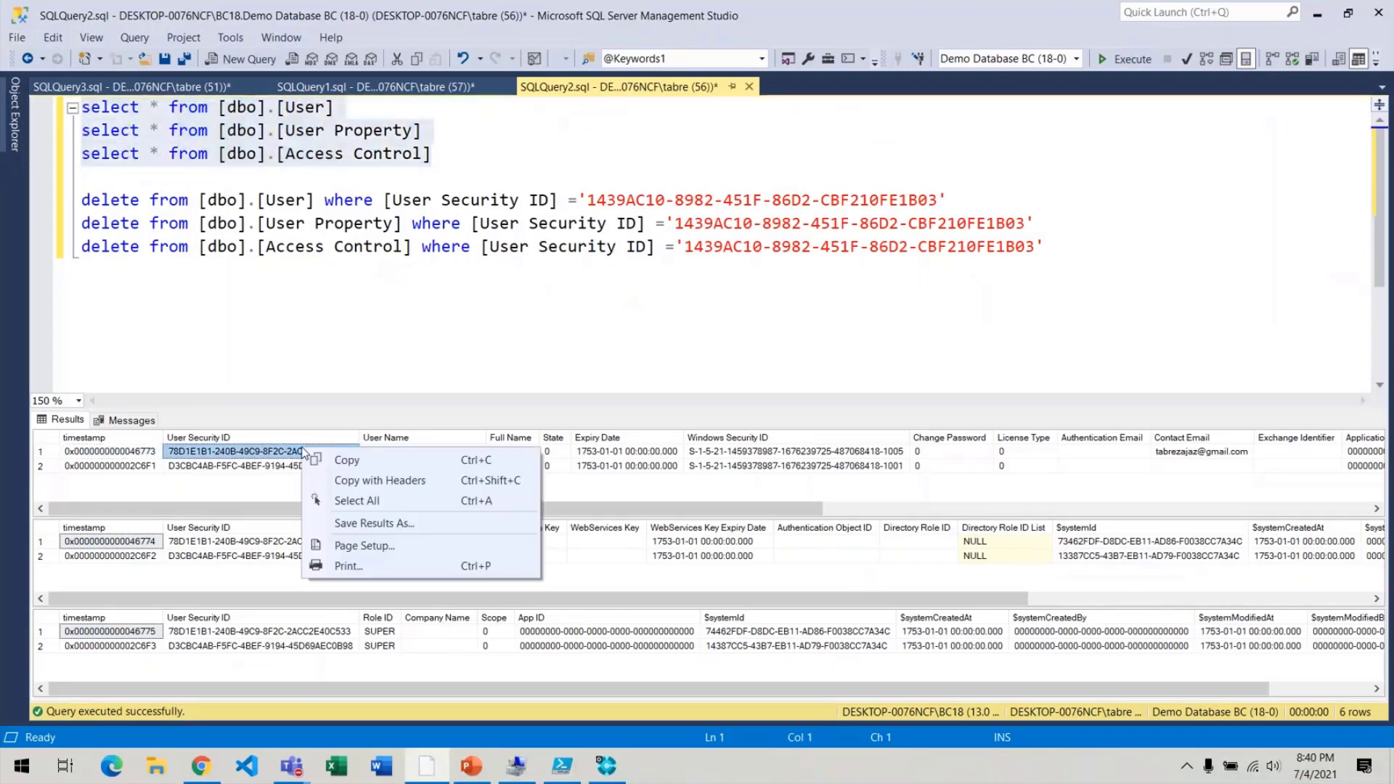
pyautogui.click(347, 460)
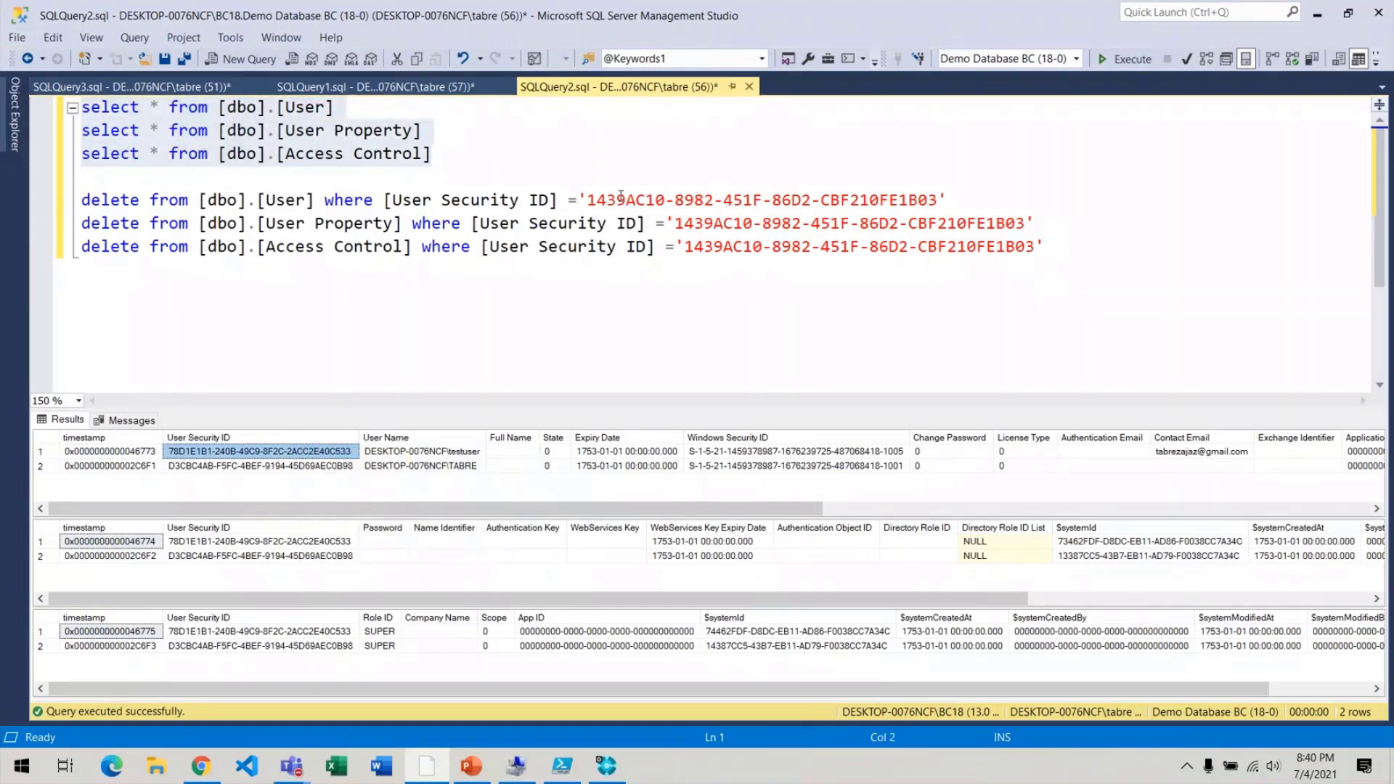
pyautogui.click(596, 197)
pyautogui.hotkey('ctrl', 'z')
pyautogui.hotkey('ctrl', 'z')
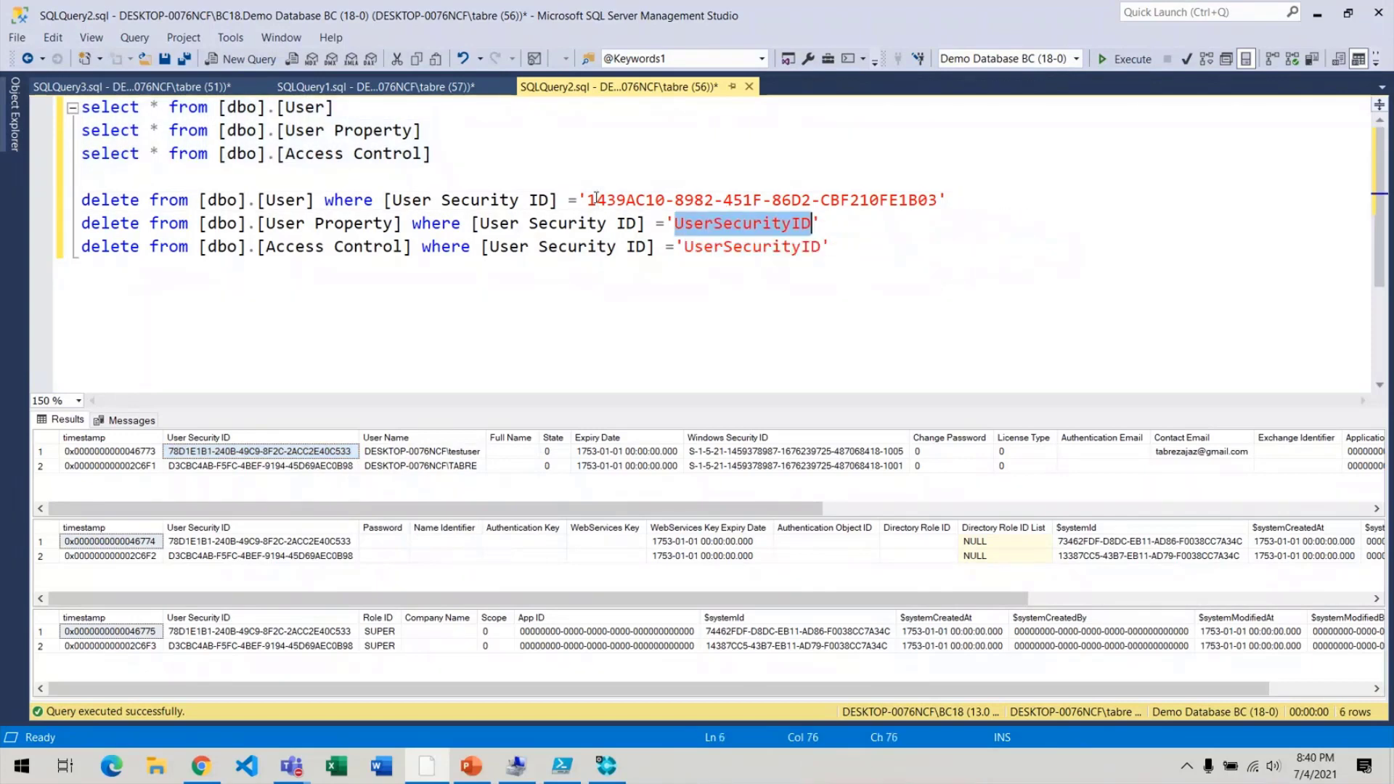
pyautogui.hotkey('ctrl', 'z')
pyautogui.hotkey('ctrl', 'v')
pyautogui.doubleClick(743, 229)
pyautogui.hotkey('ctrl', 'v')
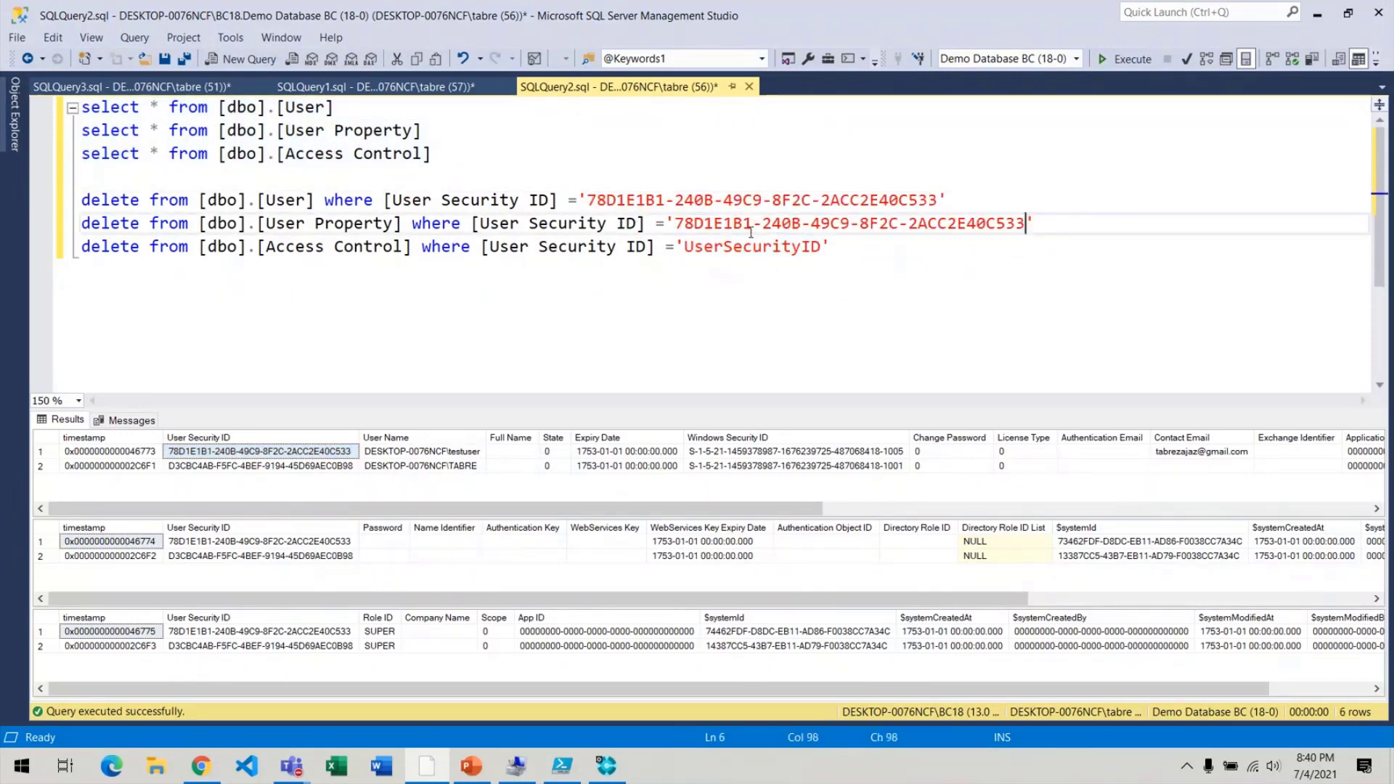
pyautogui.doubleClick(755, 246)
pyautogui.hotkey('ctrl', 'v')
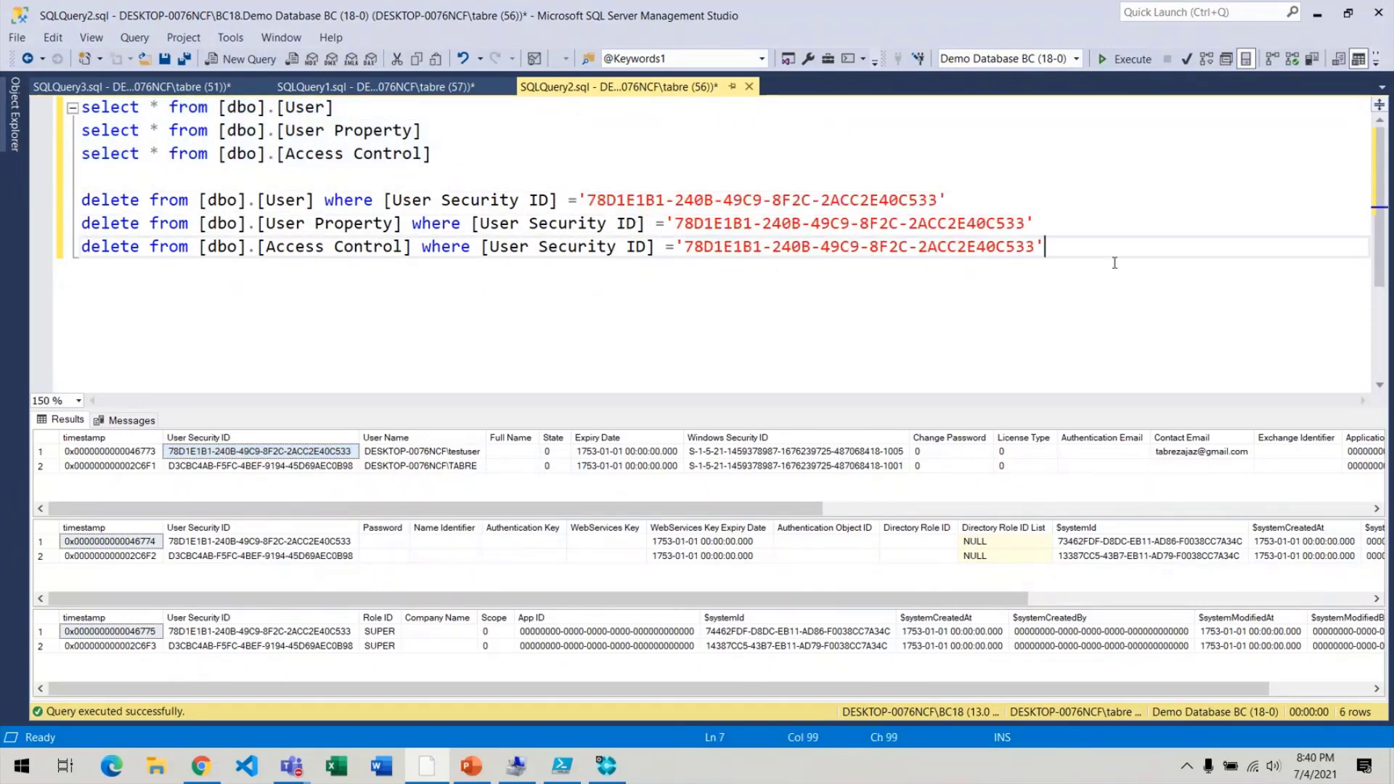
# Run the three DELETEs and rerun the SELECTs to confirm testuser's rows are gone.
pyautogui.moveTo(1115, 263); pyautogui.dragTo(4, 187)
pyautogui.press('F5')
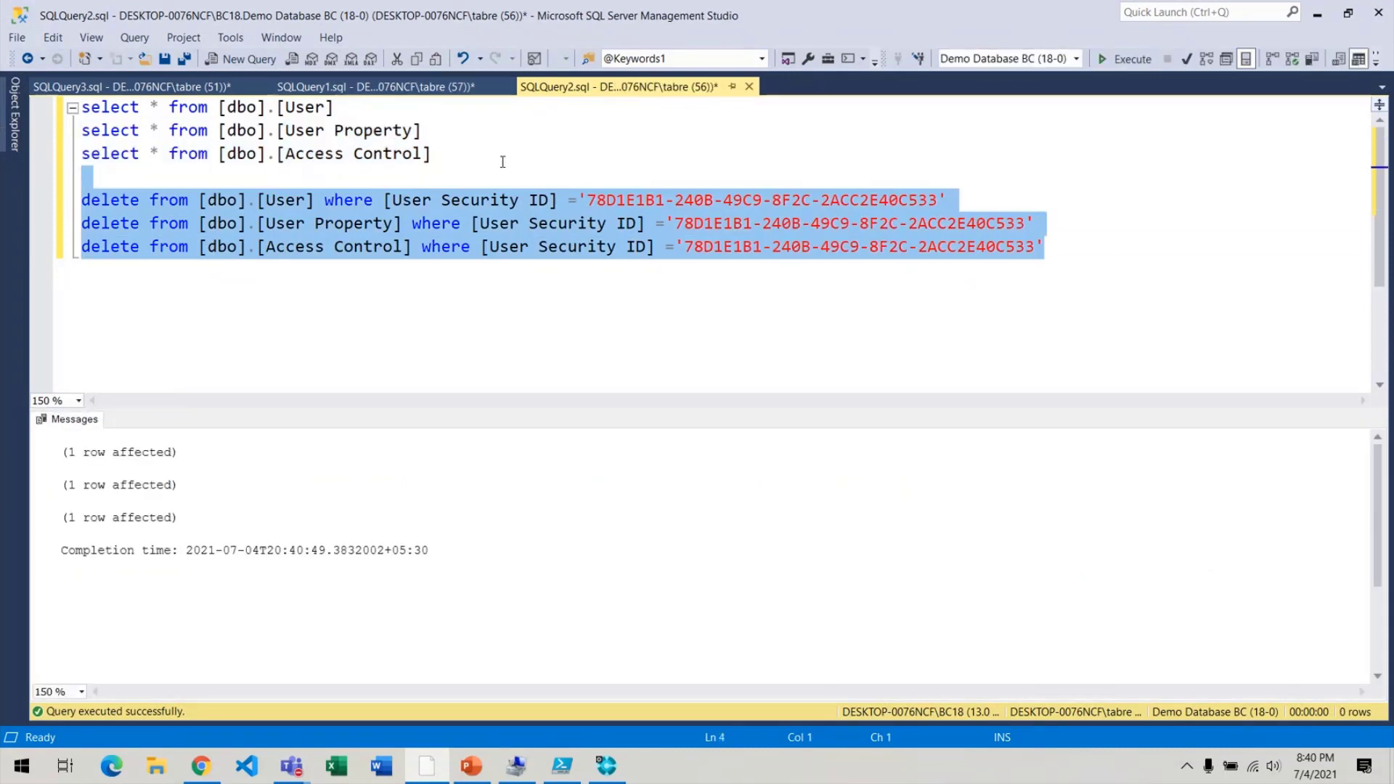
pyautogui.moveTo(503, 162); pyautogui.dragTo(9, 7)
pyautogui.press('F5')
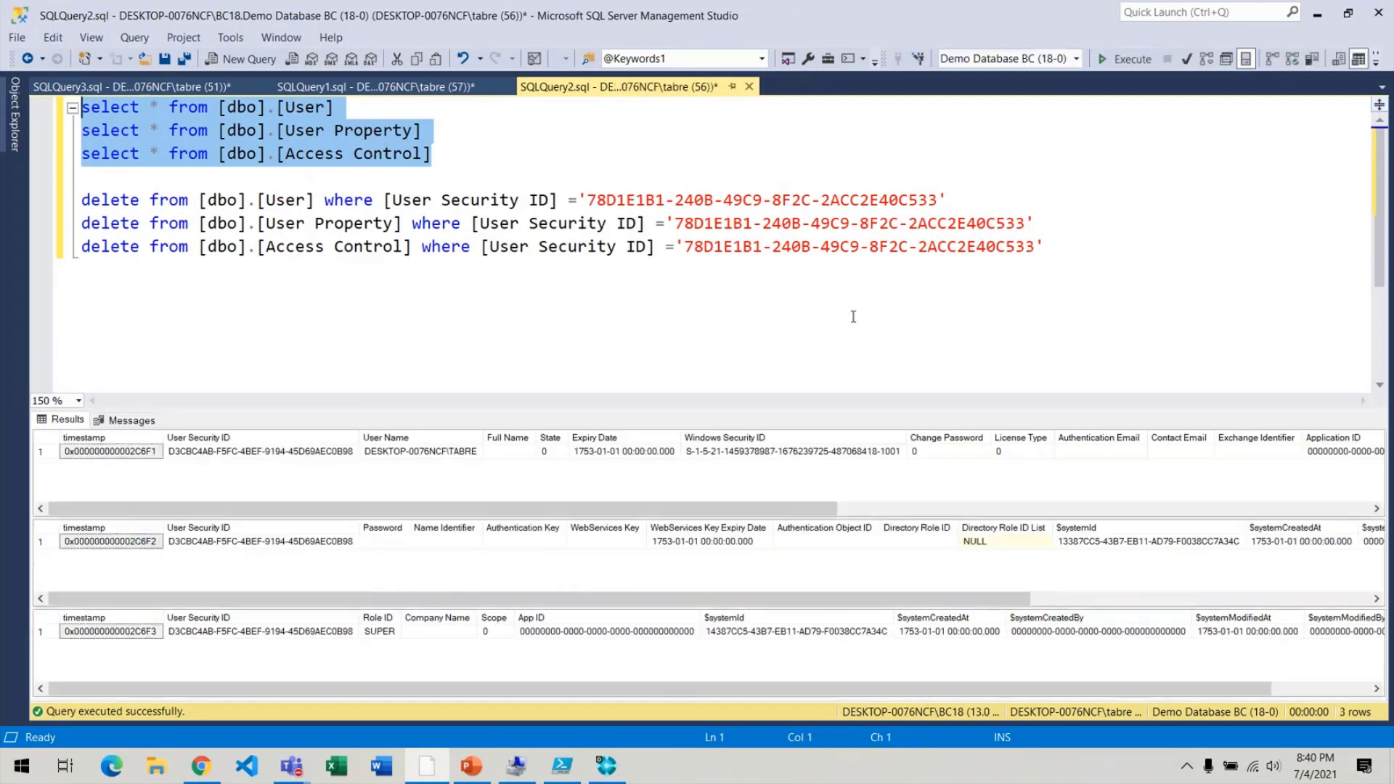
pyautogui.hotkey('alt', 'Tab')
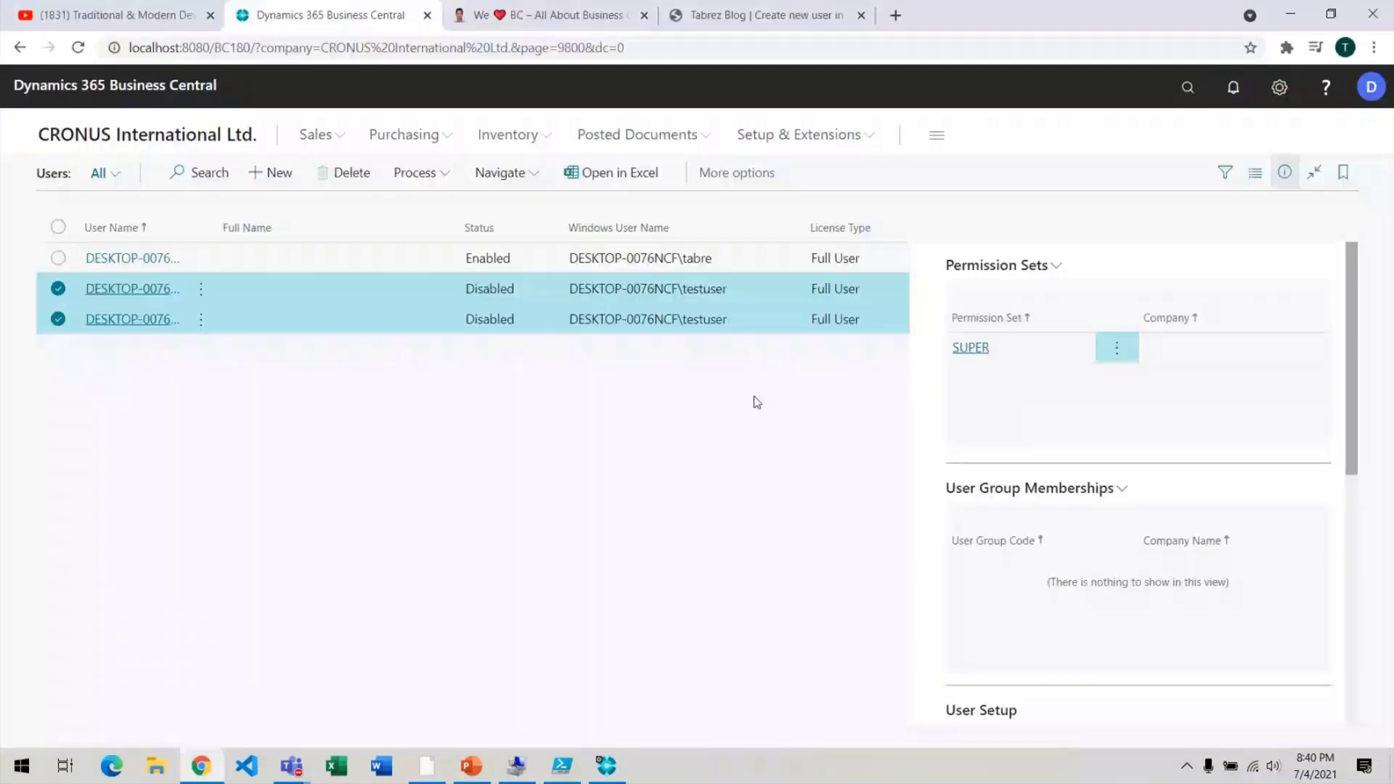
# Reload the Business Central Users page, now showing a single remaining SUPER user.
pyautogui.hotkey('ctrl', 'l')
pyautogui.press('Return')
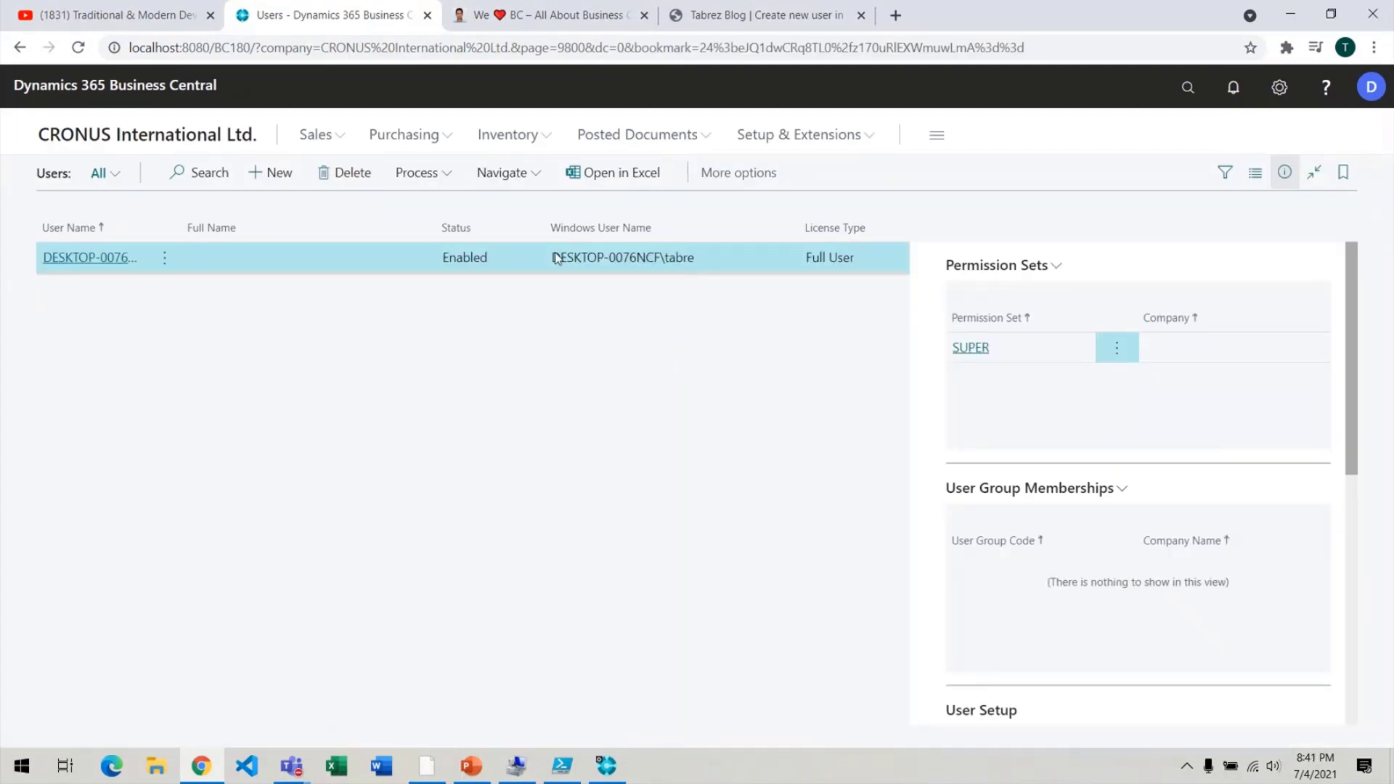
pyautogui.moveTo(554, 258); pyautogui.dragTo(679, 269)
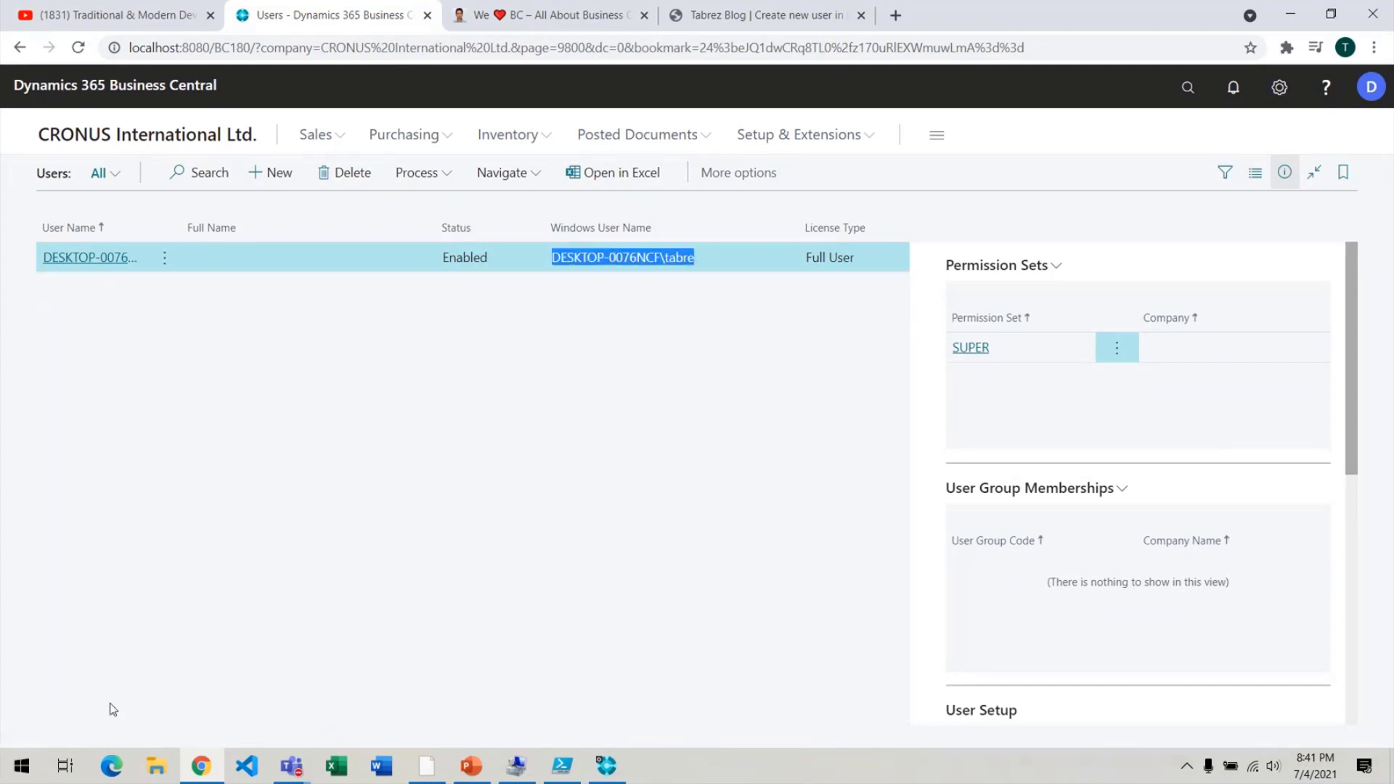
# Launch Google Chrome as a different Windows user, entering that account's user name and password.
pyautogui.moveTo(199, 774)
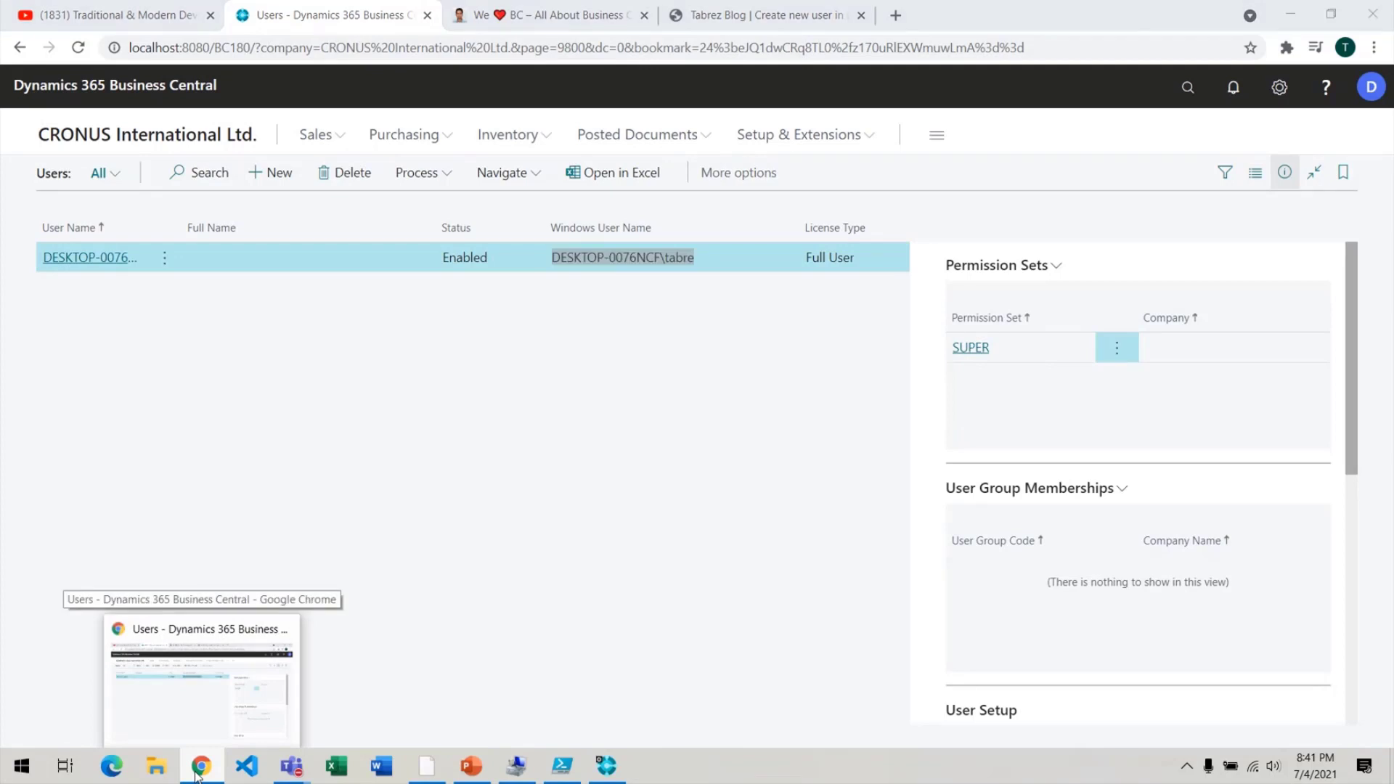
pyautogui.rightClick(197, 775)
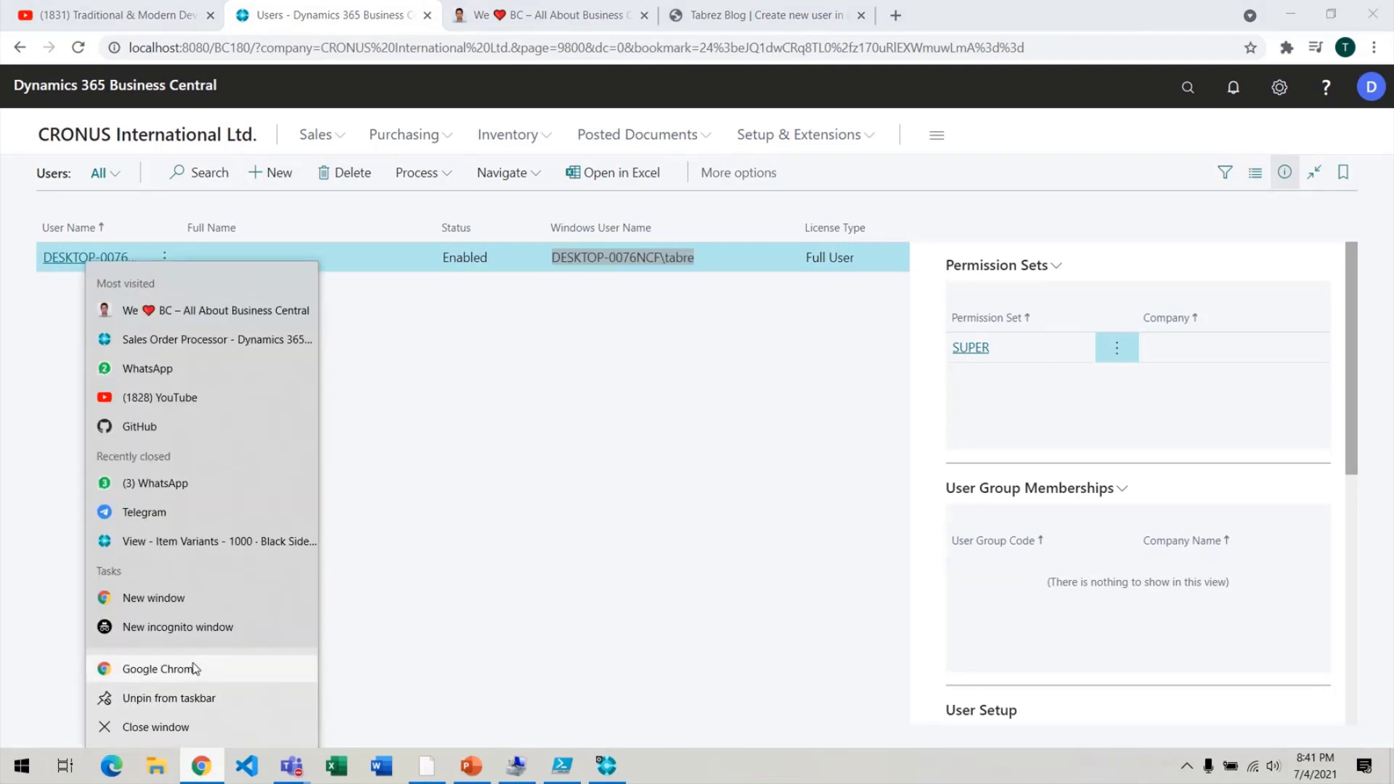
pyautogui.keyDown('shift'); pyautogui.rightClick(194, 669); pyautogui.keyUp('shift')
pyautogui.click(342, 296)
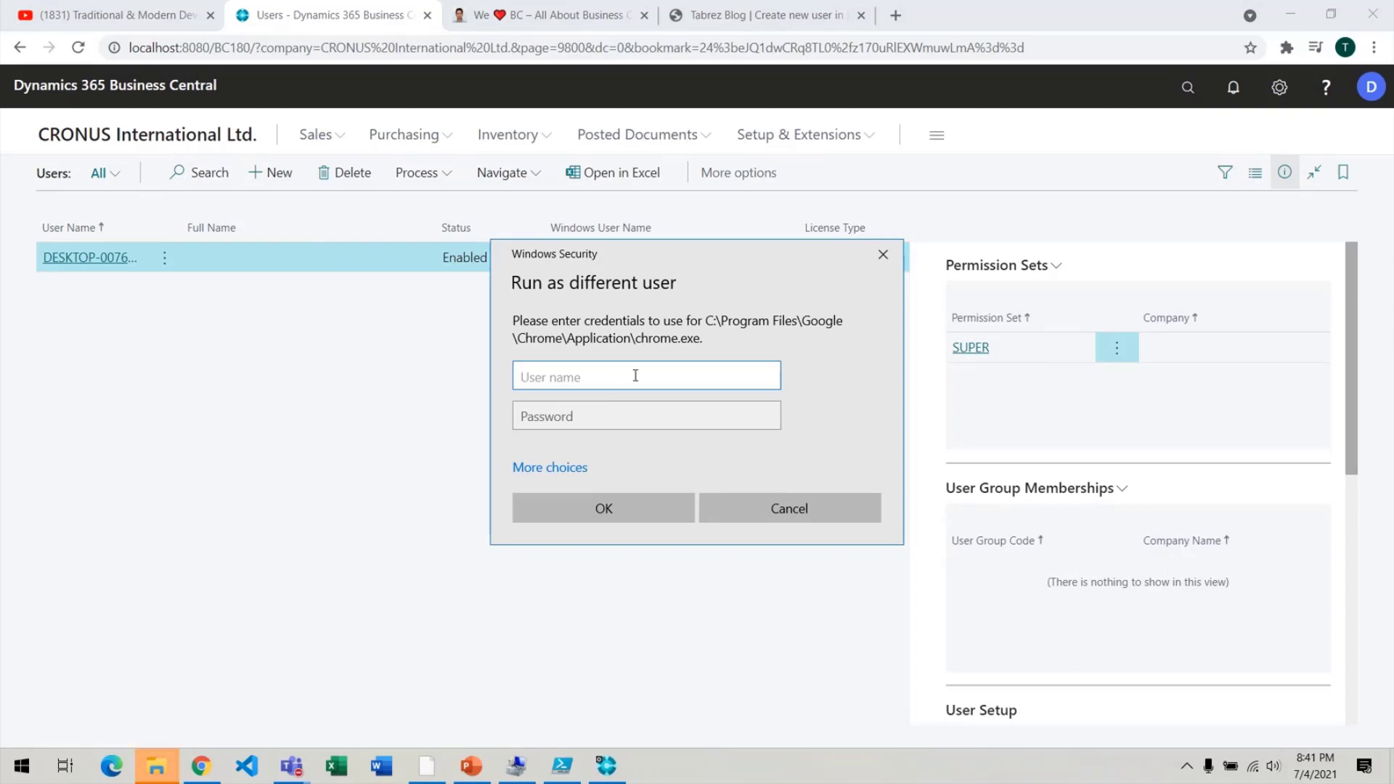
pyautogui.write('DESKTOP-0076NCF\\tabre')
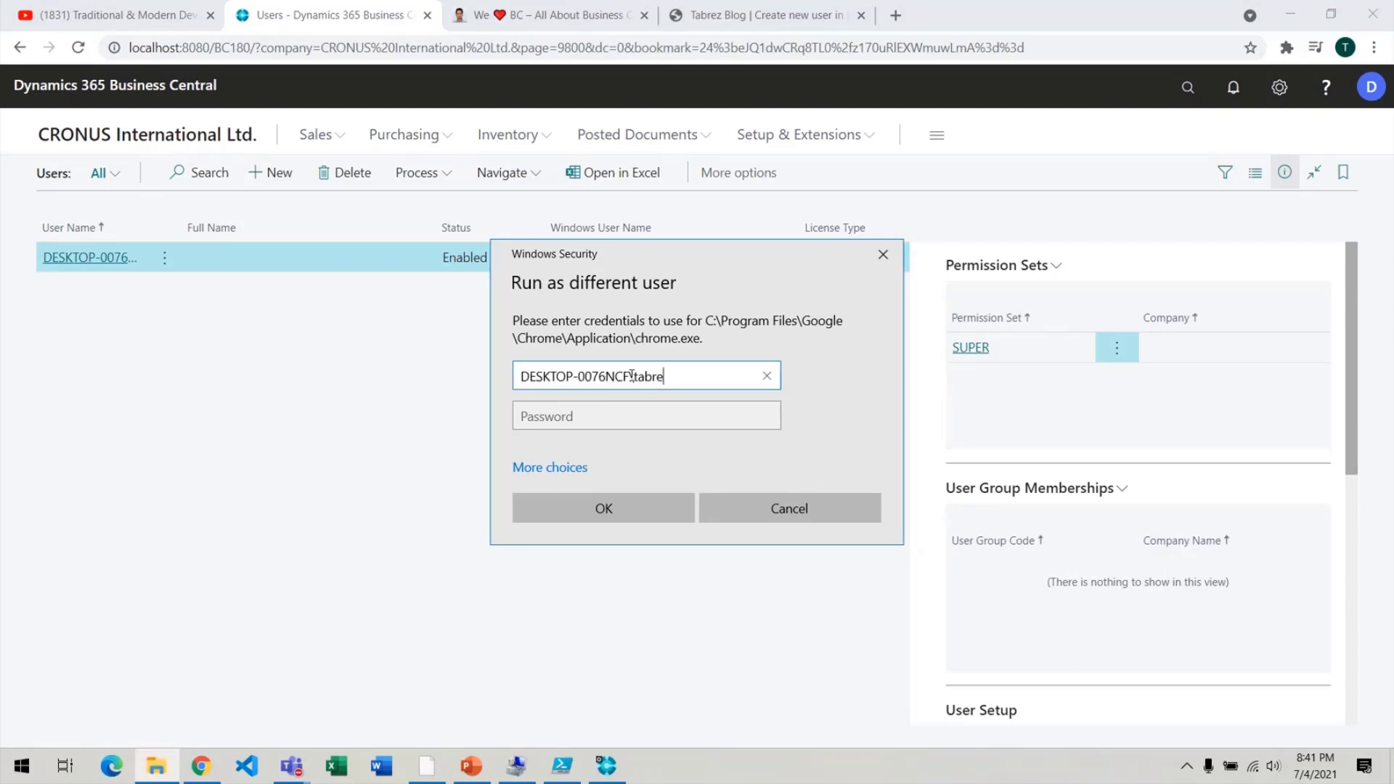
pyautogui.write('z')
pyautogui.press('Tab')
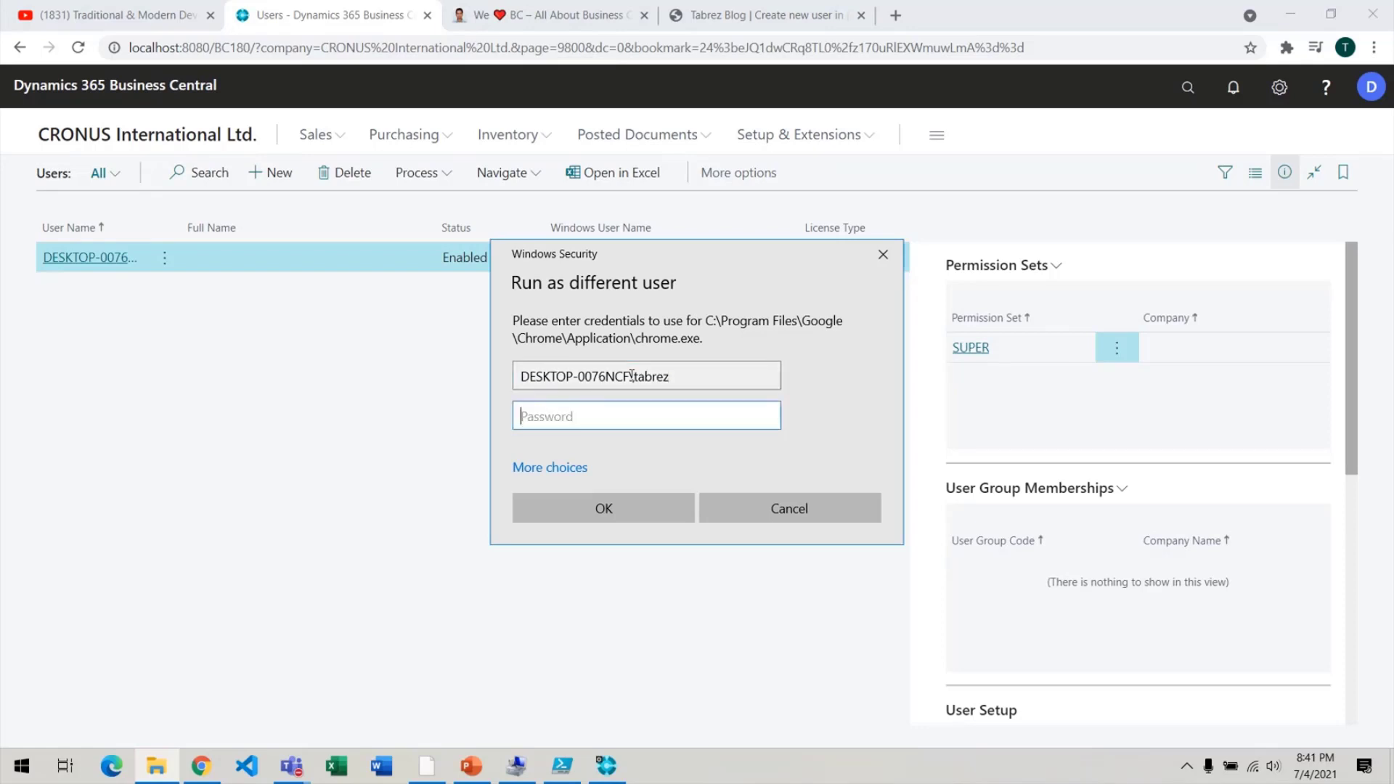
pyautogui.write('•')
pyautogui.press('Return')
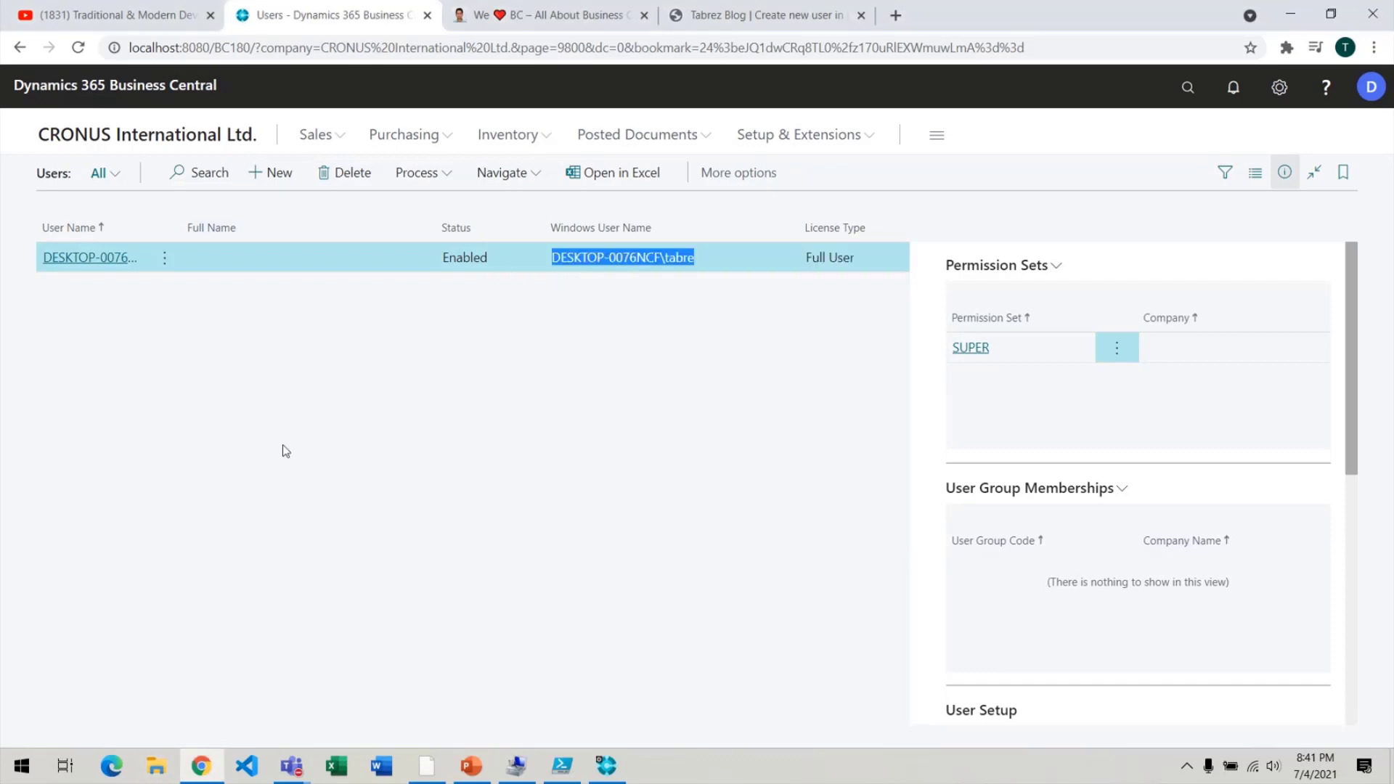
# Open localhost:8080/BC180/ in the new Chrome window.
pyautogui.click(537, 764)
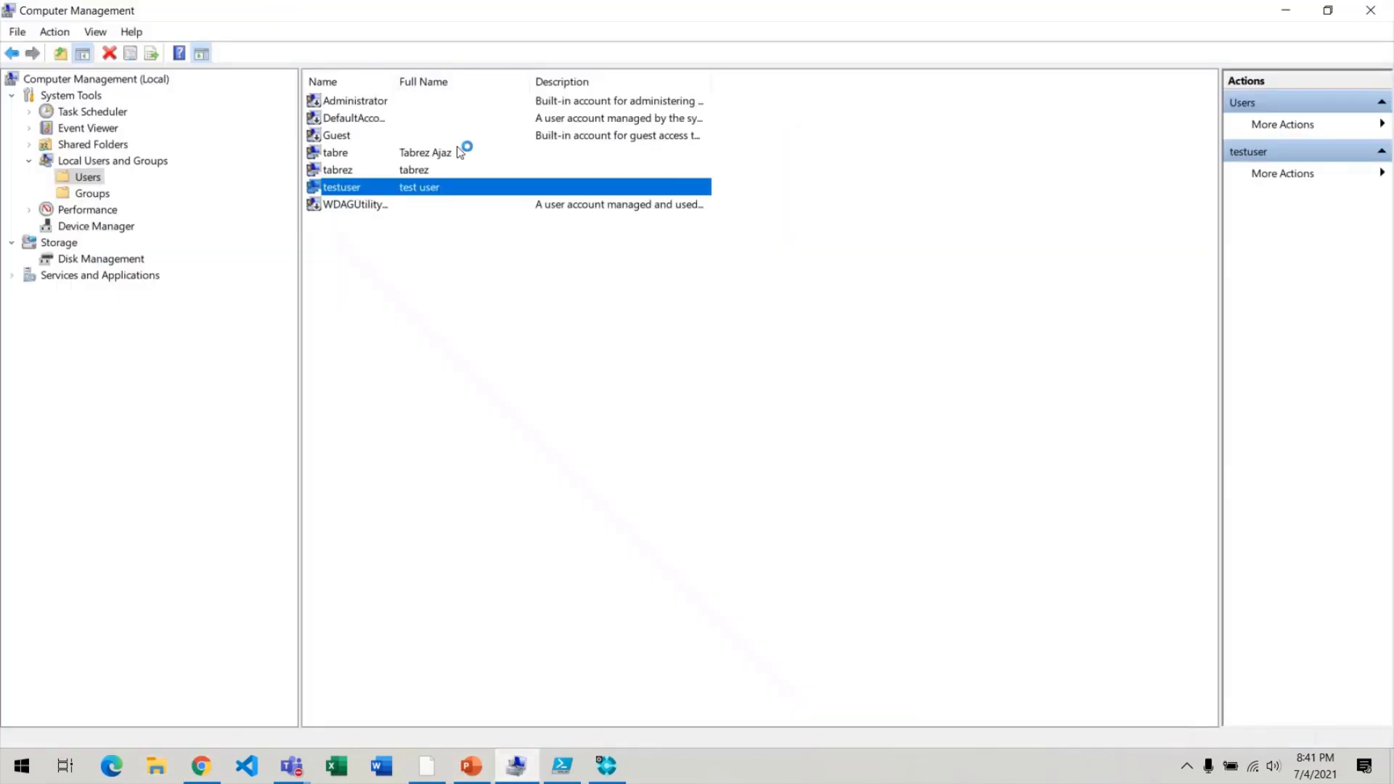
pyautogui.click(1160, 187)
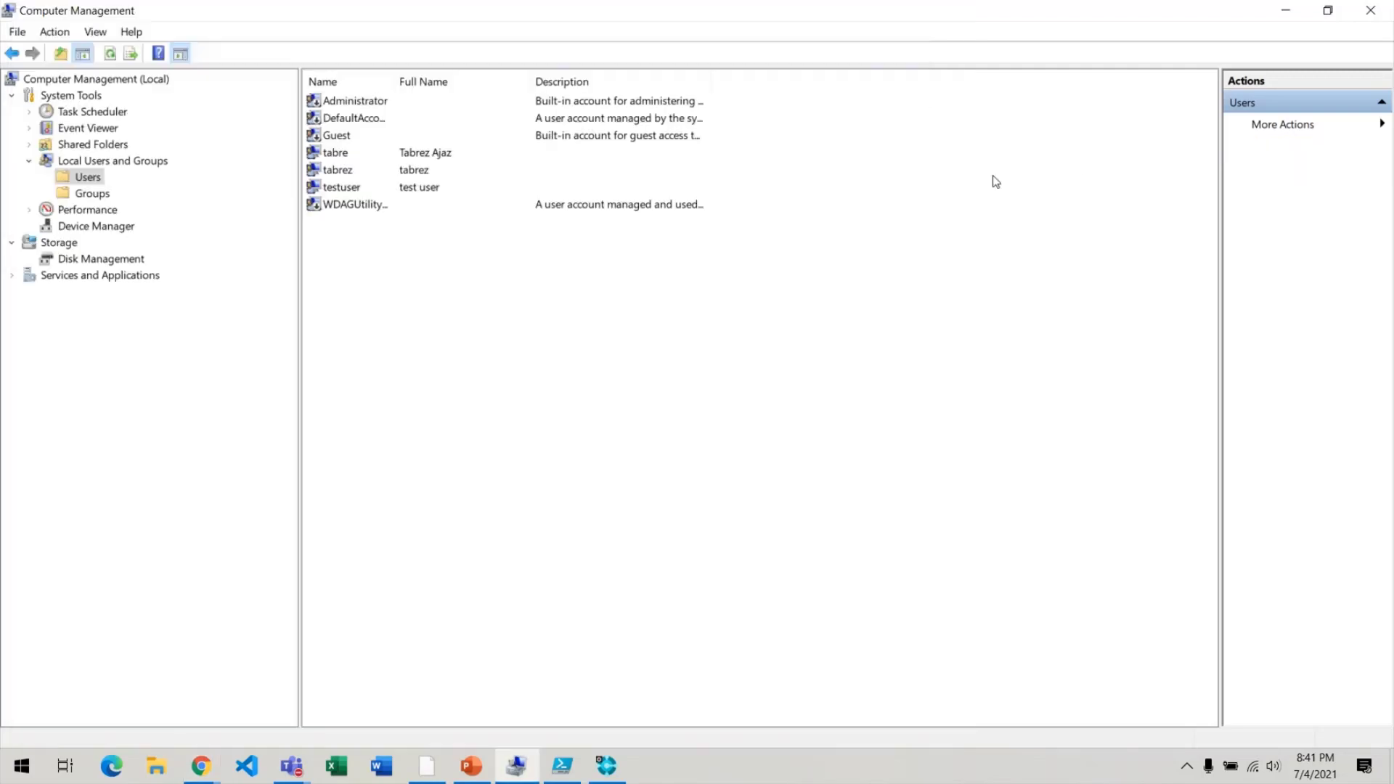
pyautogui.click(348, 153)
pyautogui.click(354, 173)
pyautogui.click(350, 186)
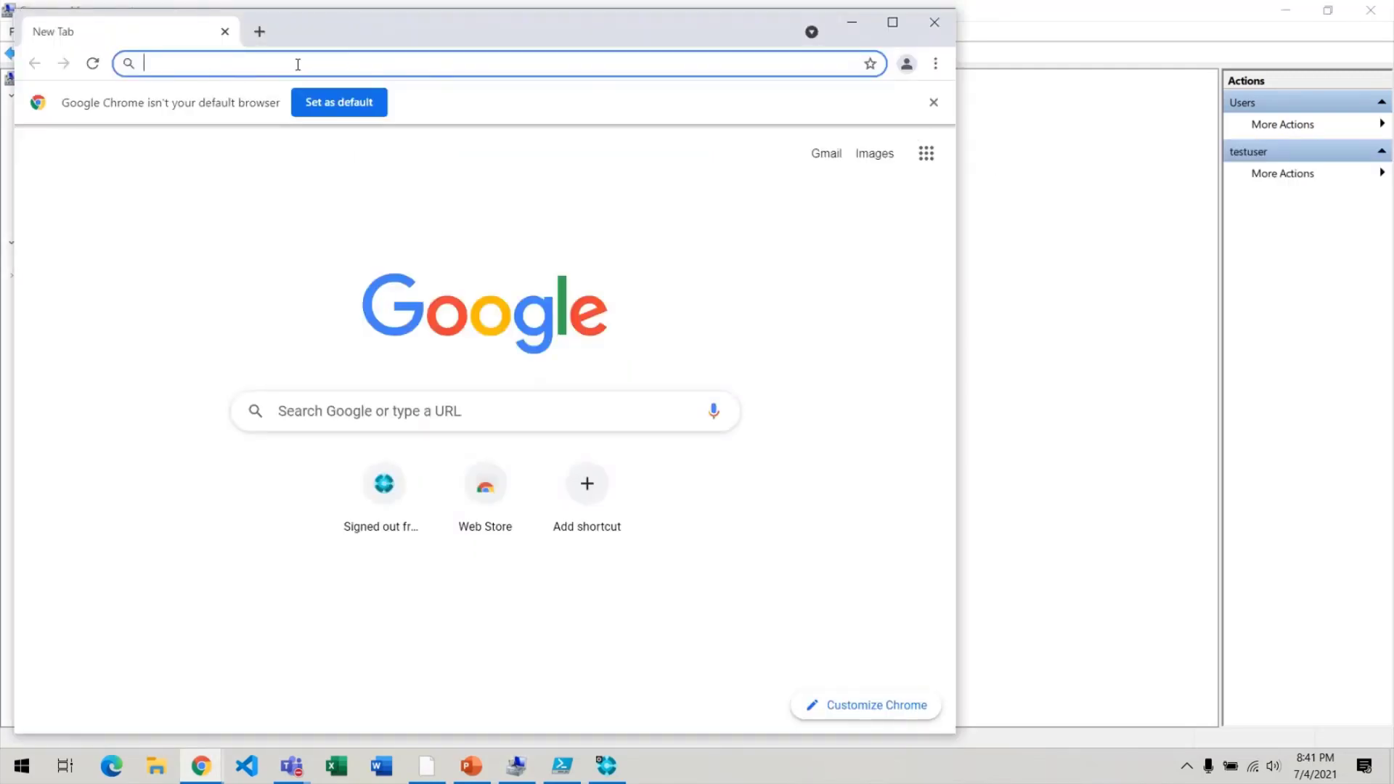
pyautogui.write('localhost:8080/BC180/')
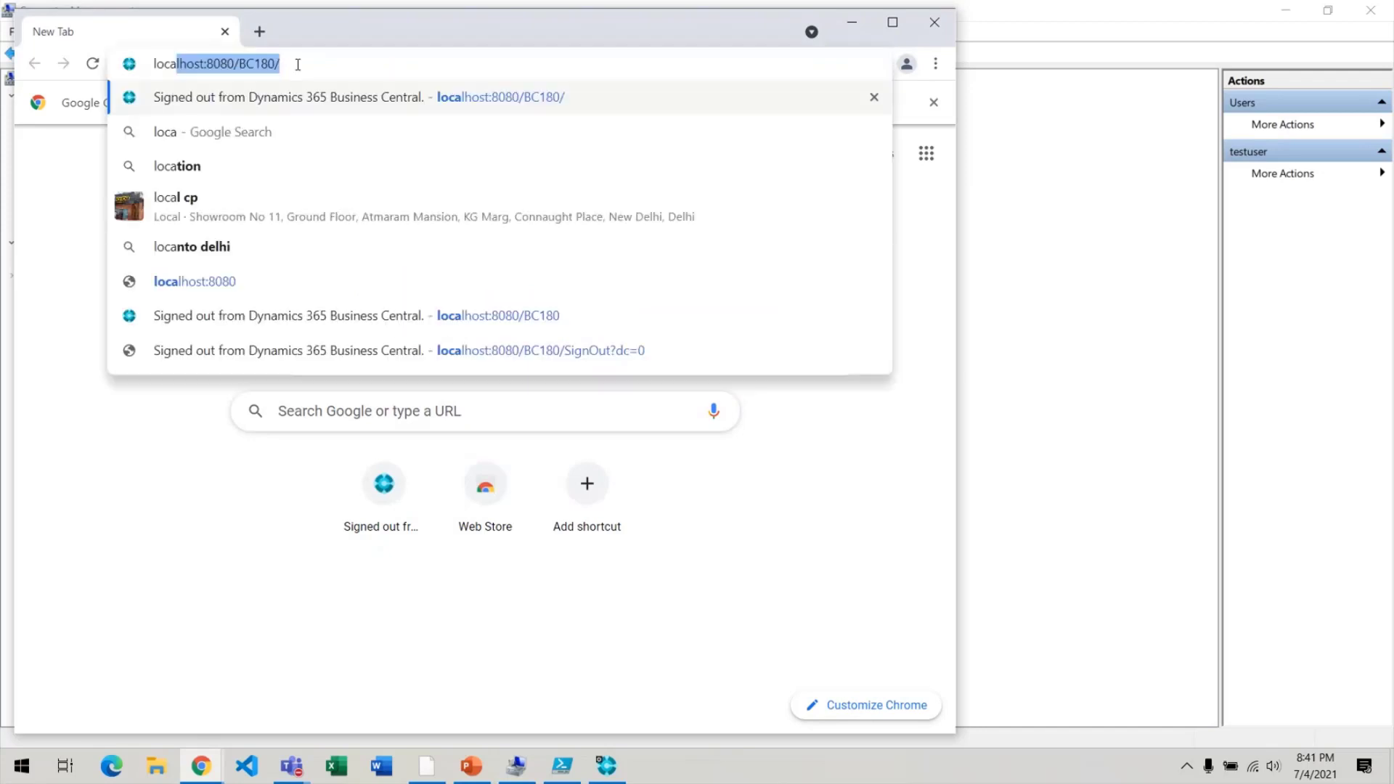
pyautogui.press('Return')
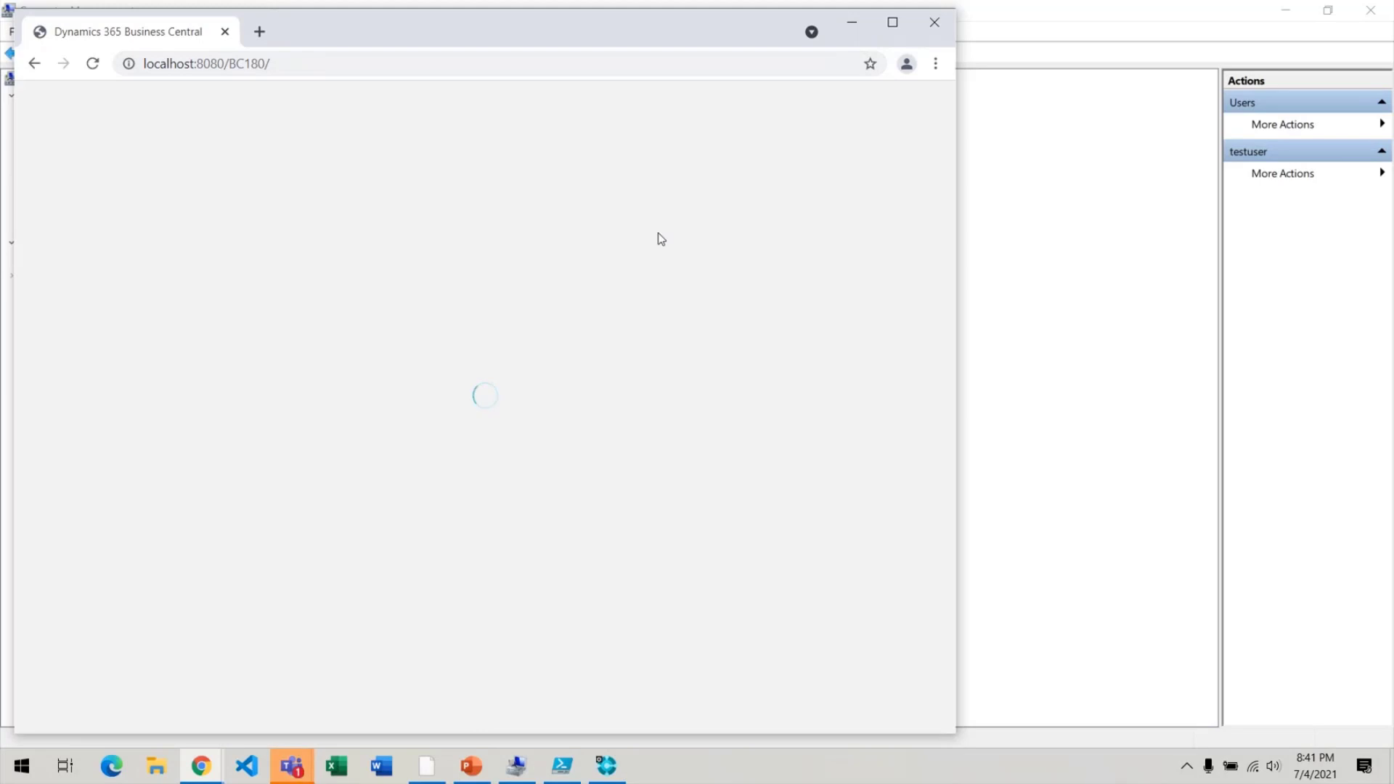
# Maximize the window and check the signed-in account while the 'Something went wrong' error appears.
pyautogui.click(894, 23)
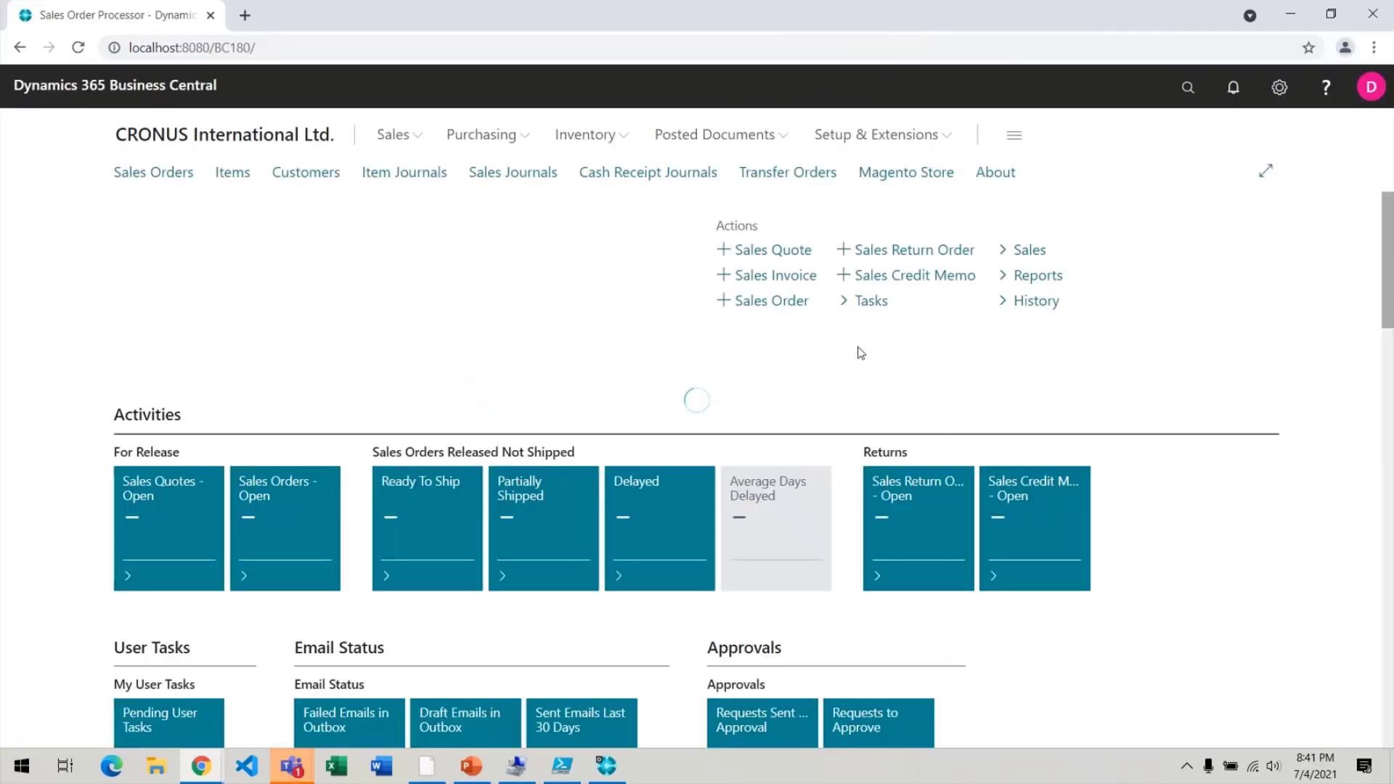
pyautogui.click(1363, 98)
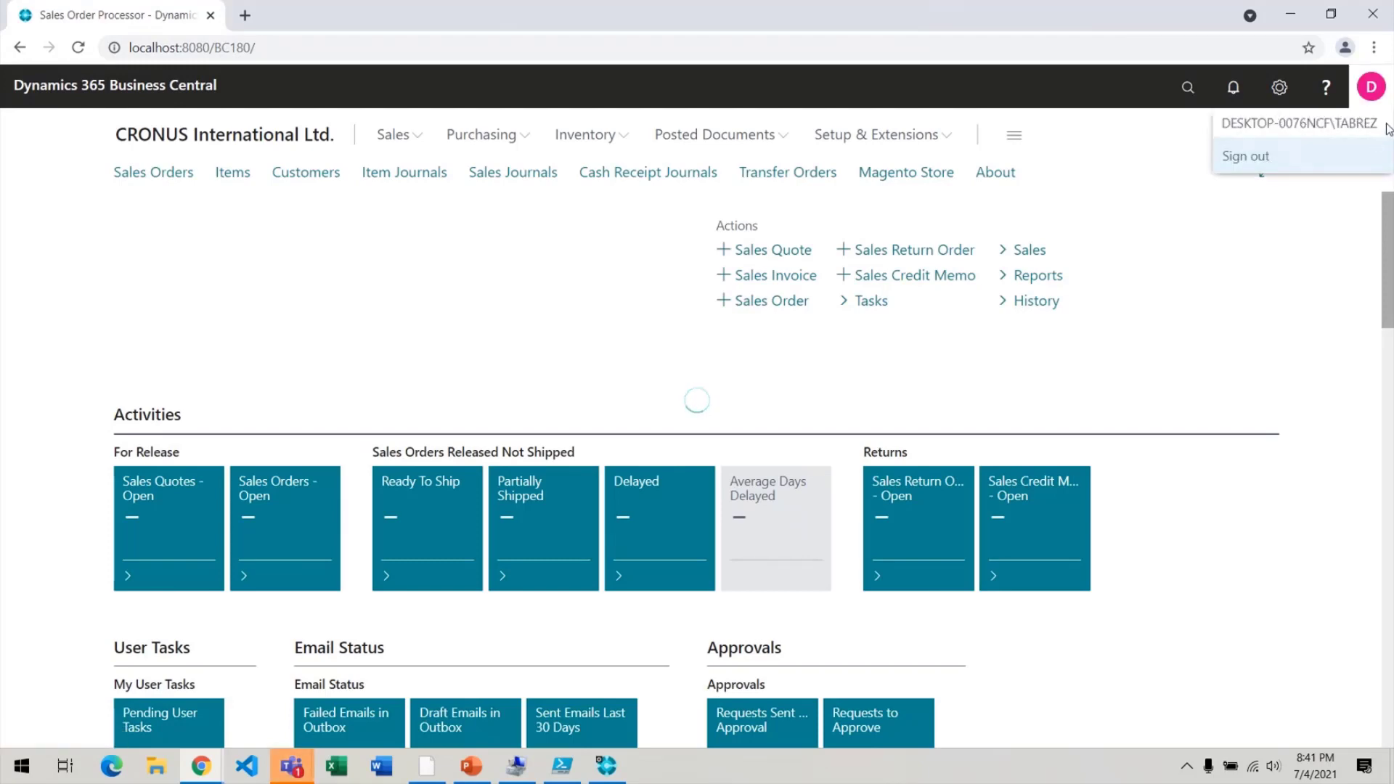
pyautogui.moveTo(1387, 125); pyautogui.dragTo(1217, 133)
pyautogui.click(1211, 135)
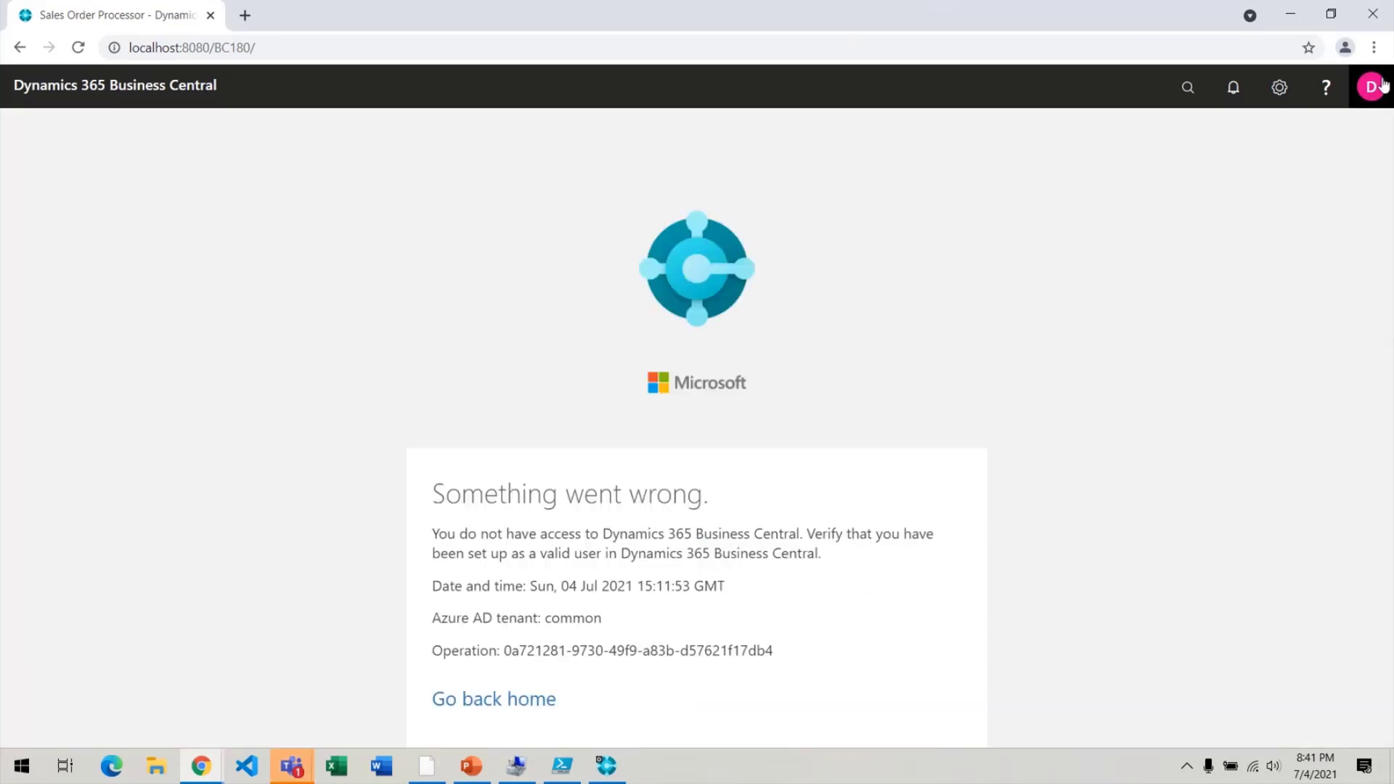
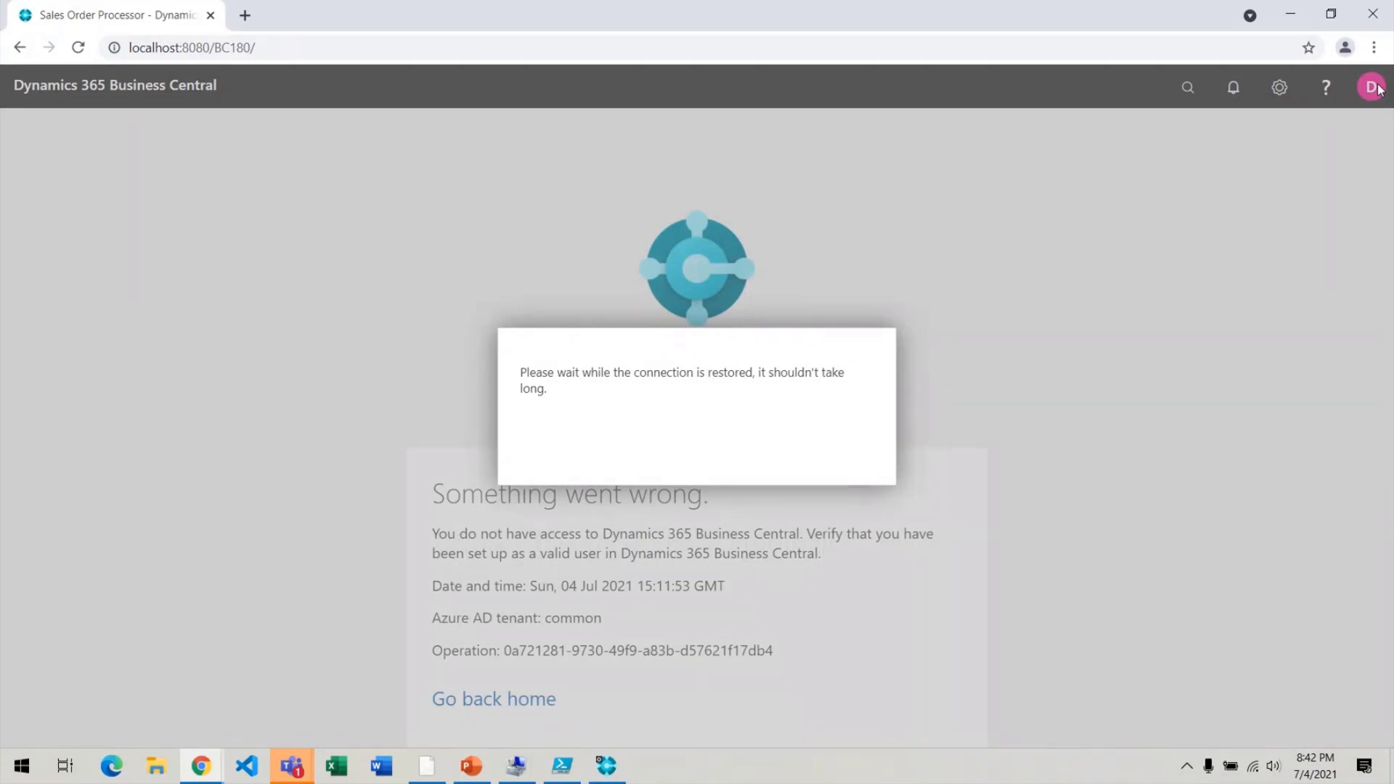
# Reload the Business Central page several times to retry access as the Windows user.
pyautogui.click(1004, 57)
pyautogui.press('Return')
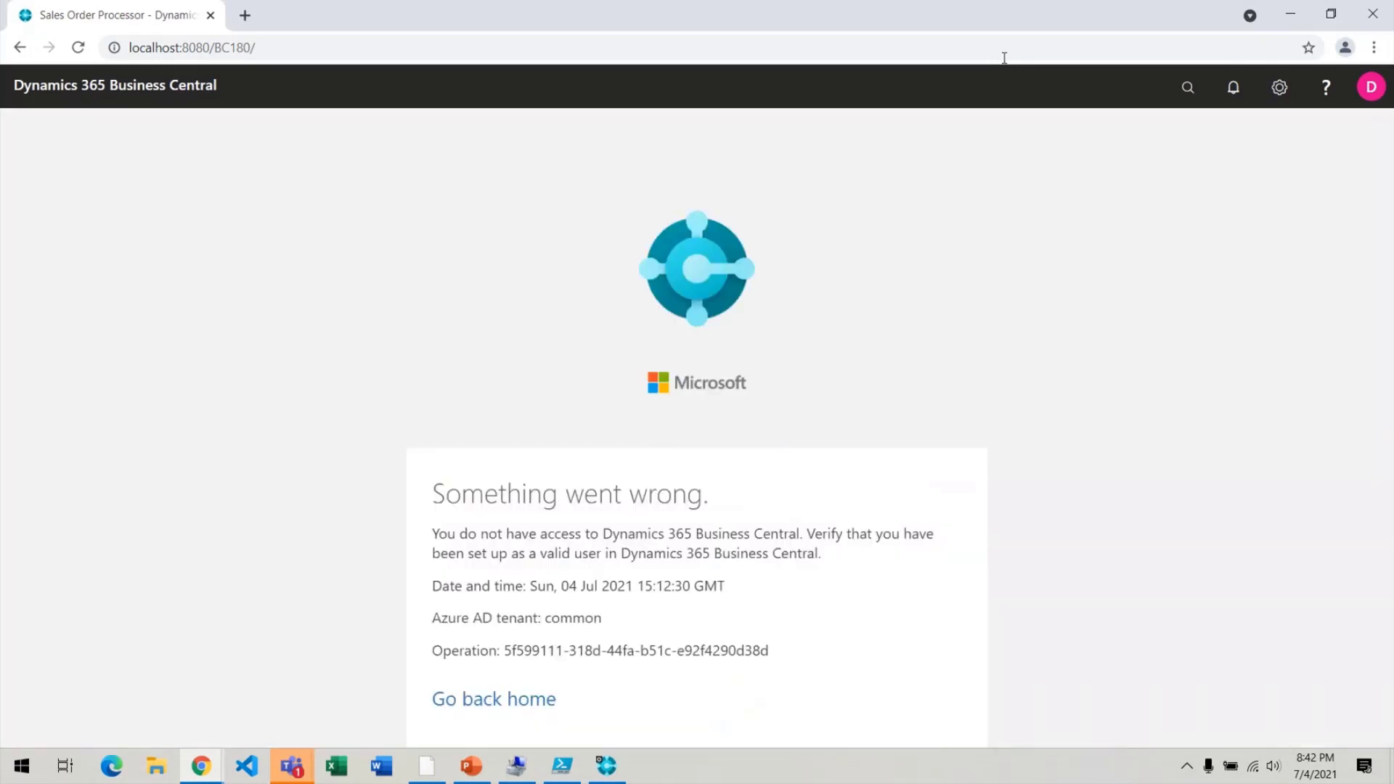
pyautogui.click(1004, 57)
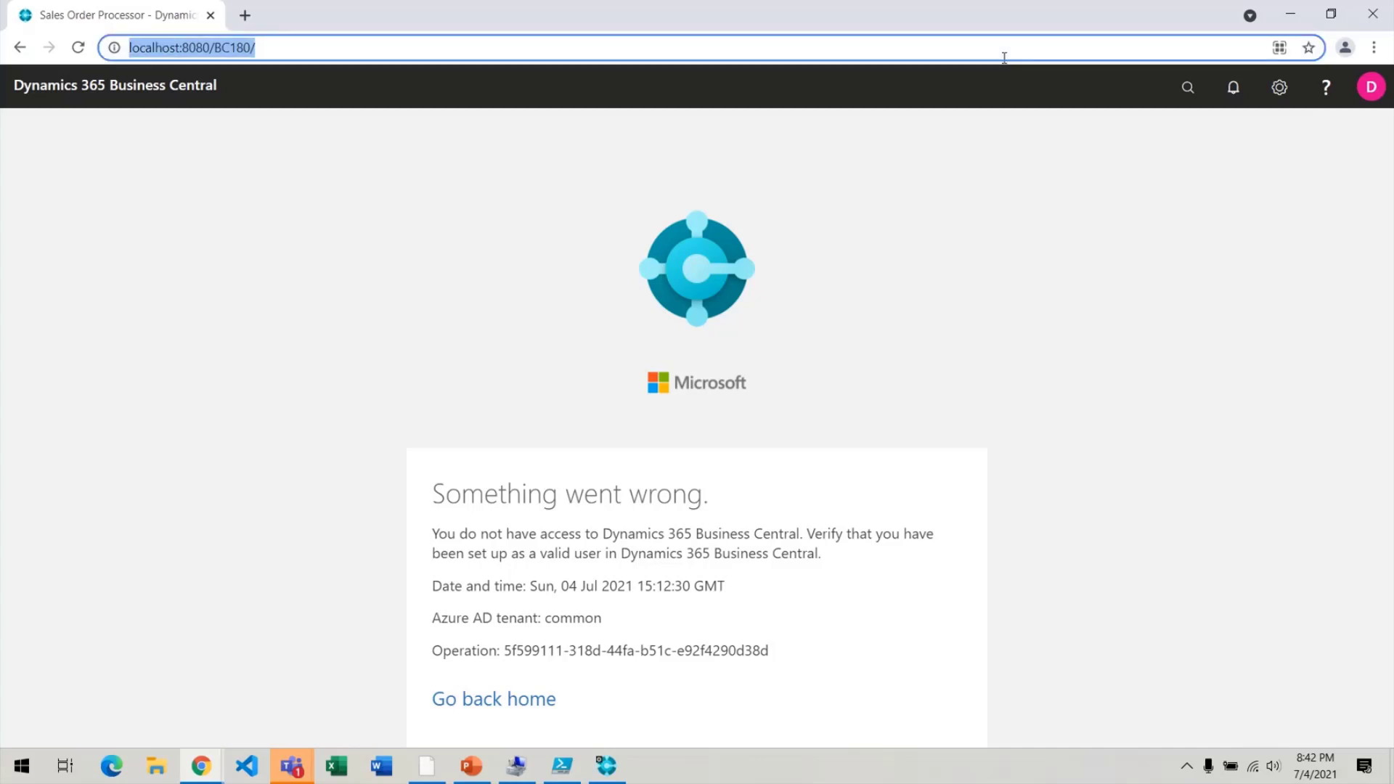
pyautogui.press('Return')
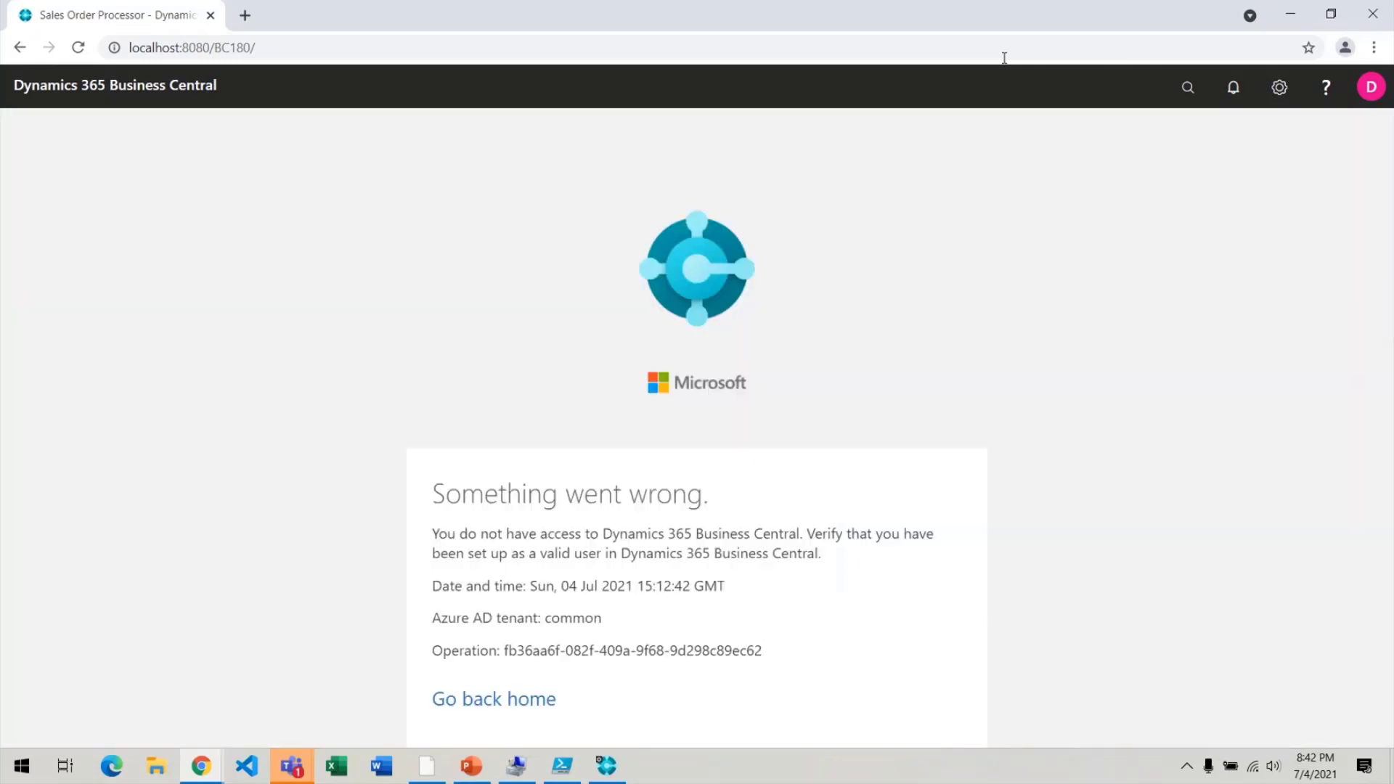
pyautogui.click(1003, 53)
pyautogui.press('Return')
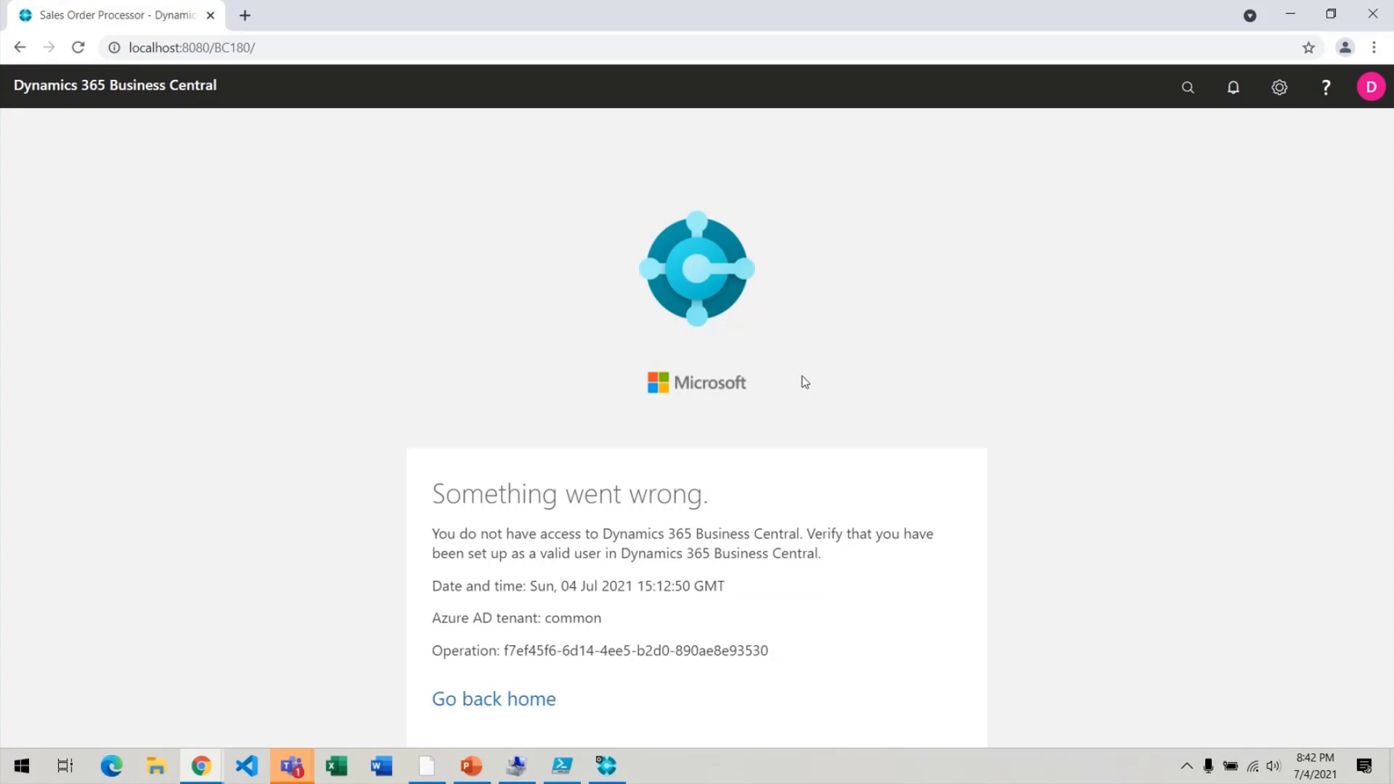
pyautogui.hotkey('ctrl', 'l')
pyautogui.press('Return')
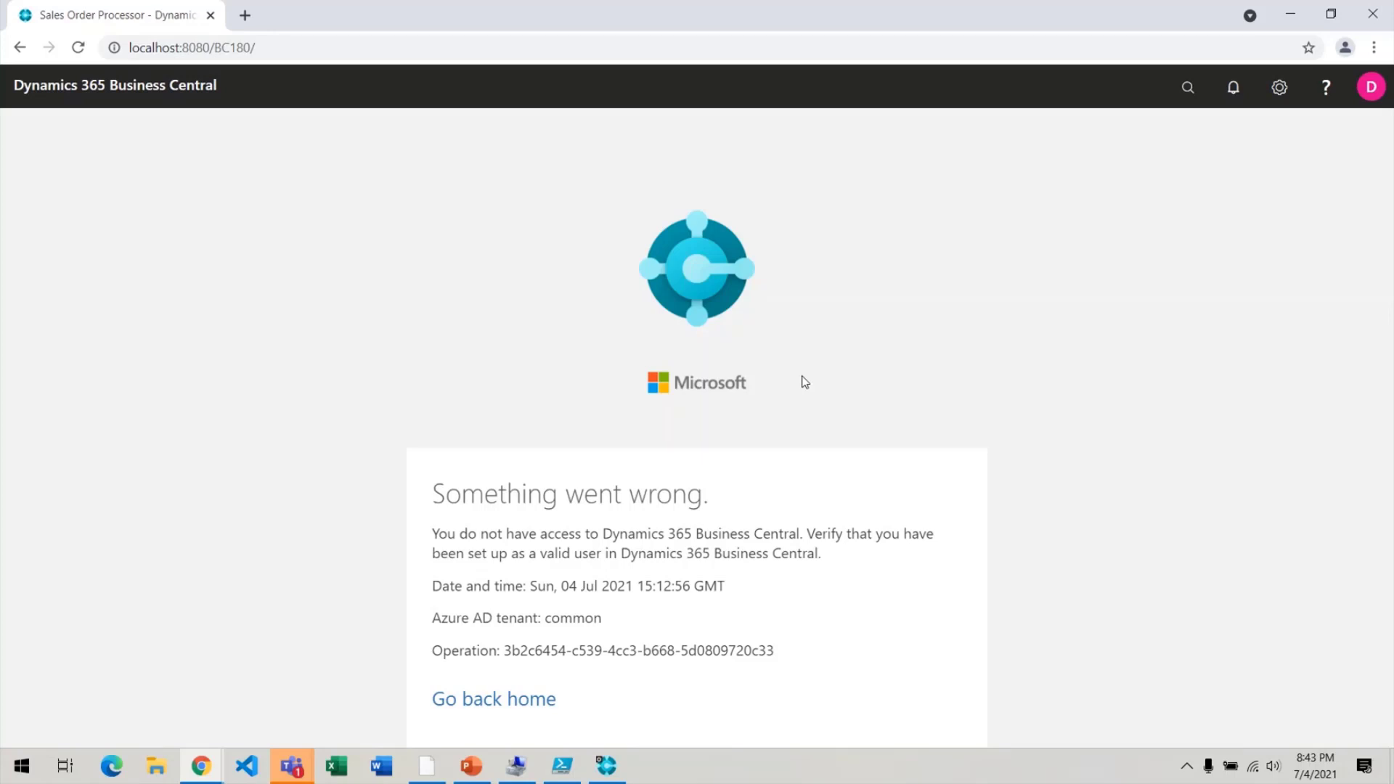
# Copy the signed-in Windows account name from the avatar menu.
pyautogui.click(1372, 90)
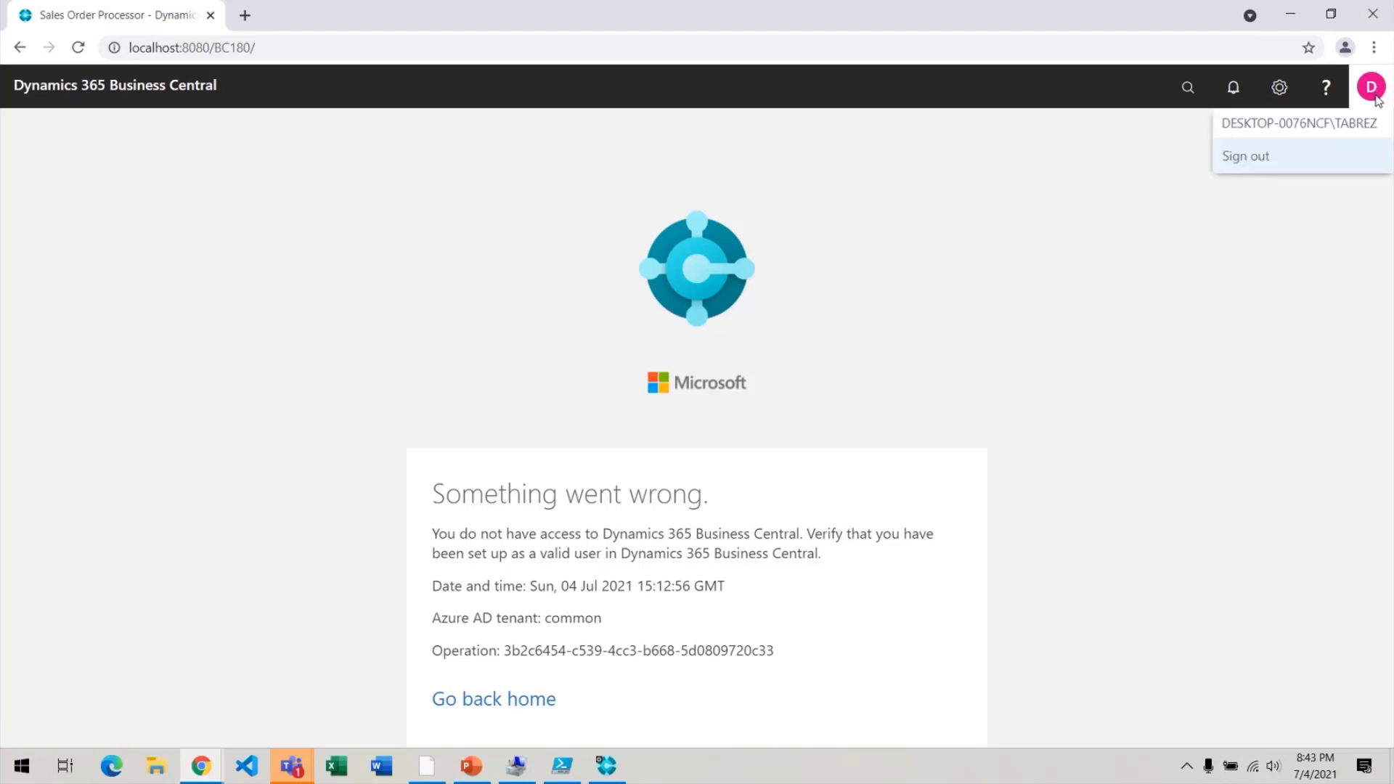
pyautogui.hotkey('alt', 'Tab')
pyautogui.hotkey('alt', 'Tab')
pyautogui.hotkey('alt', 'Tab')
pyautogui.hotkey('alt', 'Tab')
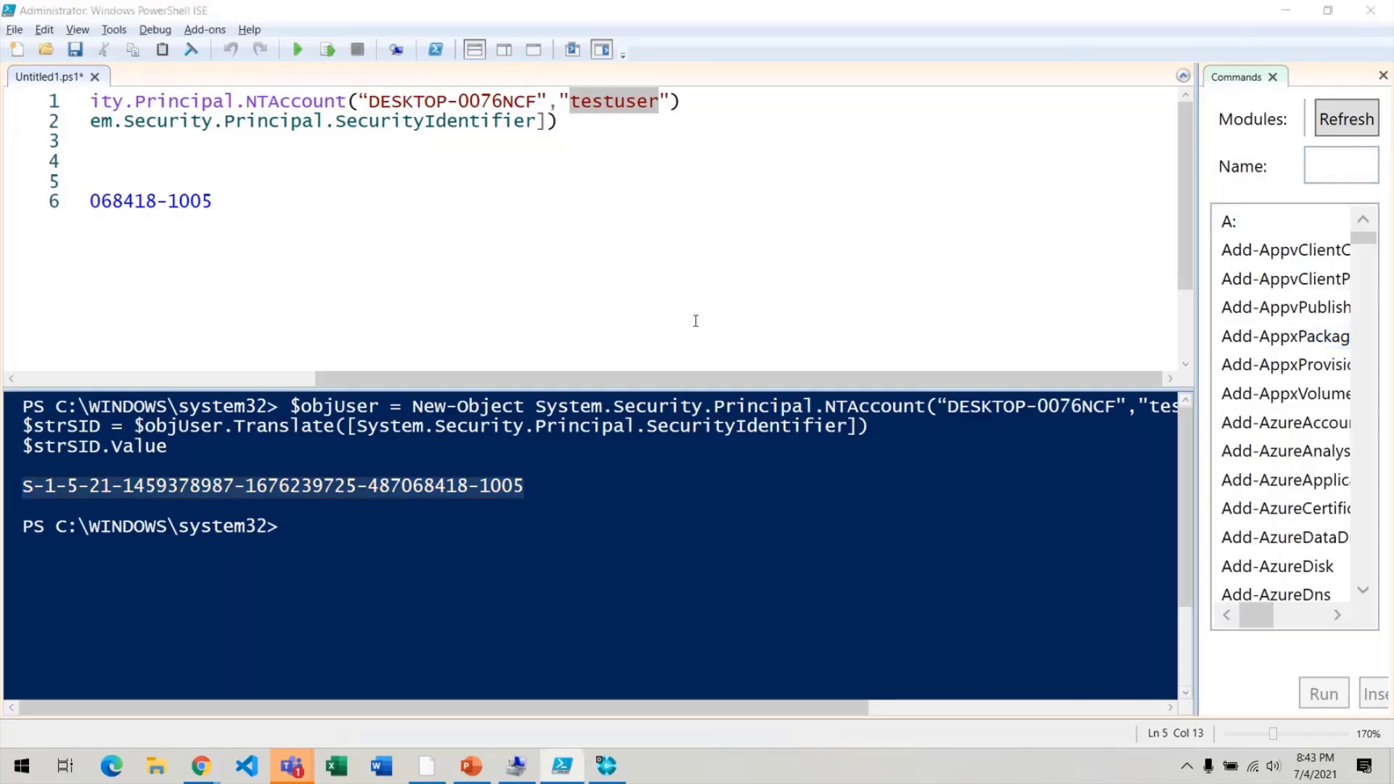
pyautogui.hotkey('alt', 'Tab')
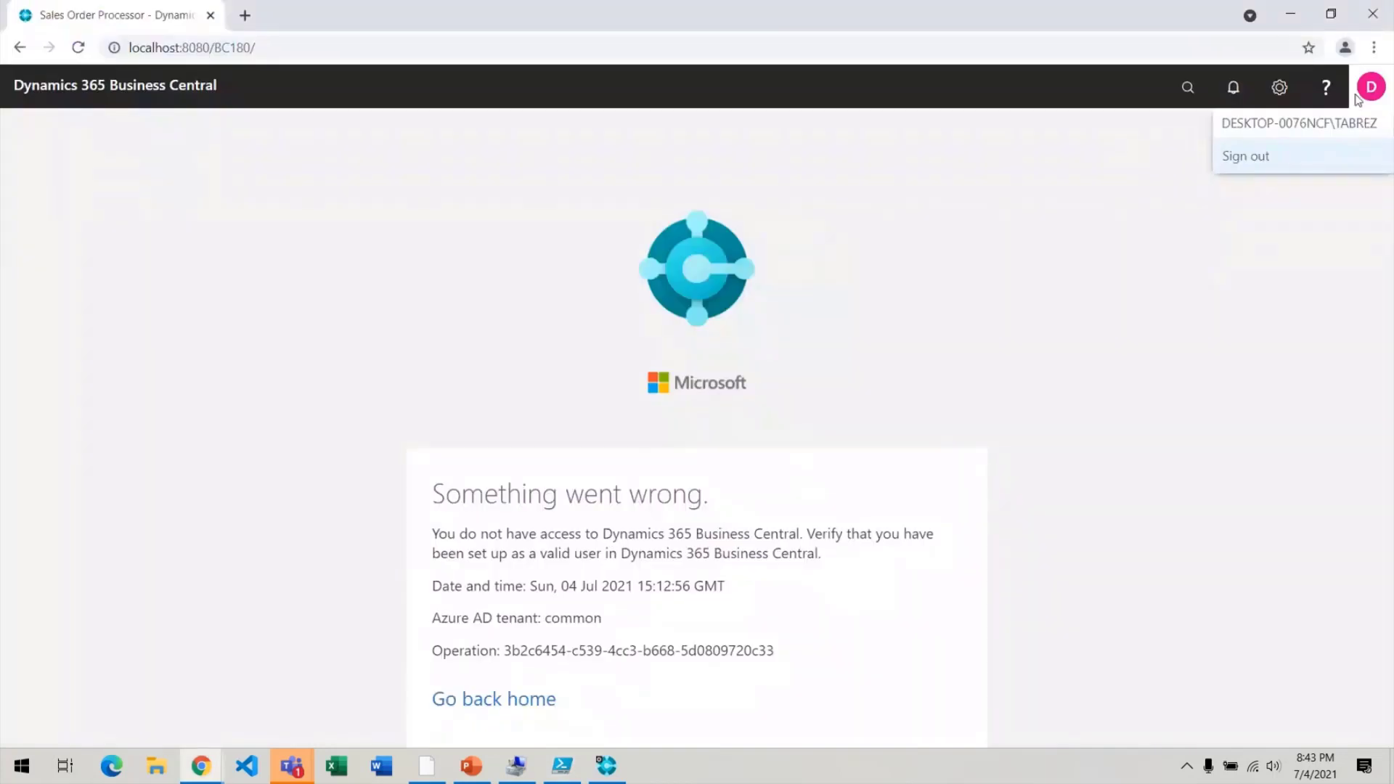
pyautogui.moveTo(1386, 133); pyautogui.dragTo(1227, 142)
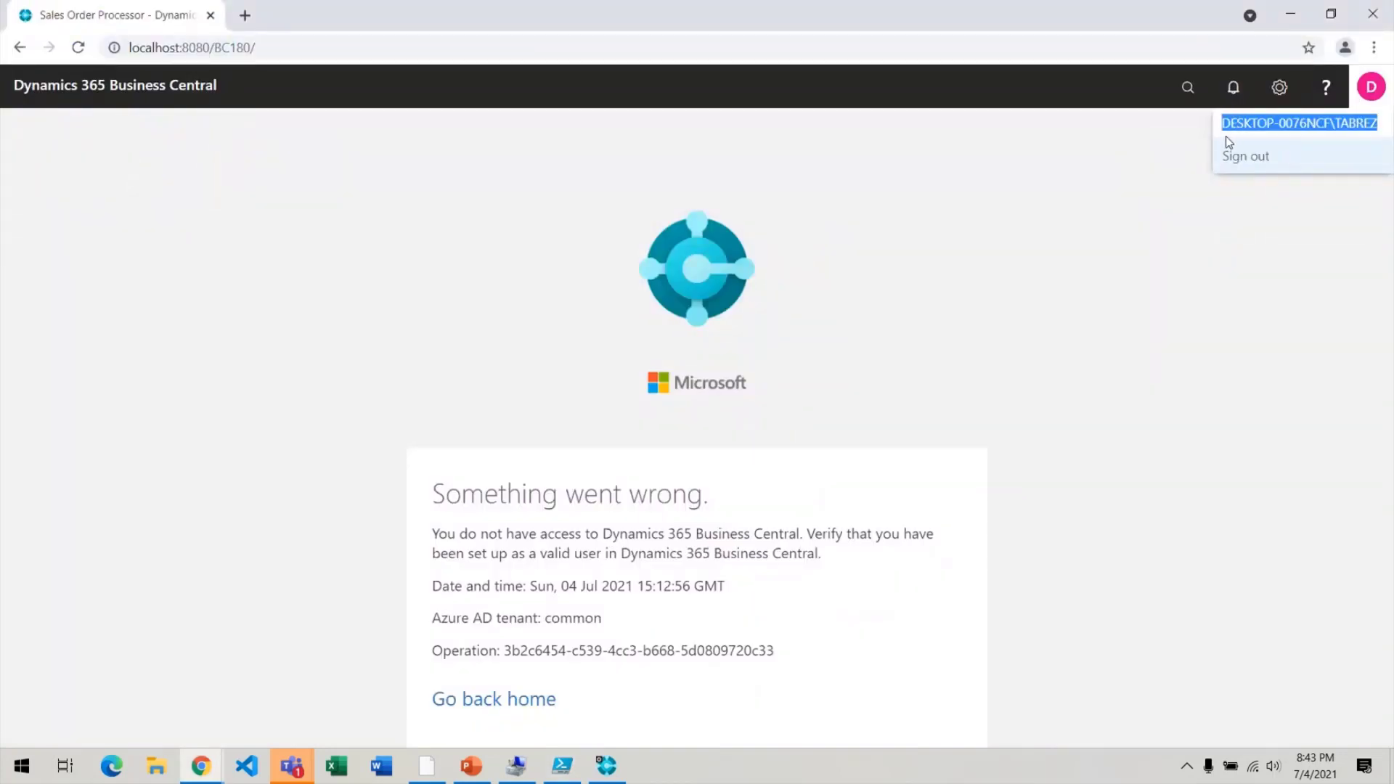
pyautogui.hotkey('alt', 'Tab')
pyautogui.hotkey('alt', 'Tab')
pyautogui.hotkey('alt', 'Tab')
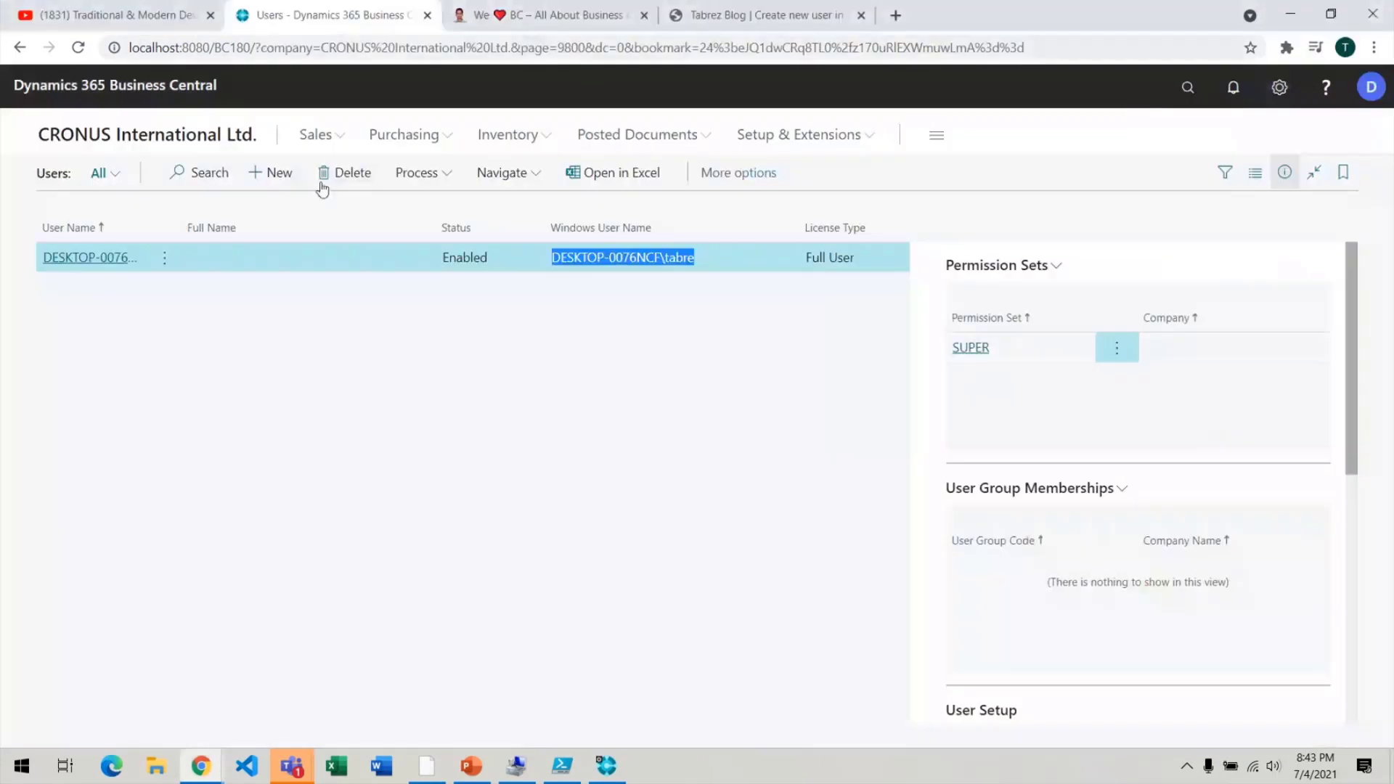
# Create a new user with the pasted Windows User Name, then reload that user's session page.
pyautogui.click(282, 172)
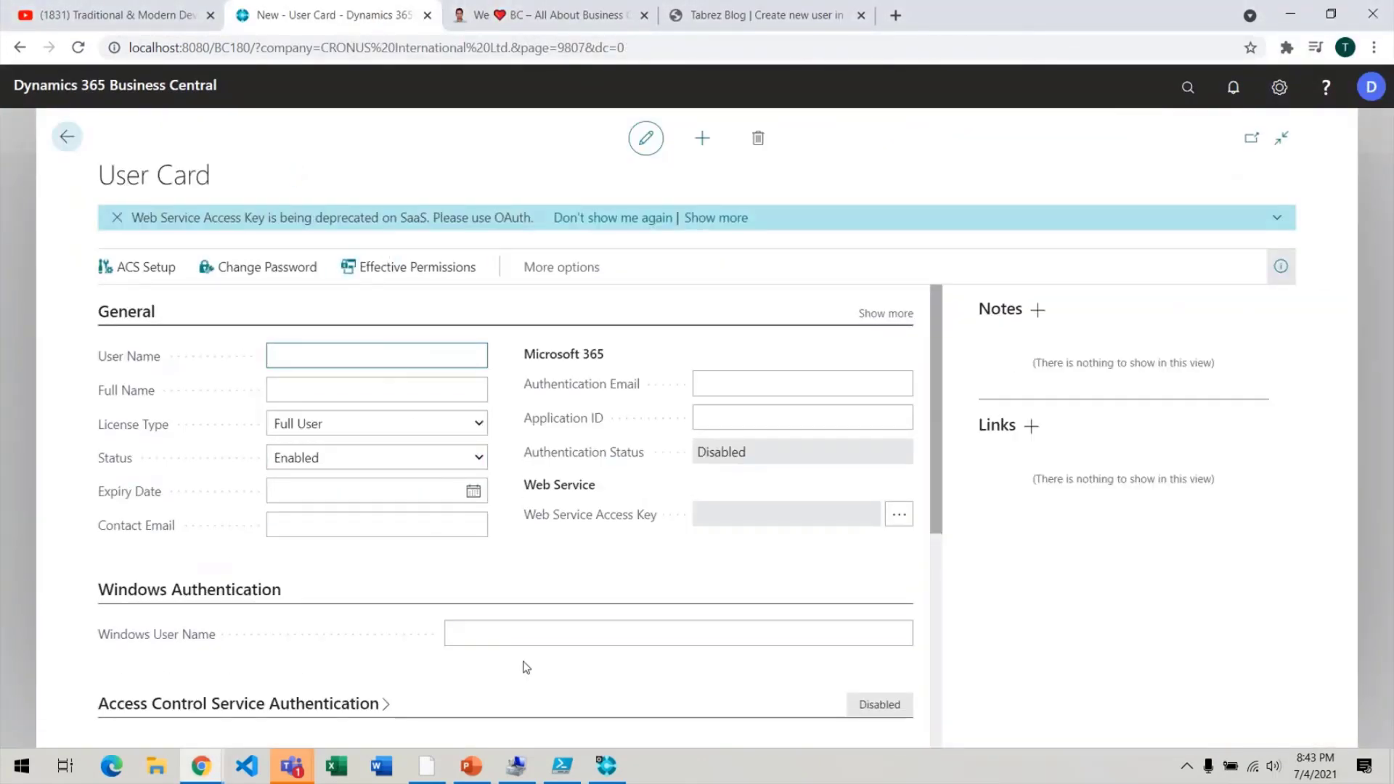
pyautogui.click(532, 639)
pyautogui.write('DESKTOP-0076NCF\\TABREZ')
pyautogui.press('Tab')
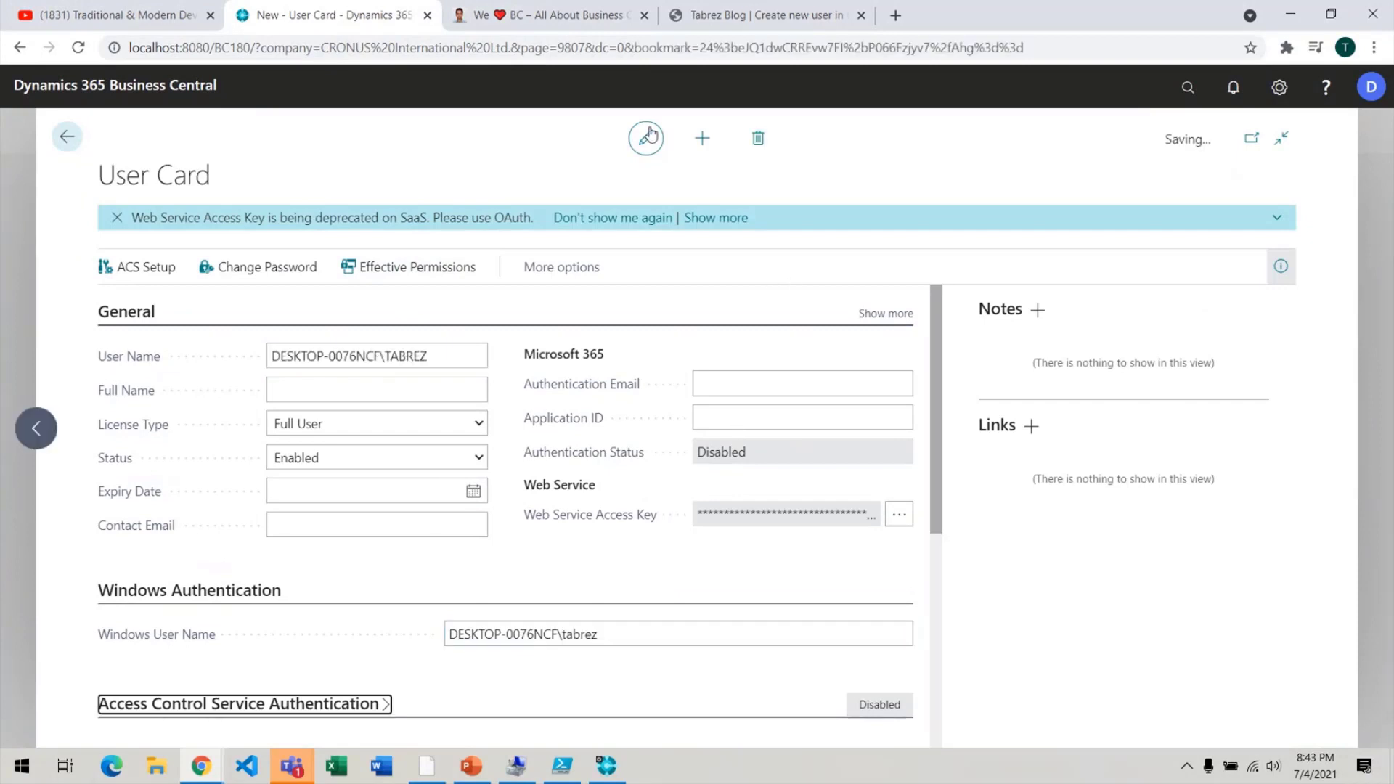
pyautogui.click(645, 138)
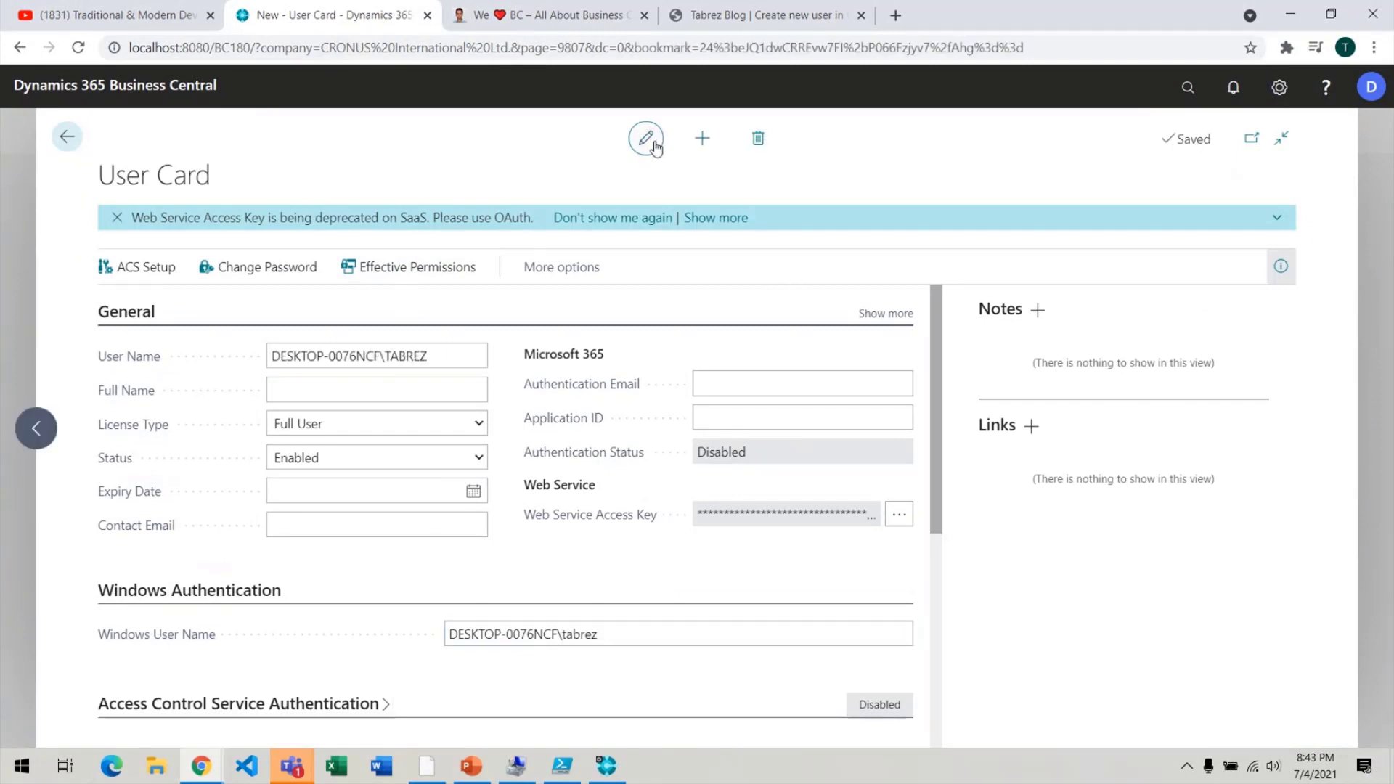
pyautogui.scroll(-5, 755, 378)
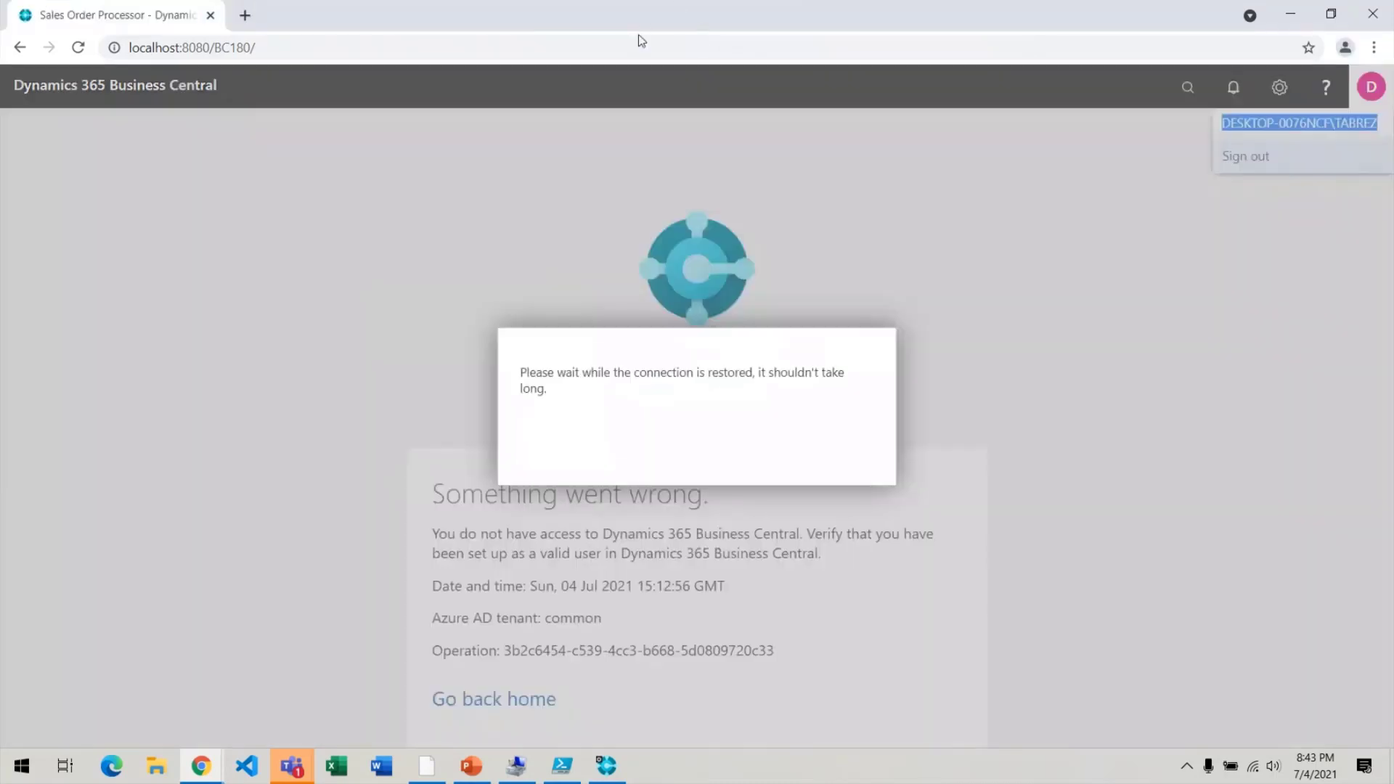
pyautogui.click(637, 47)
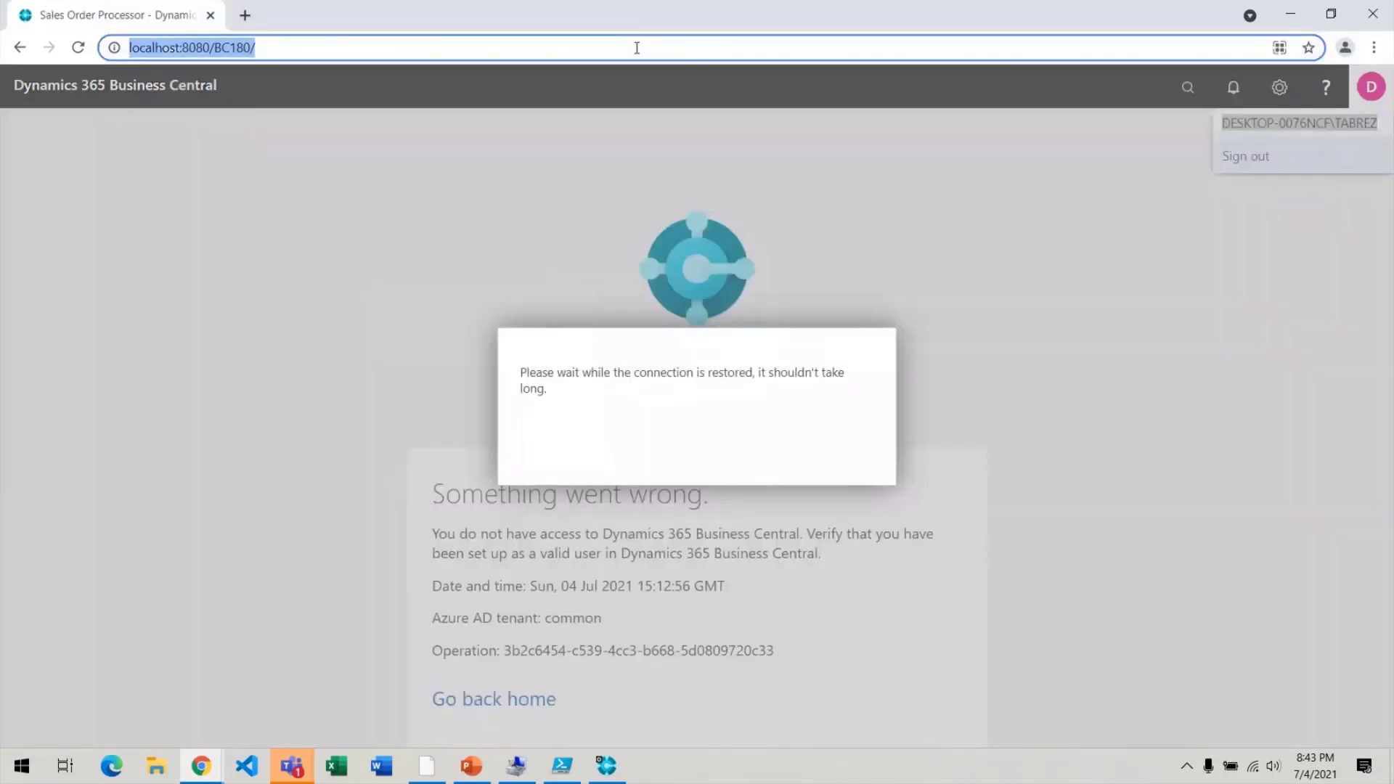
pyautogui.press('Return')
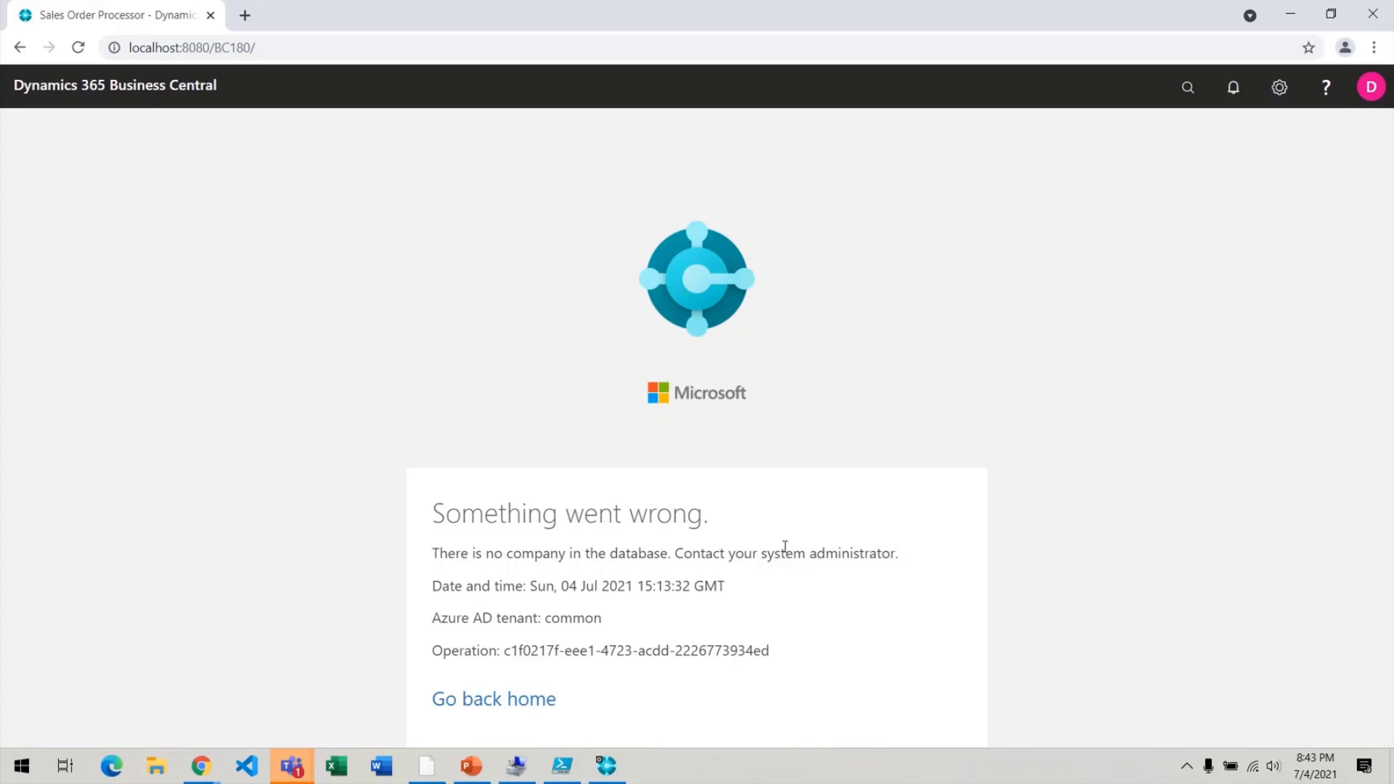
# Add the BASIC permission set to the new user on the User Card.
pyautogui.moveTo(433, 553); pyautogui.dragTo(936, 623)
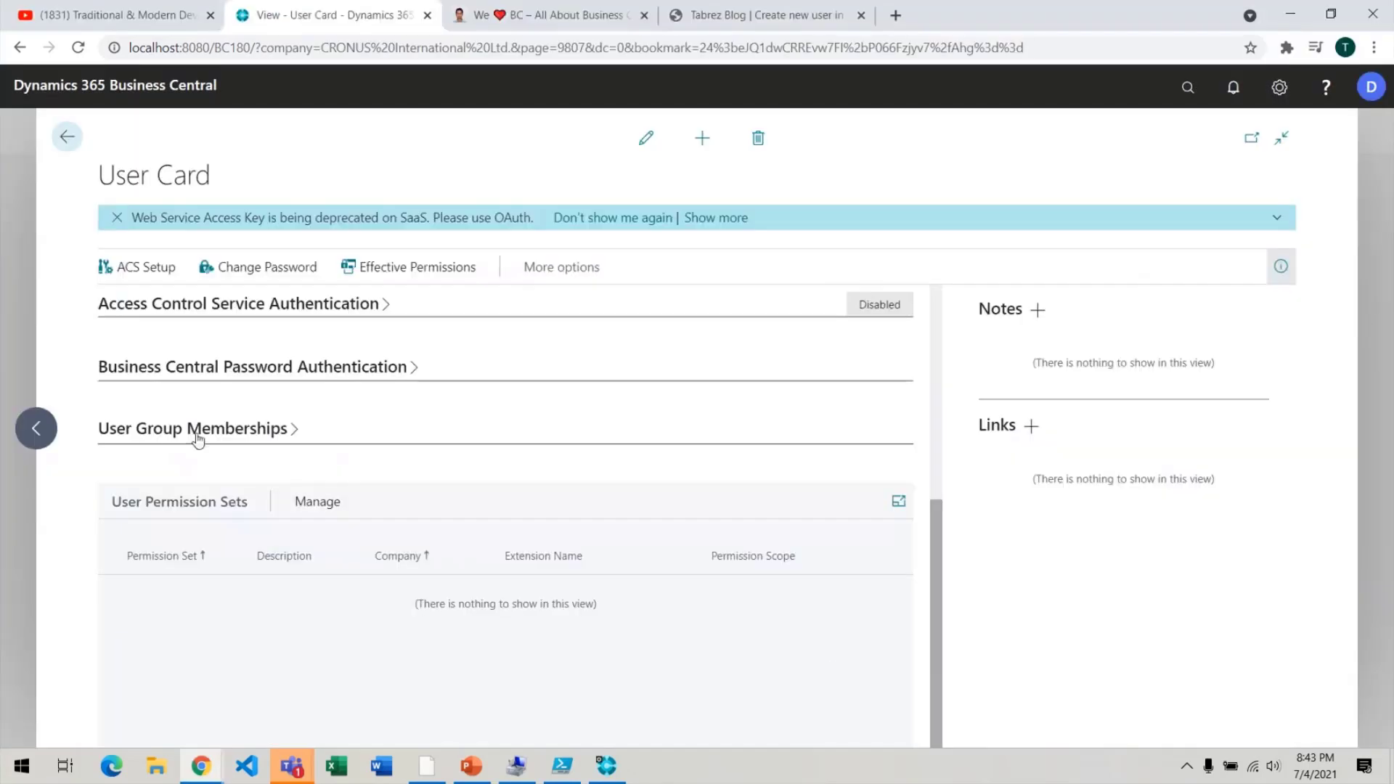
pyautogui.click(646, 138)
pyautogui.click(194, 583)
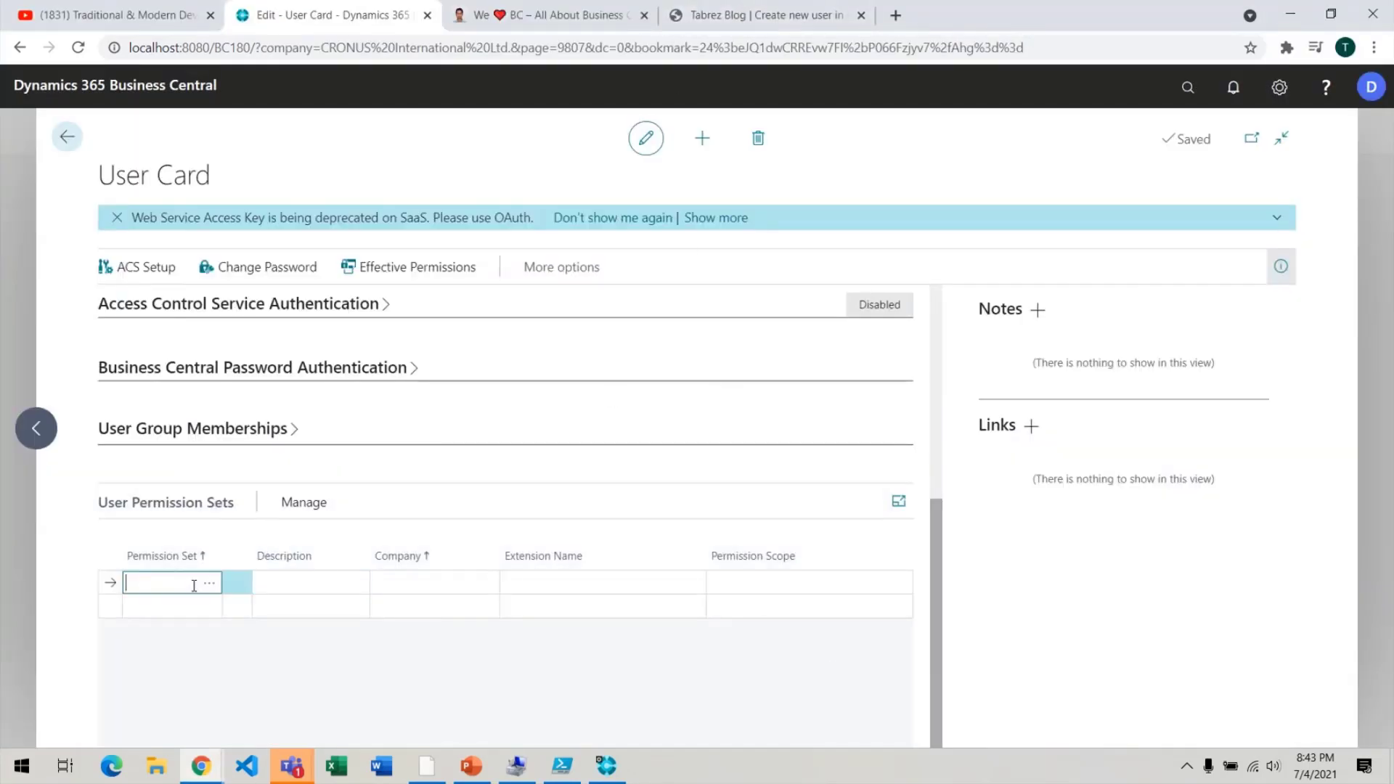
pyautogui.write('basic')
pyautogui.press('Tab')
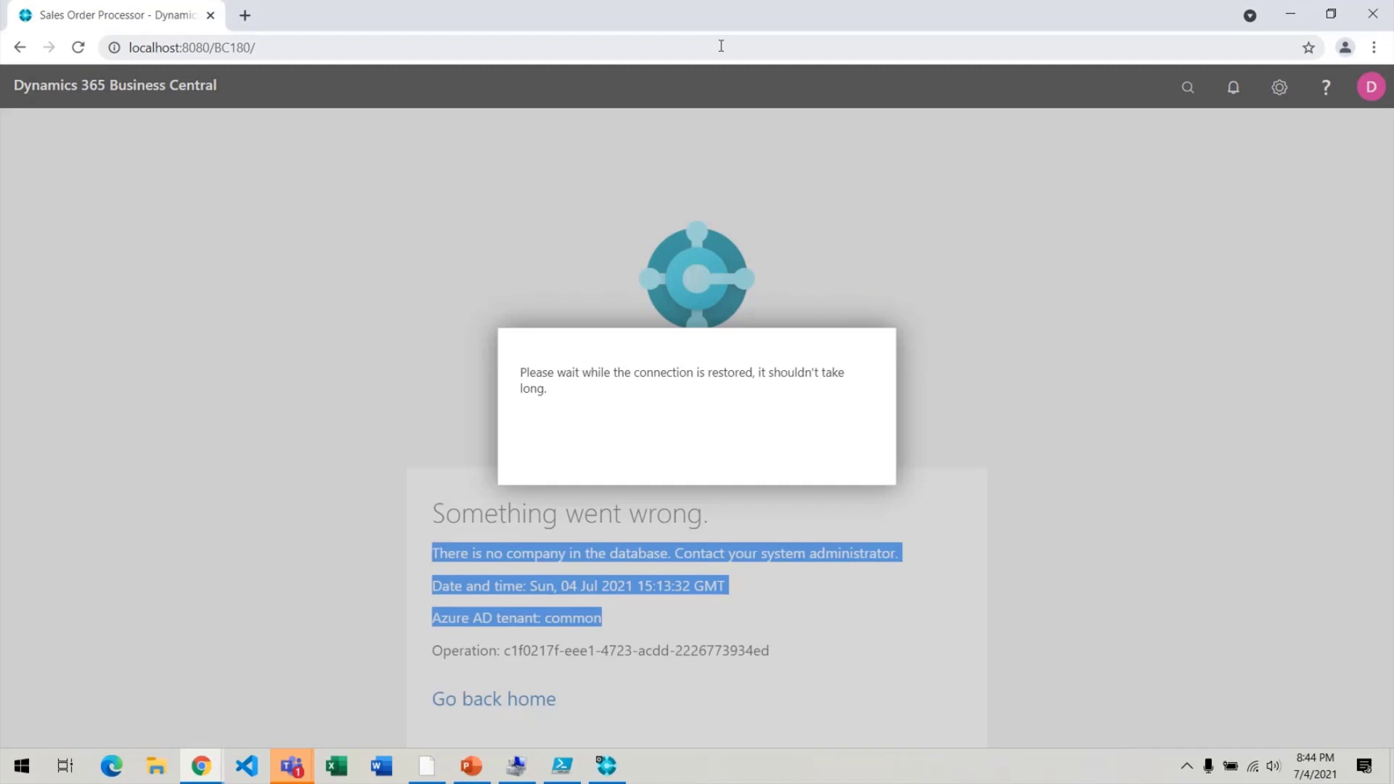
pyautogui.click(721, 46)
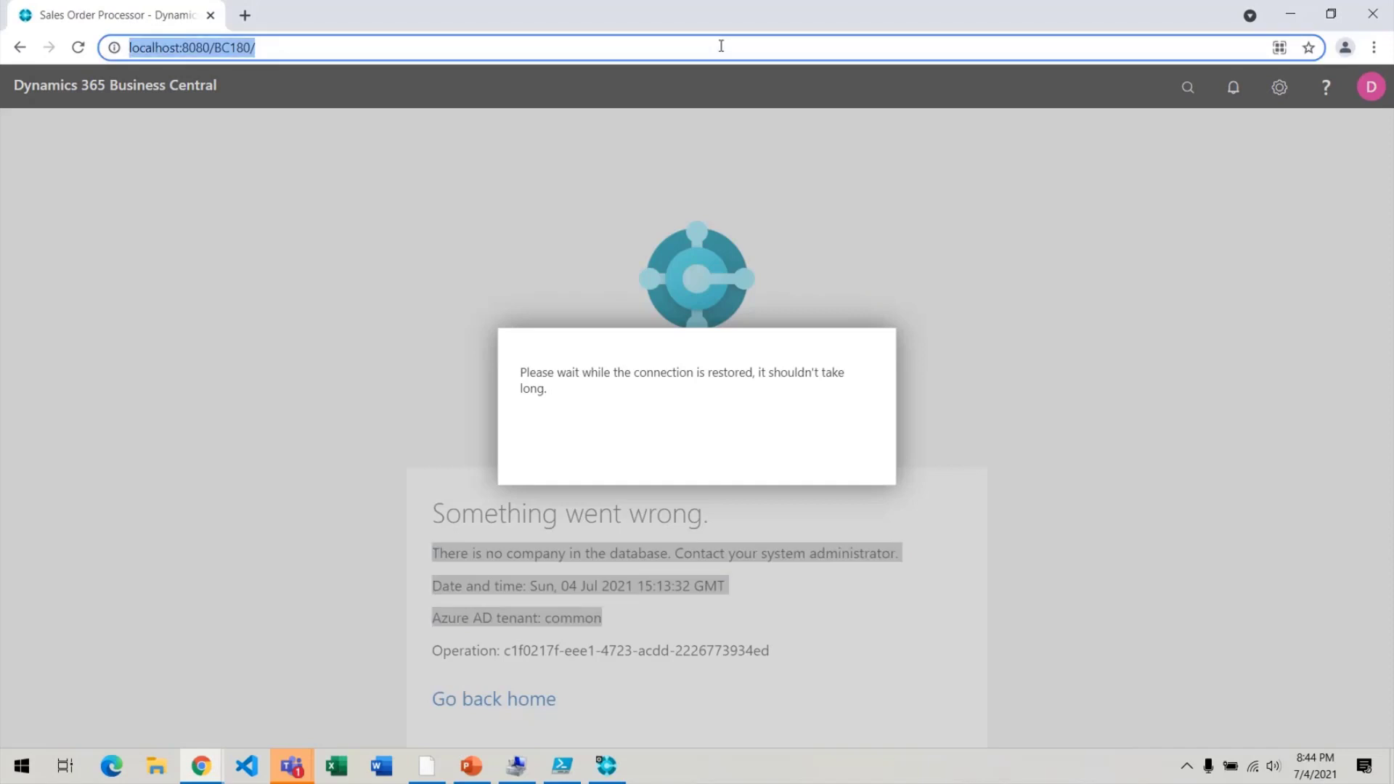
# Reload the user's session and inspect the background task error message.
pyautogui.press('Return')
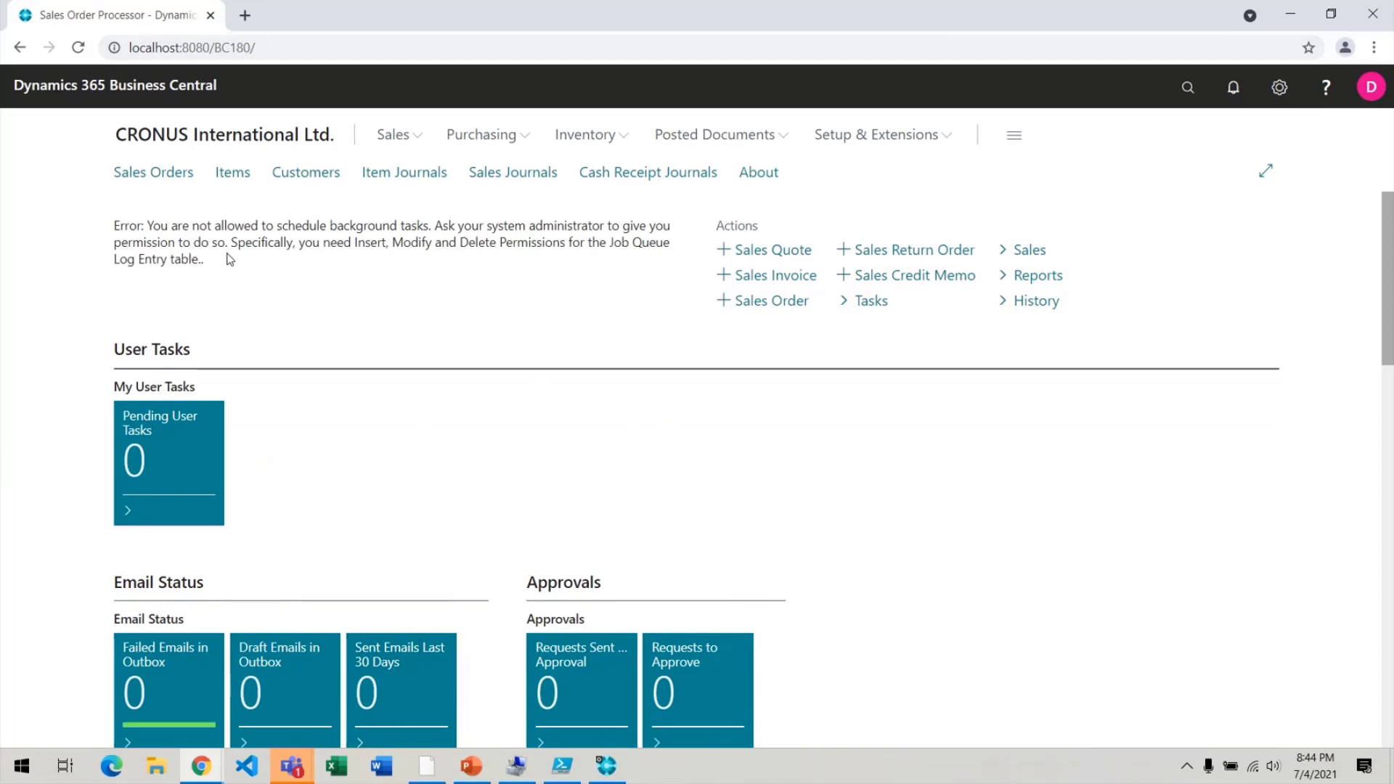
pyautogui.moveTo(229, 260); pyautogui.dragTo(98, 228)
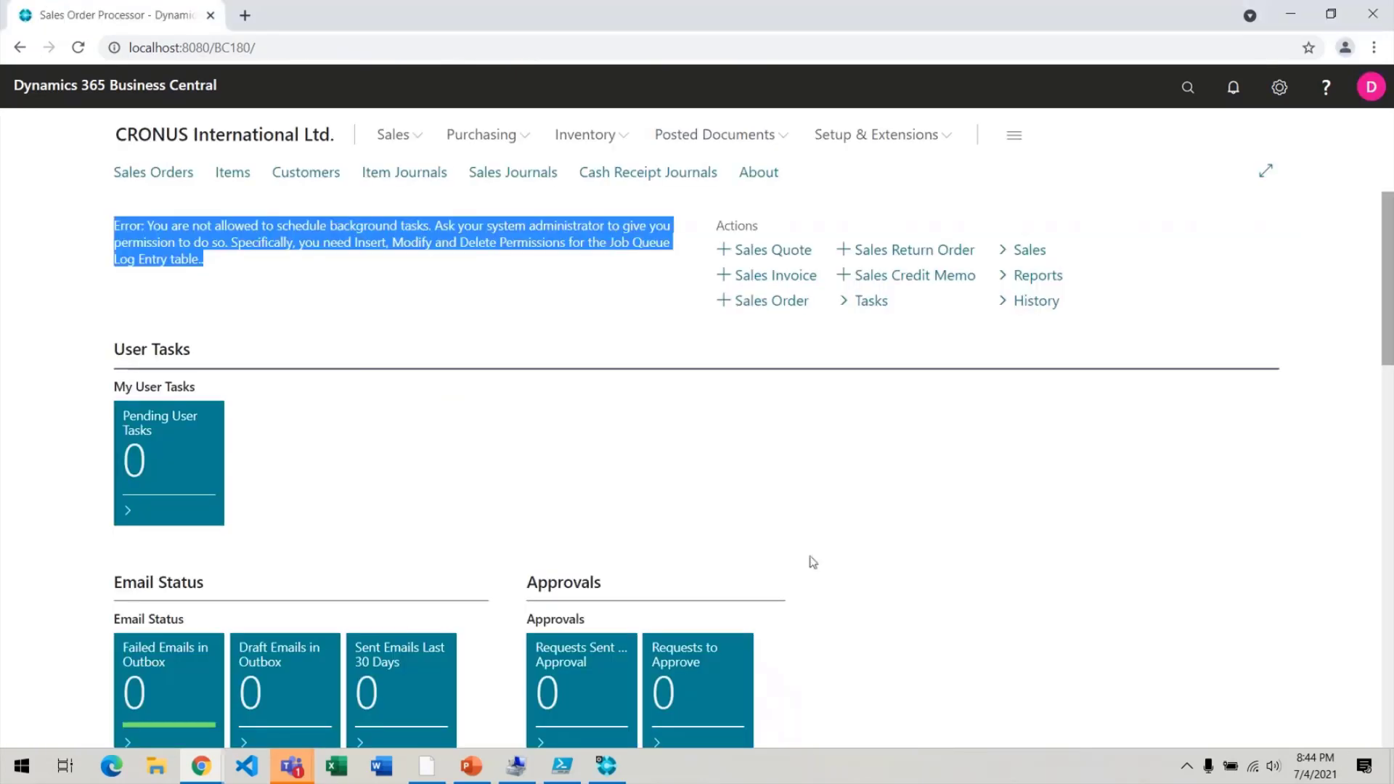
pyautogui.scroll(-10, 896, 473)
pyautogui.scroll(10, 896, 472)
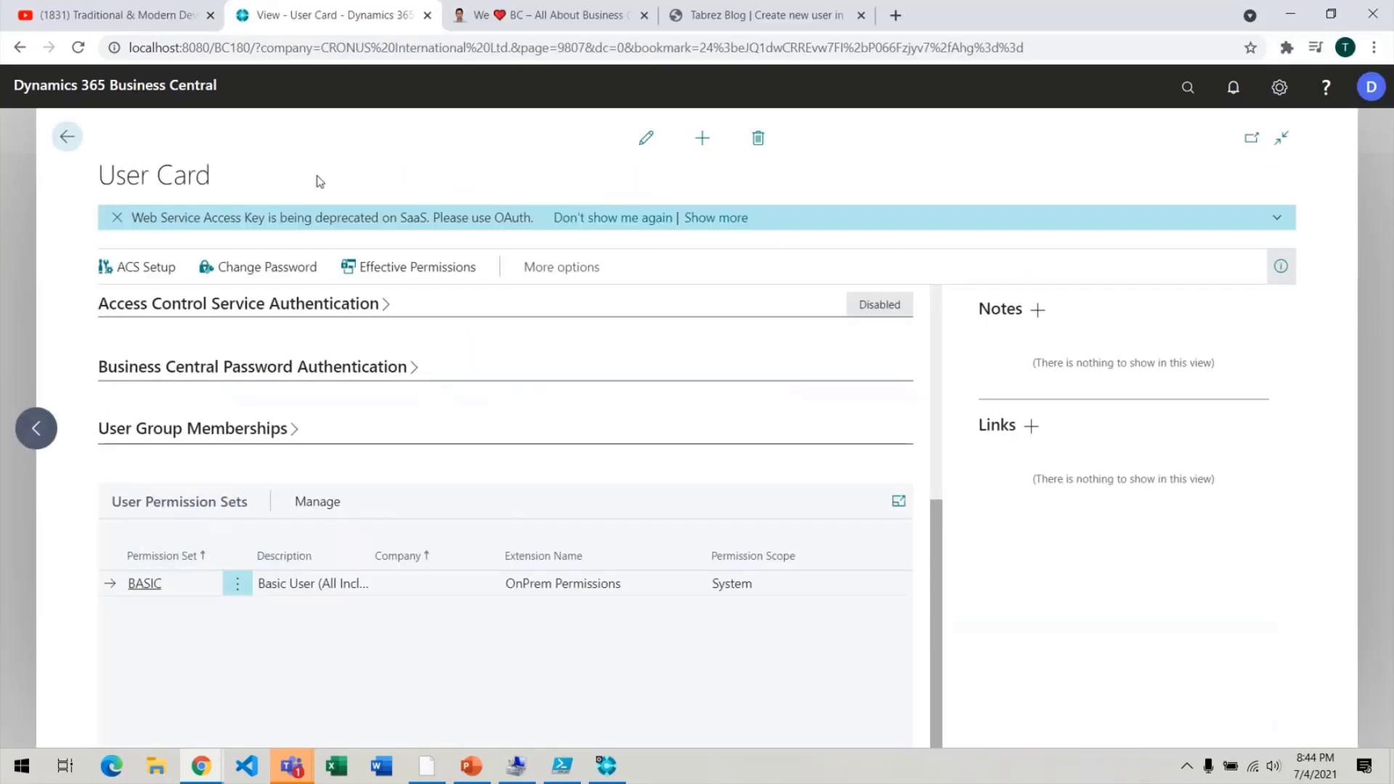
# Add the SUPER permission set as a second row and reload the user's role centre.
pyautogui.click(188, 607)
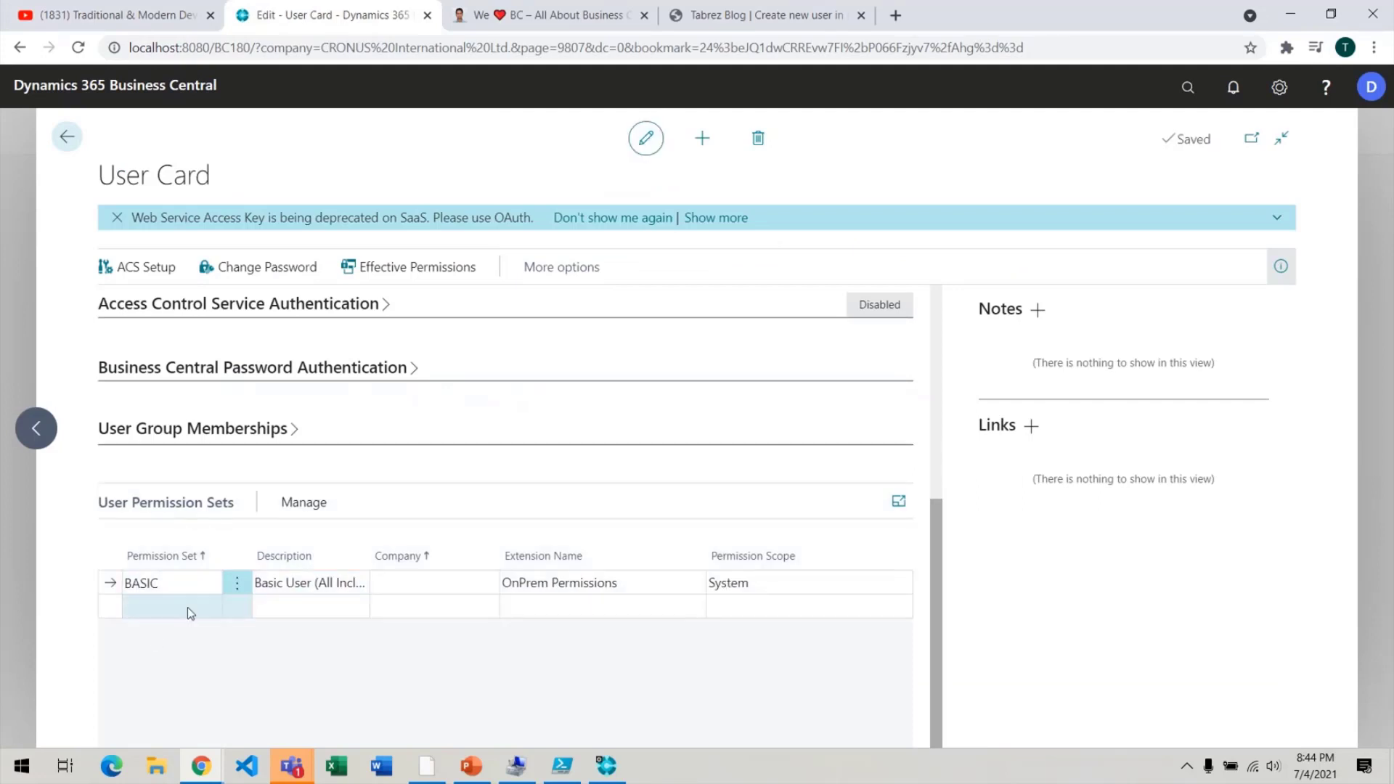
pyautogui.write('super')
pyautogui.press('Tab')
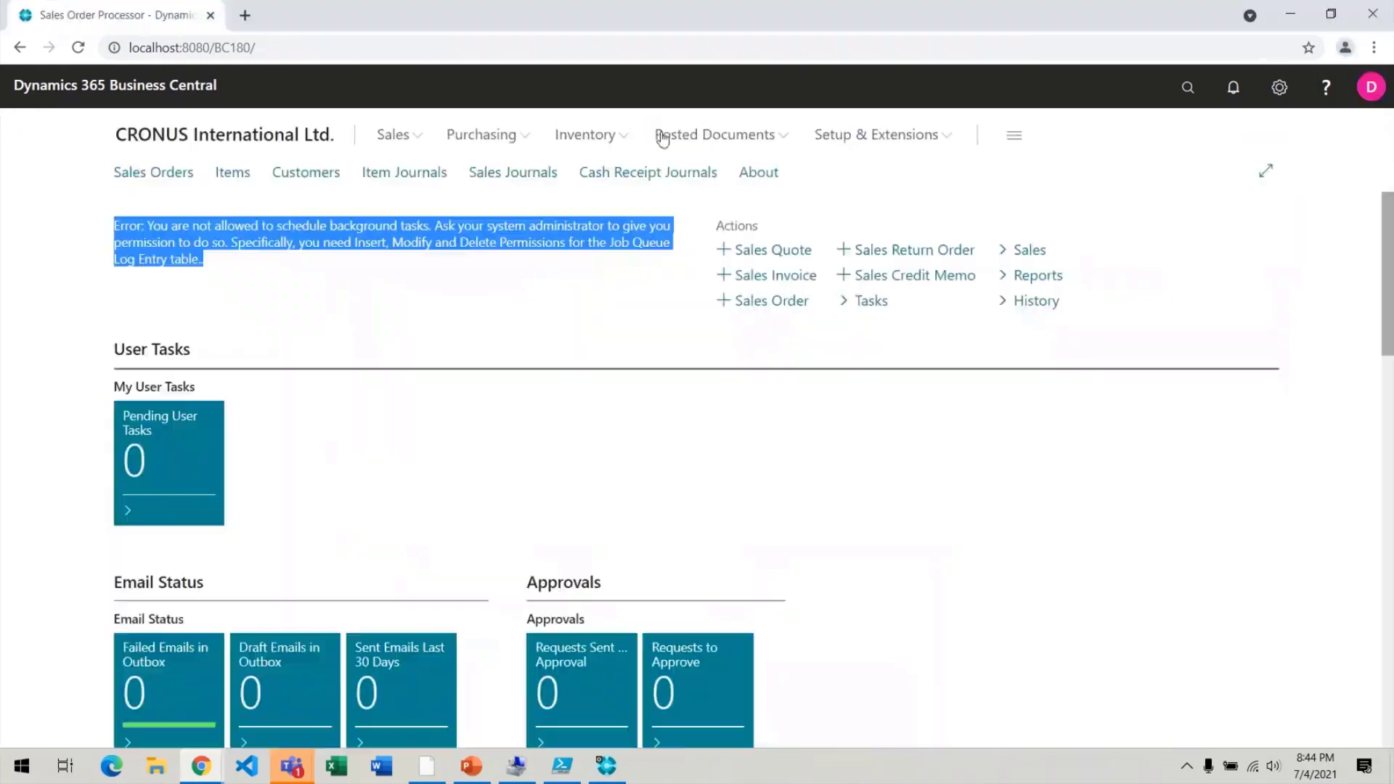
pyautogui.click(744, 48)
pyautogui.press('Return')
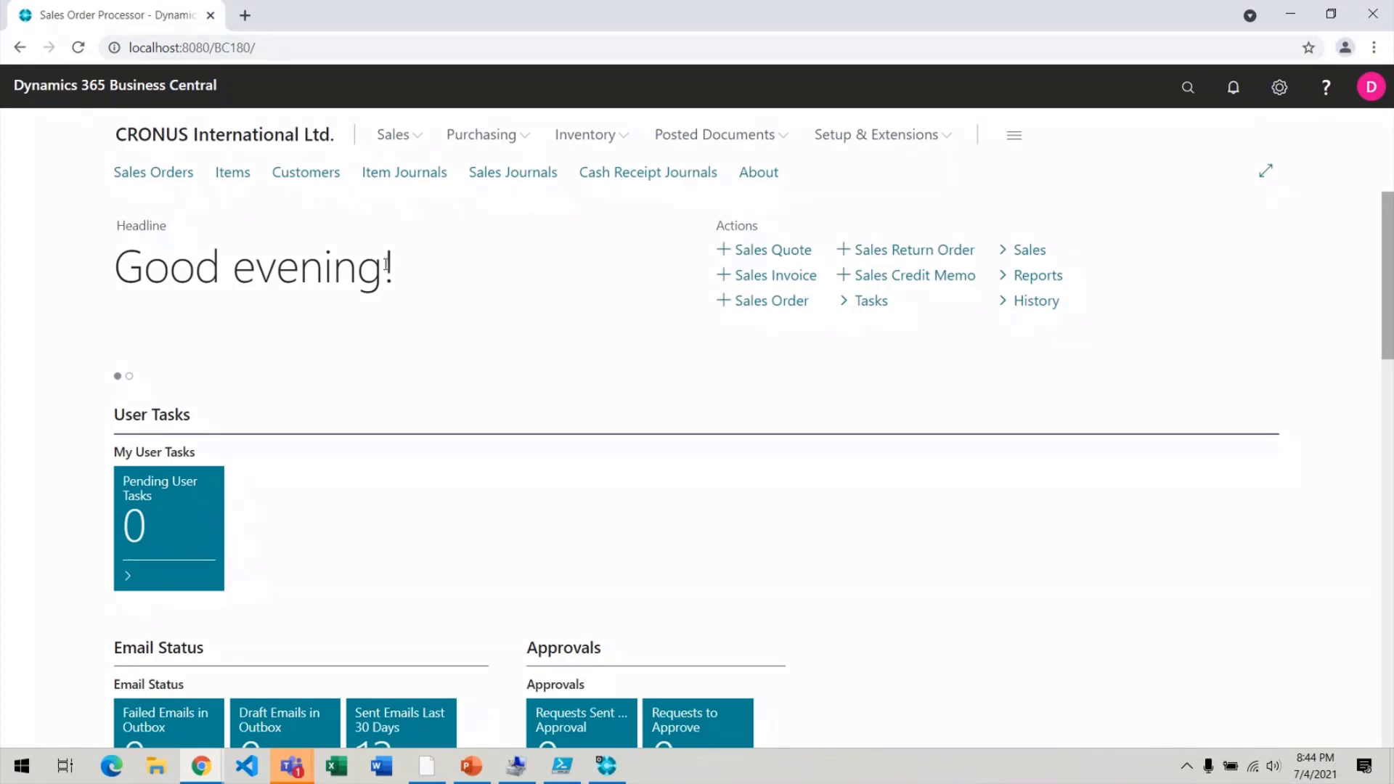
# Check the loaded role centre and signed-in account, then show the Setup & Extensions options.
pyautogui.moveTo(386, 263); pyautogui.dragTo(62, 224)
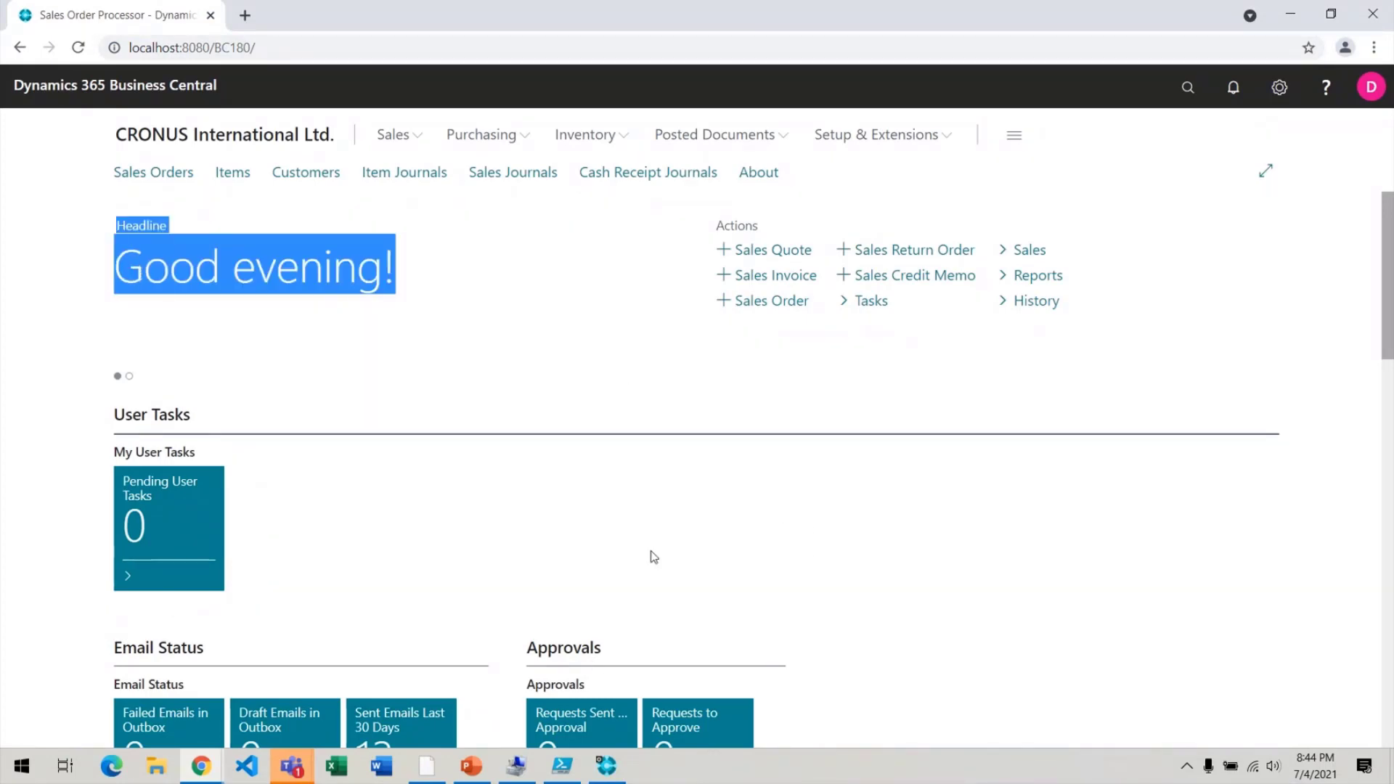
pyautogui.scroll(-7, 654, 557)
pyautogui.scroll(4, 652, 554)
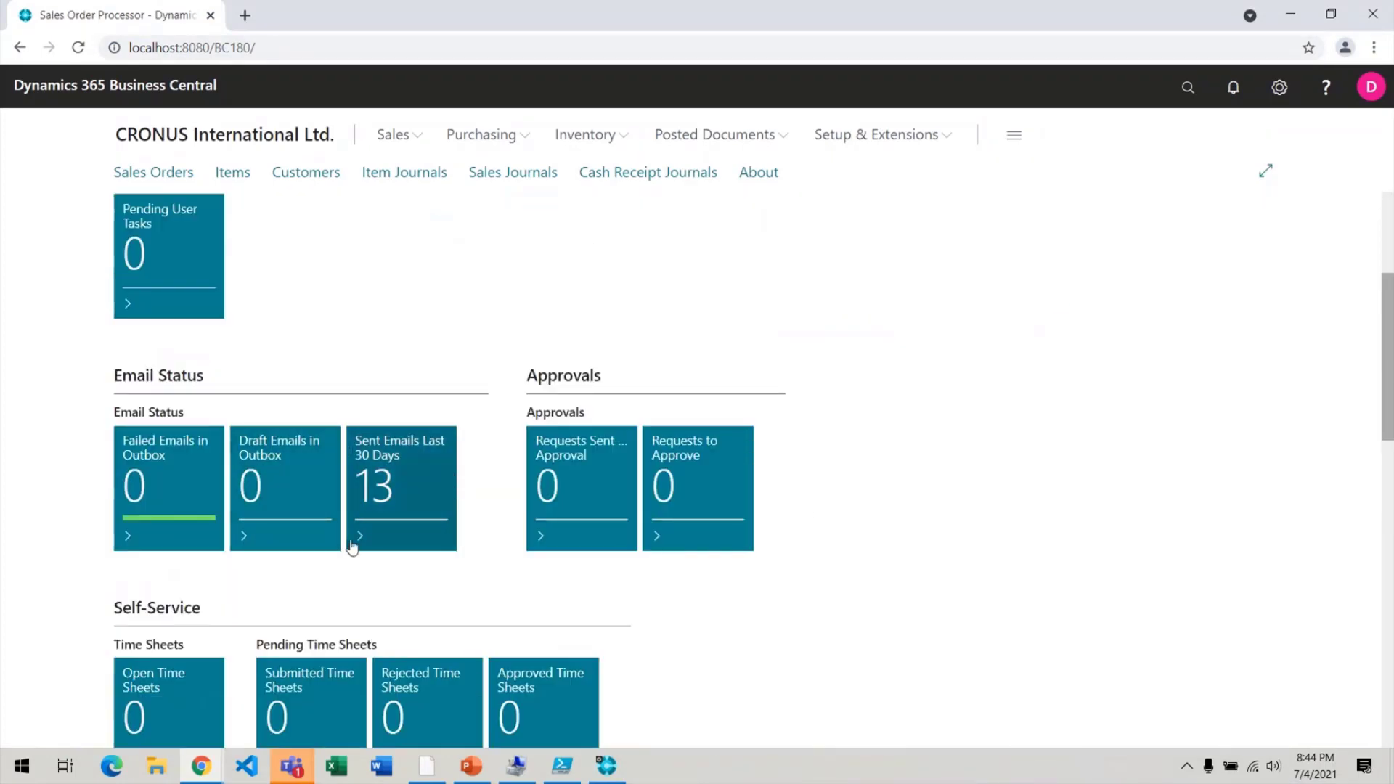
pyautogui.scroll(3, 488, 523)
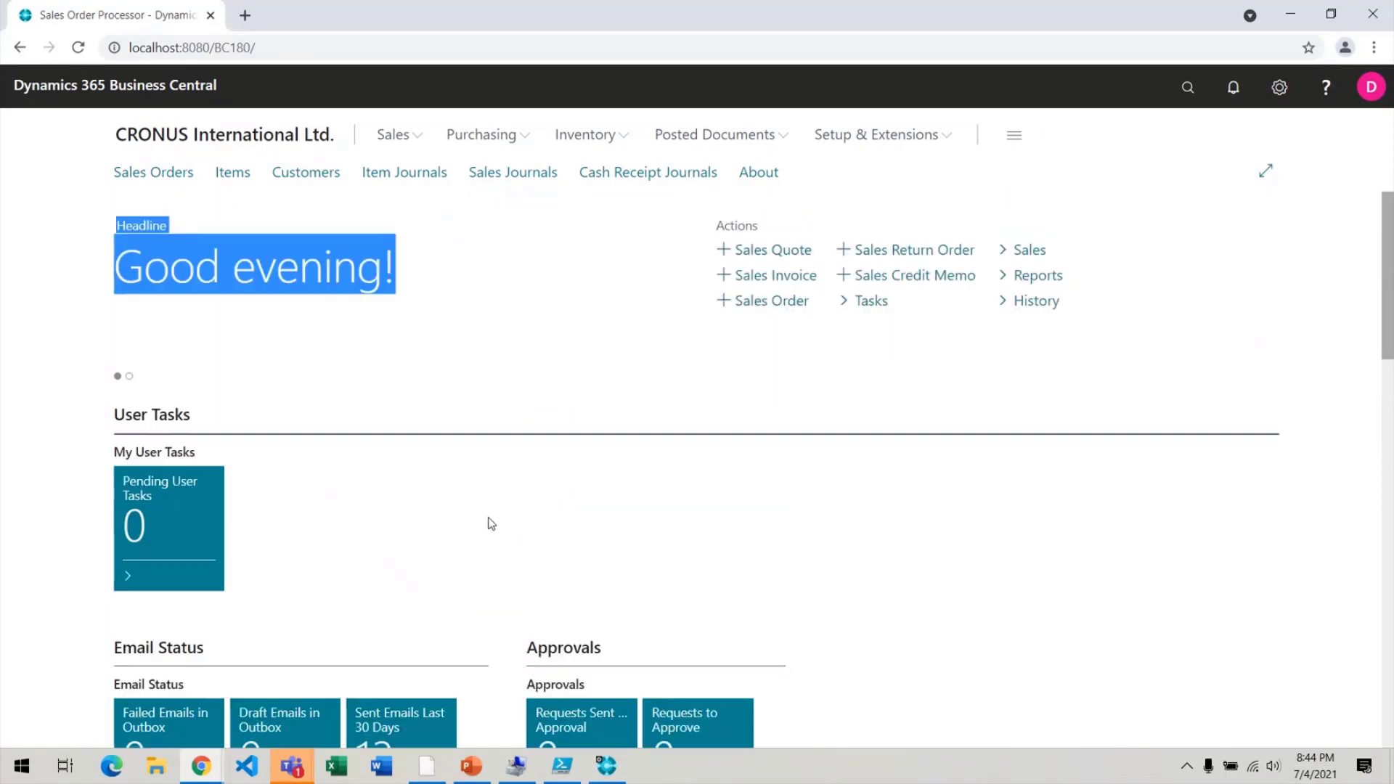
pyautogui.click(1371, 87)
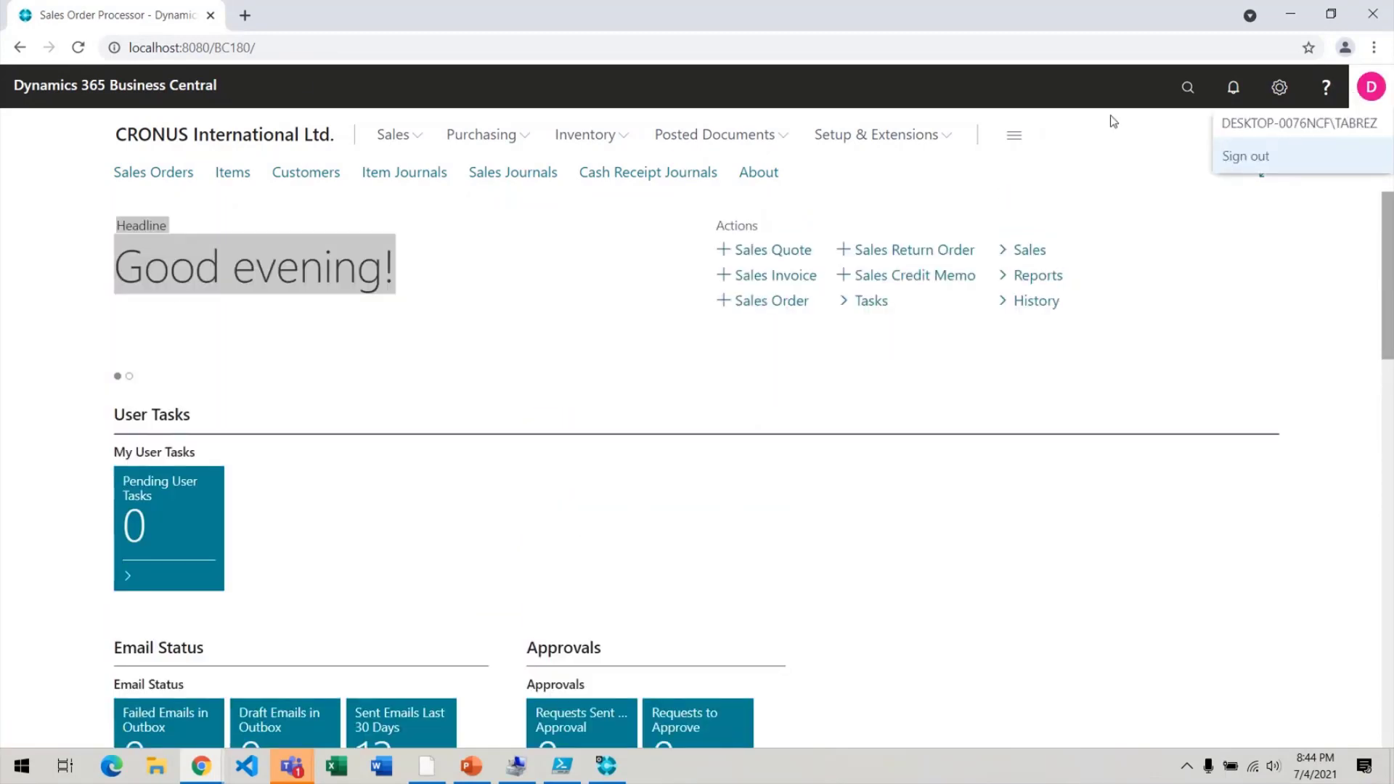
pyautogui.click(861, 141)
pyautogui.click(861, 142)
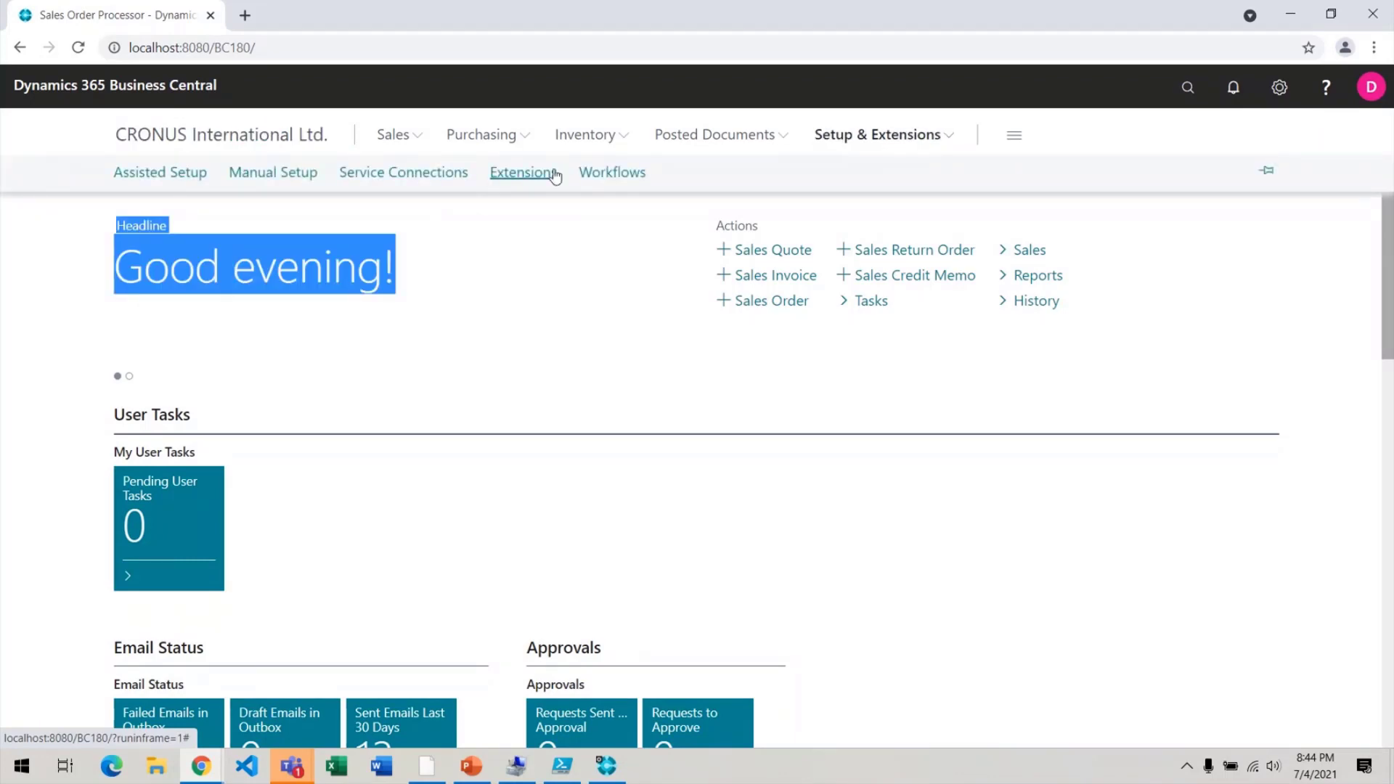
# Open Extensions, then delete the user's SUPER permission set line and confirm.
pyautogui.click(556, 176)
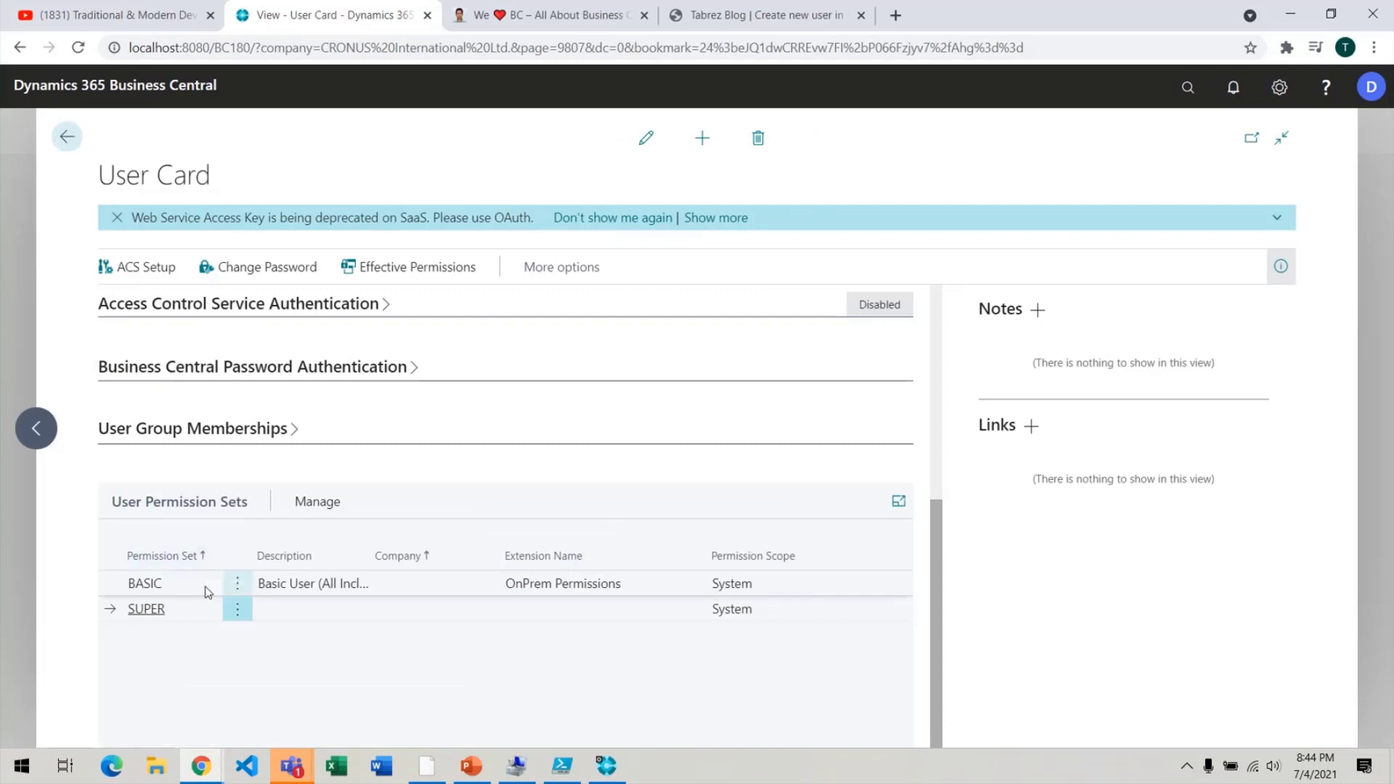
pyautogui.click(236, 610)
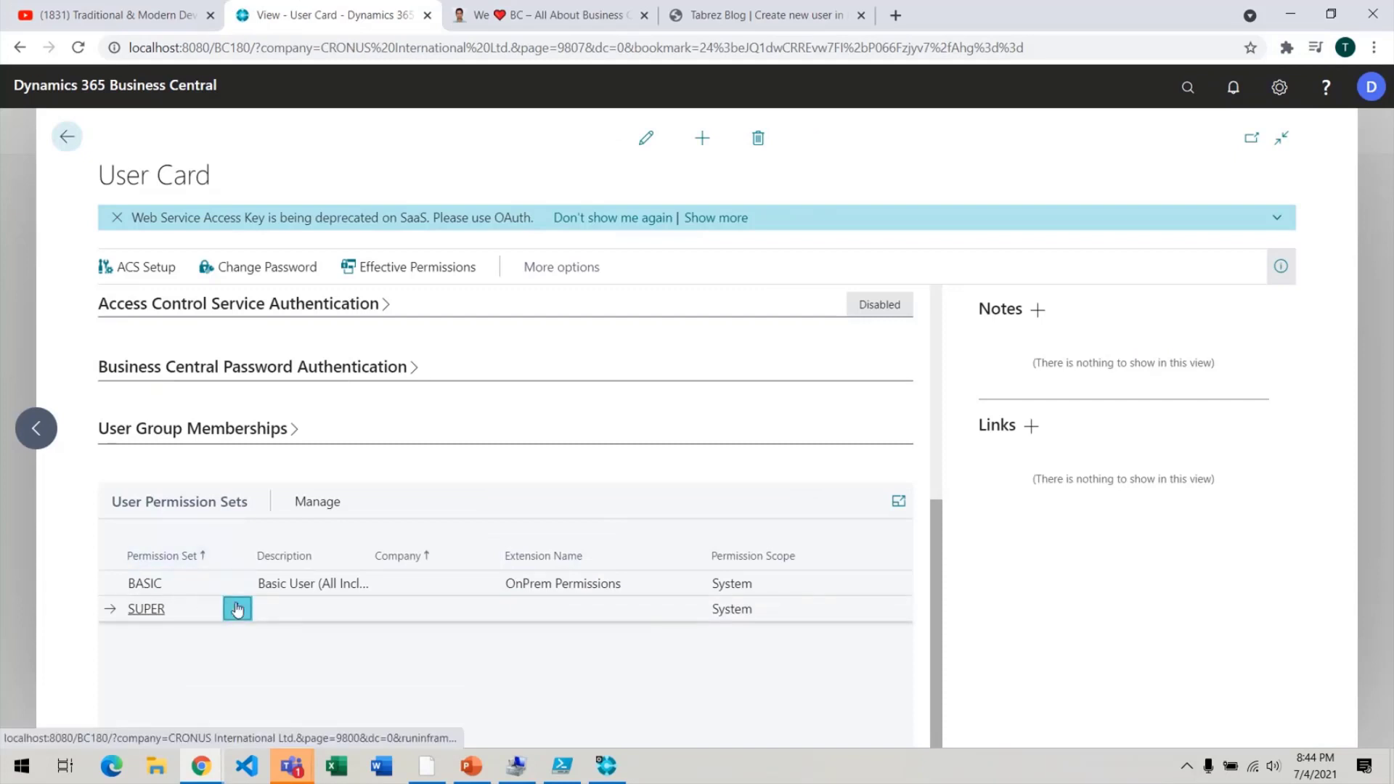
pyautogui.click(237, 609)
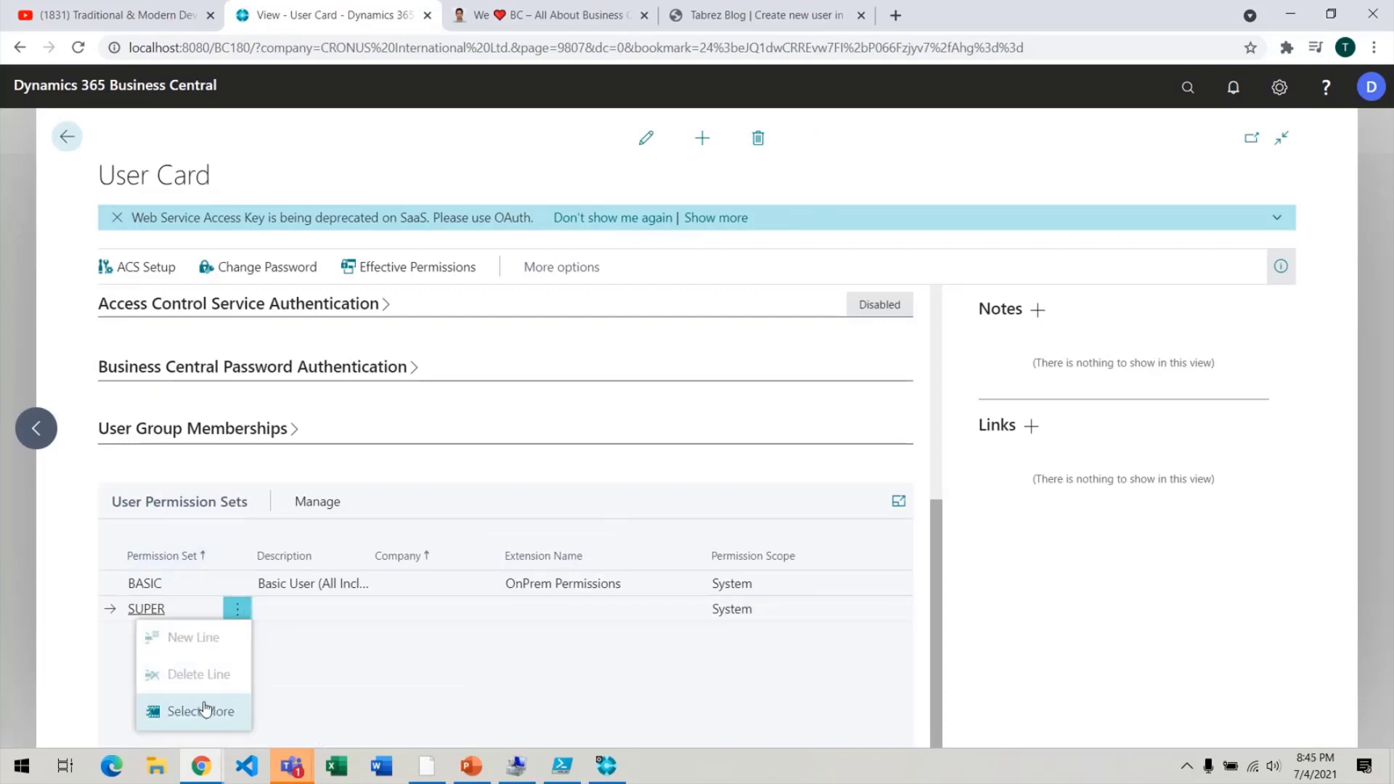
pyautogui.click(644, 146)
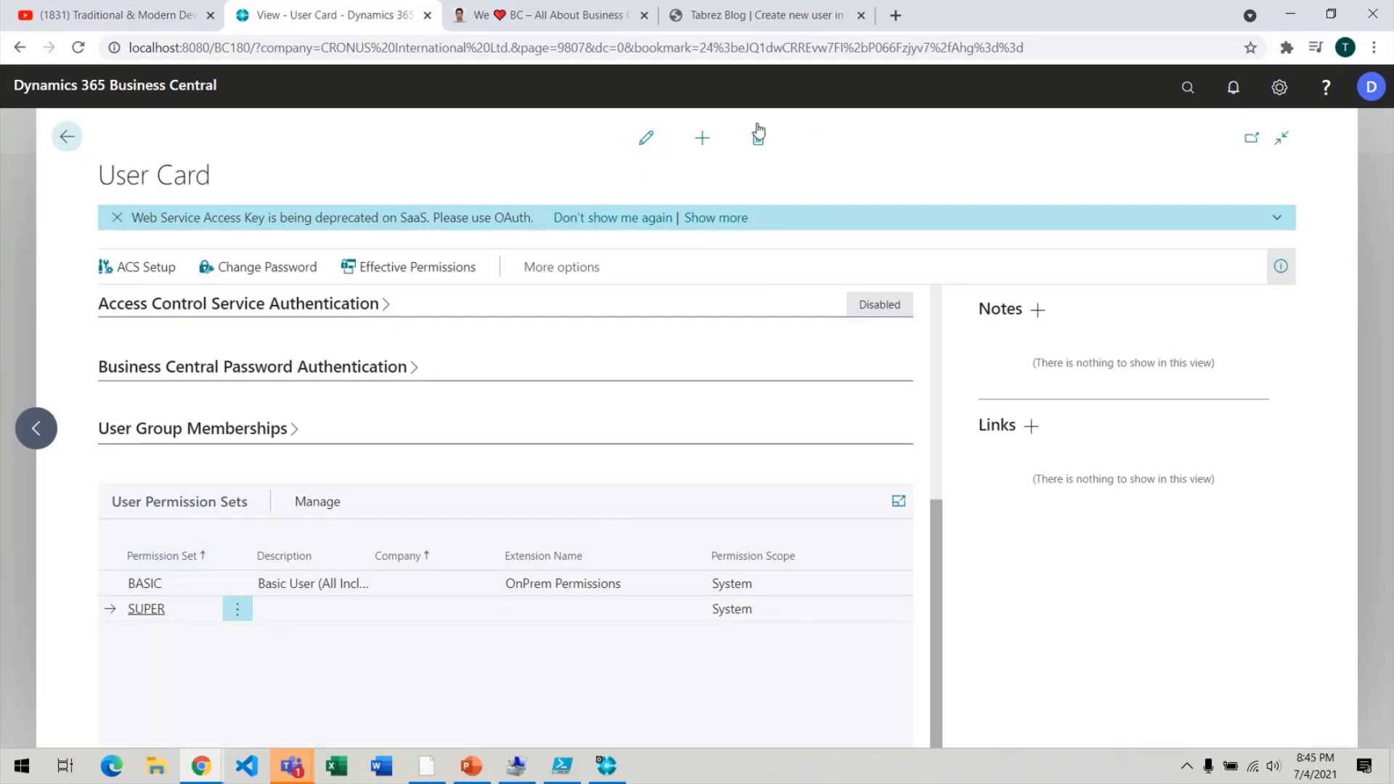
pyautogui.click(645, 138)
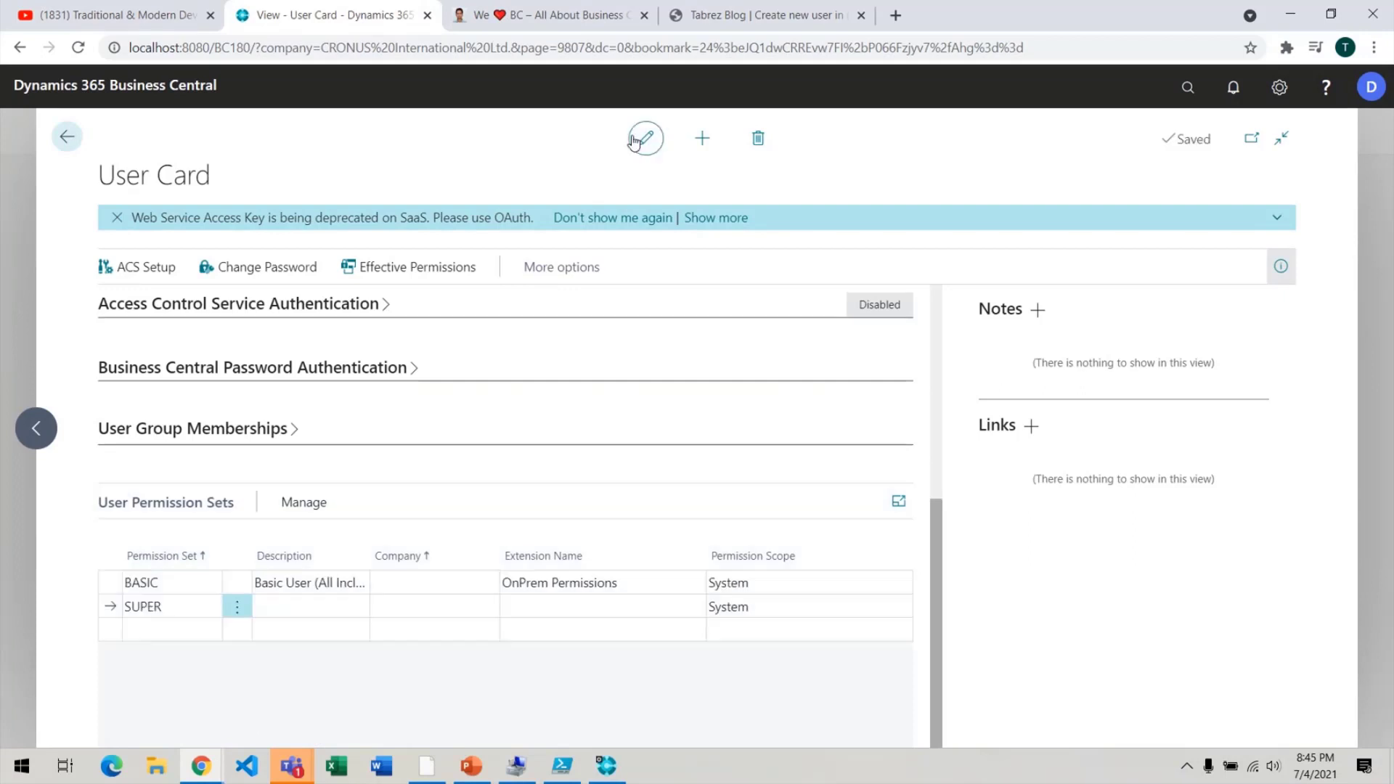
pyautogui.click(239, 610)
pyautogui.click(181, 674)
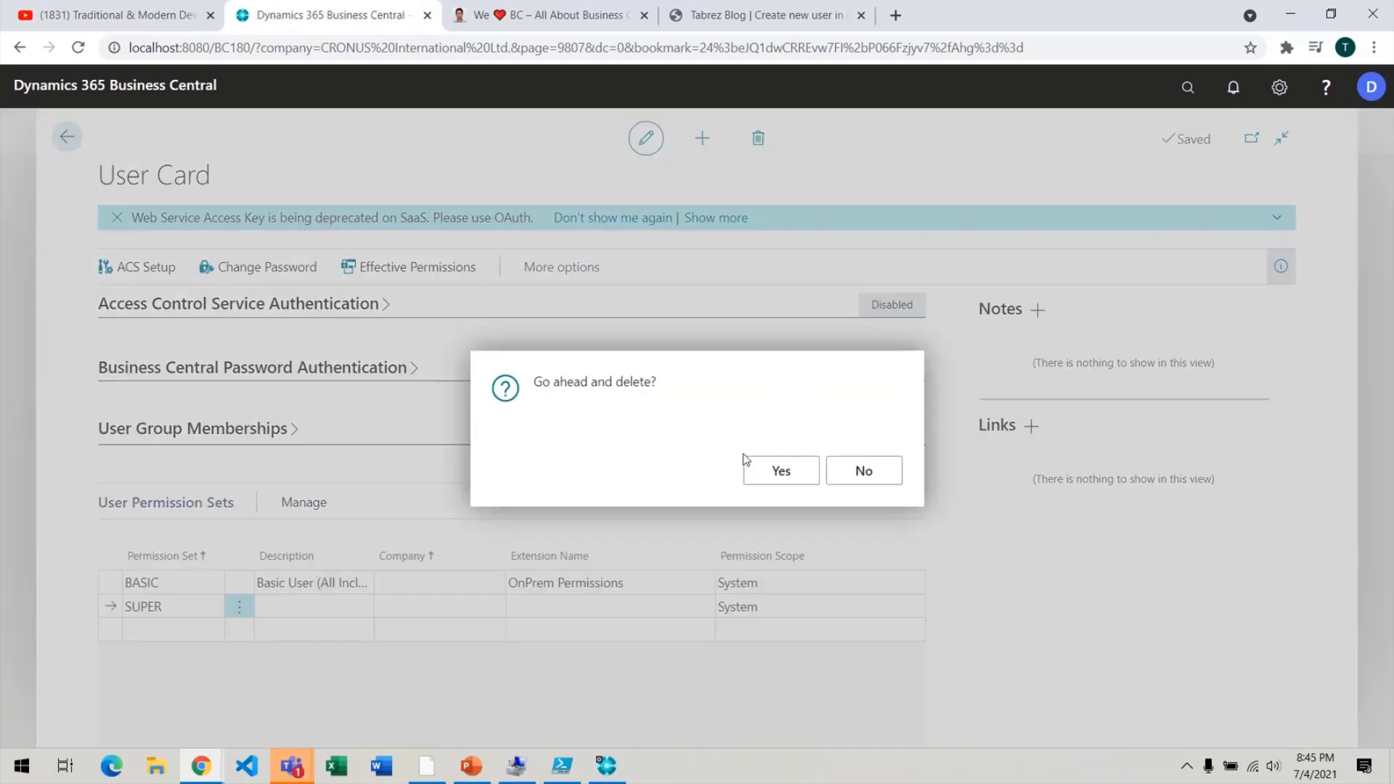
pyautogui.click(778, 470)
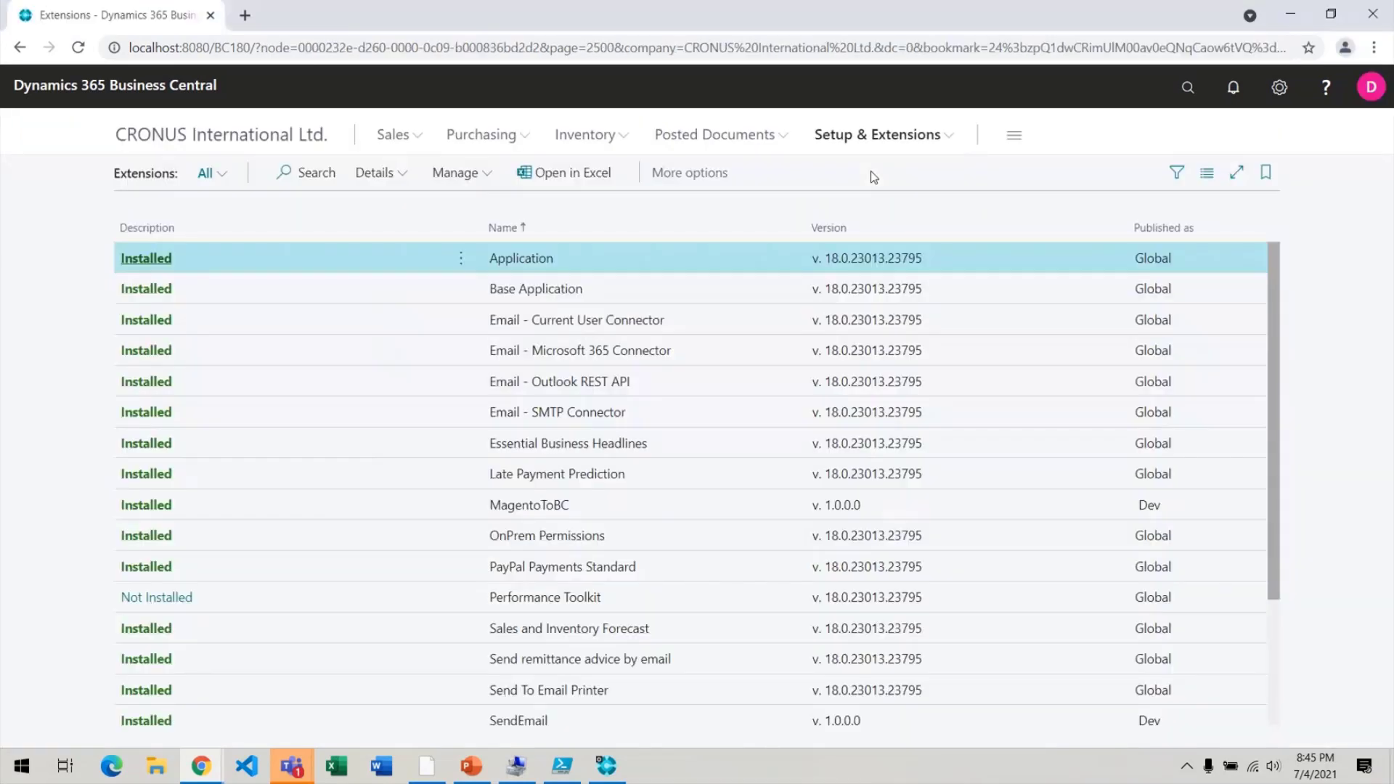
# Refresh Extensions, dismiss the missing-permissions error, and select the user's BASIC permission set.
pyautogui.press('F5')
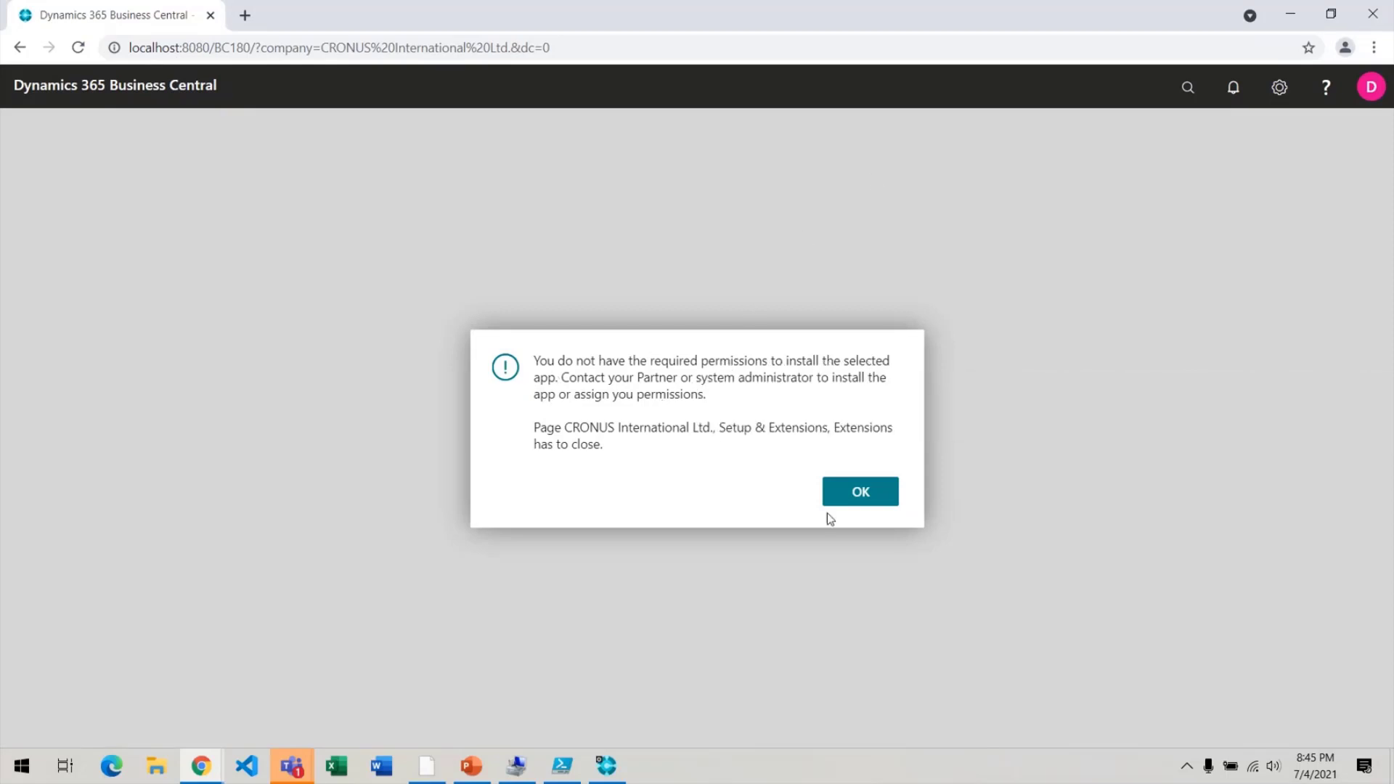
pyautogui.click(857, 492)
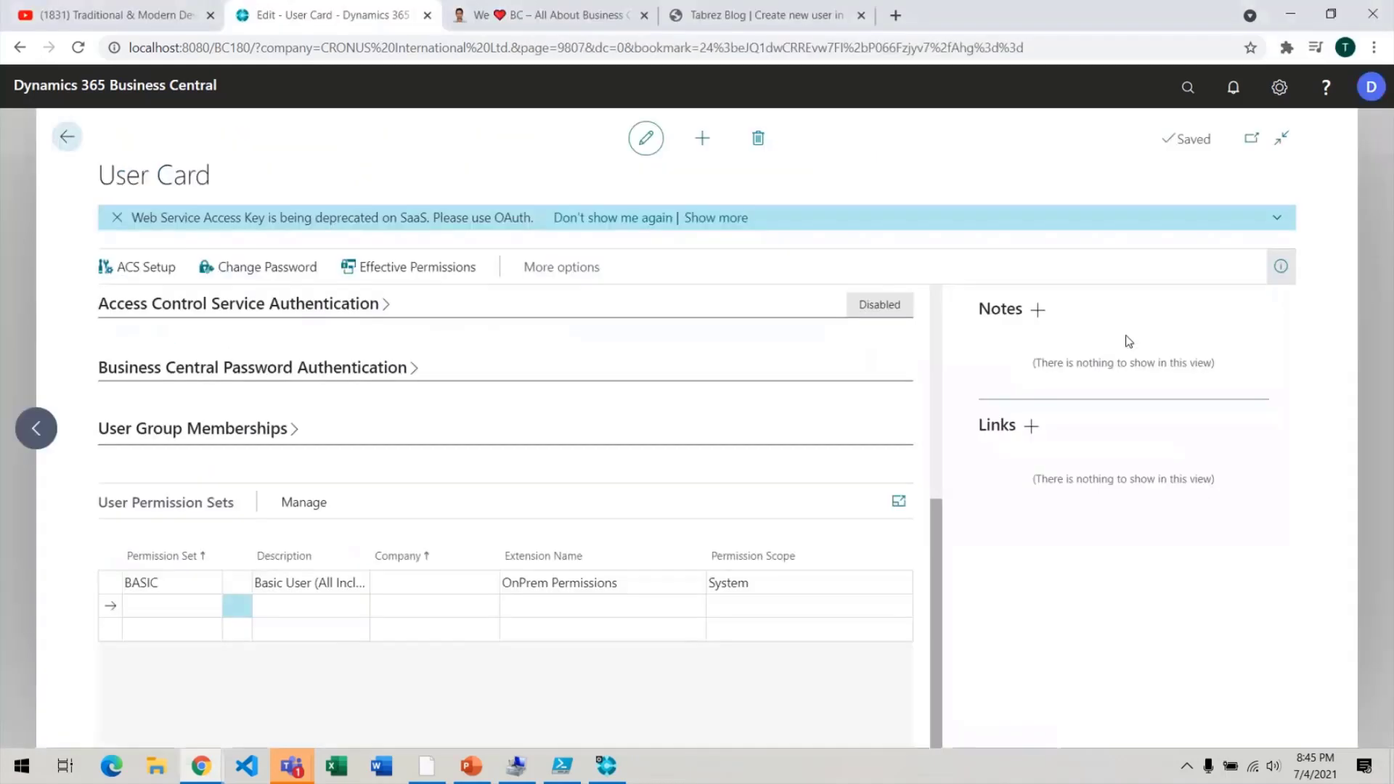
pyautogui.click(161, 583)
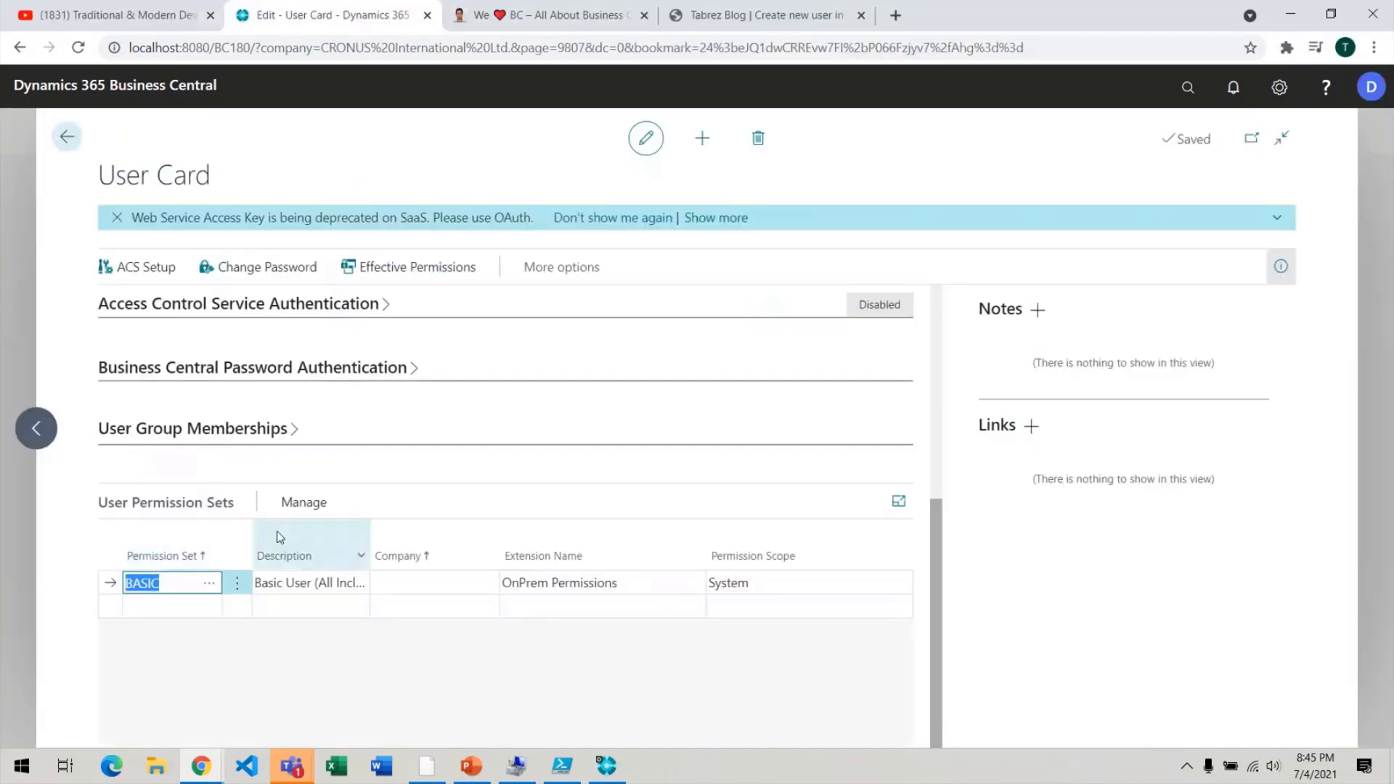
# Review the BASIC permission set's object permissions, then close it and the User Card.
pyautogui.click(305, 505)
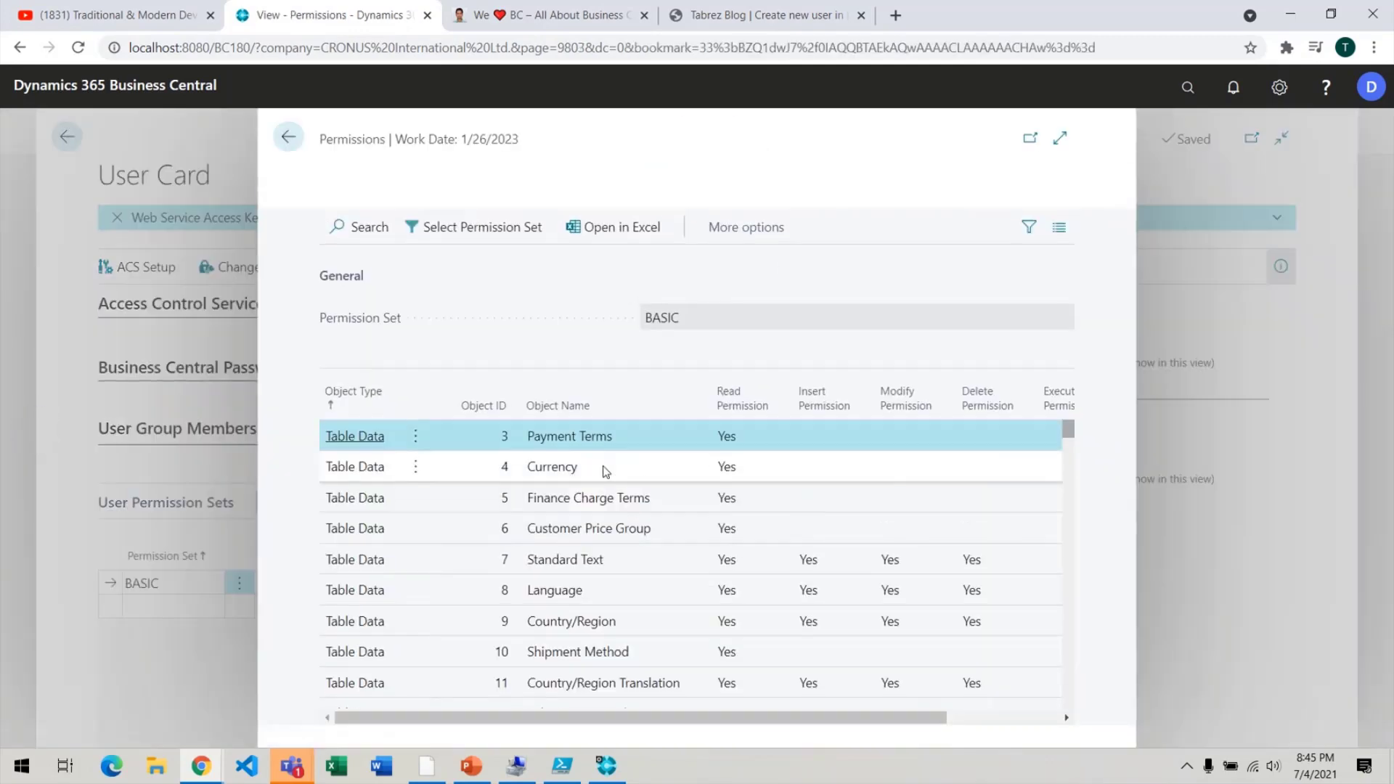
pyautogui.scroll(-10, 606, 471)
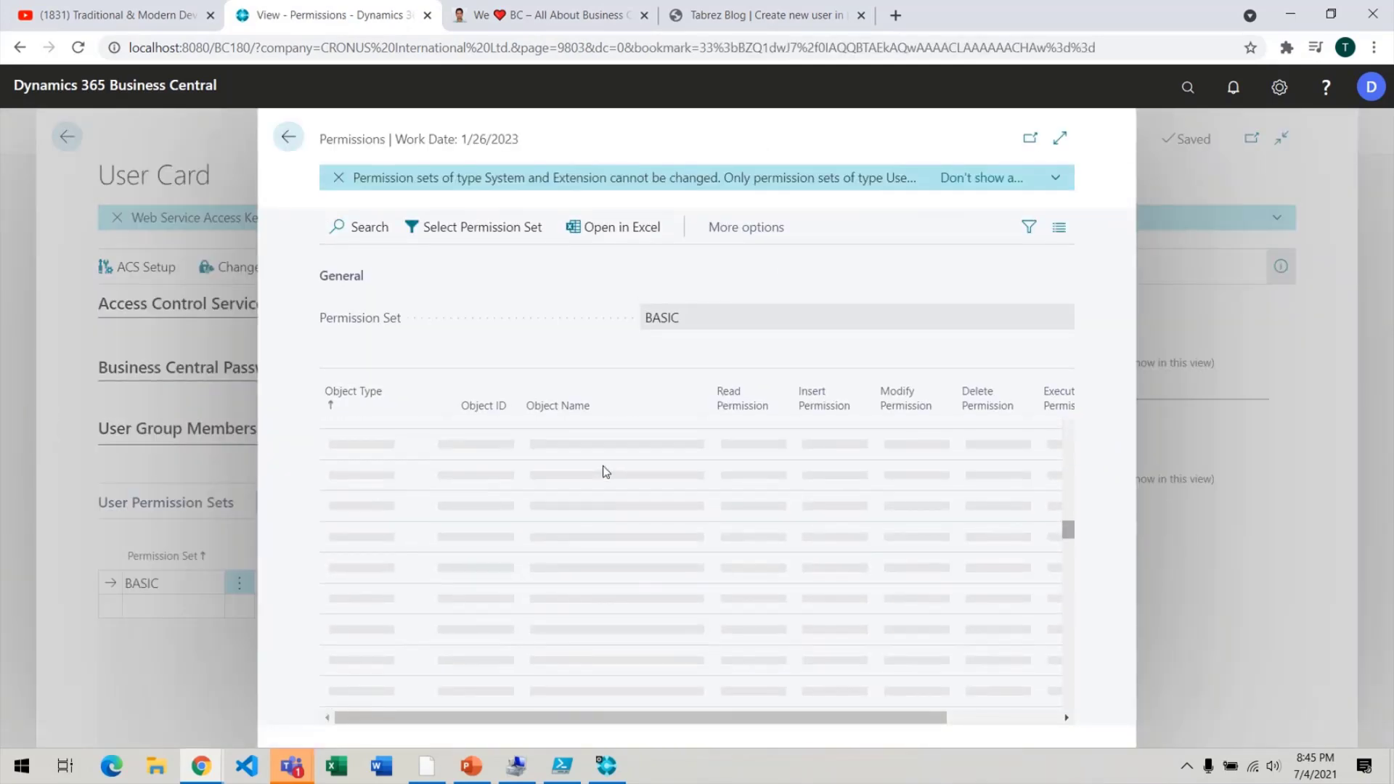
pyautogui.scroll(10, 606, 470)
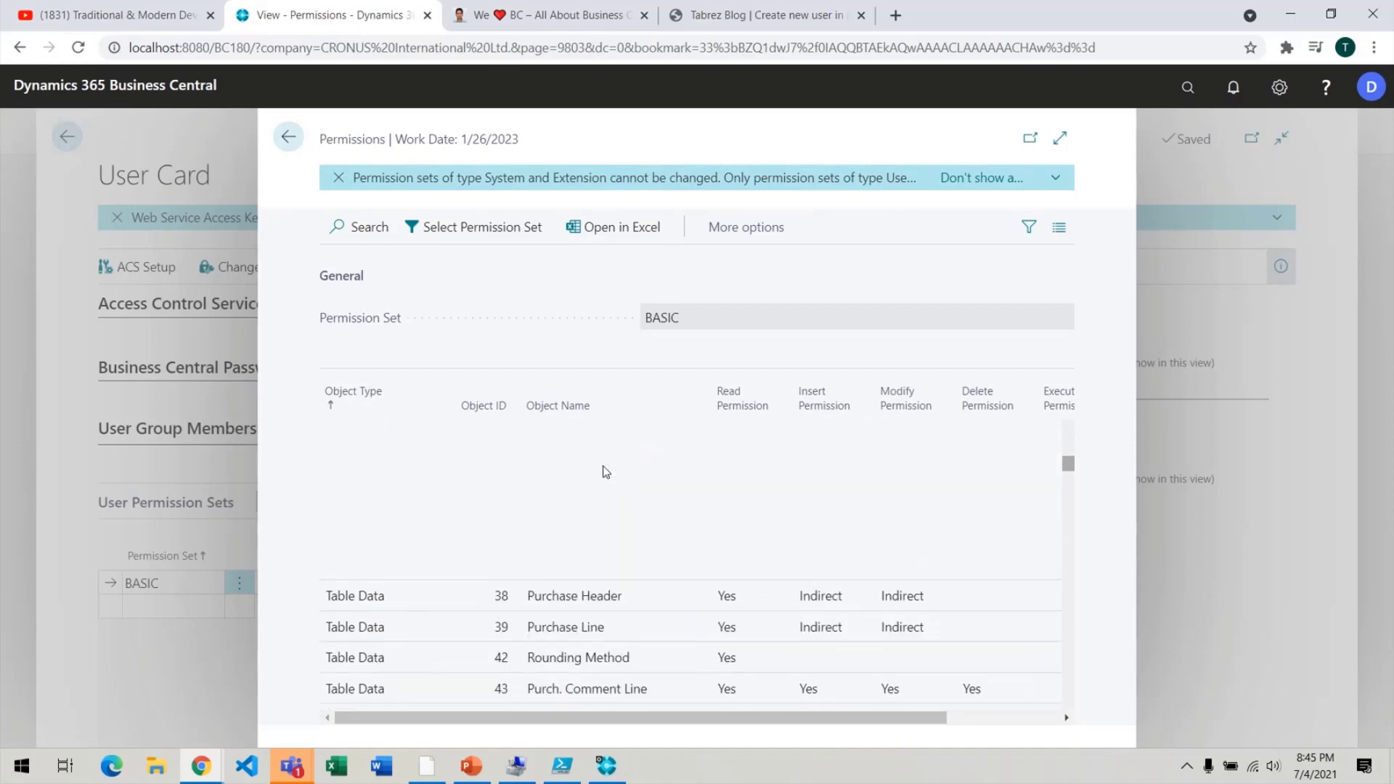
pyautogui.scroll(-15, 606, 471)
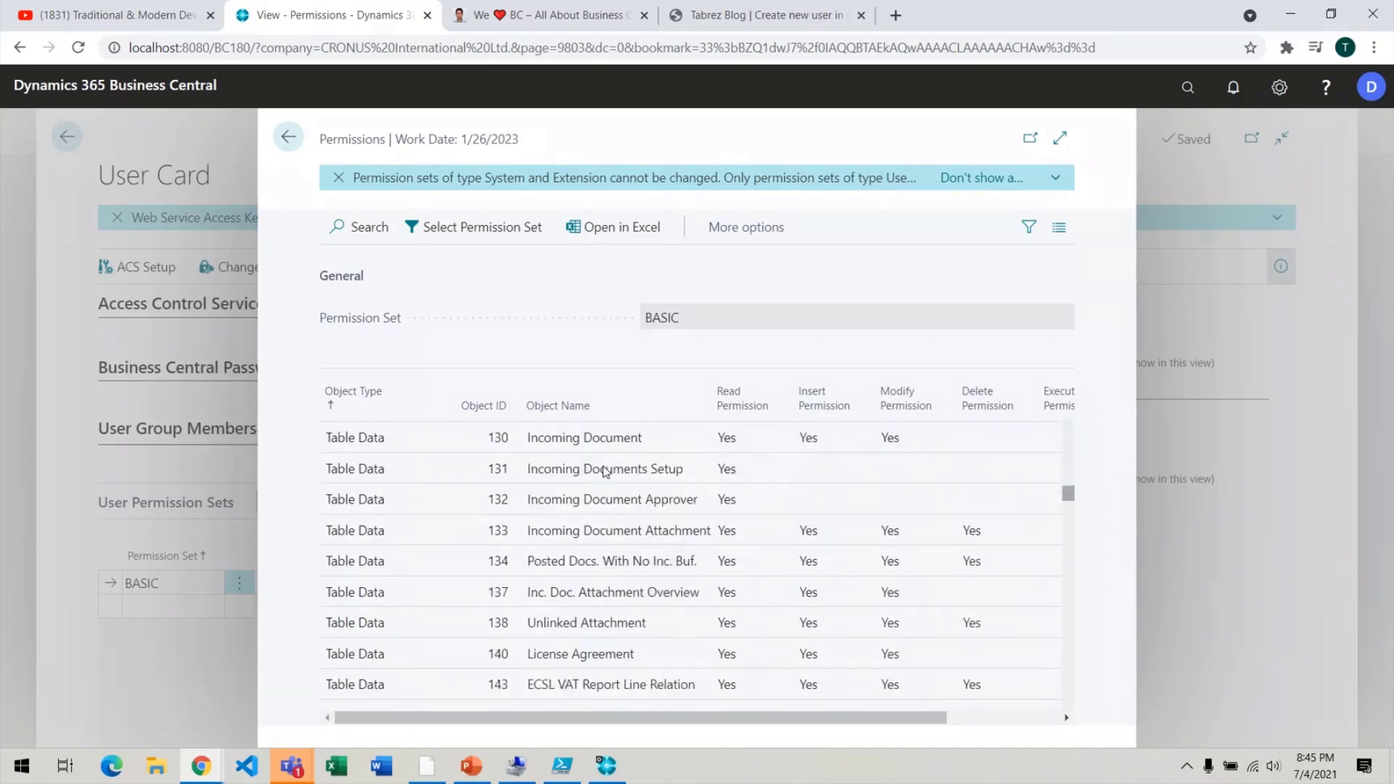
pyautogui.scroll(-5, 607, 470)
pyautogui.scroll(-5, 607, 471)
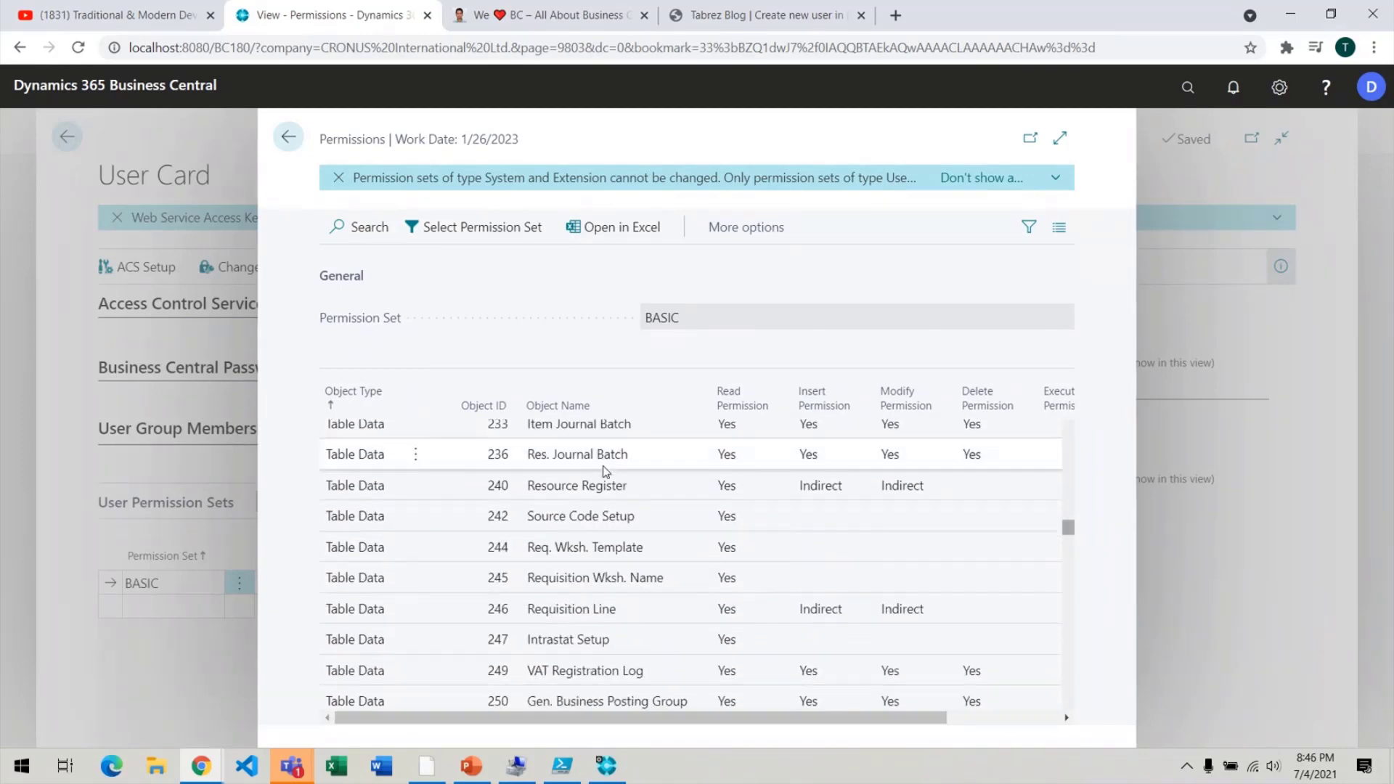
pyautogui.scroll(-10, 607, 471)
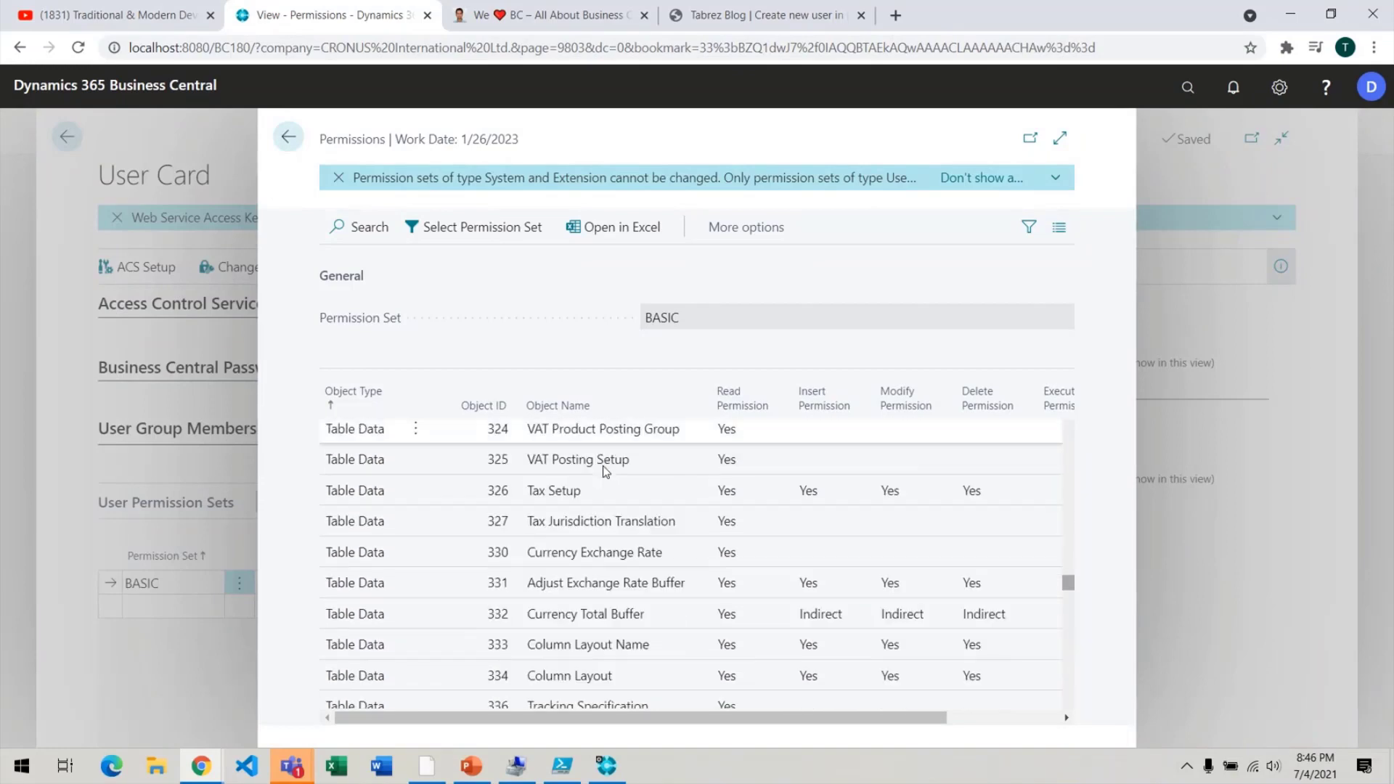
pyautogui.scroll(-15, 604, 472)
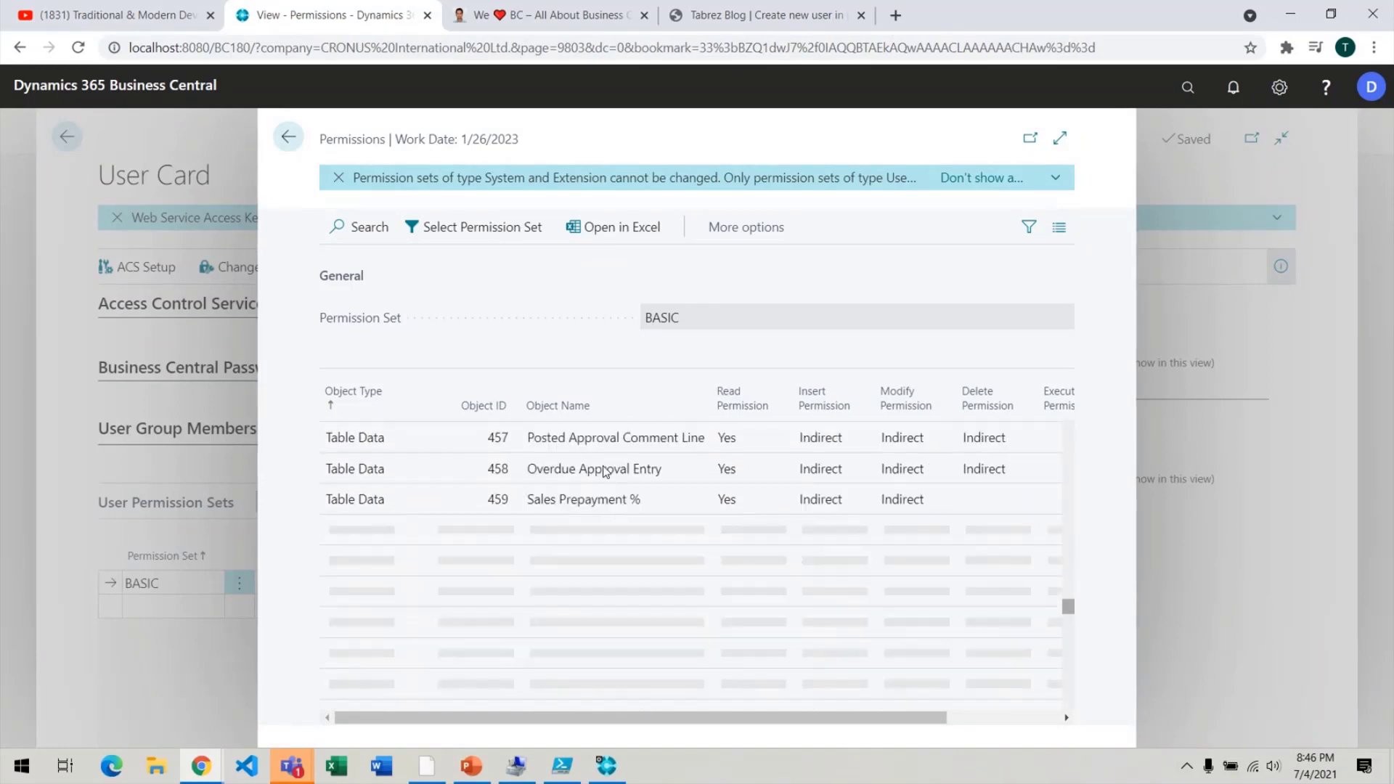
pyautogui.scroll(-15, 604, 473)
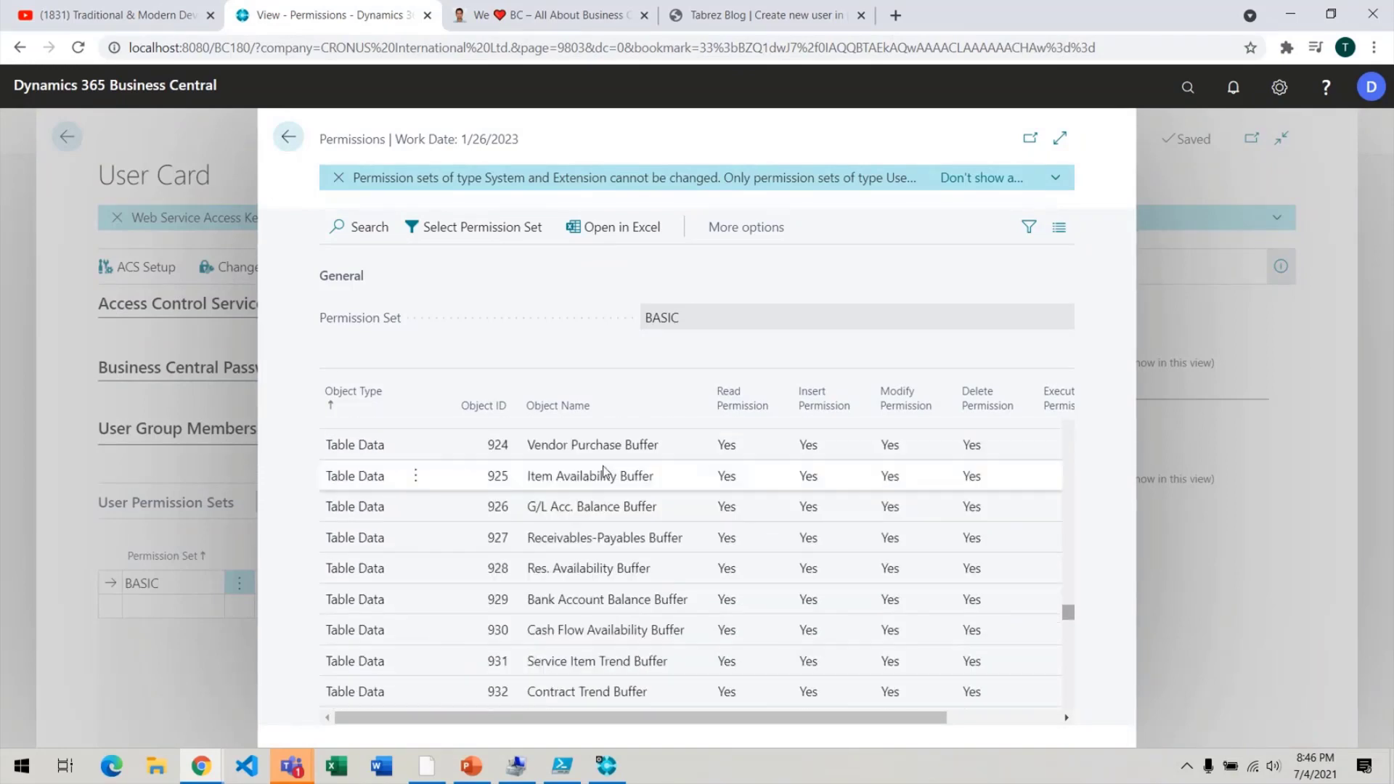
pyautogui.scroll(-10, 604, 472)
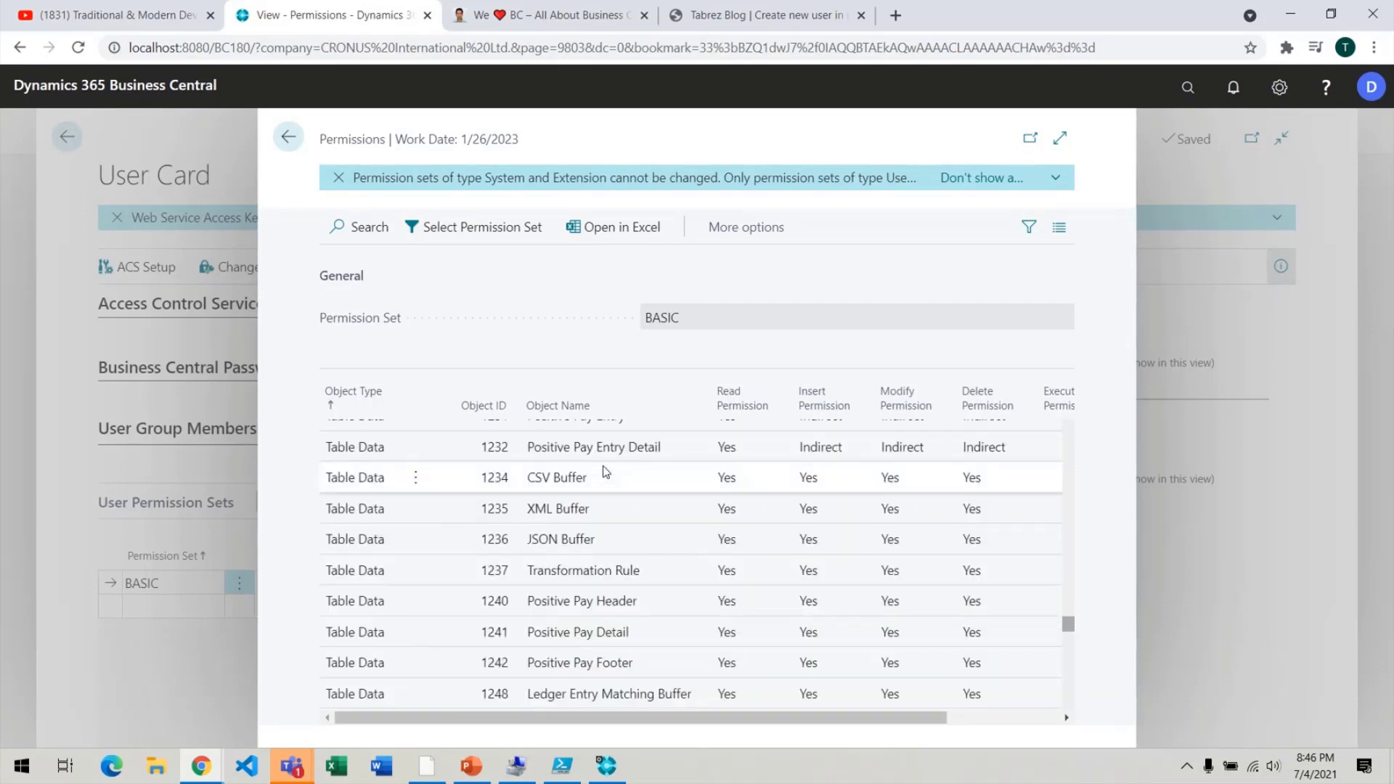
pyautogui.moveTo(1069, 625); pyautogui.dragTo(1070, 721)
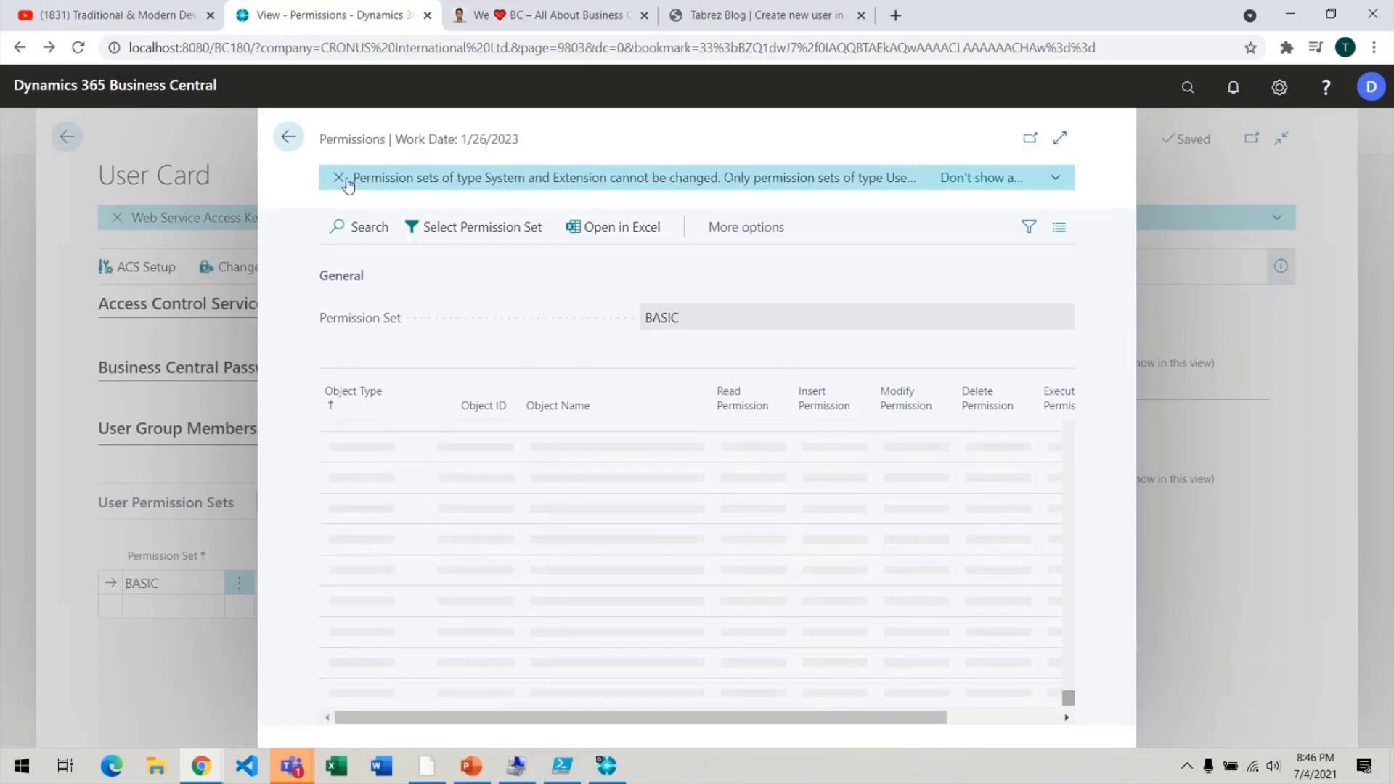
pyautogui.press('Escape')
pyautogui.press('Escape')
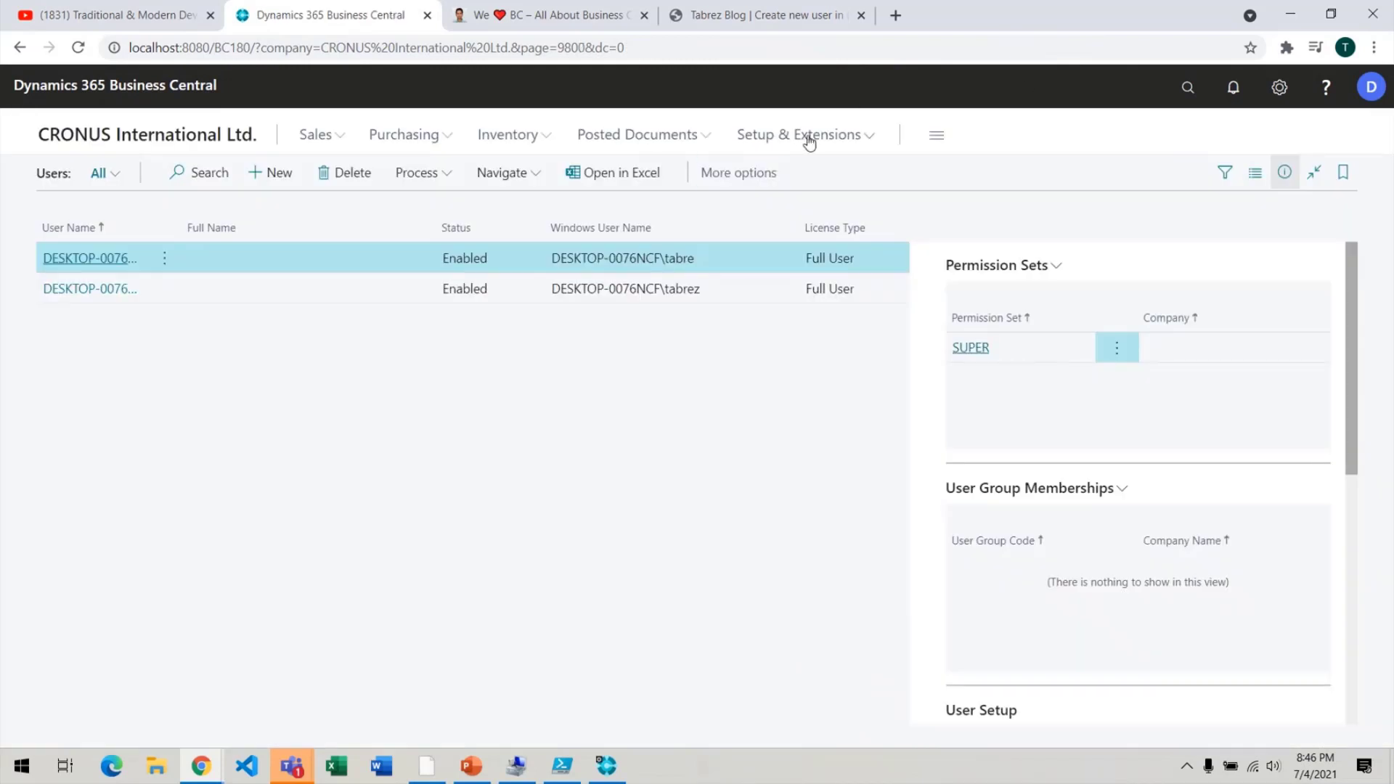
# Open Setup & Extensions > Extensions as the restricted user to get the missing-permissions message.
pyautogui.click(810, 138)
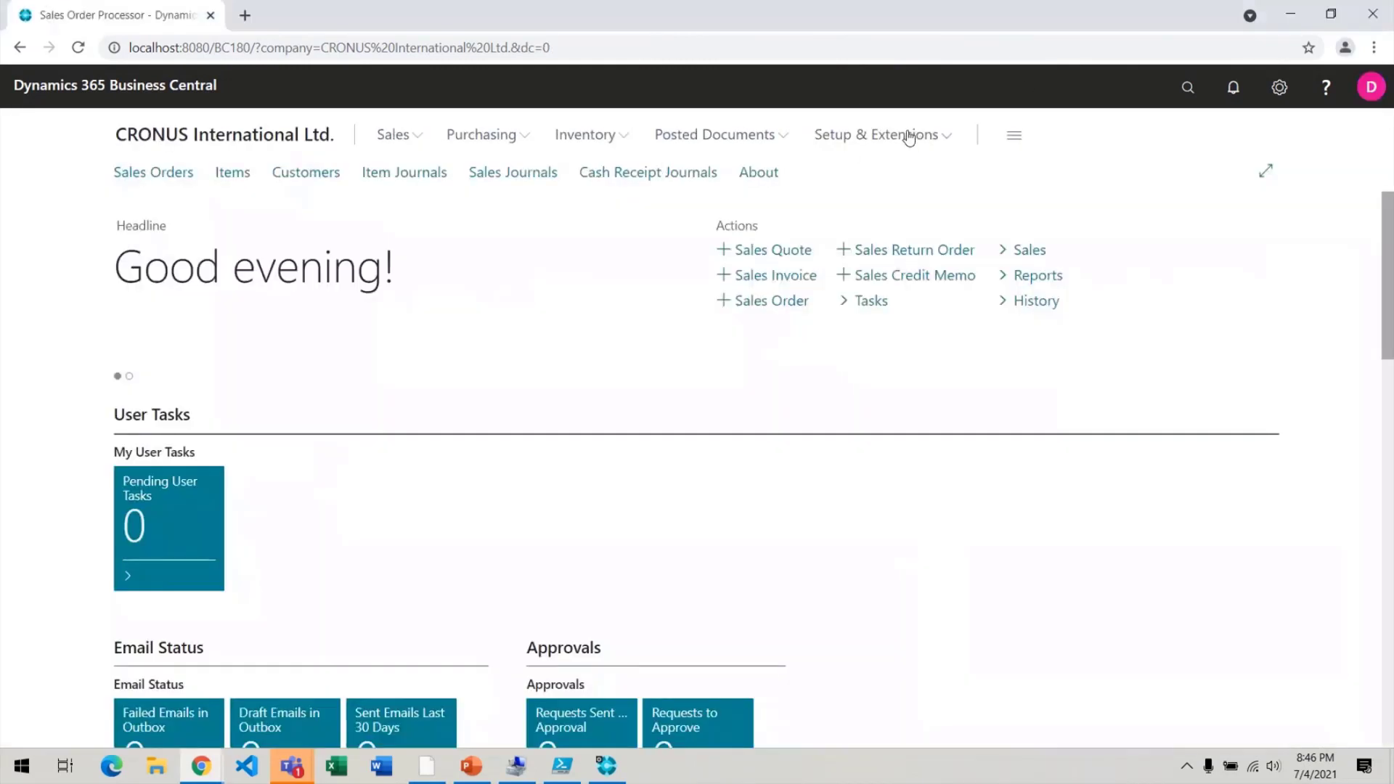
pyautogui.click(910, 138)
pyautogui.click(537, 174)
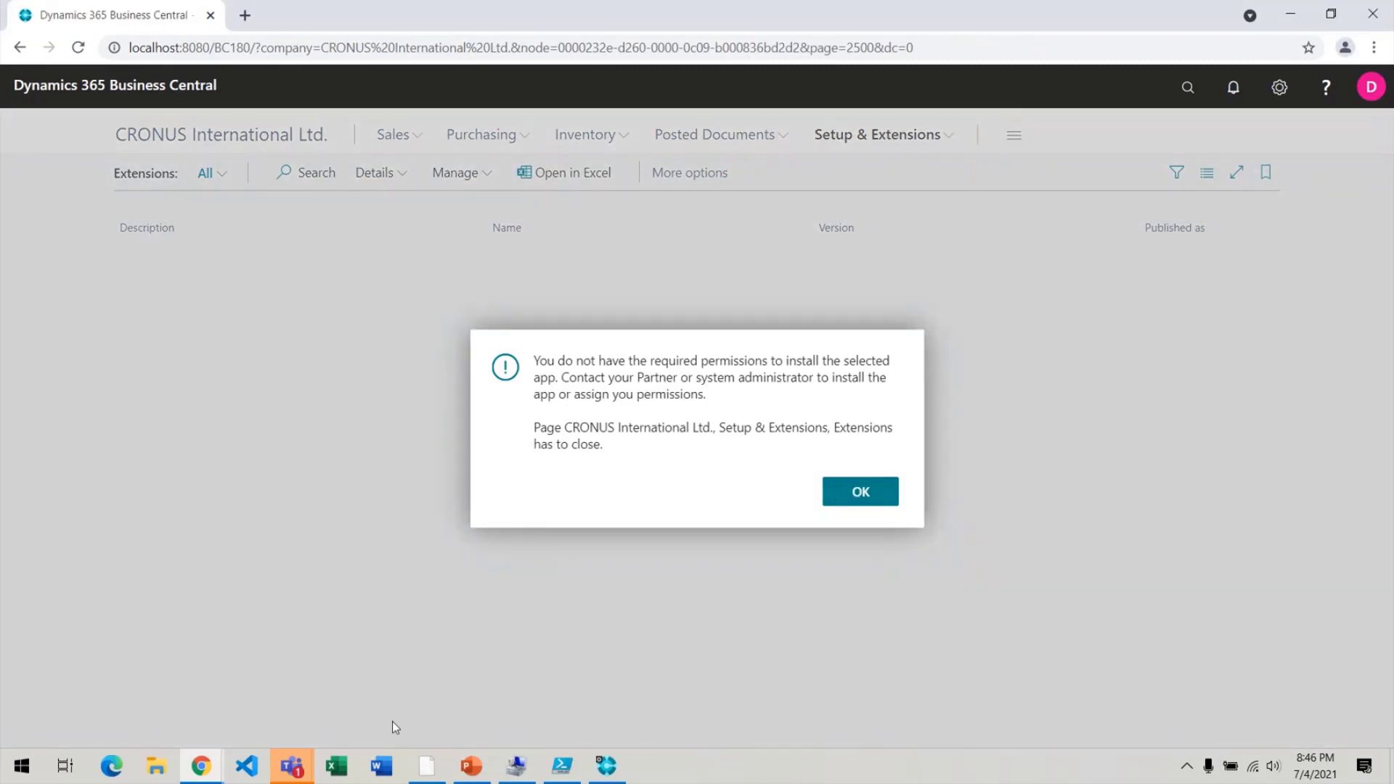
pyautogui.click(472, 766)
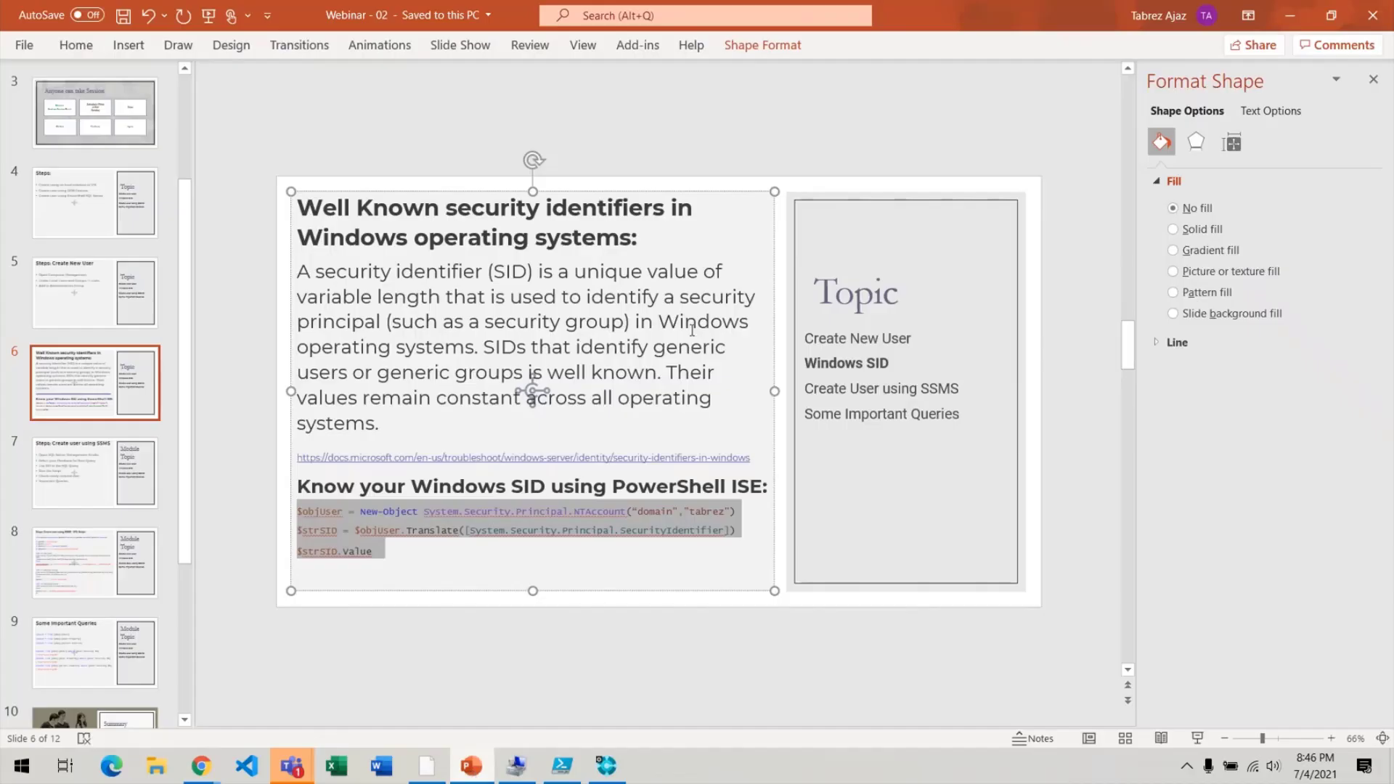
# Present the SSMS user creation, SQL Script and Some Important Queries slides in Slide Show.
pyautogui.click(1200, 739)
pyautogui.click(1003, 466)
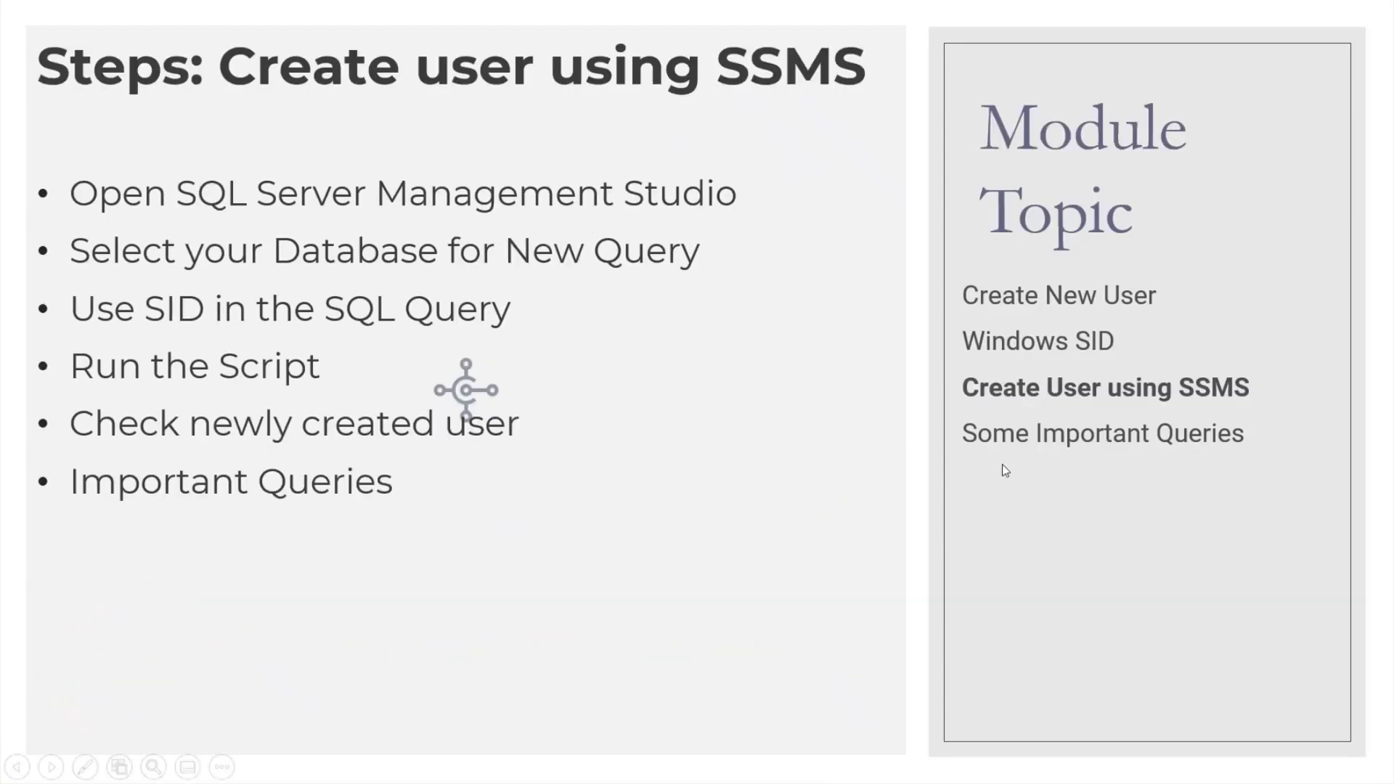
pyautogui.press('Left')
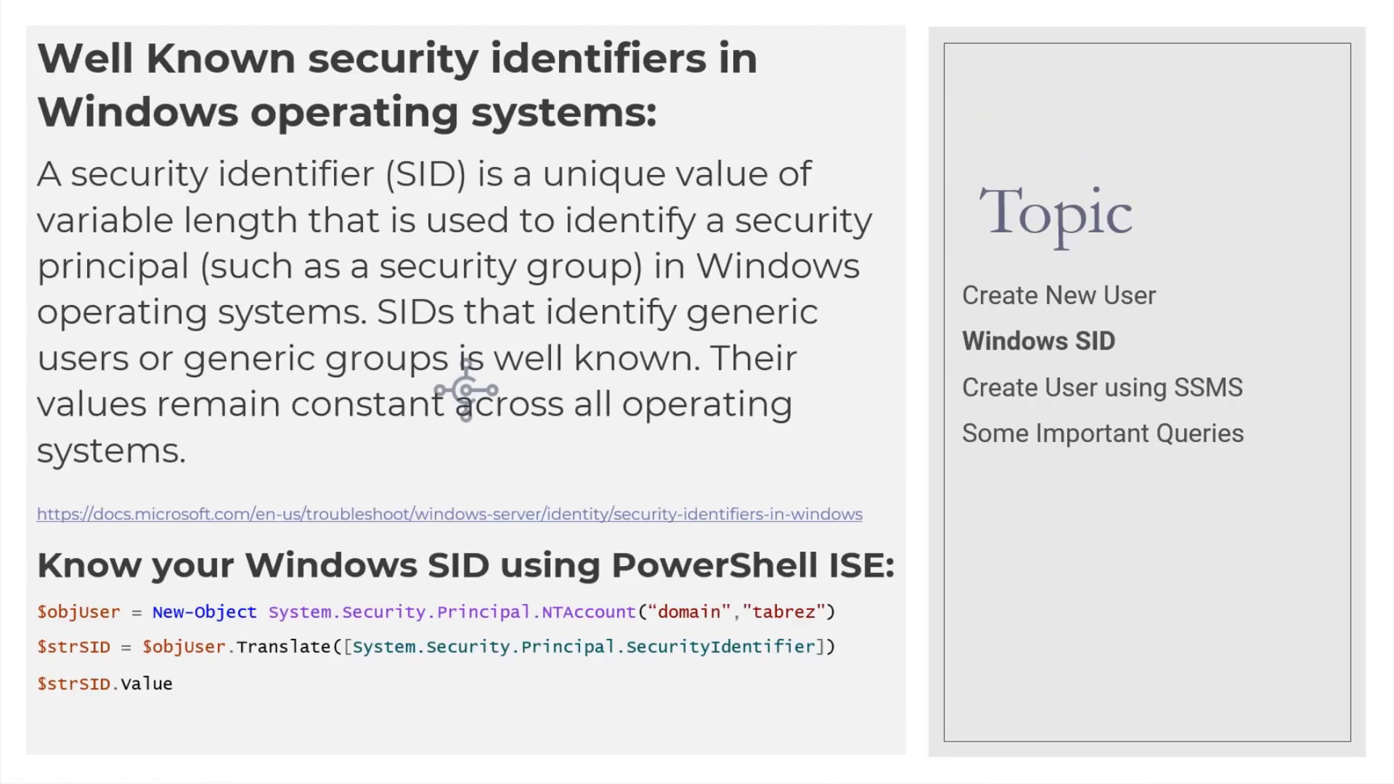
pyautogui.press('Right')
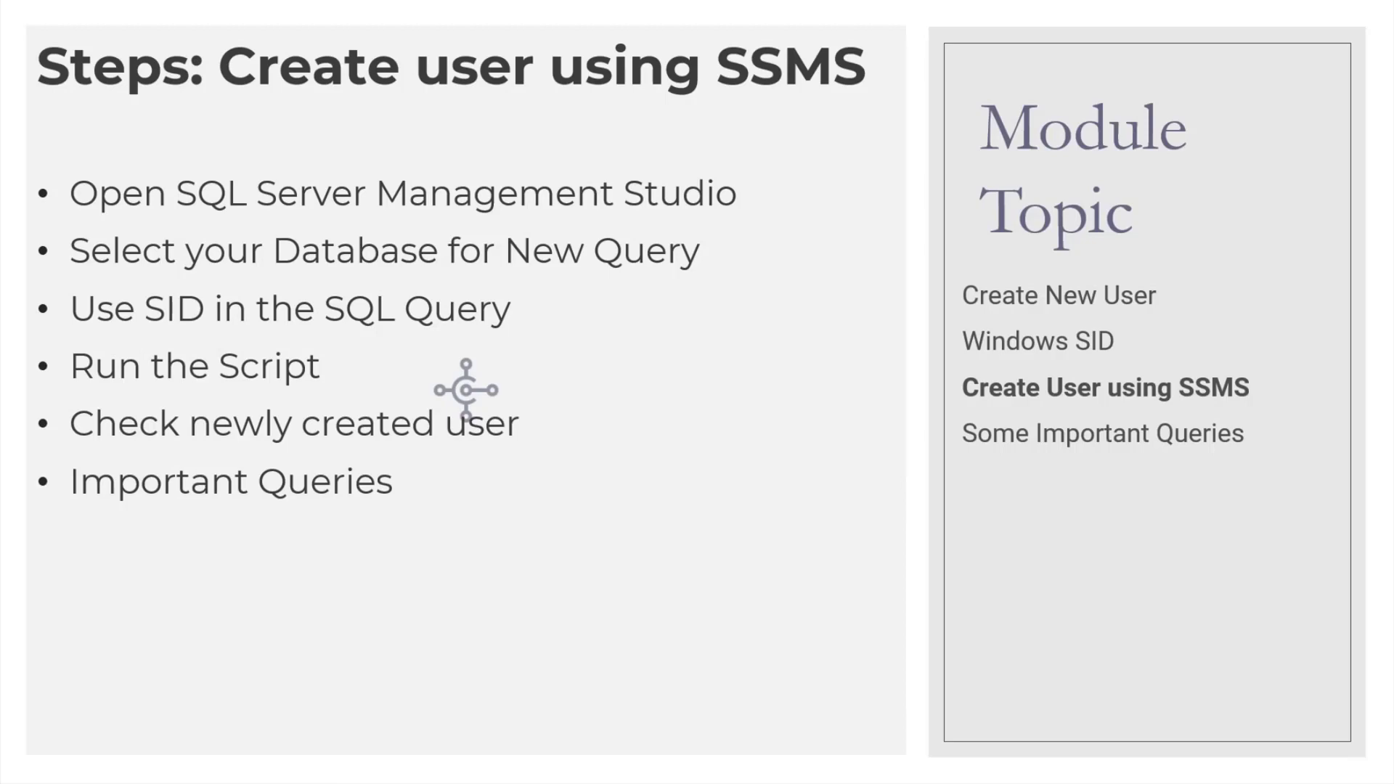
pyautogui.press('Right')
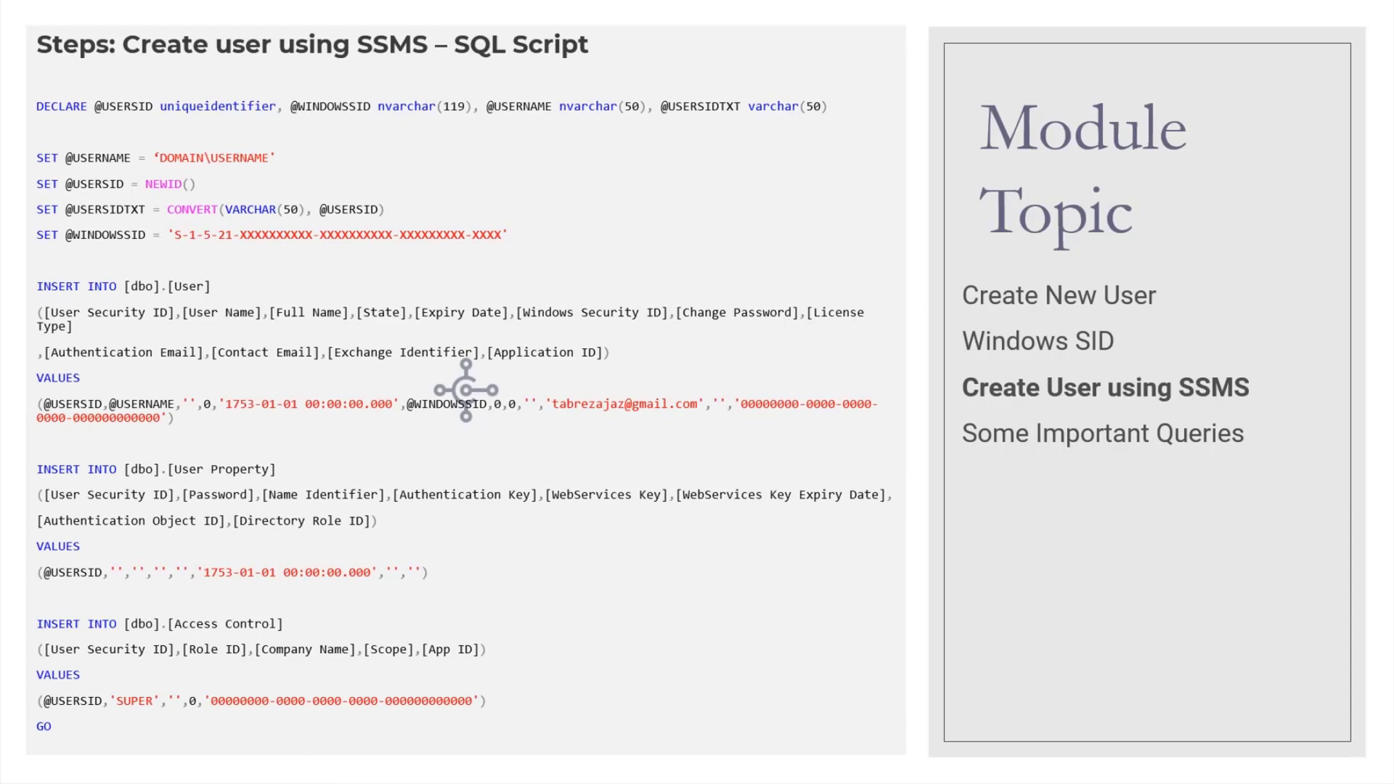
pyautogui.press('Right')
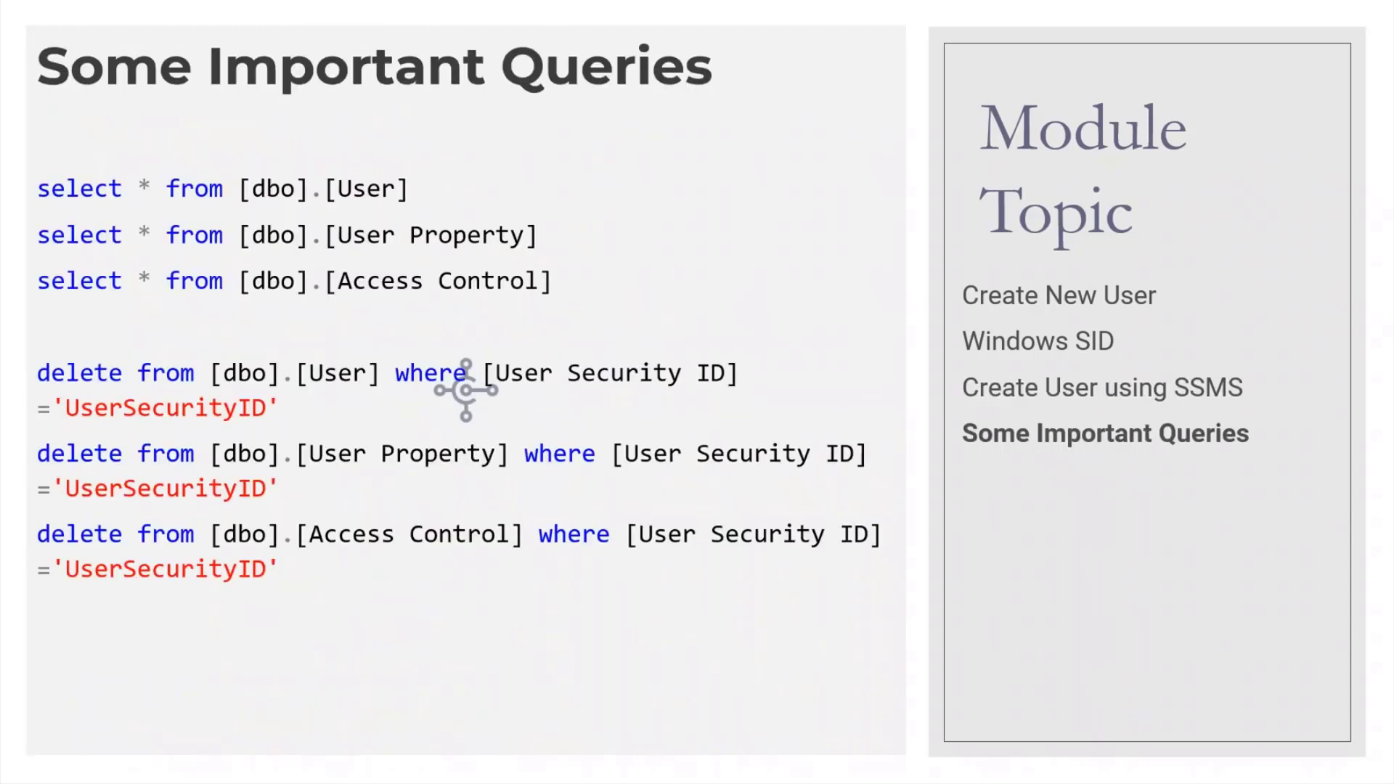